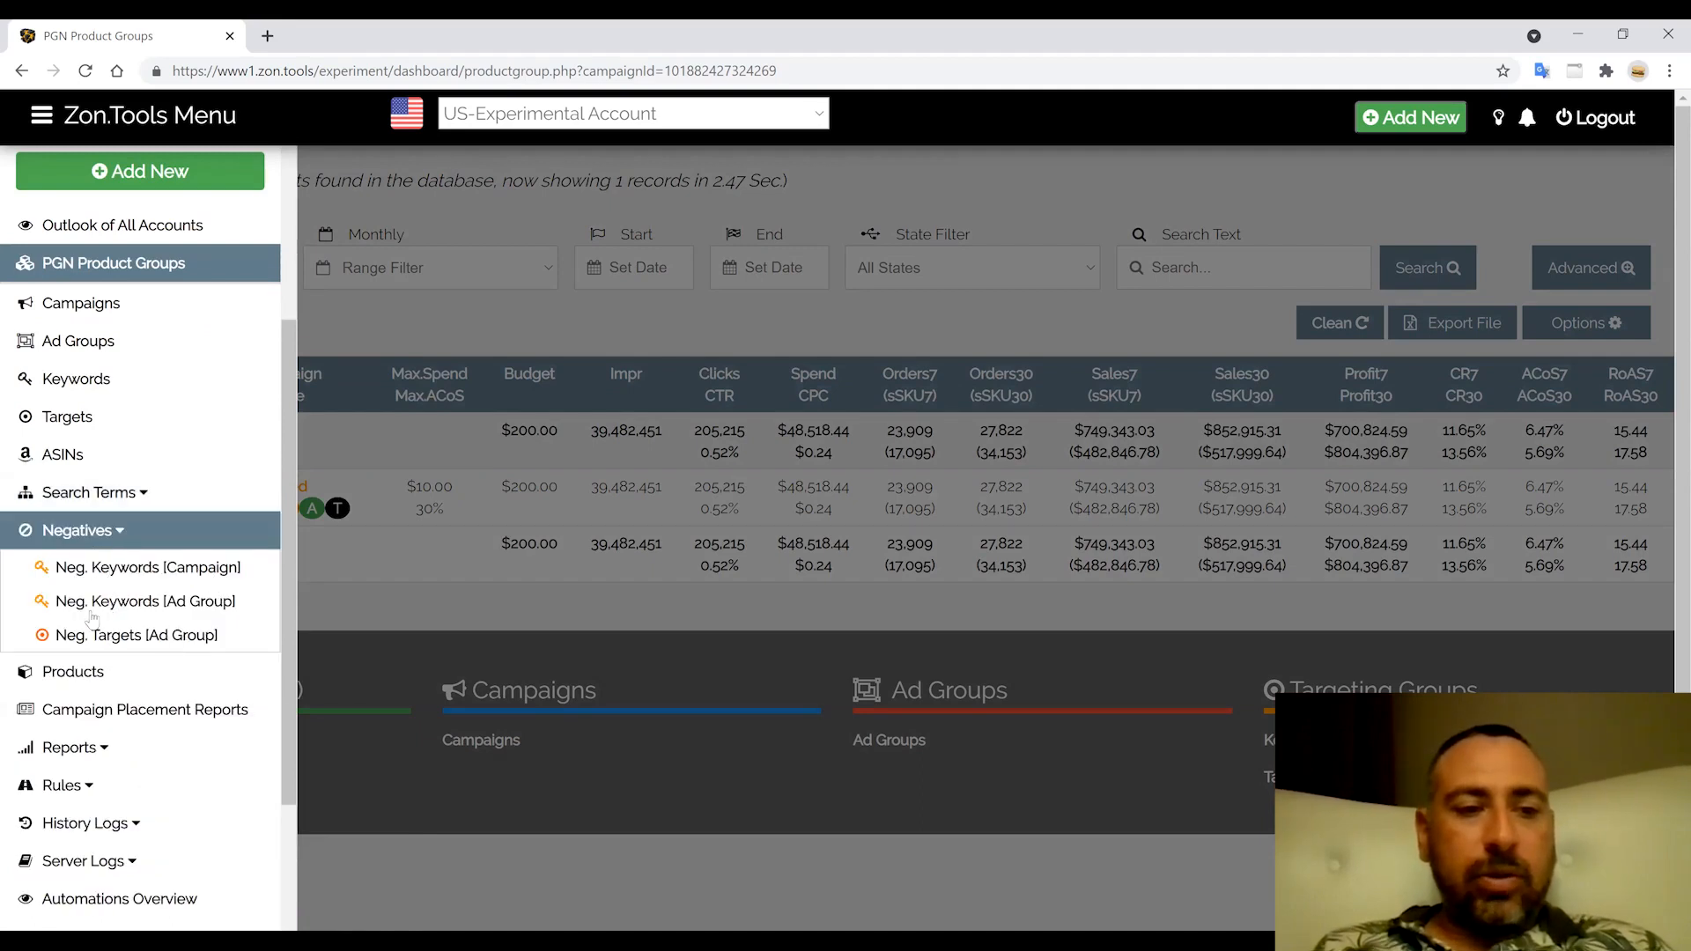
Look through the entries under Reports, History Logs and Server Logs.
click(88, 648)
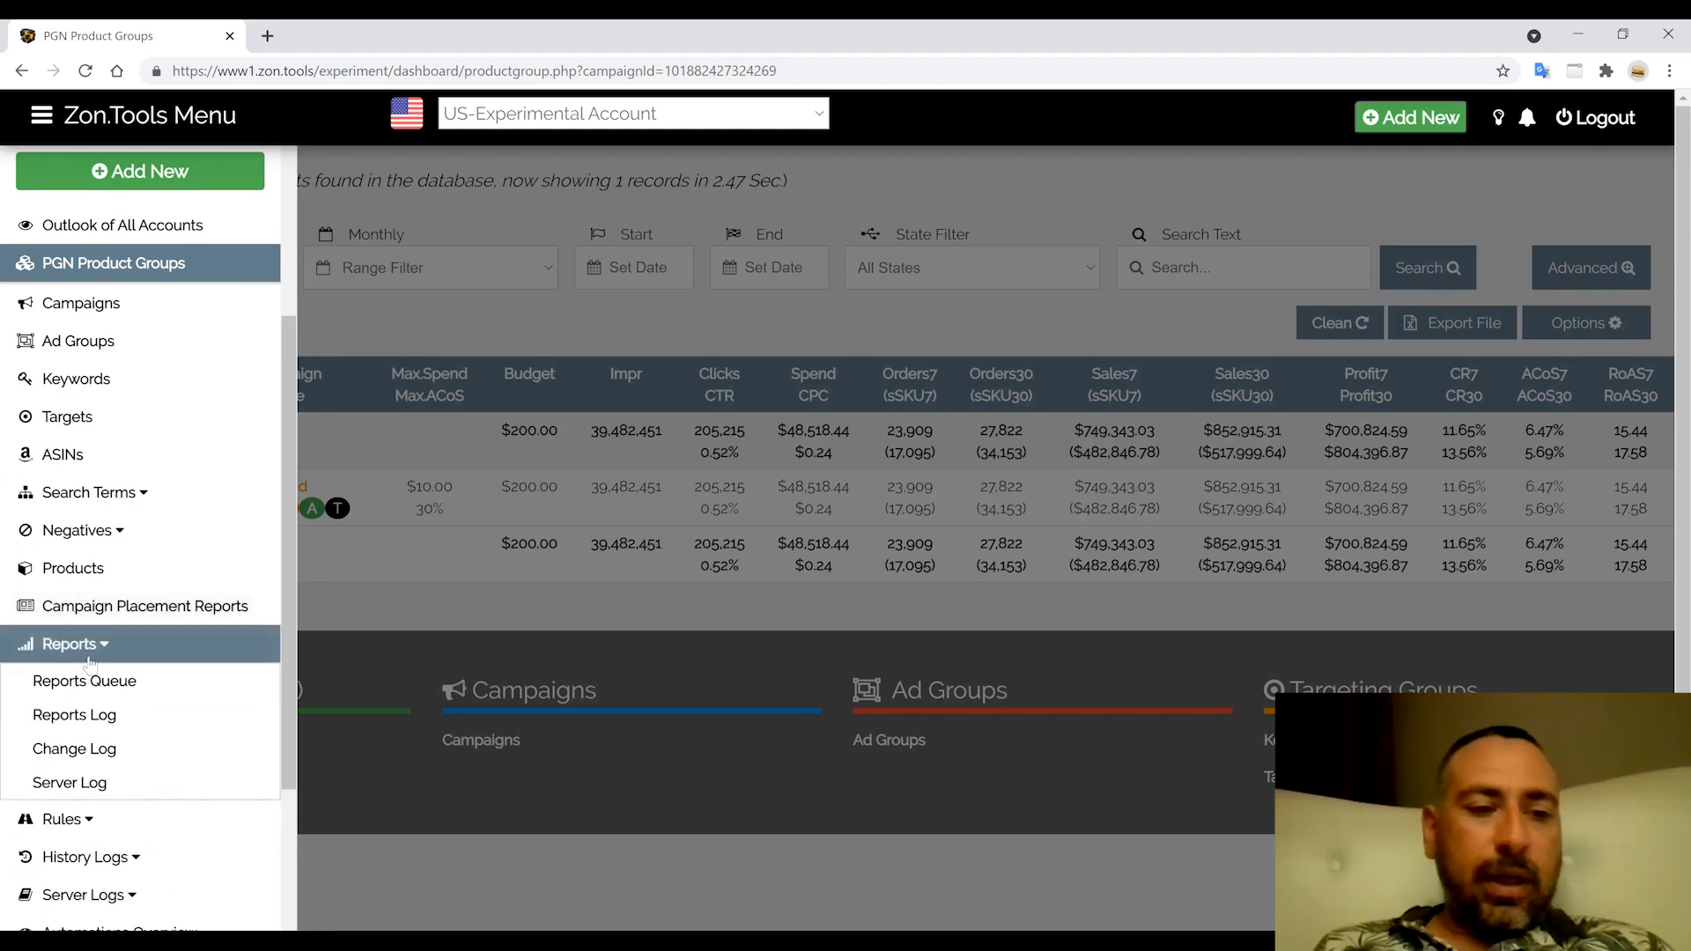
click(94, 645)
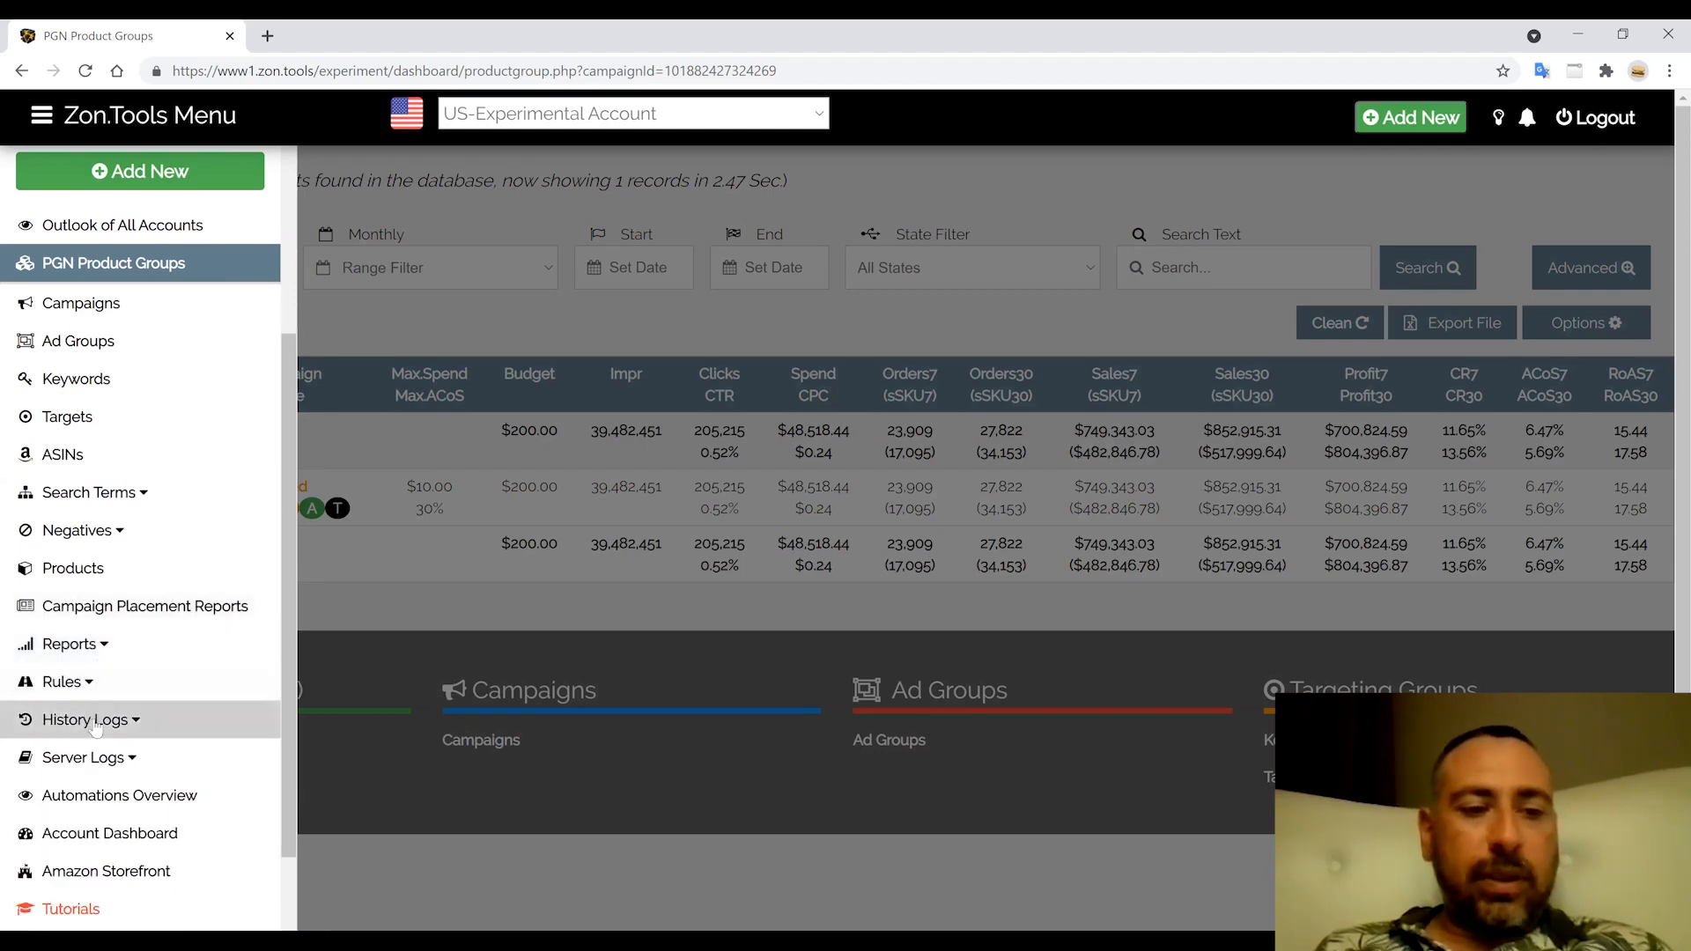
click(101, 722)
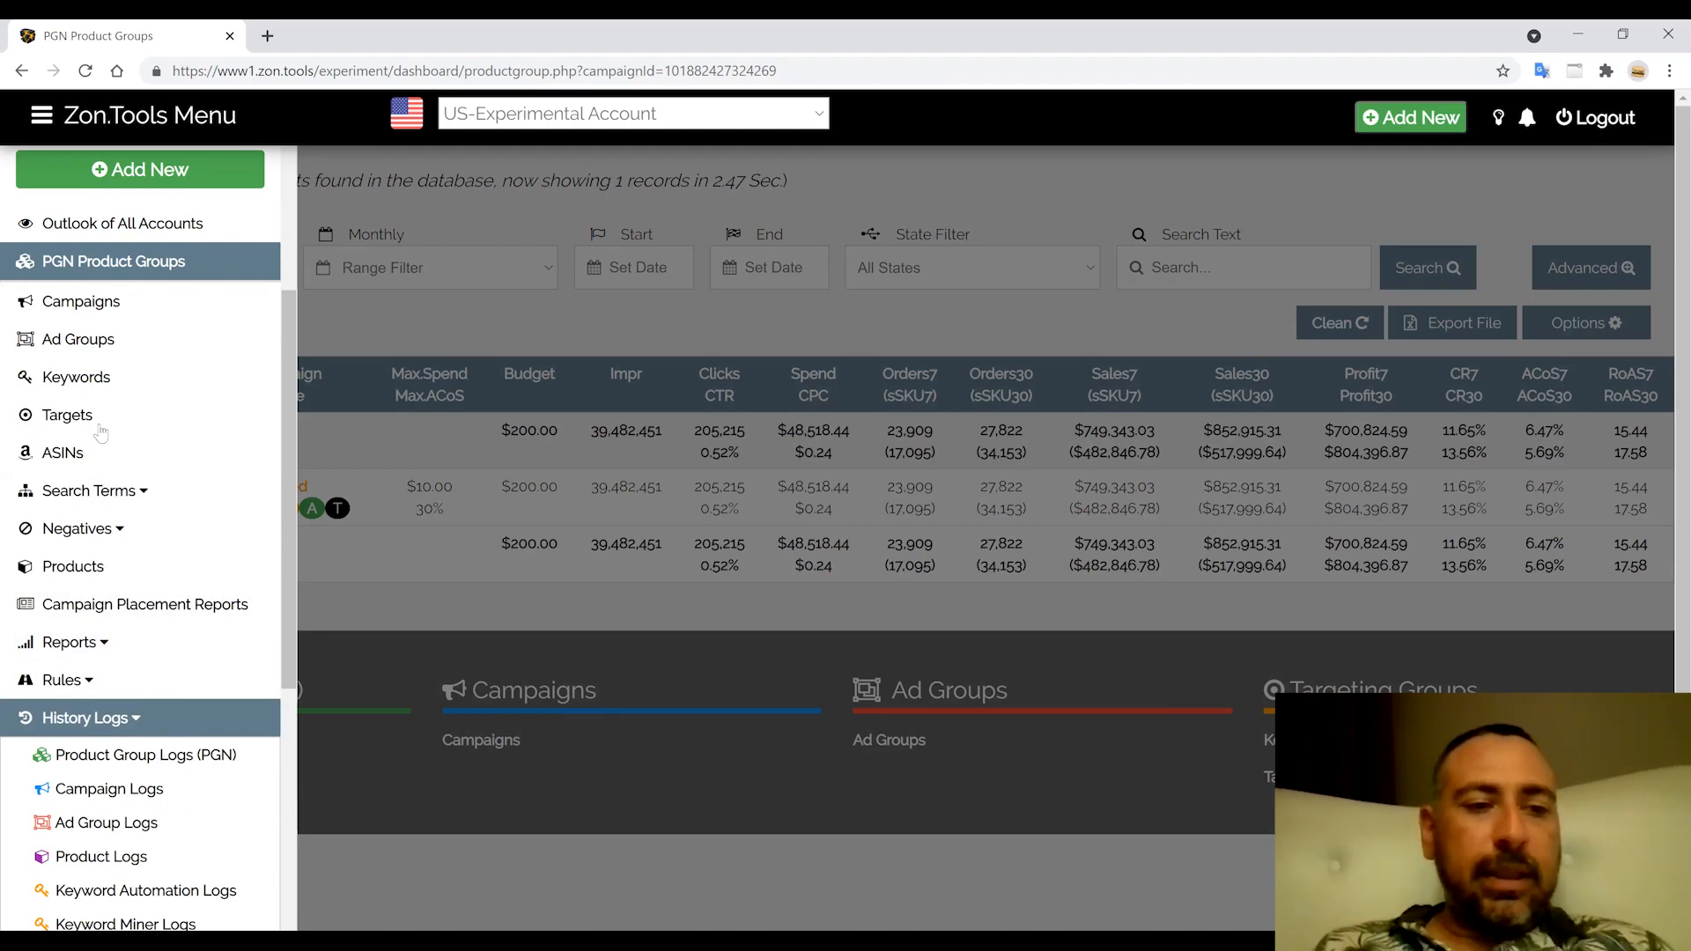
scroll(106, 646, down, 2)
click(106, 645)
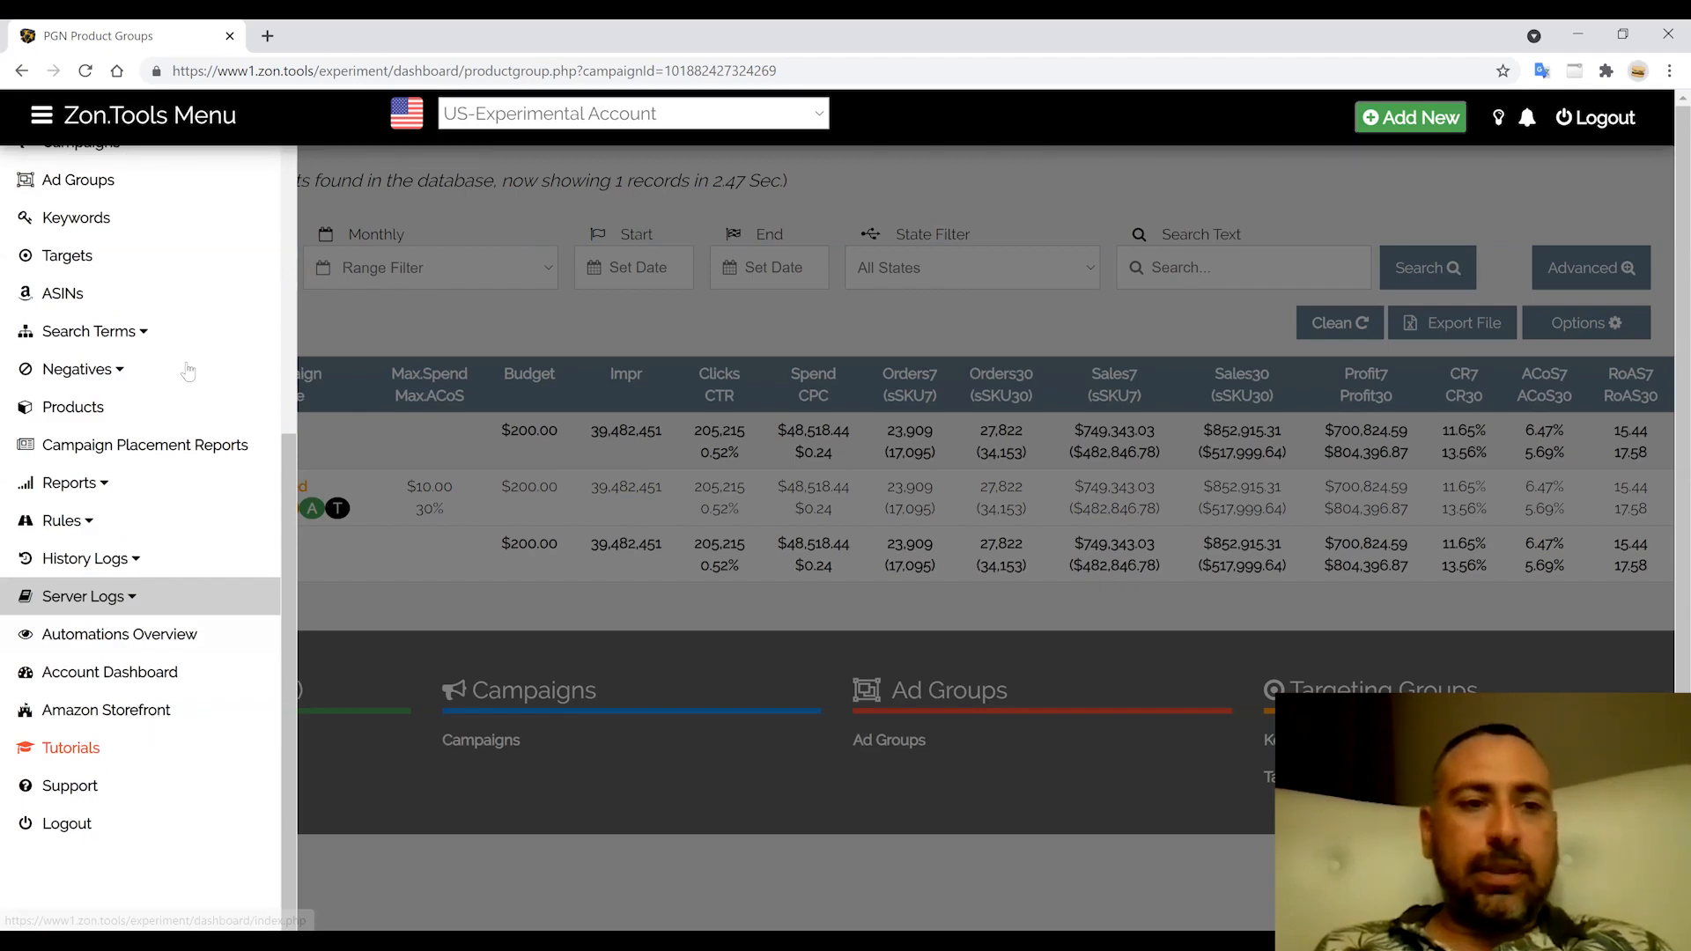
scroll(123, 352, up, 5)
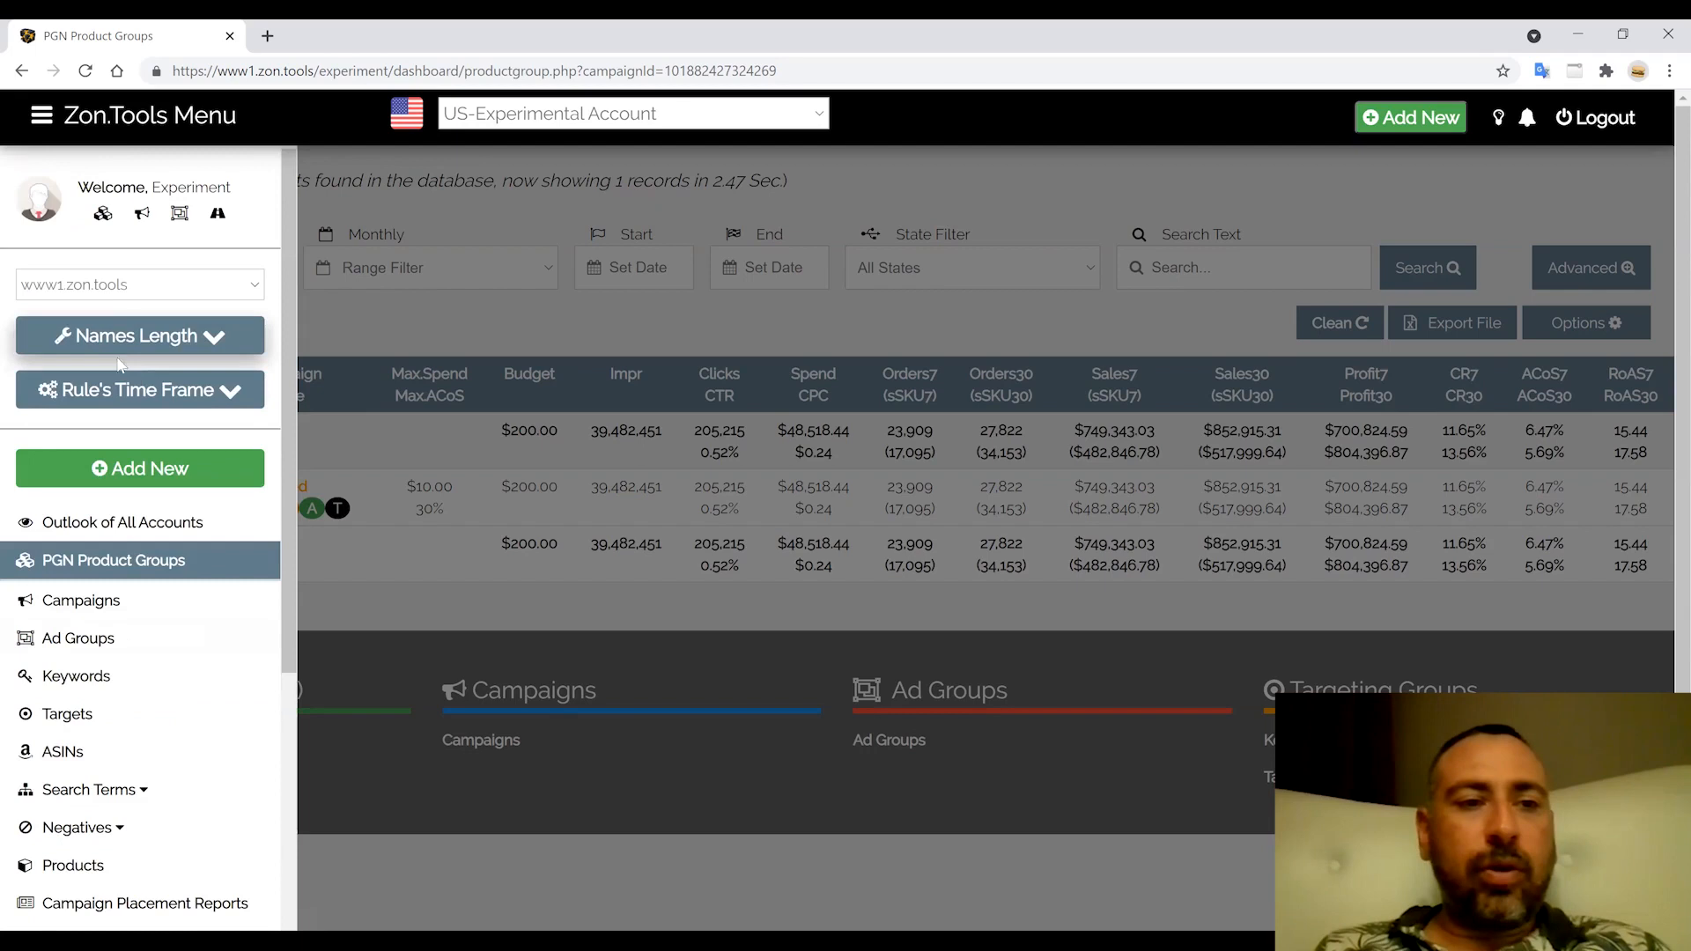
Review the settings for Names Length and the Rule's Time Frame.
click(143, 350)
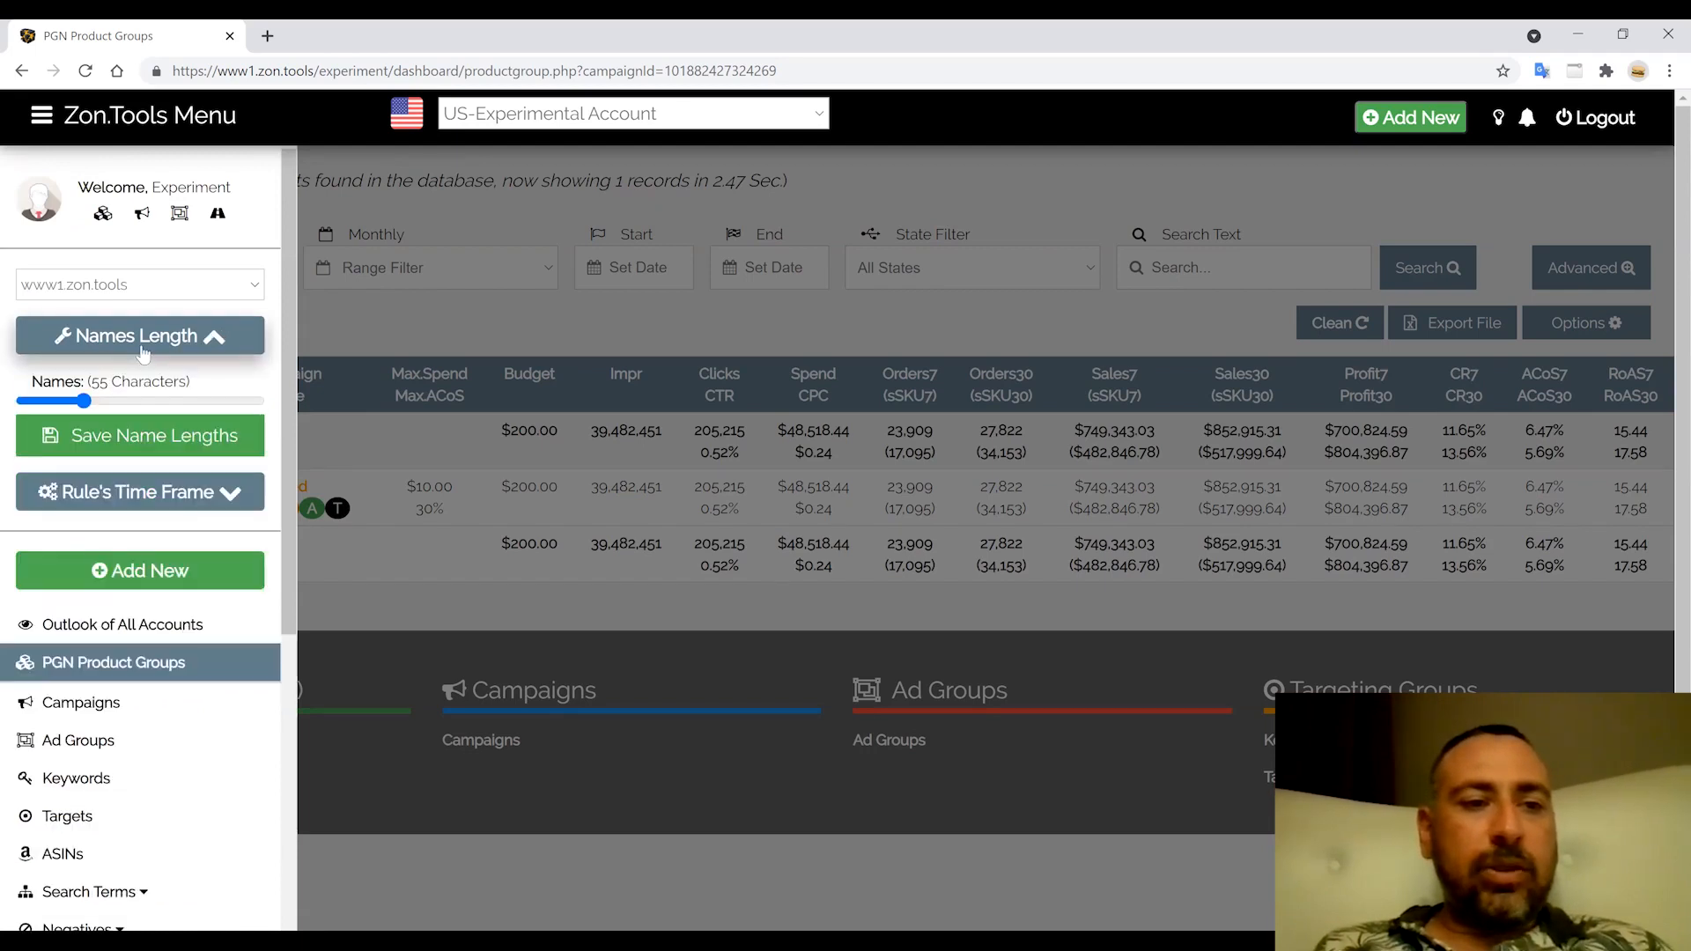
click(143, 350)
click(146, 389)
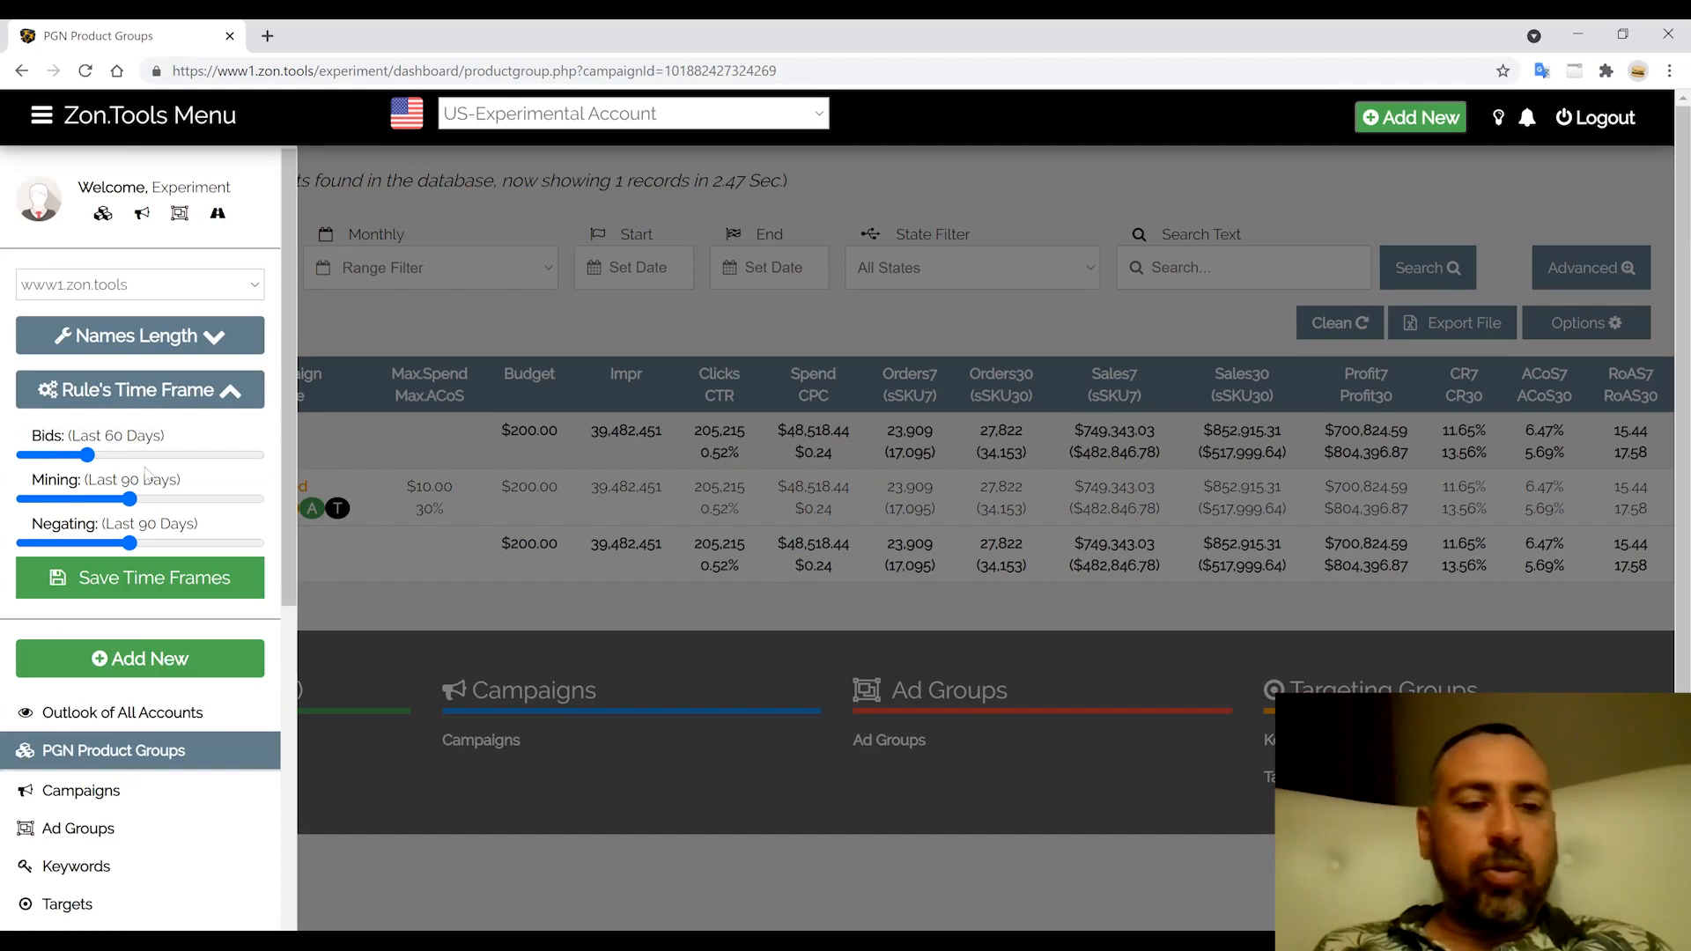
click(154, 399)
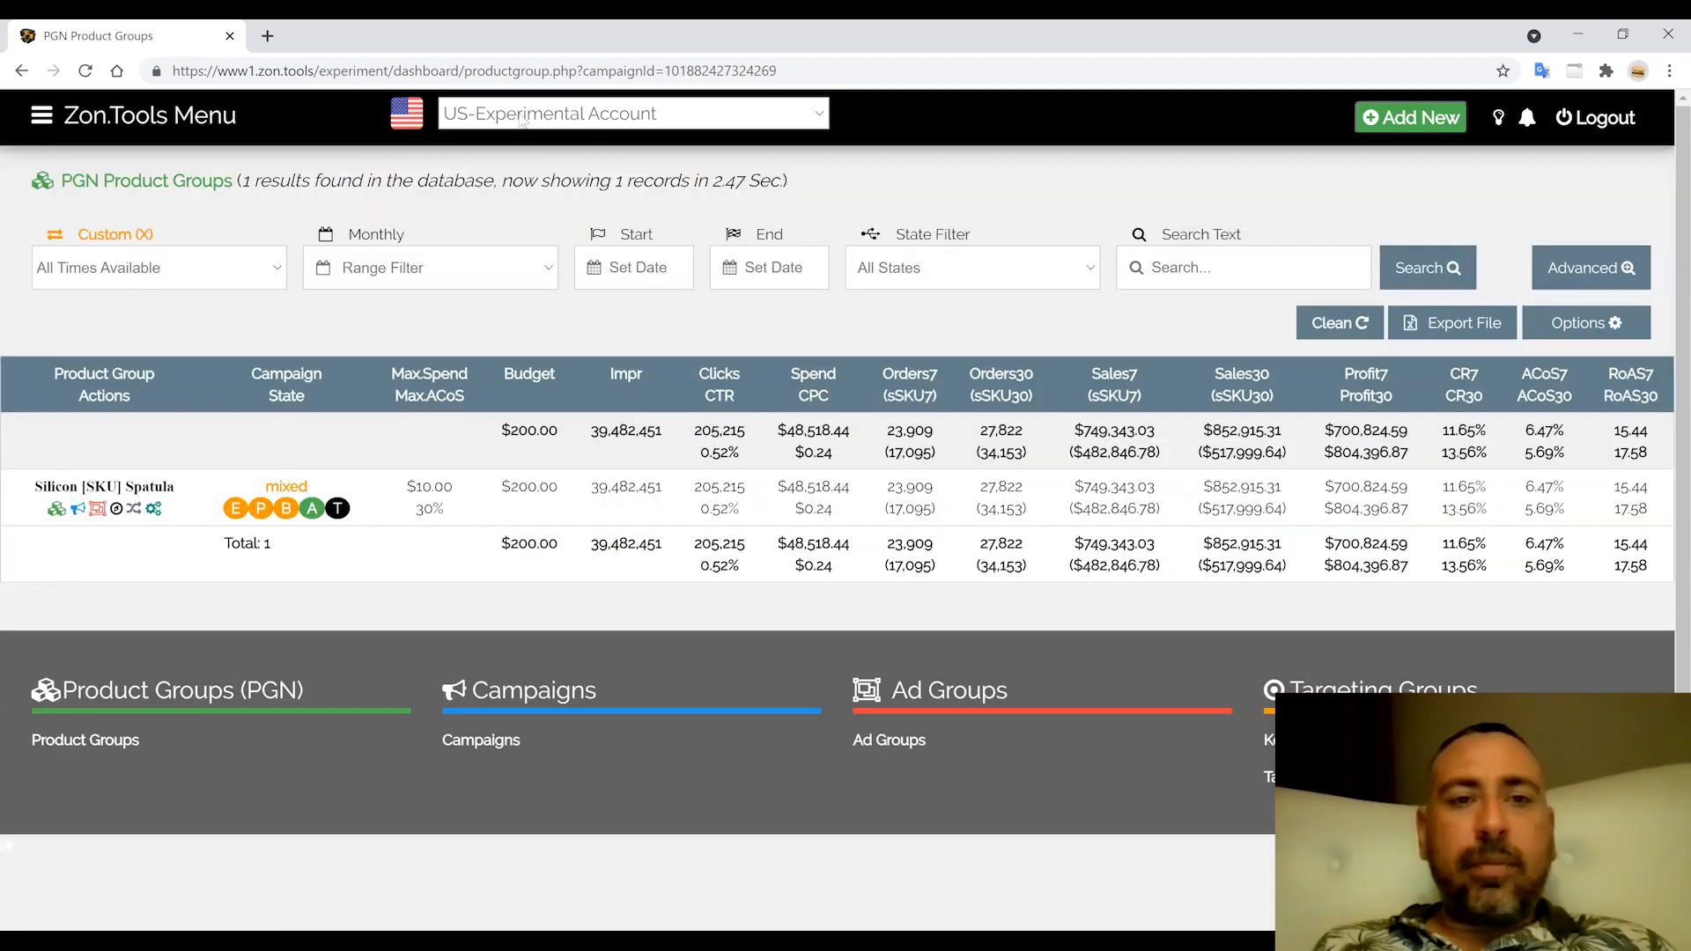
View the list of available accounts without switching from the US-Experimental Account.
click(521, 122)
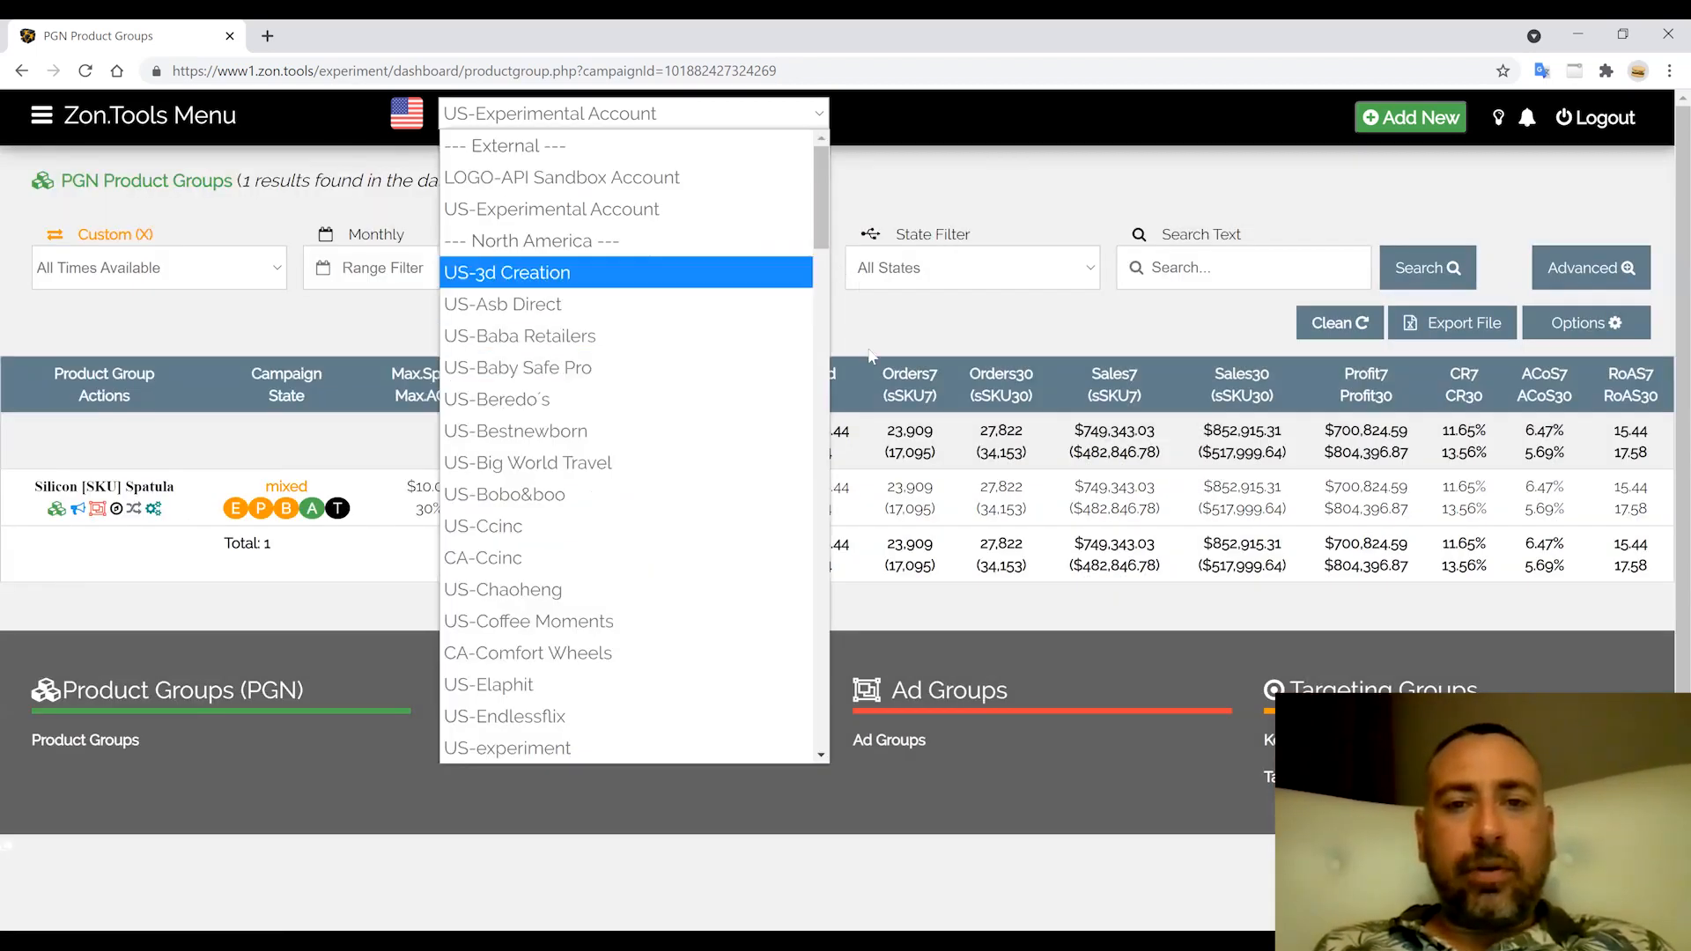
click(933, 185)
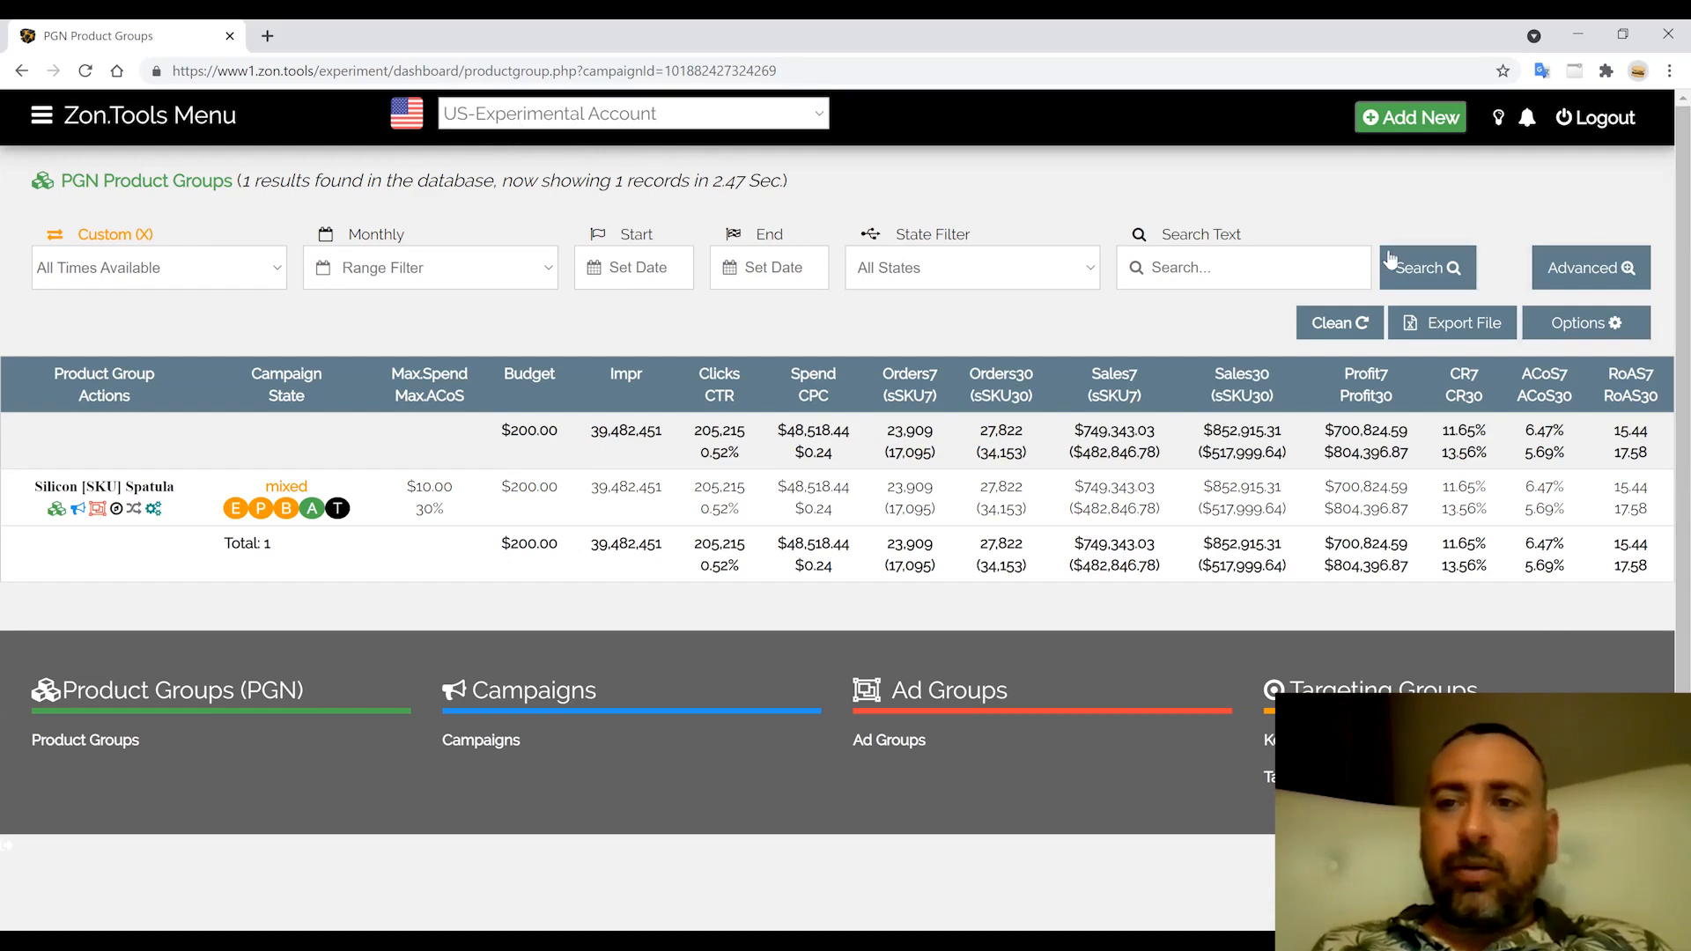
Open the form for a new product group and review its price, rating, Max.KW Spend and Target Max.ACoS fields.
click(1414, 126)
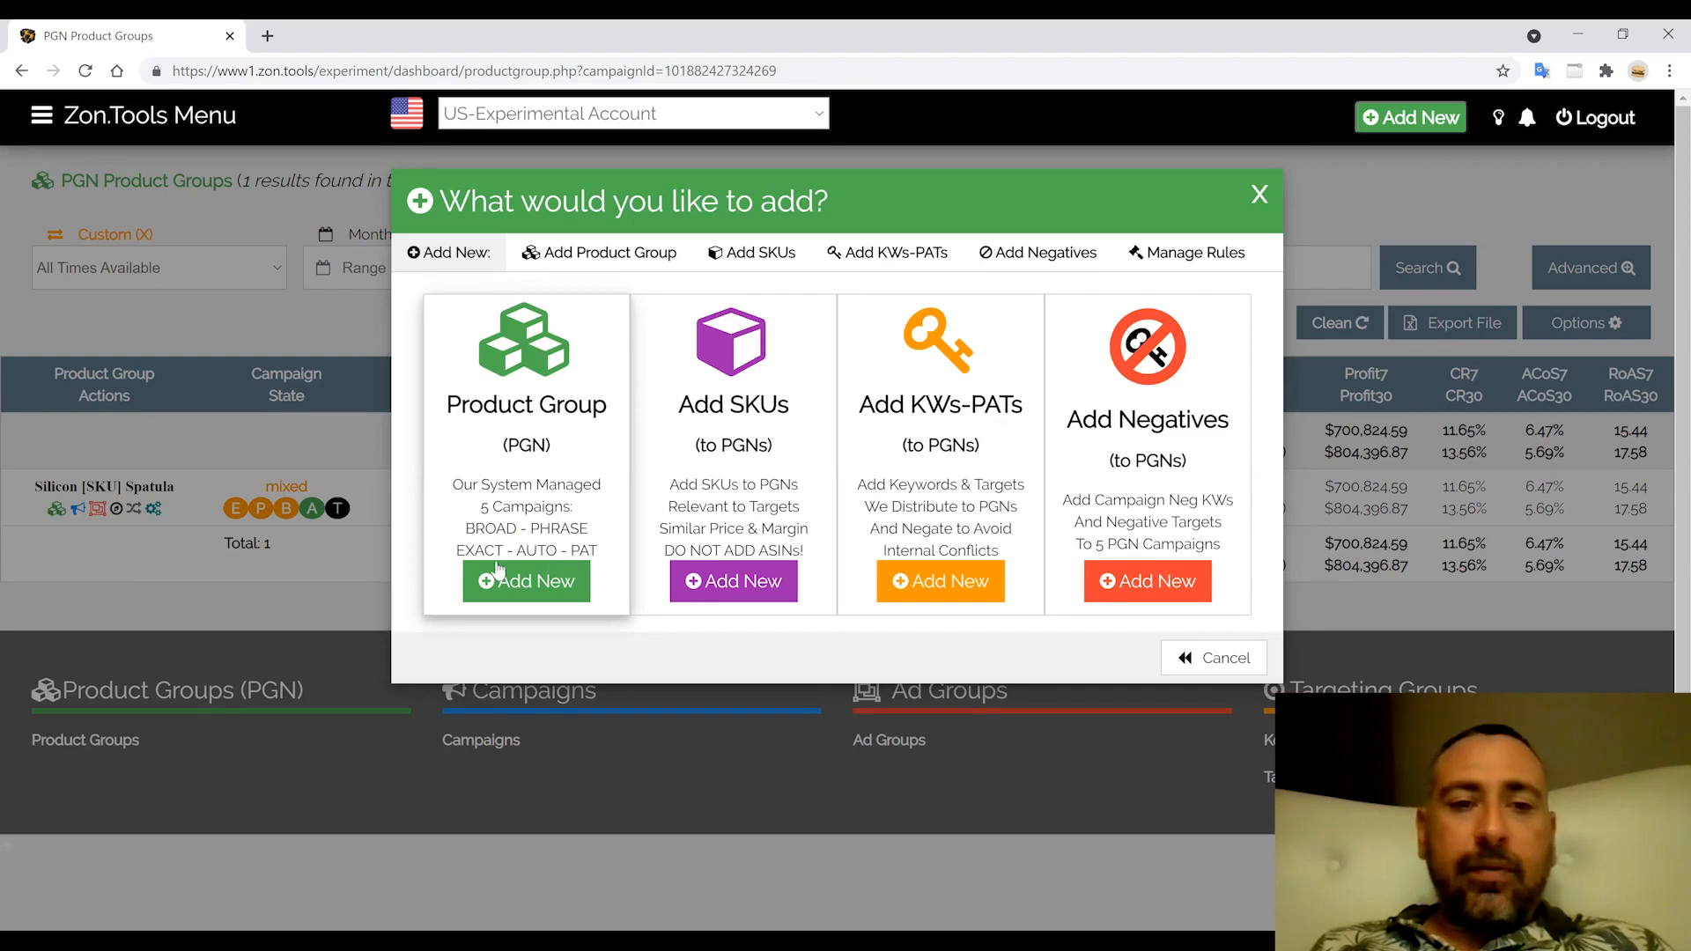
click(527, 453)
click(522, 451)
click(482, 573)
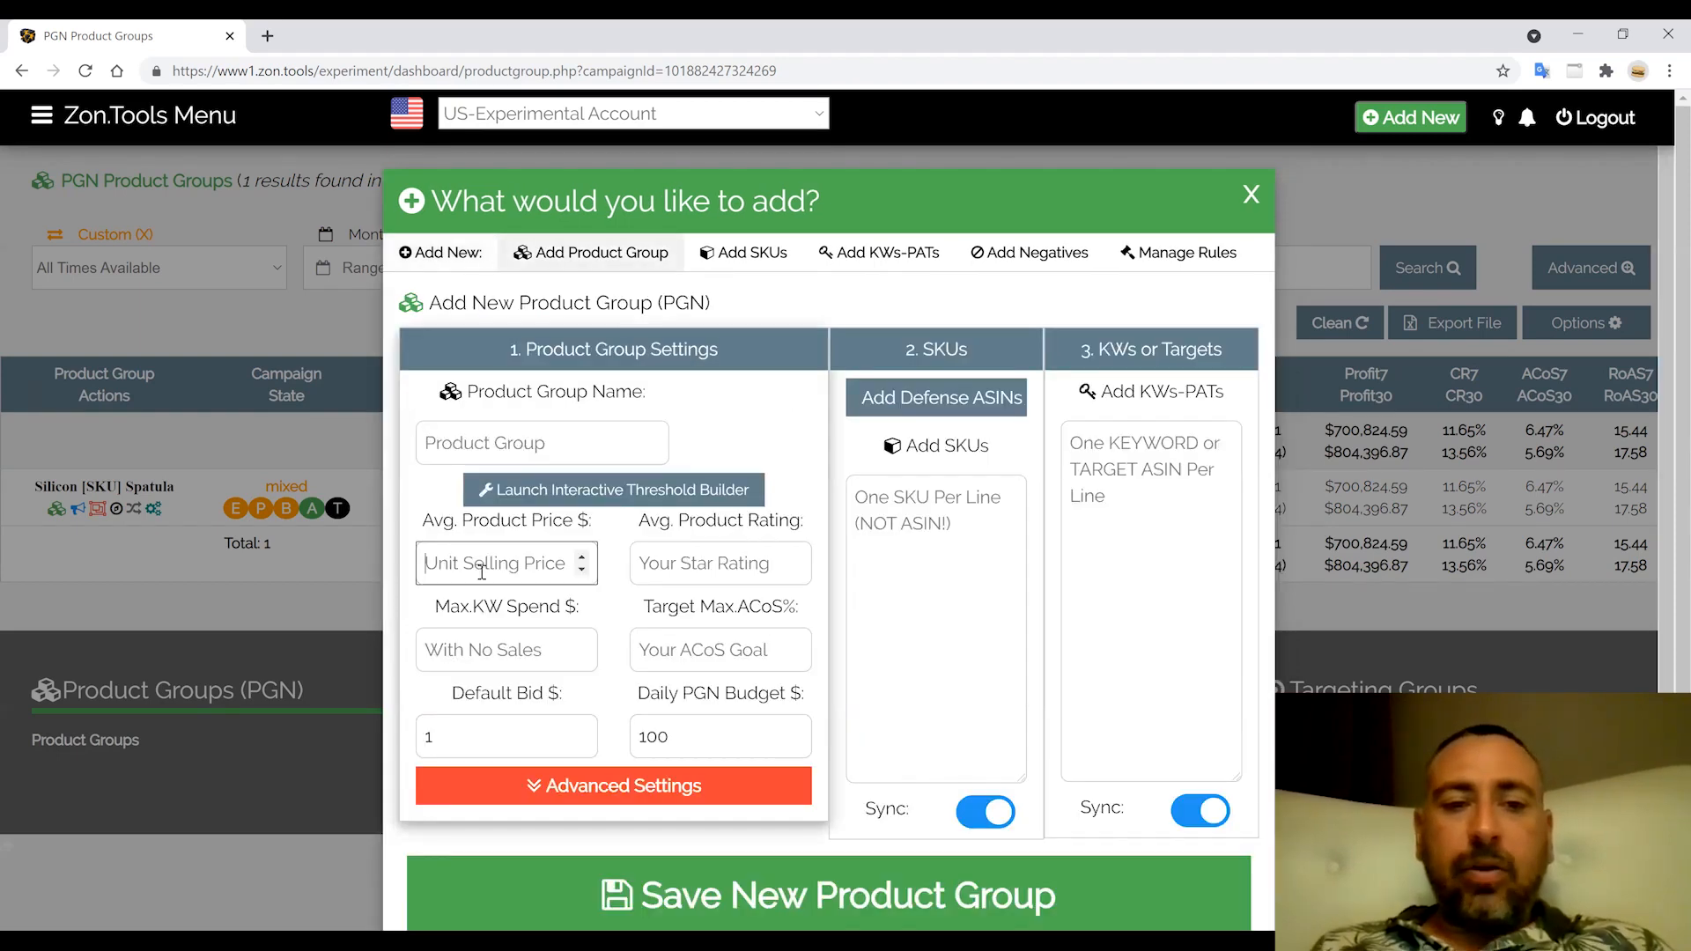
click(667, 568)
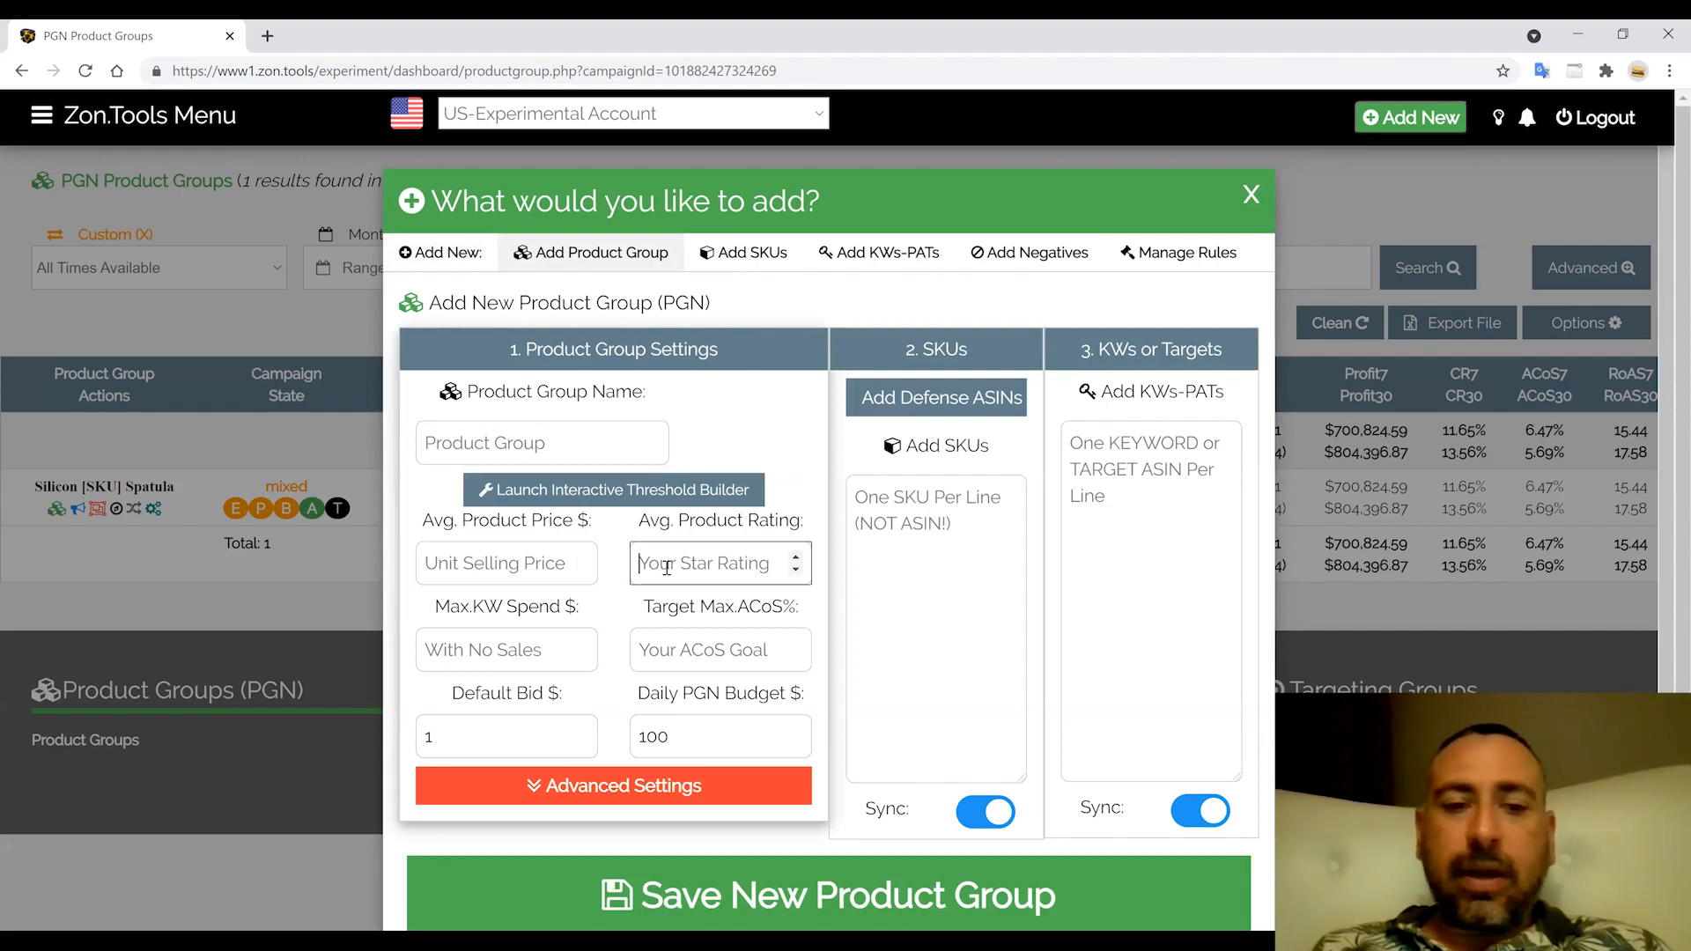
click(499, 656)
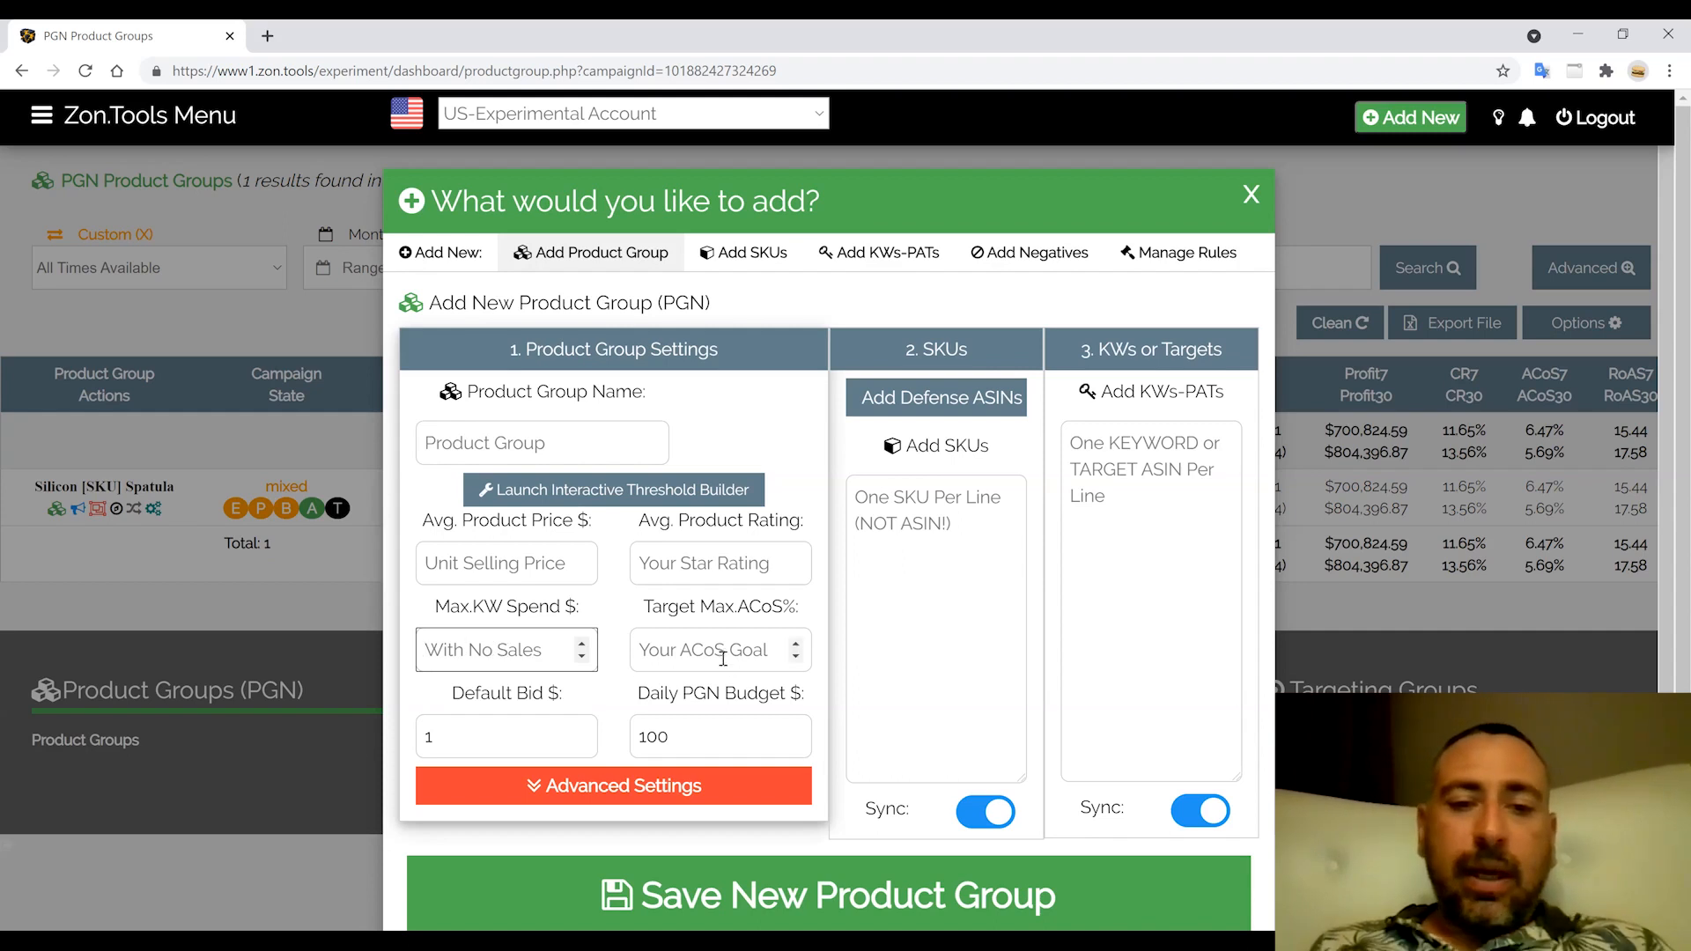
click(707, 651)
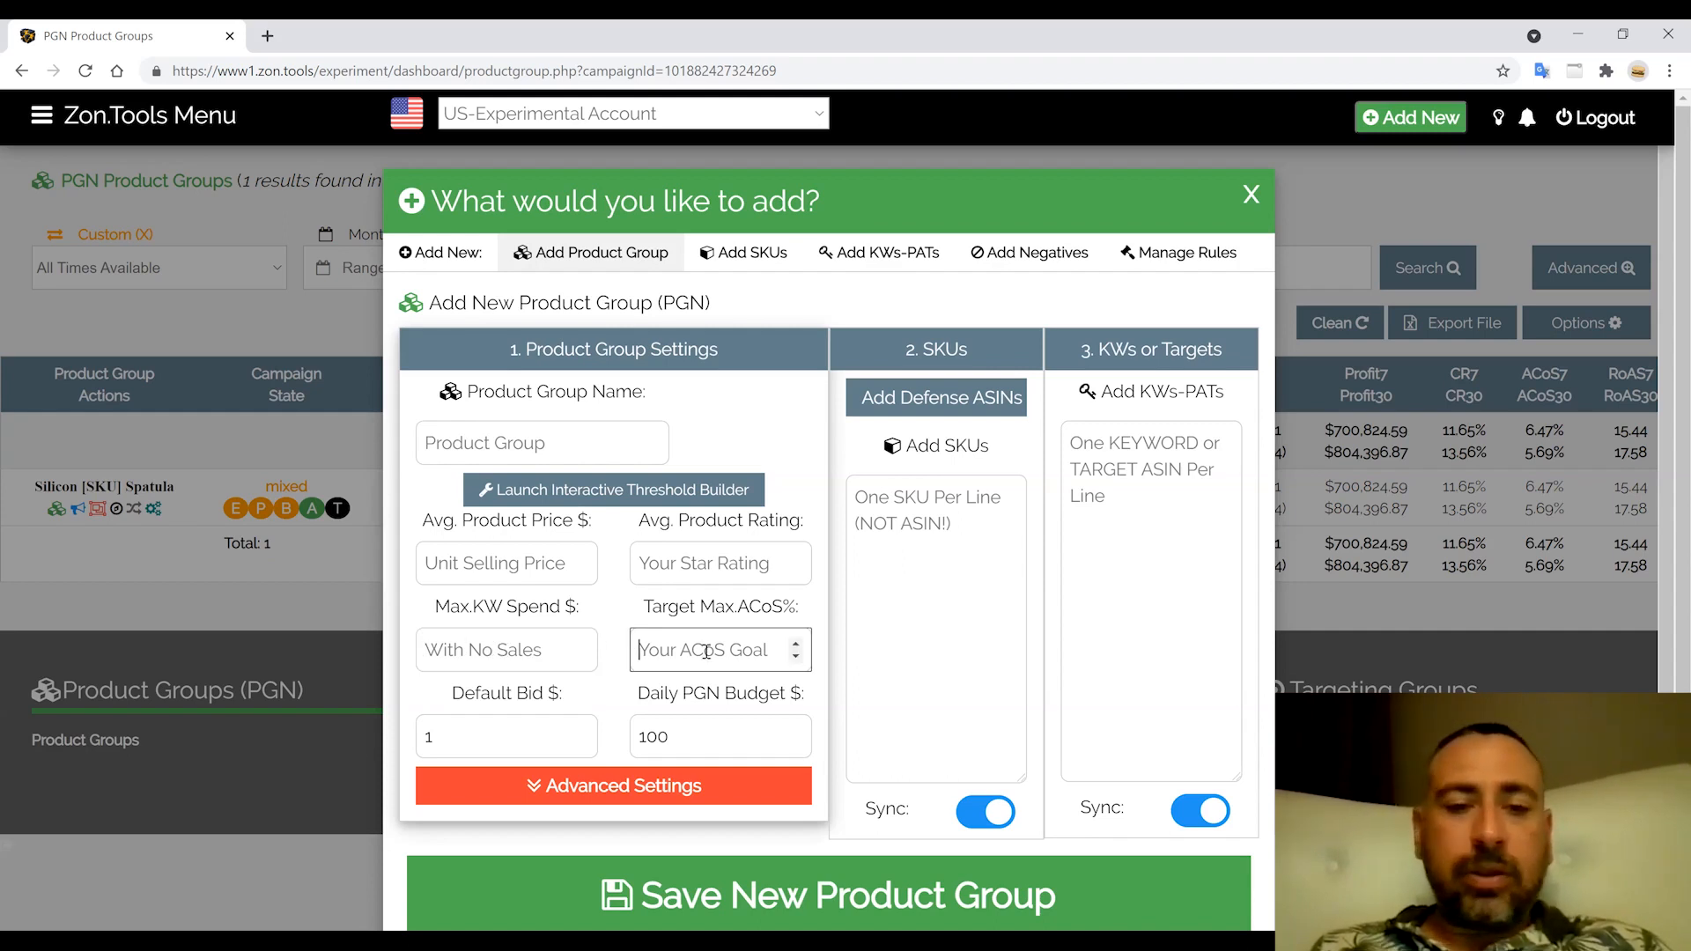
scroll(707, 652, down, 1)
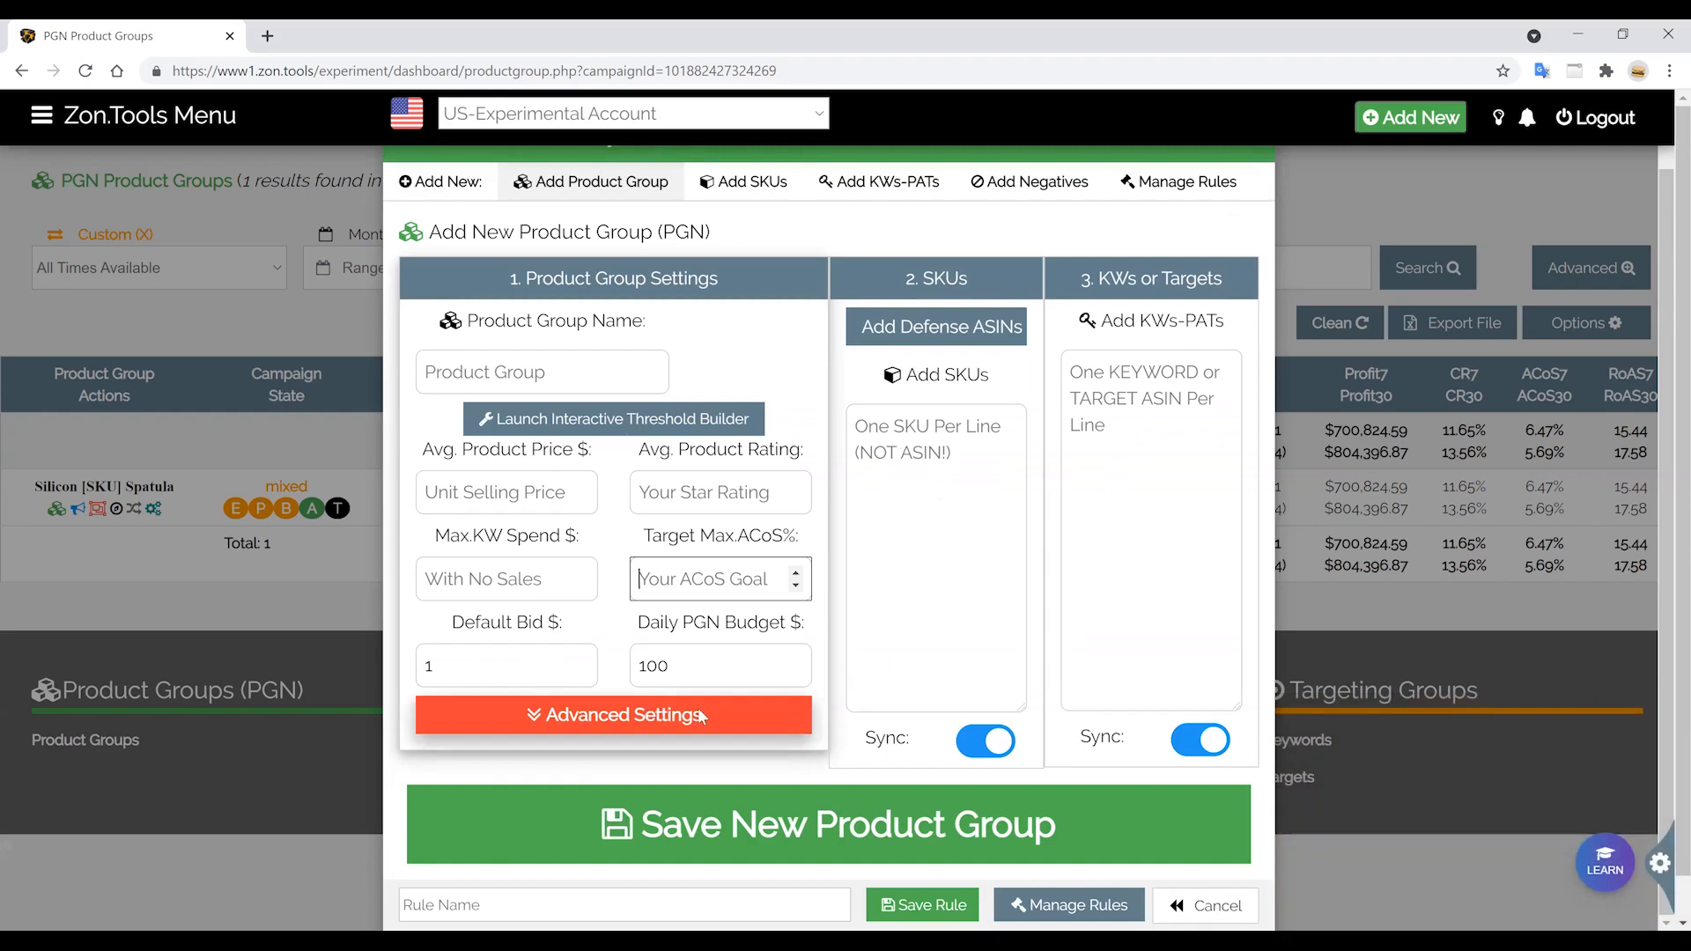
Show the Defense ASINs section, review the SKU, keyword and defense ASIN fields, and leave the form without saving.
click(705, 713)
scroll(520, 876, down, 2)
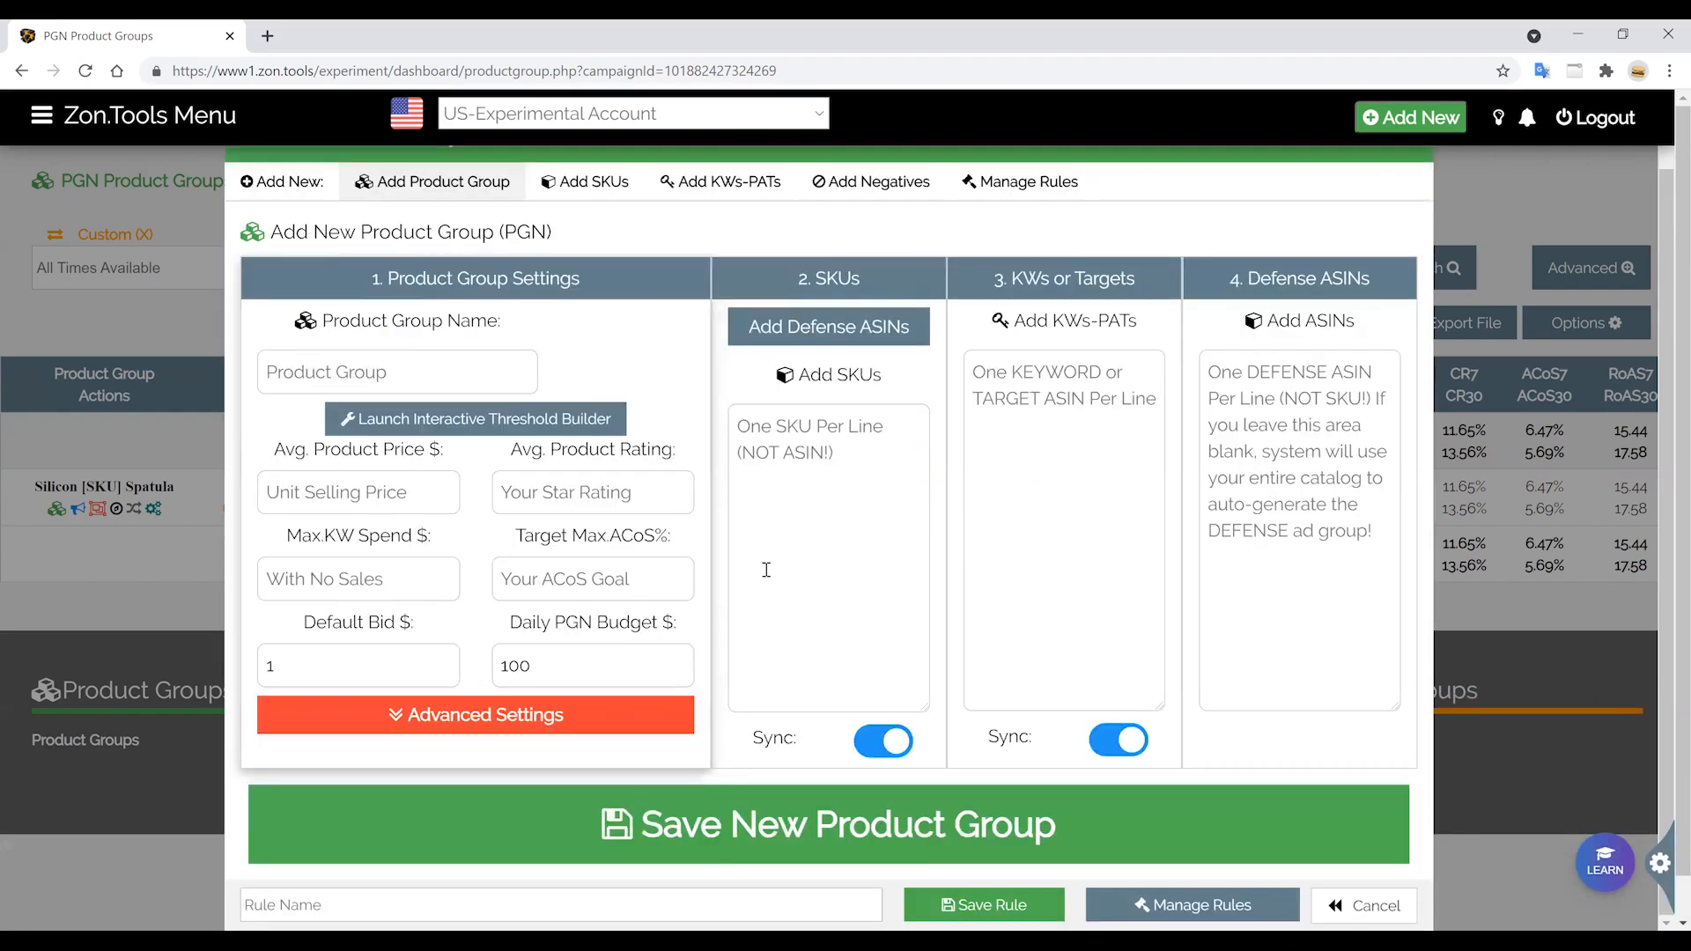
scroll(808, 519, up, 1)
click(820, 530)
click(1058, 445)
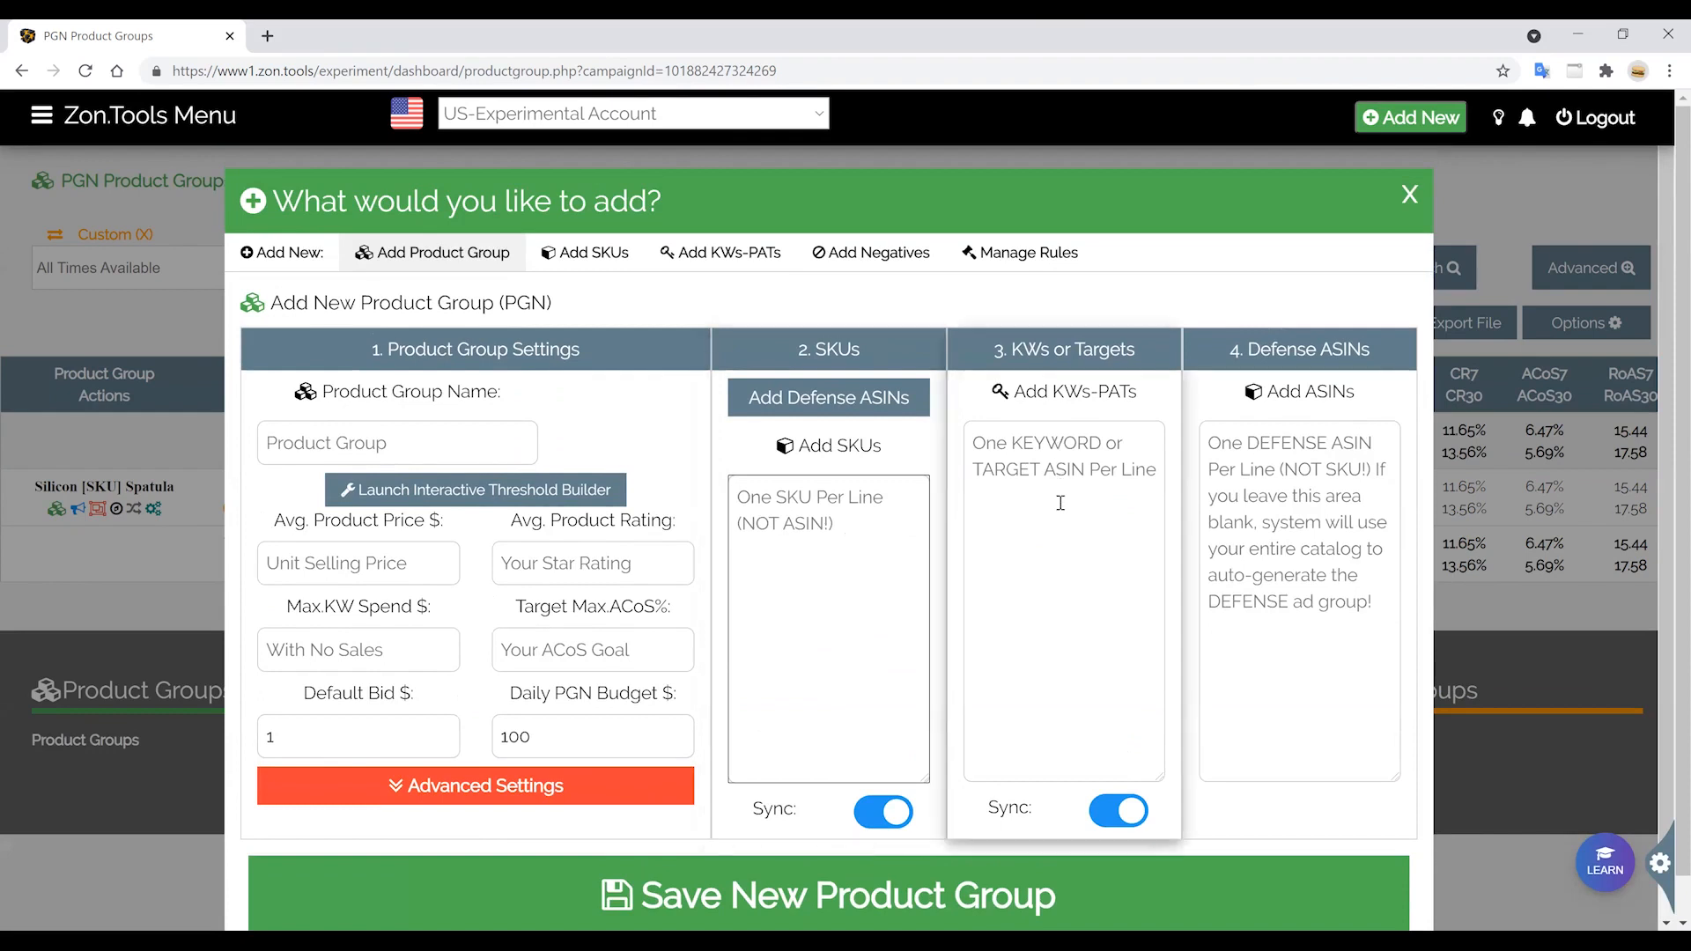
click(1253, 447)
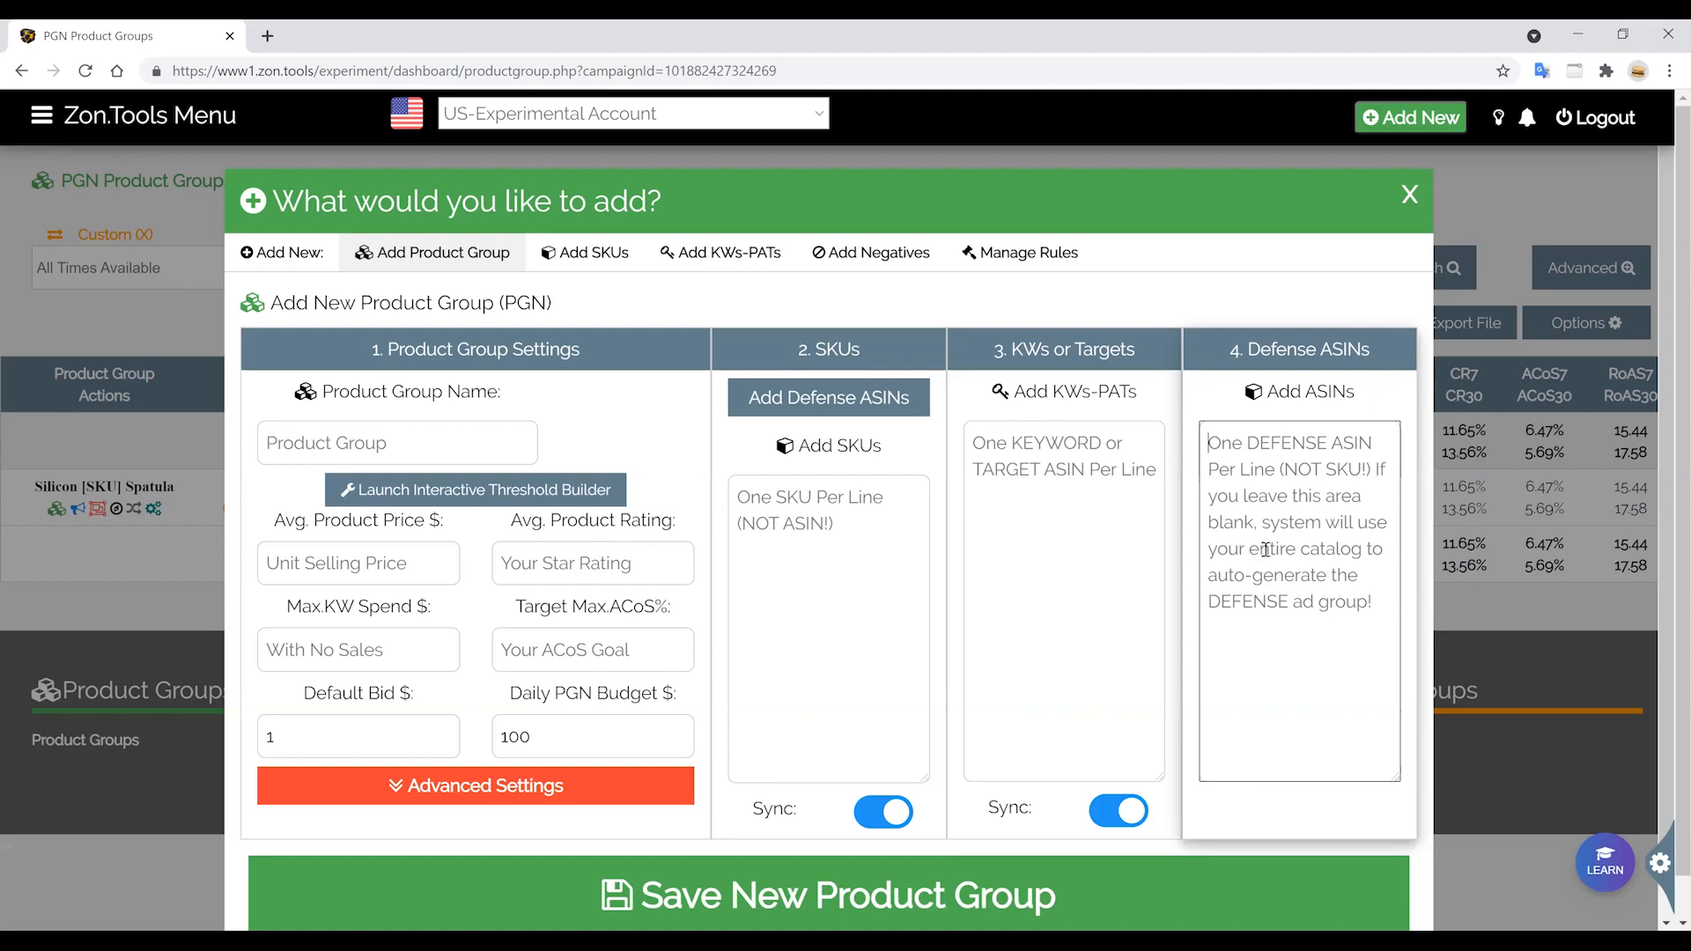
scroll(1211, 693, down, 2)
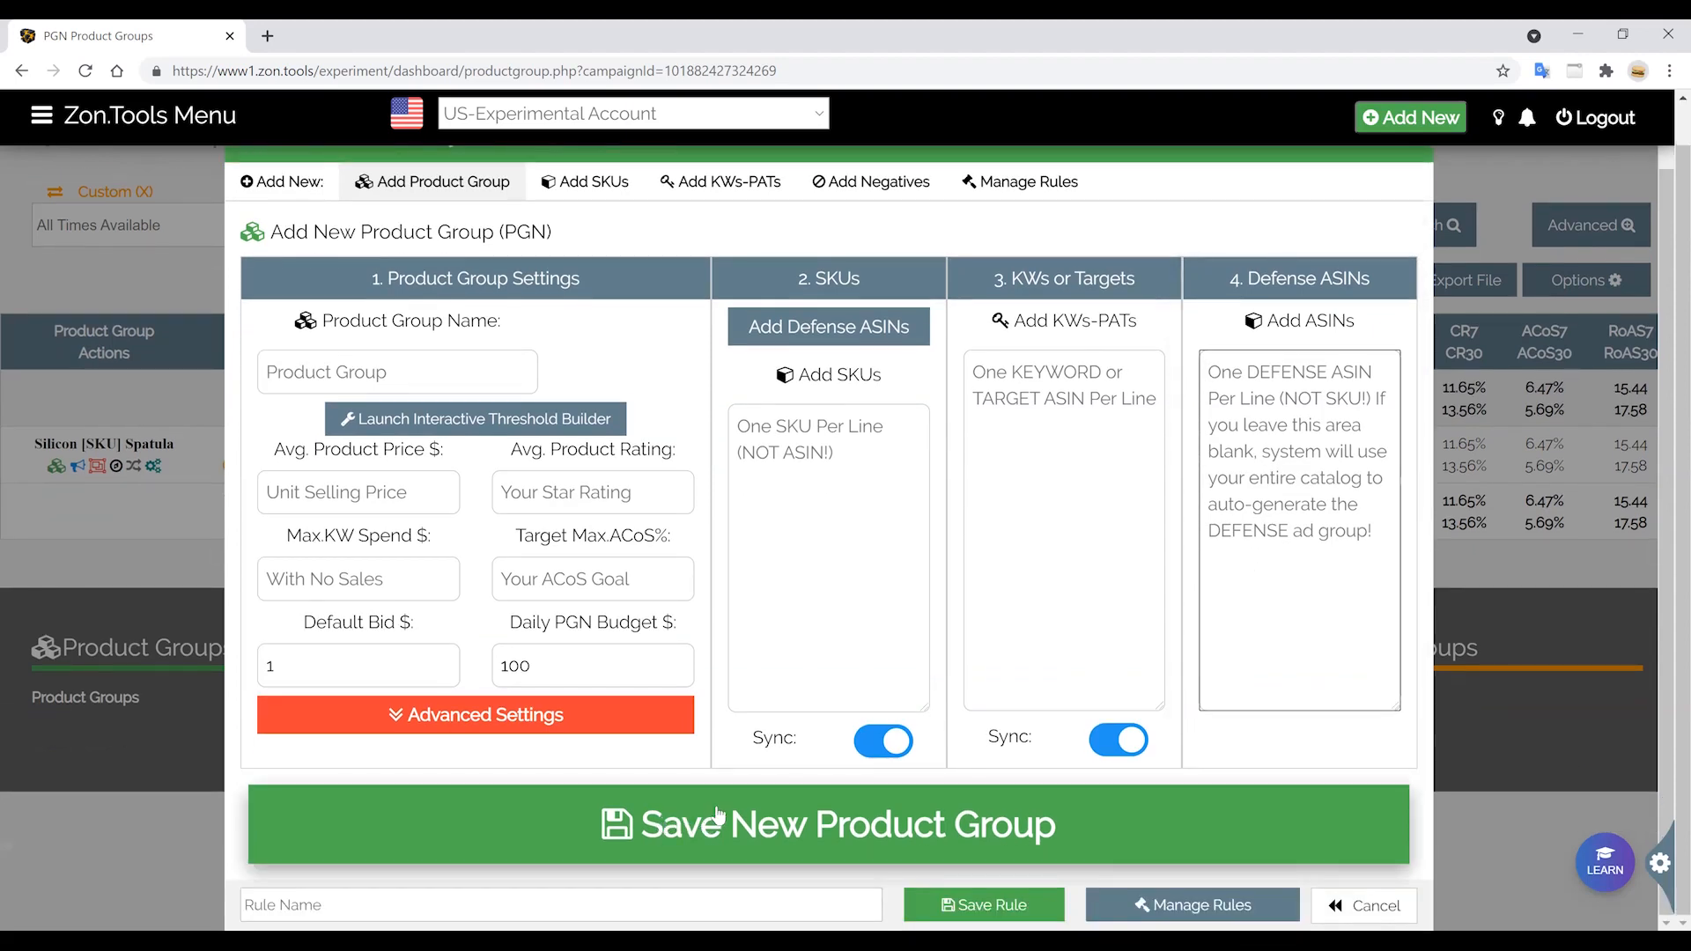
click(133, 478)
Open the campaigns of the Silicon [SKU] Spatula product group and examine their chart and table.
click(262, 461)
scroll(310, 607, down, 5)
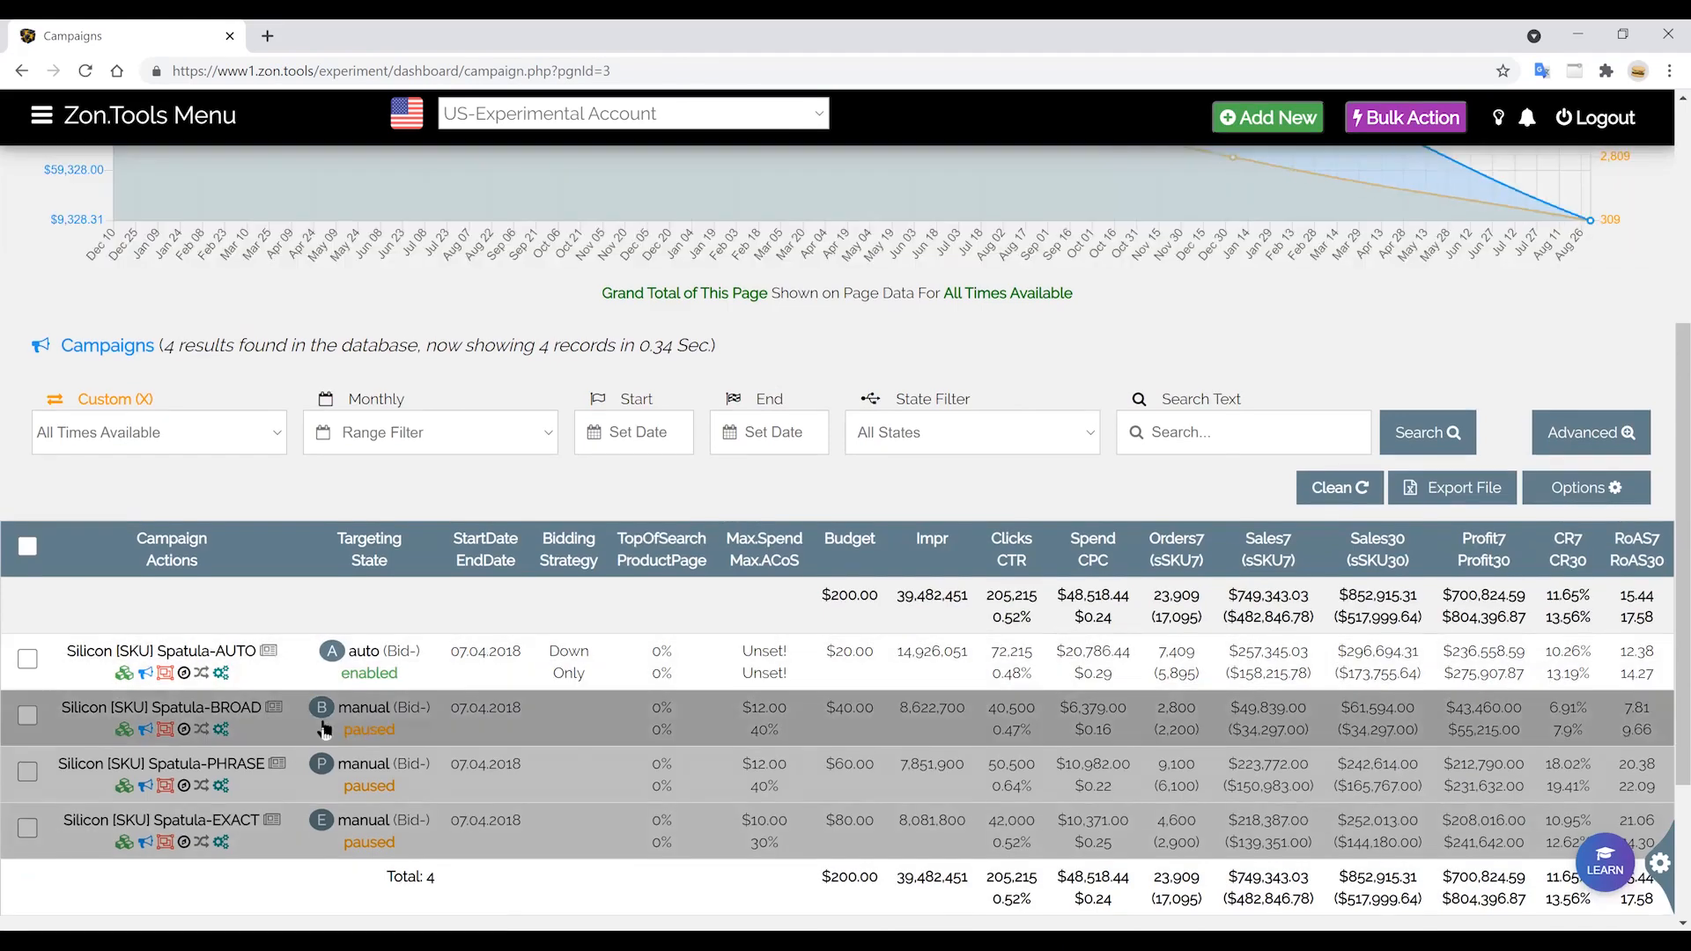
scroll(595, 636, down, 1)
scroll(491, 564, up, 2)
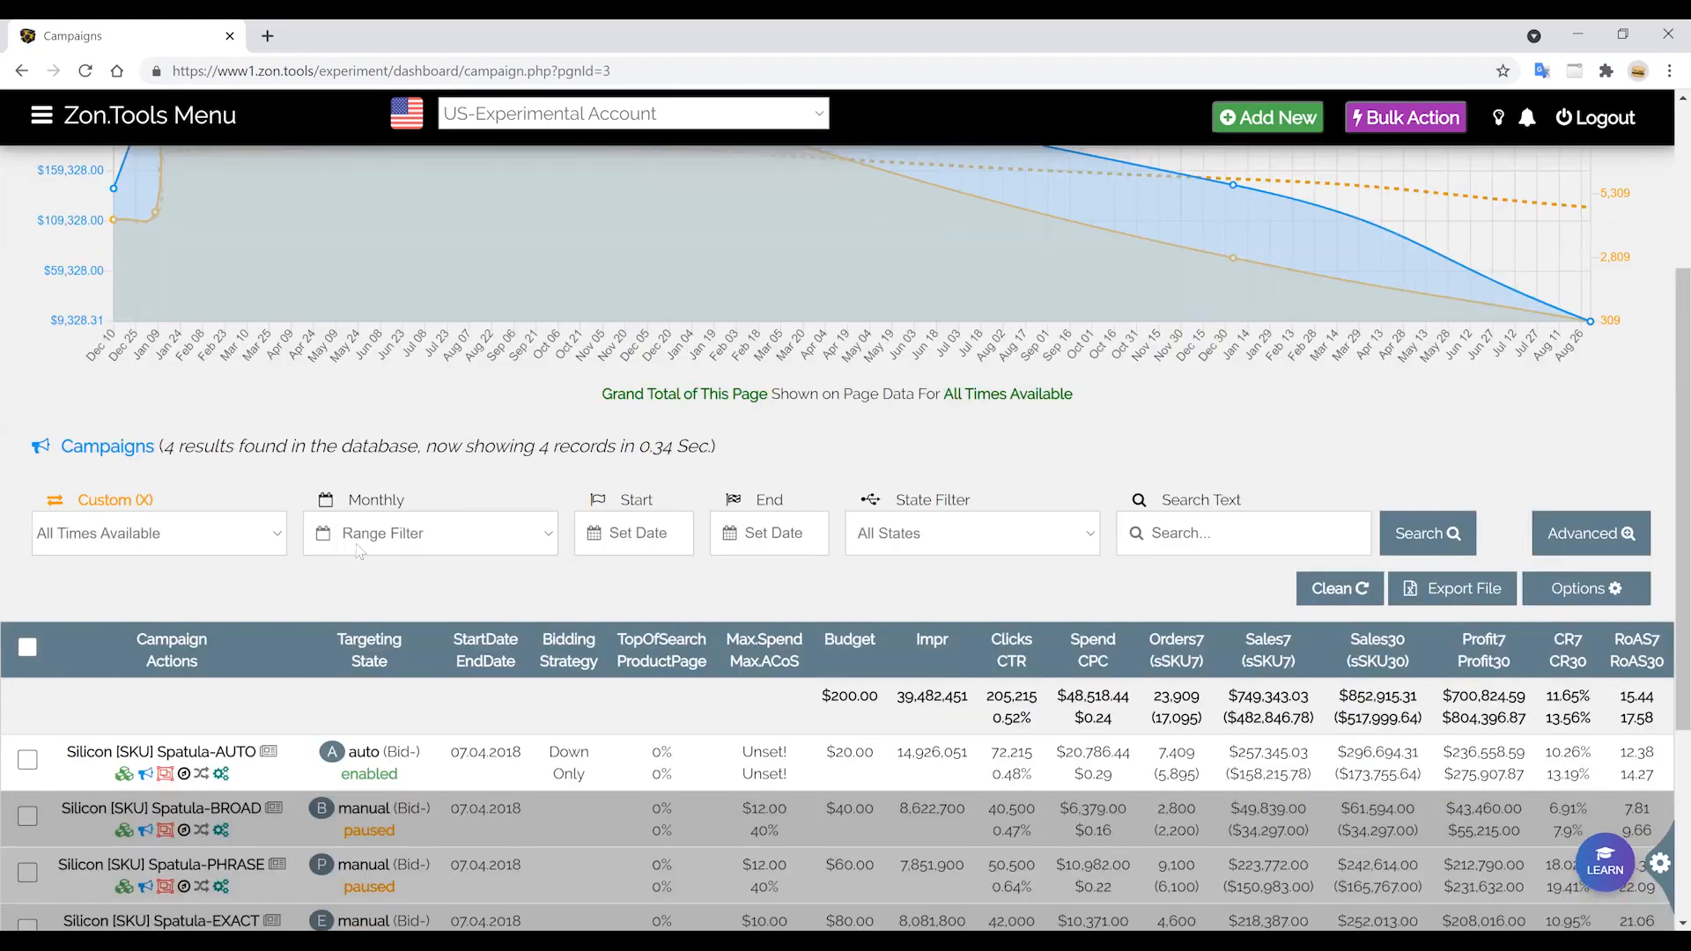
scroll(376, 582, up, 1)
scroll(376, 582, down, 3)
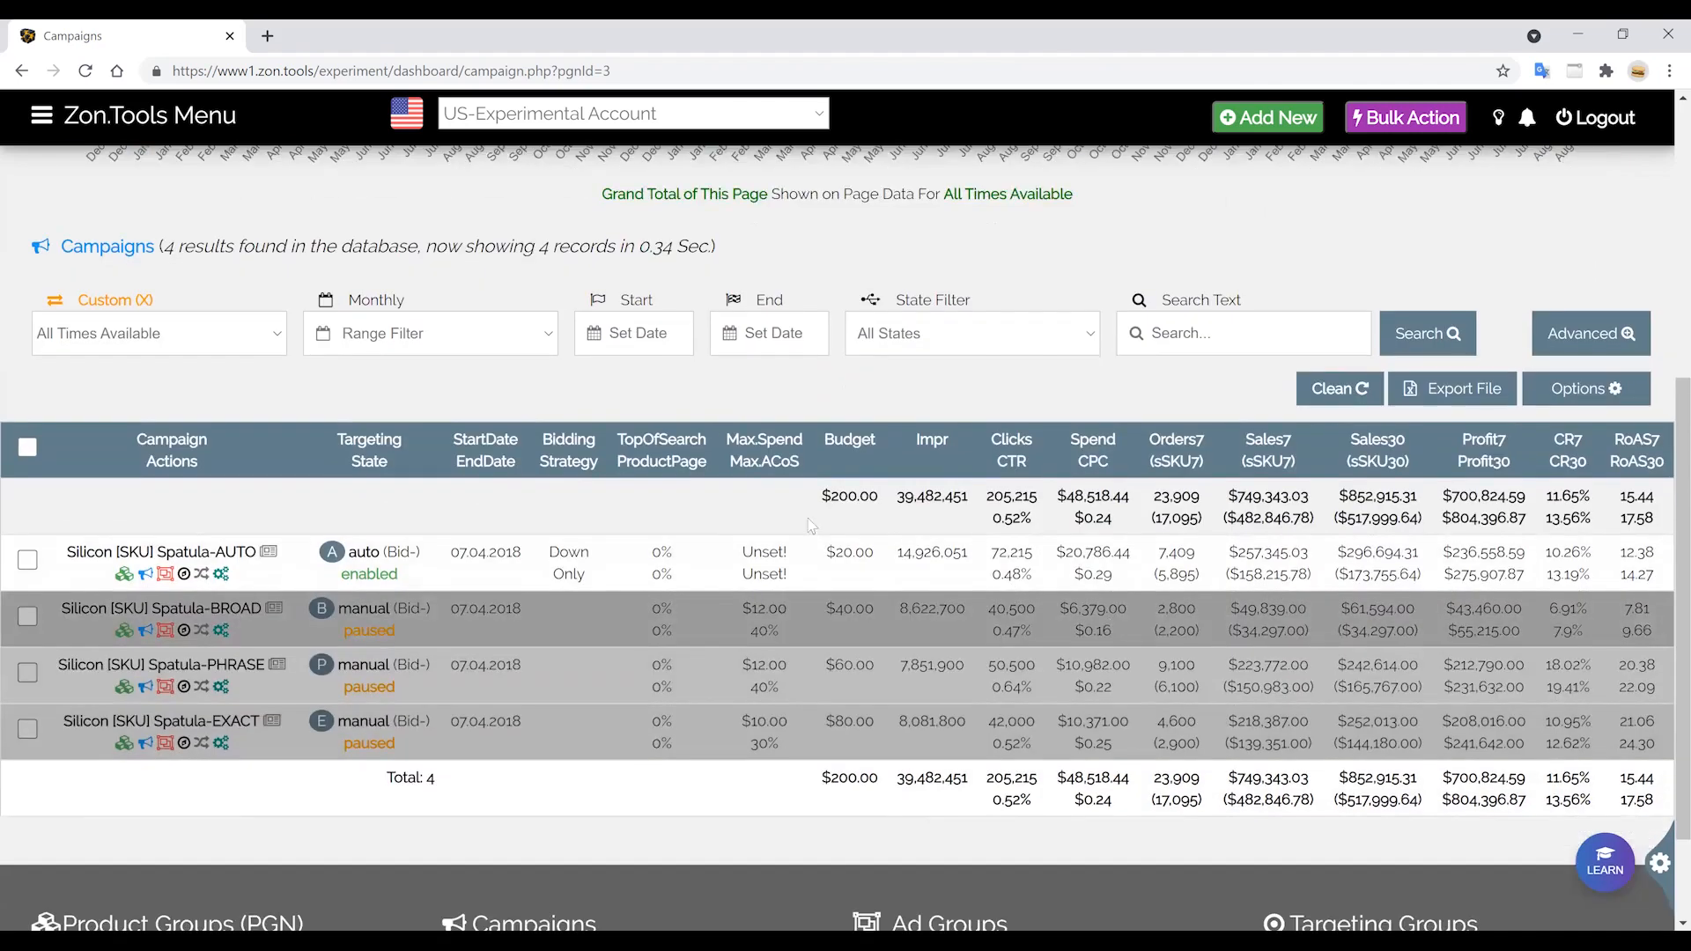
scroll(376, 581, up, 3)
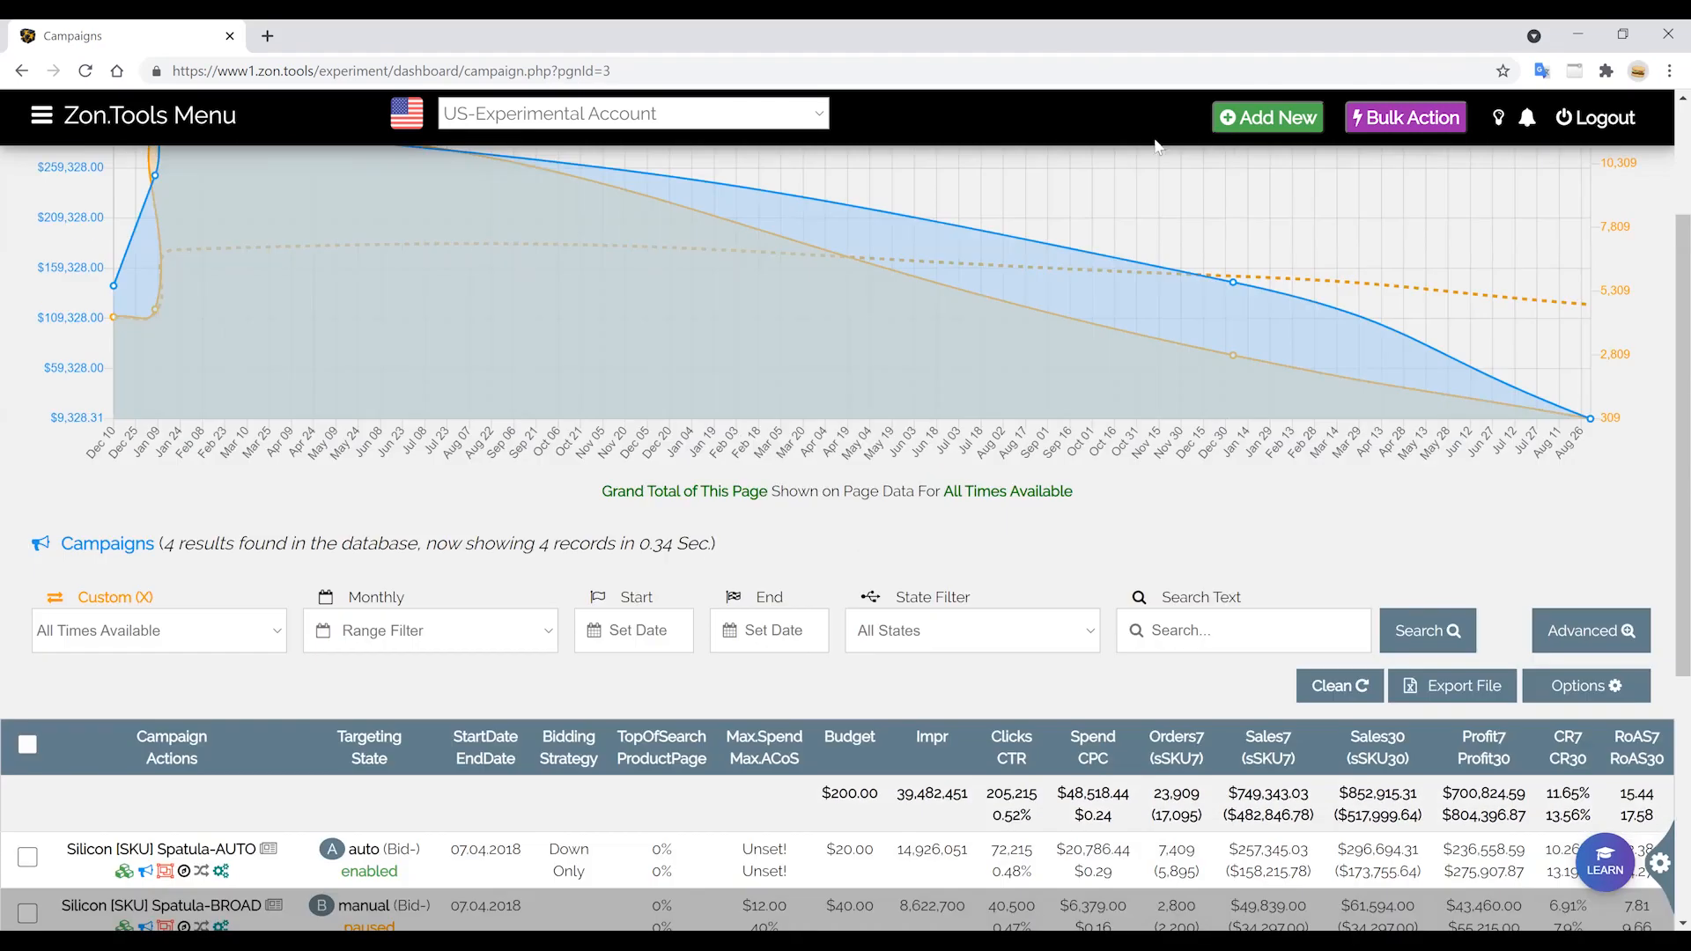
In the form for adding SKUs, choose the AMA FB 11th NEW Namehjb product group, and view the Add KWs-PATs form.
click(1268, 117)
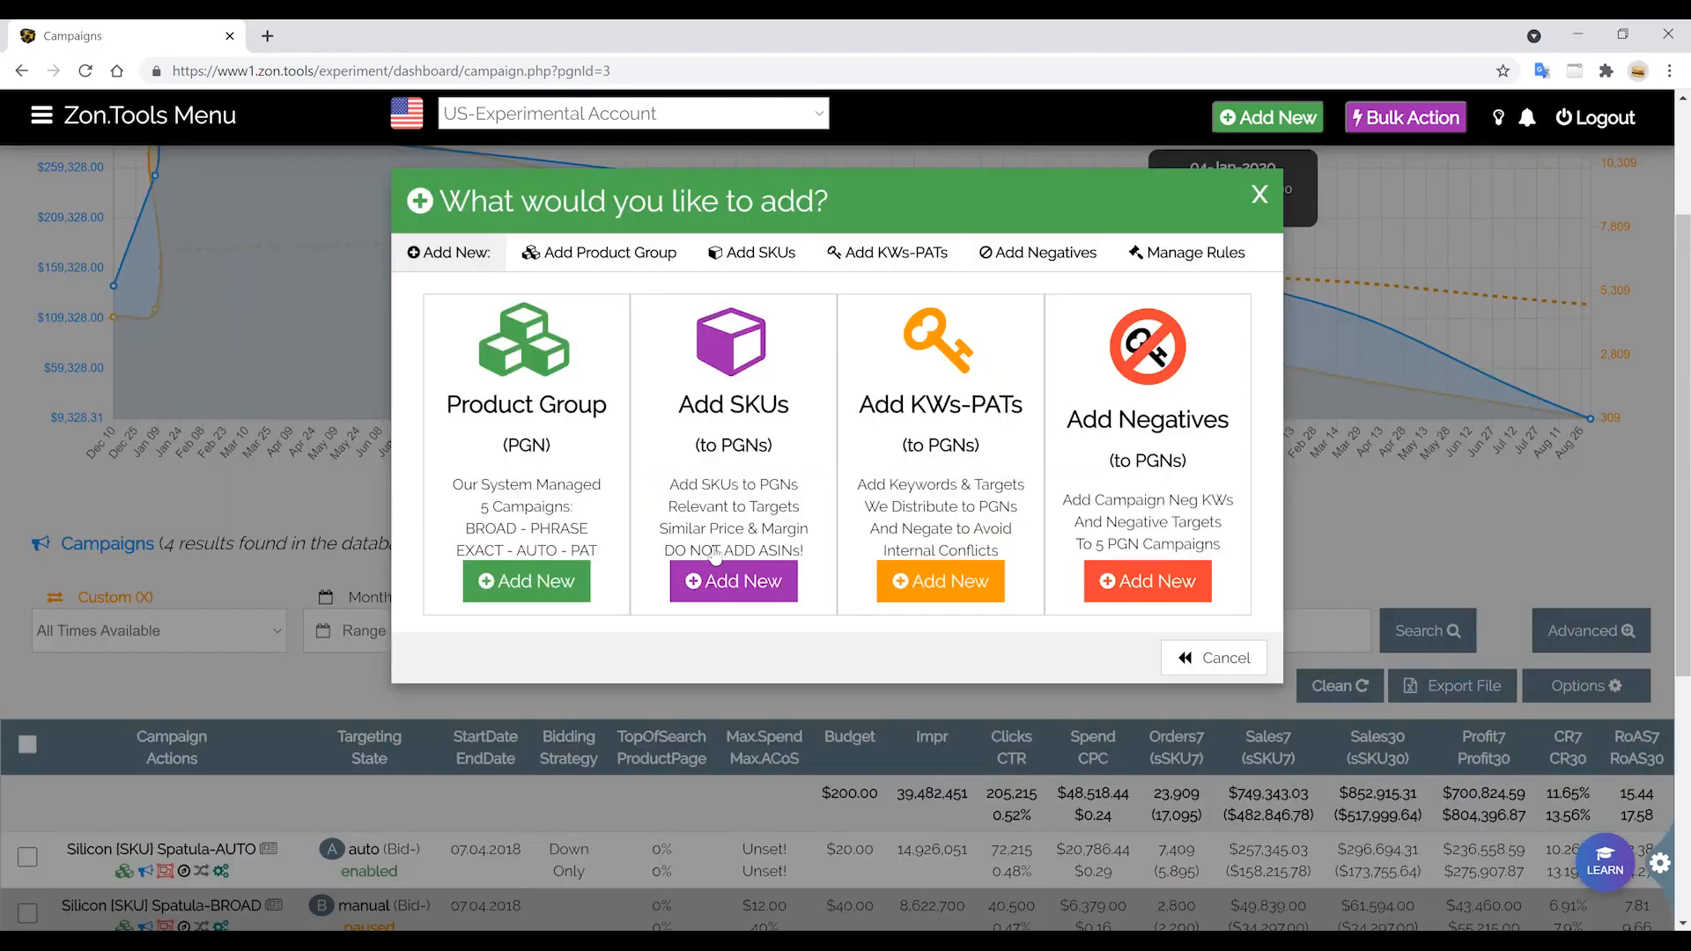
click(747, 416)
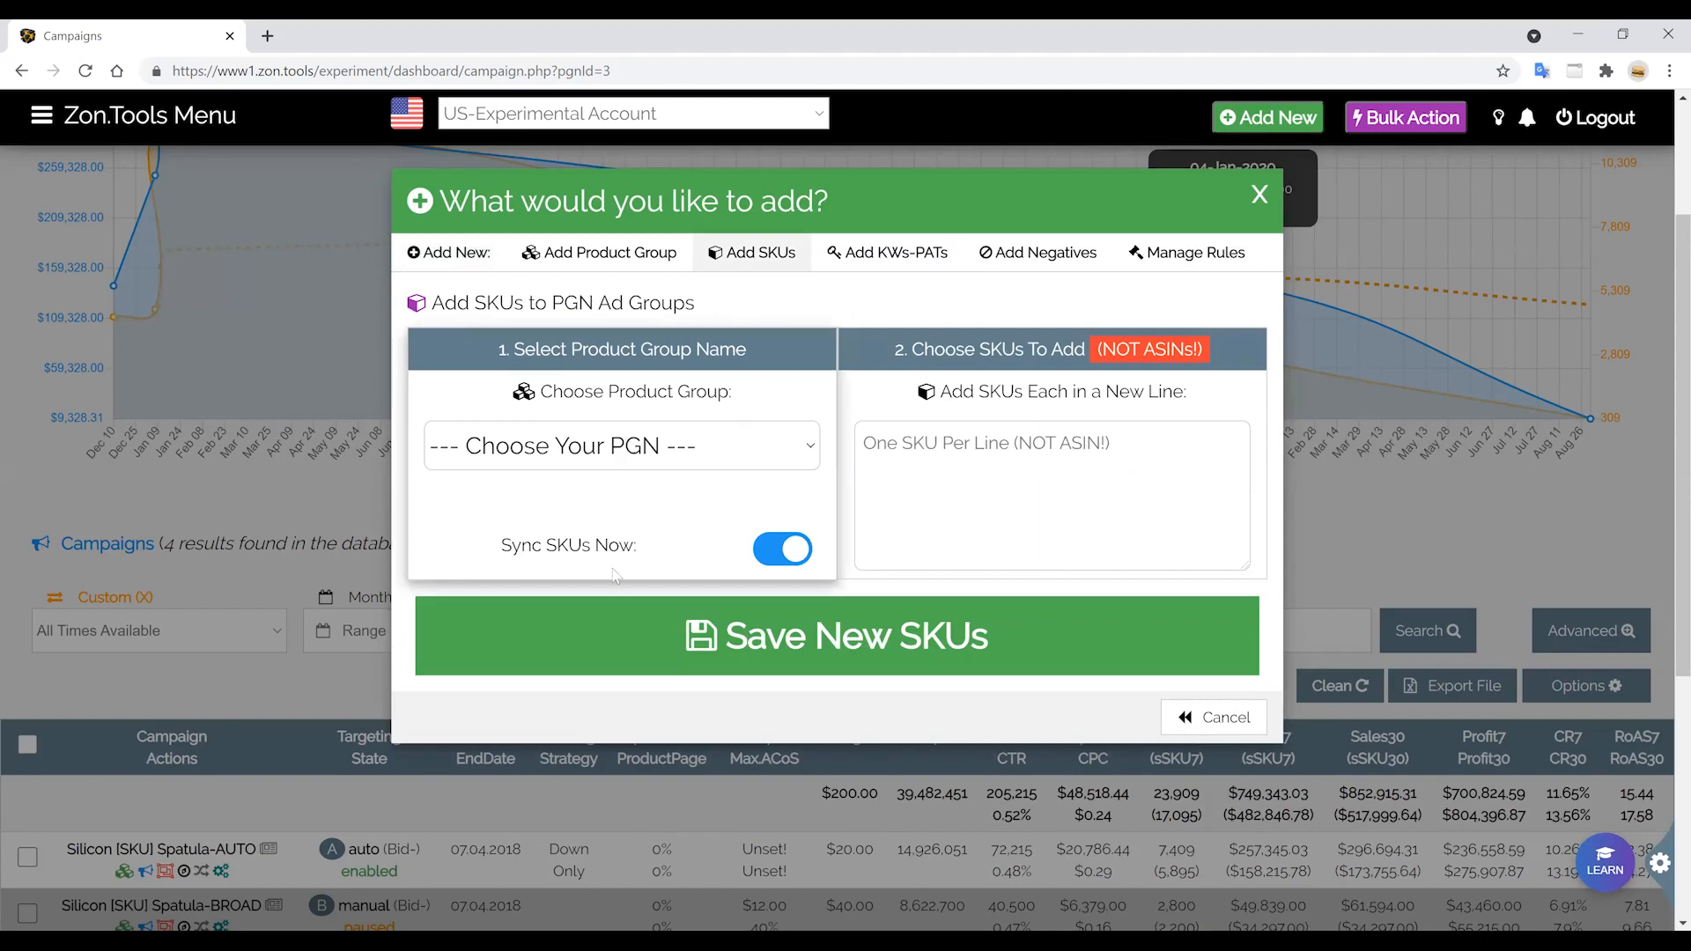
click(617, 446)
click(923, 473)
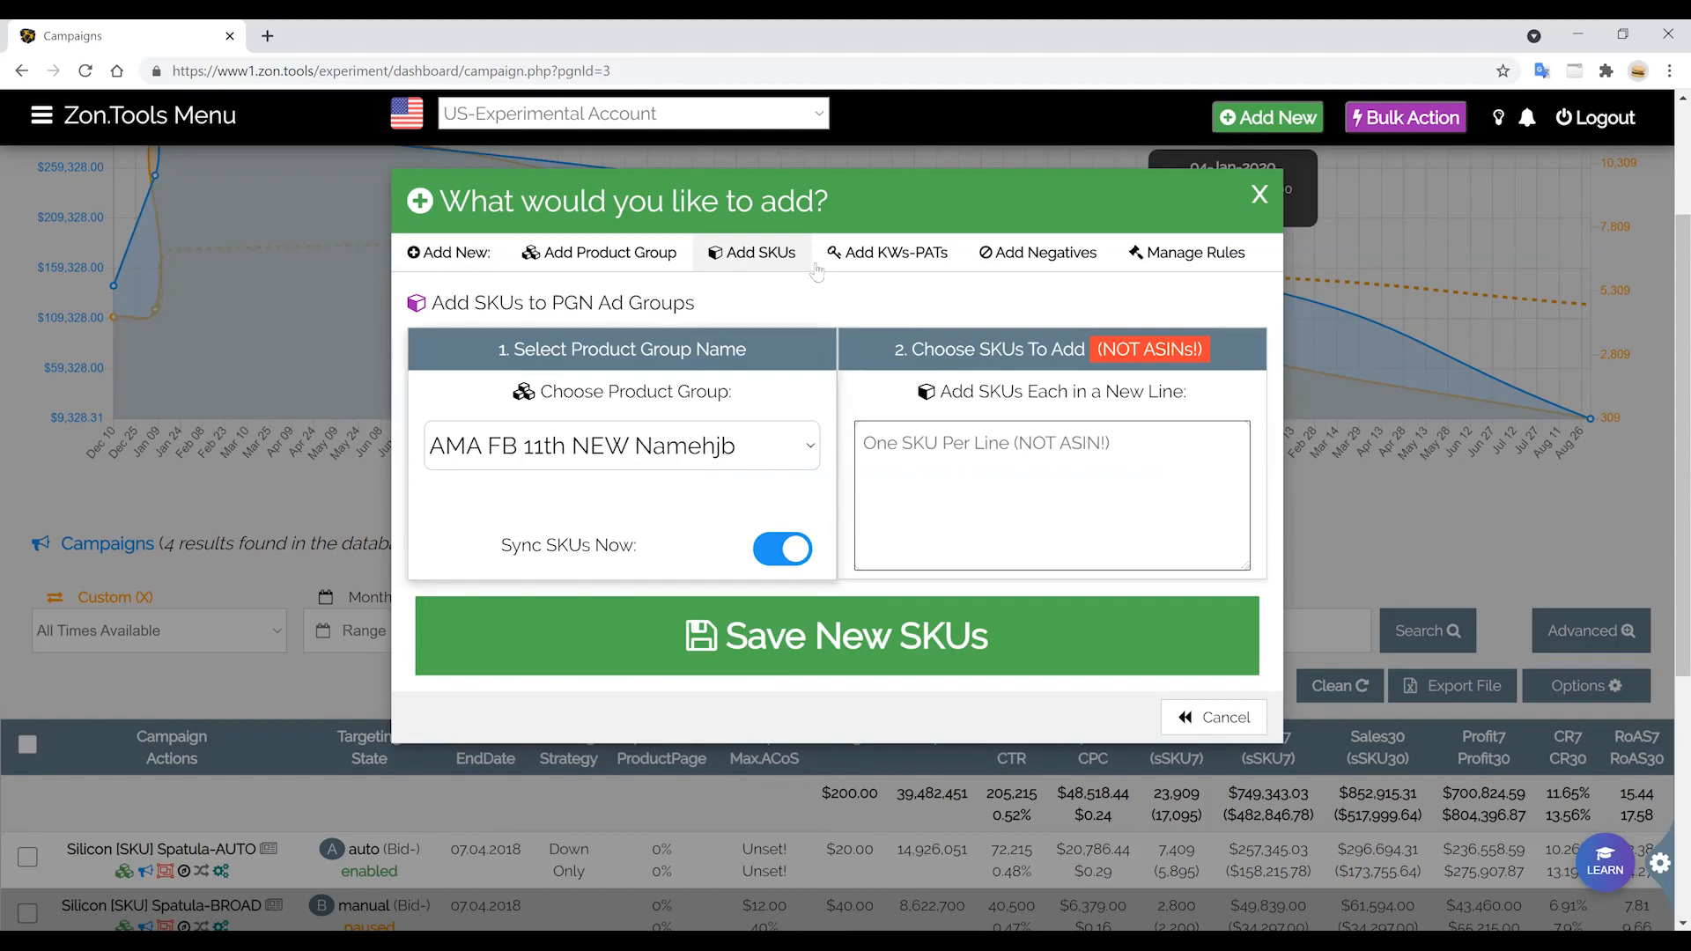
drag(831, 276, 947, 358)
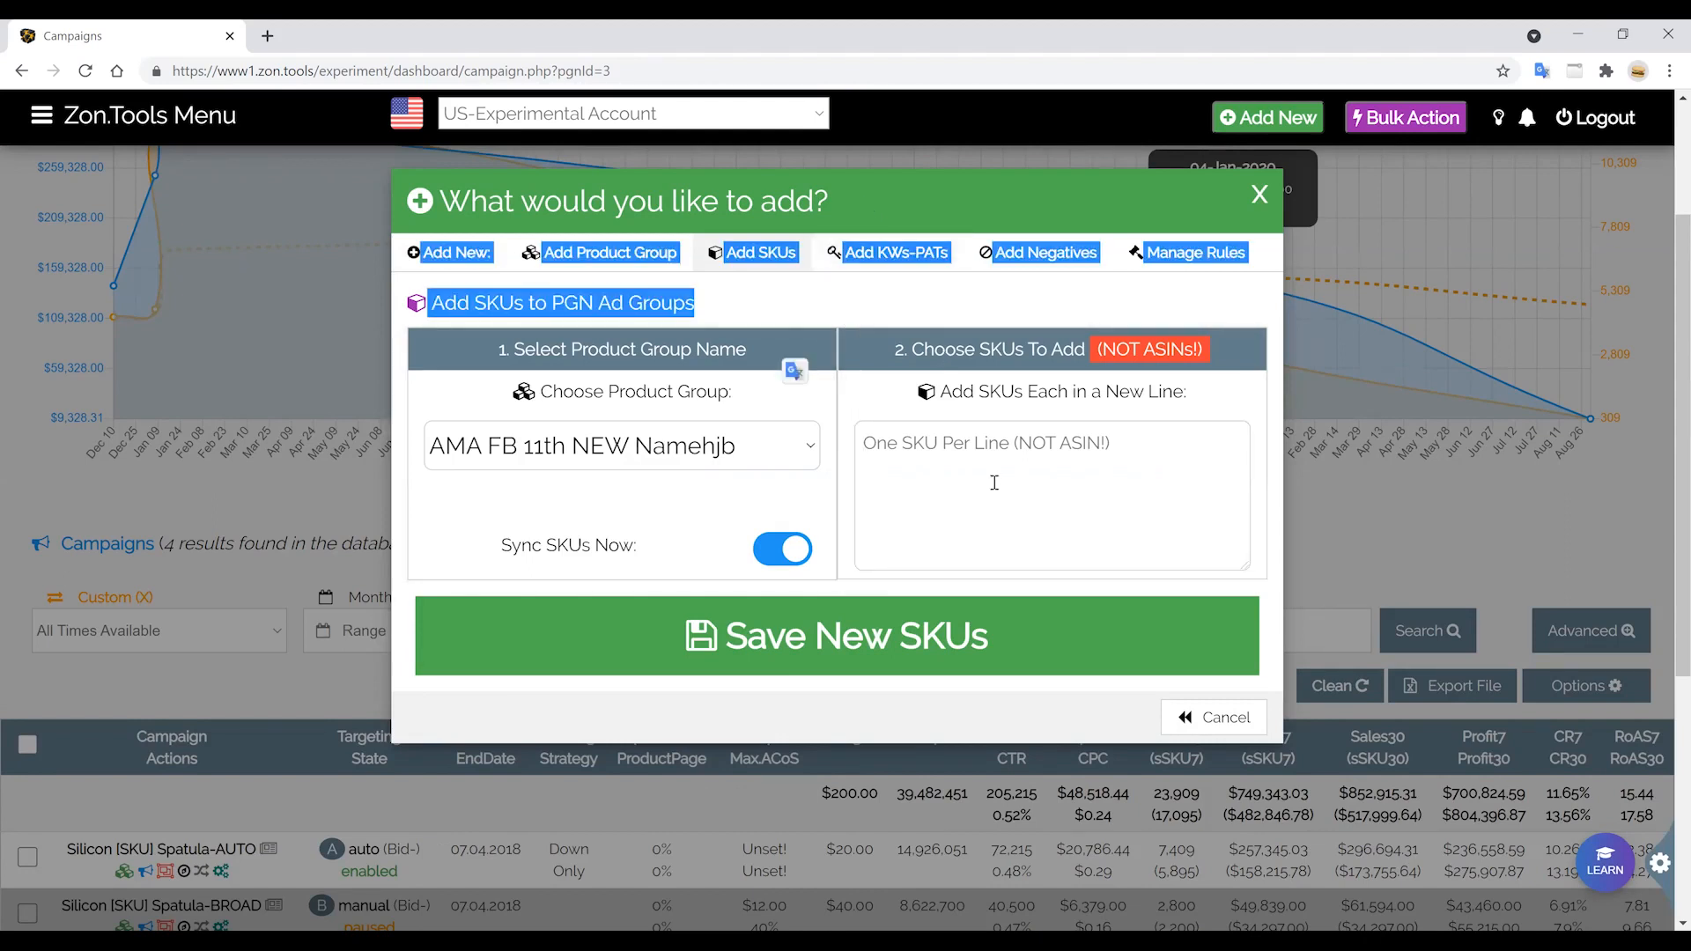
click(994, 482)
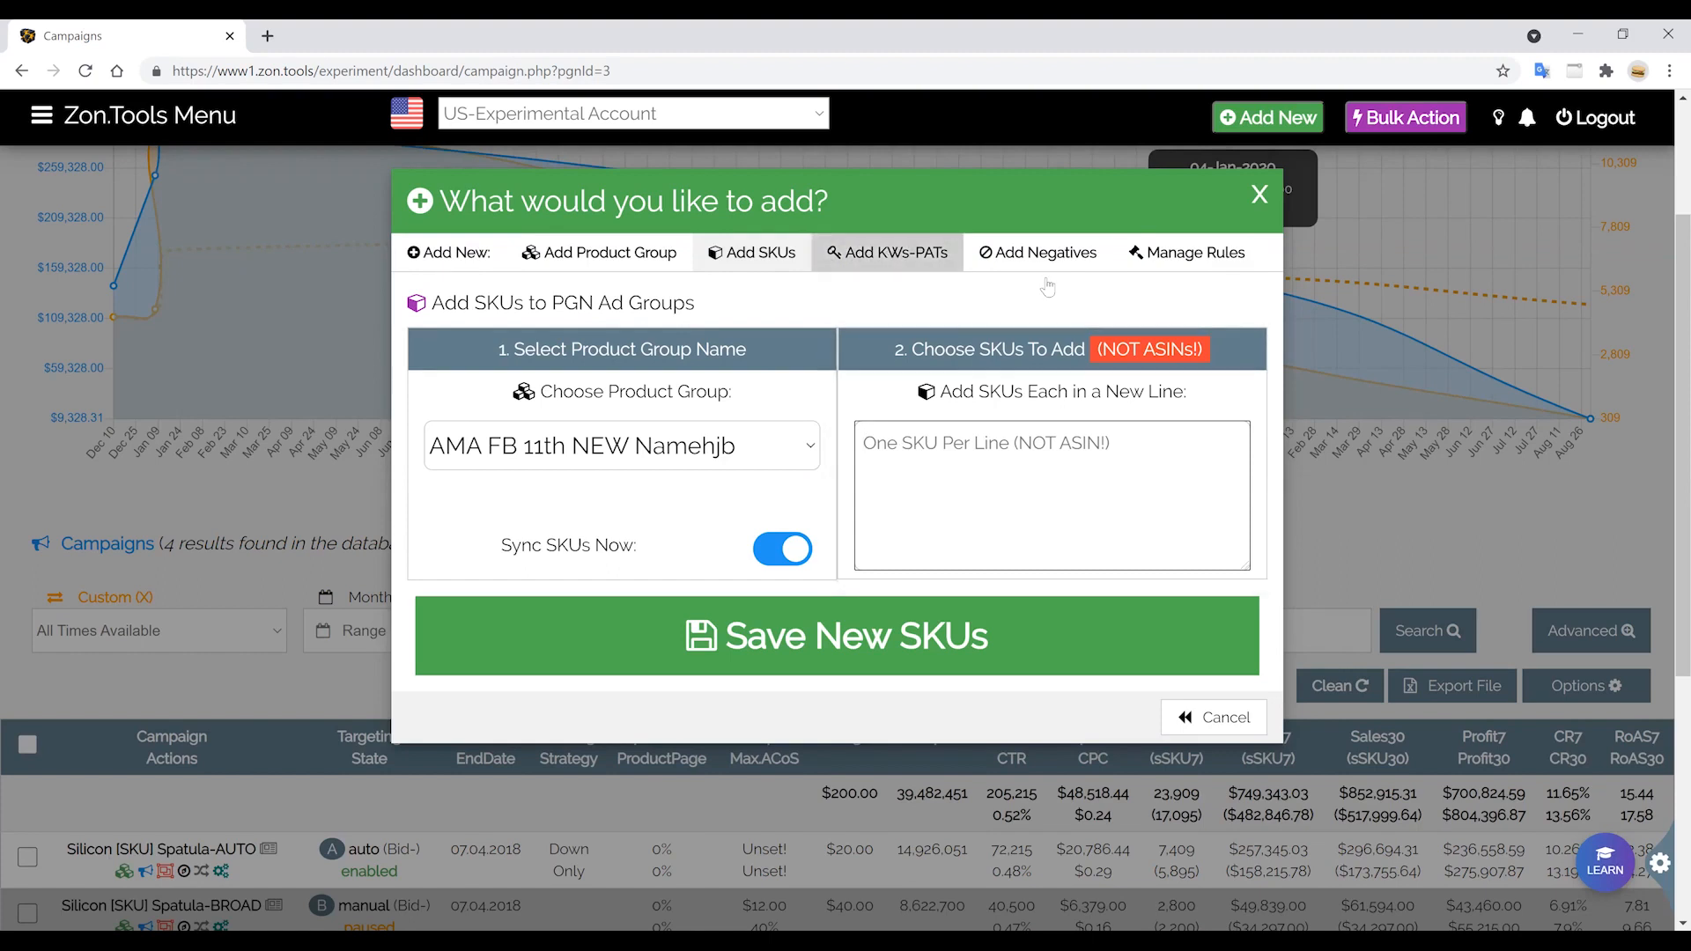
click(893, 257)
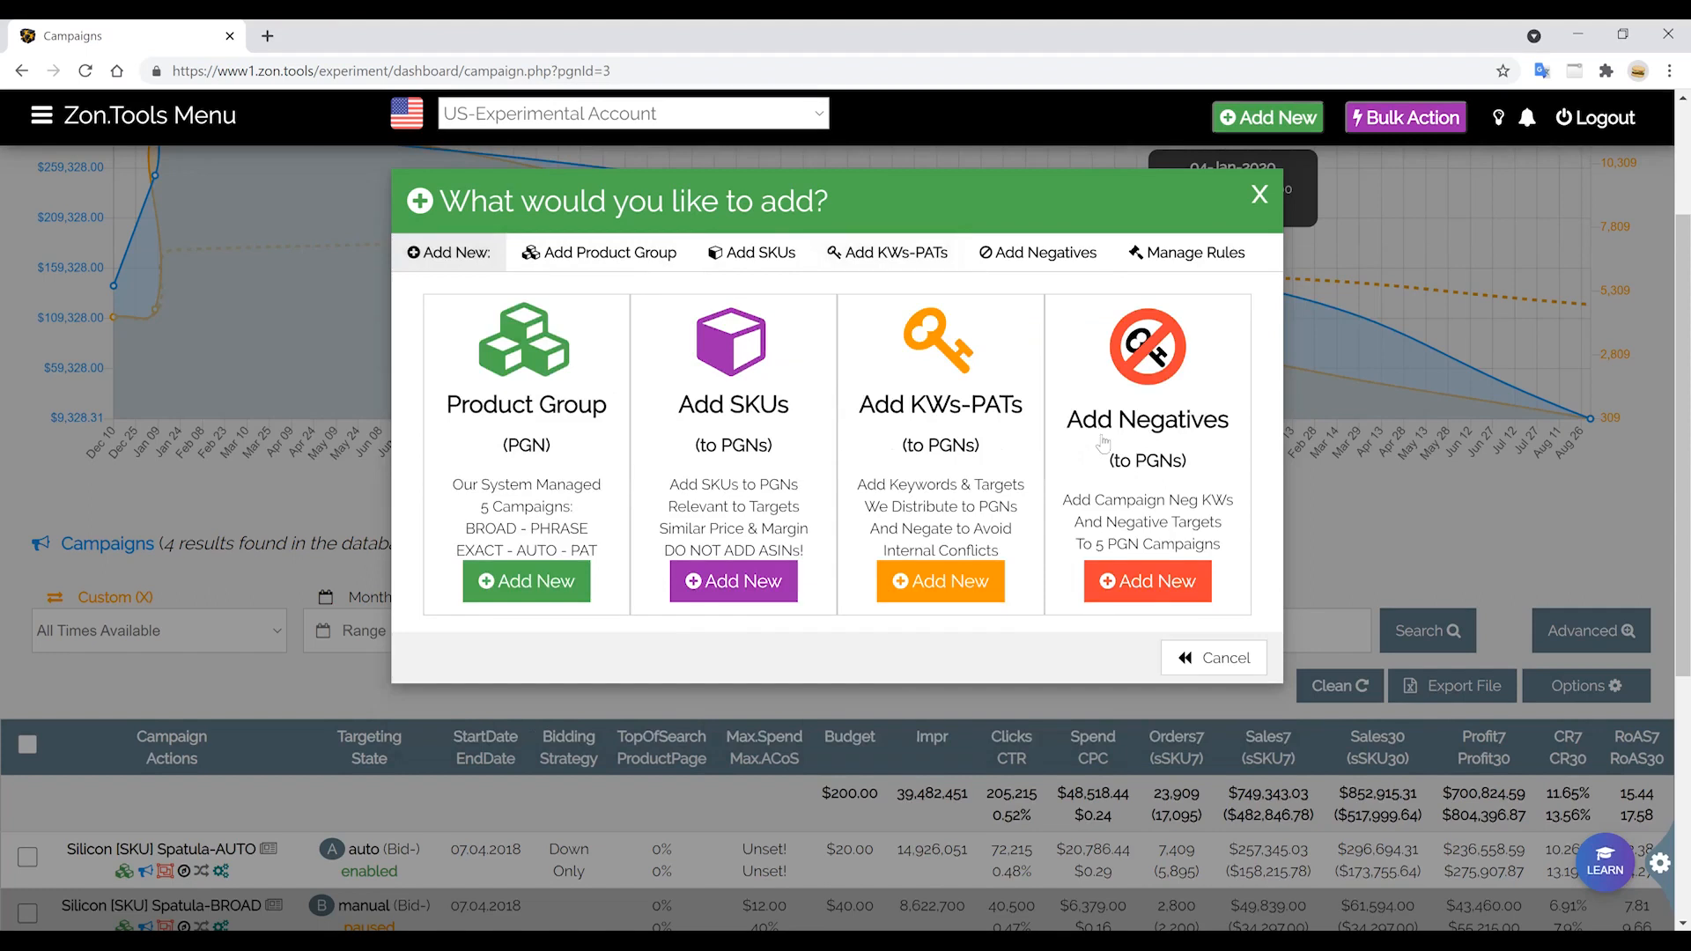
In the form for adding negatives, choose AMA FB 11th NEW Namehjb and match type Negative Exact, and close it without saving.
click(1103, 442)
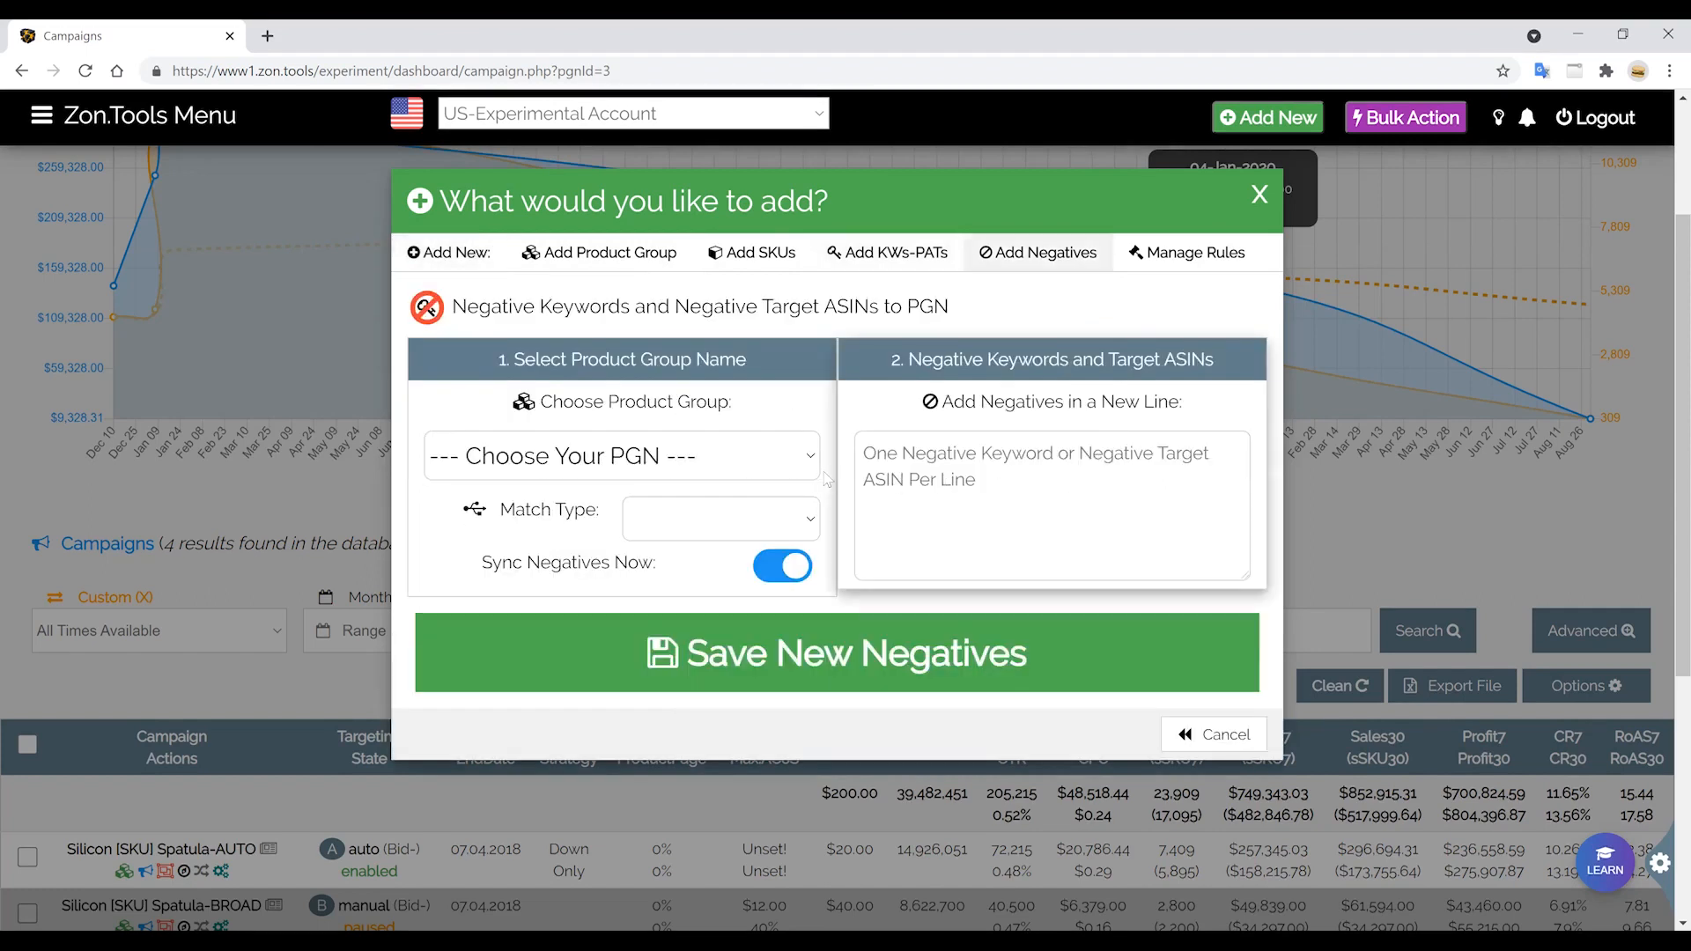
click(654, 530)
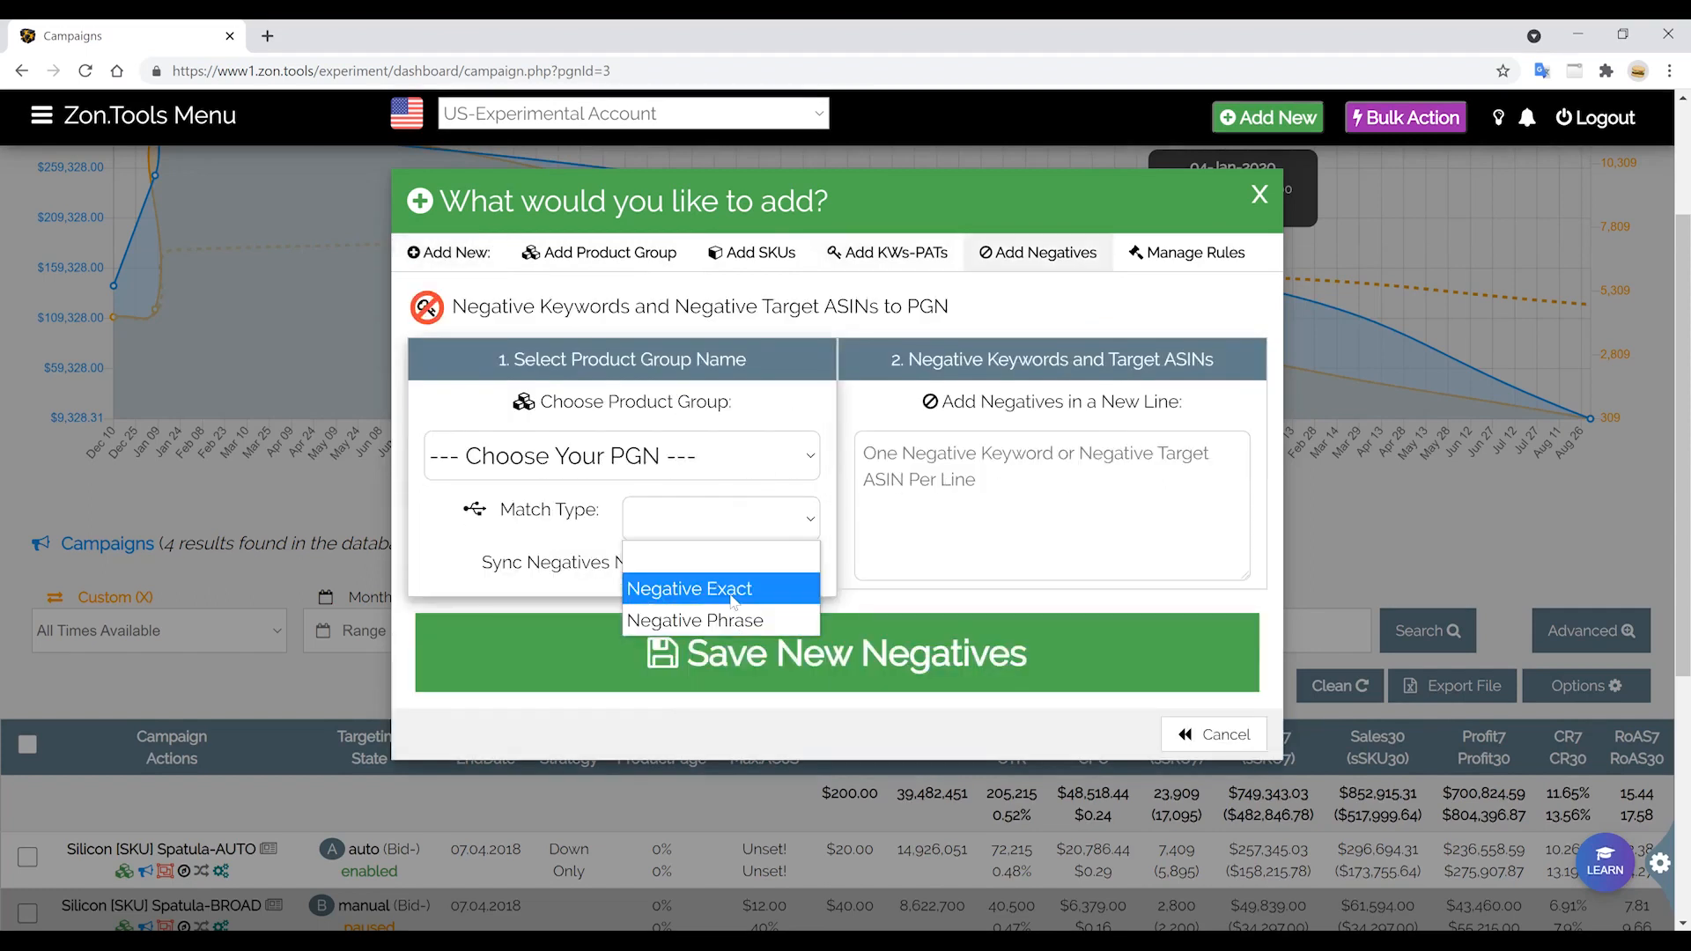
click(666, 585)
click(654, 458)
click(654, 534)
click(977, 519)
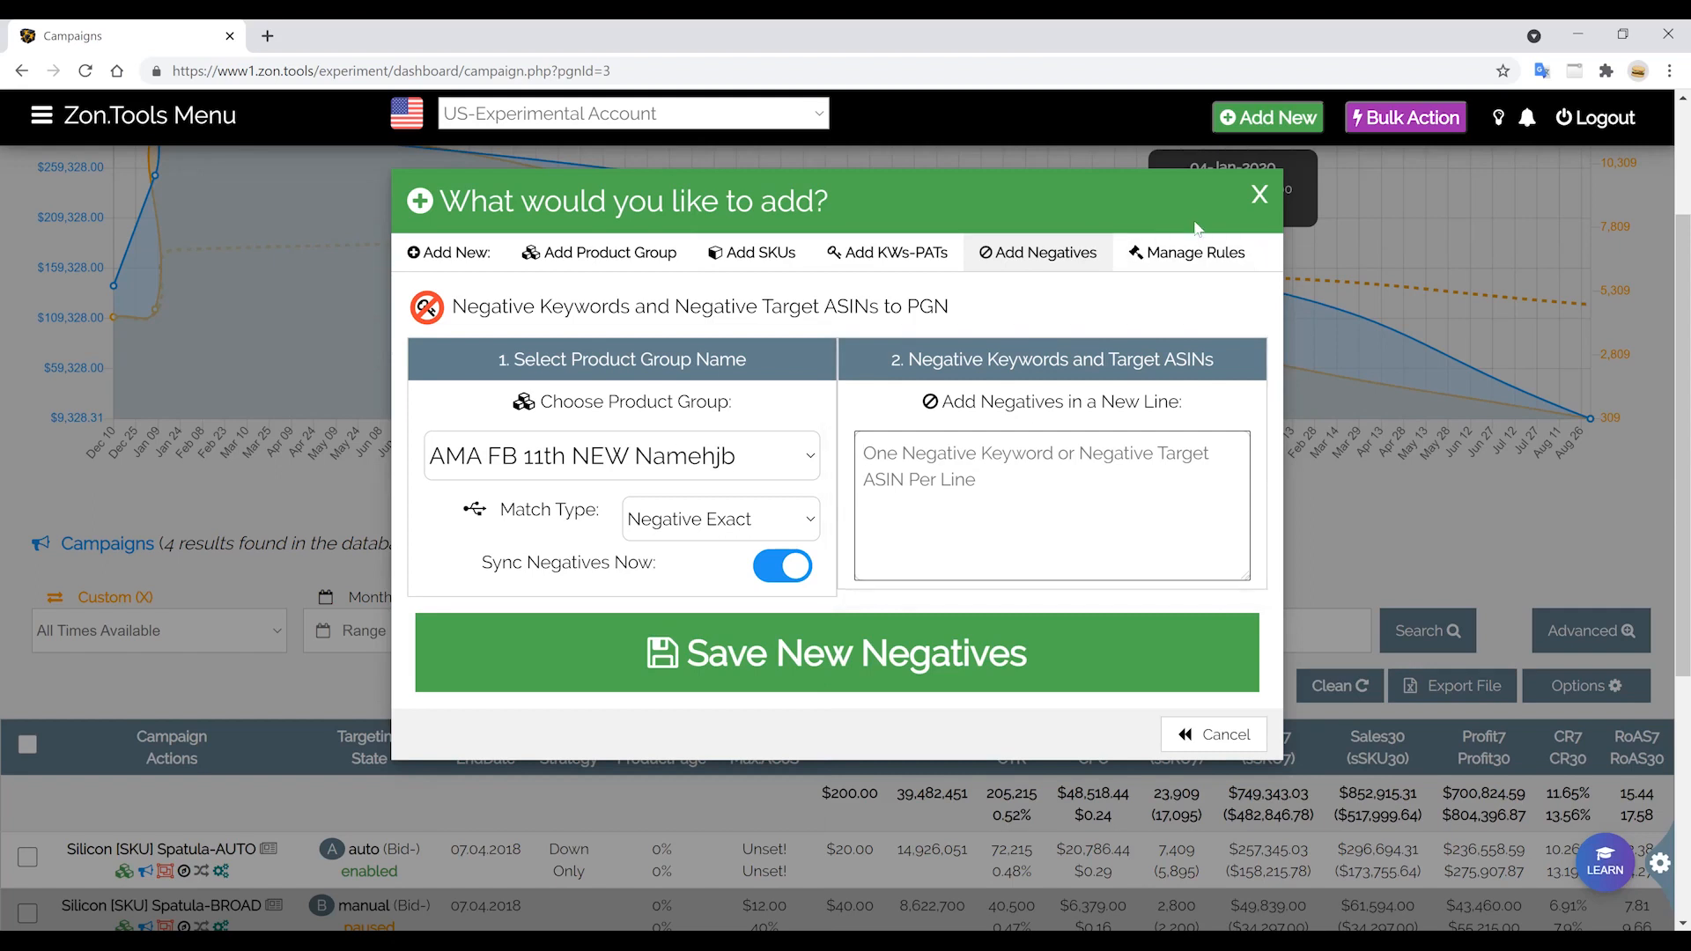
drag(1257, 191, 1116, 213)
Open the full list of PGN product groups.
click(308, 296)
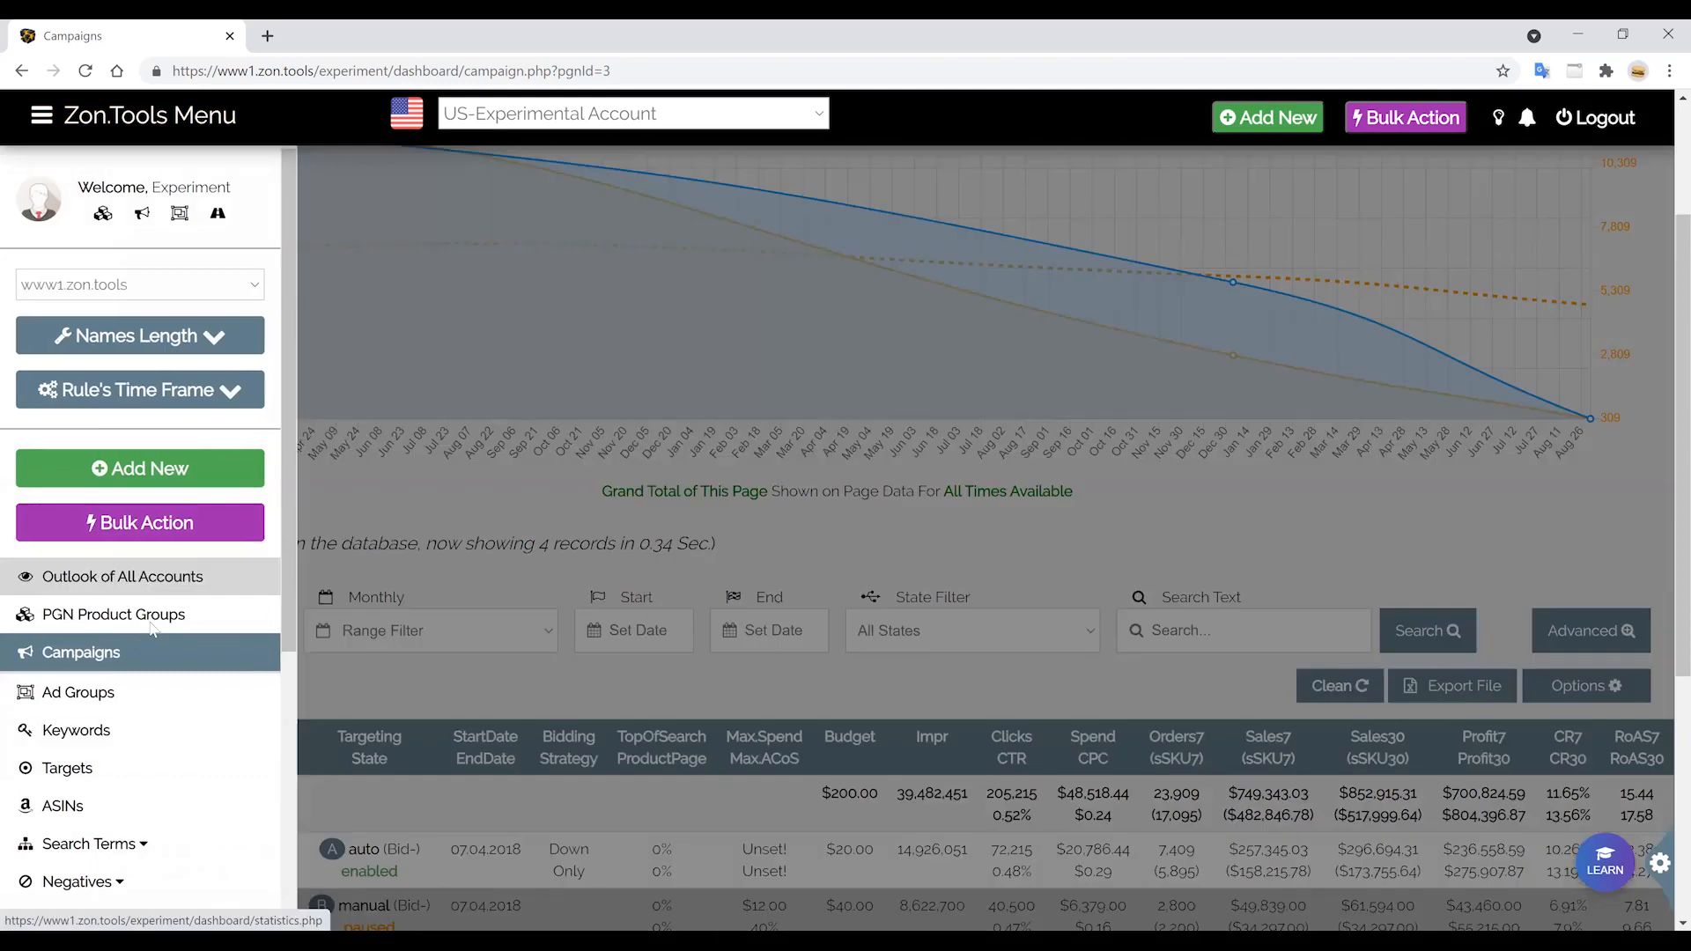
click(99, 613)
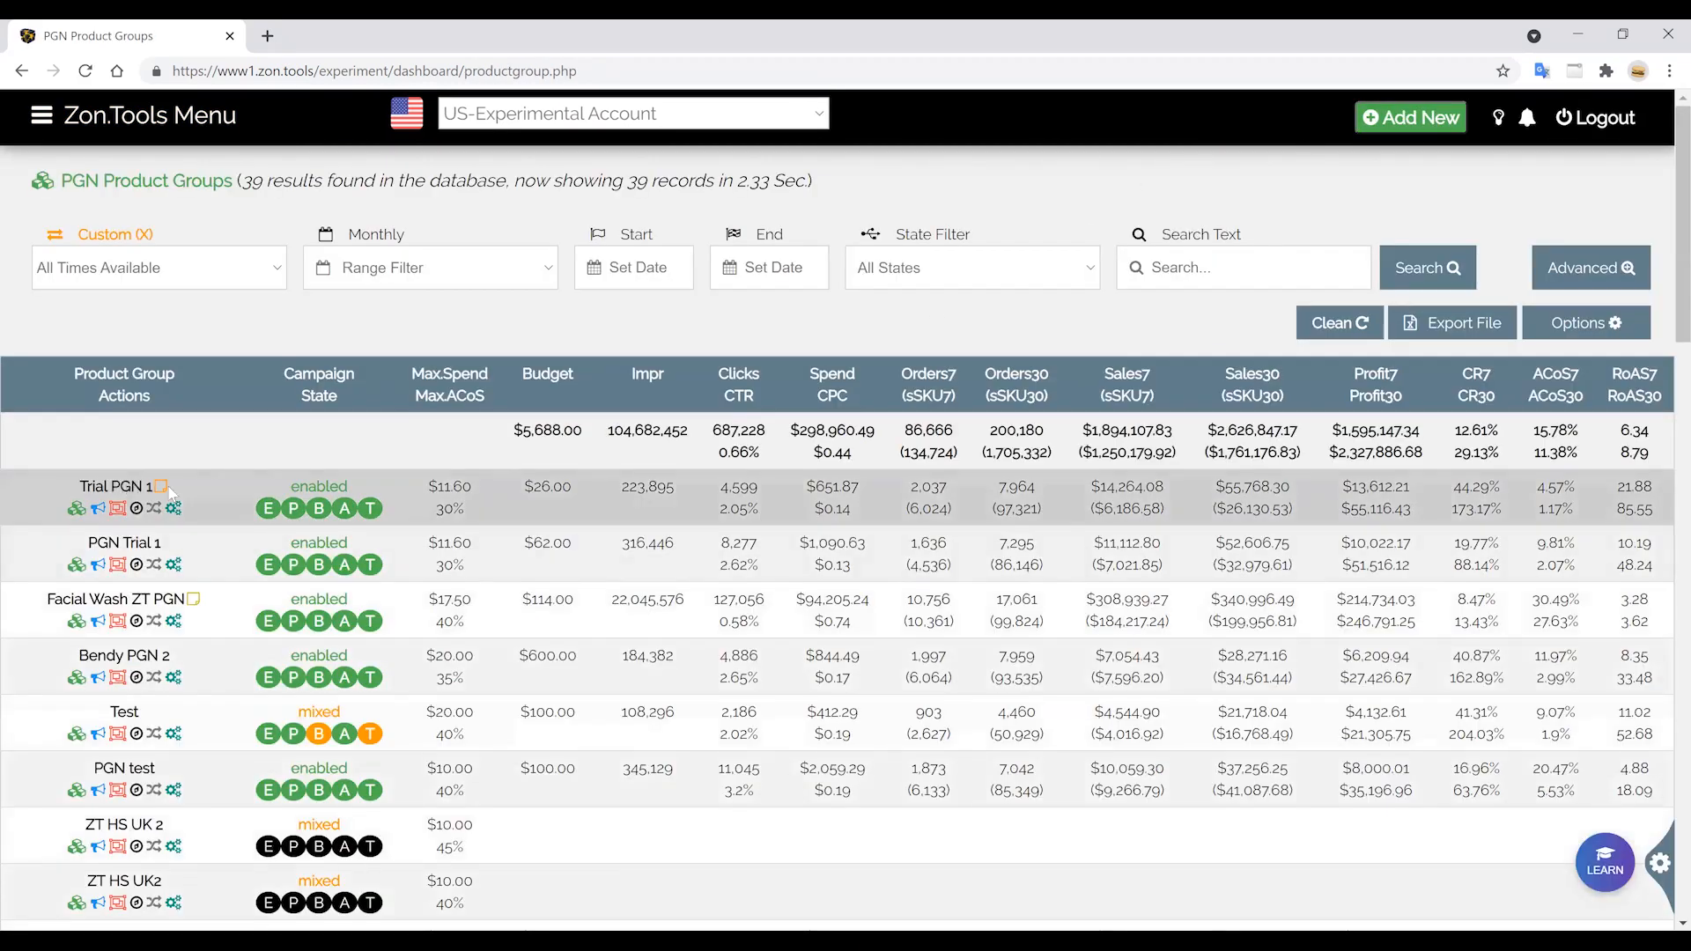
Open the campaigns of the Trial PGN 1 product group, and view the ad groups of its Trial PGN 1-PAT campaign.
click(168, 488)
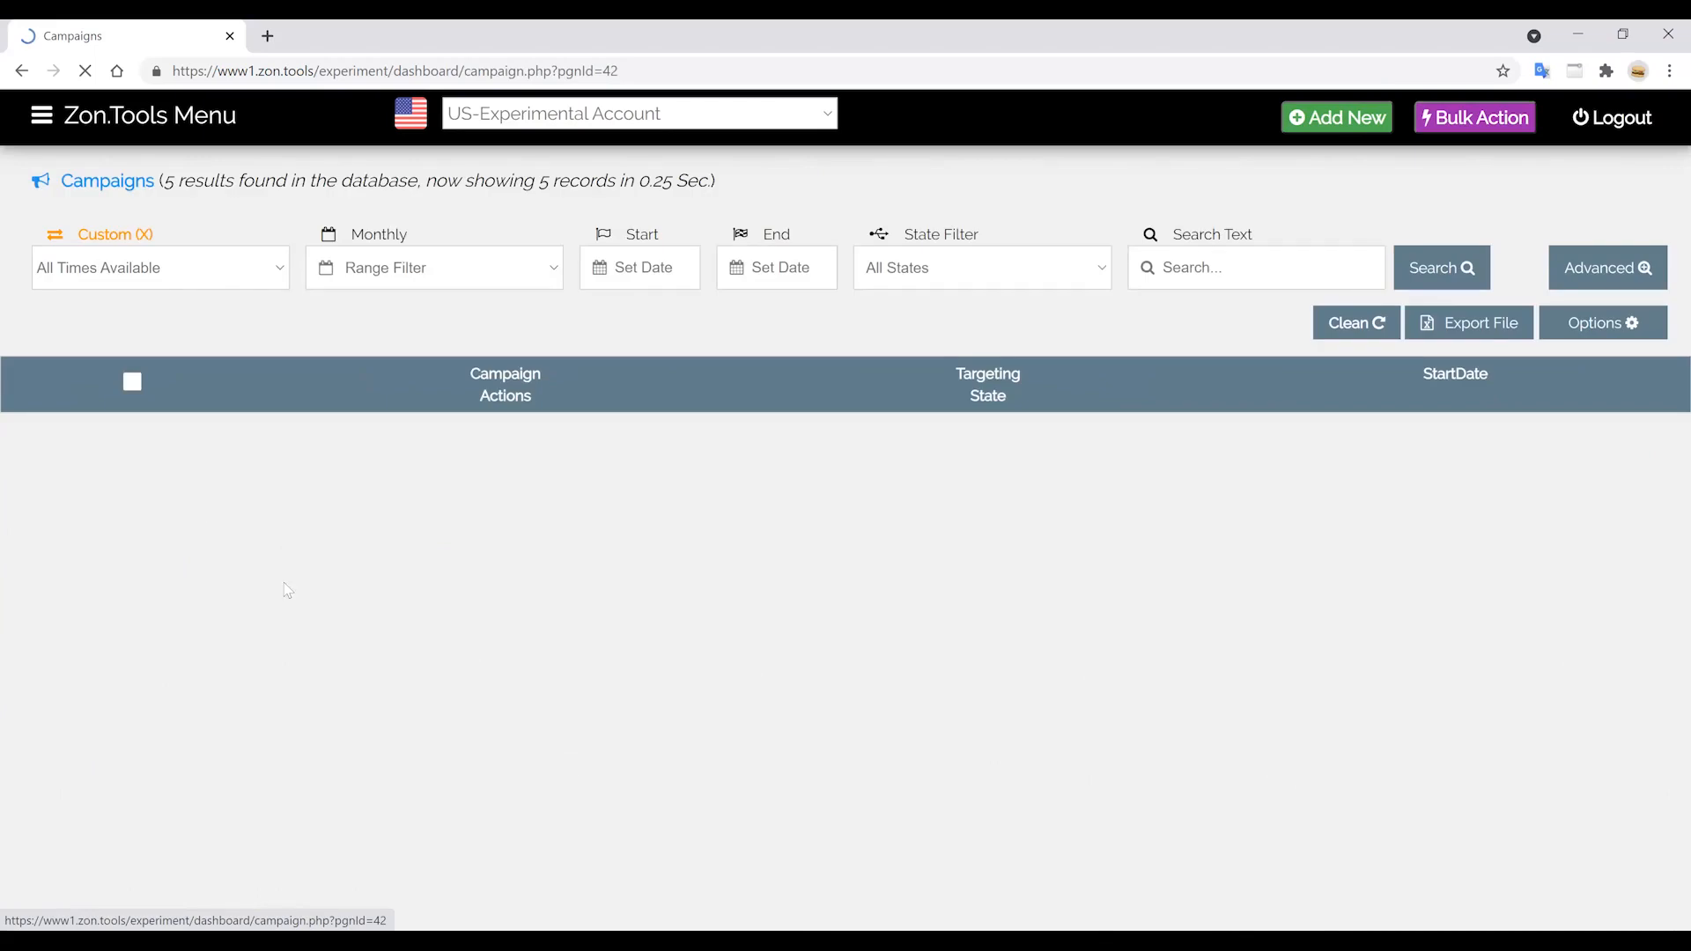
scroll(314, 623, down, 7)
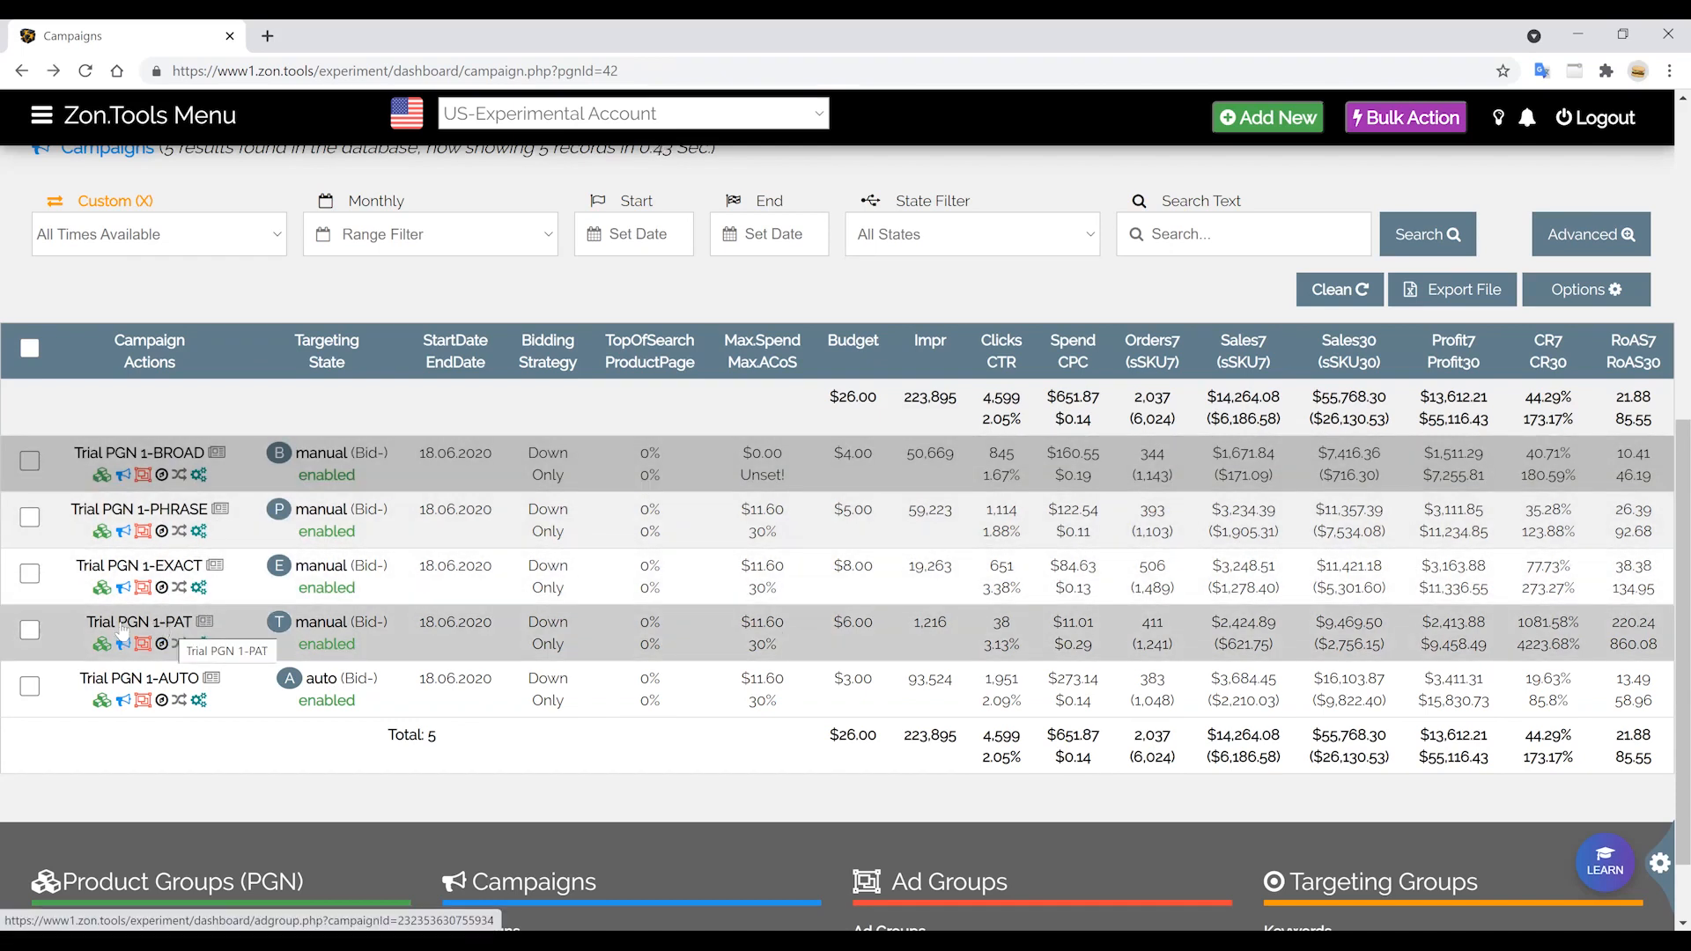
click(177, 629)
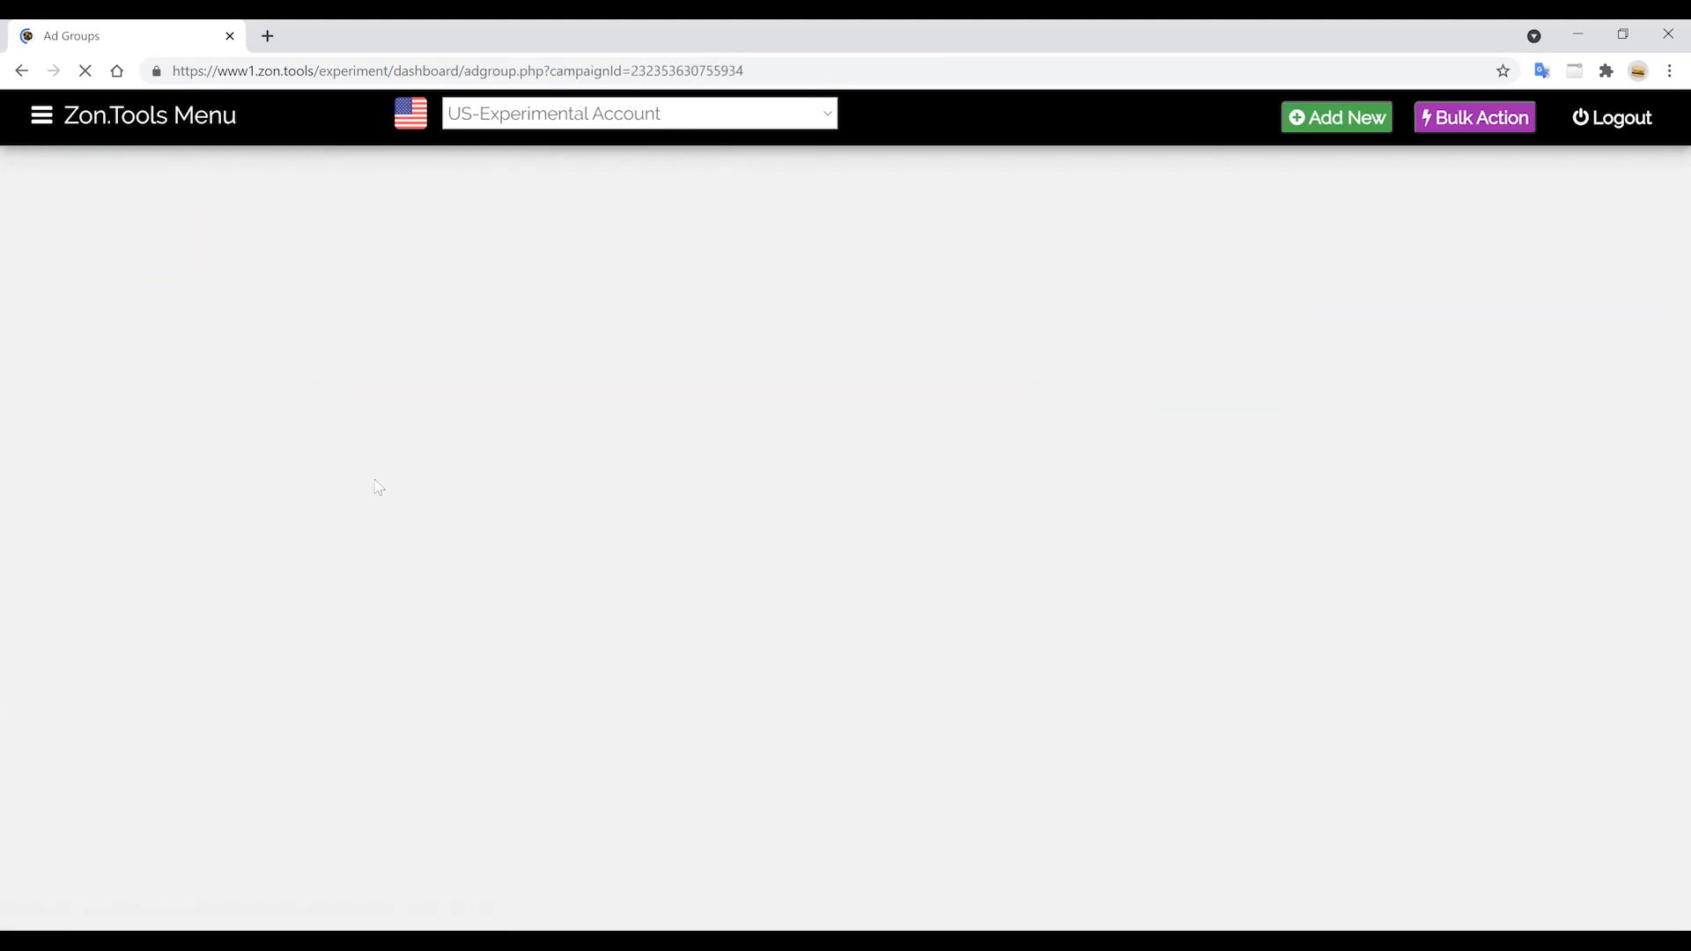
scroll(475, 538, down, 5)
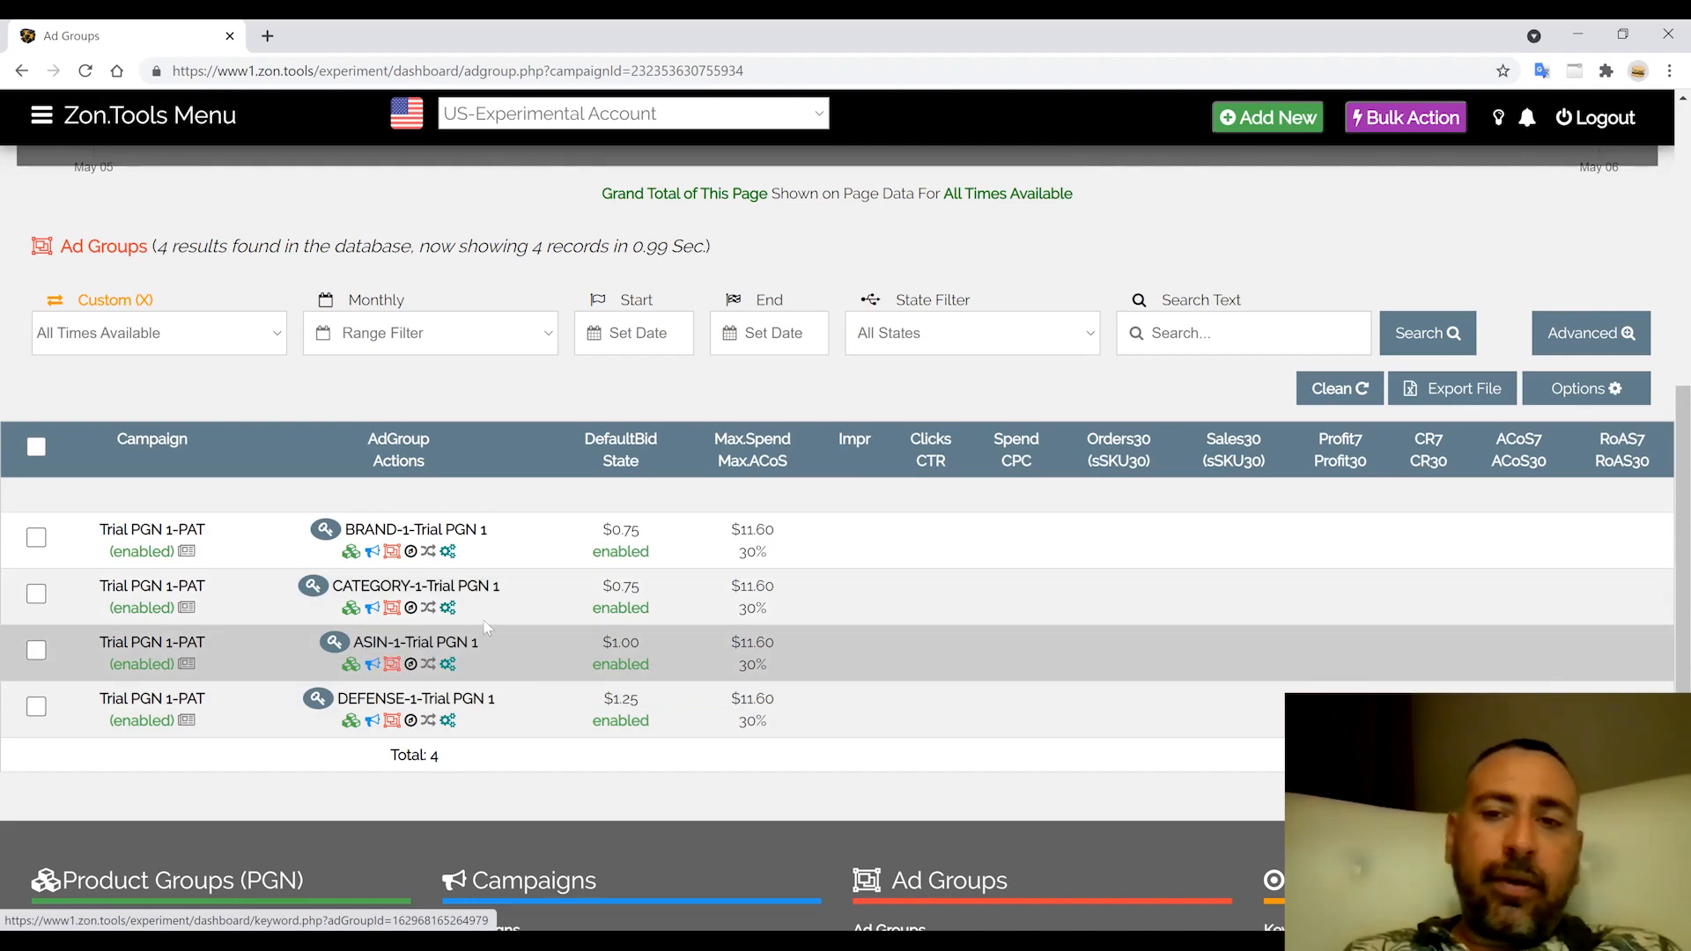
View the form for adding keywords and target ASINs to a product group, and close it without saving.
click(1251, 123)
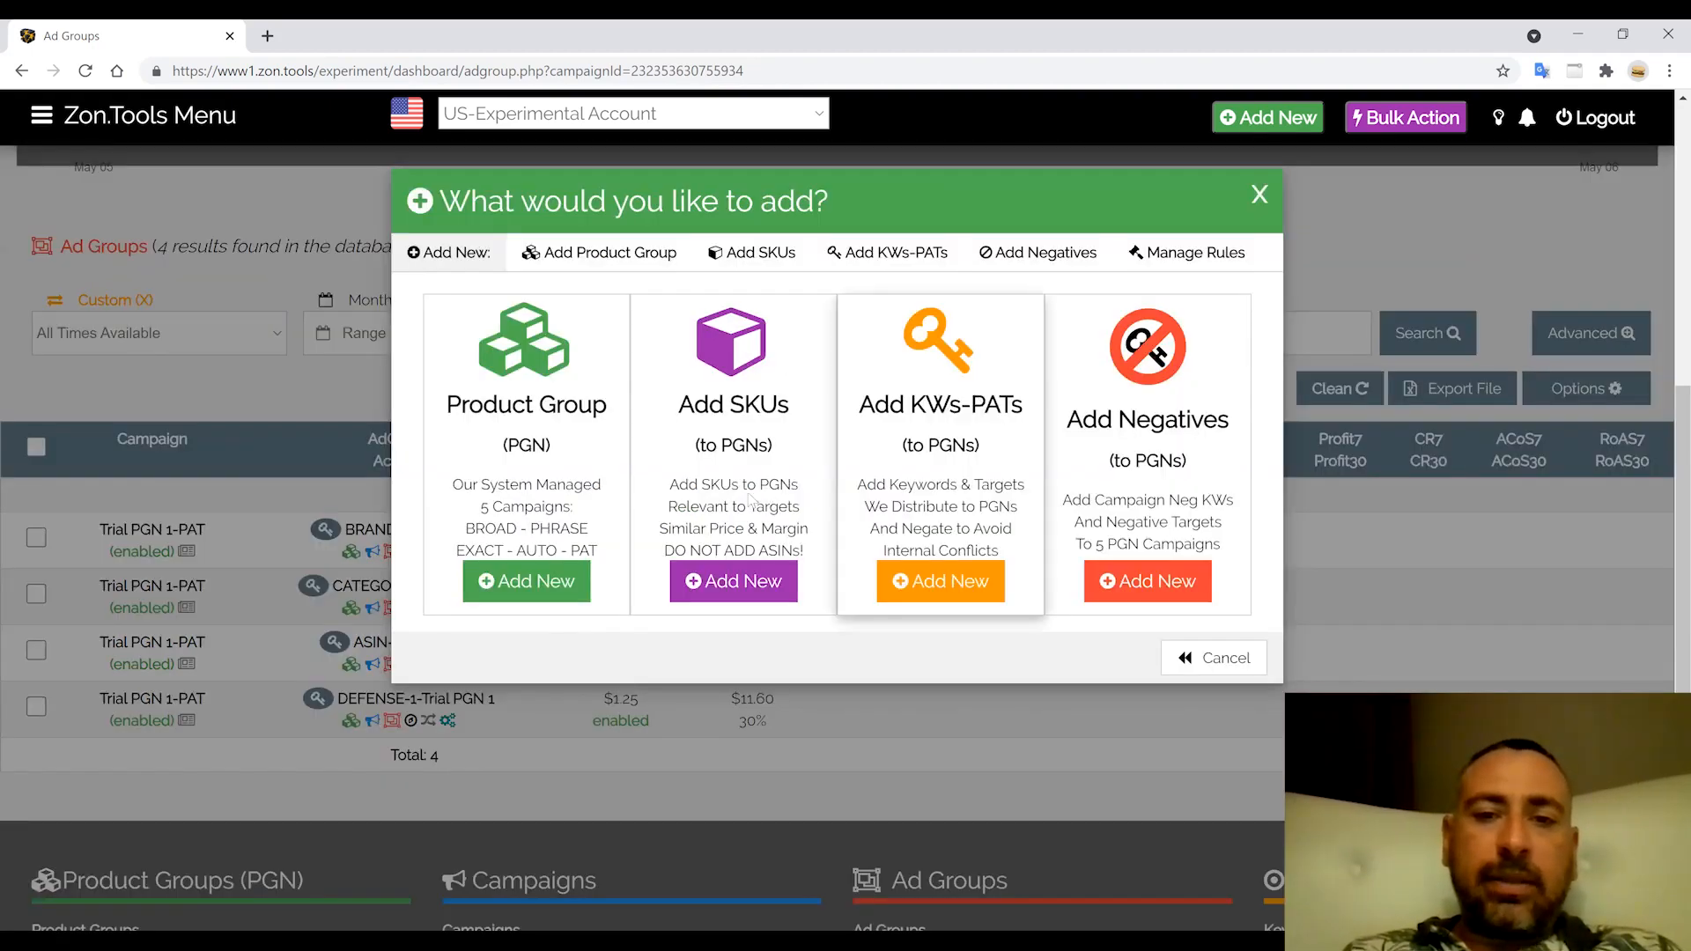
click(948, 578)
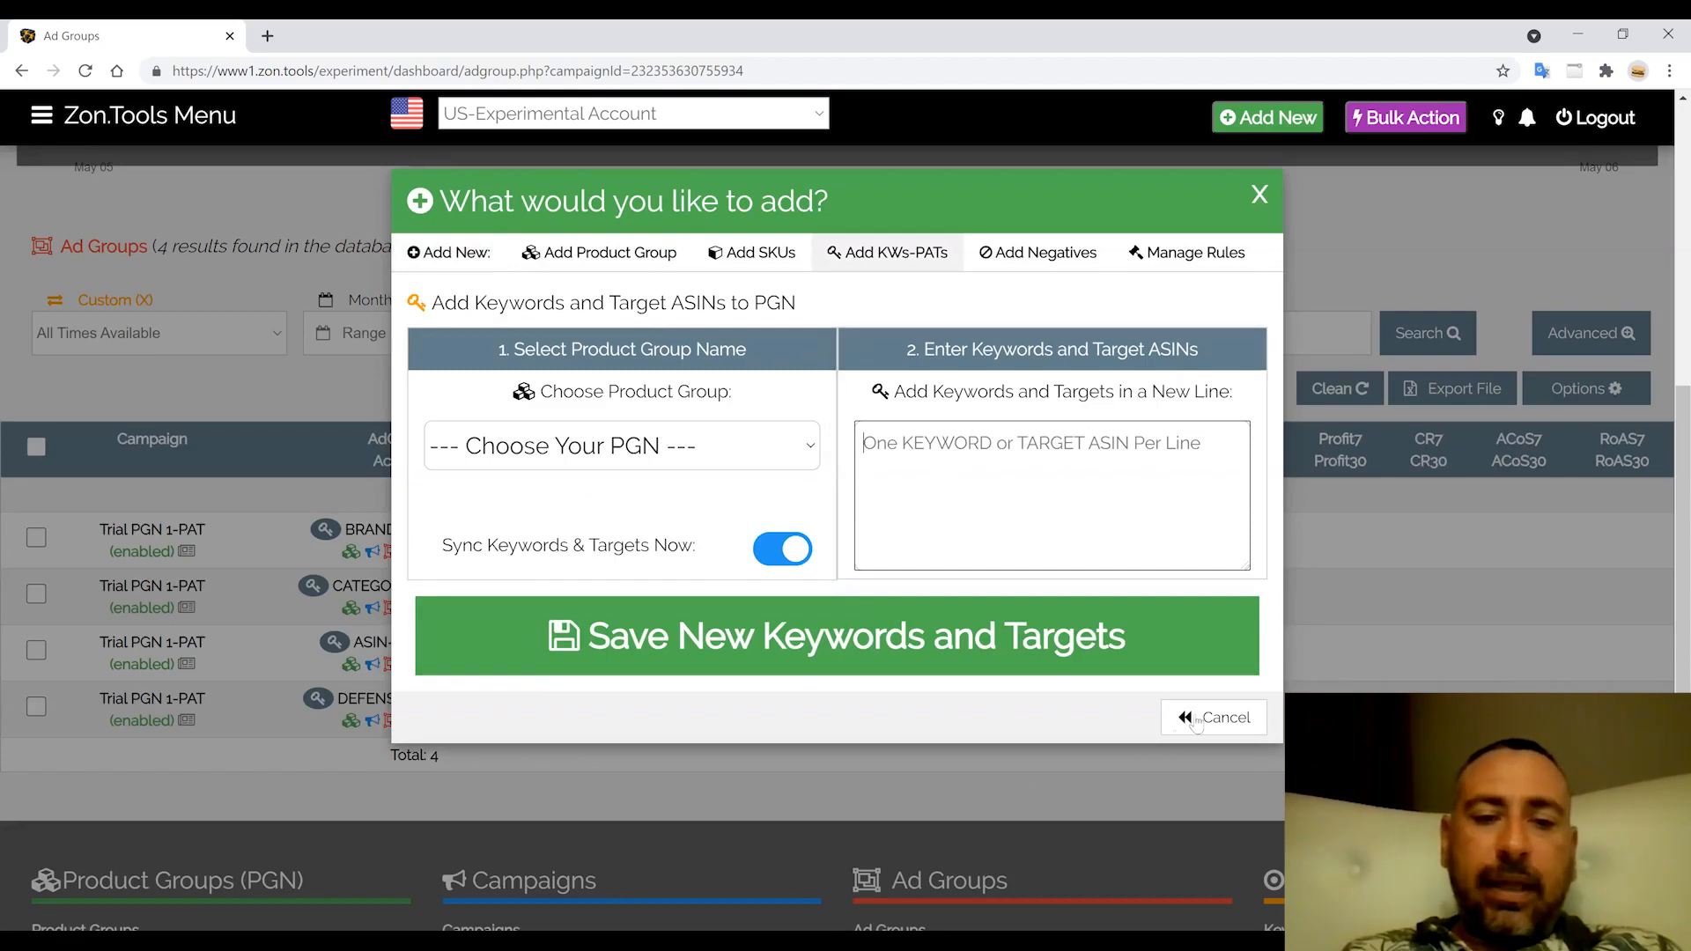
click(1210, 717)
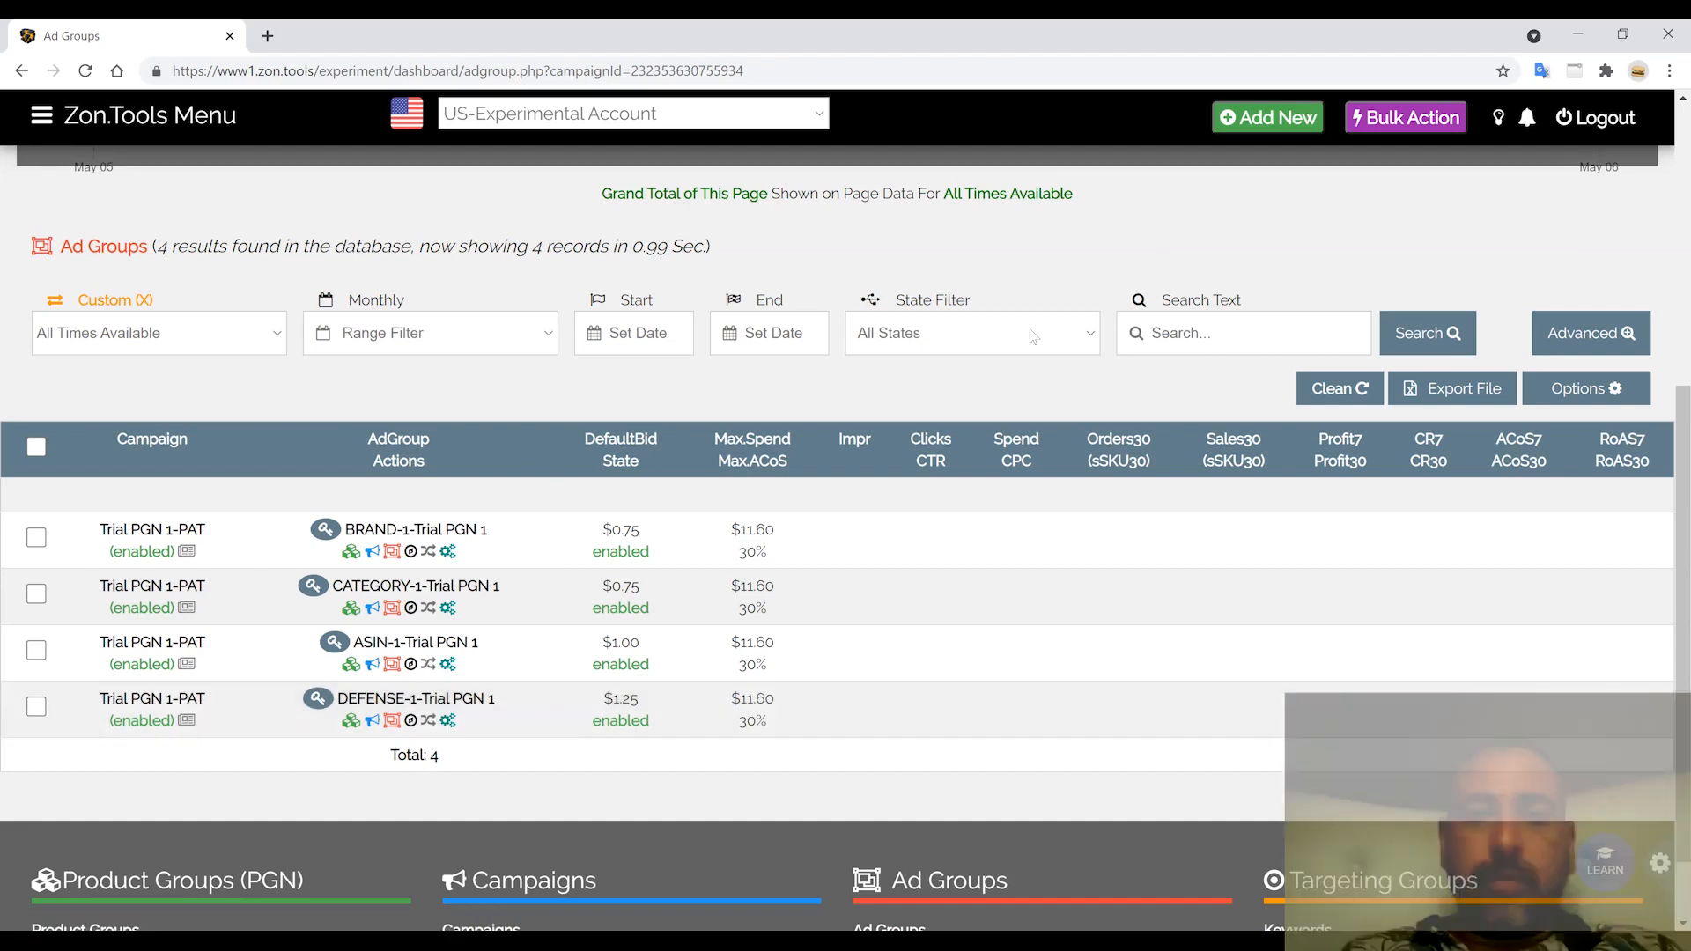
scroll(1039, 325, up, 2)
scroll(1048, 319, down, 2)
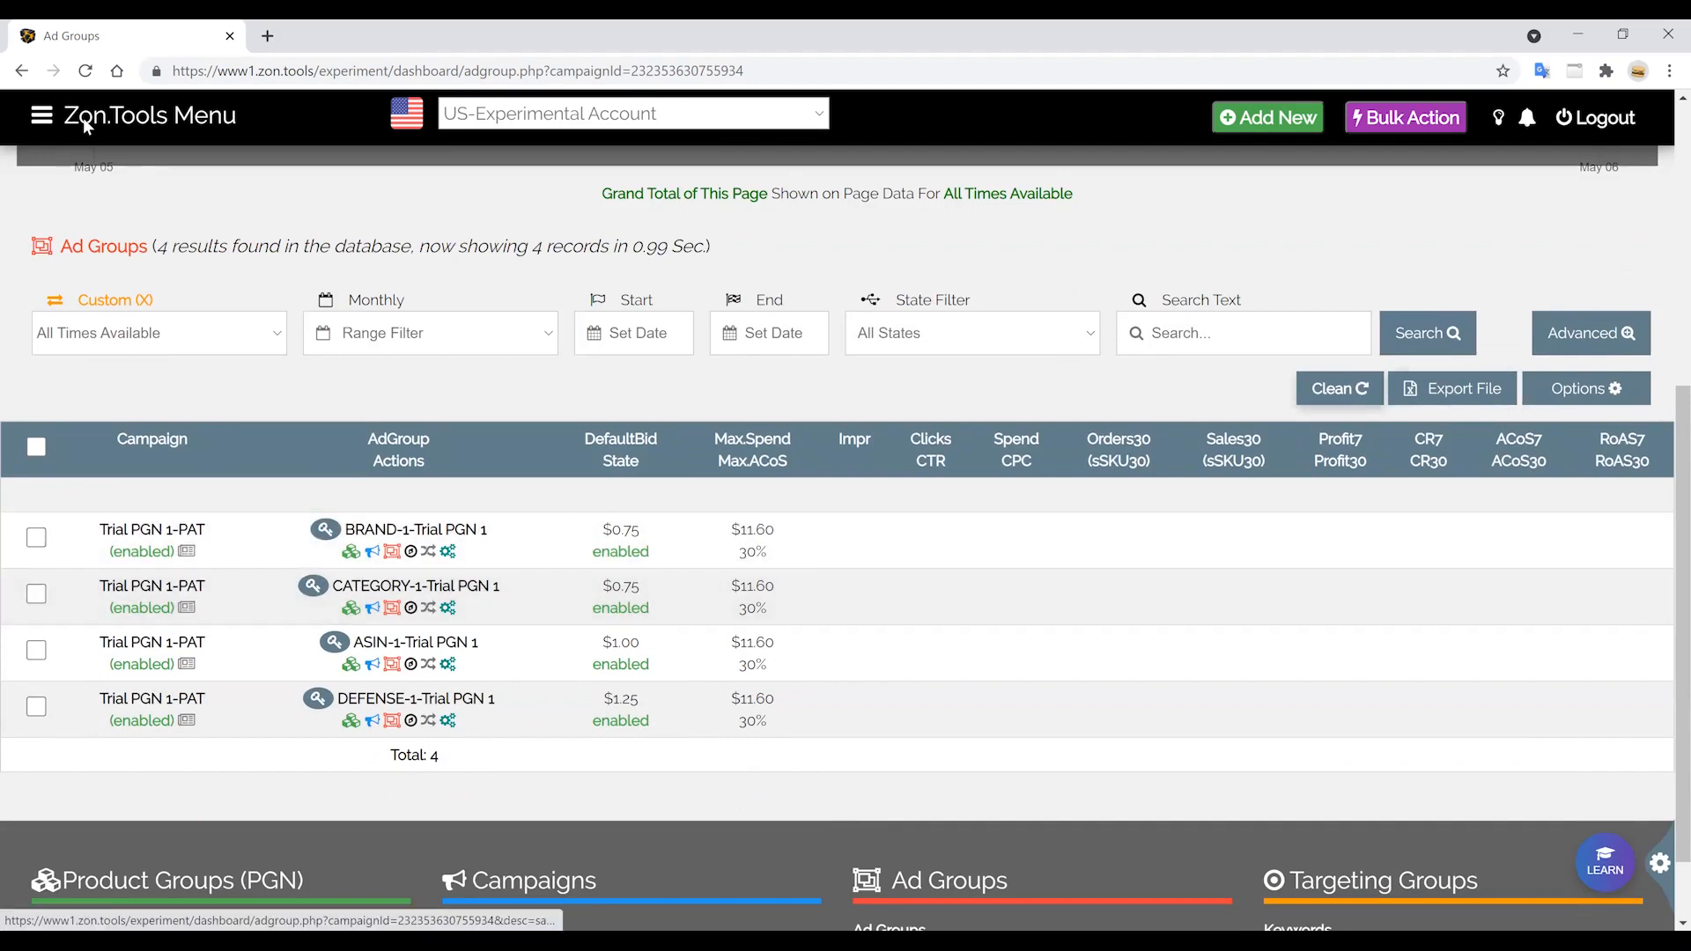
Return to the Trial PGN 1 campaigns list and look over the main navigation without leaving the page.
click(21, 70)
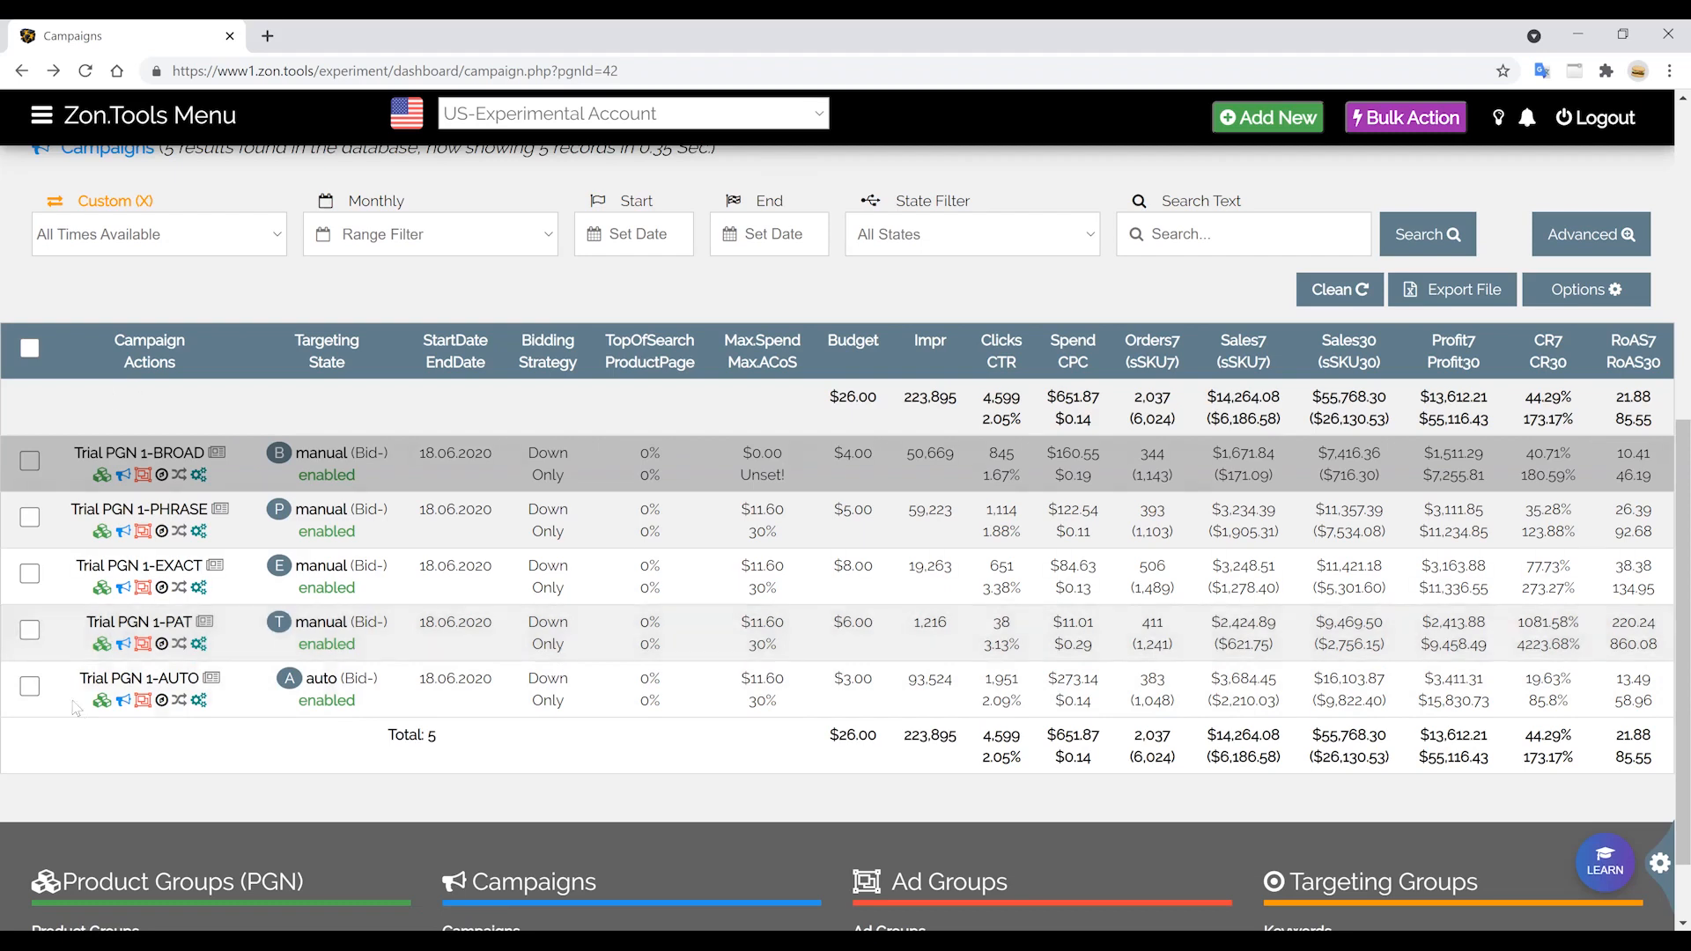
scroll(80, 697, up, 2)
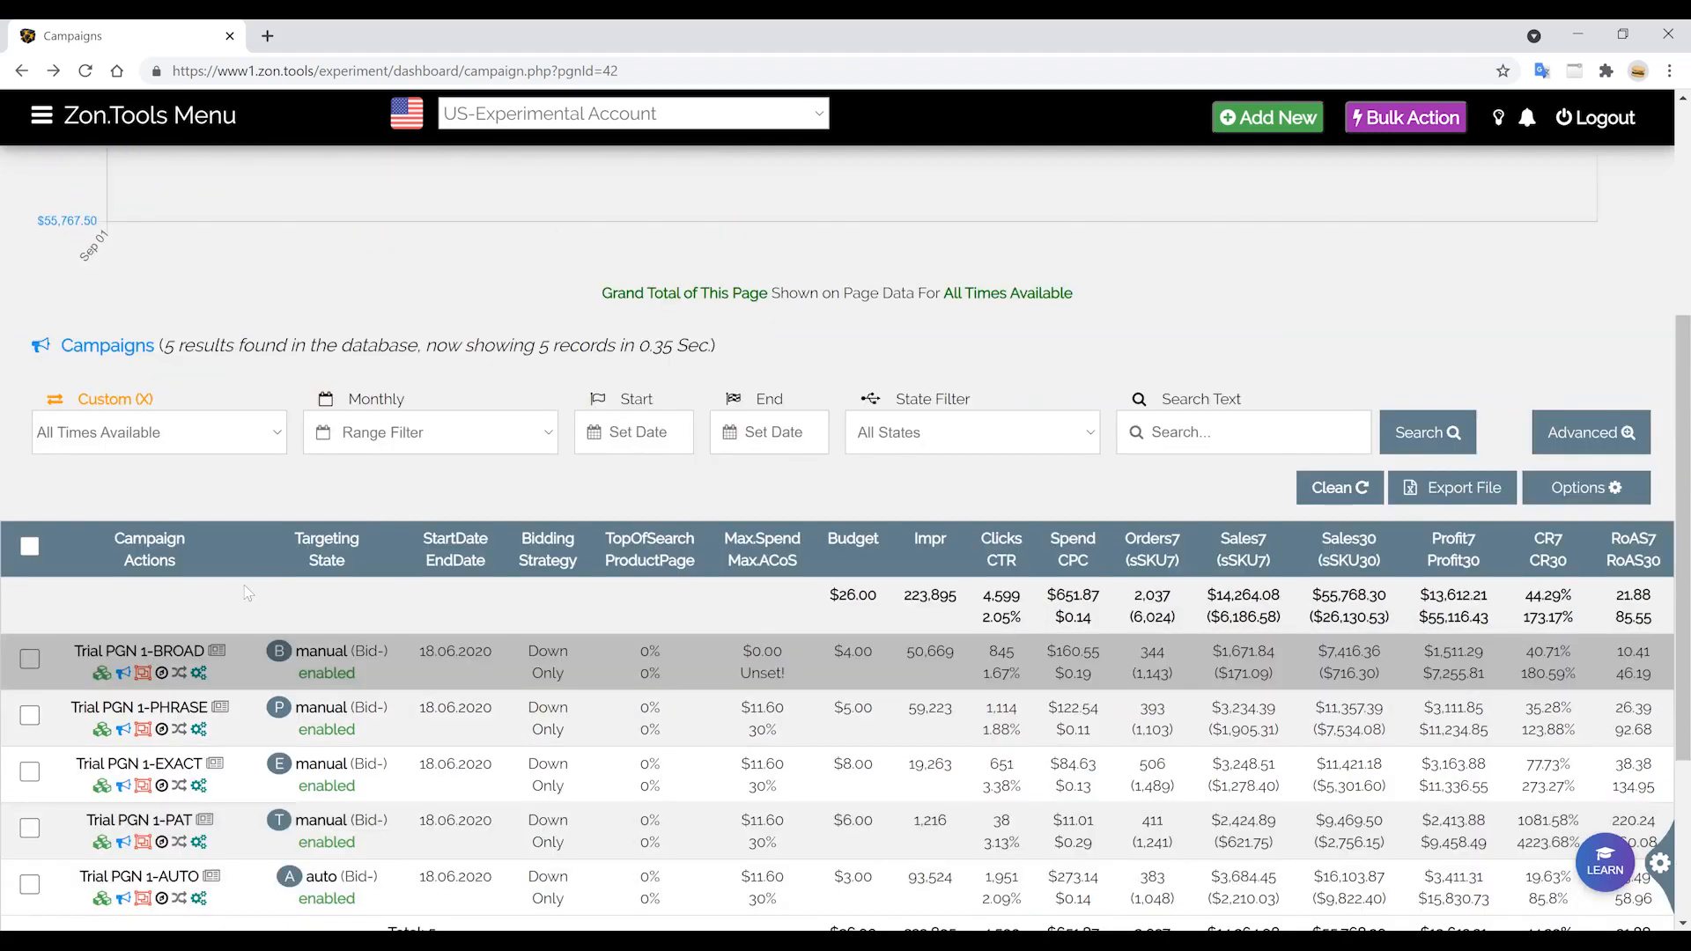
scroll(79, 698, down, 1)
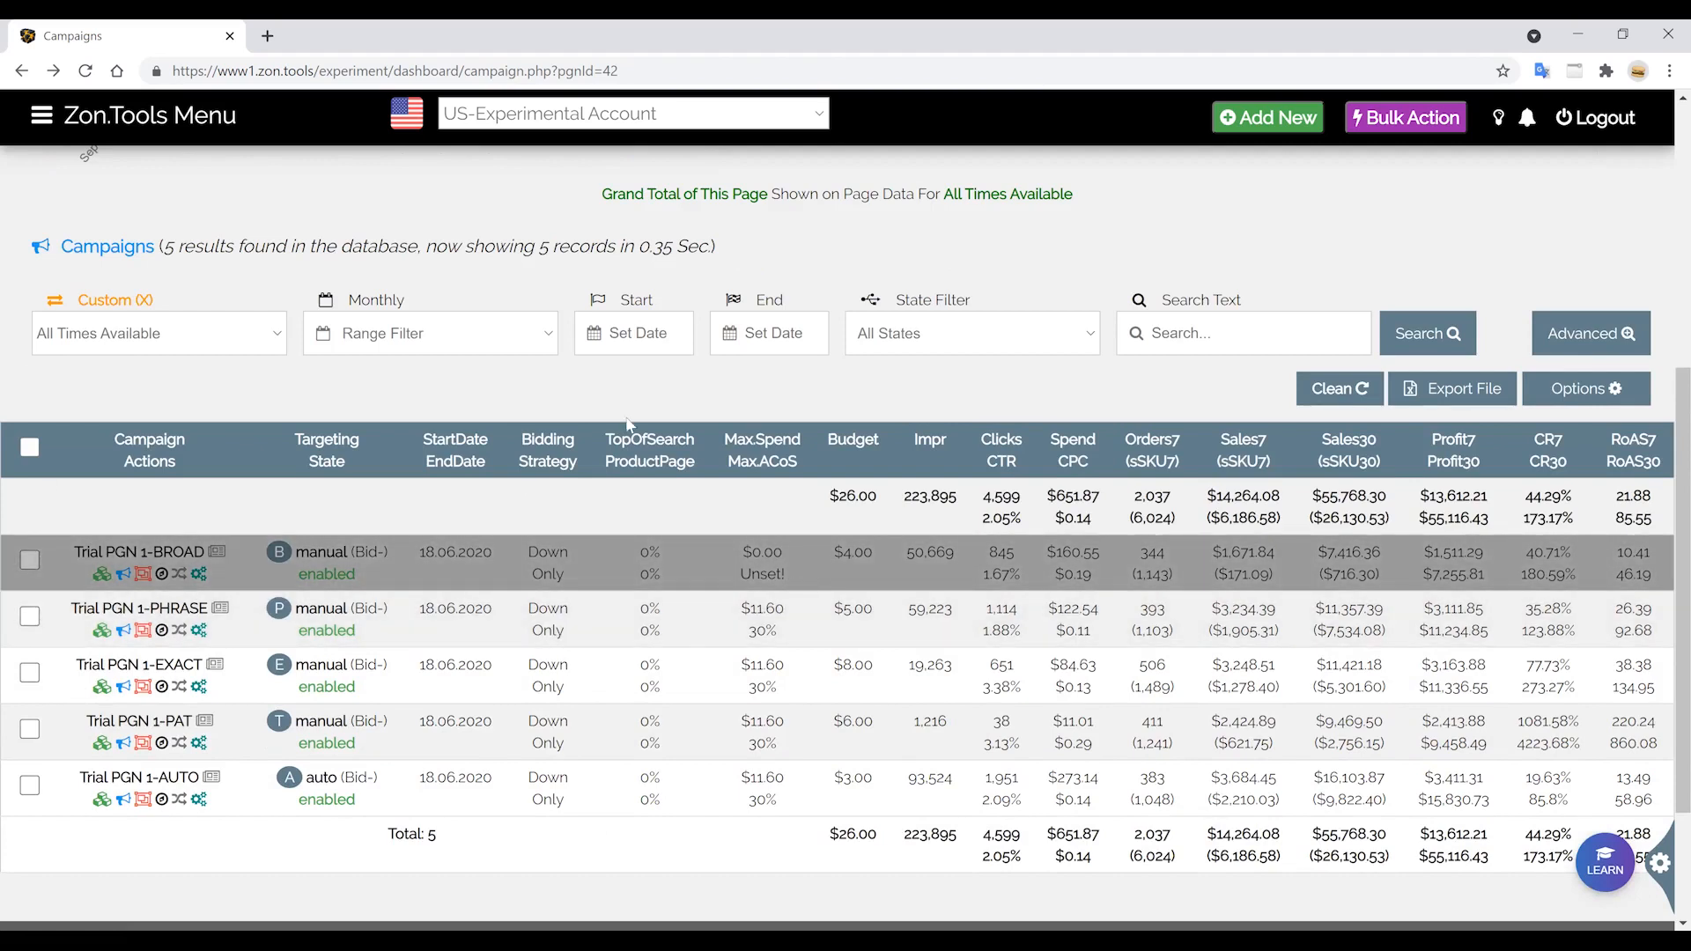
click(752, 447)
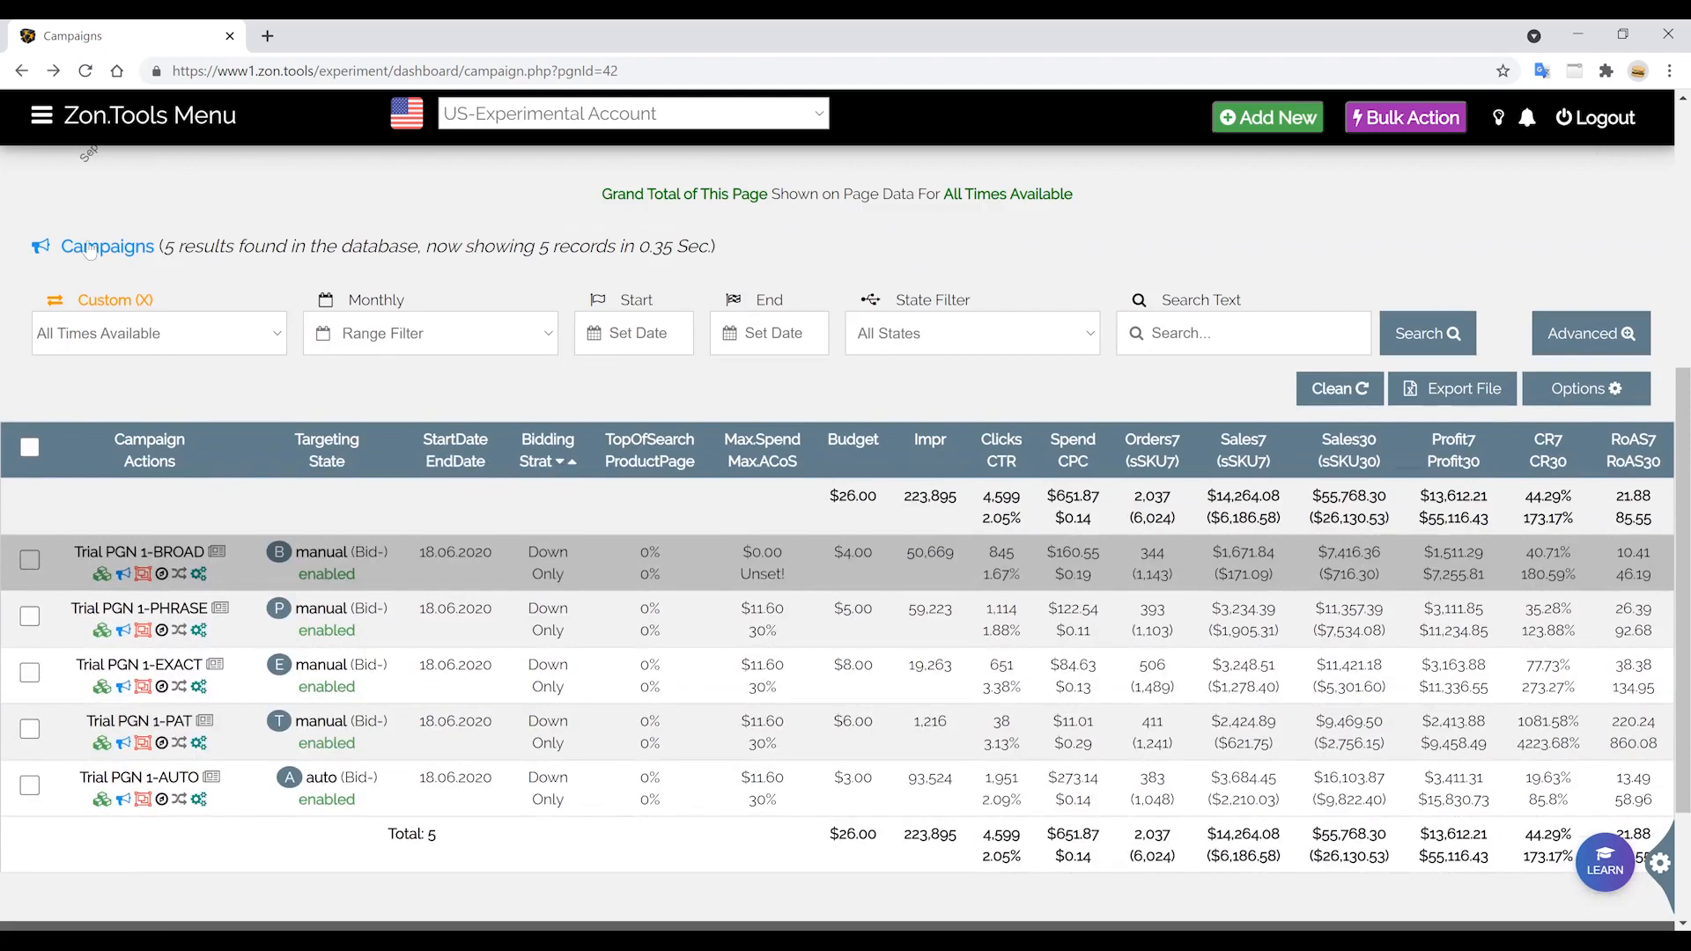
click(41, 115)
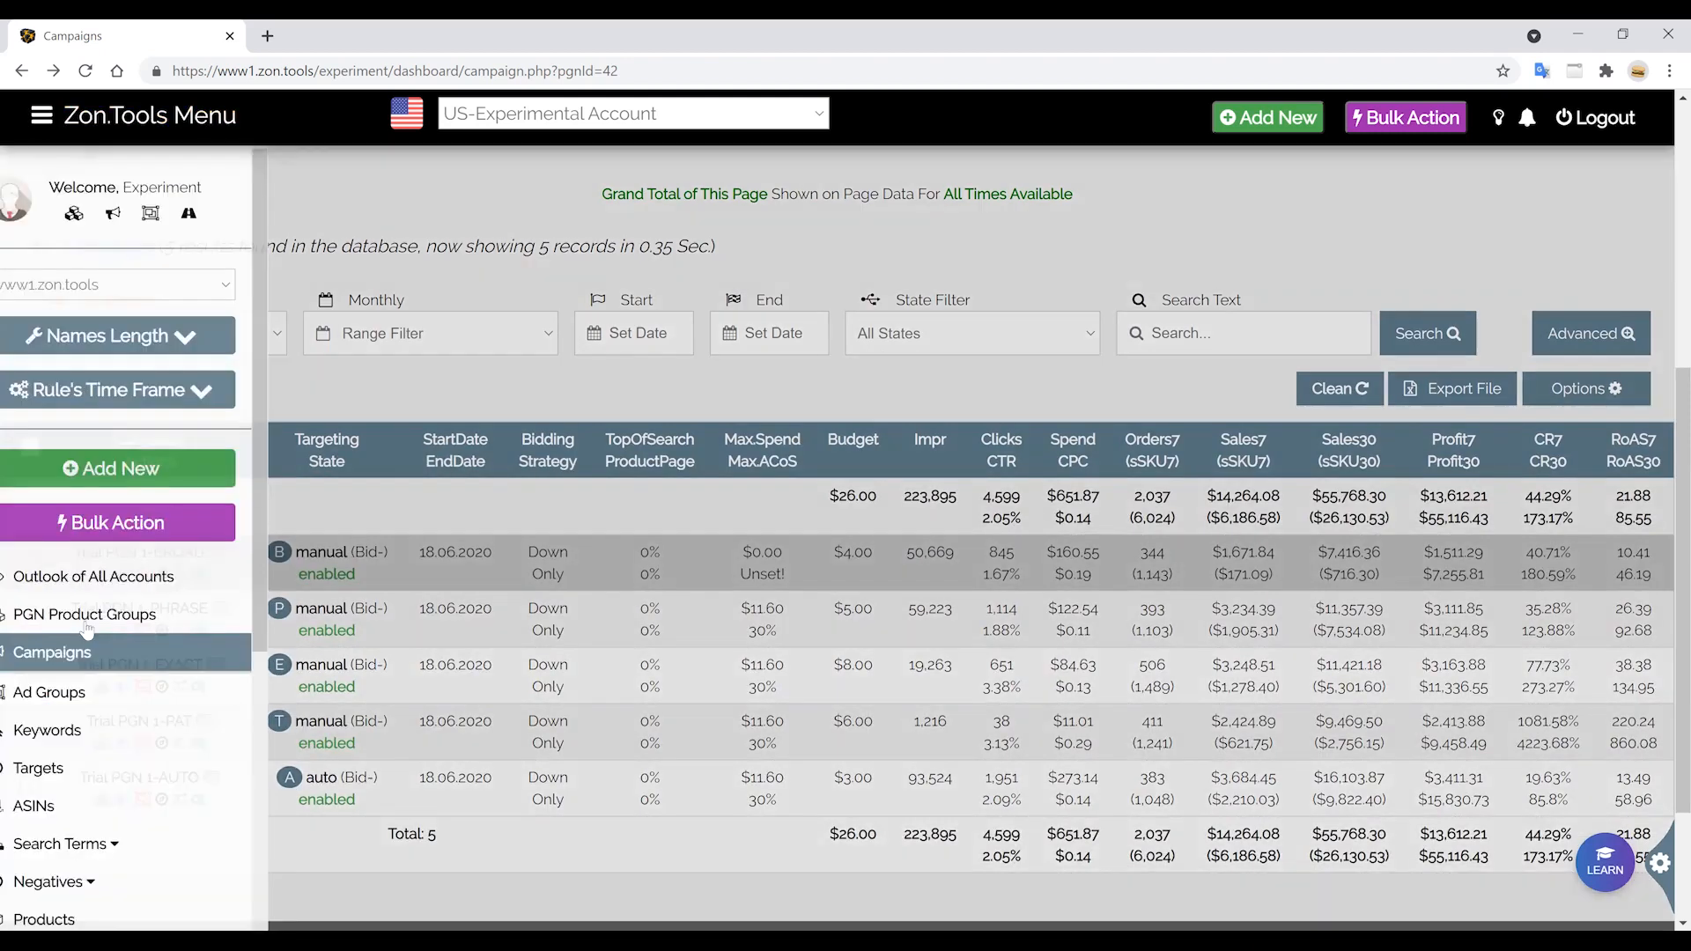
click(790, 491)
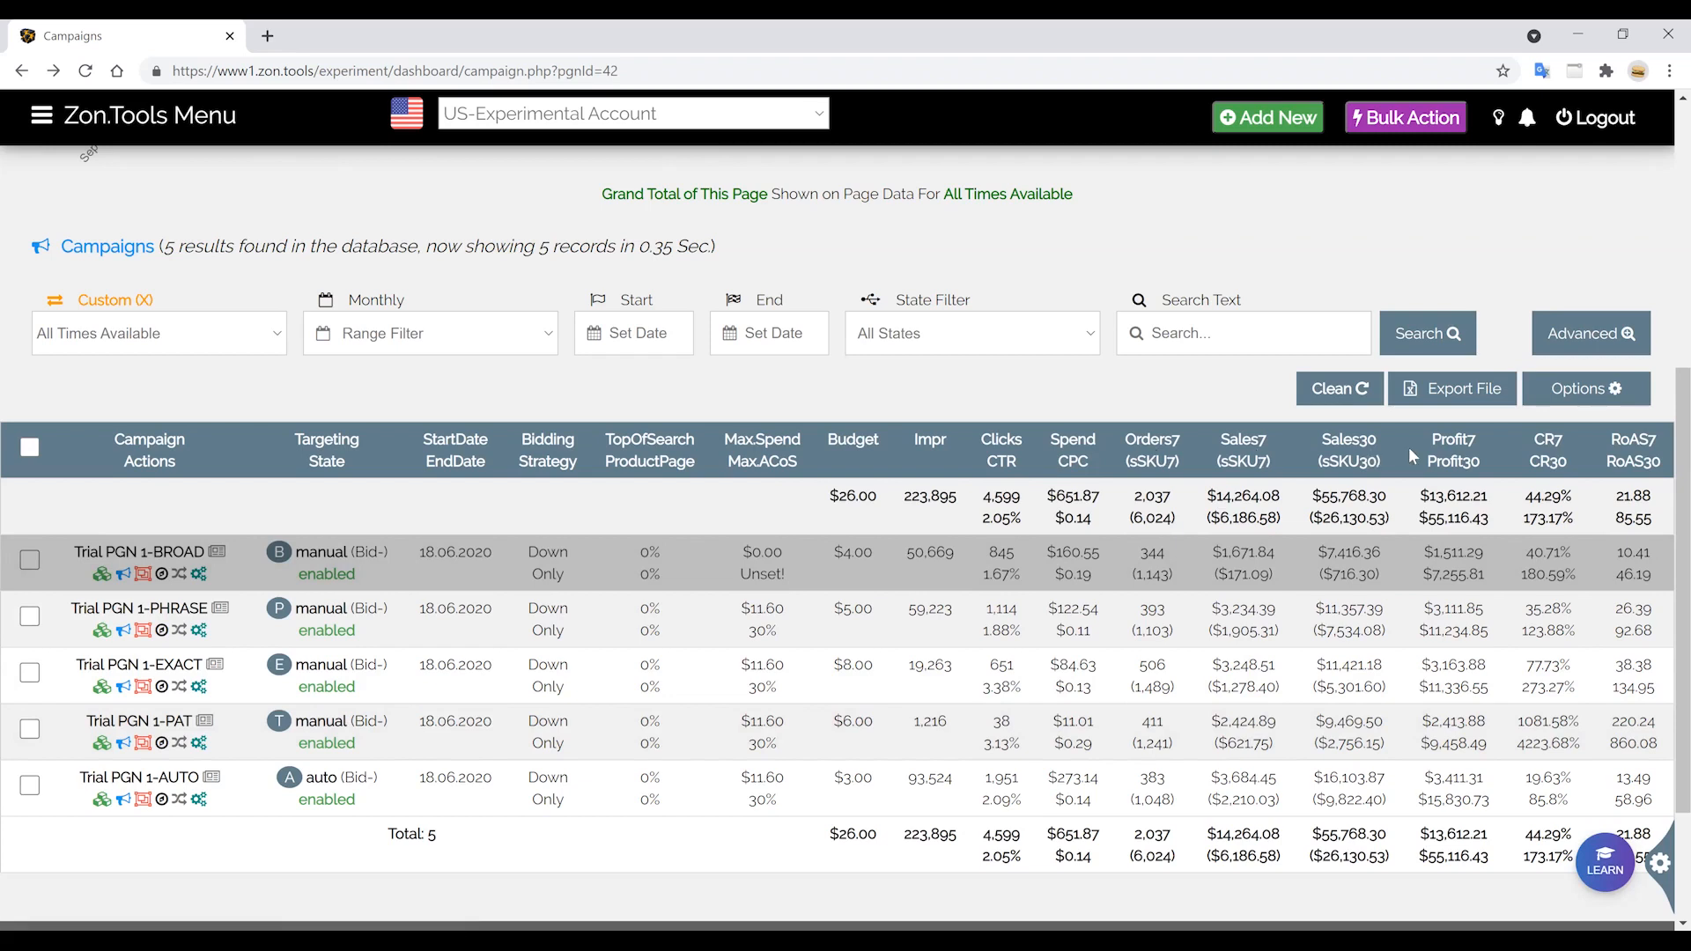
Add the ACoS7 ACoS30 column to the campaigns table through its column display options.
click(1607, 388)
click(1268, 394)
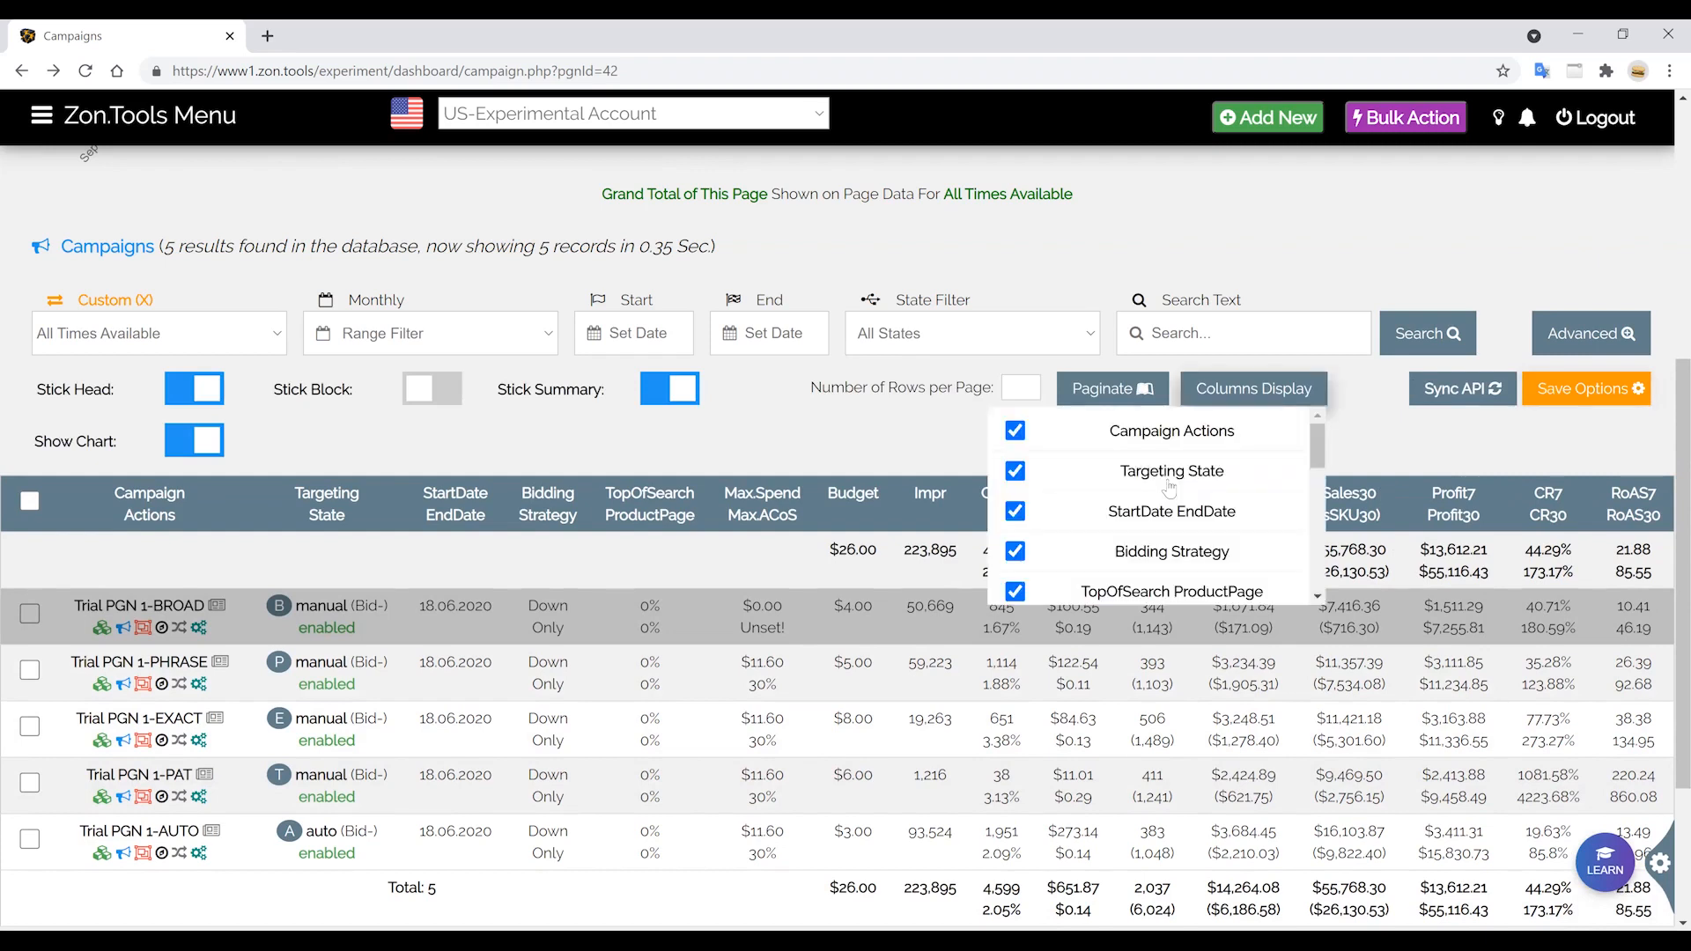
scroll(1103, 528, down, 5)
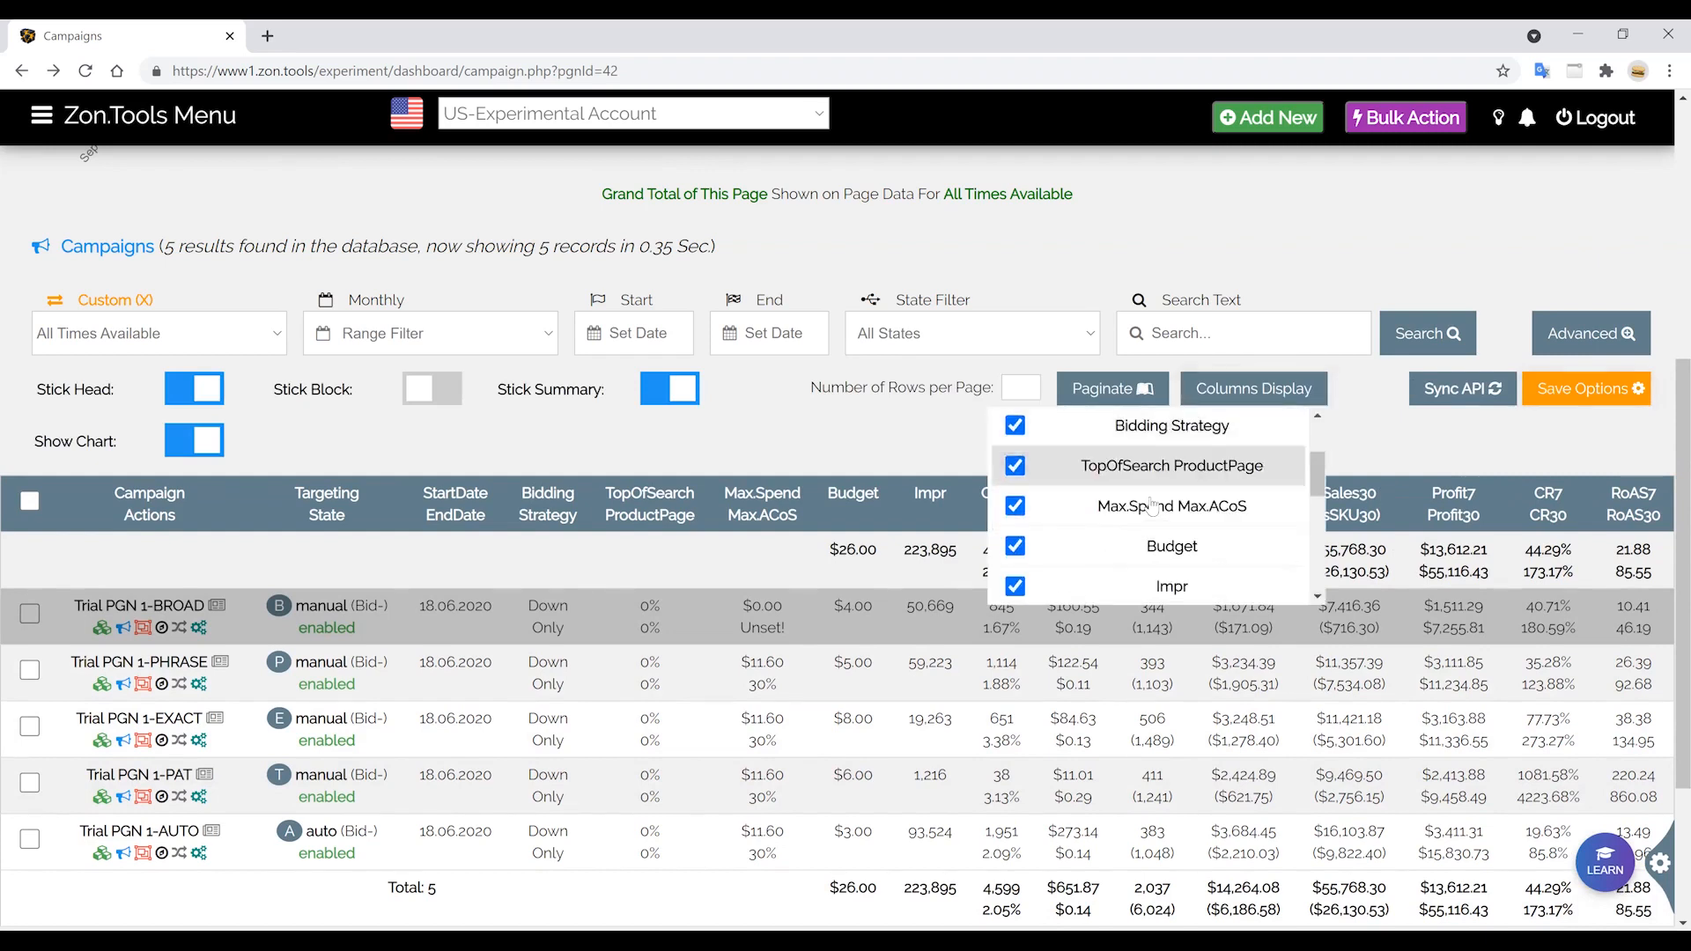
click(1015, 578)
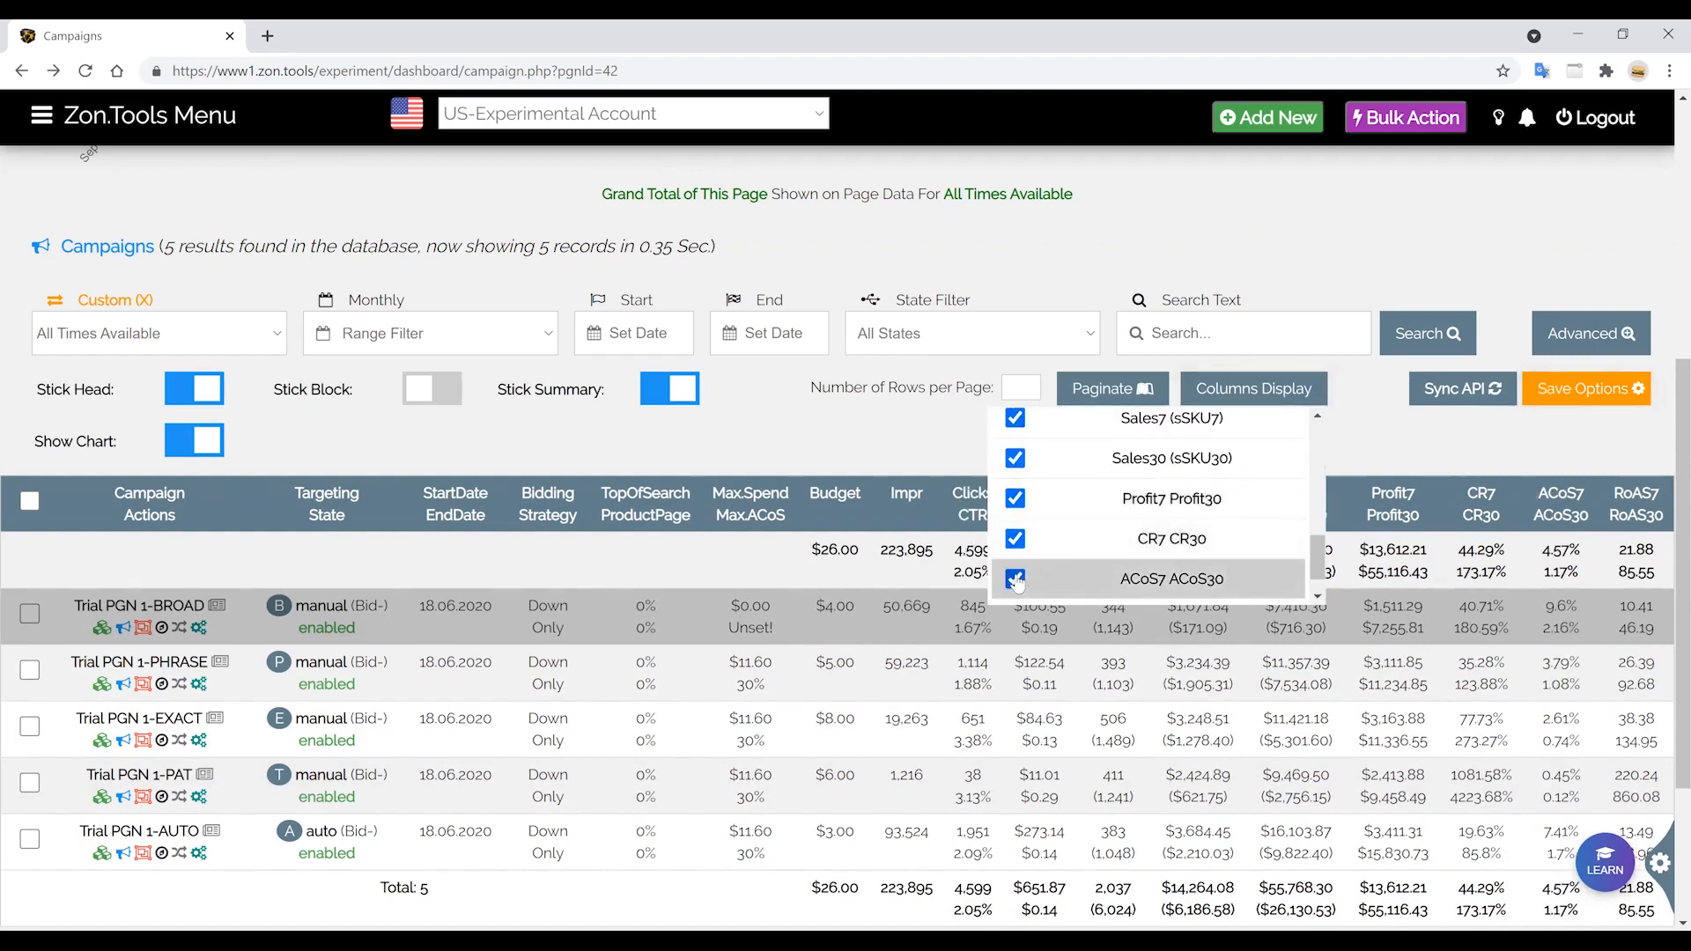
Hide the Profit7 Profit30, Sales30 (sSKU30) and Sales7 (sSKU7) columns of the campaigns table and show them again.
click(1014, 502)
click(1015, 459)
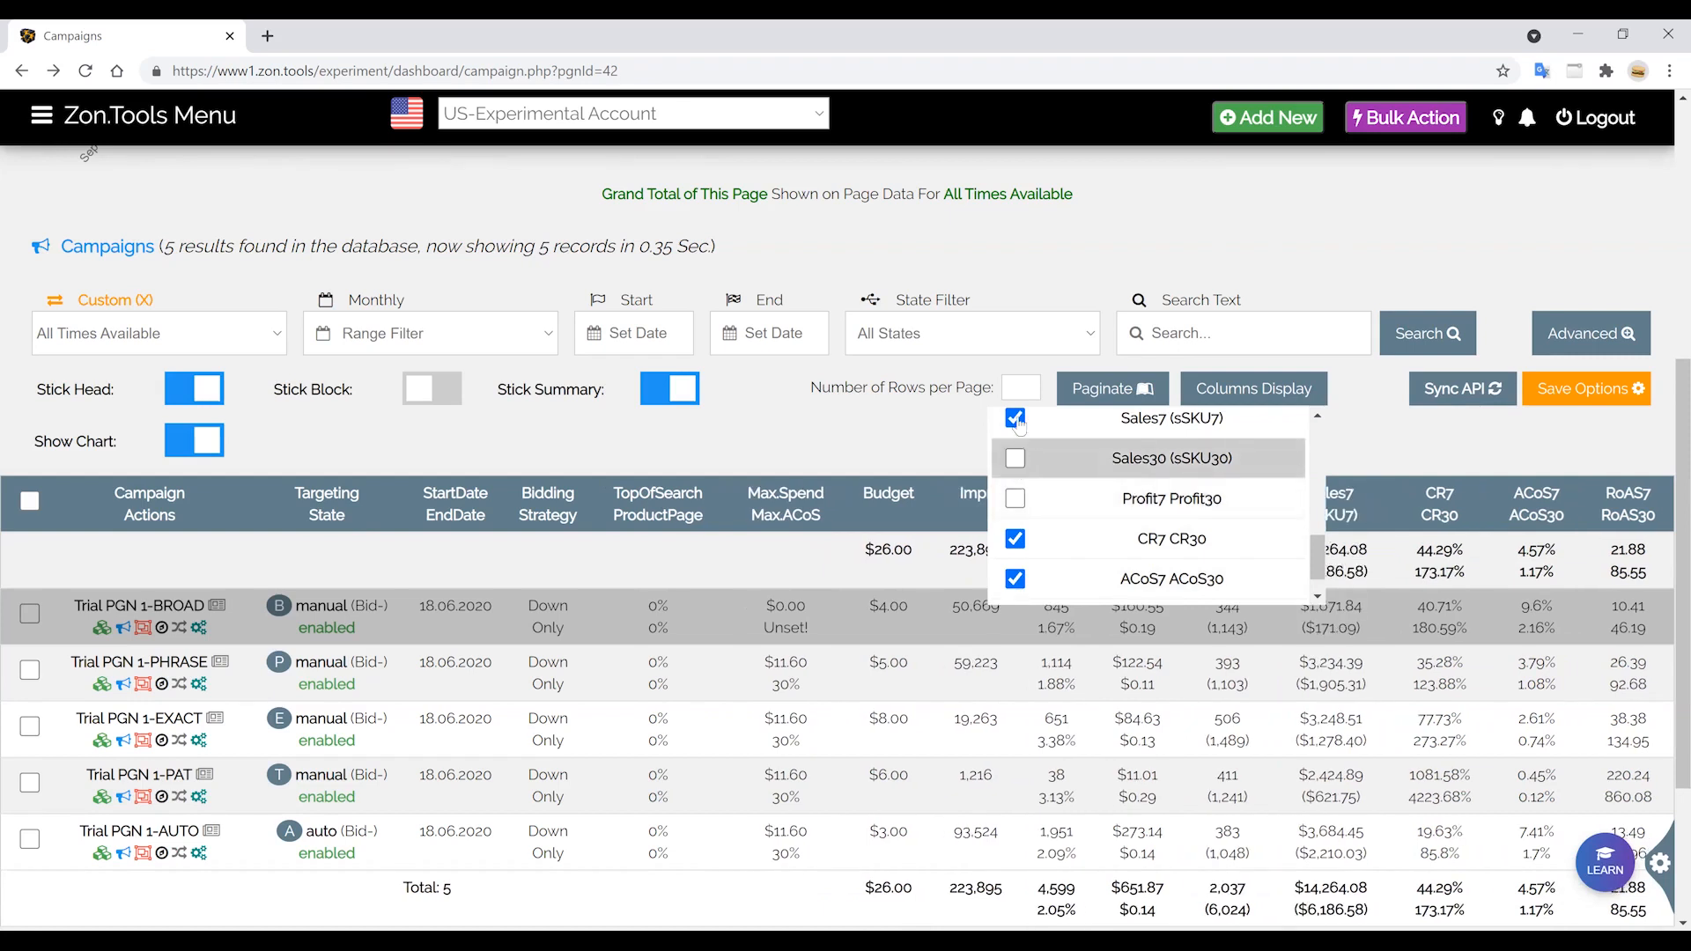
click(1015, 419)
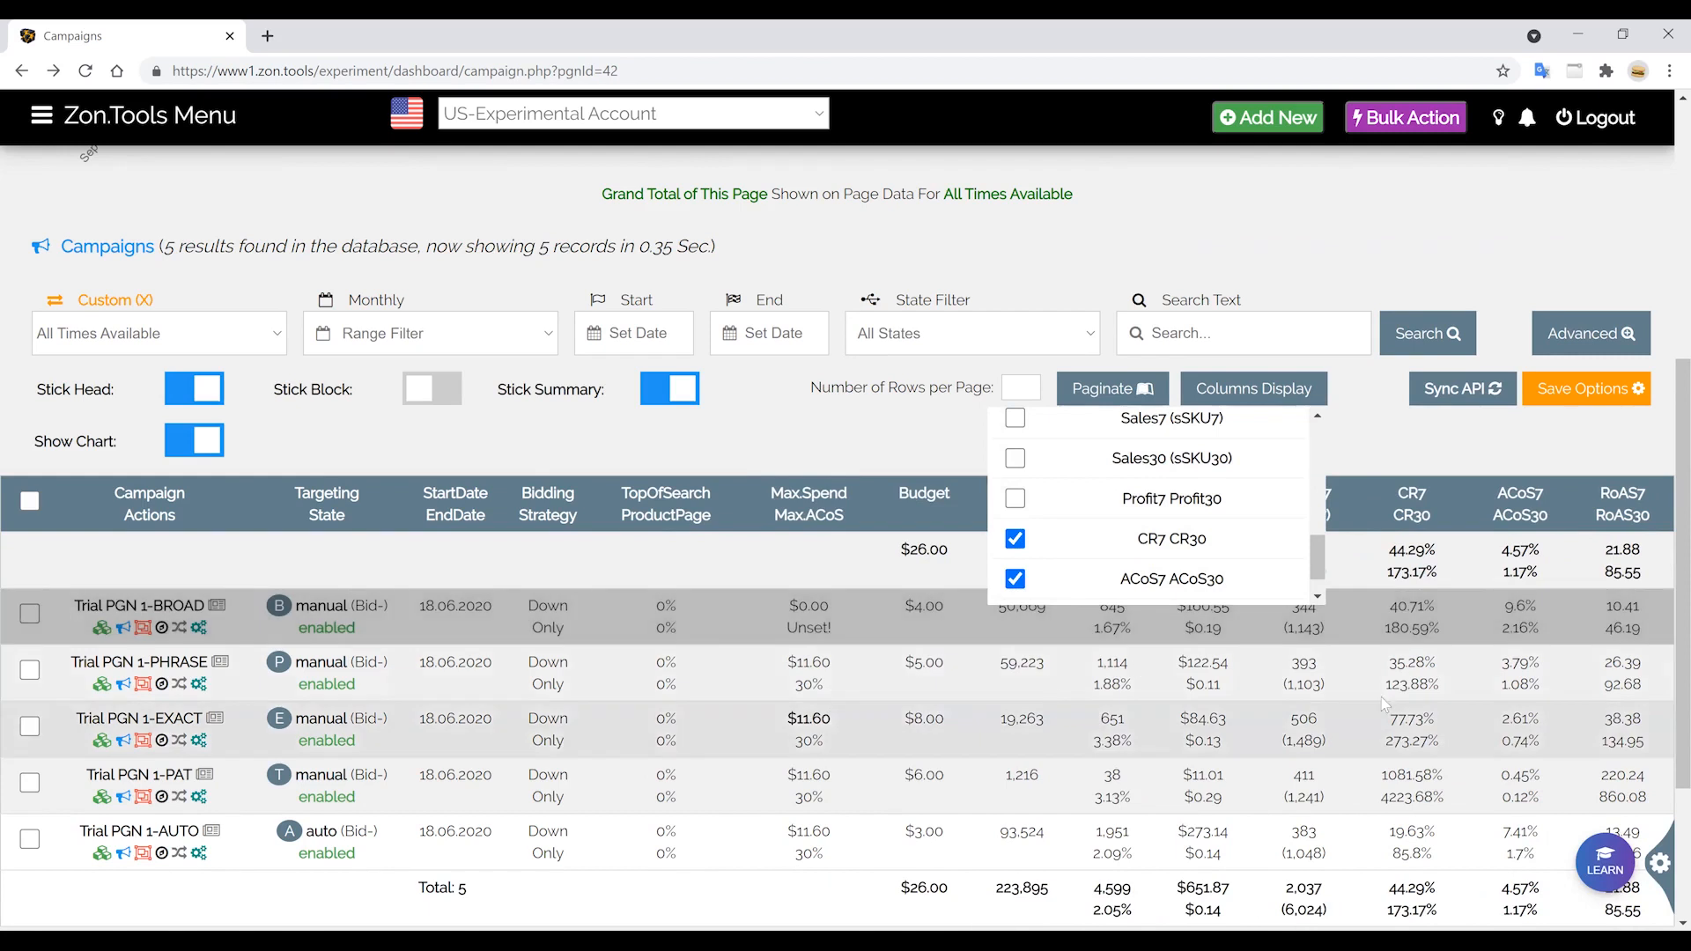
scroll(1384, 703, down, 3)
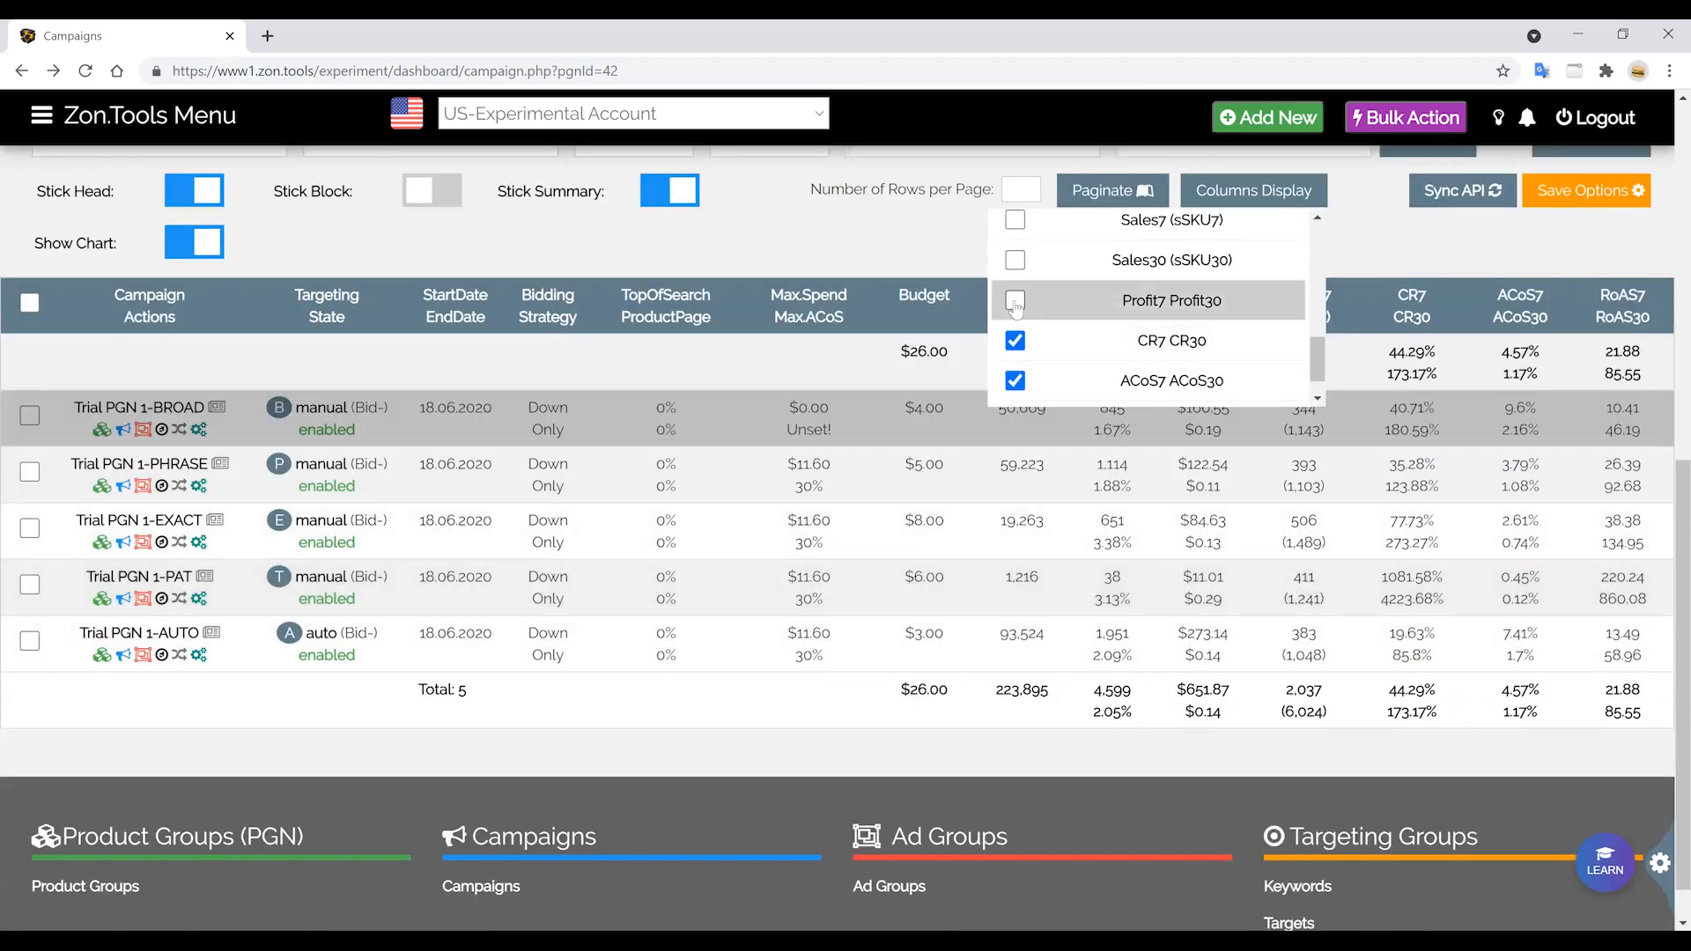
click(1015, 302)
click(1016, 261)
click(1016, 221)
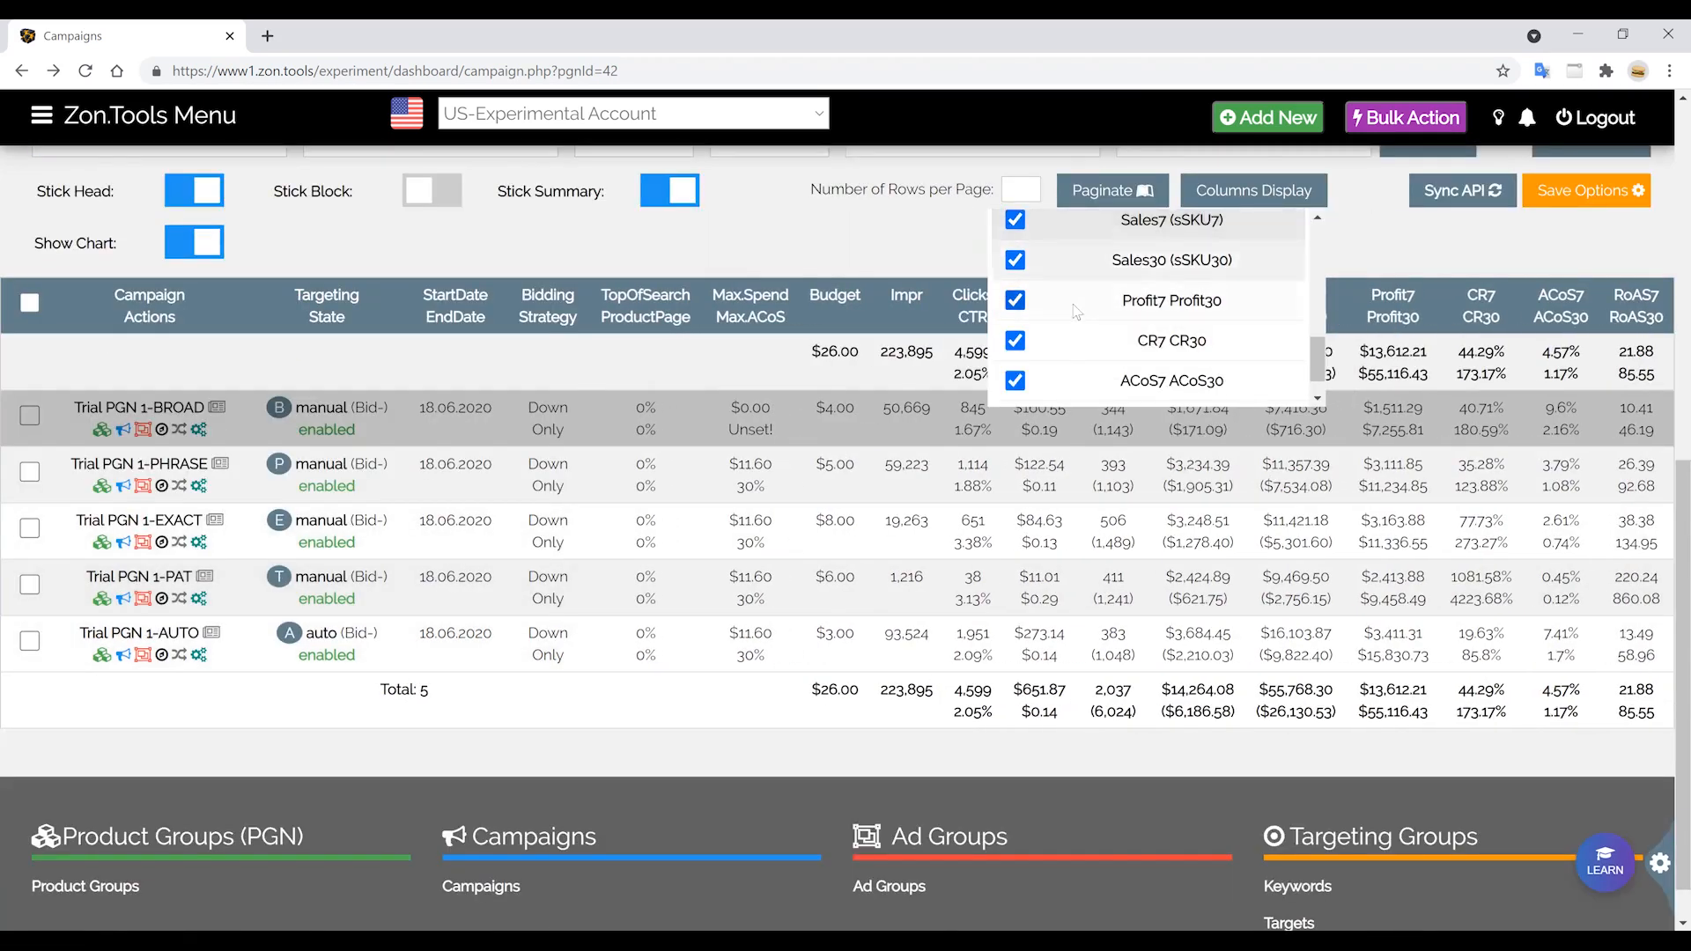
Add the Orders30 (sSKU30) column to the campaigns table and close the list of columns.
scroll(1076, 310, up, 2)
click(1171, 280)
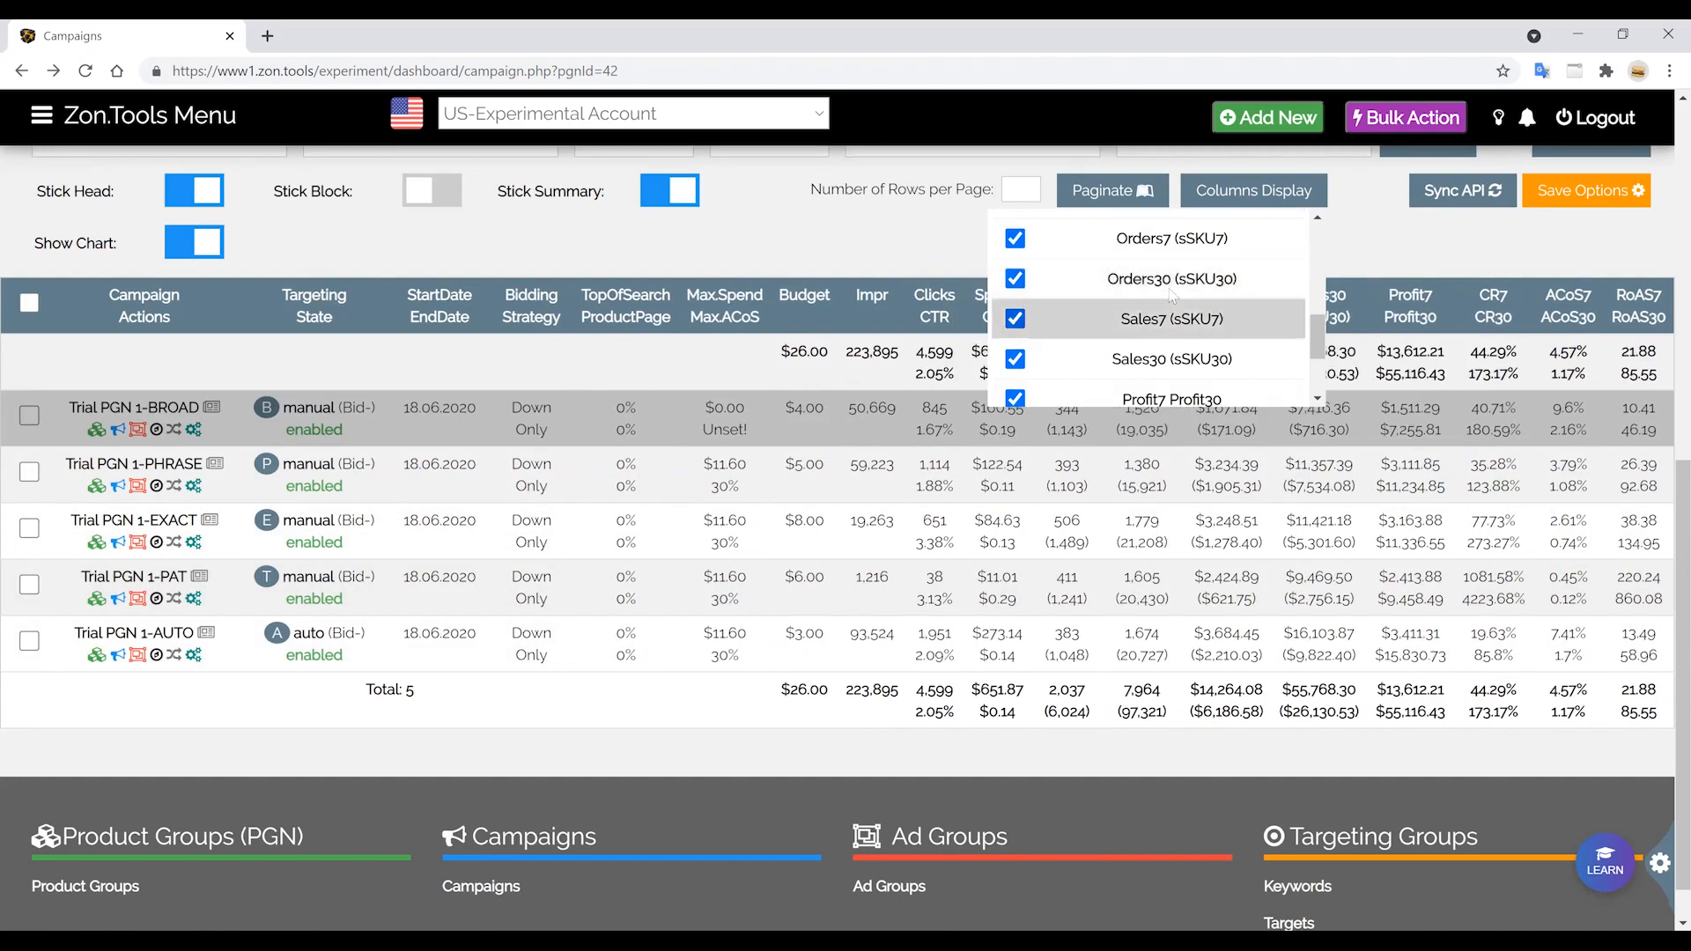
click(1265, 196)
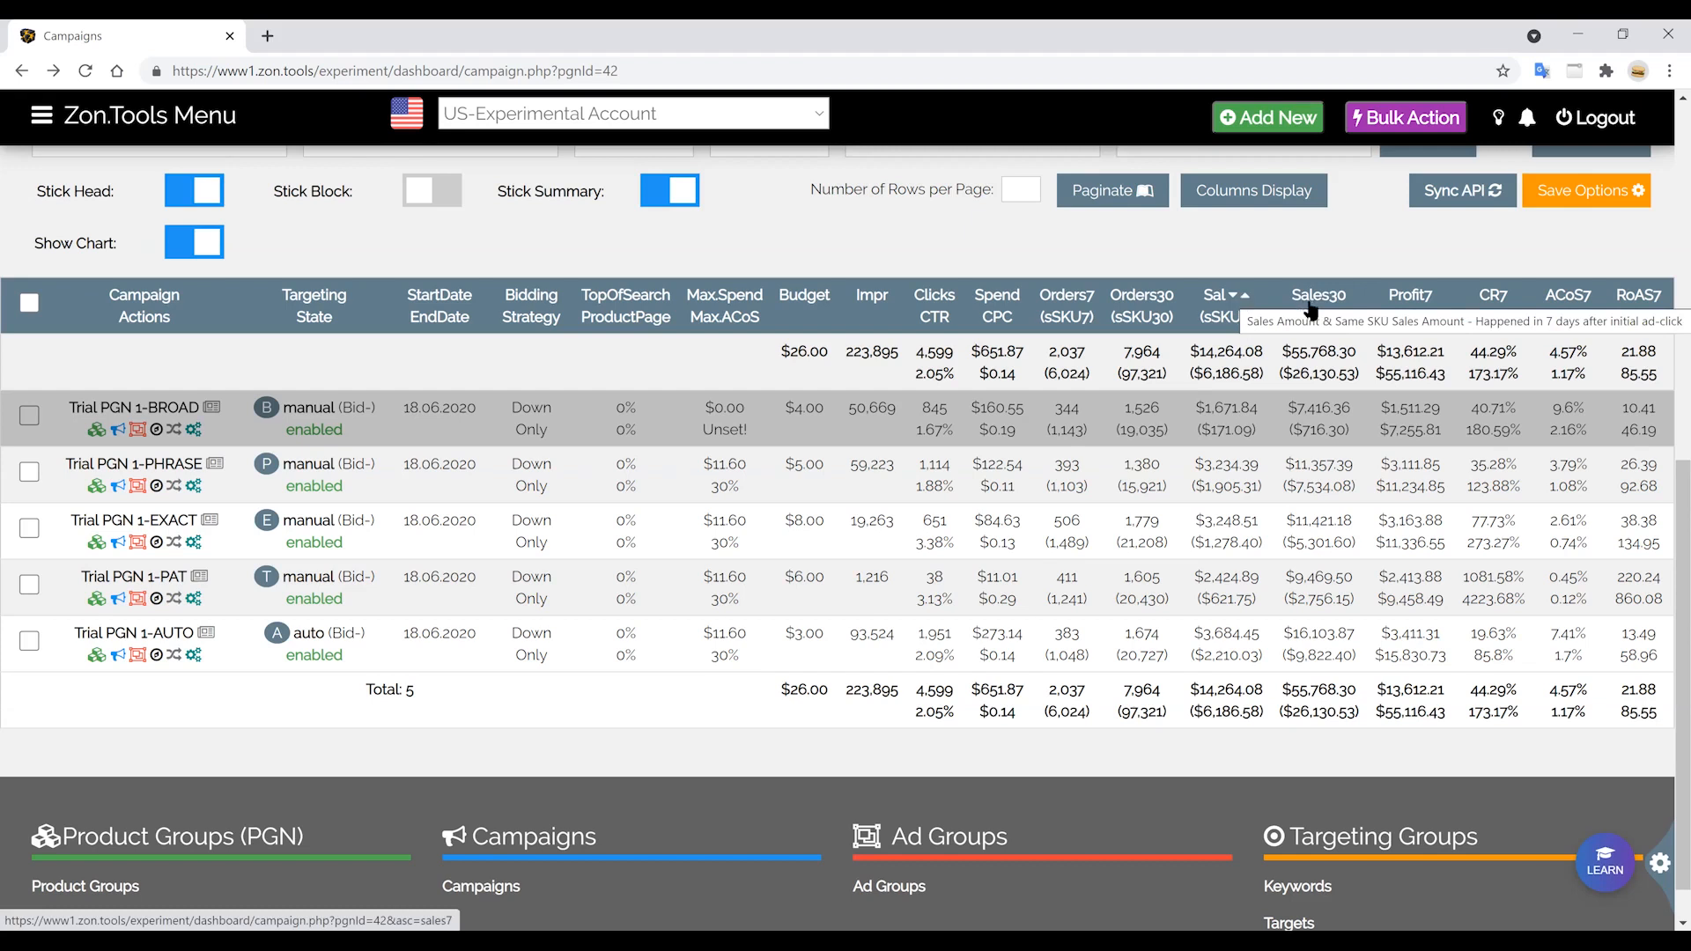
scroll(1249, 540, up, 2)
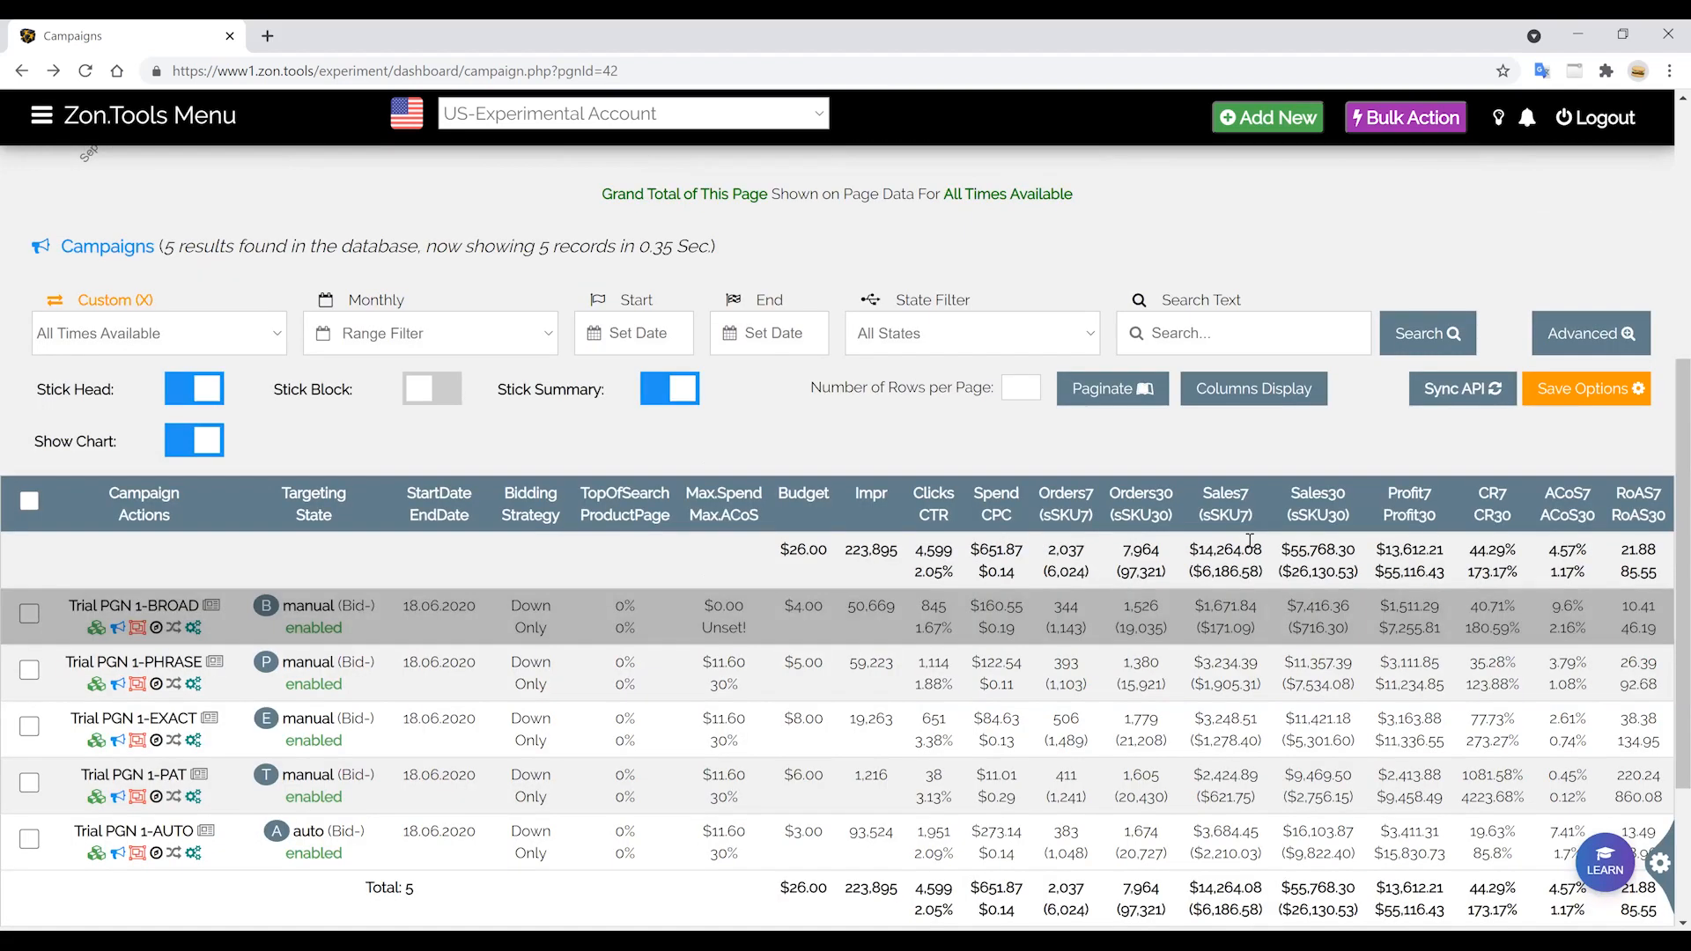
right_click(967, 417)
scroll(889, 450, up, 2)
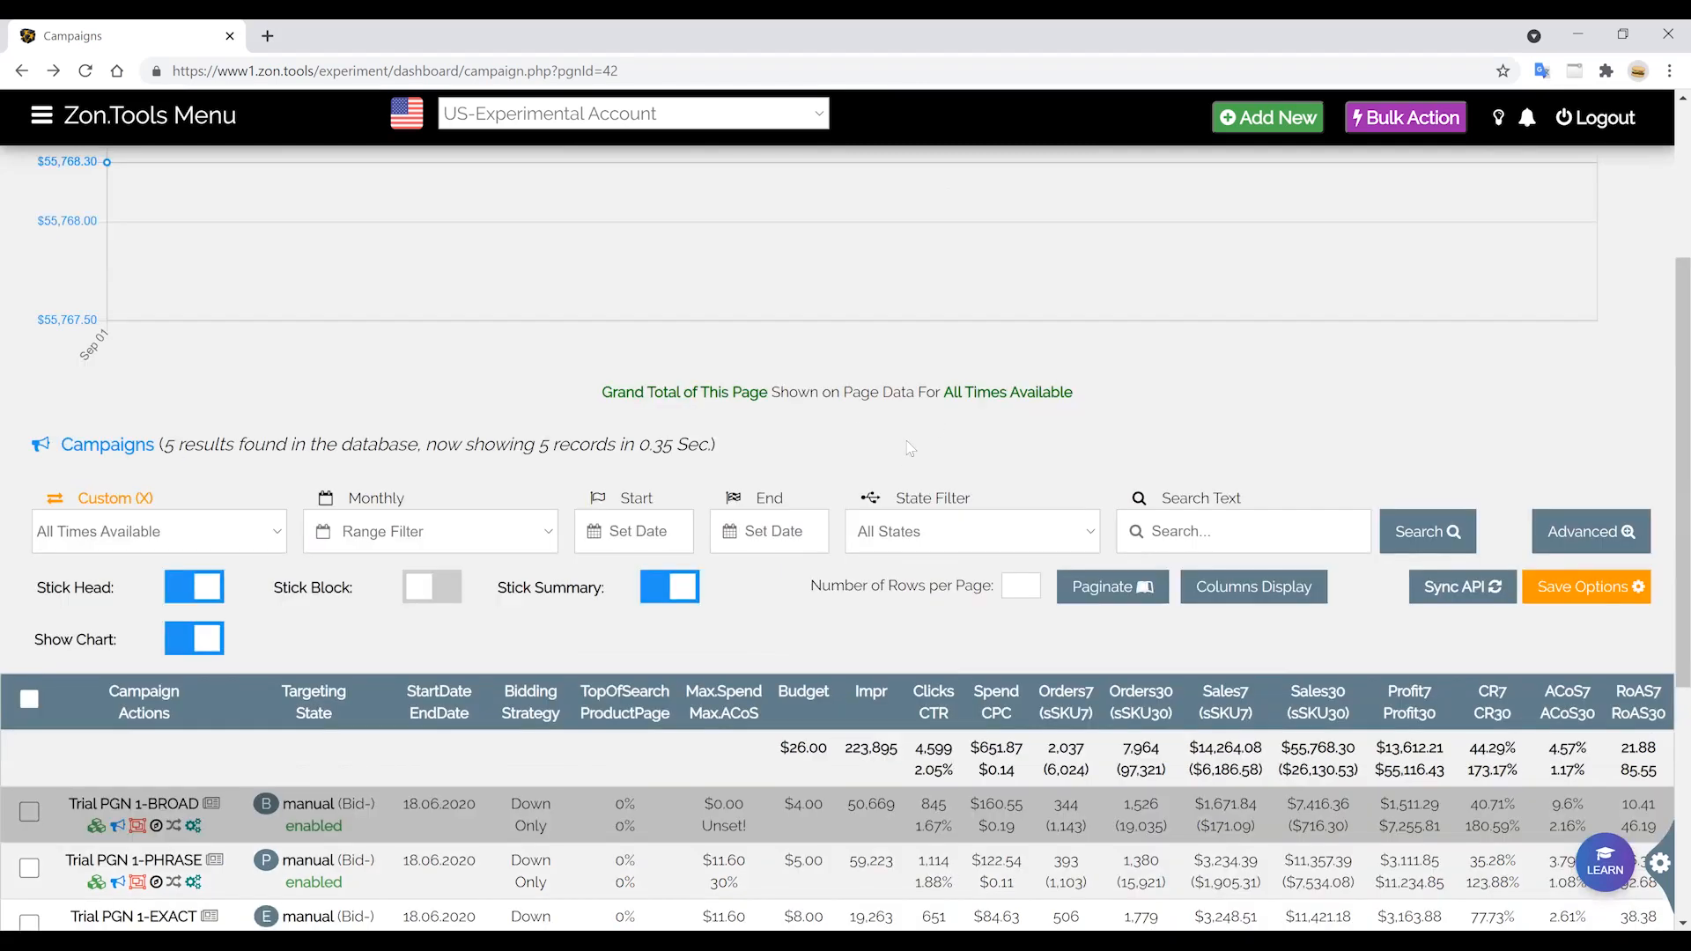
scroll(909, 447, down, 3)
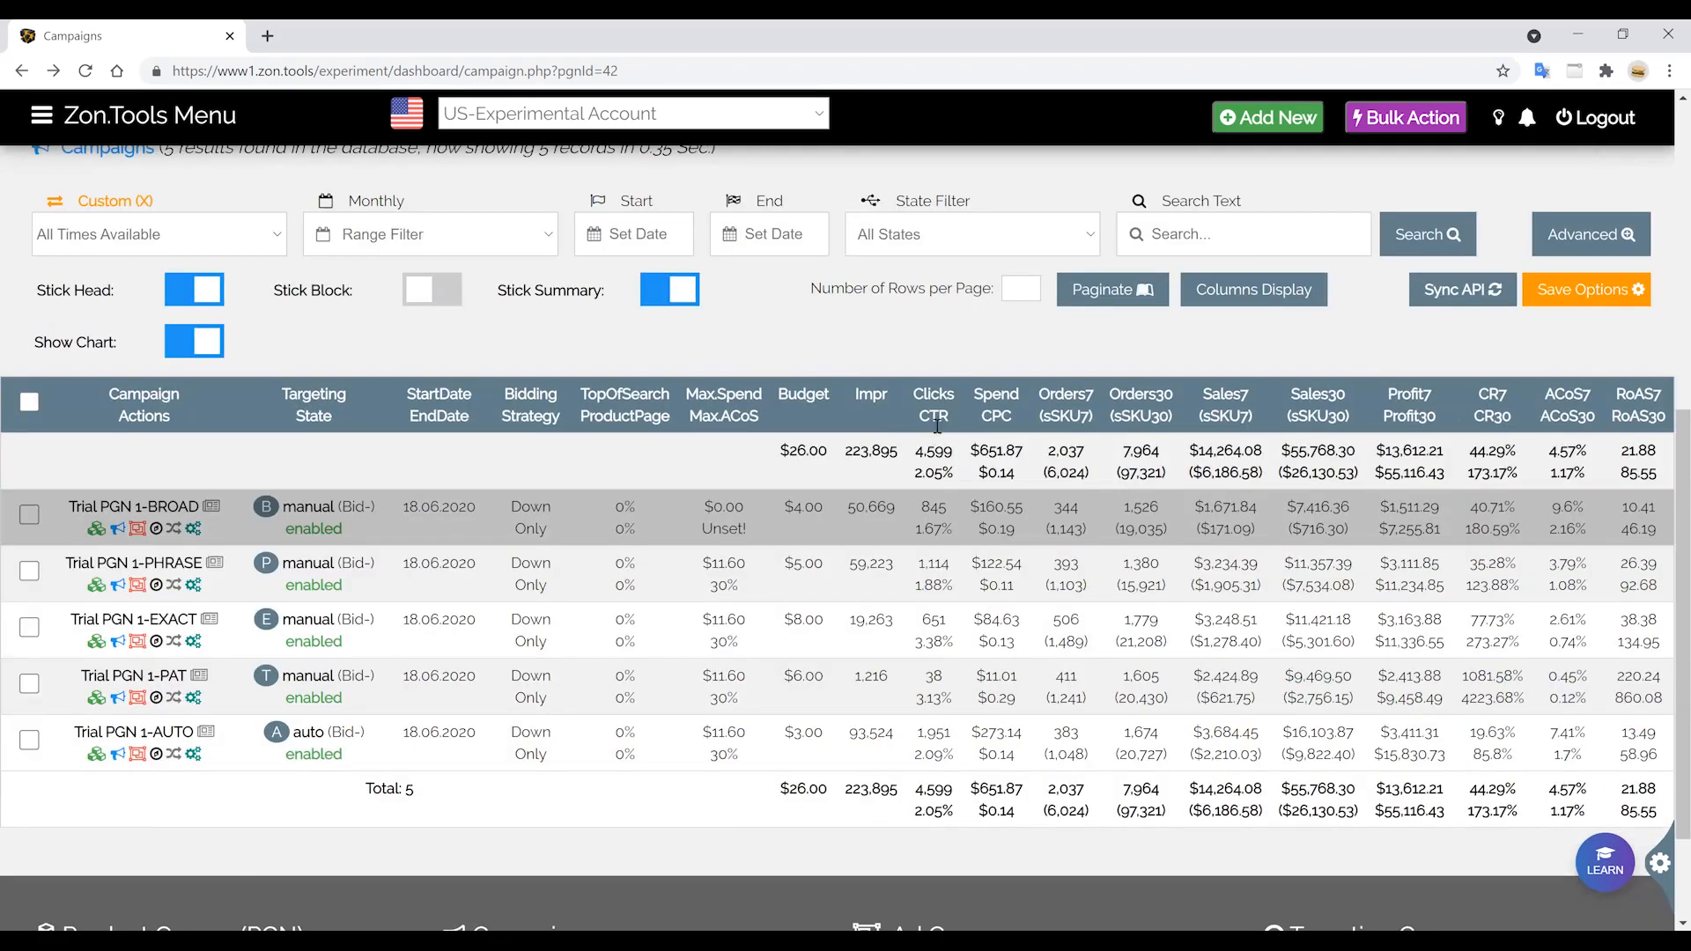
scroll(1552, 677, down, 2)
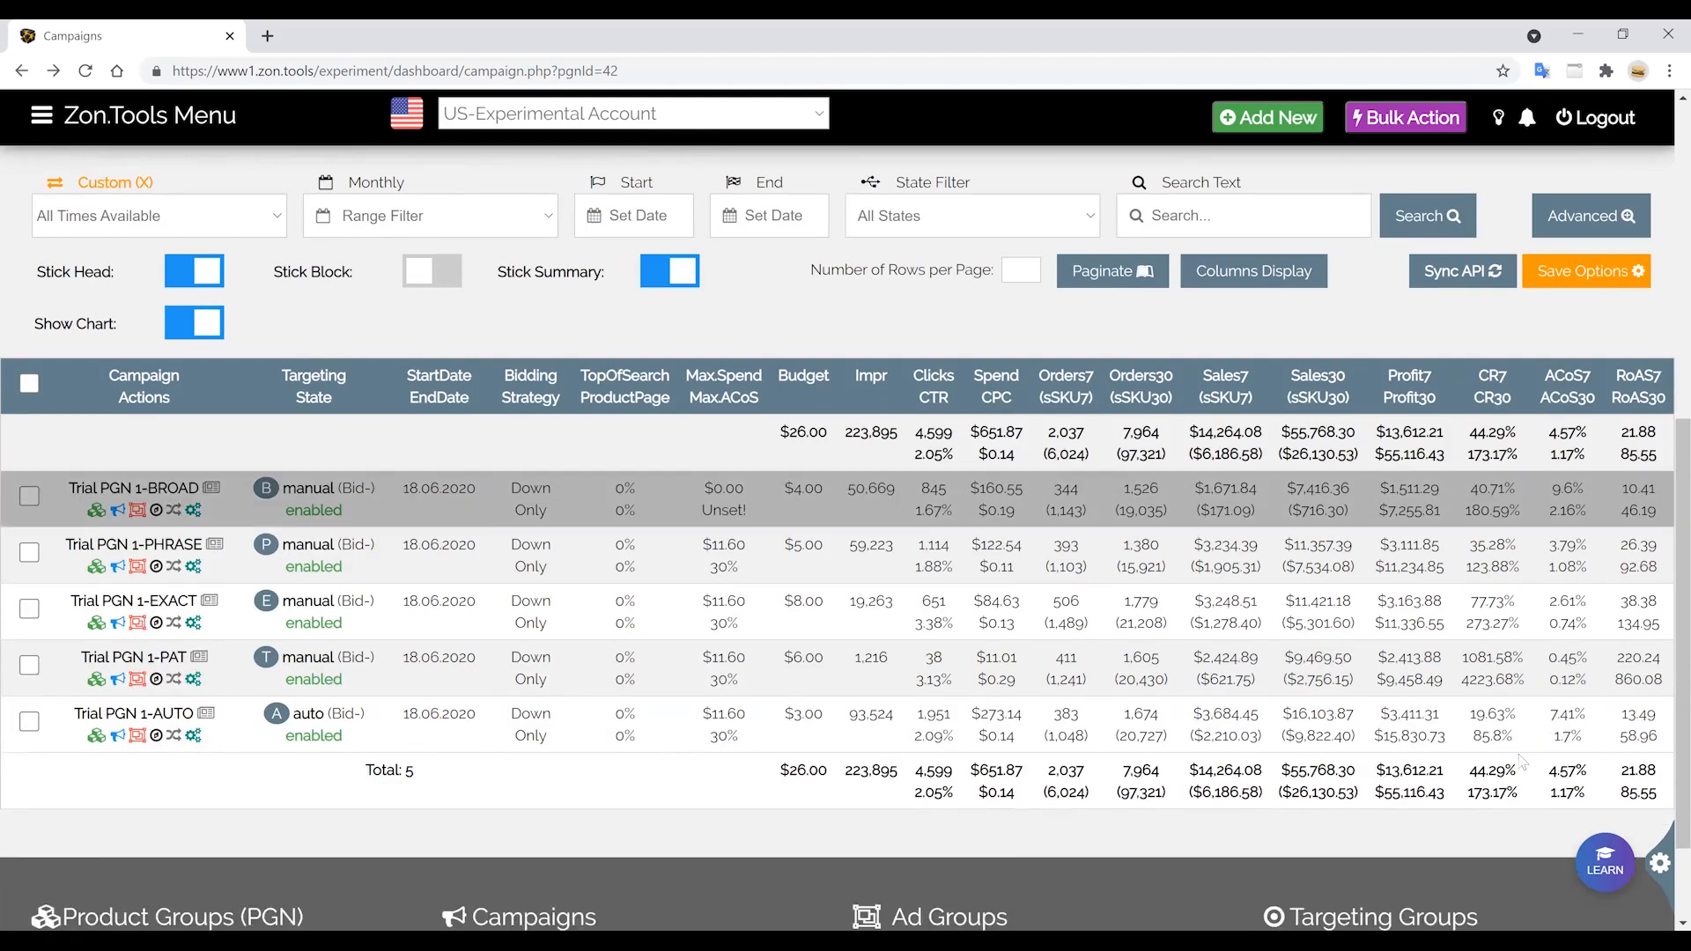
In the general display settings, try Arial, Roboto, Calibri and Courier as the table font, and settle on Arial.
click(1660, 862)
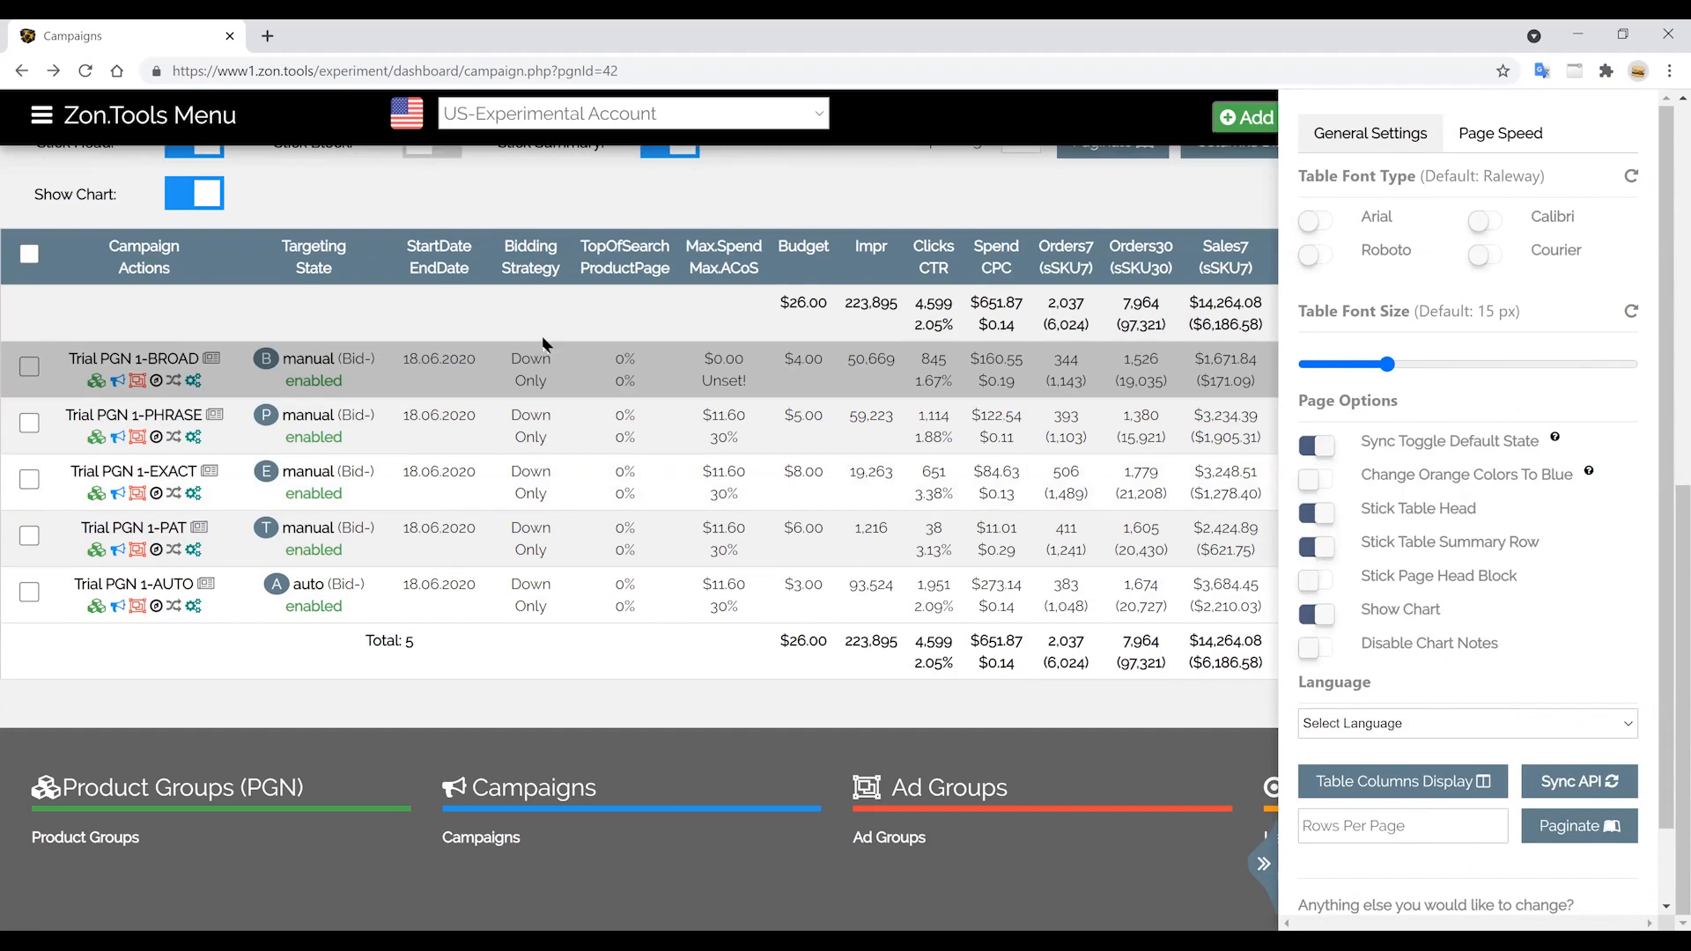
click(1321, 225)
click(1319, 260)
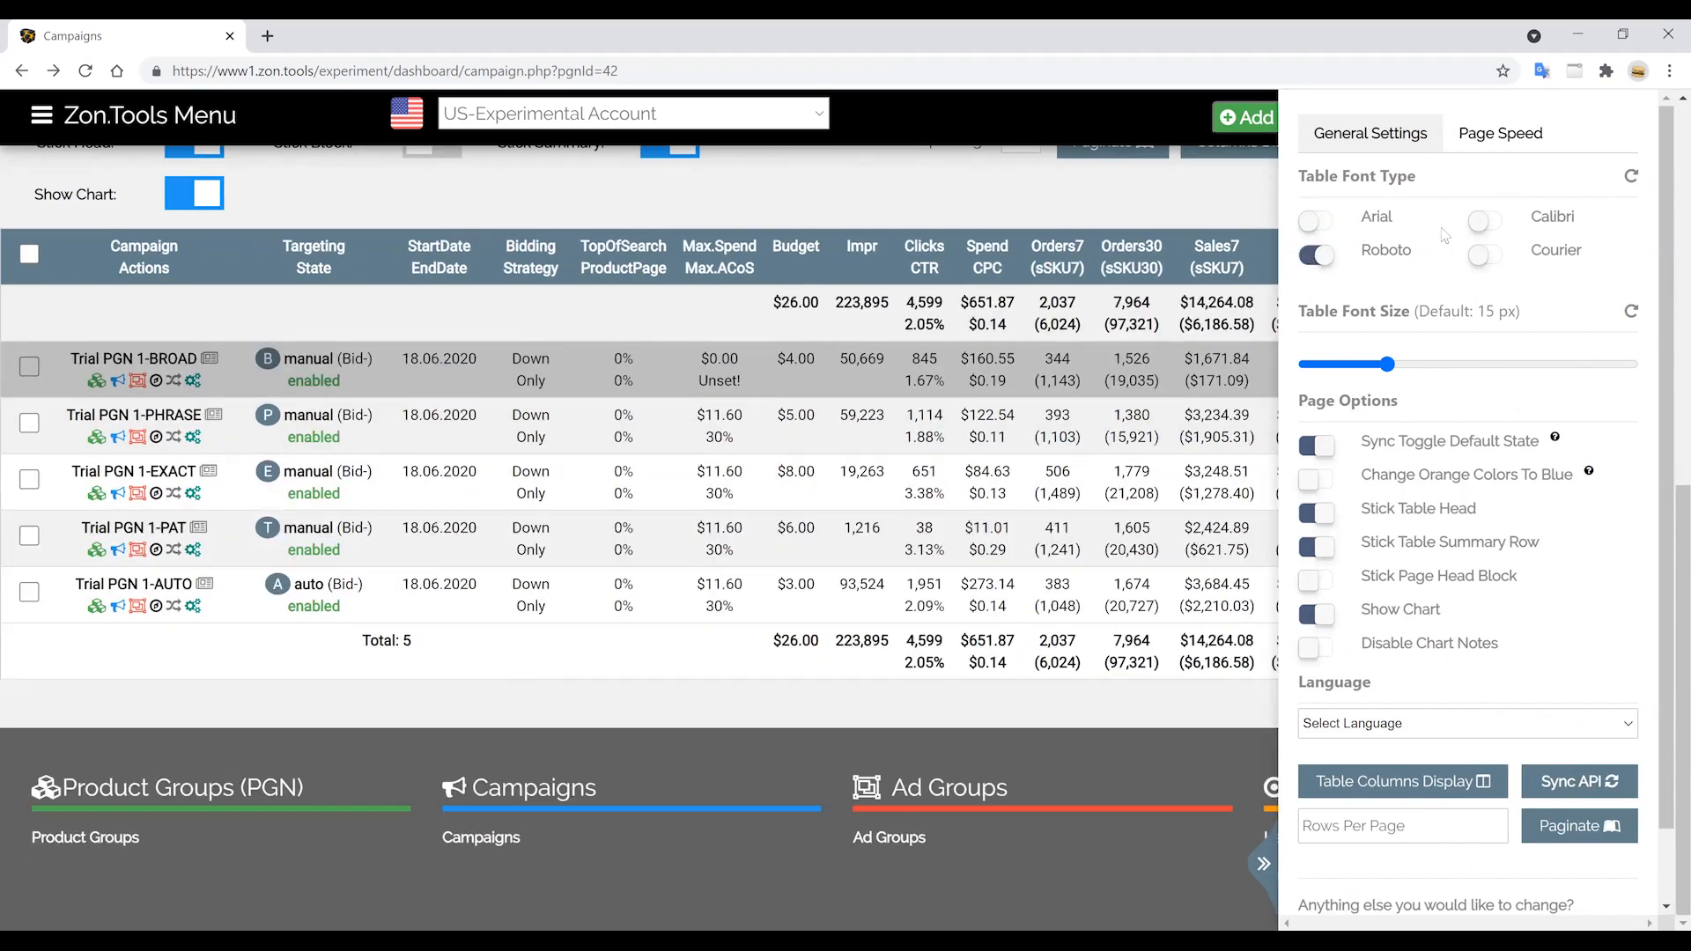
click(1488, 231)
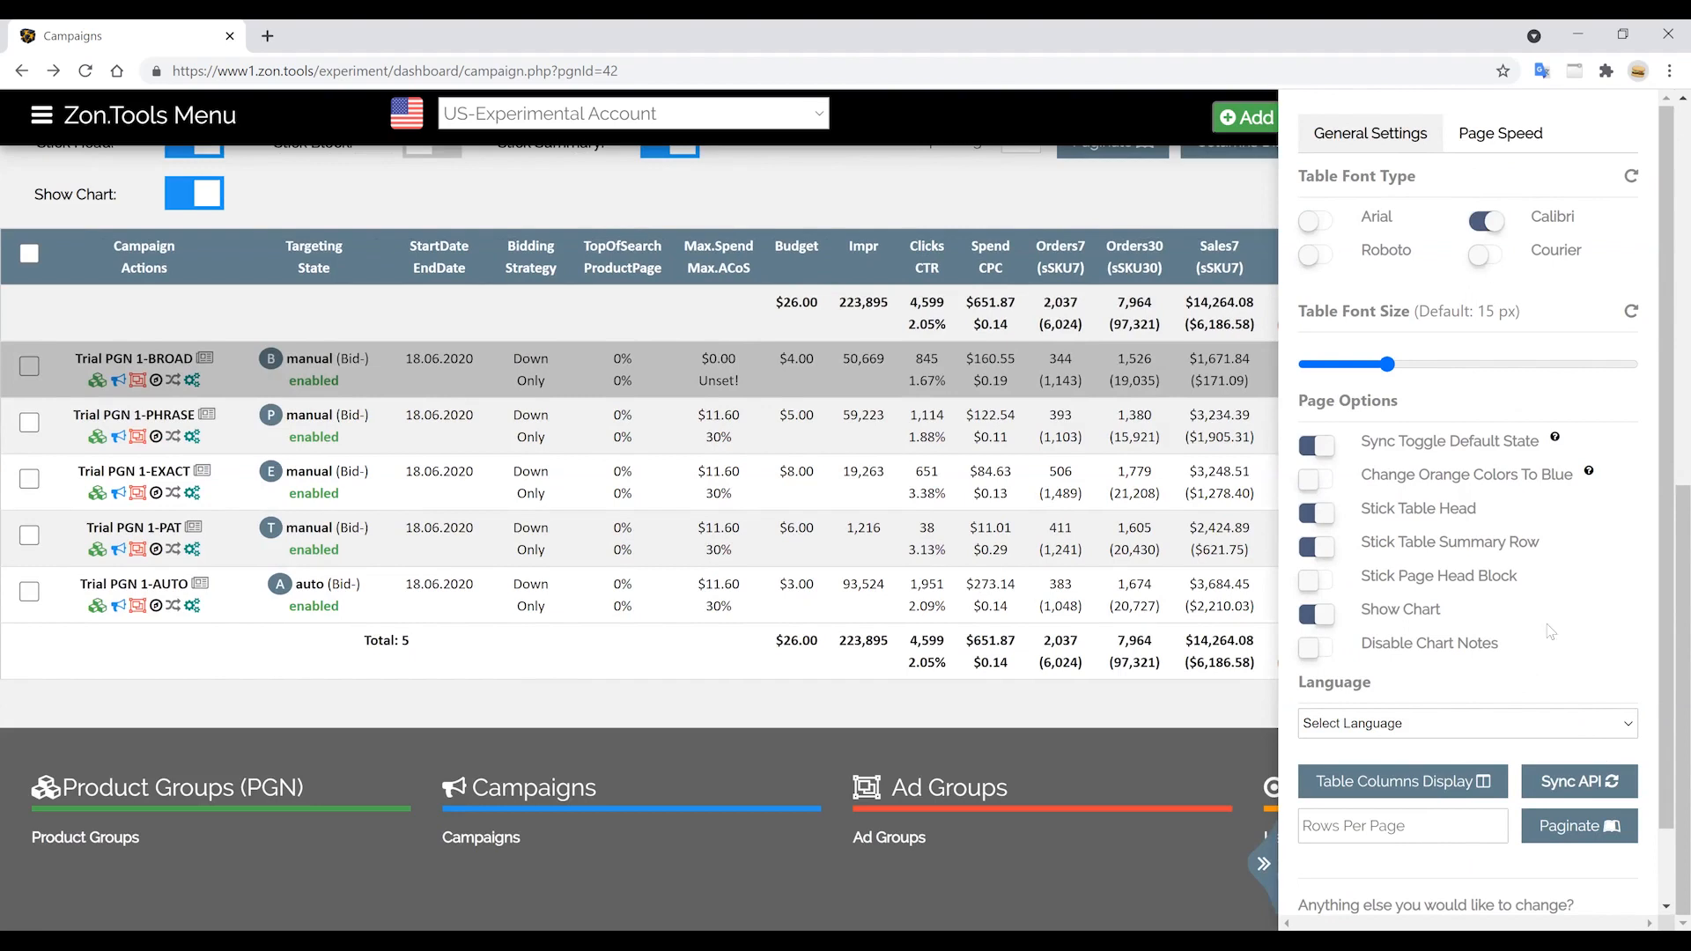
click(1486, 255)
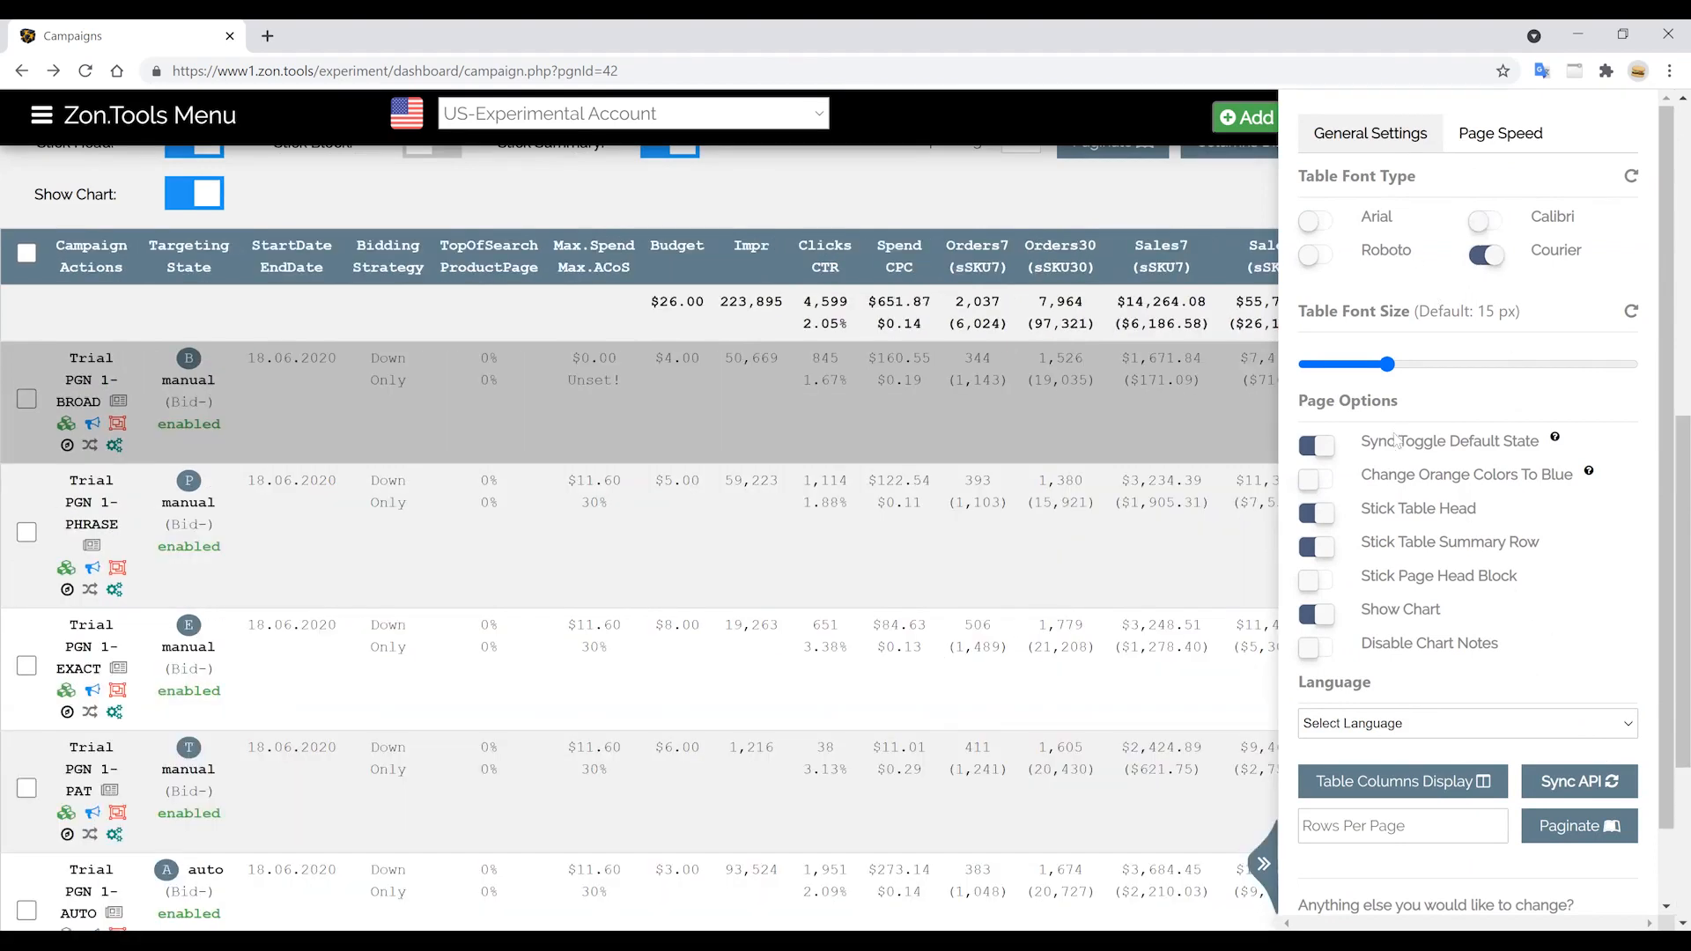
click(1317, 222)
Try a table font size of 17 px, and set it to 13 px.
click(1363, 365)
mouse_move(1392, 365)
mouse_down()
mouse_move(1355, 367)
mouse_move(1378, 382)
mouse_up()
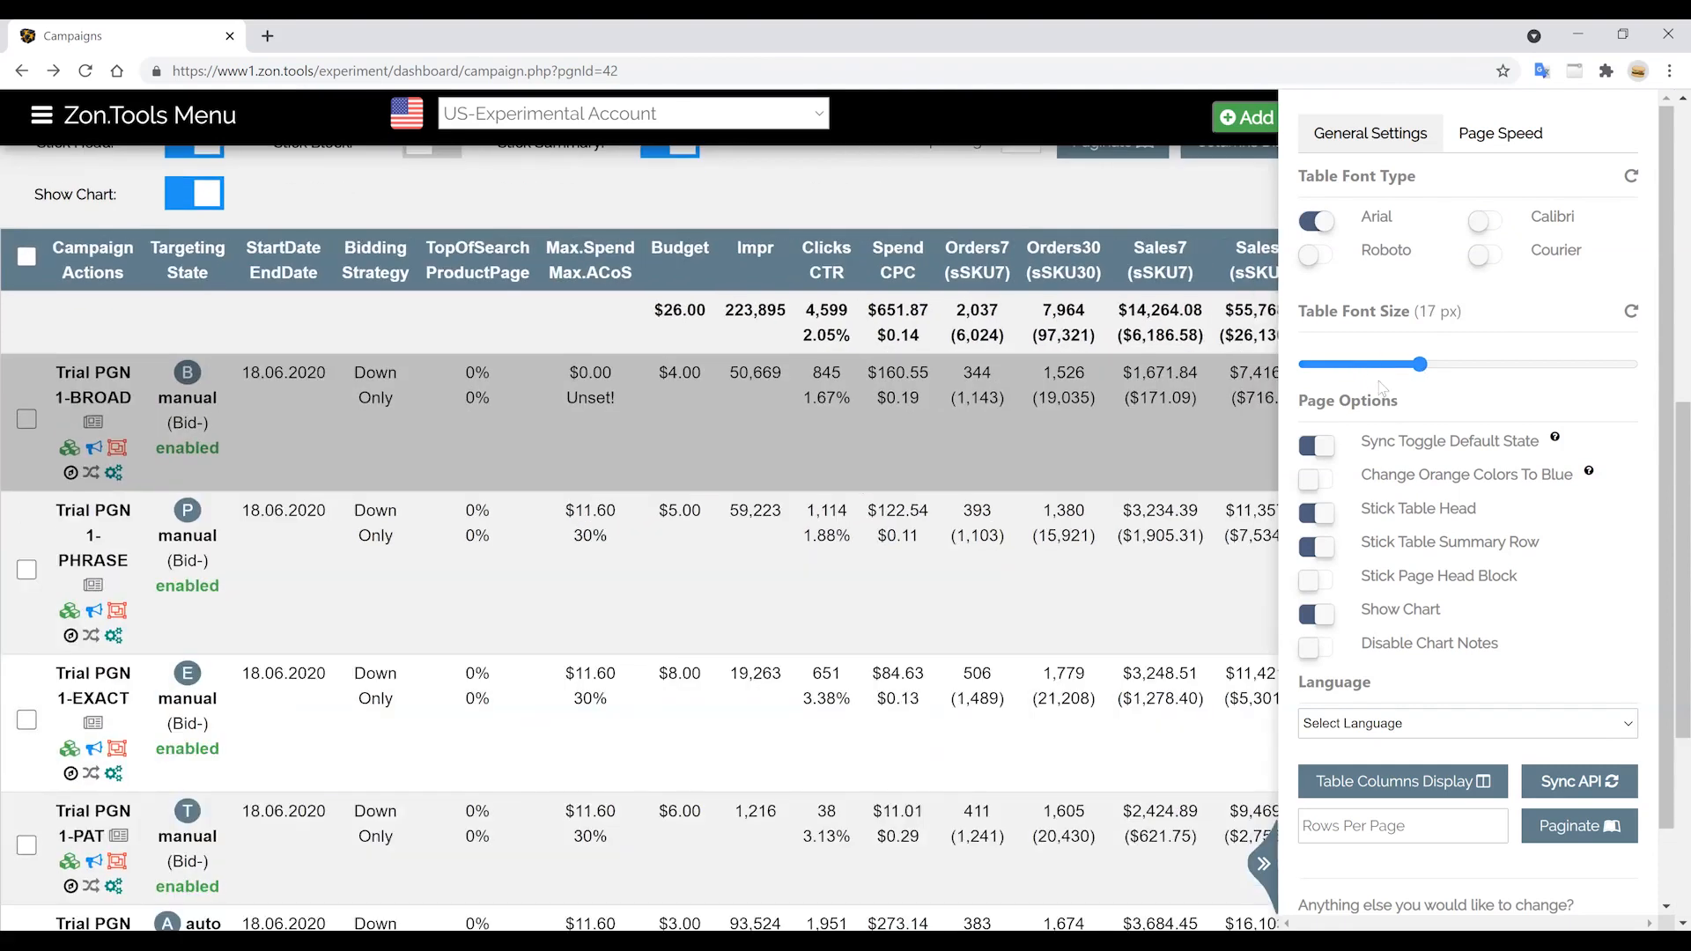
click(1354, 365)
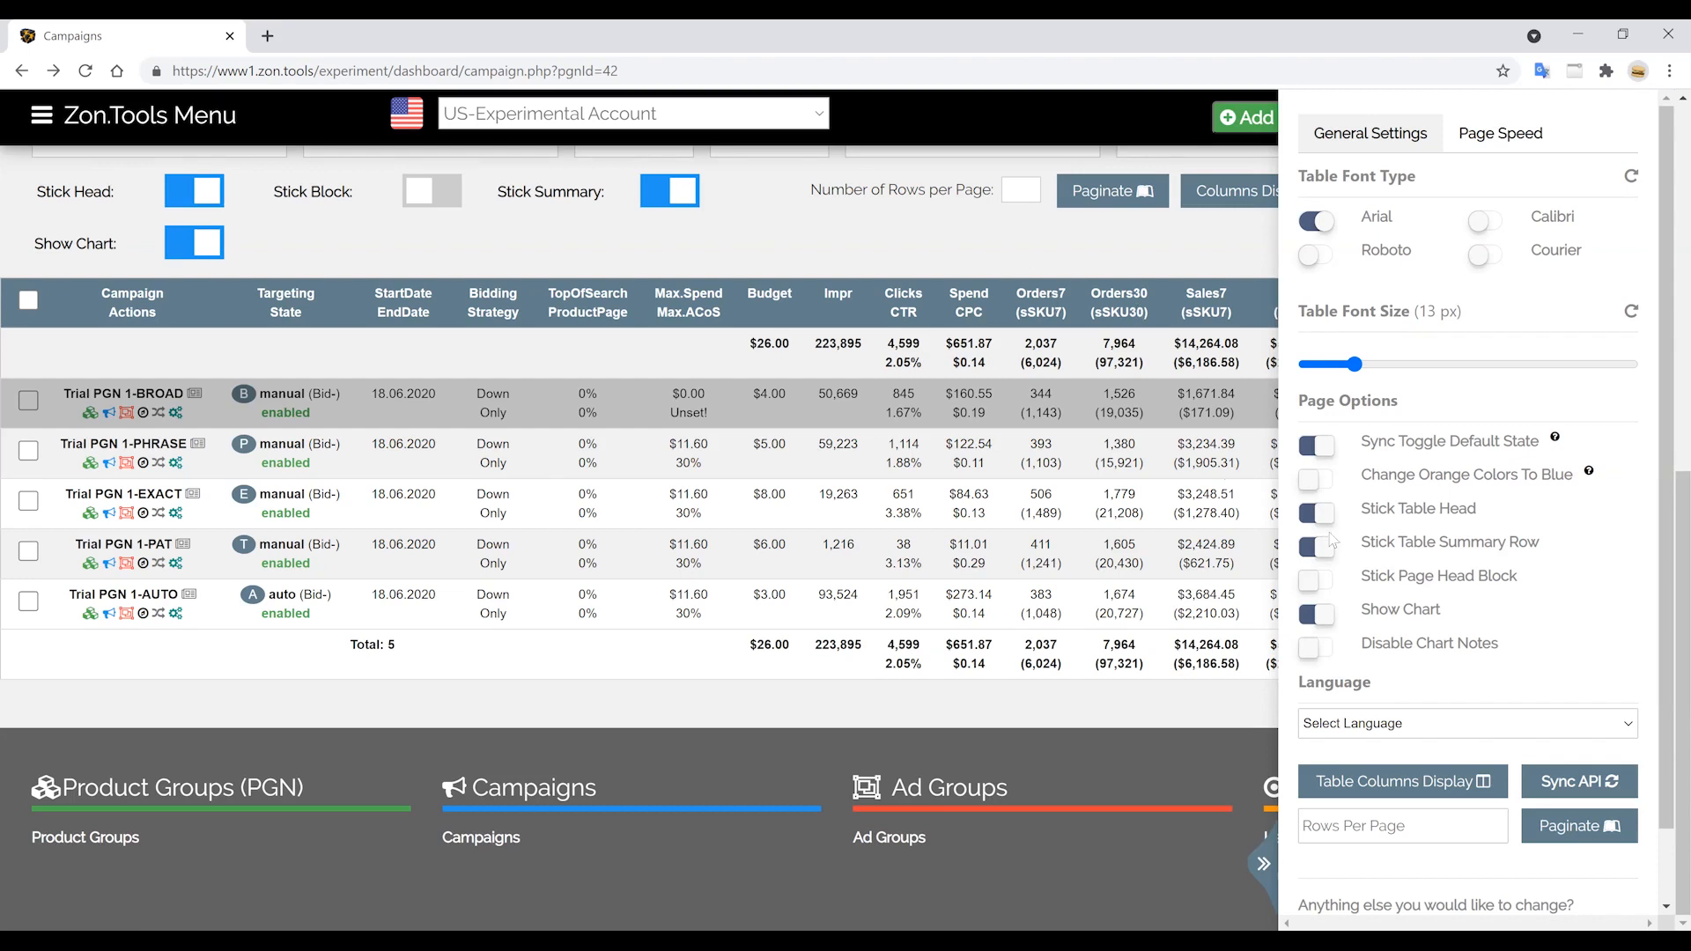
Switch the Disable Chart Notes option on and back off, and look through the list of available languages without choosing one.
click(1320, 656)
click(1323, 658)
scroll(1381, 688, down, 1)
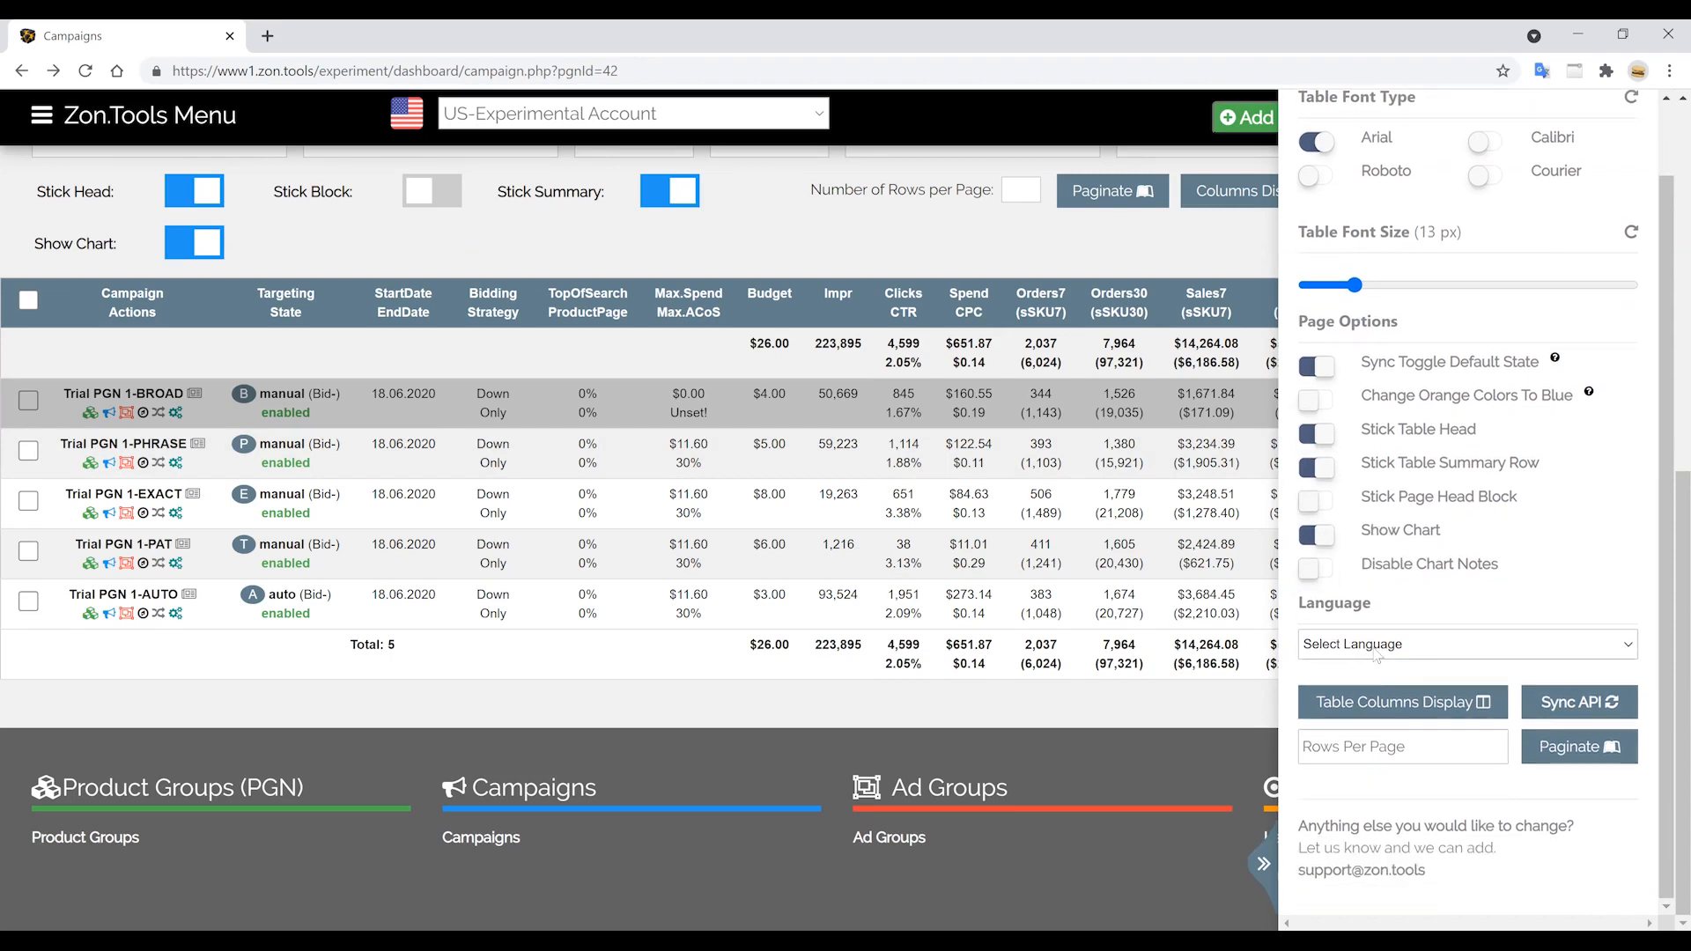
click(1391, 651)
drag(1630, 113, 1630, 213)
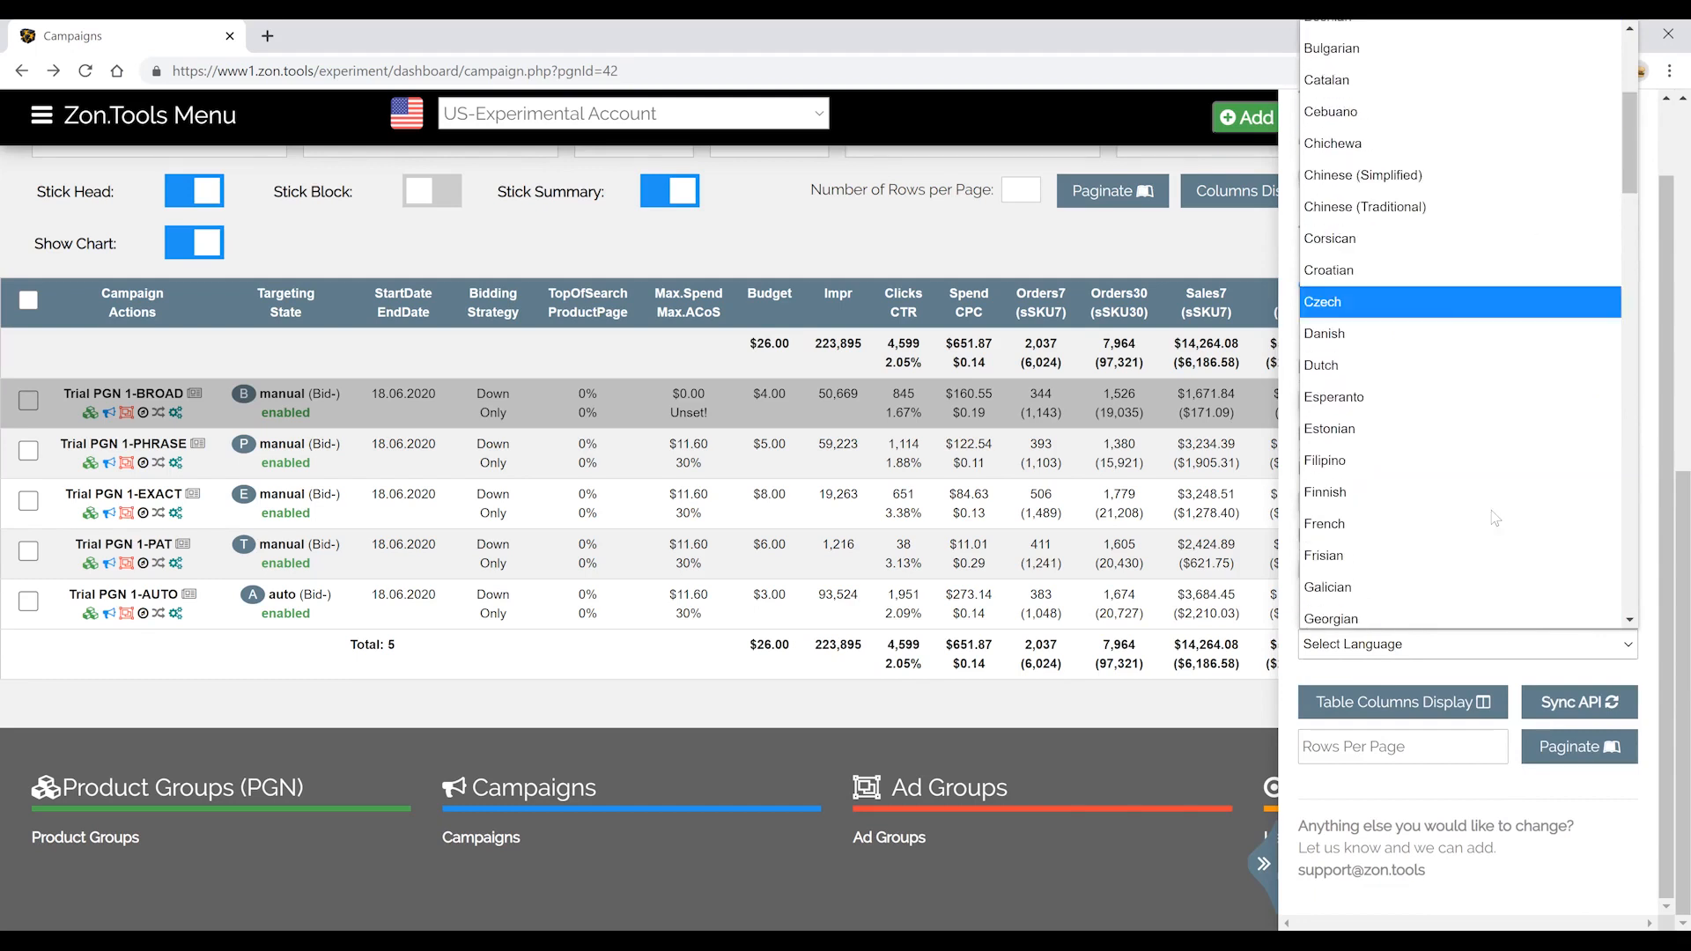
click(983, 373)
scroll(563, 417, up, 5)
scroll(969, 546, down, 3)
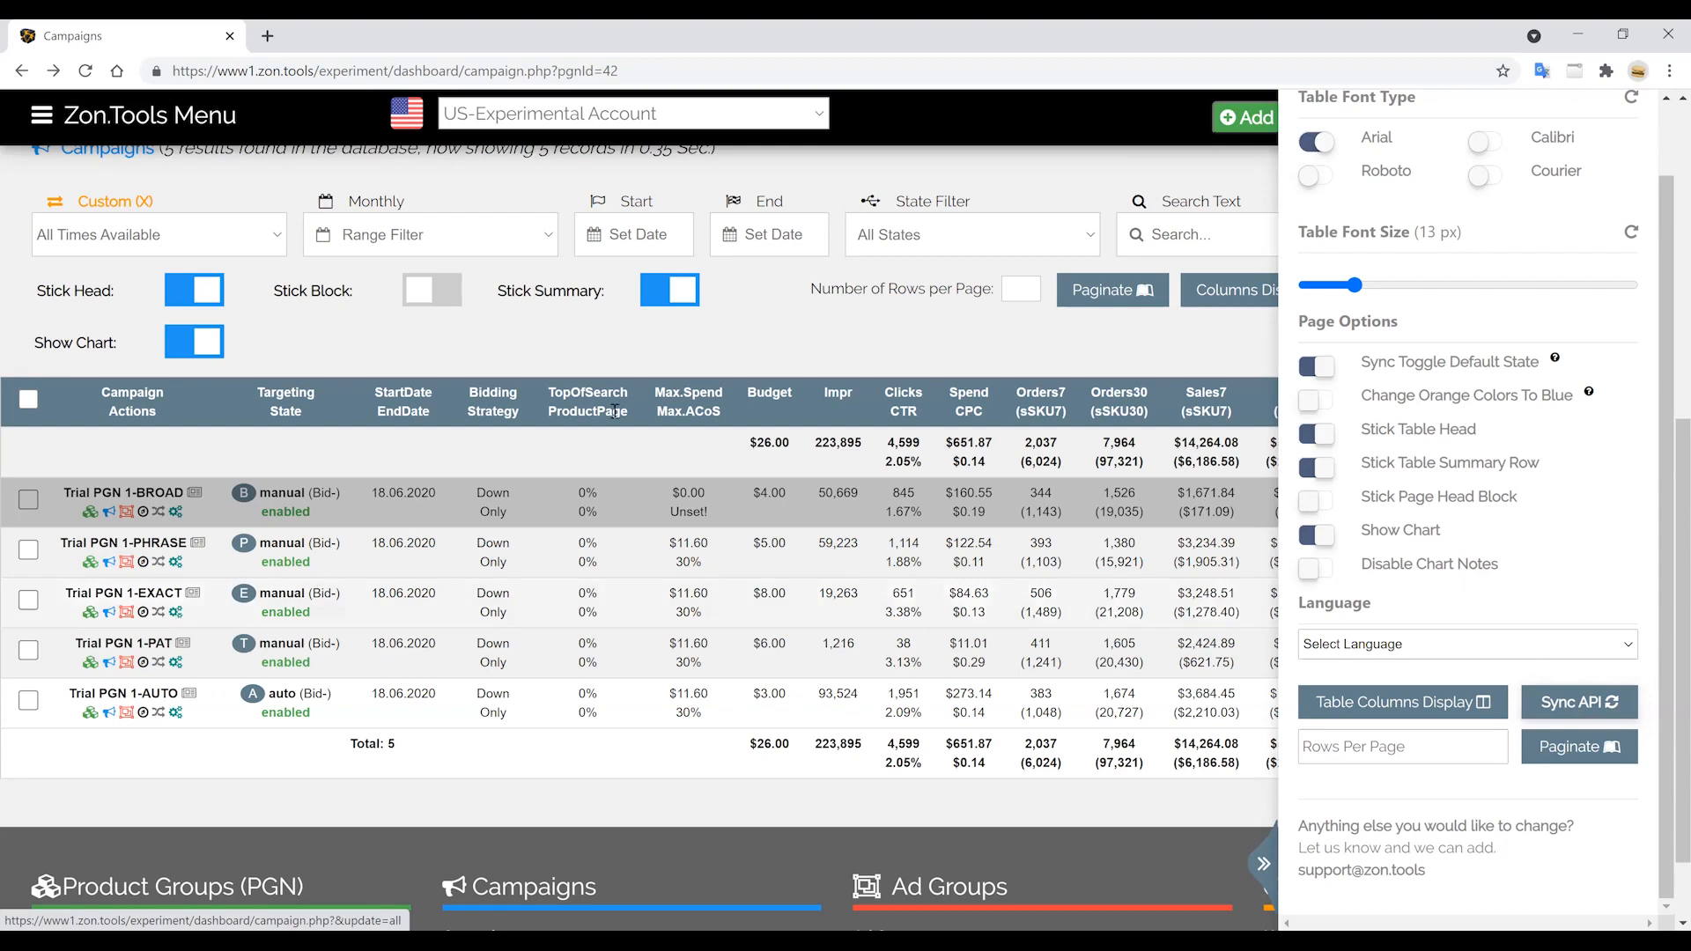
Point out the rows-per-page setting, view the Page Speed settings, and close the display settings.
click(1339, 749)
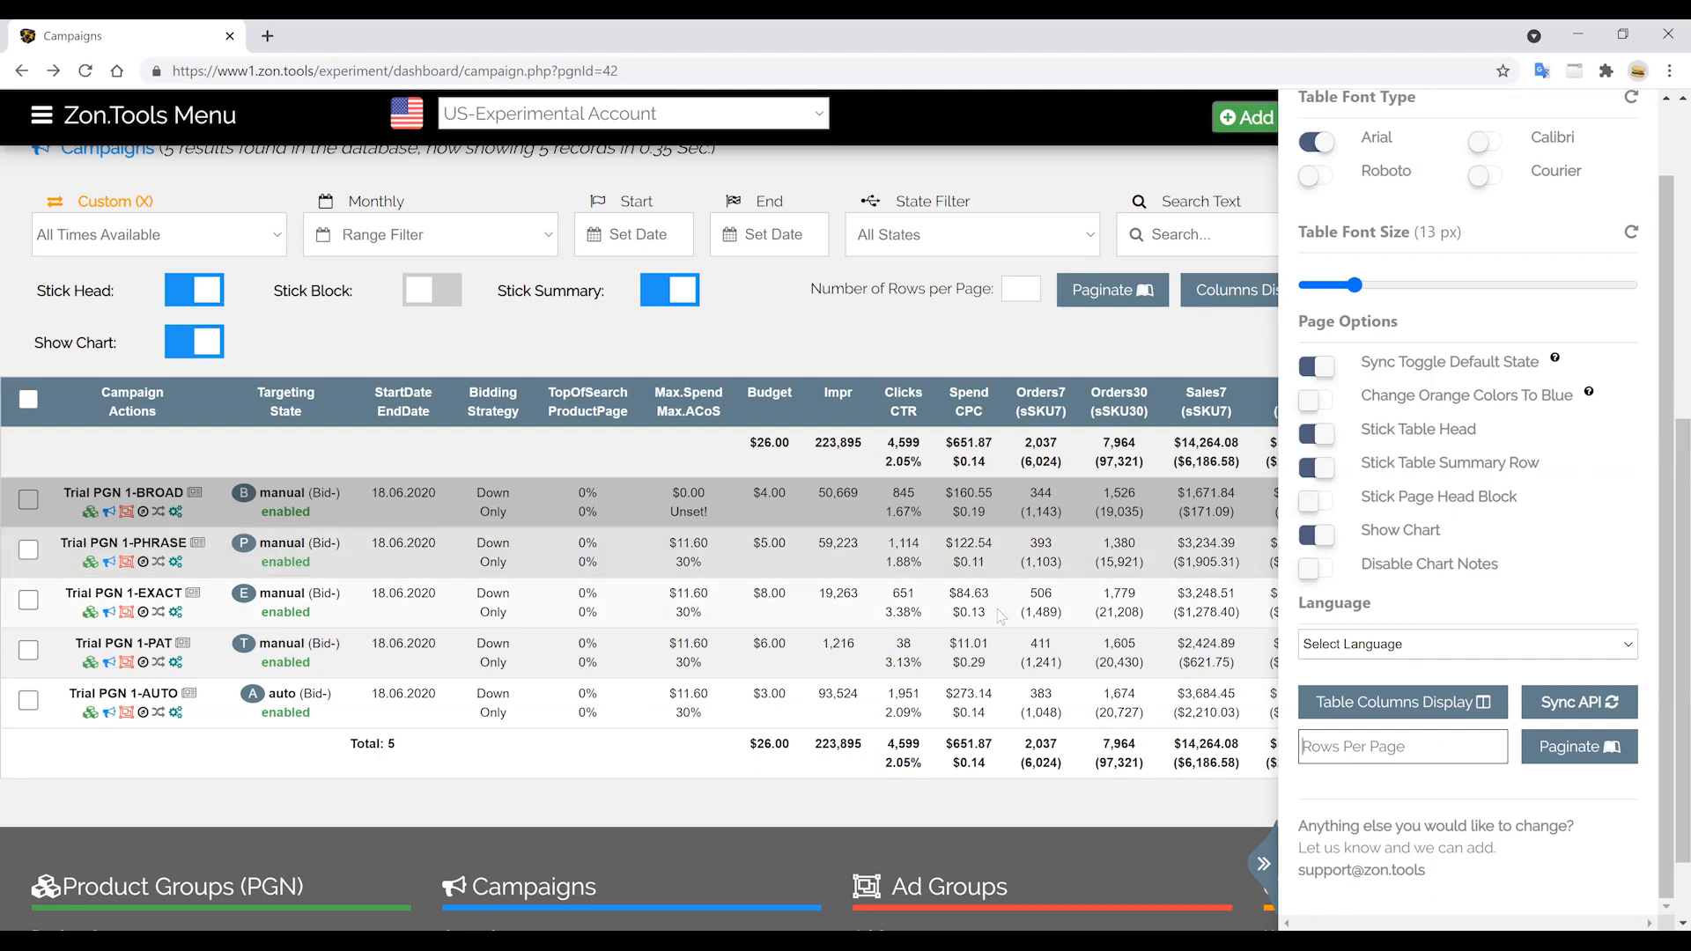
scroll(1445, 406, up, 1)
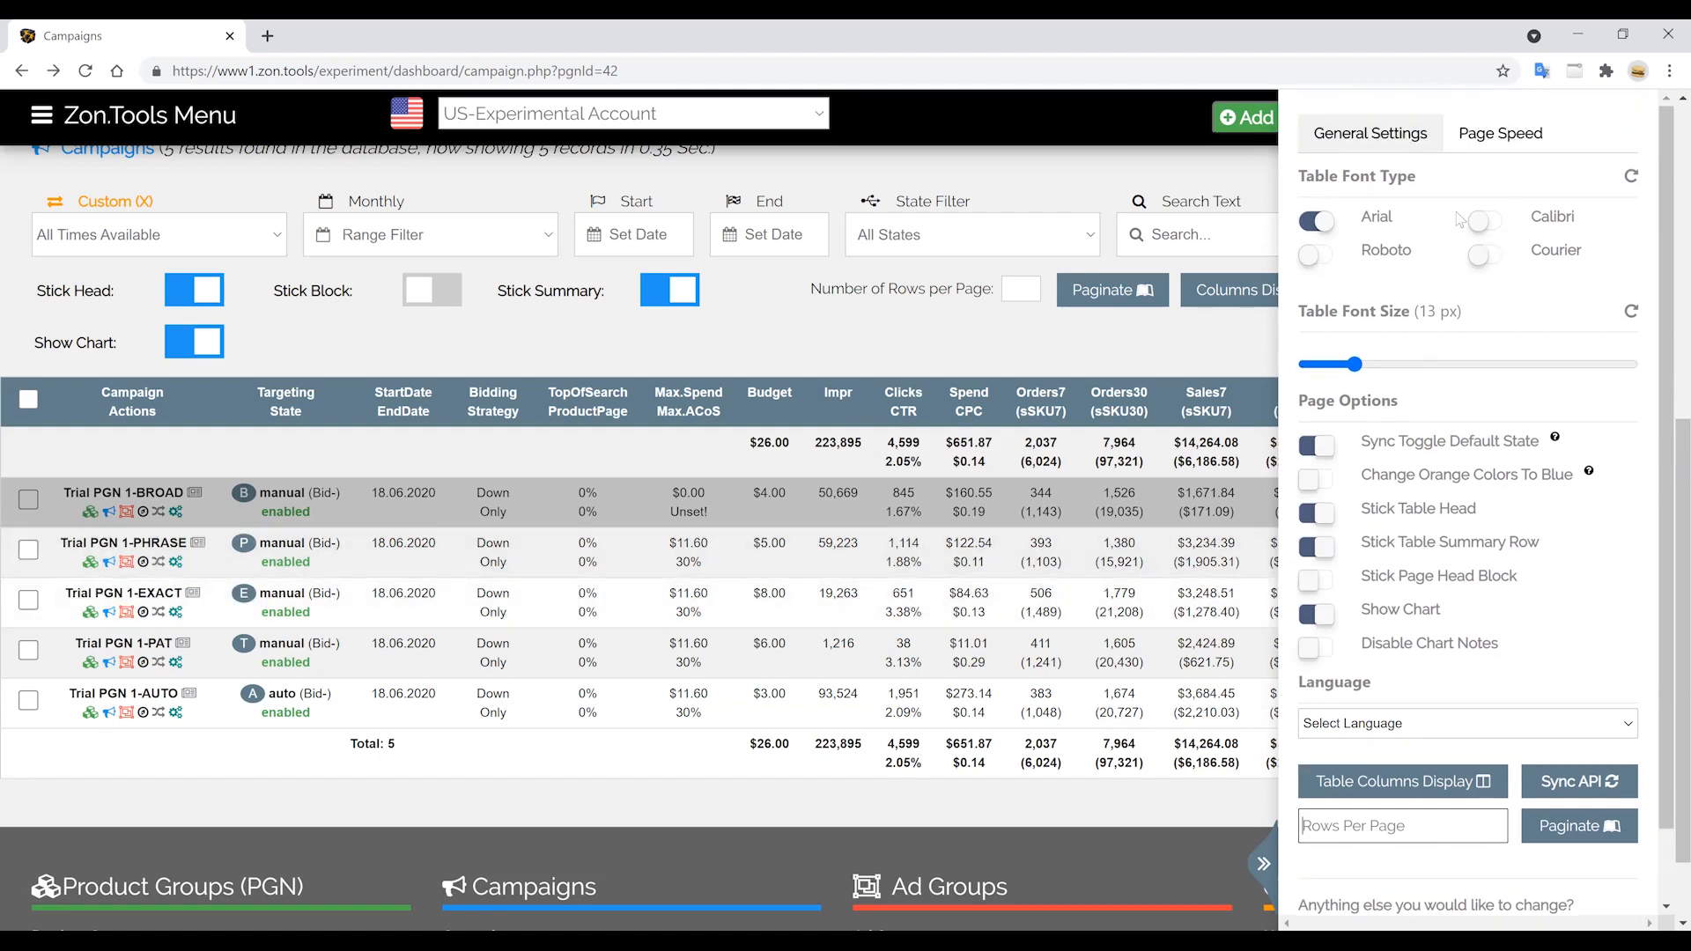
scroll(1488, 141, up, 1)
click(1497, 138)
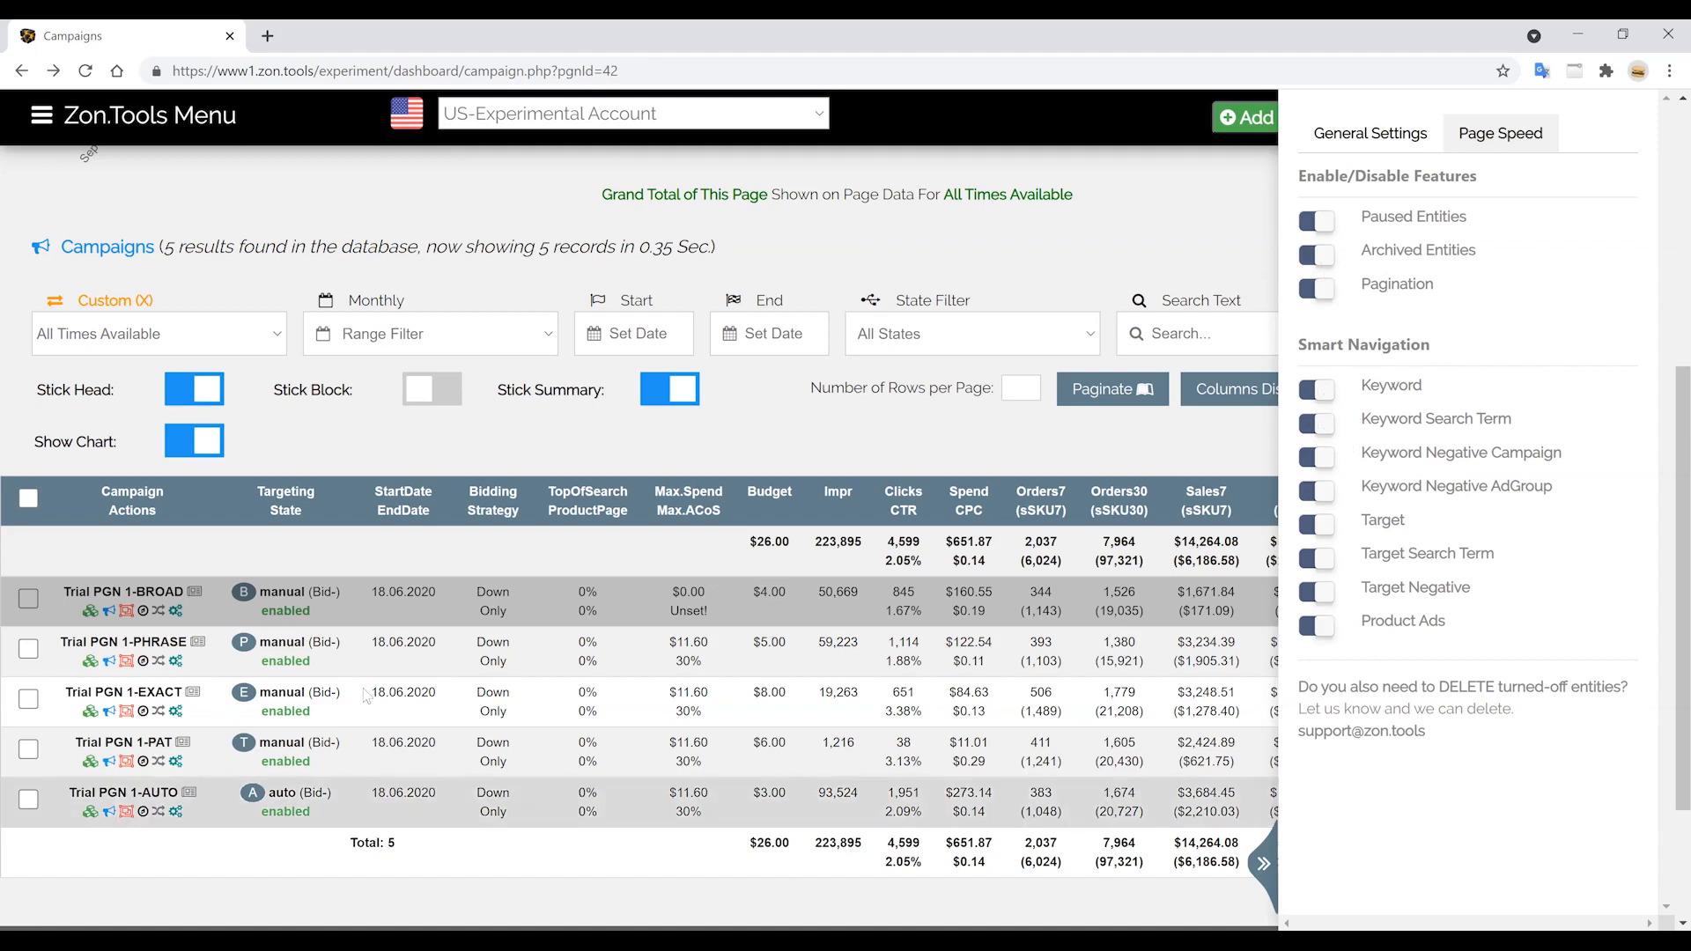
click(1240, 225)
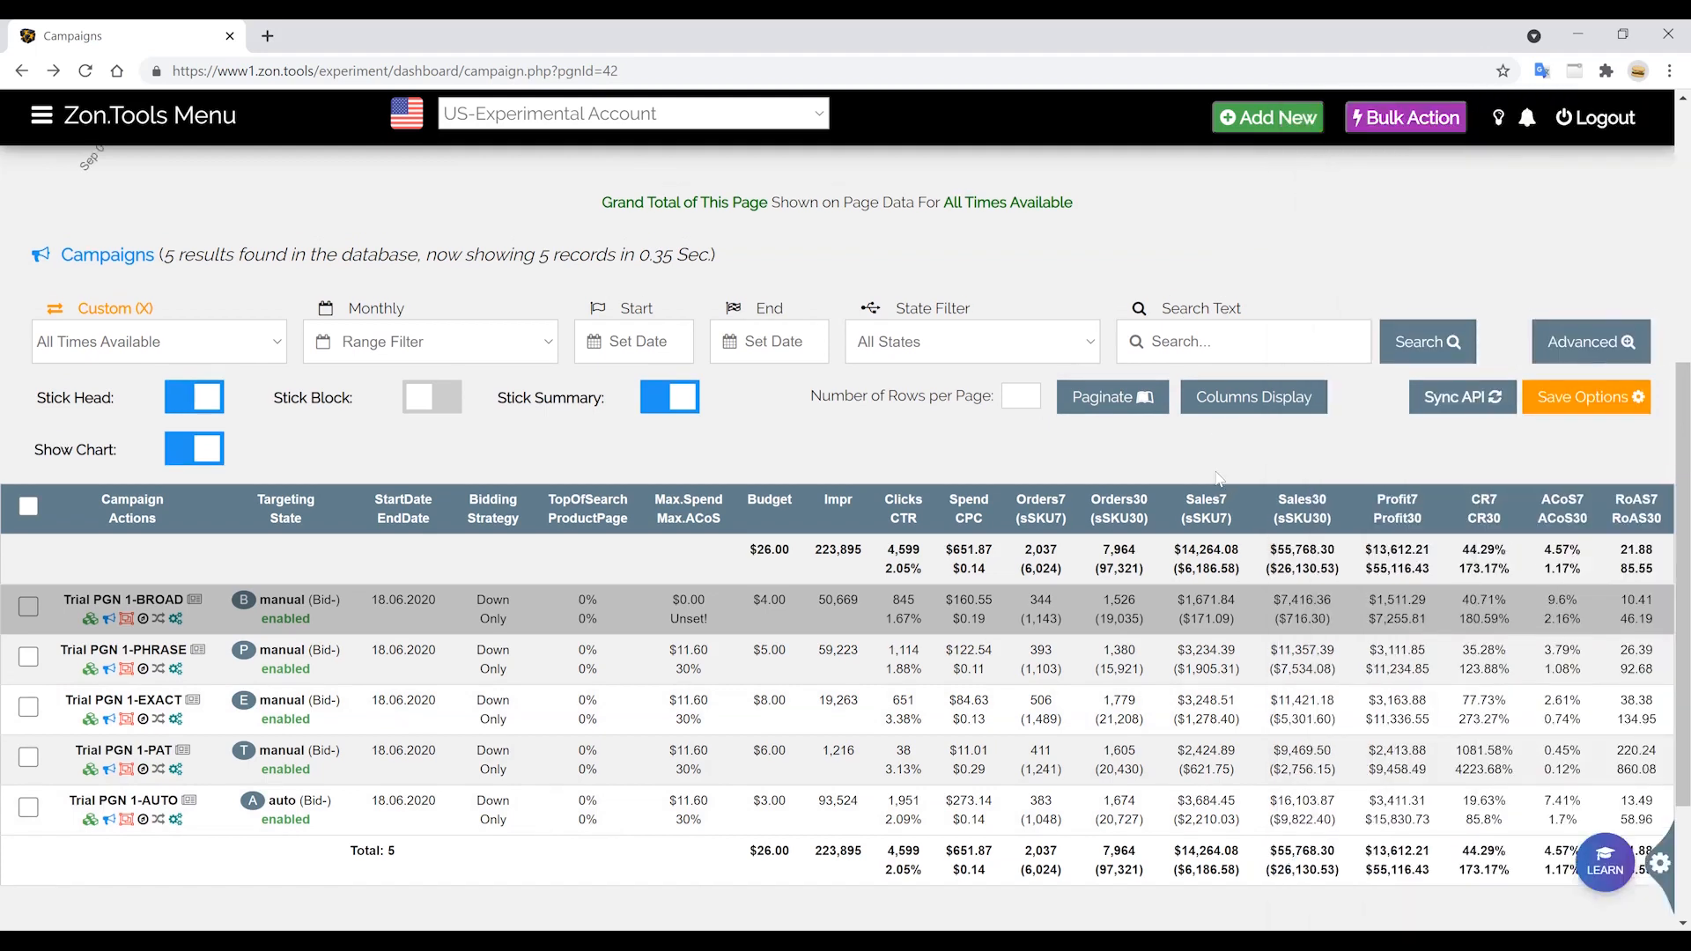
From the learning topics, open the Navigating Zon.Tools guide and start its Main Menu part.
scroll(1226, 475, up, 5)
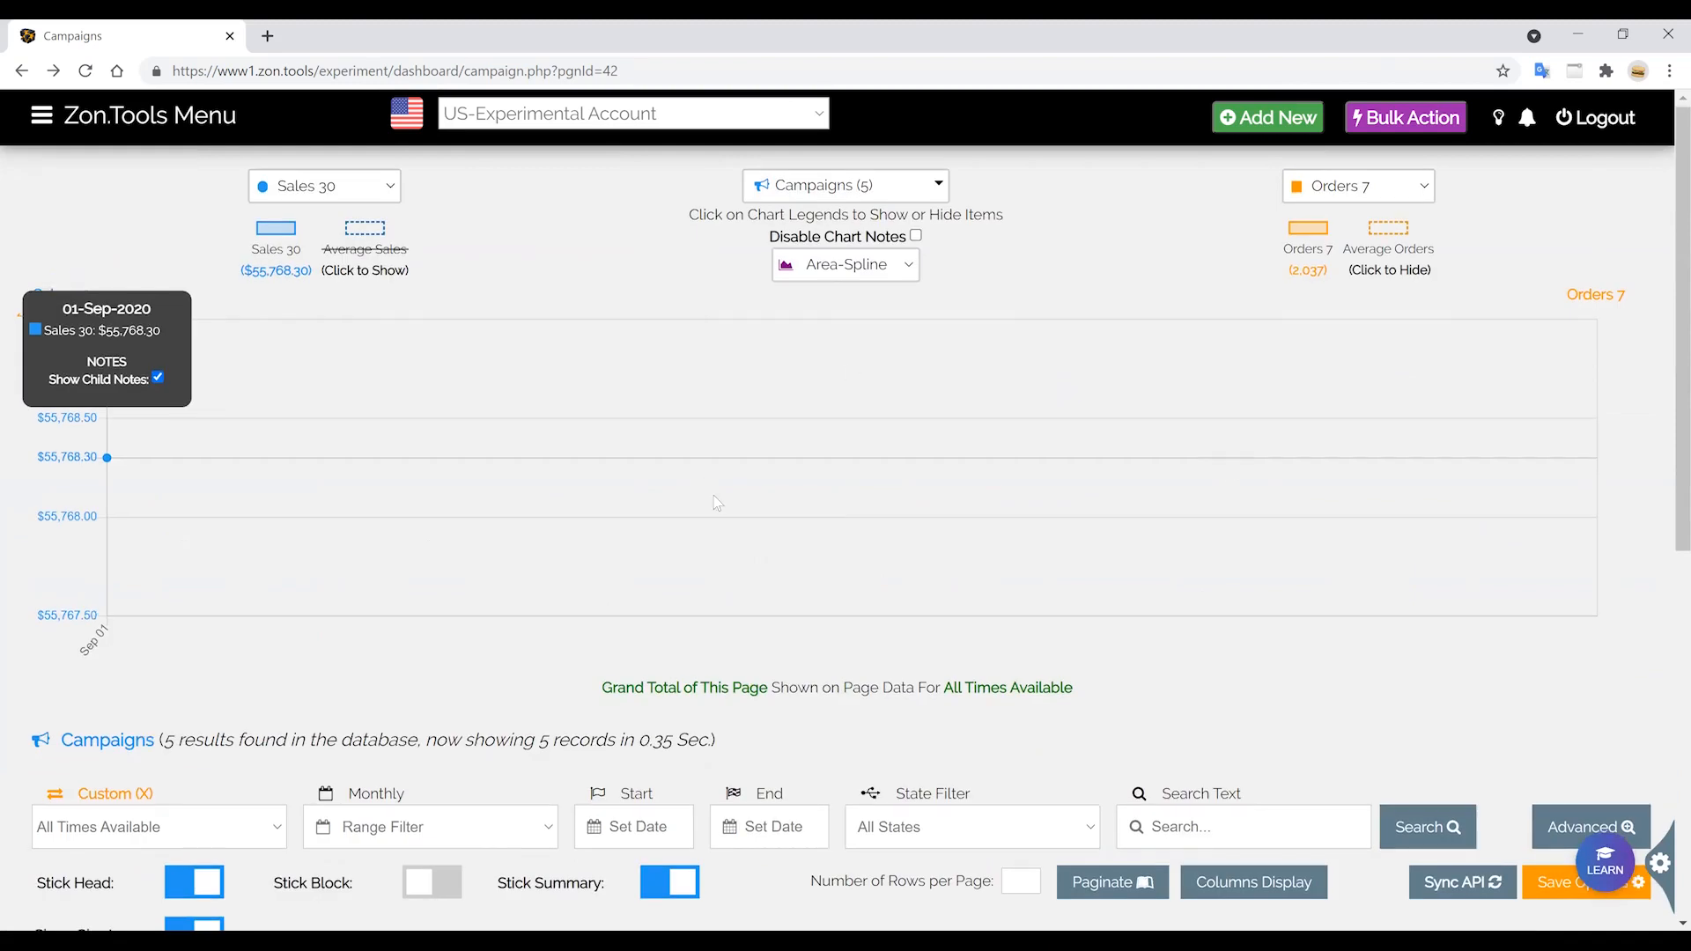
scroll(731, 488, down, 4)
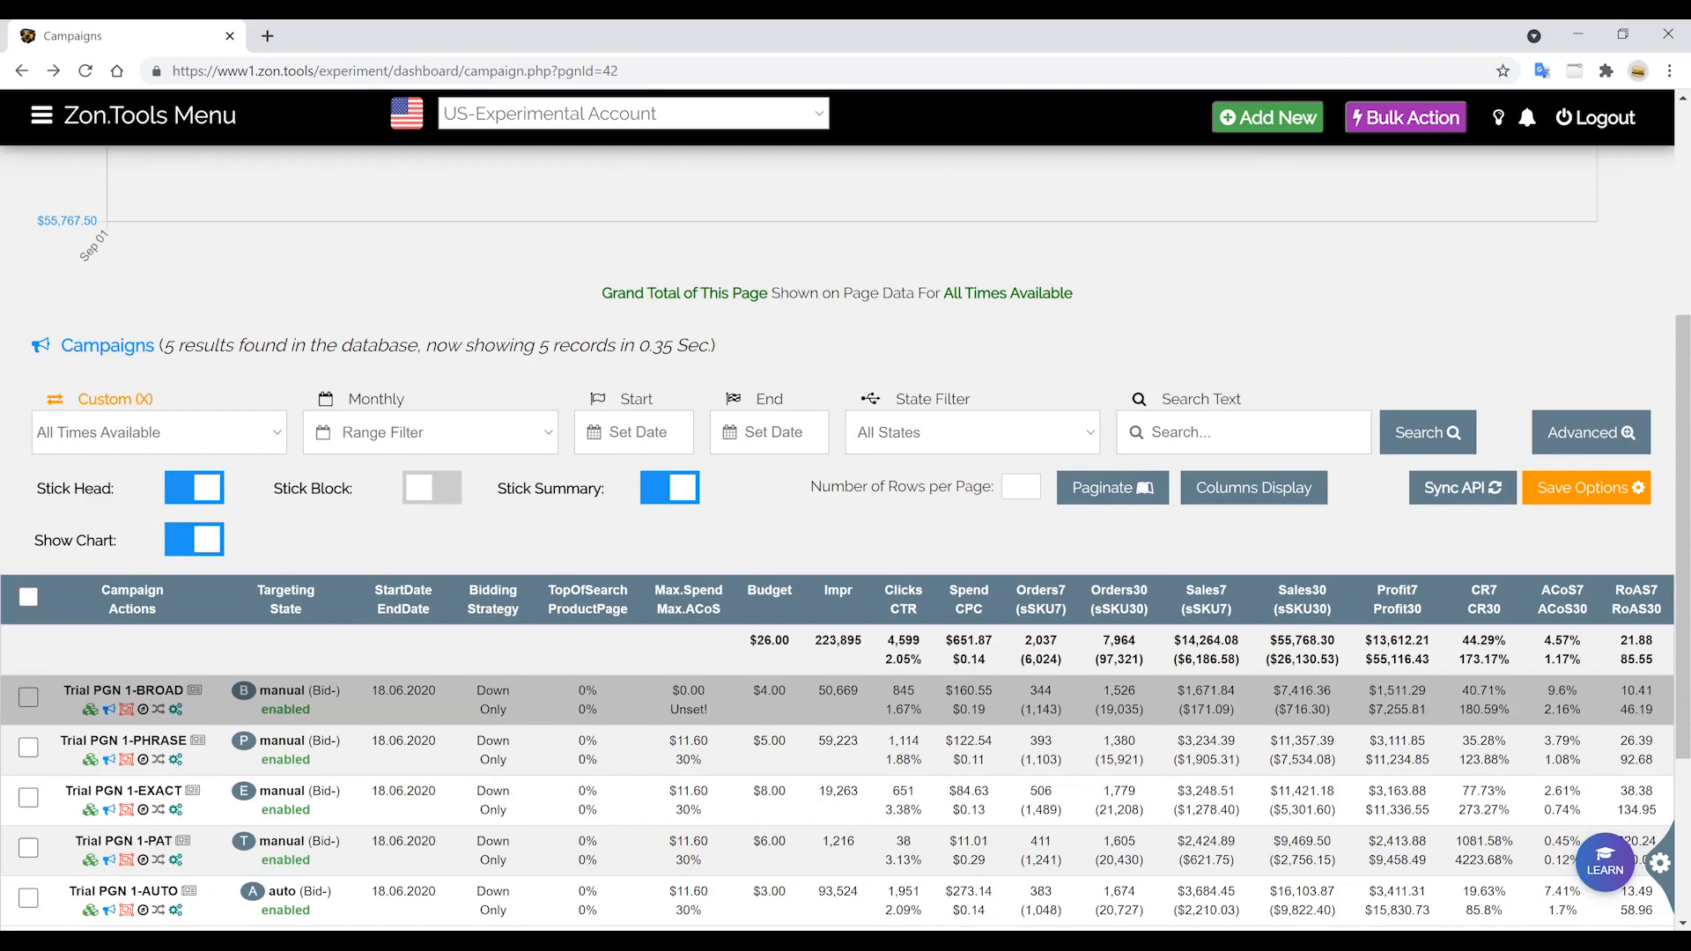
scroll(1347, 649, down, 3)
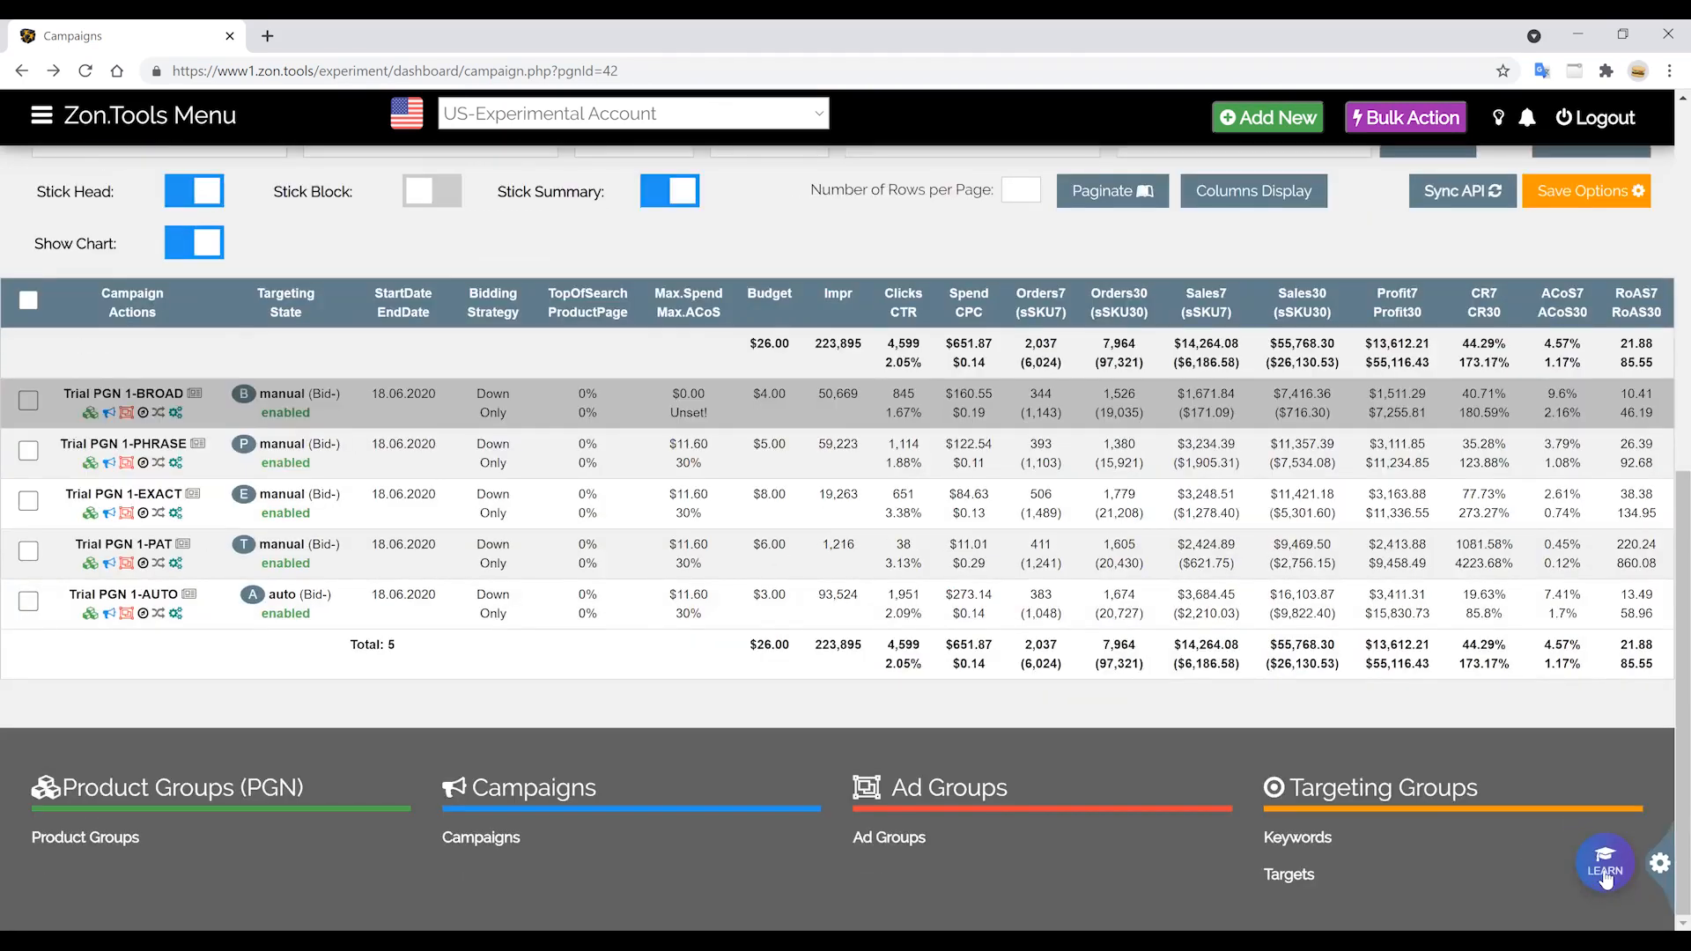
click(1603, 867)
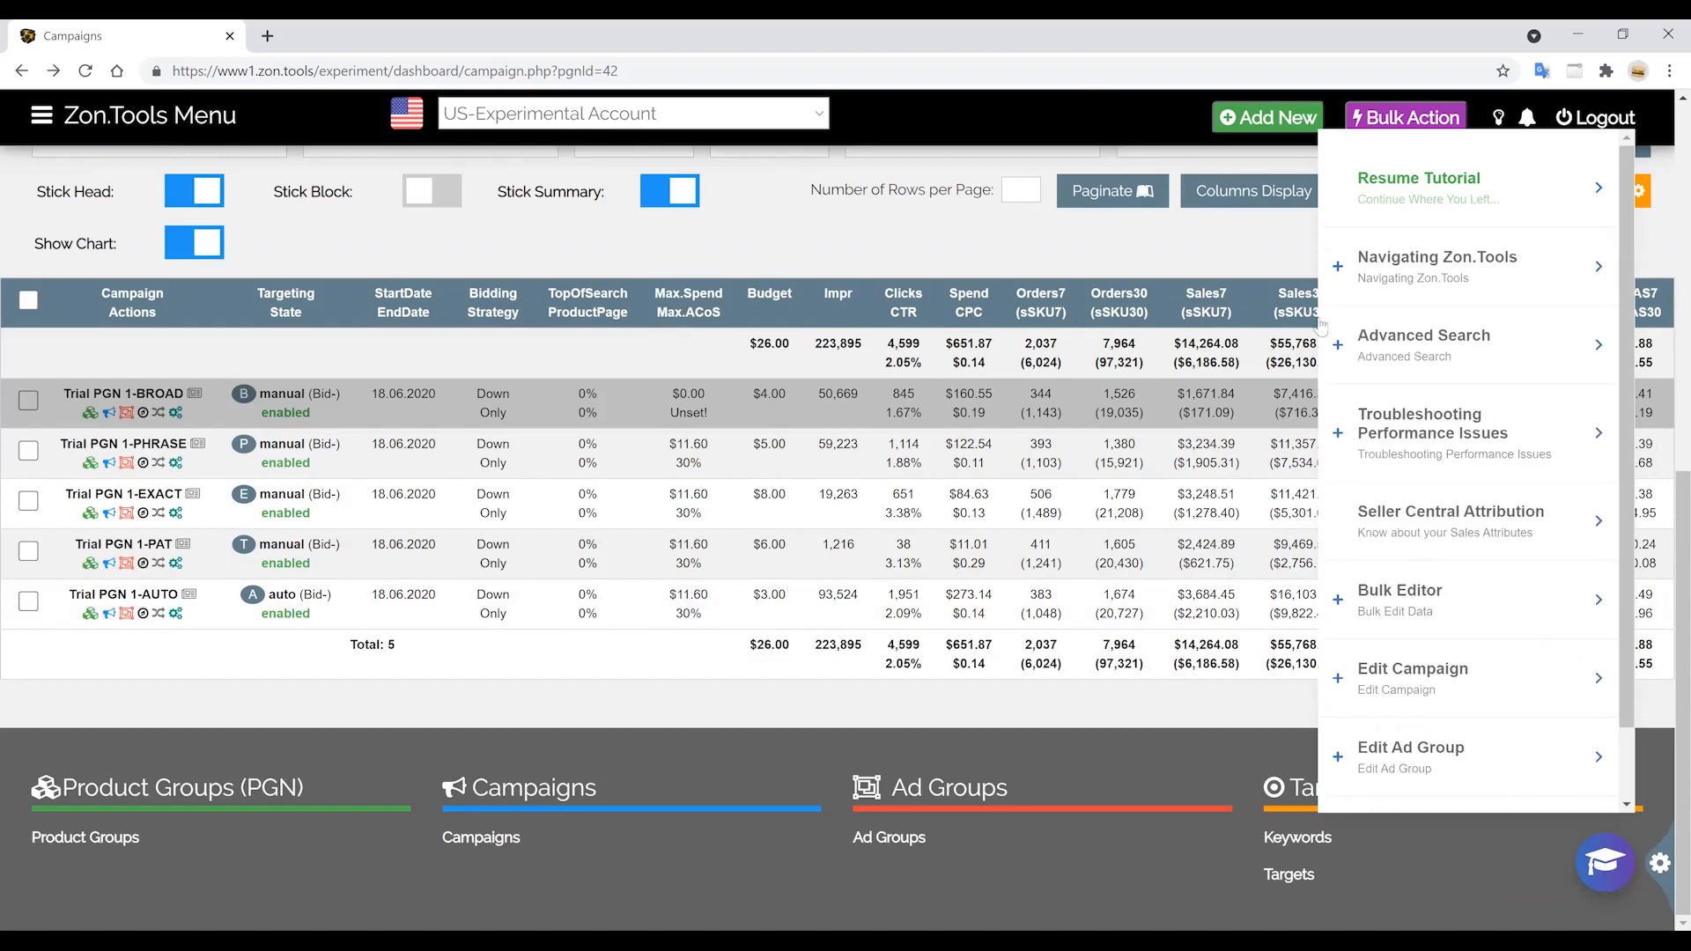
click(1354, 264)
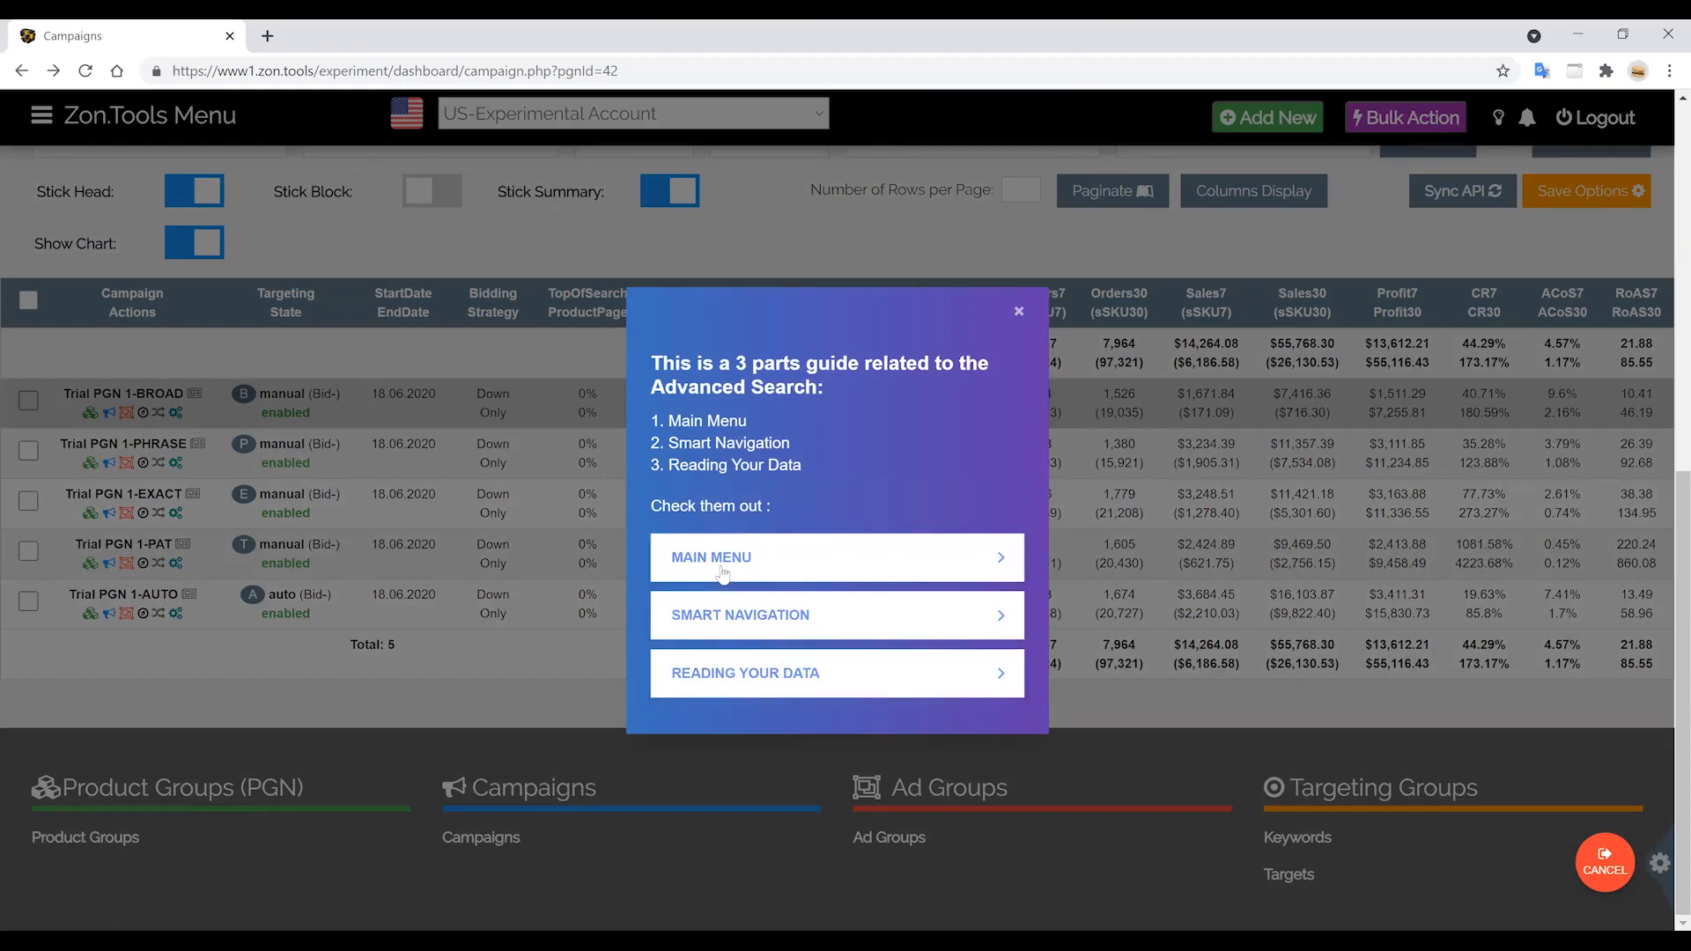
click(765, 559)
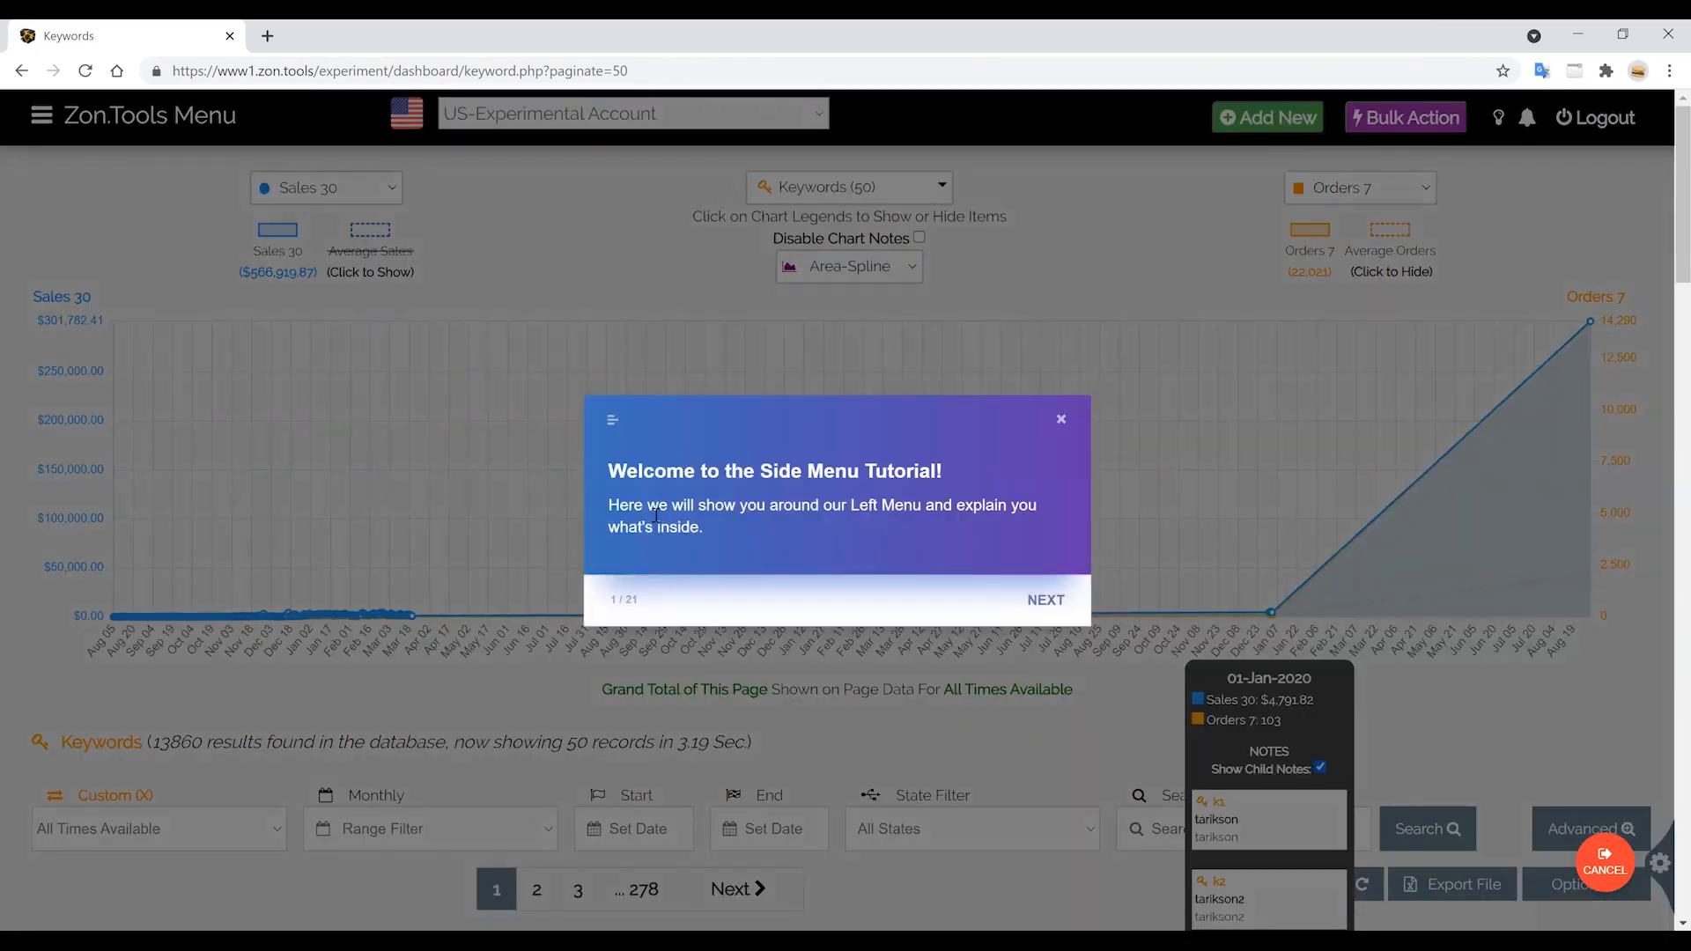
Go through the Side Menu Tutorial from the welcome page to the Customer Search Terms page, opening the side menu when asked, and cancel it.
click(1051, 602)
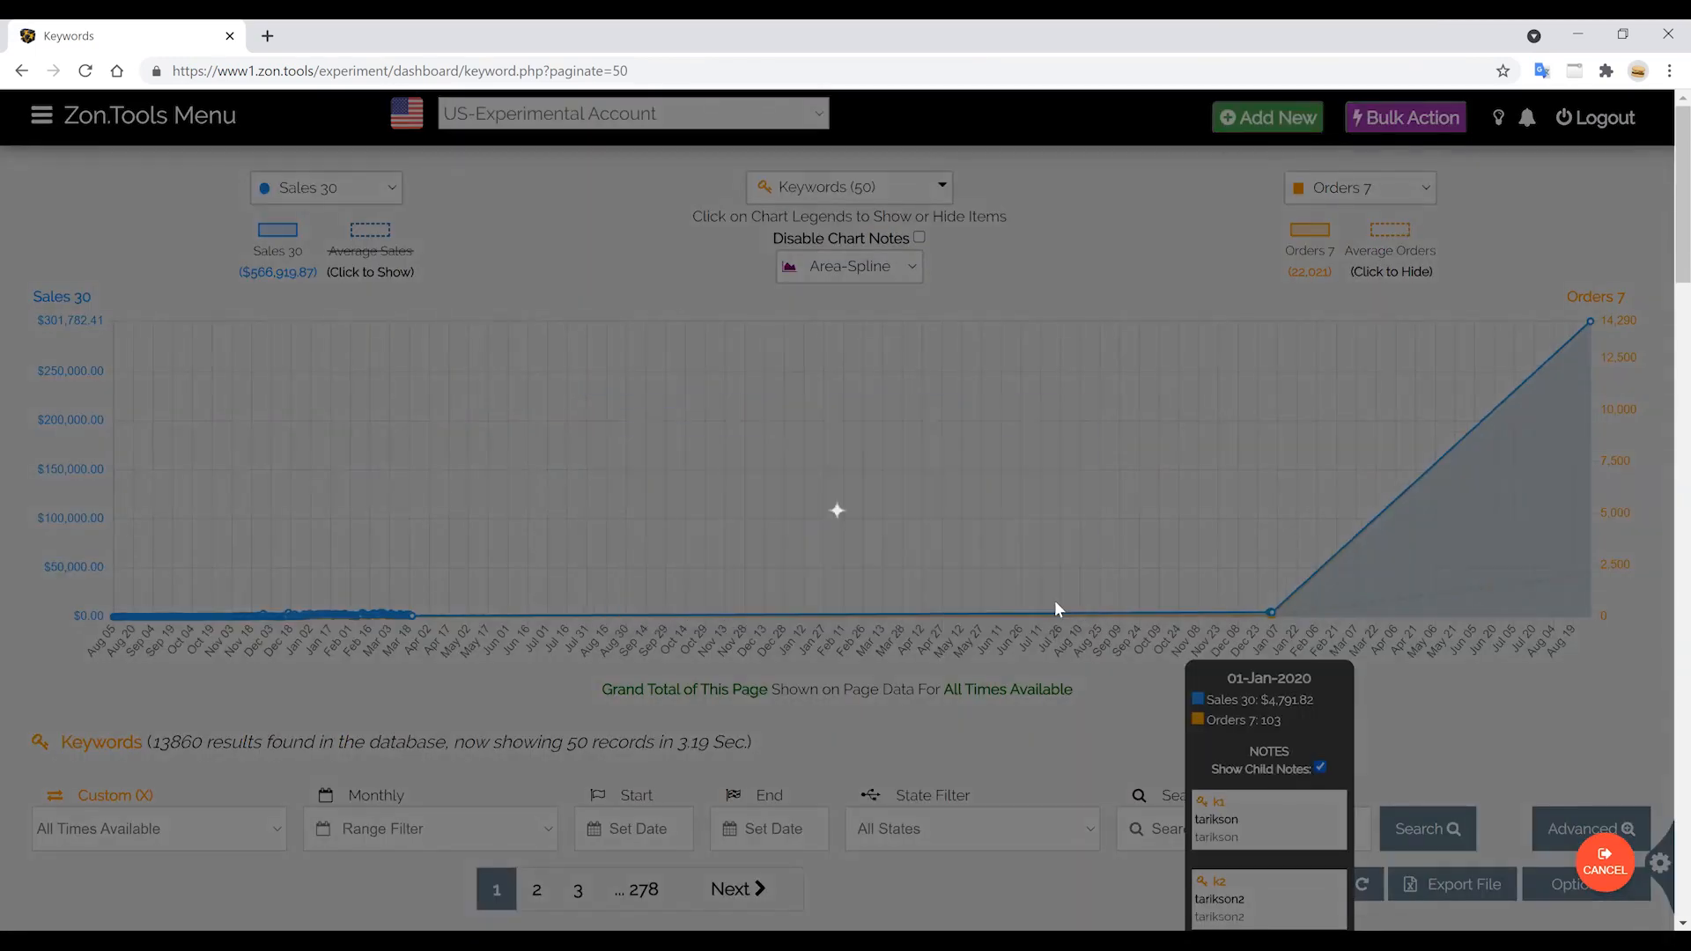
click(42, 116)
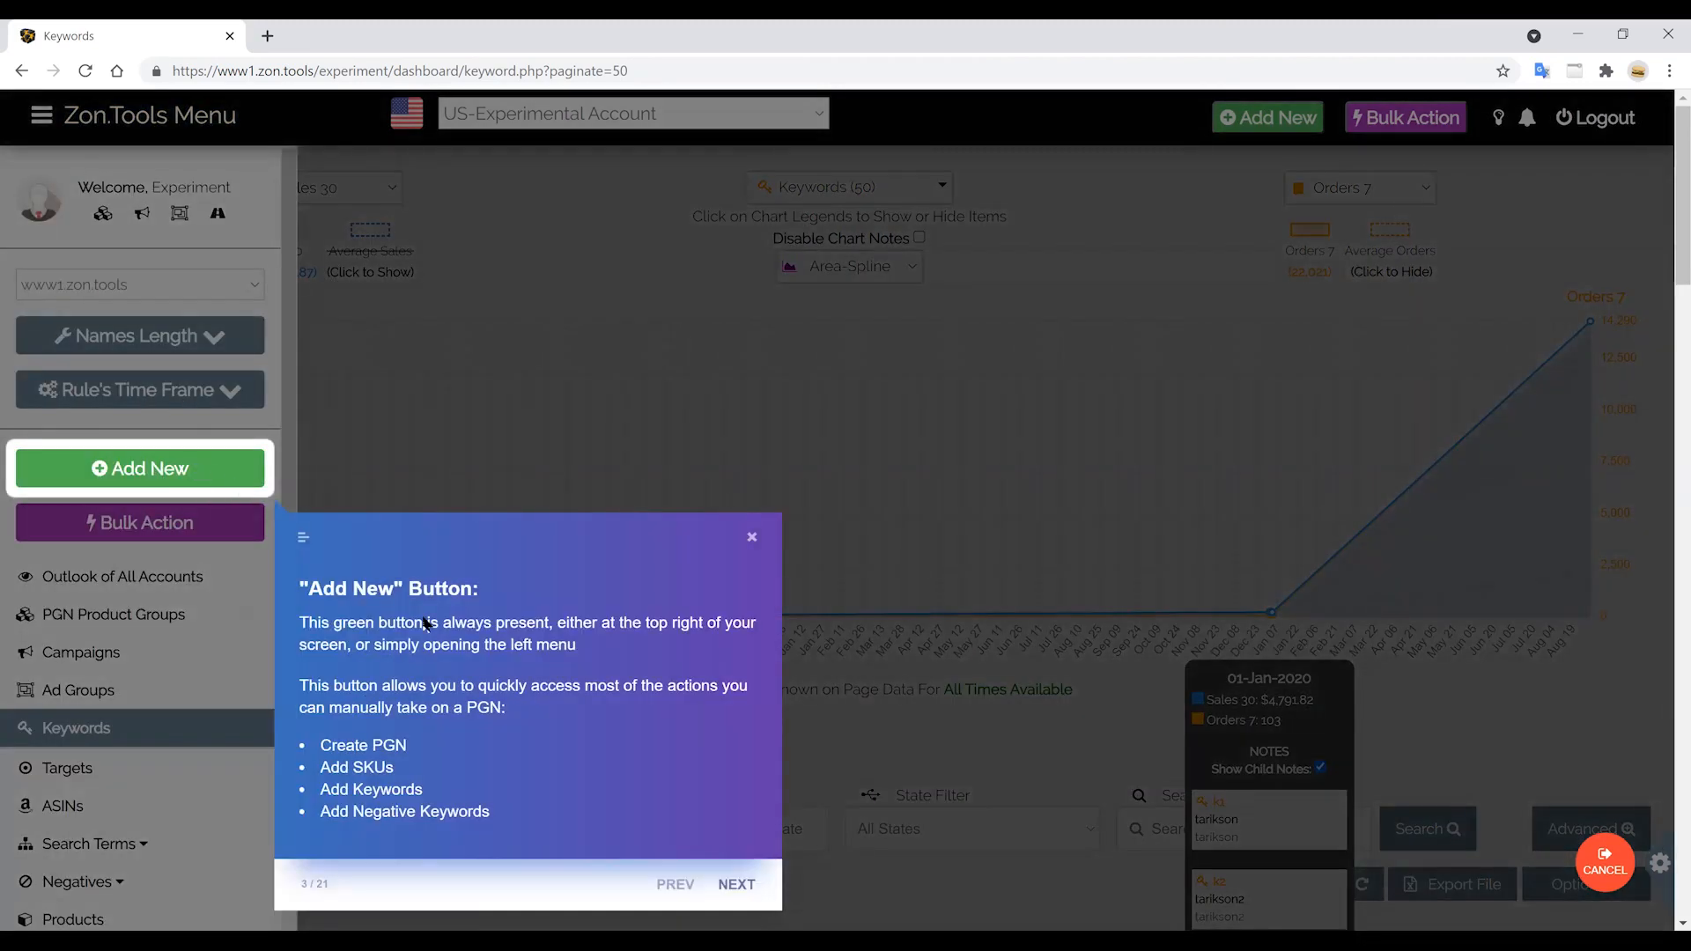
click(734, 884)
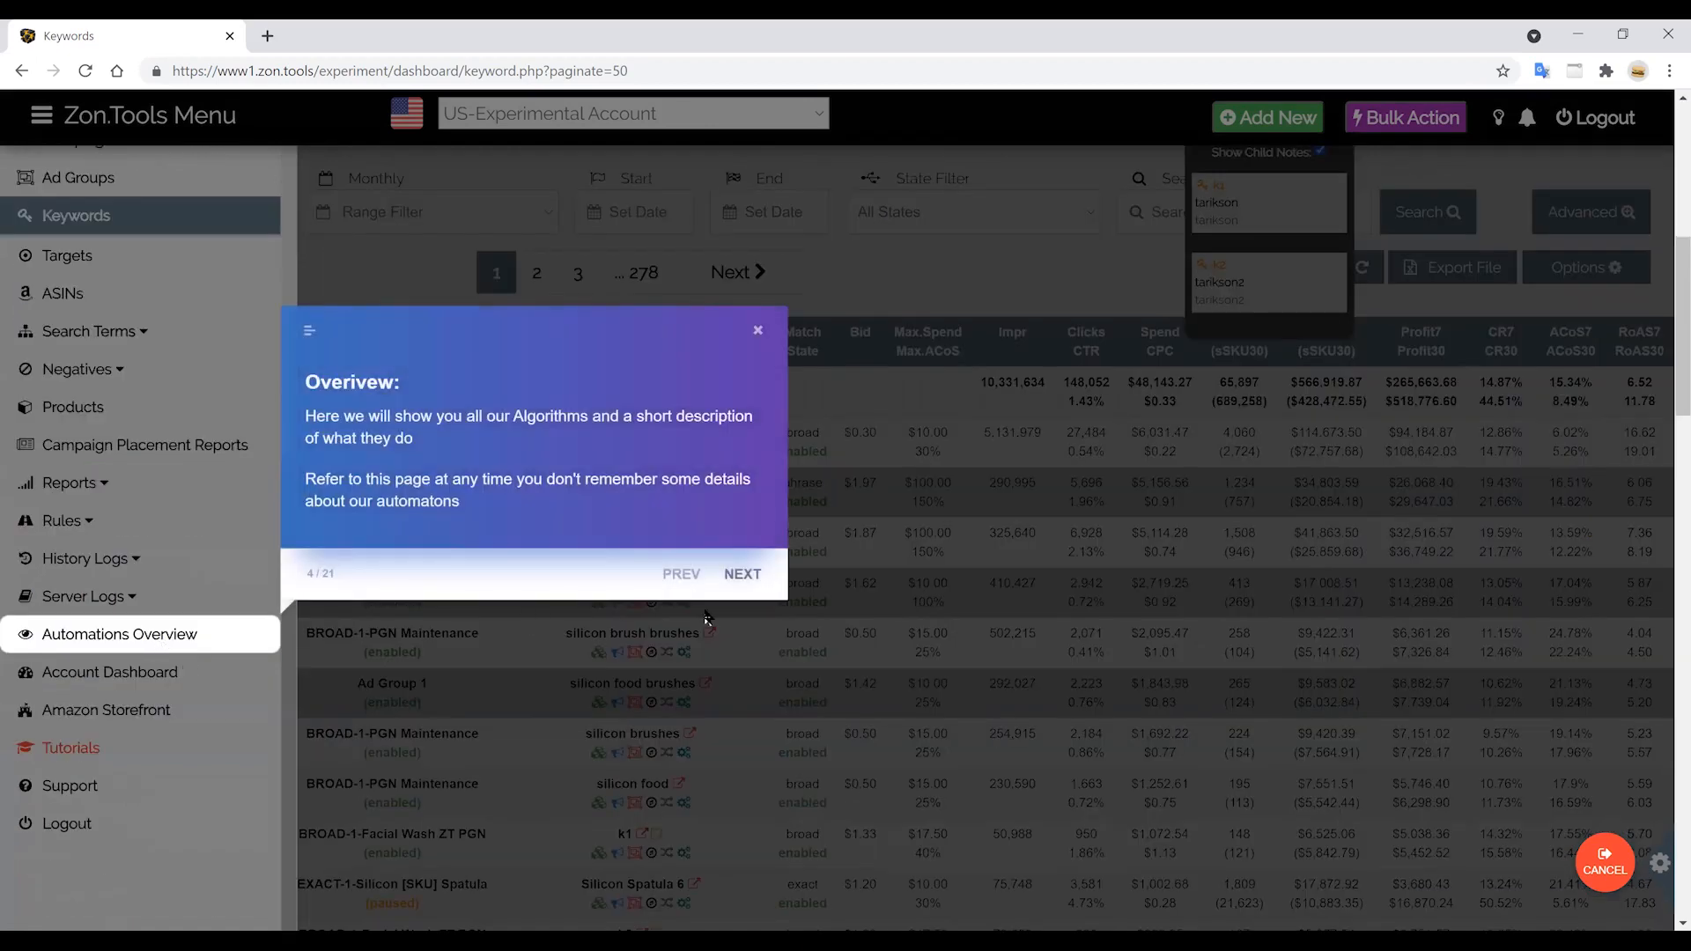
click(743, 574)
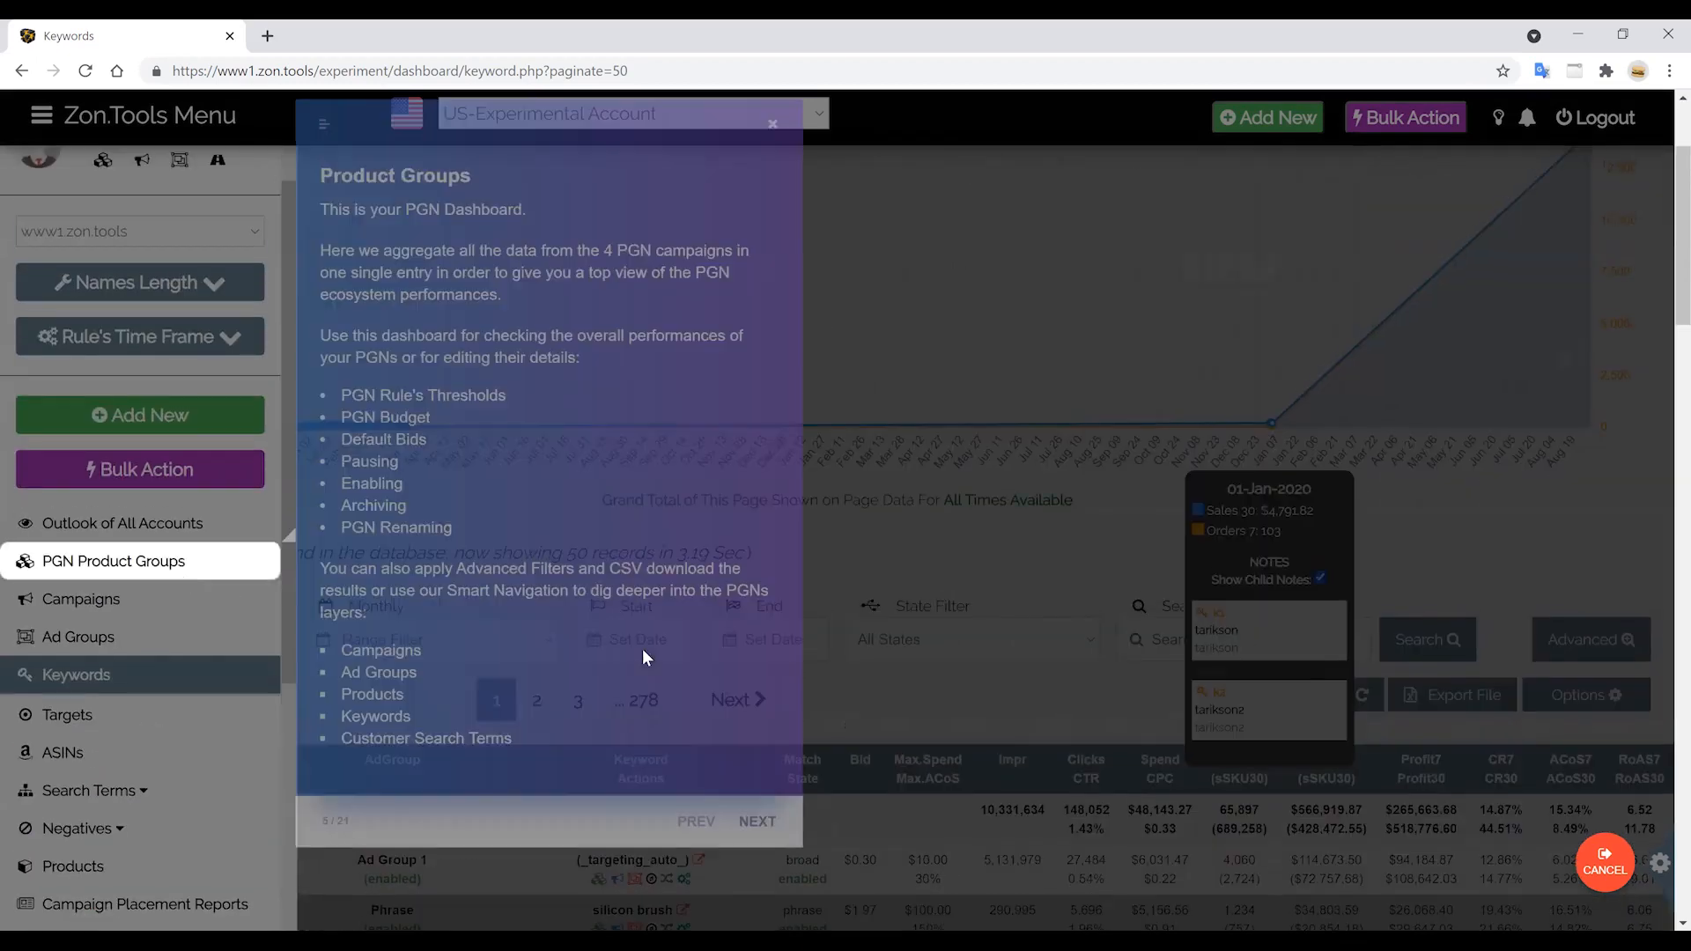
click(752, 812)
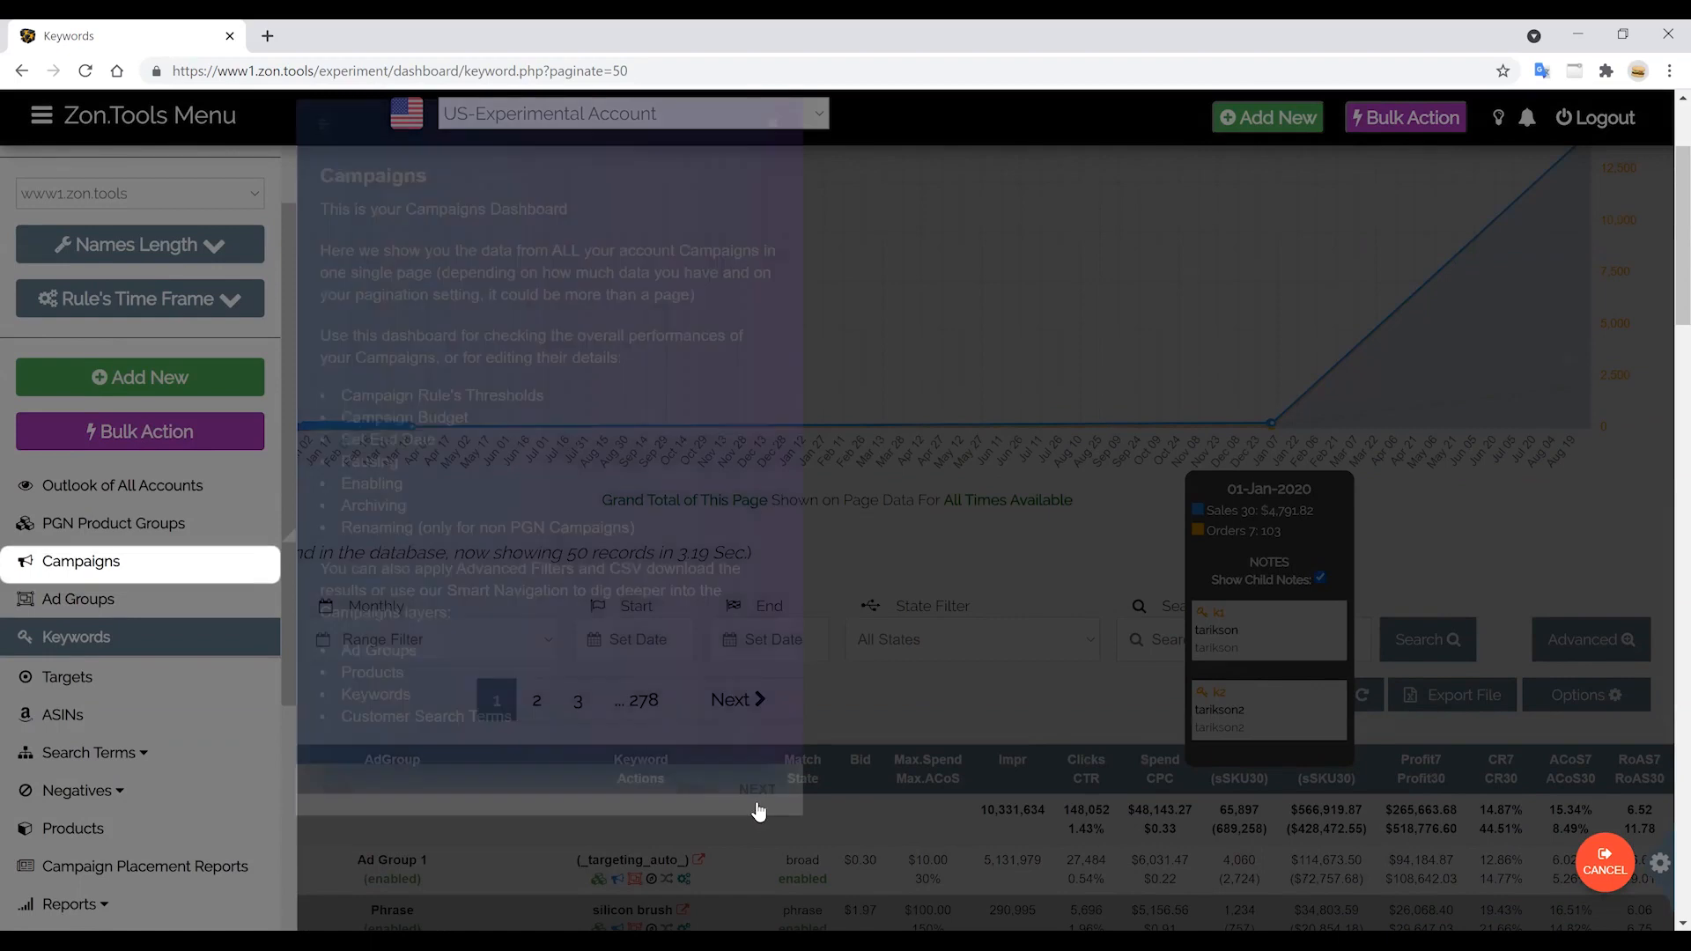
click(759, 786)
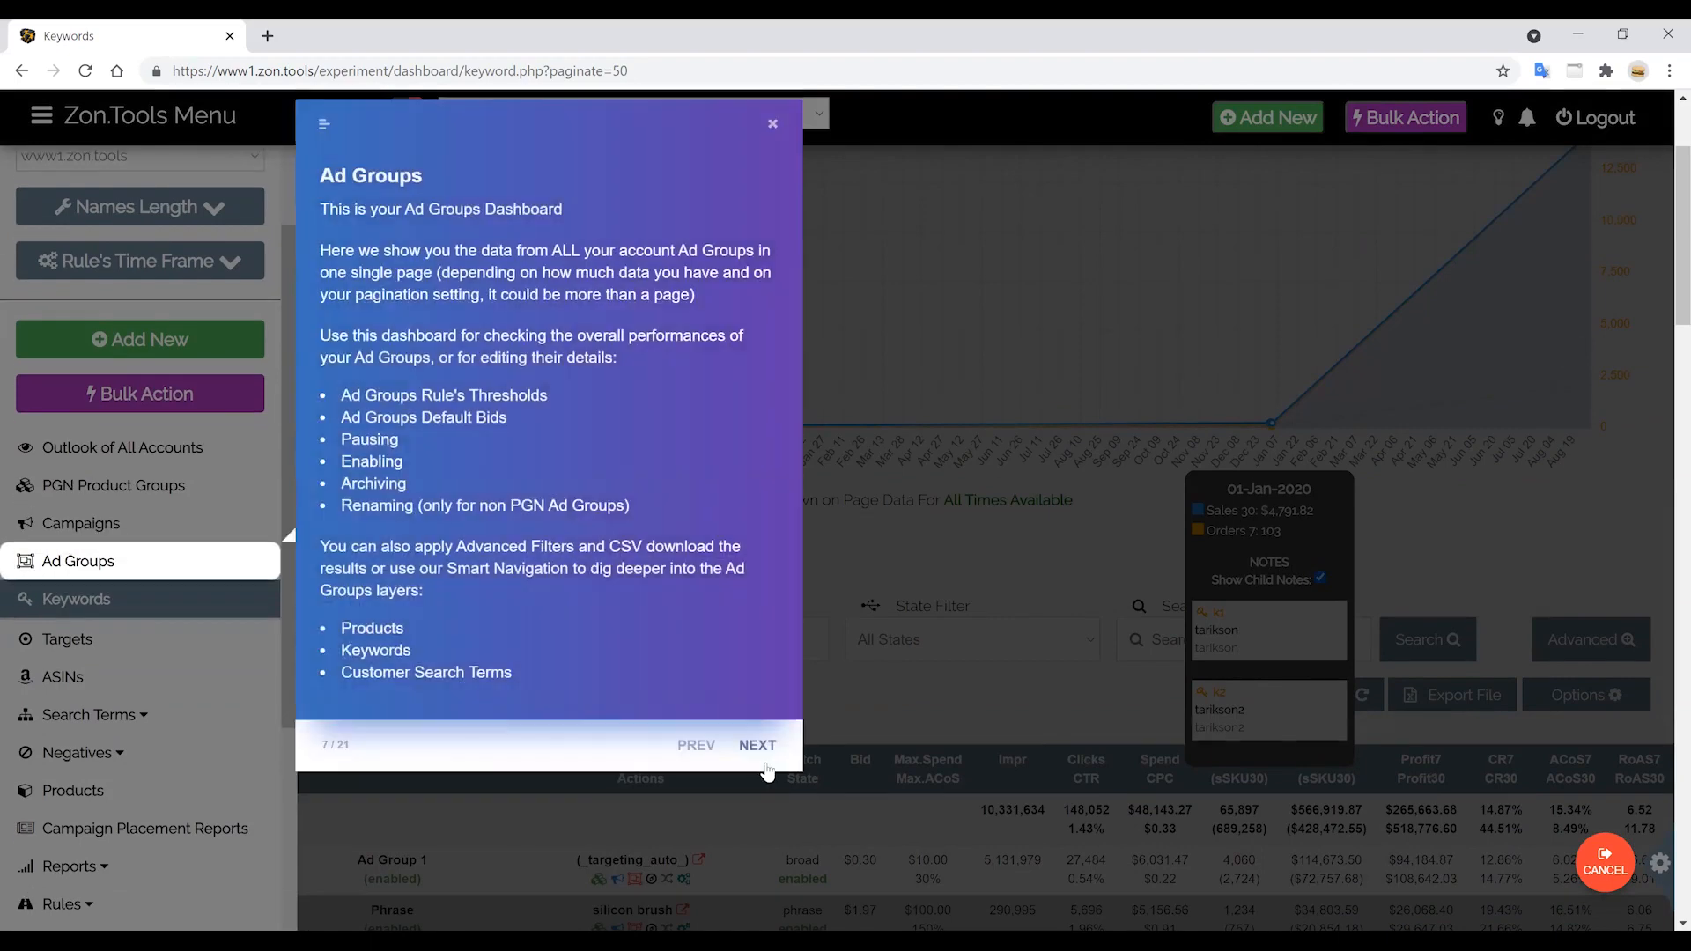
click(762, 748)
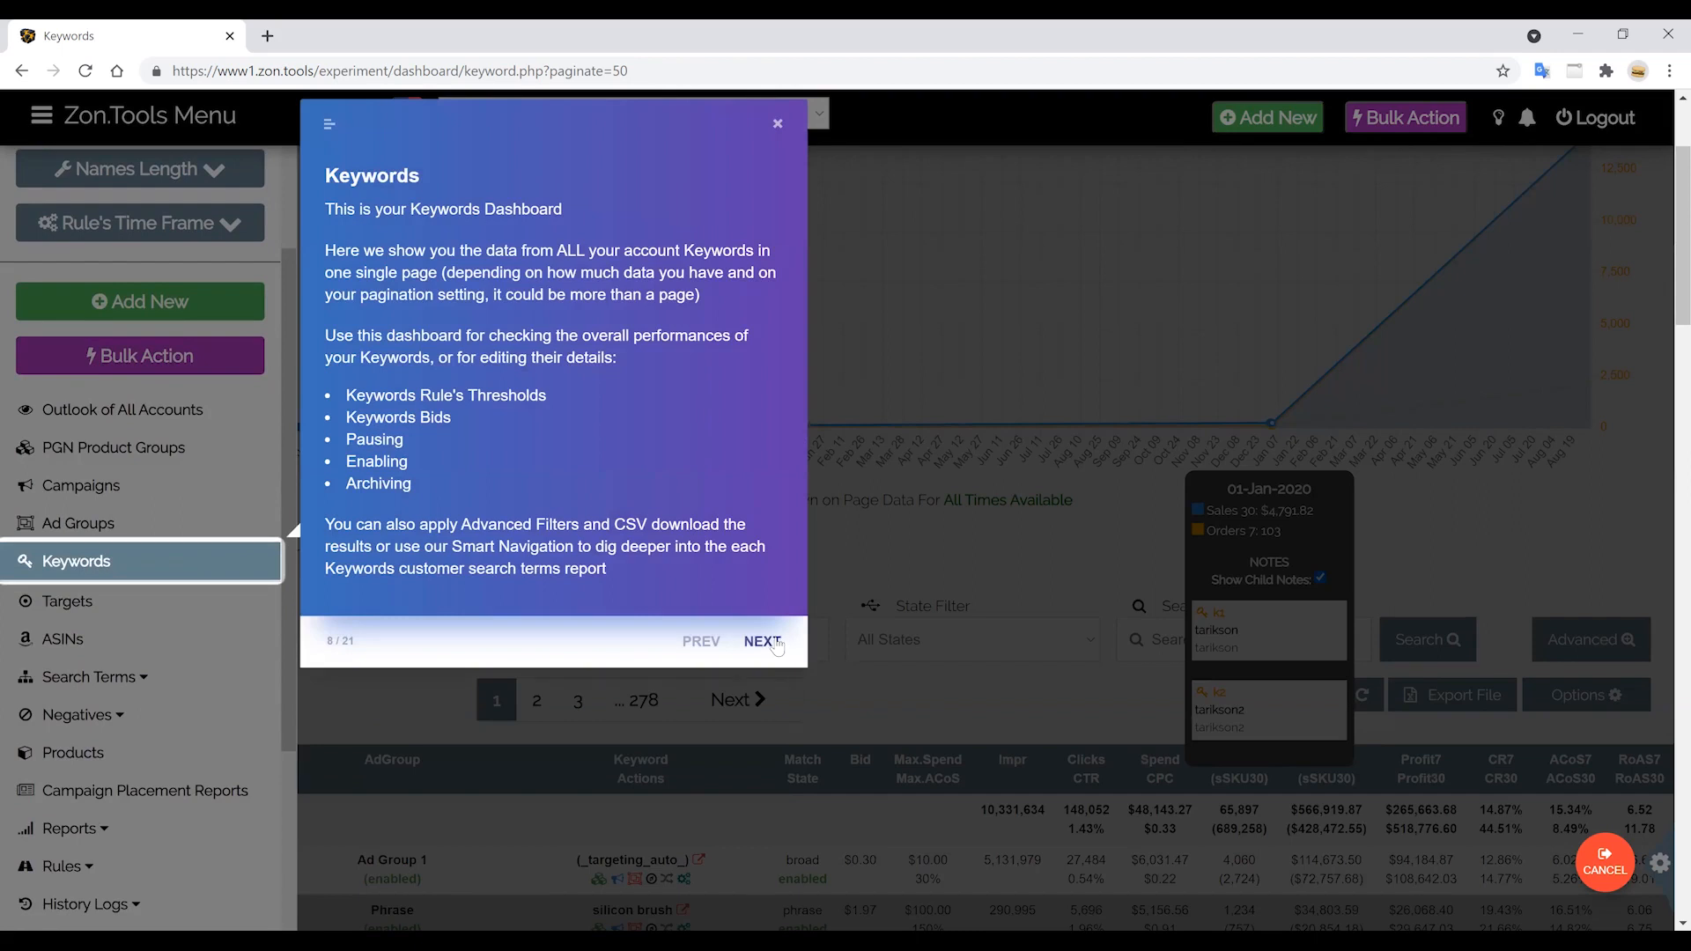
click(762, 641)
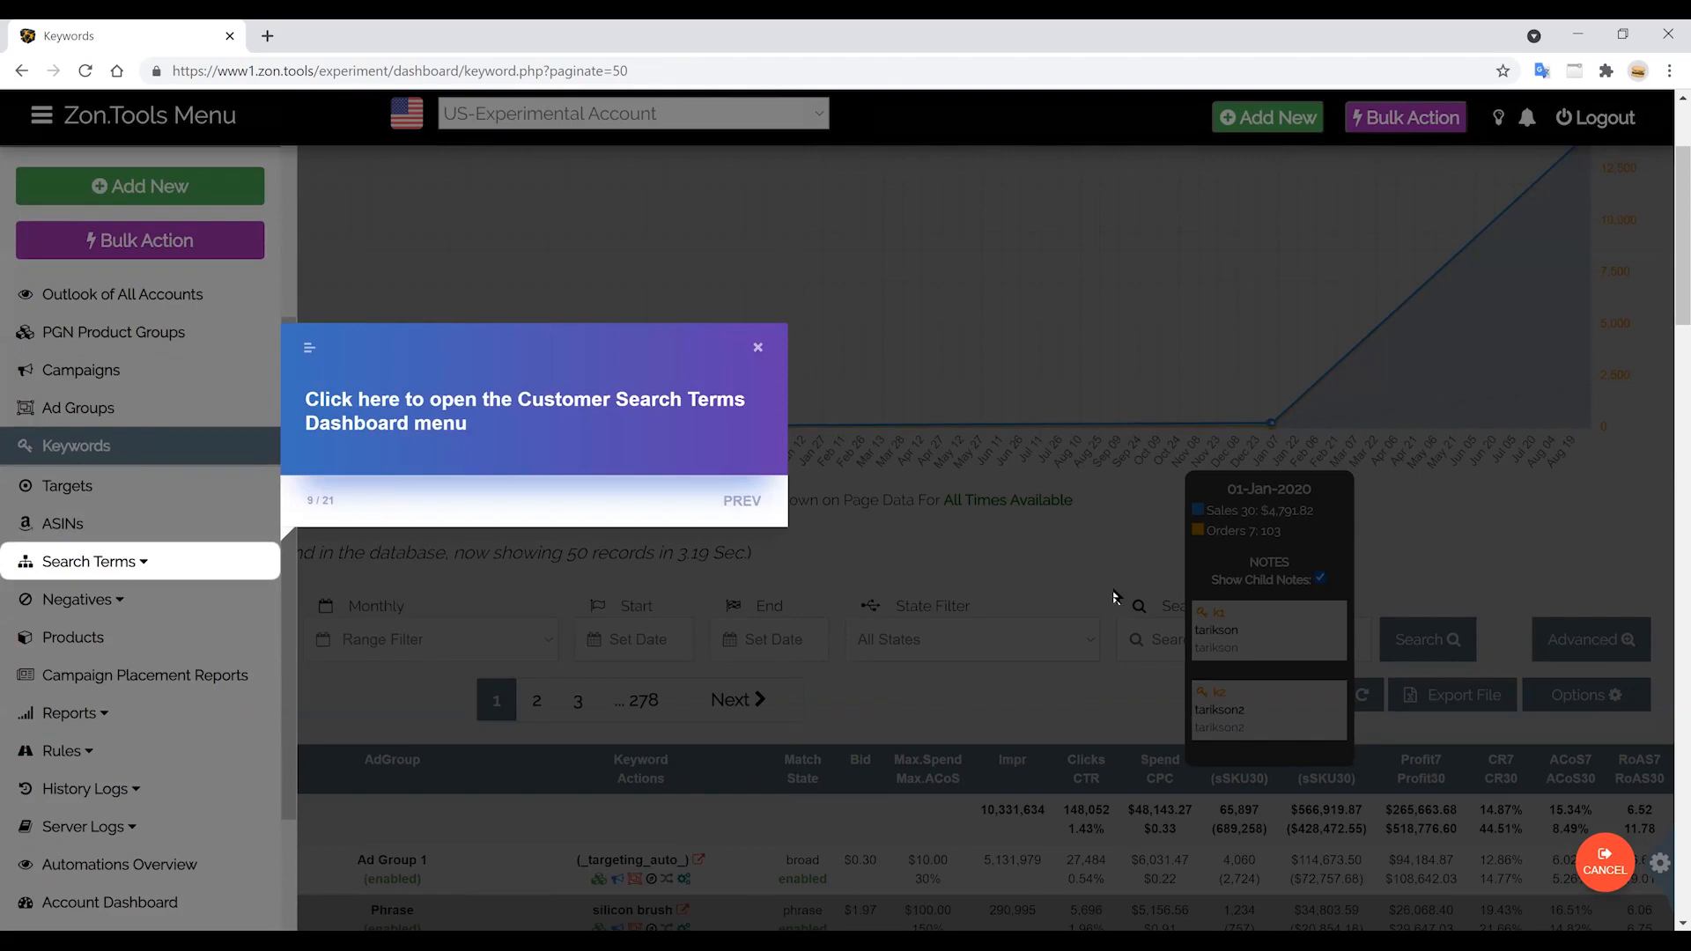
click(1603, 858)
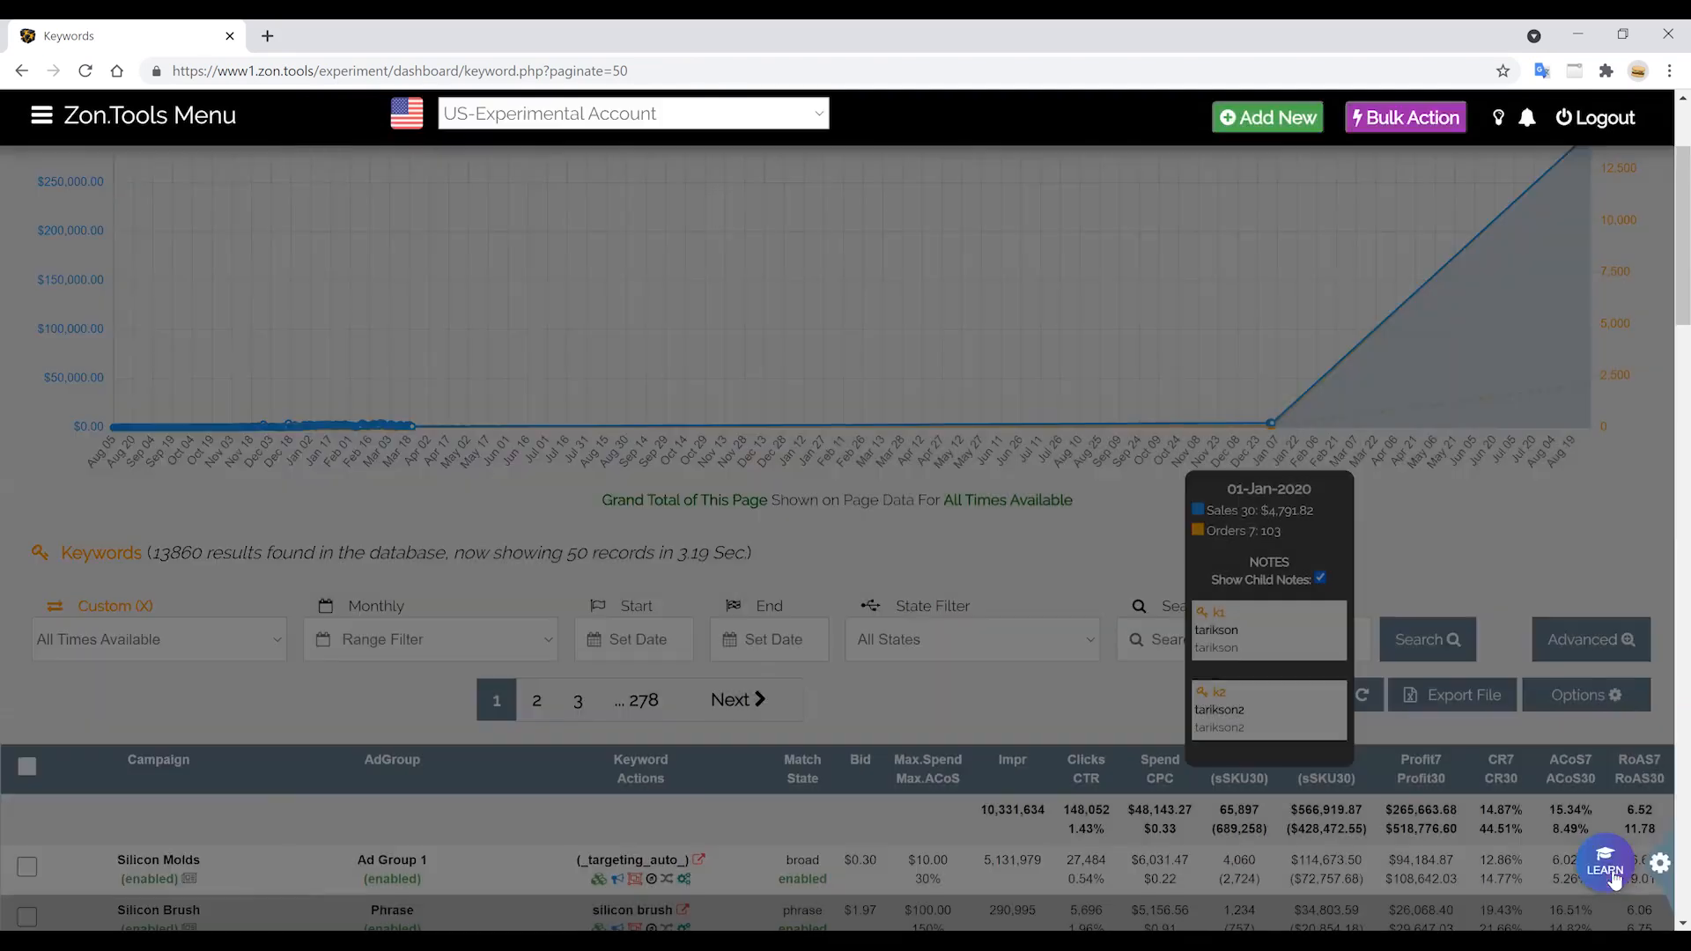
Browse the learning topics, expanding Navigating Zon.Tools, Advanced Search and Troubleshooting Performance Issues.
scroll(1407, 313, down, 1)
scroll(1407, 313, up, 1)
click(1338, 266)
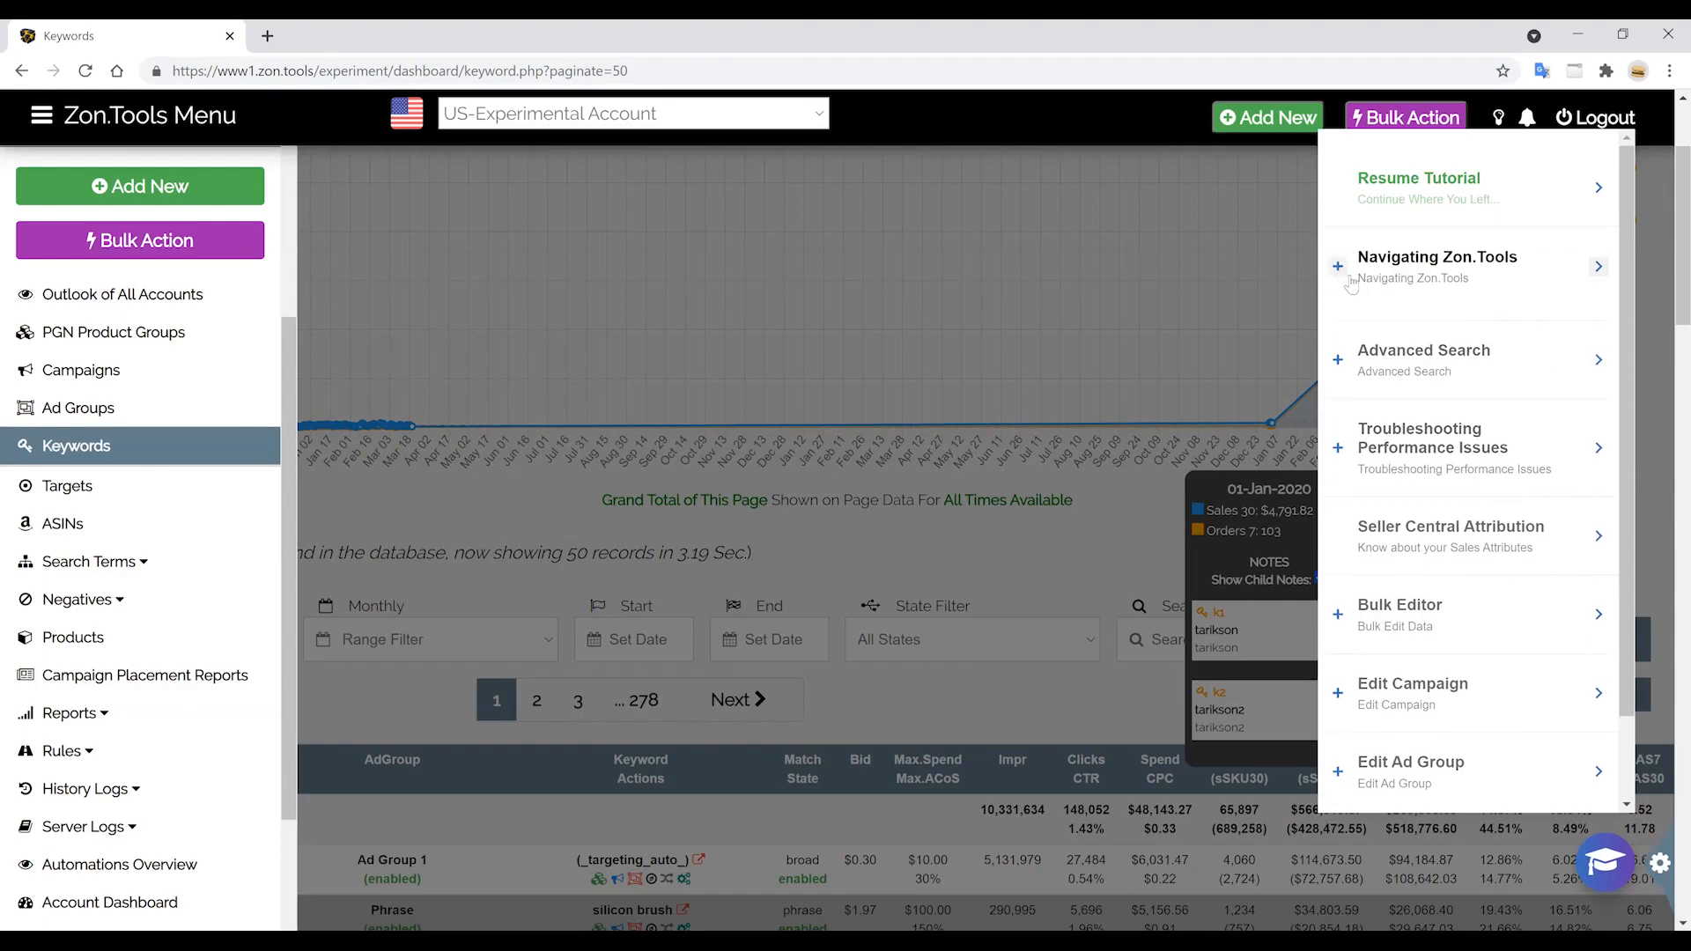
scroll(1409, 397, down, 4)
click(1337, 263)
scroll(1389, 391, down, 2)
click(1338, 353)
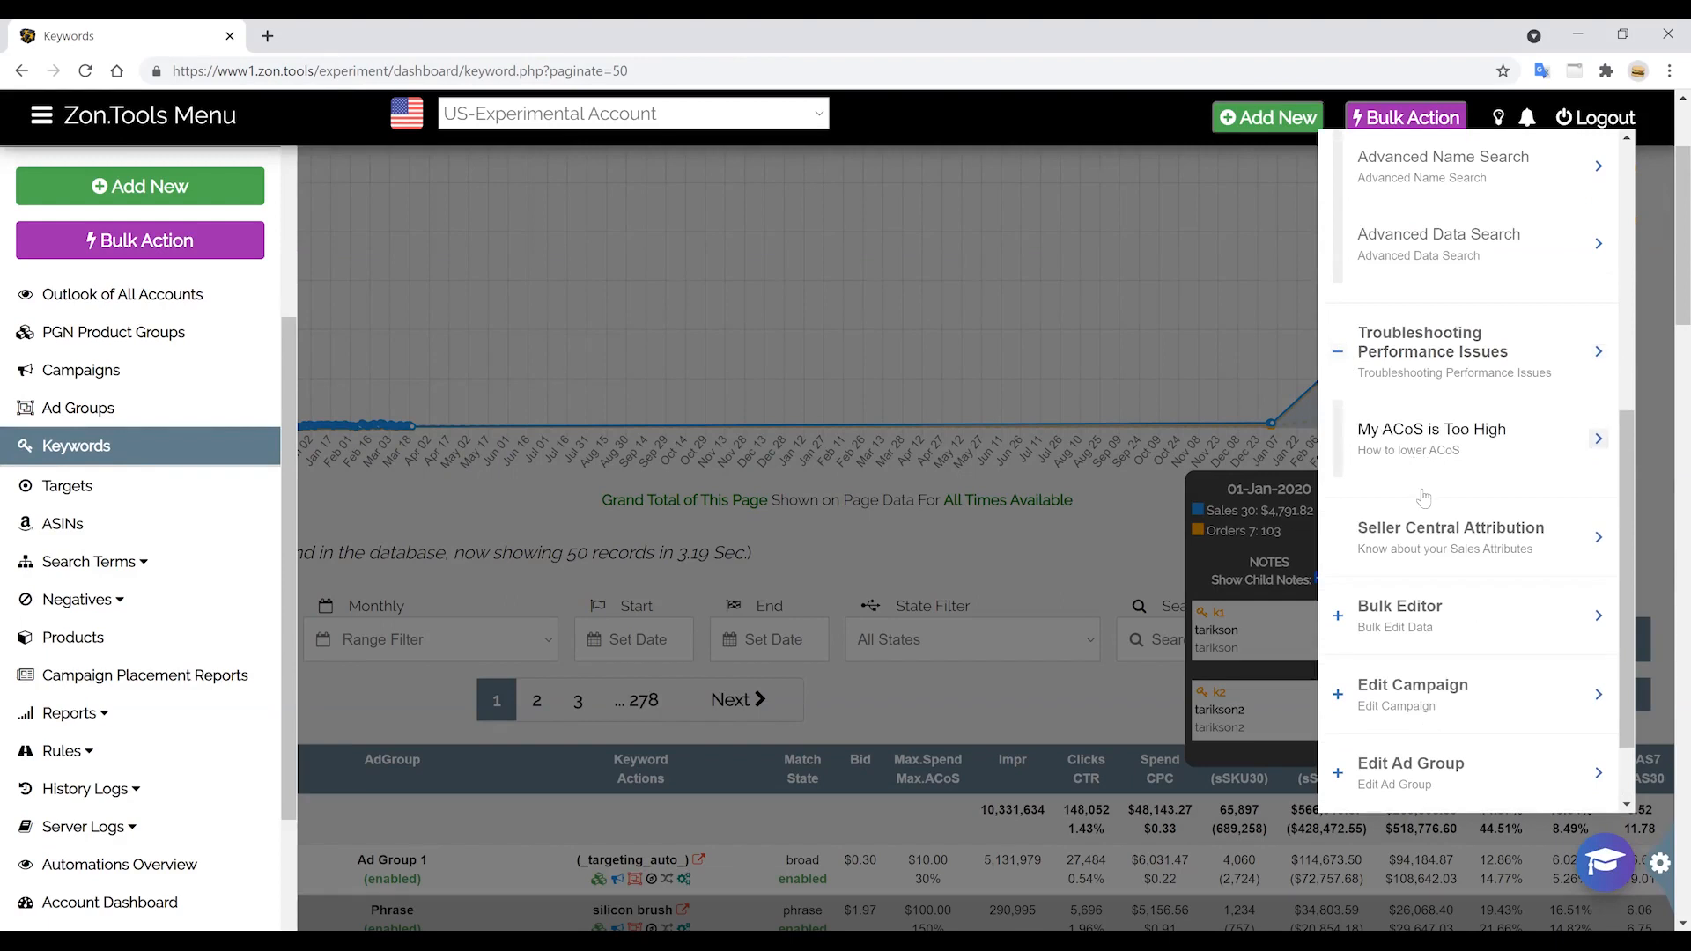
Expand the Bulk Editor and Edit Campaign learning topics, and close the list of topics.
scroll(1427, 485, down, 1)
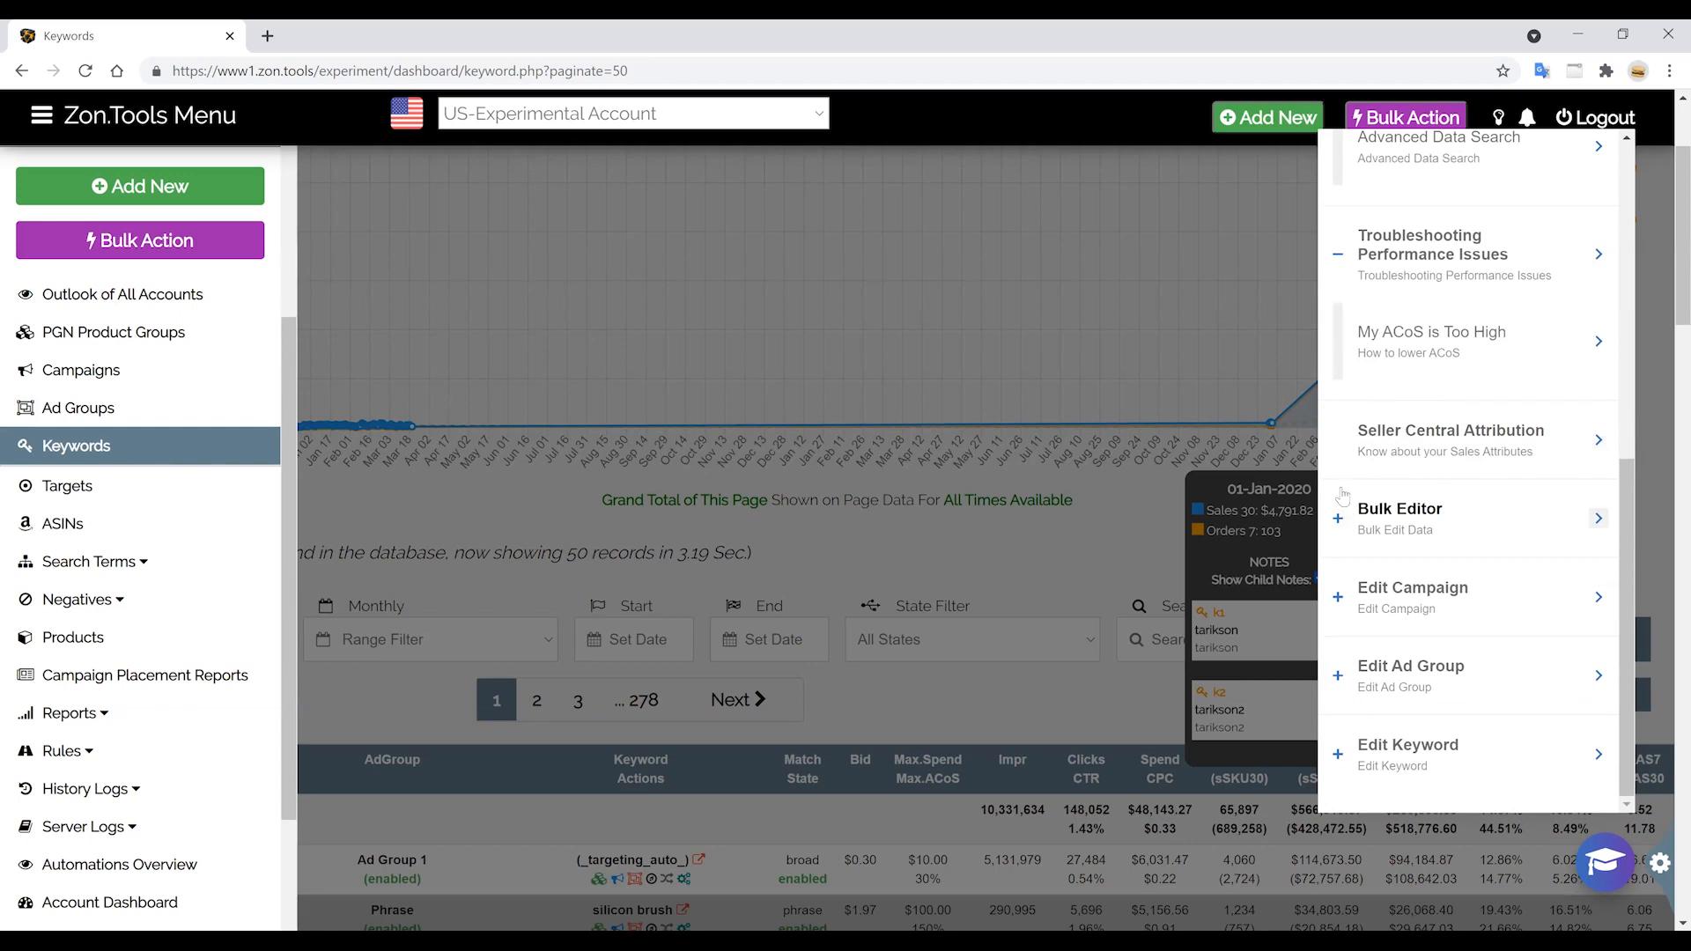
click(1353, 530)
scroll(1352, 535, down, 1)
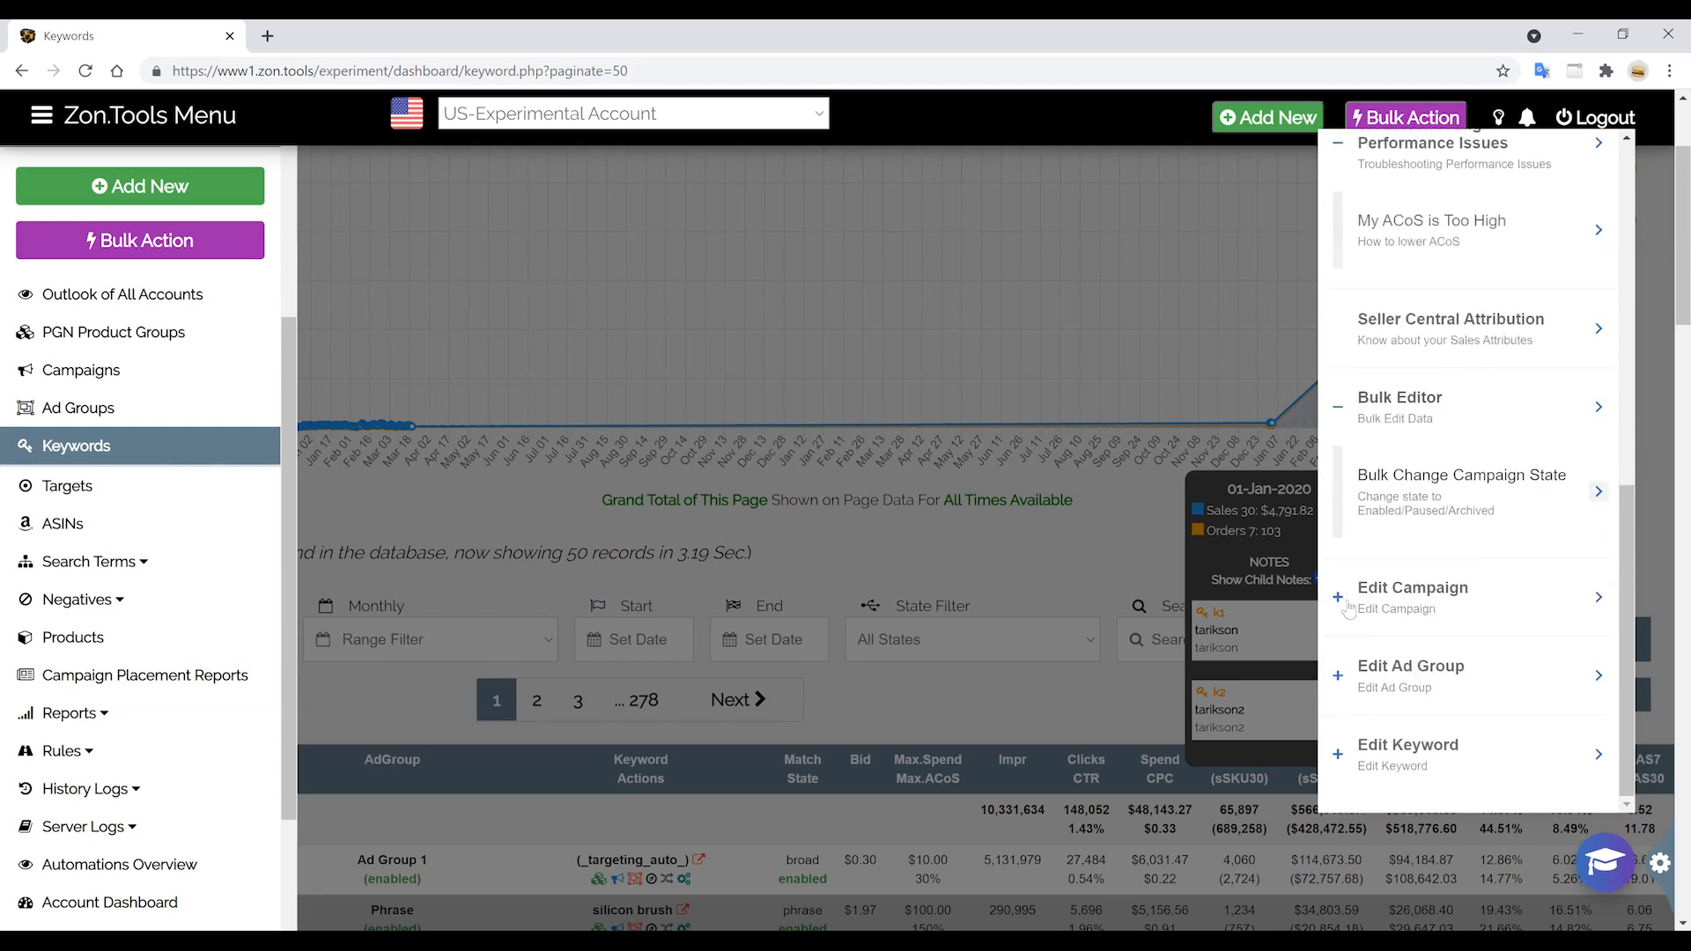
click(1349, 595)
scroll(1356, 656, down, 3)
scroll(1356, 656, down, 2)
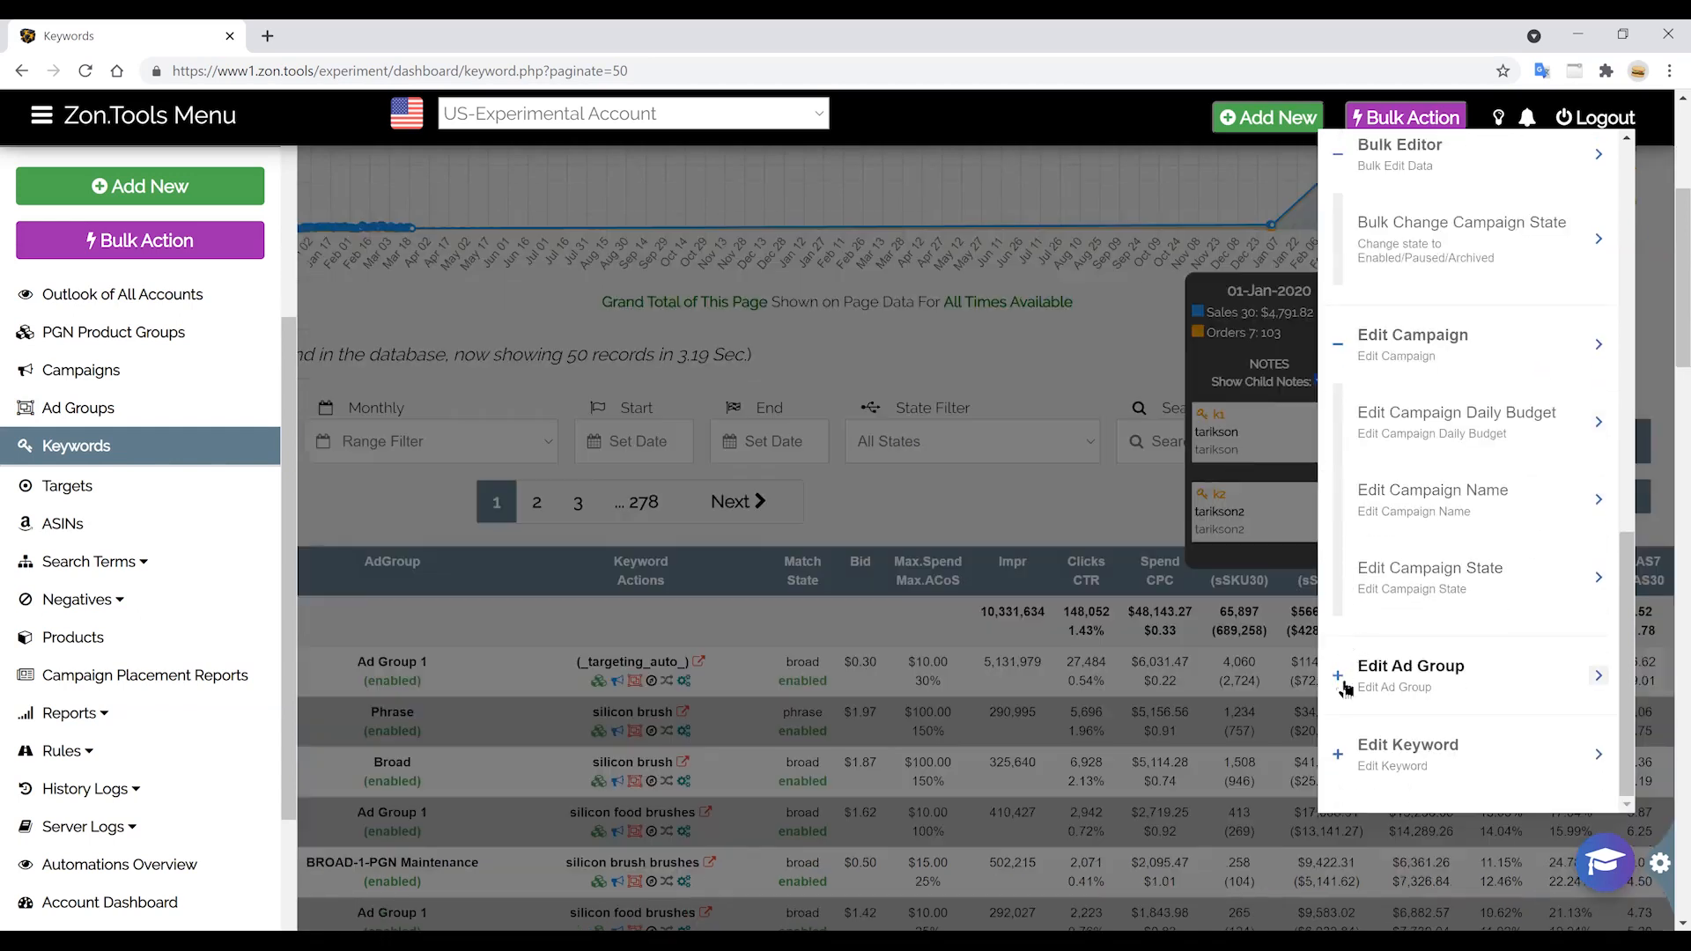
click(861, 572)
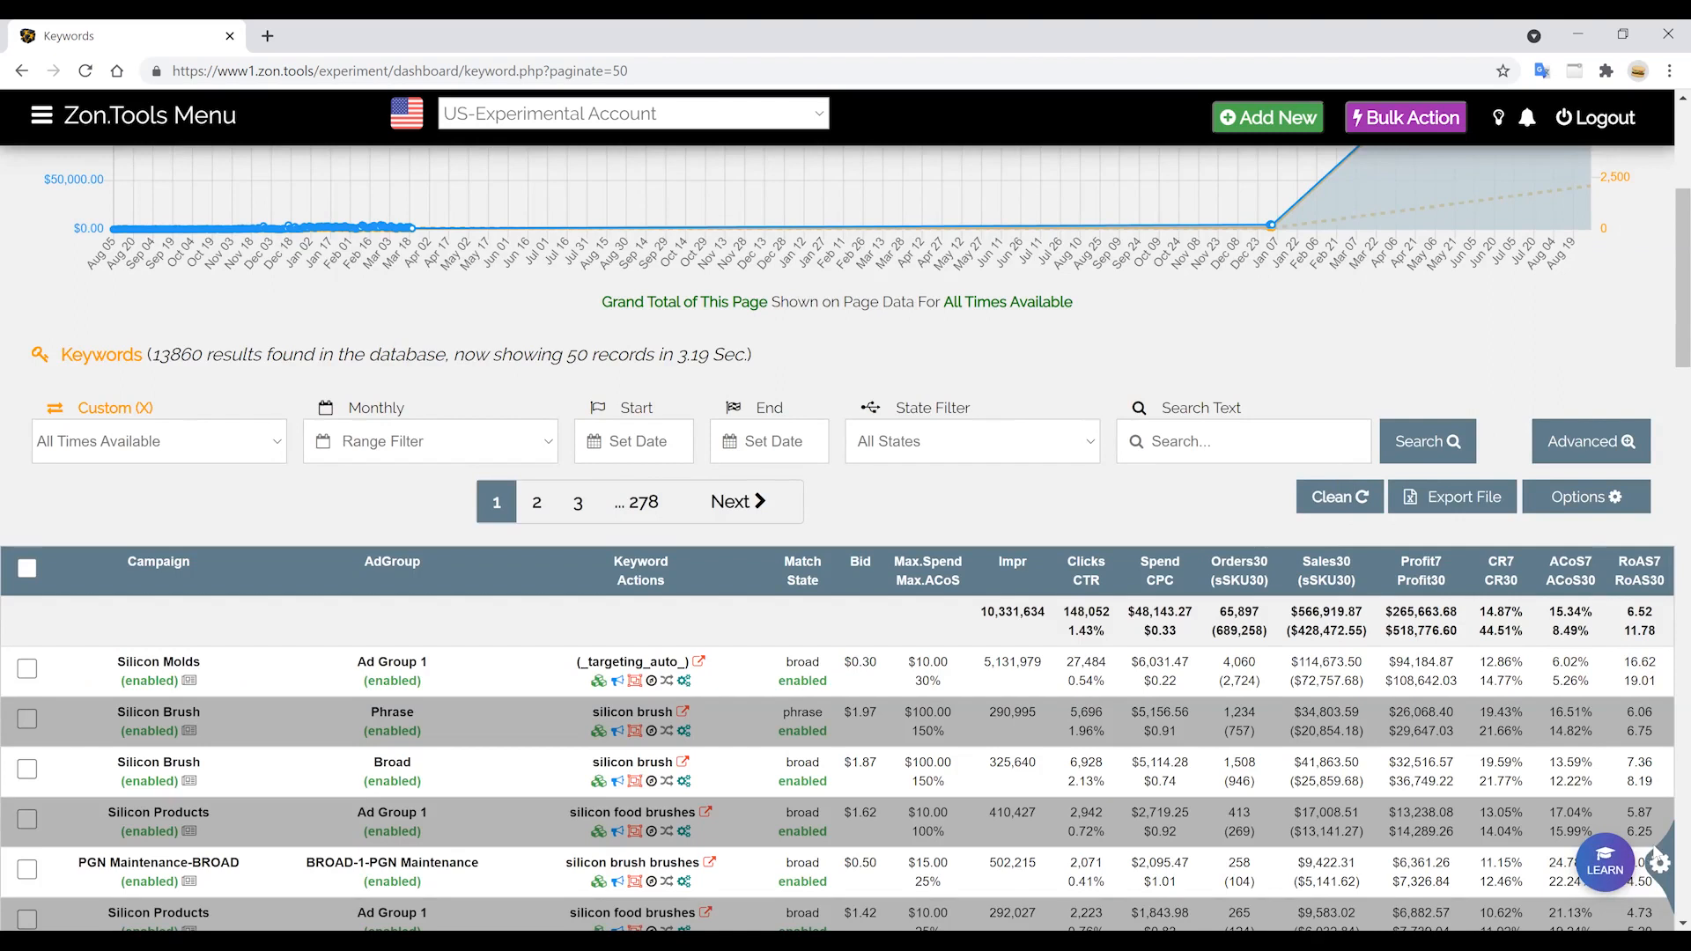
In the general display settings, turn off the Arial table font to return to the default Raleway, and close the settings.
click(1660, 863)
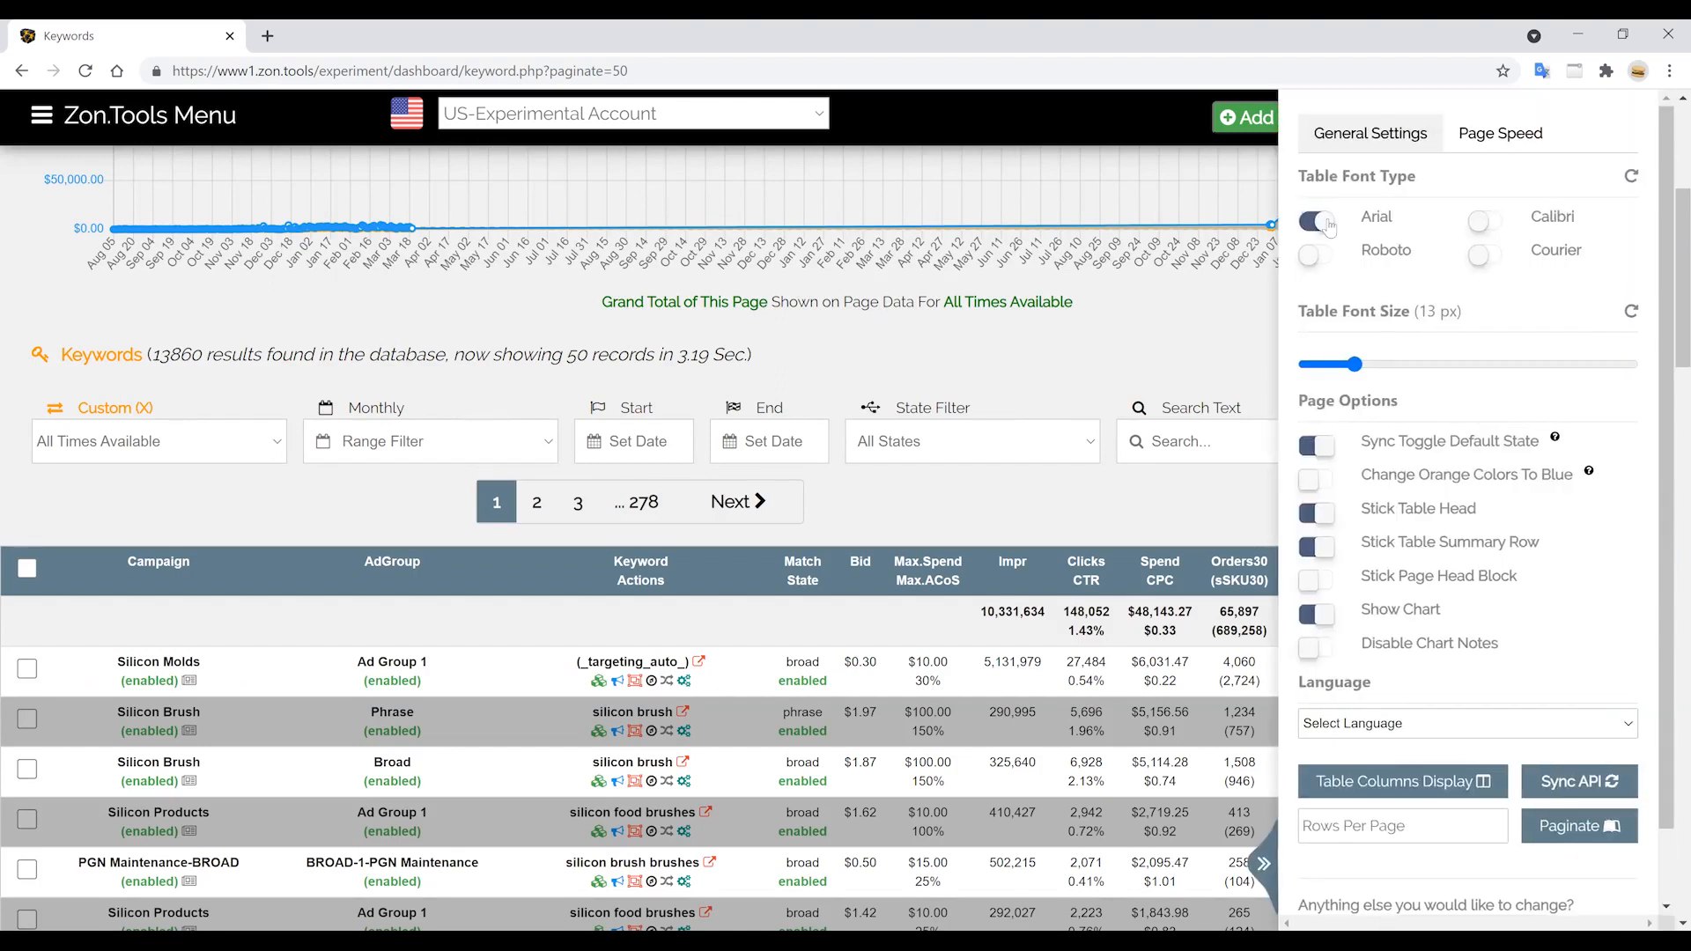
click(1330, 225)
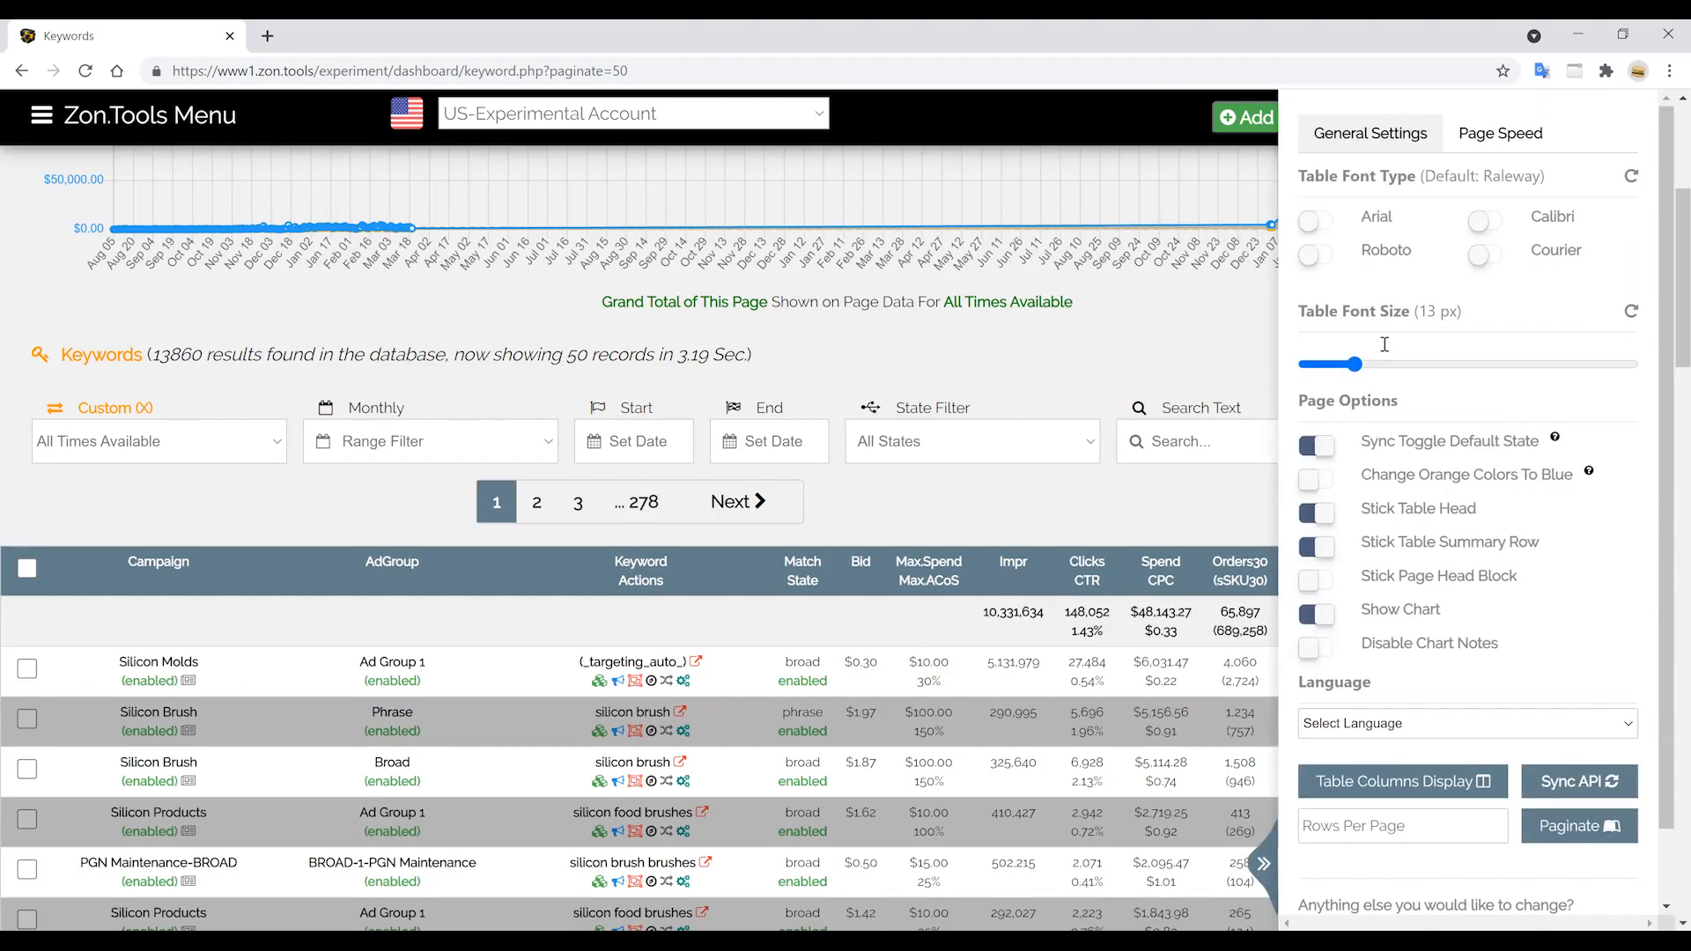
click(1218, 425)
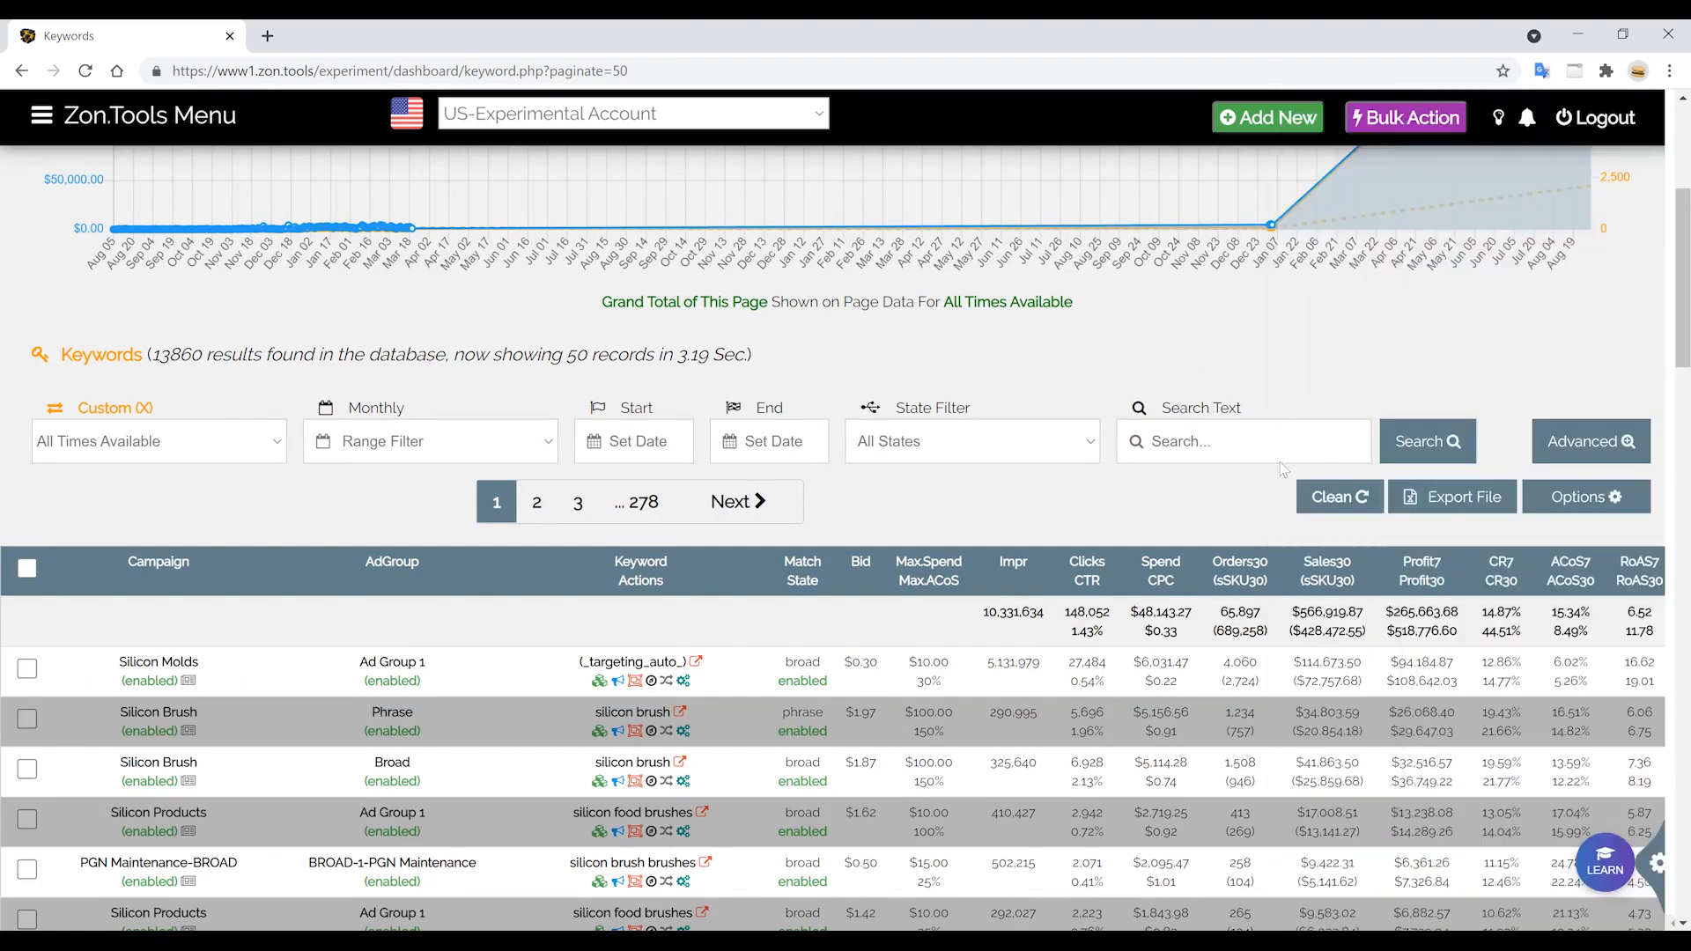
Open the advanced keyword search, view the match types for the keyword name, and switch to the Stats Search filters.
scroll(1334, 500, down, 2)
scroll(1096, 527, up, 3)
scroll(1179, 520, down, 3)
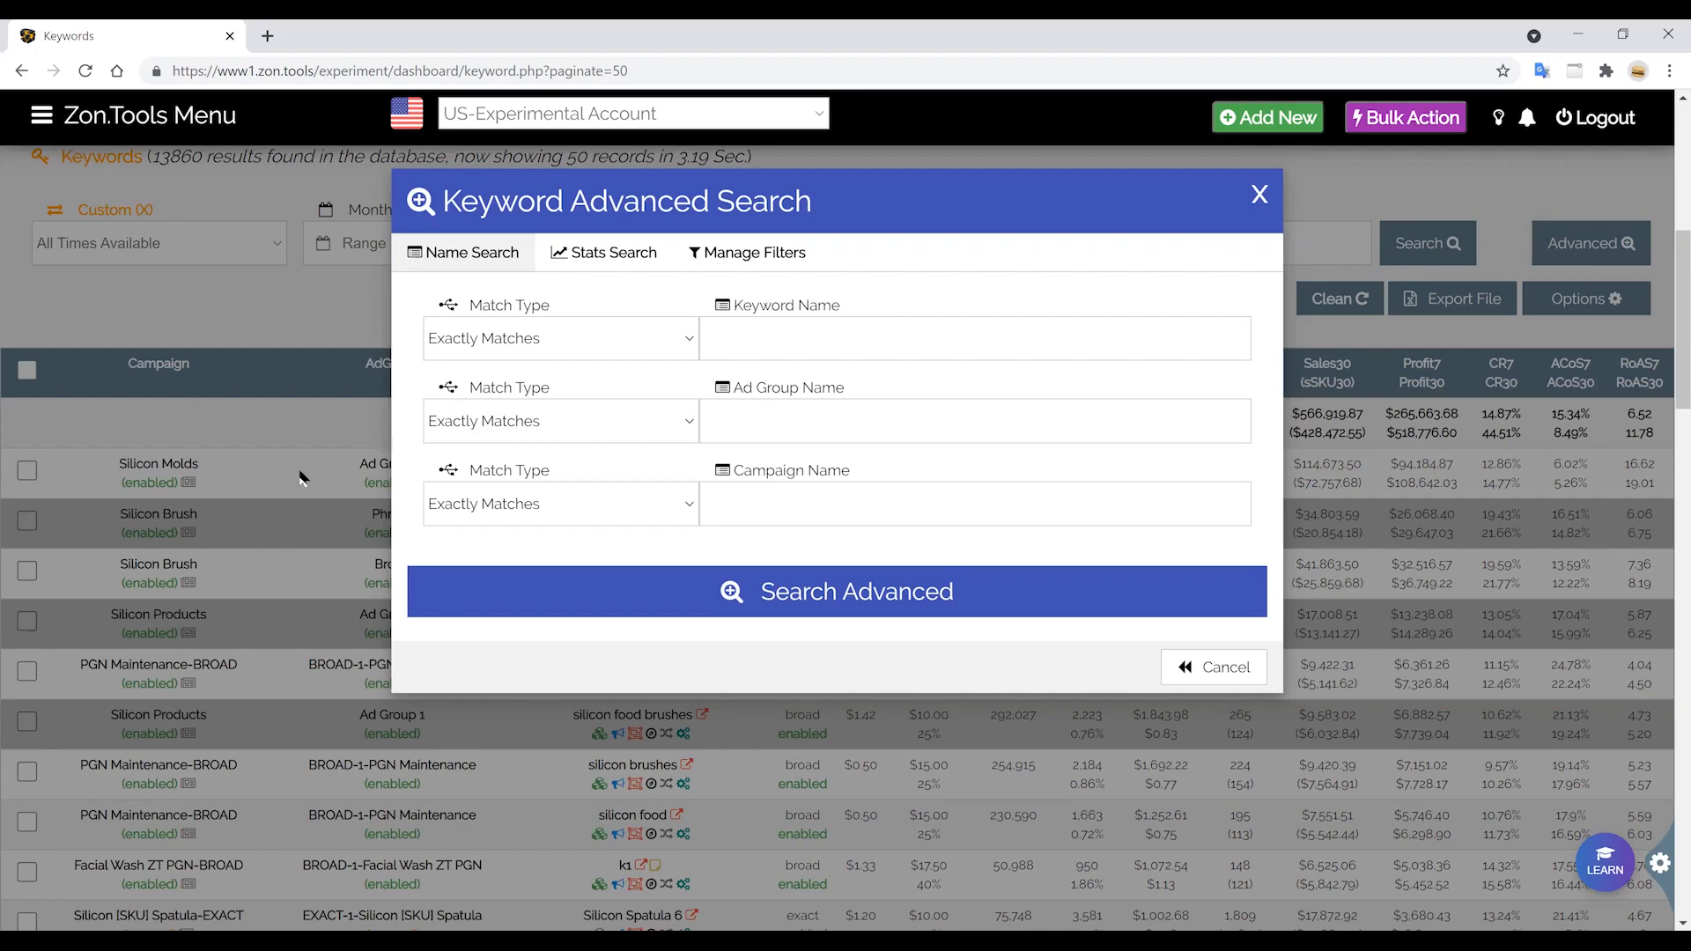
click(747, 334)
click(953, 385)
click(483, 343)
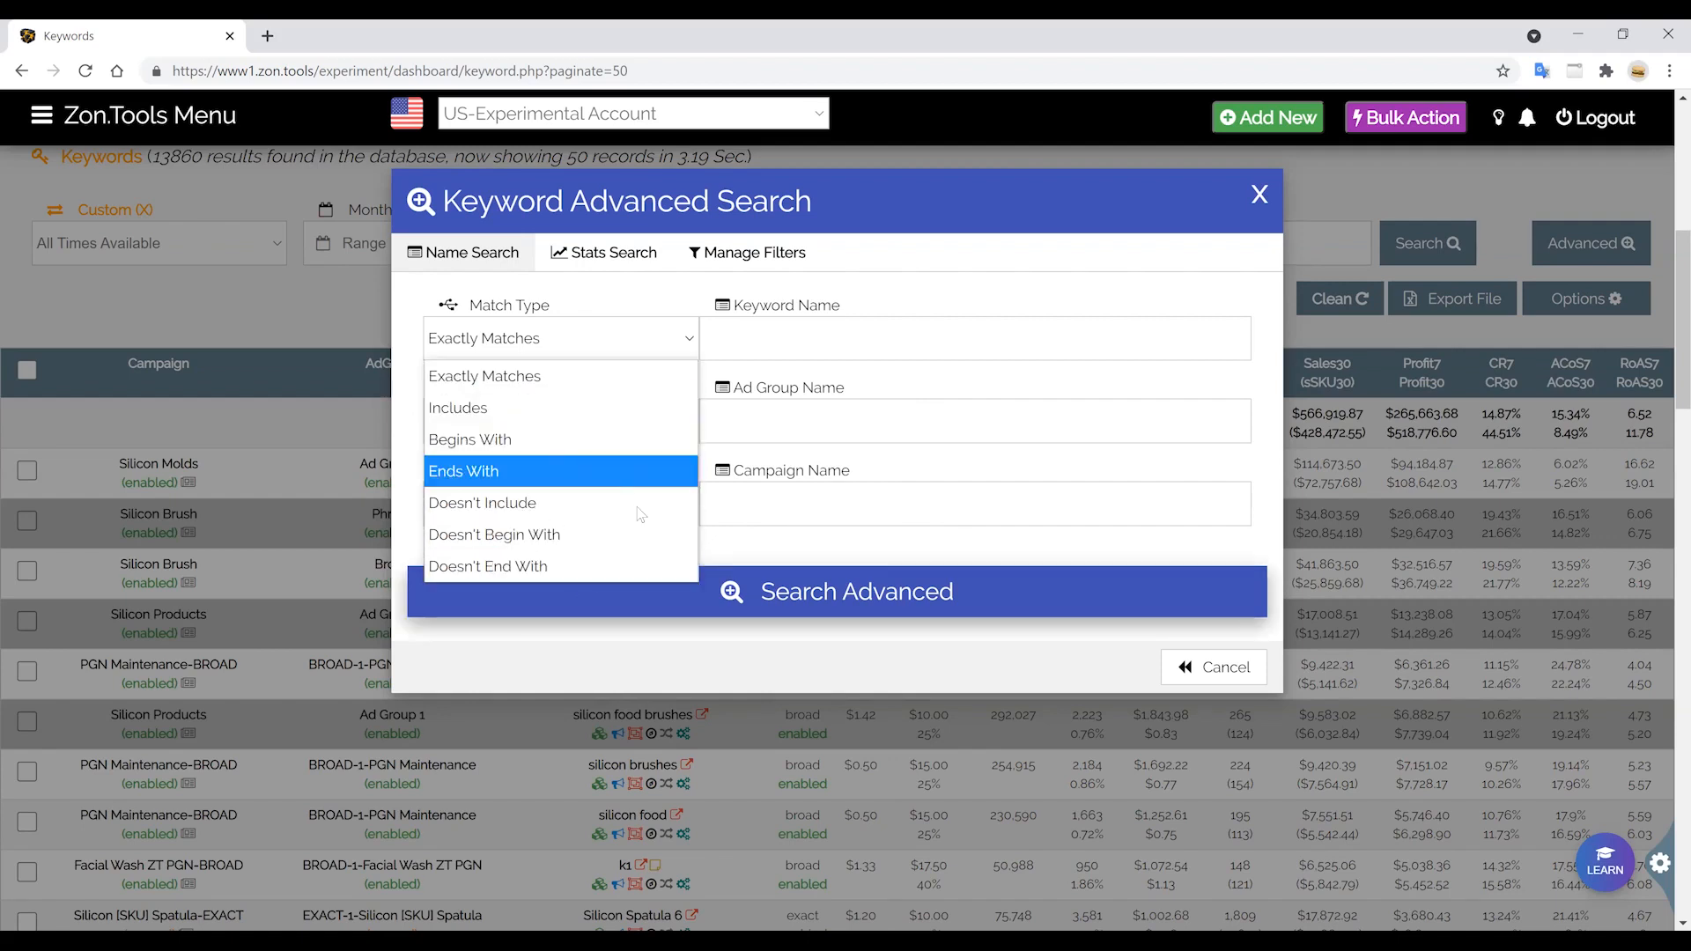
click(449, 283)
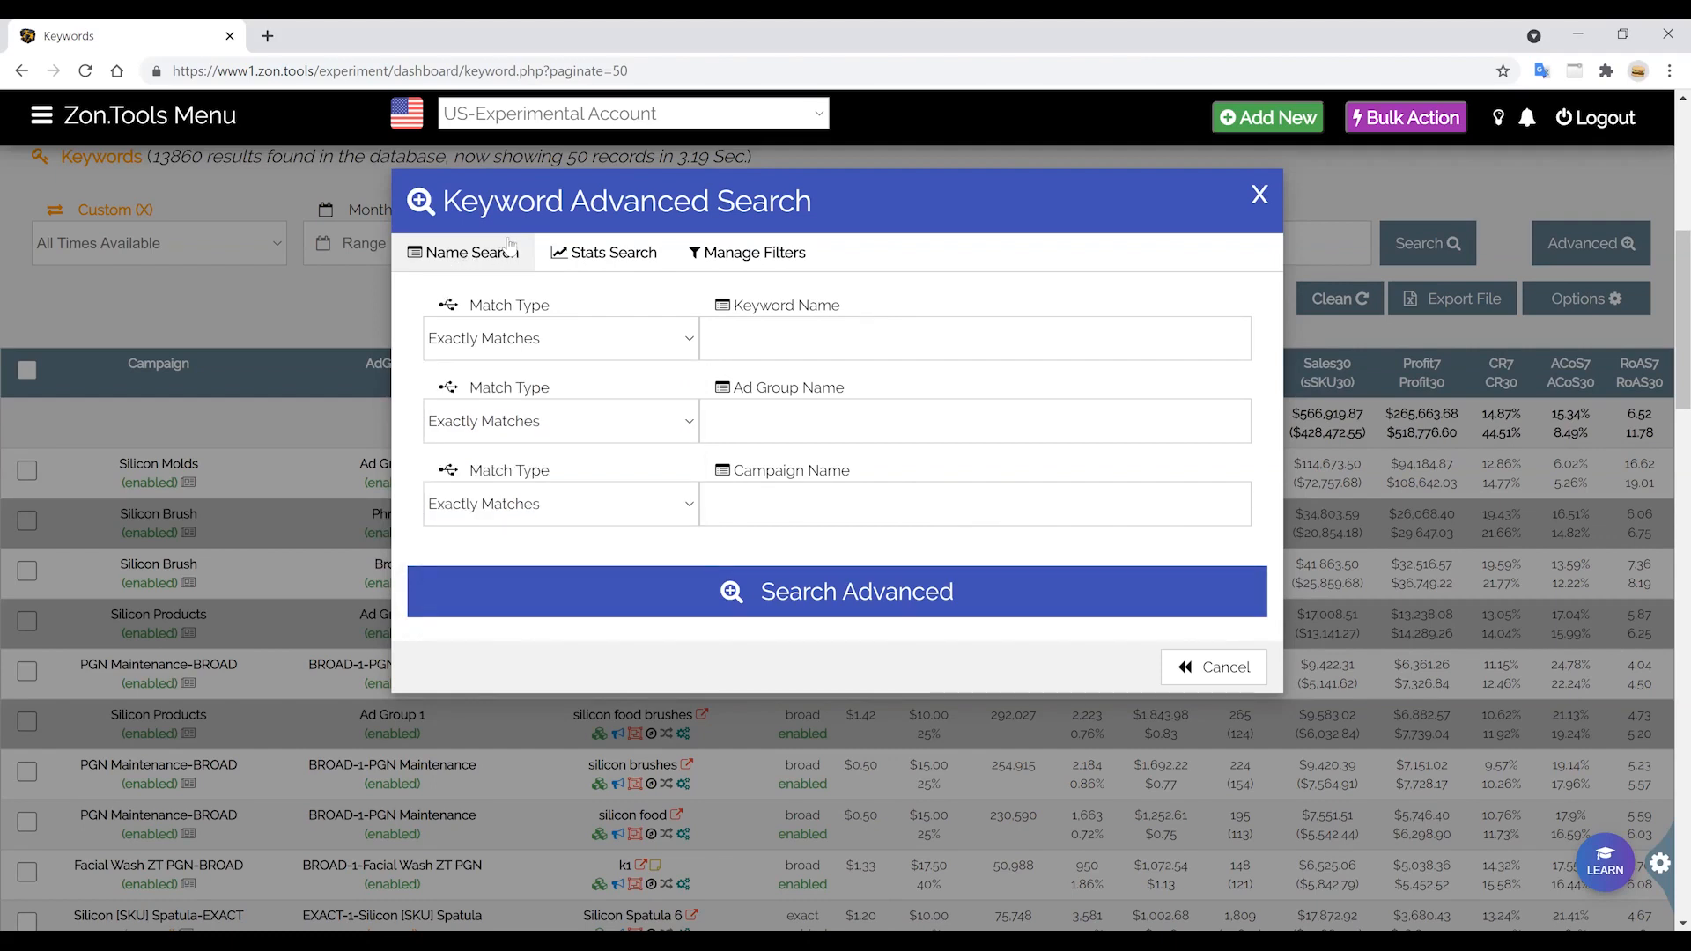
click(583, 255)
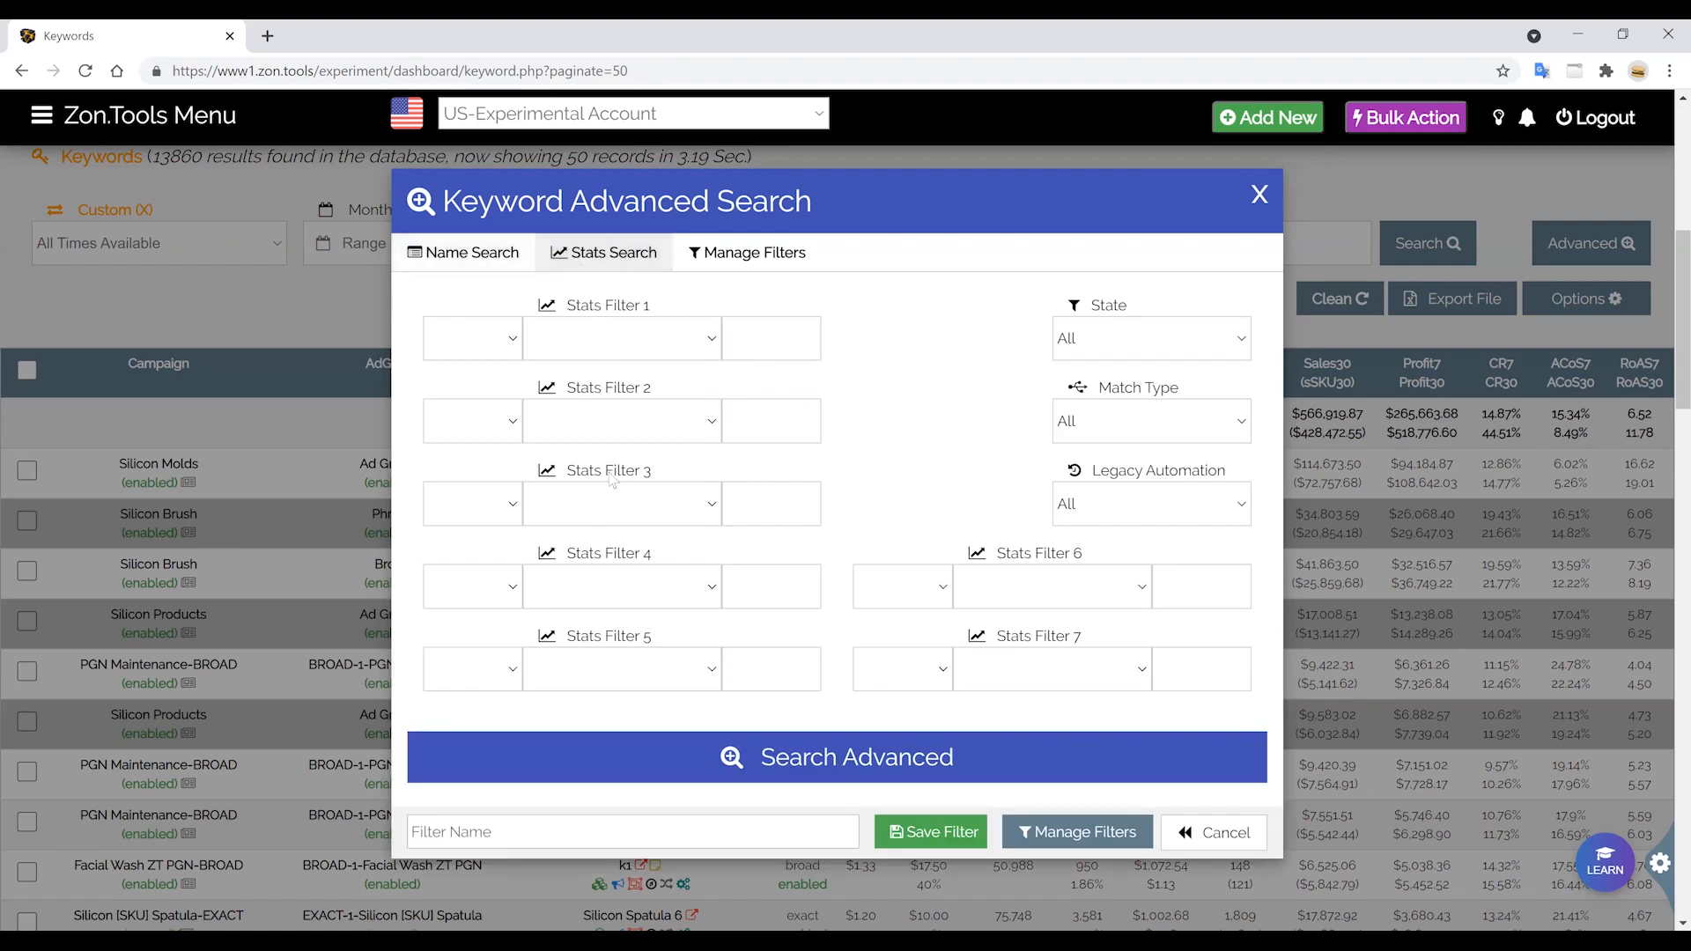
Examine the metrics available for Stats Filter 1, from bid and ad spend through ACoS and orders to the rule settings.
click(473, 342)
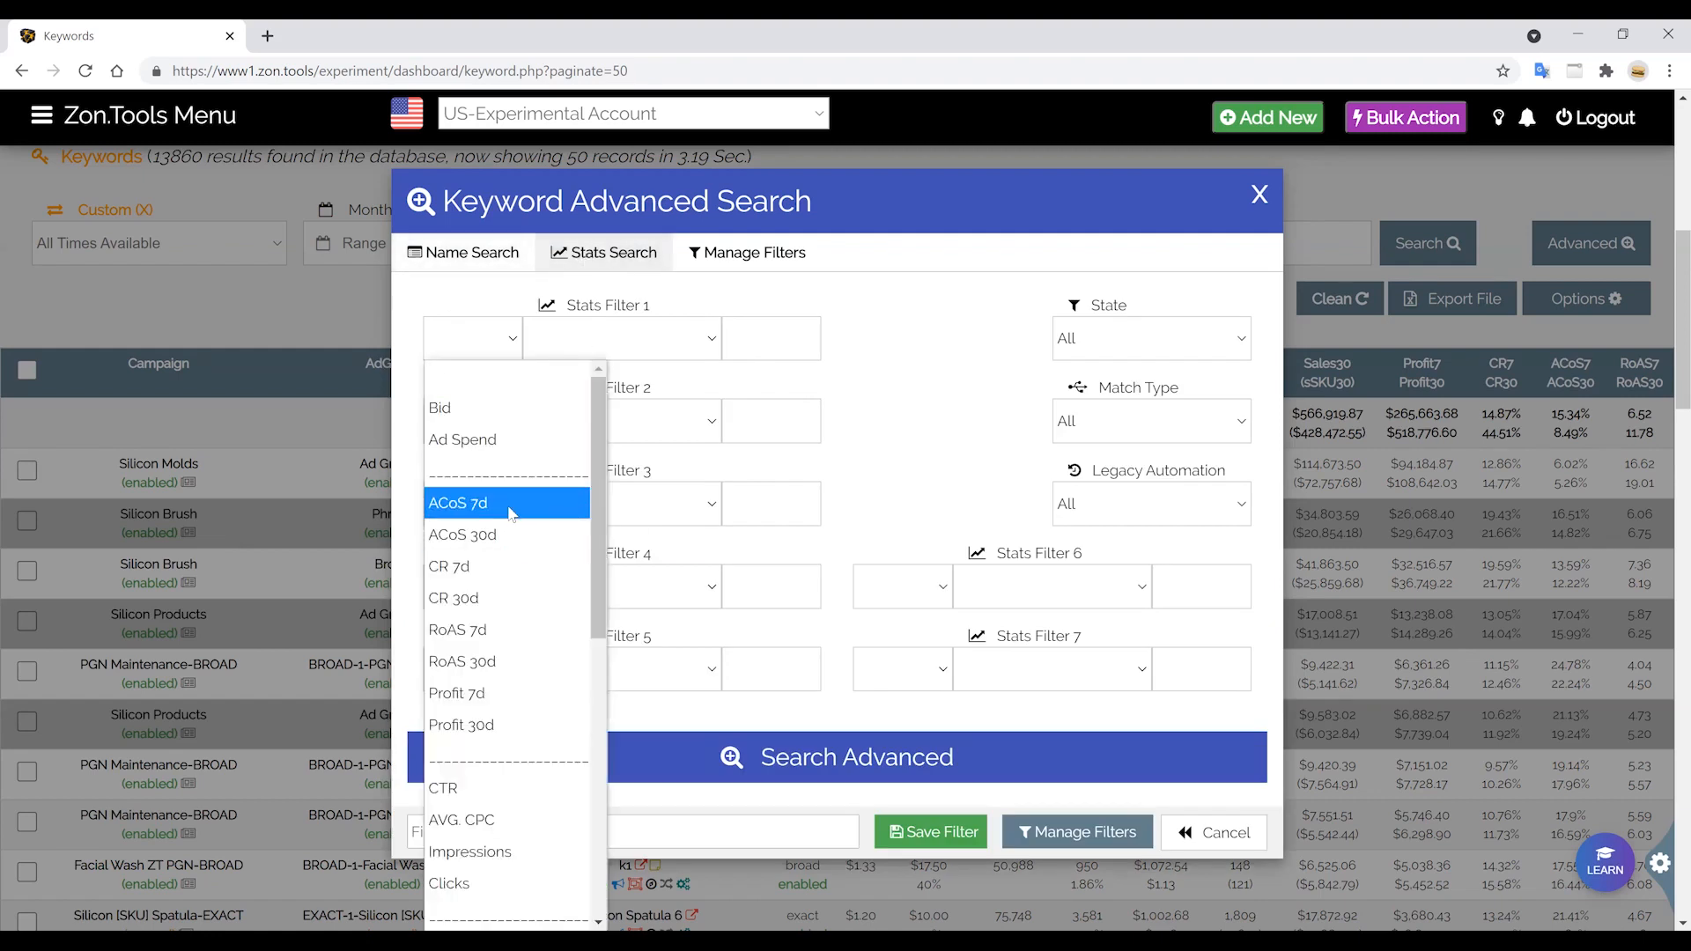
scroll(528, 616, down, 5)
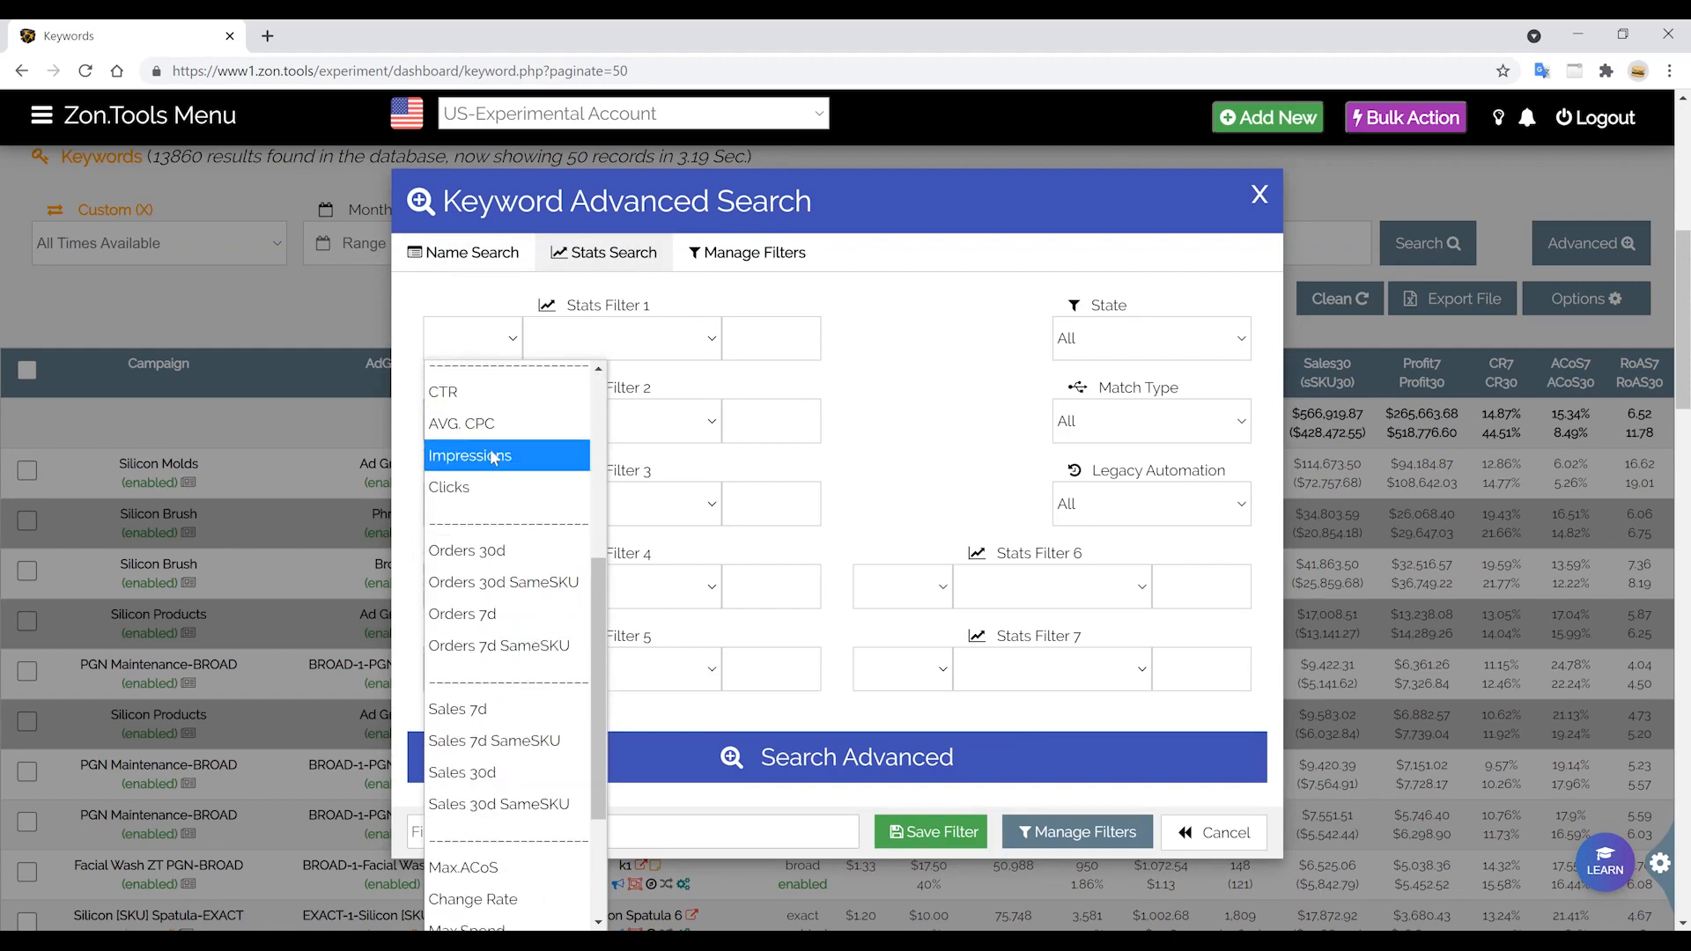
key(Up)
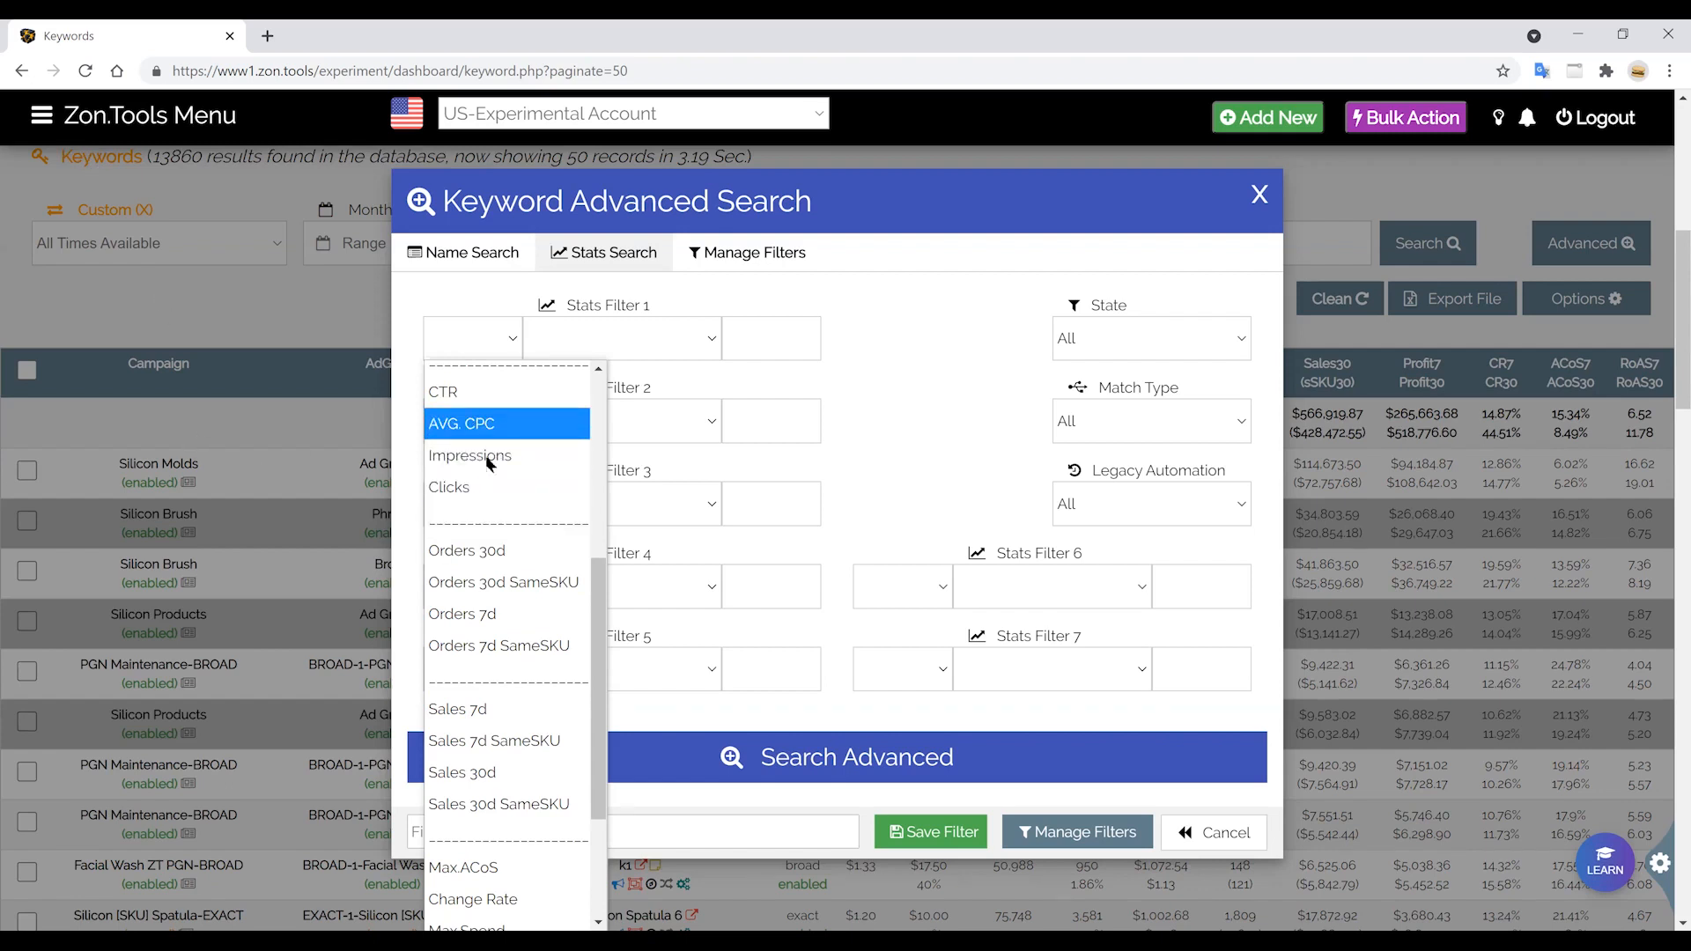
scroll(495, 555, down, 2)
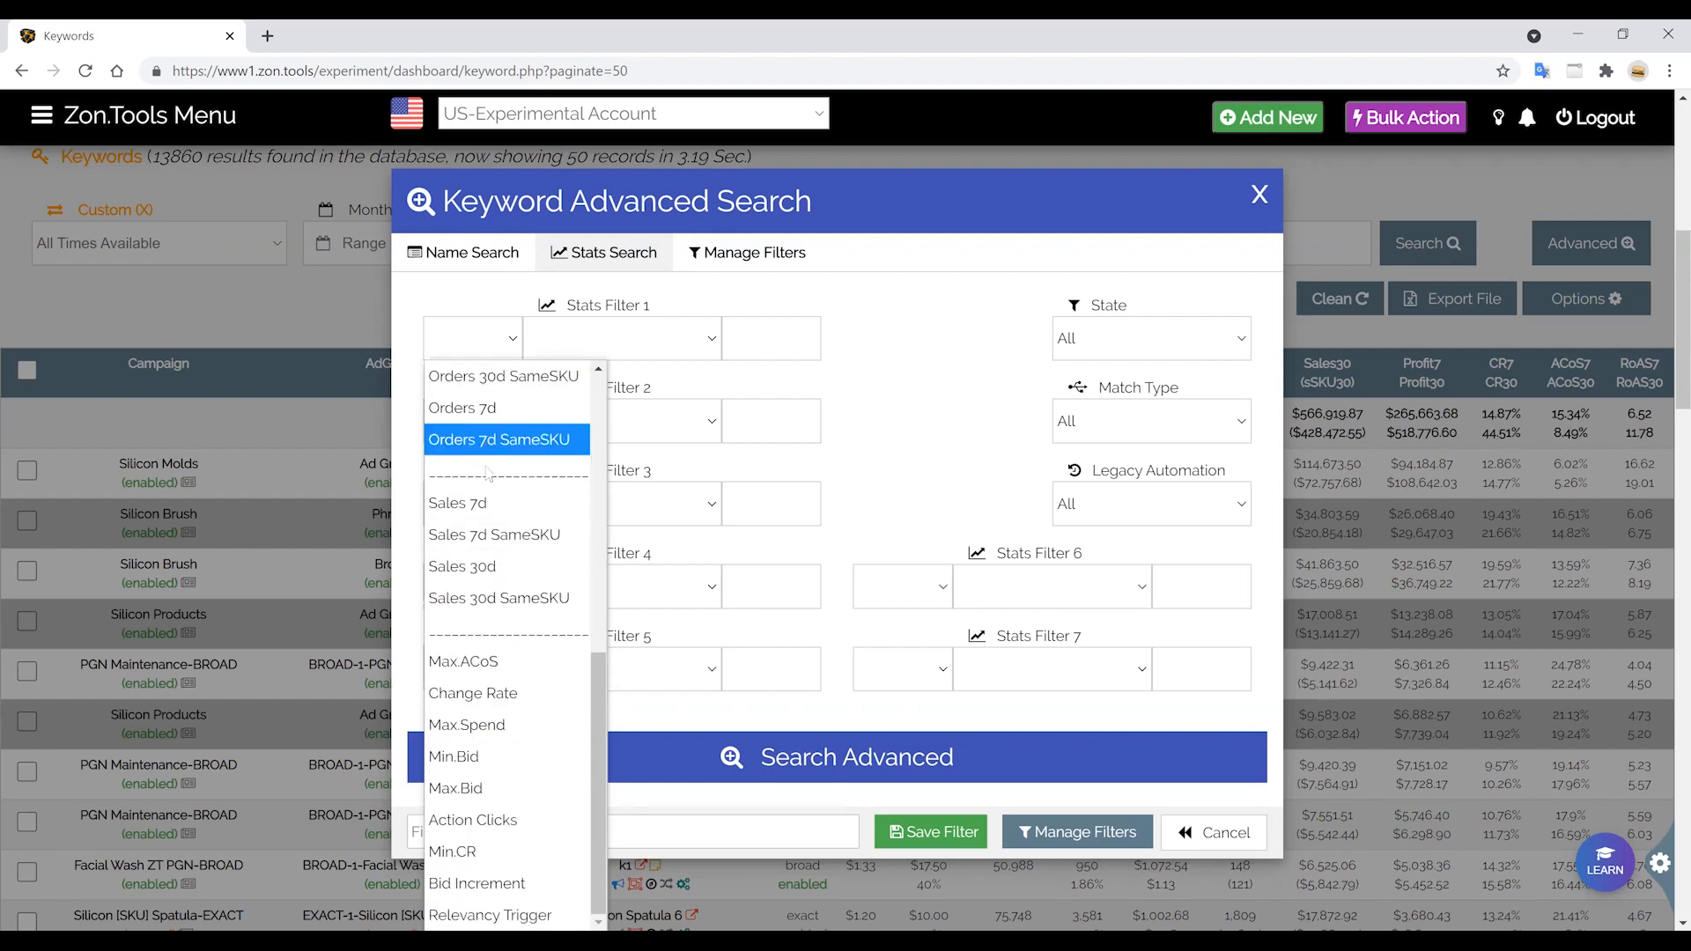
scroll(492, 546, up, 6)
scroll(491, 551, down, 2)
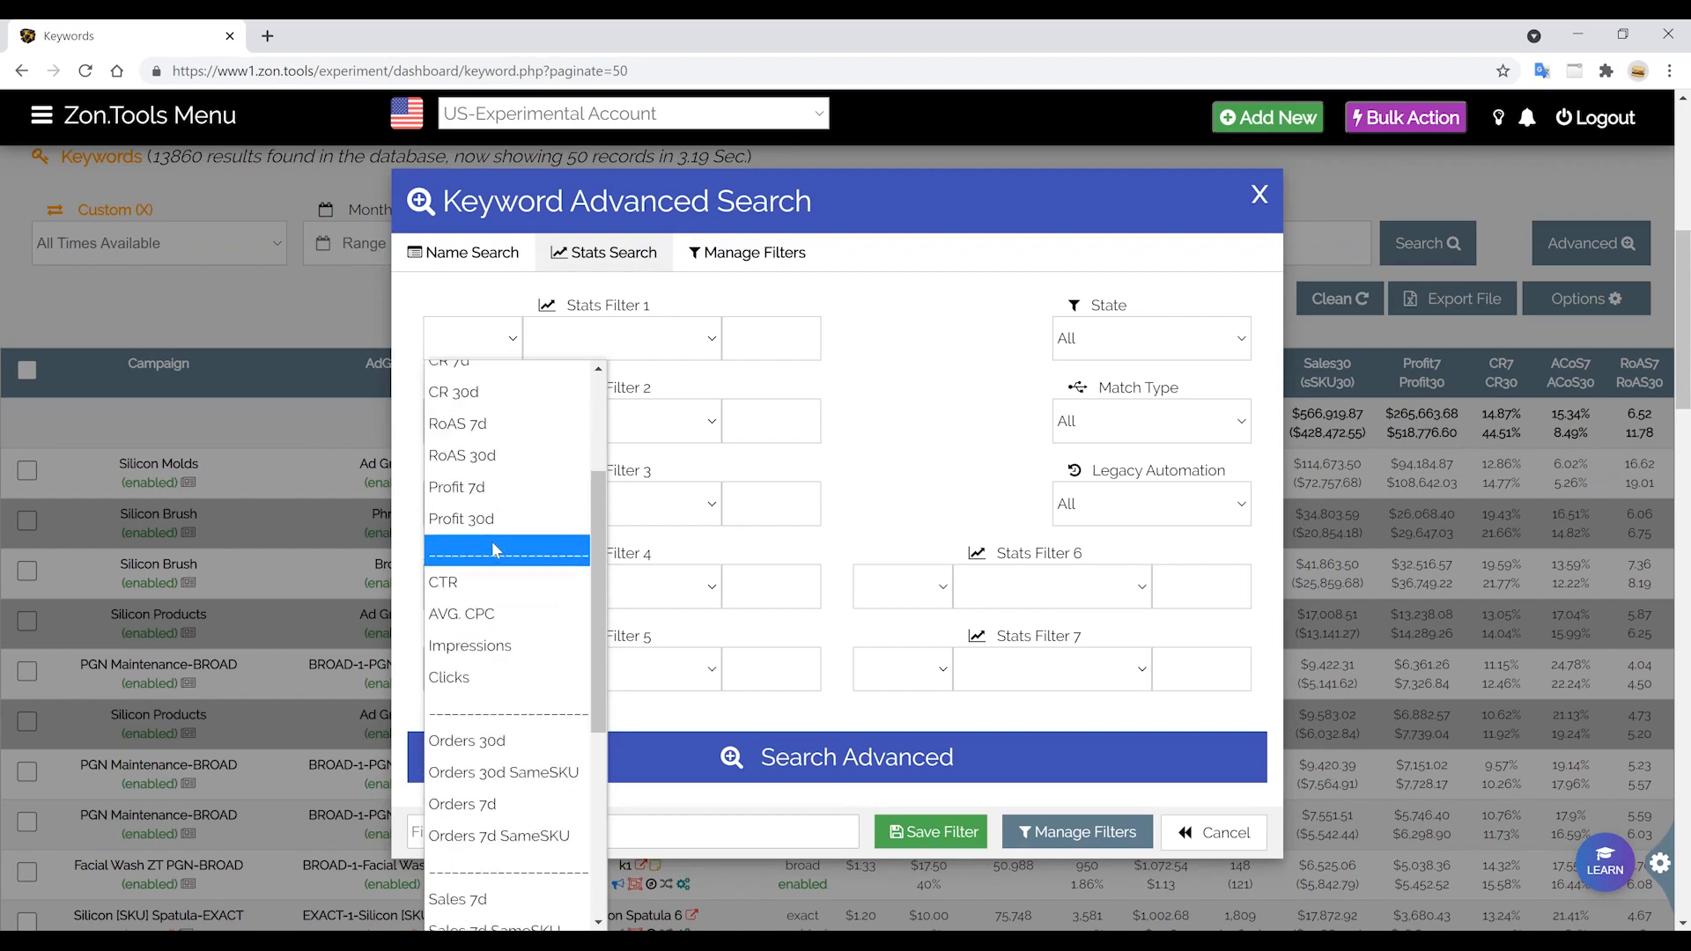
scroll(496, 539, up, 2)
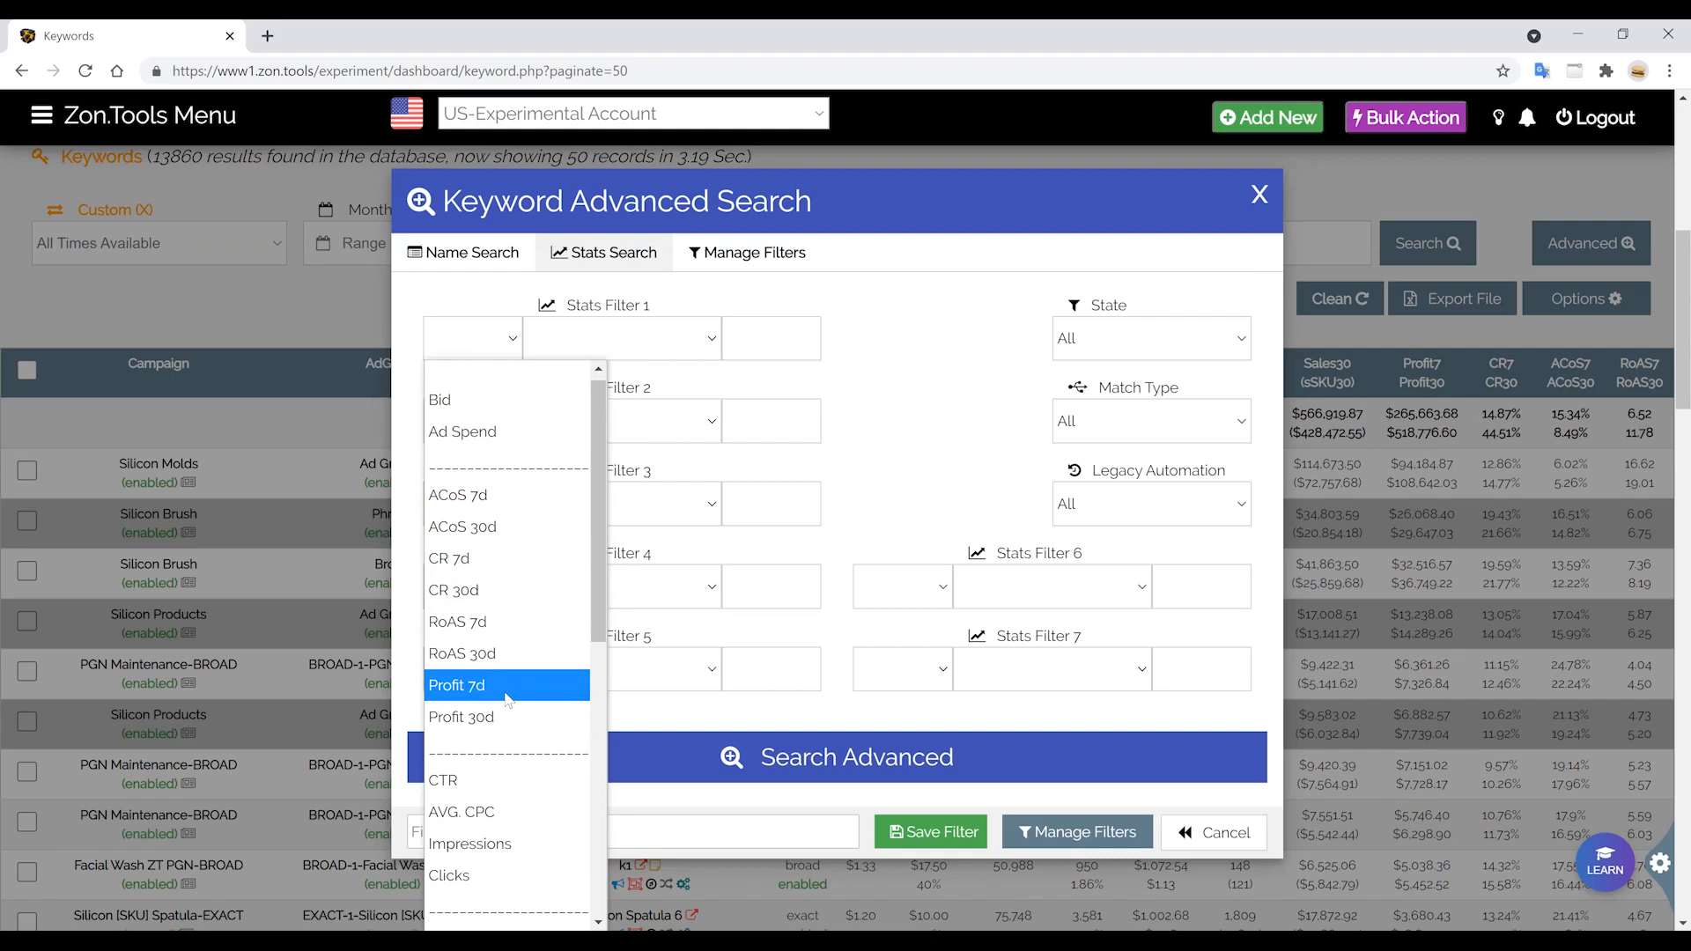
scroll(504, 702, down, 4)
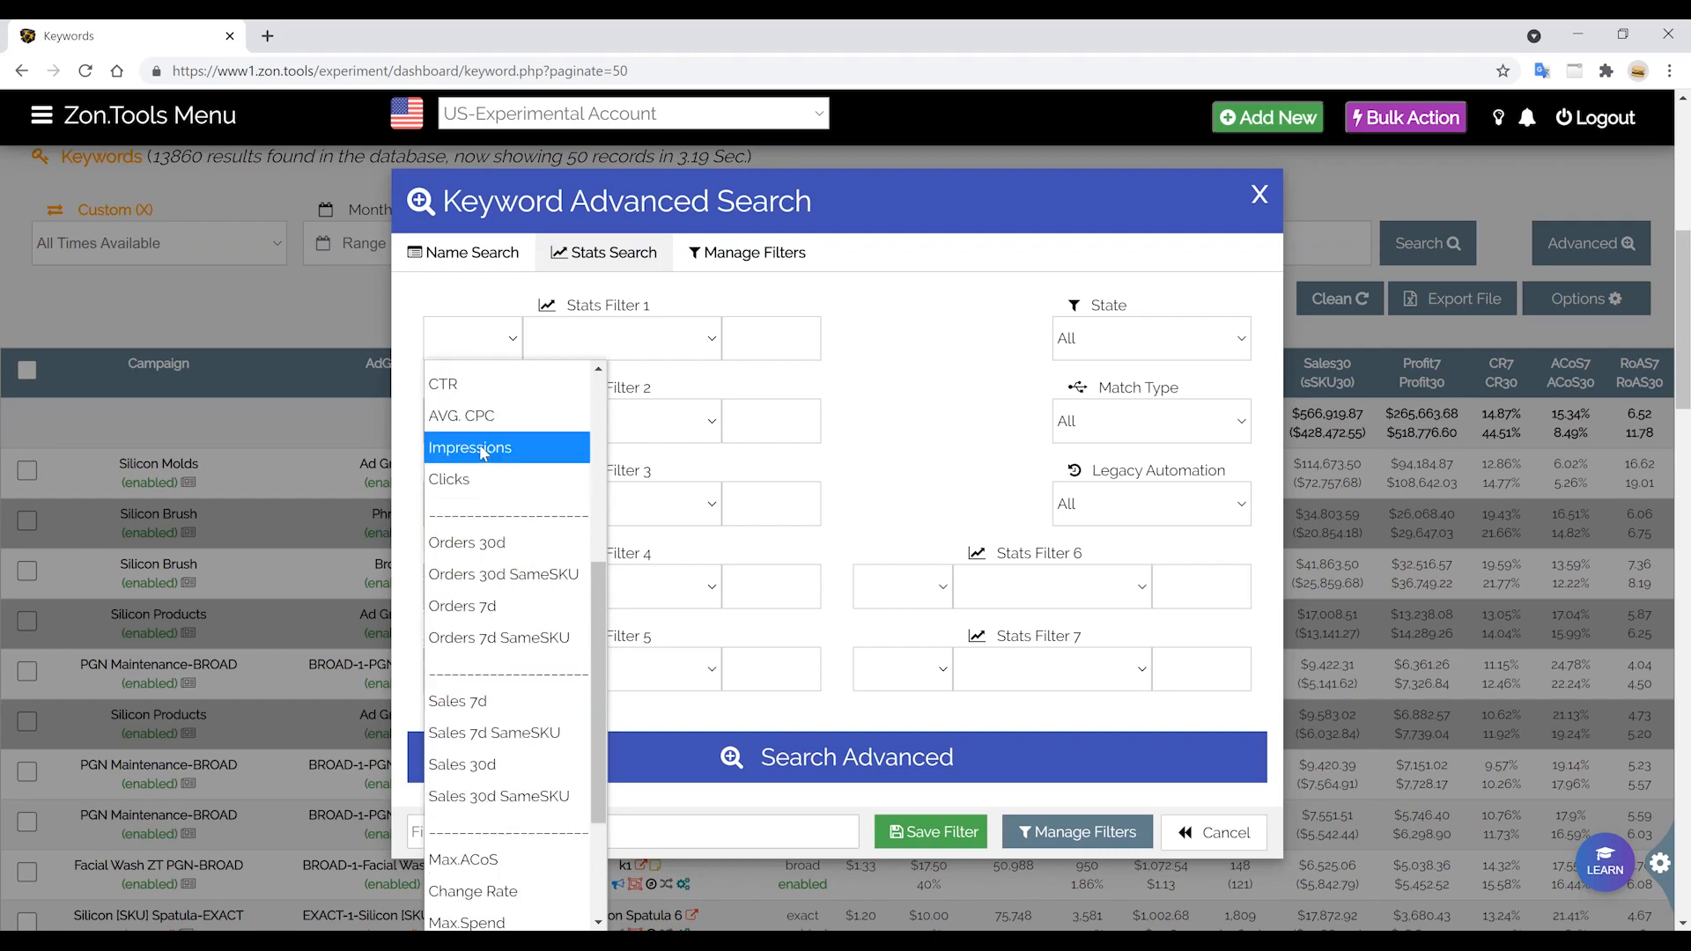
scroll(487, 480, up, 4)
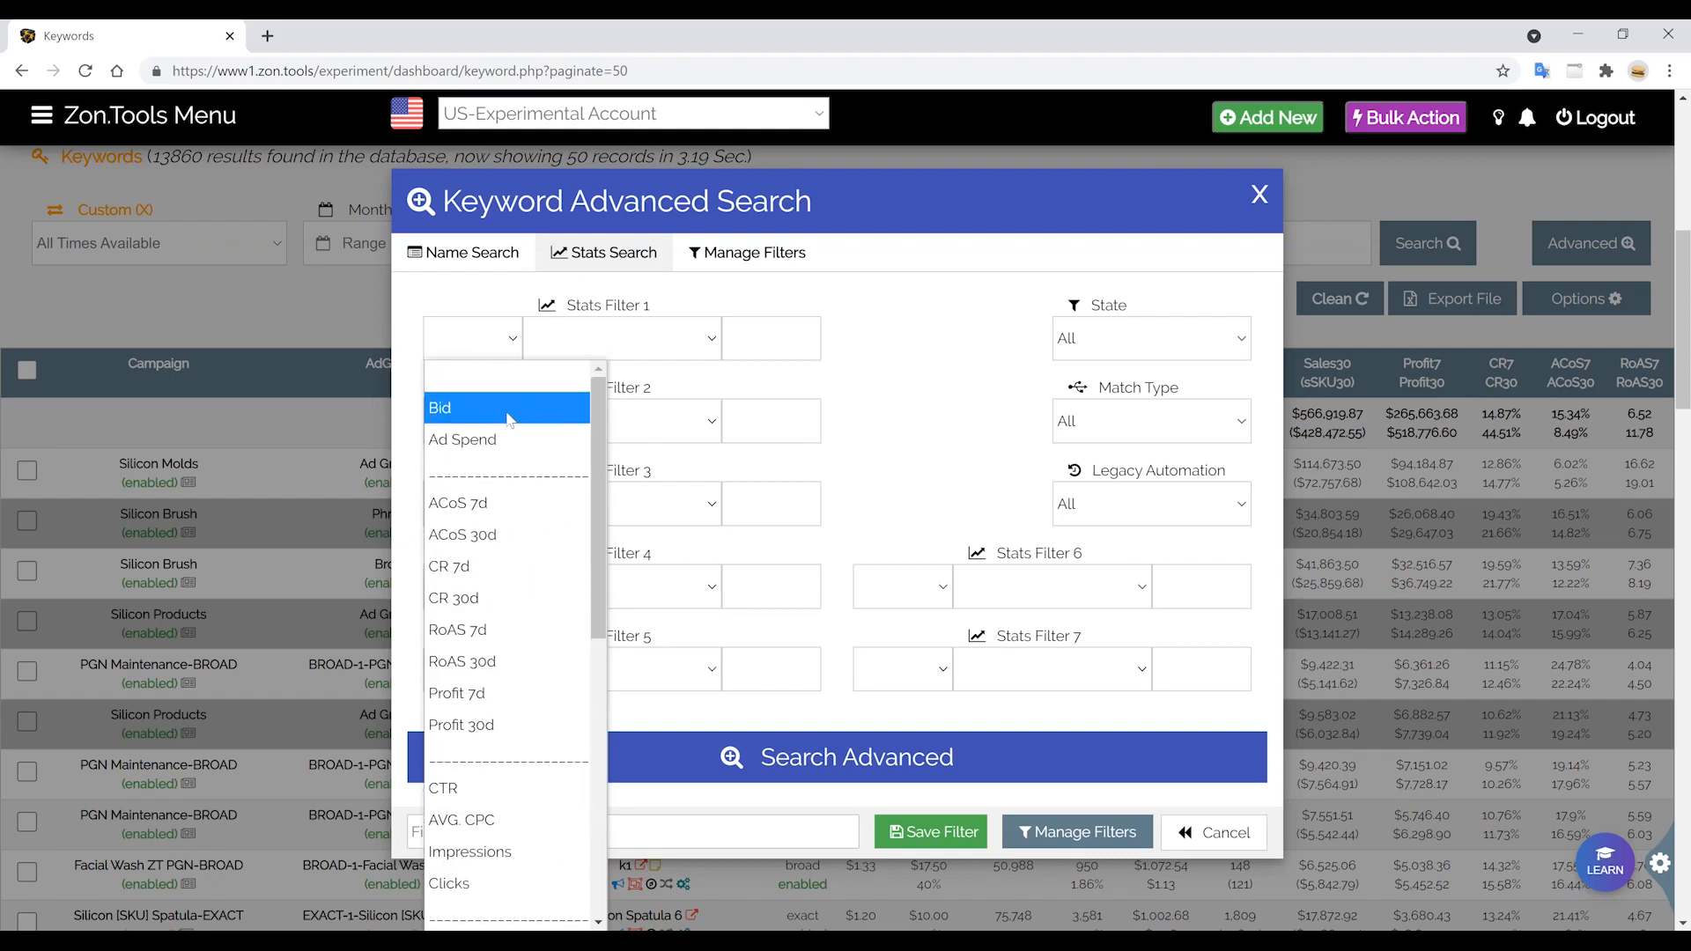
click(483, 339)
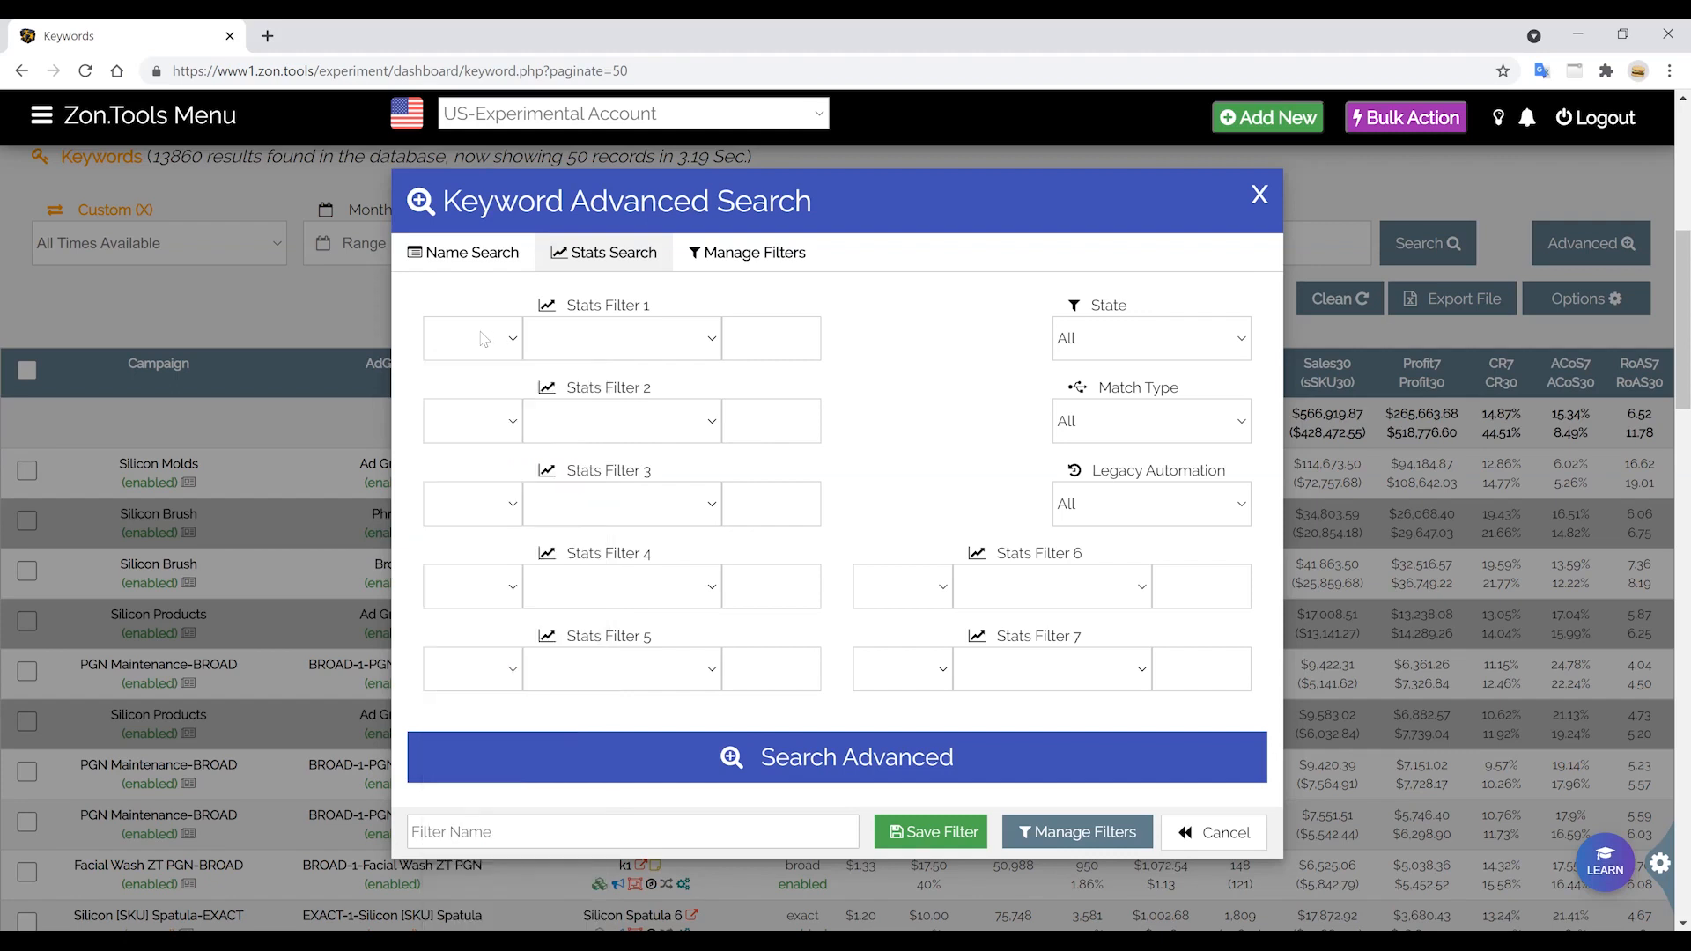
Set Stats Filter 1 to Ad Spend greater than 500.
click(483, 339)
click(583, 438)
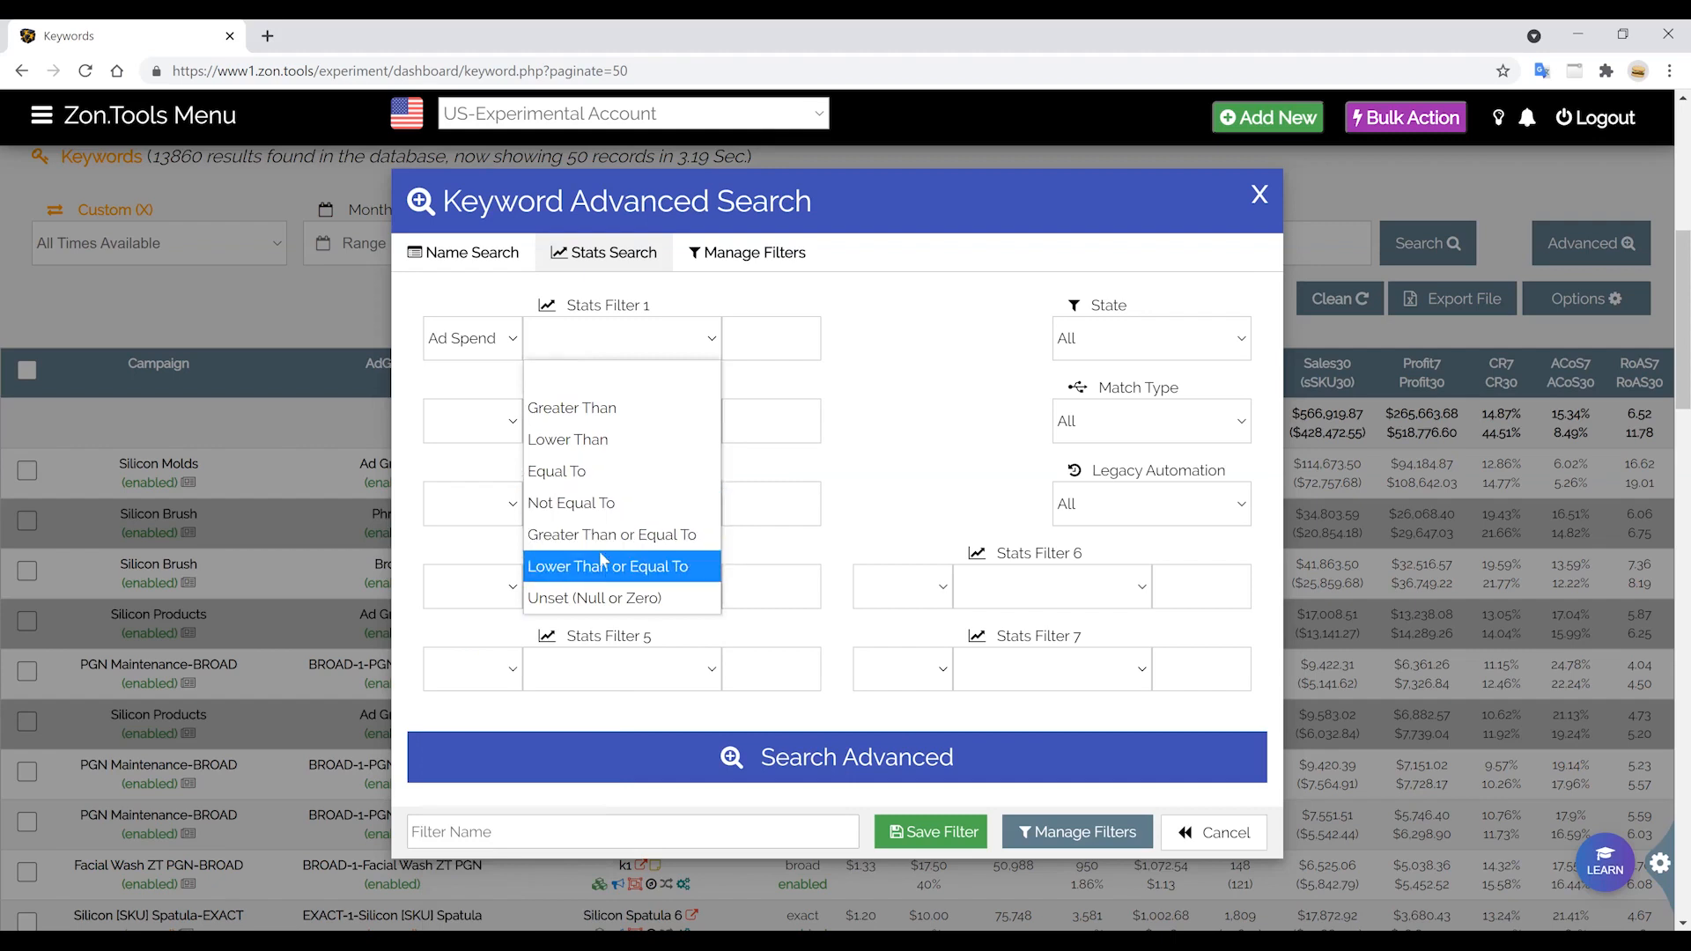
click(583, 408)
text(5000)
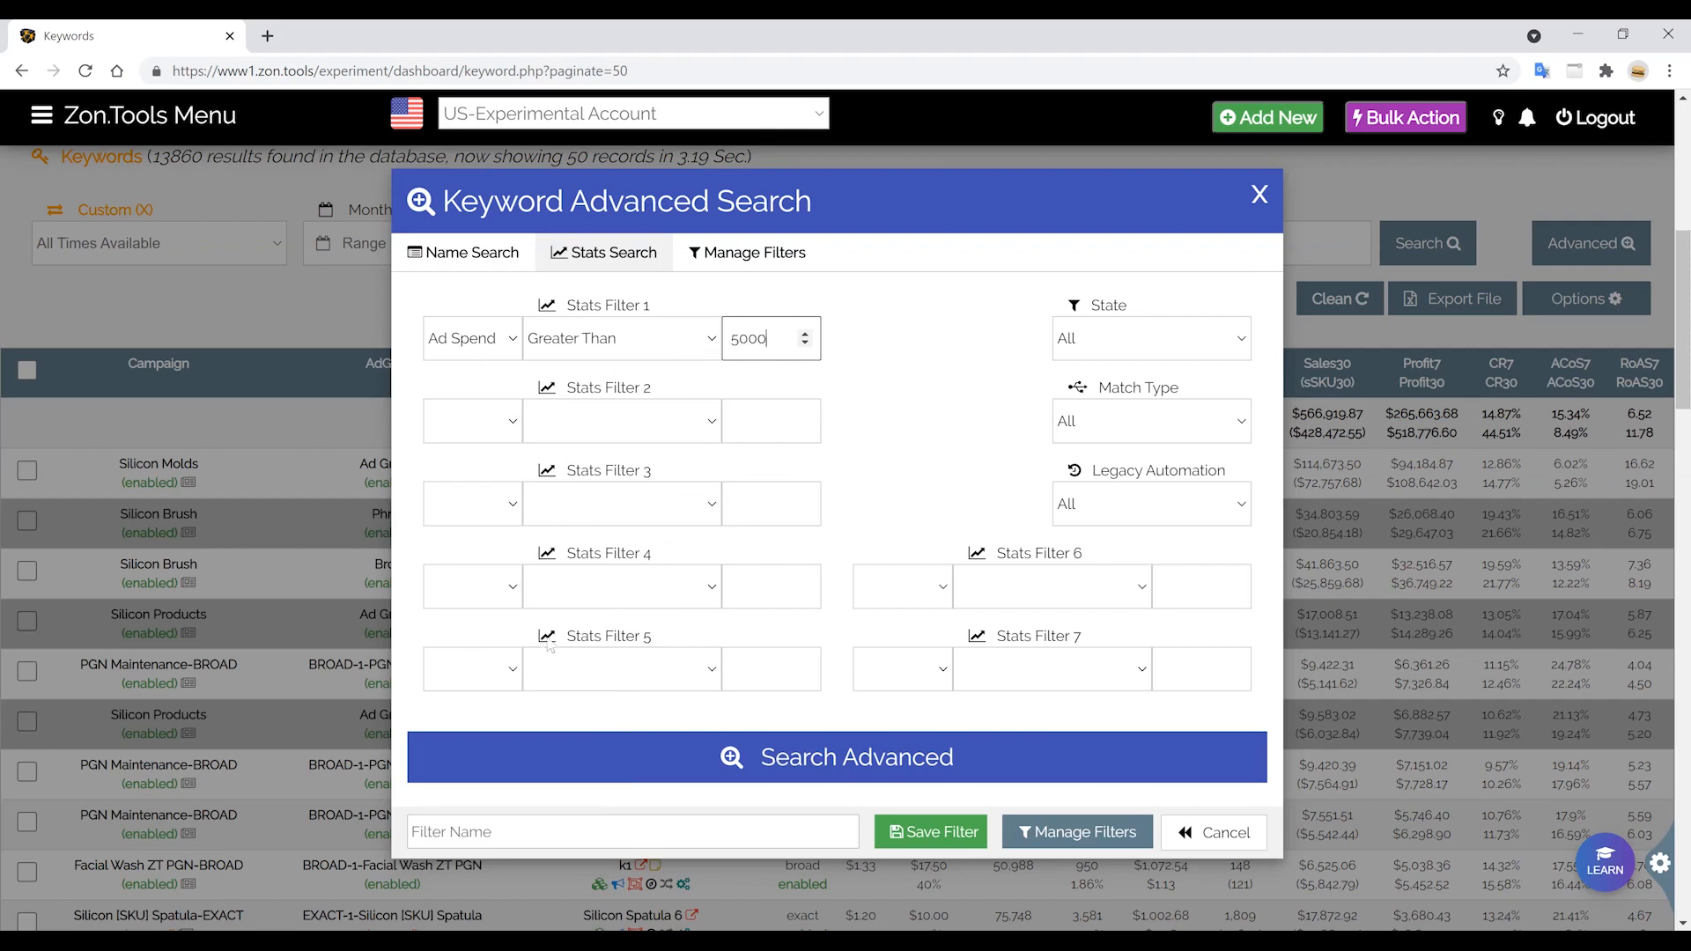
key(BackSpace)
key(BackSpace)
Set Stats Filter 2 to Impressions greater than 300.
click(489, 417)
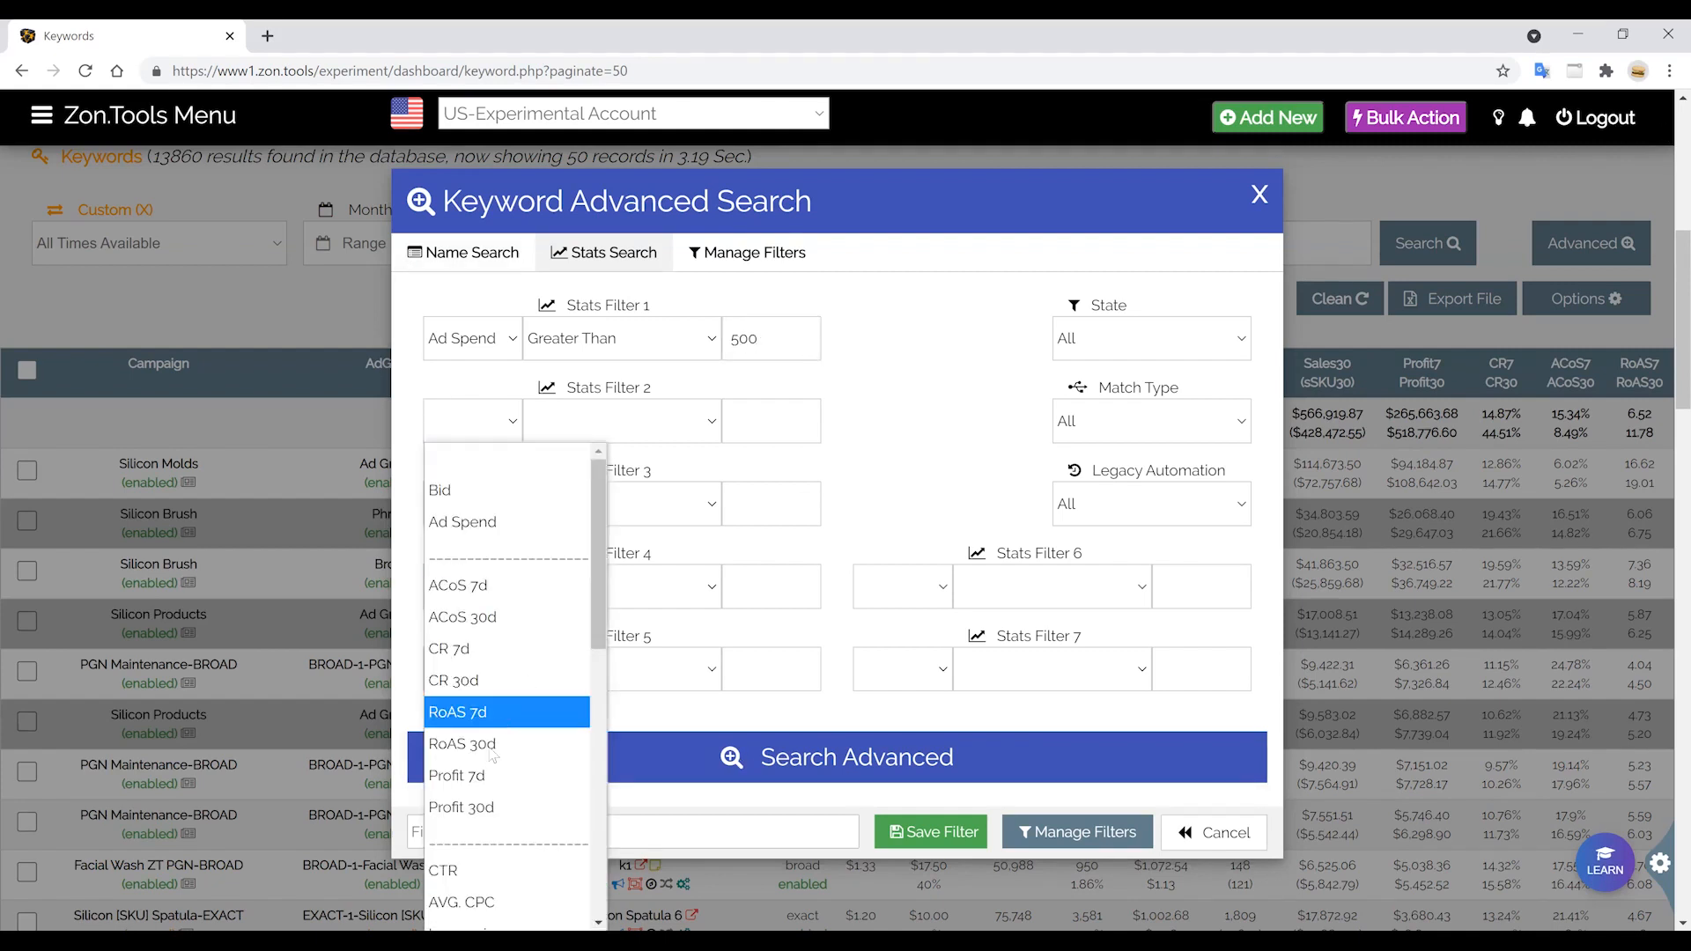
scroll(491, 760, down, 4)
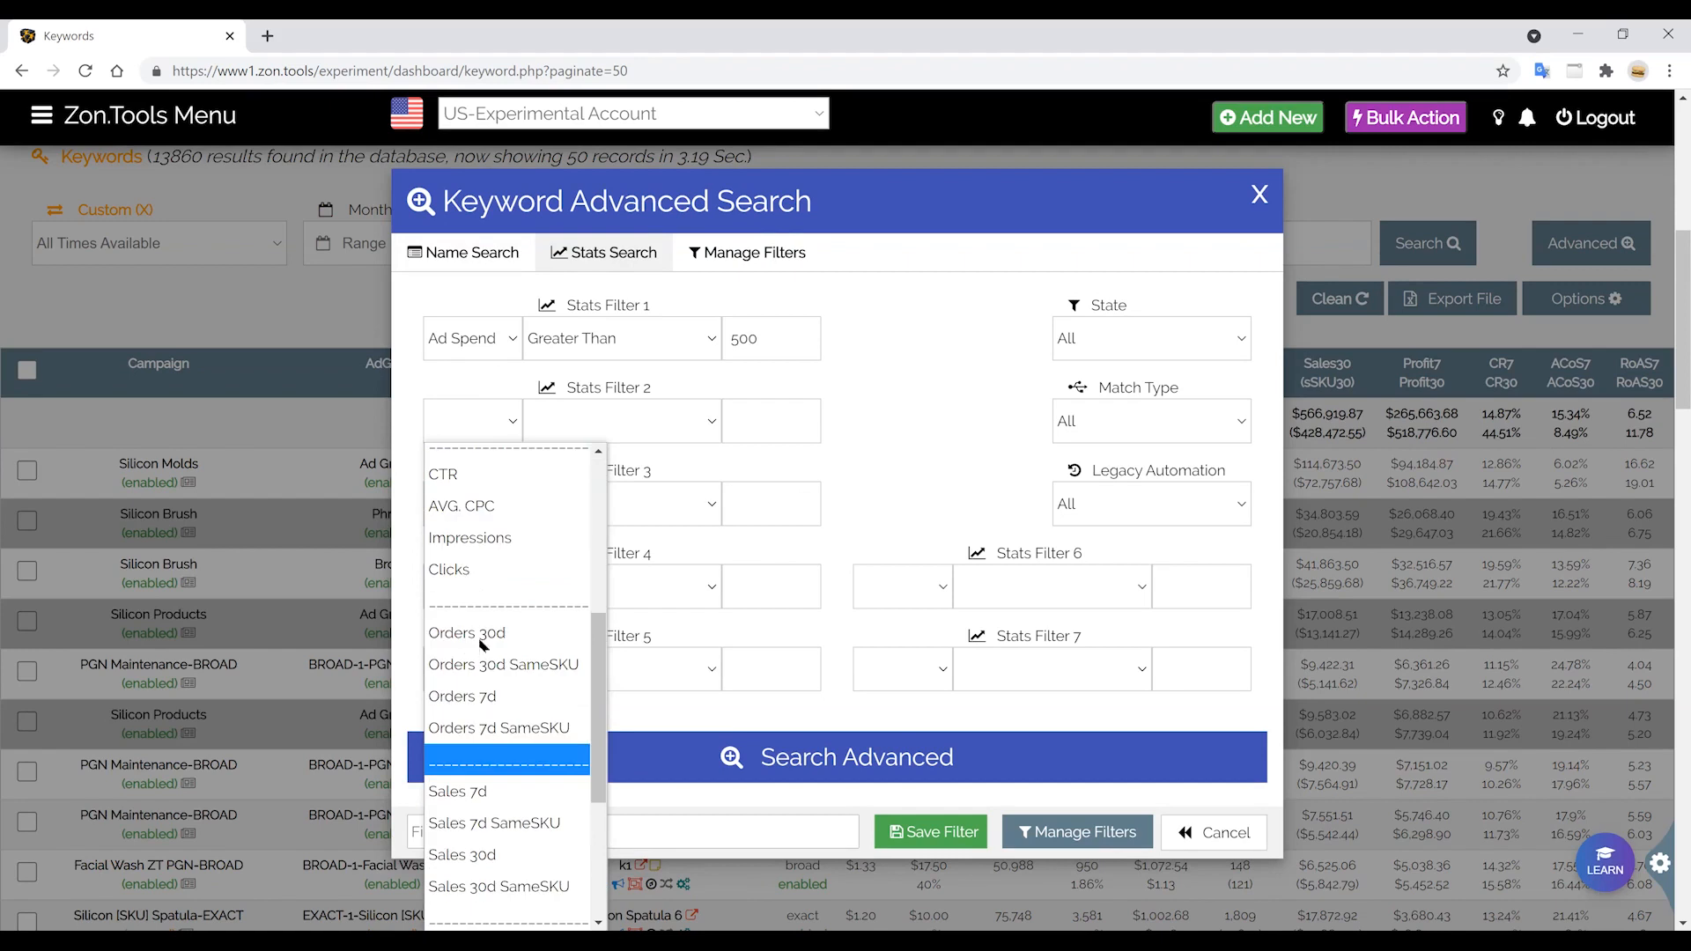
click(483, 540)
click(620, 426)
click(620, 490)
click(772, 419)
text(300)
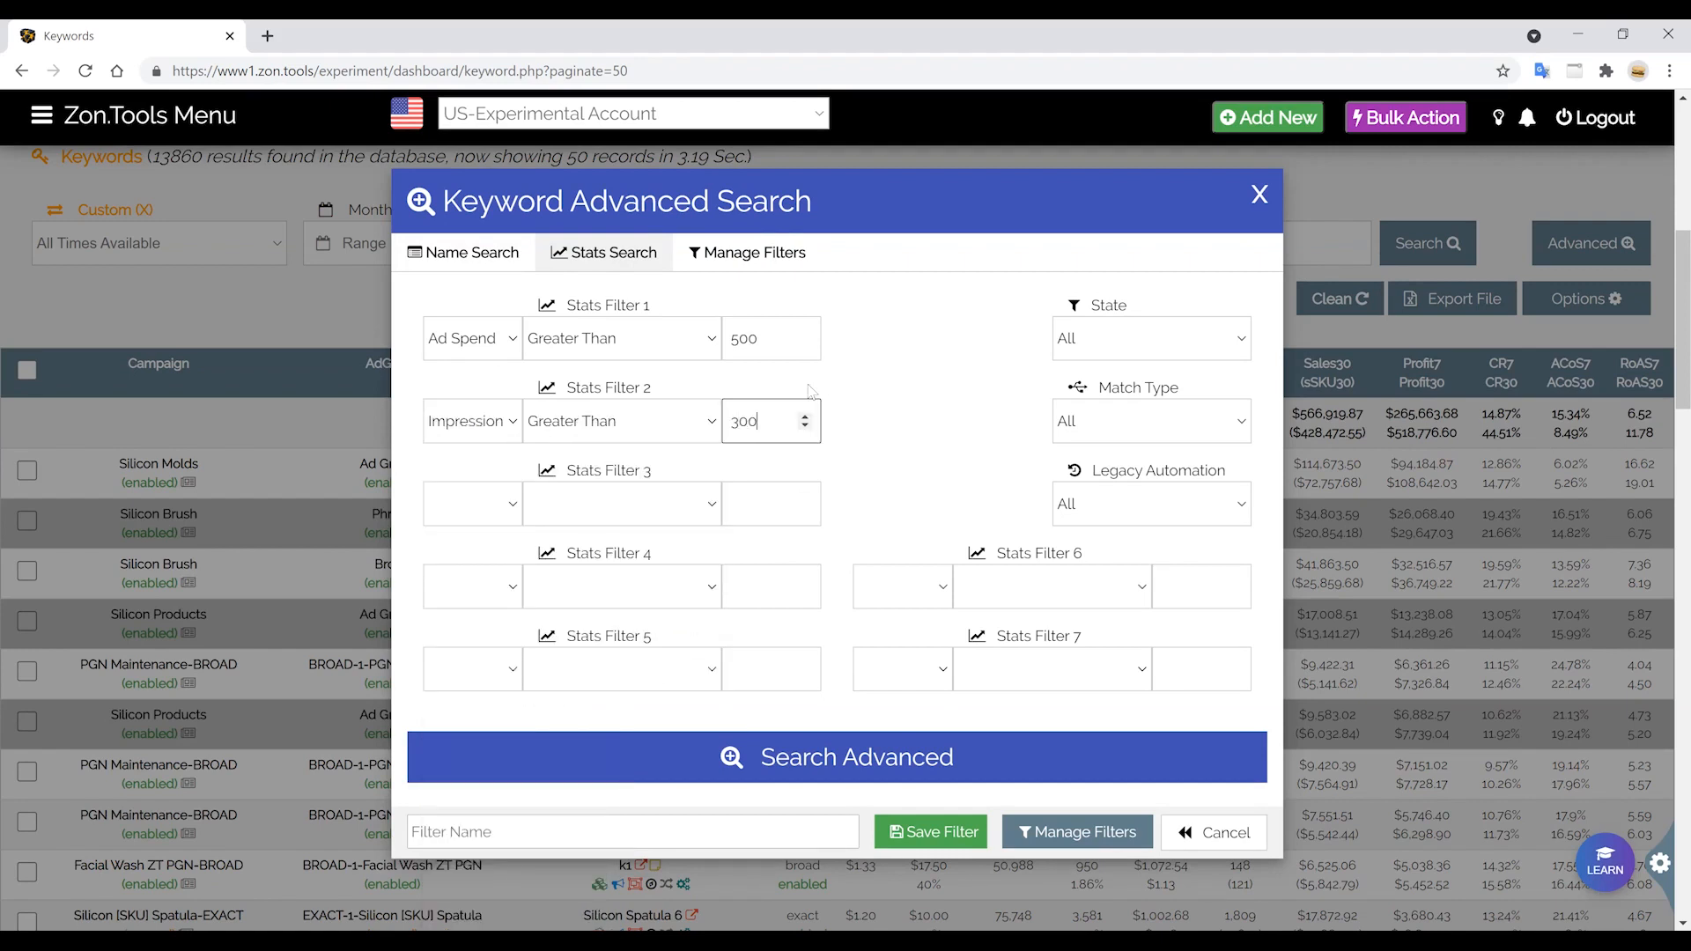
Save the two stats conditions as a filter named Orange Demo and run the advanced search.
click(565, 812)
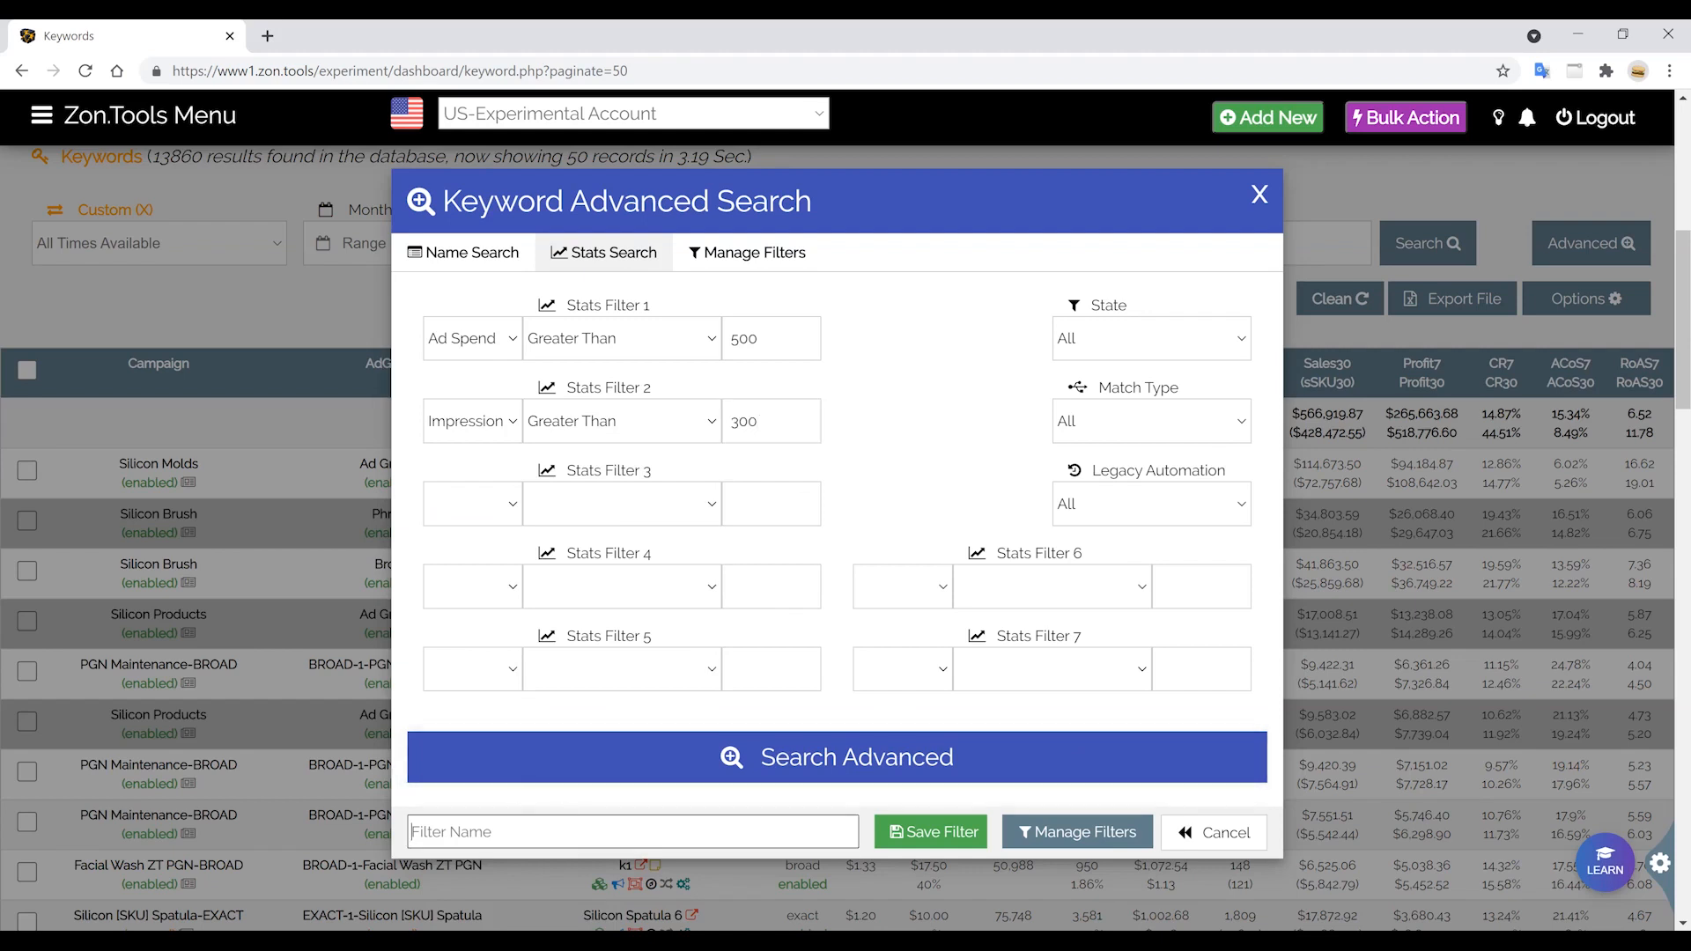
text(D)
key(BackSpace)
text(Orange Demo)
click(935, 832)
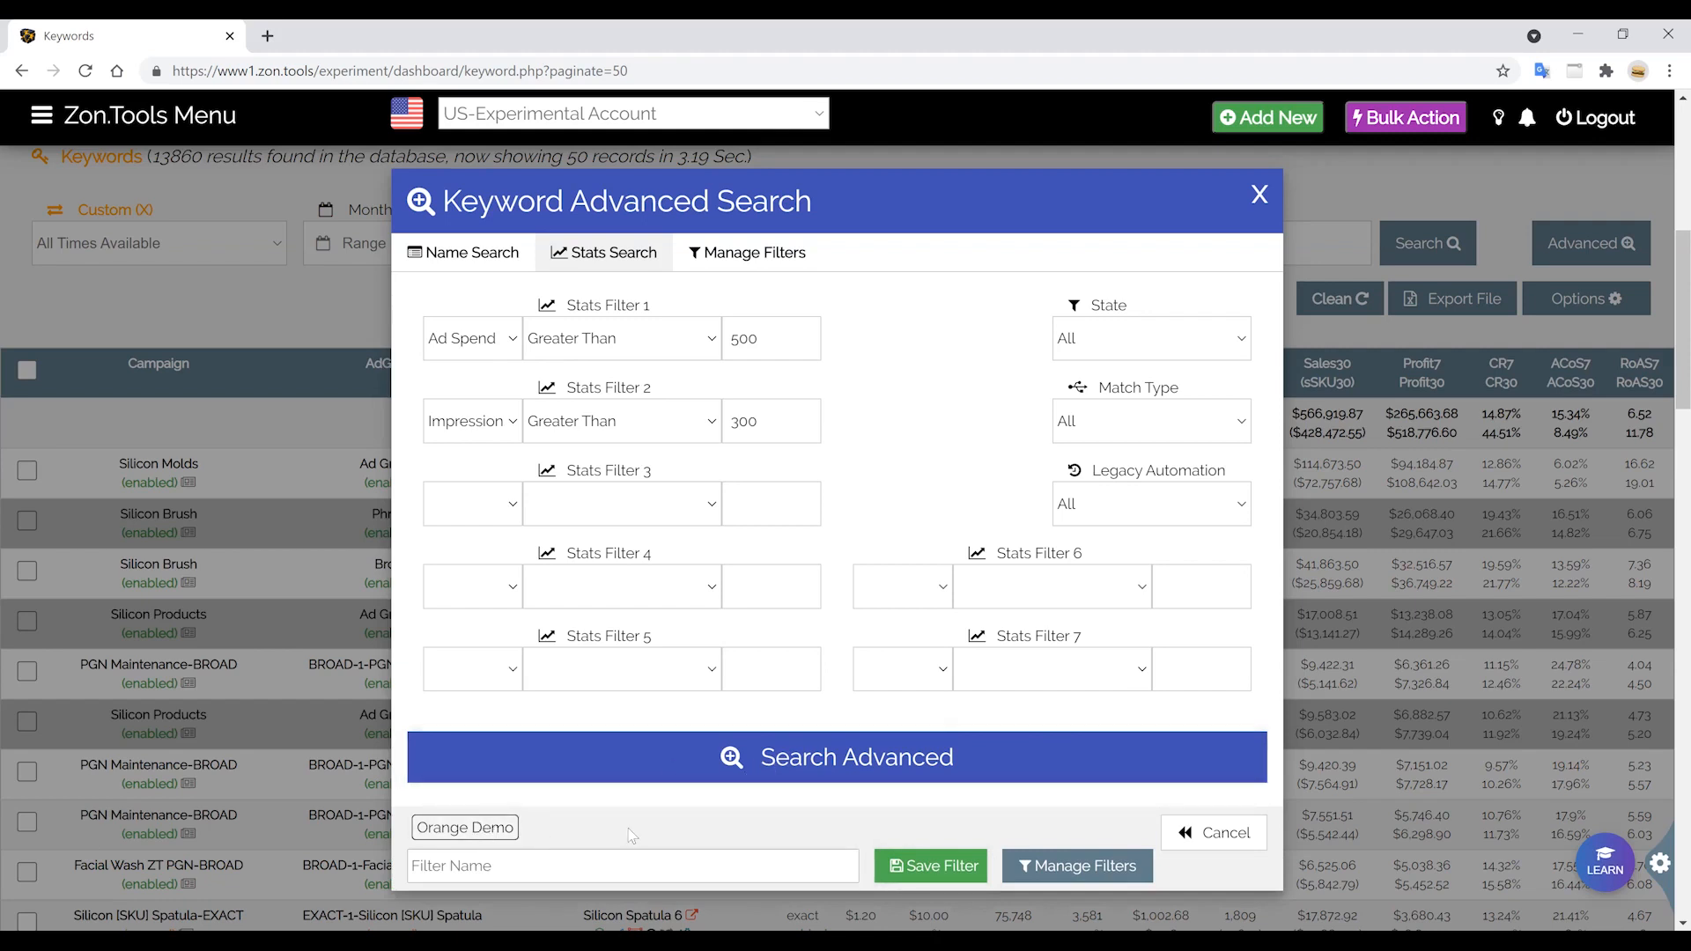
click(715, 757)
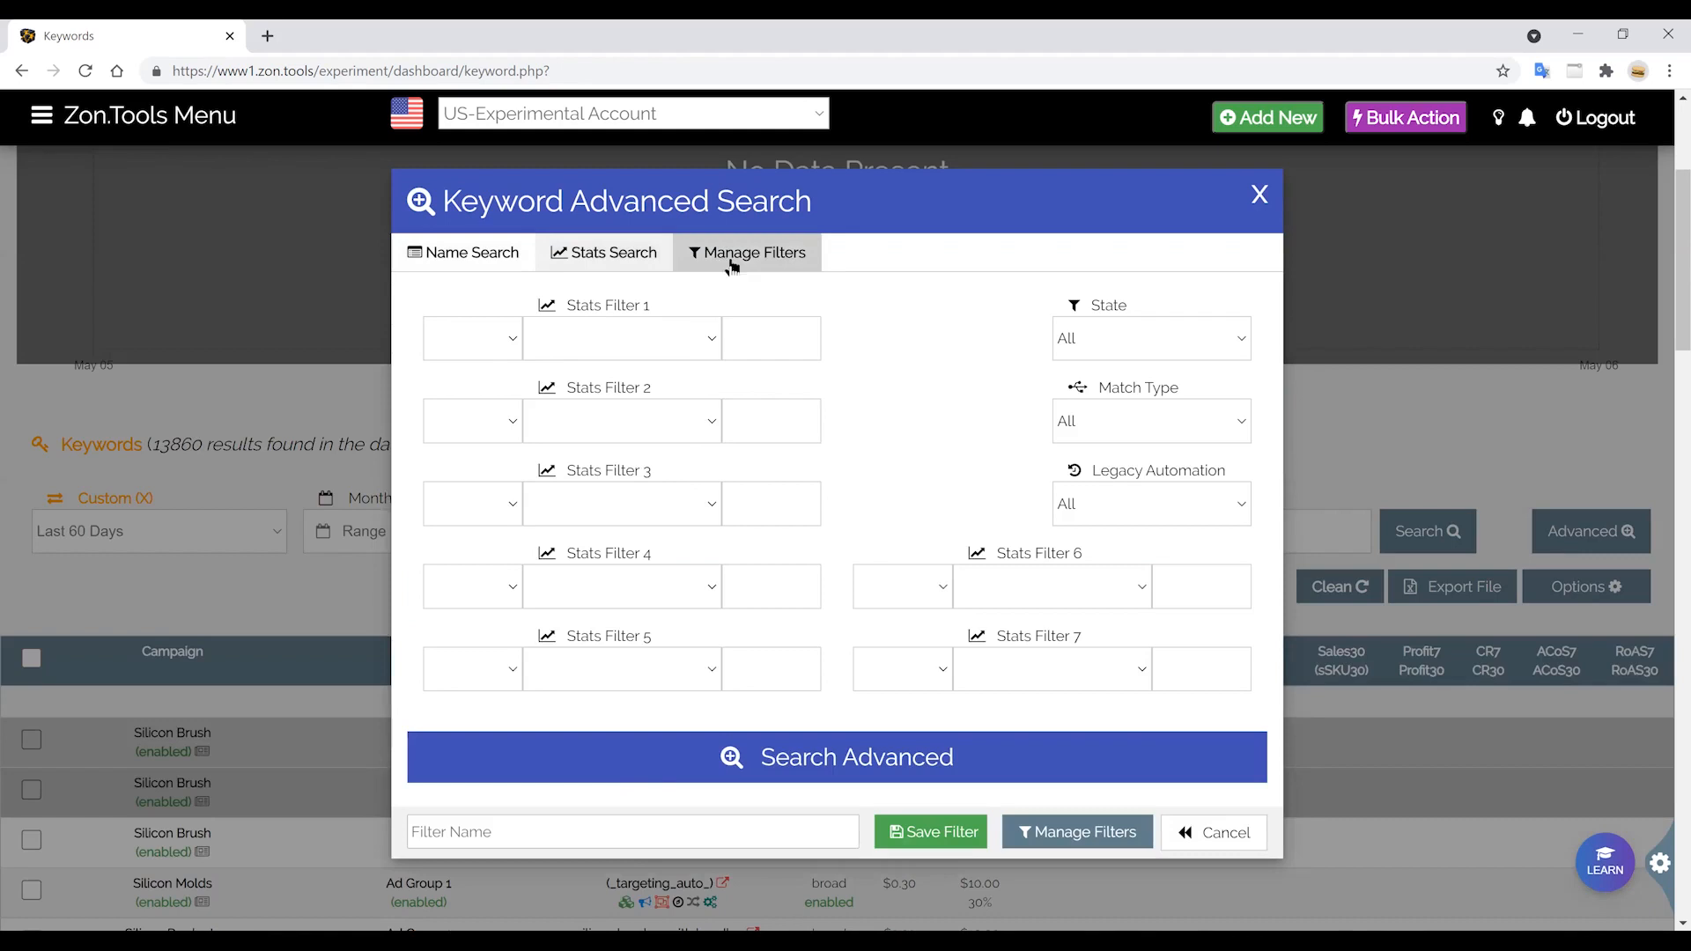
View the import and export options for saved filters, and close the advanced search.
click(707, 255)
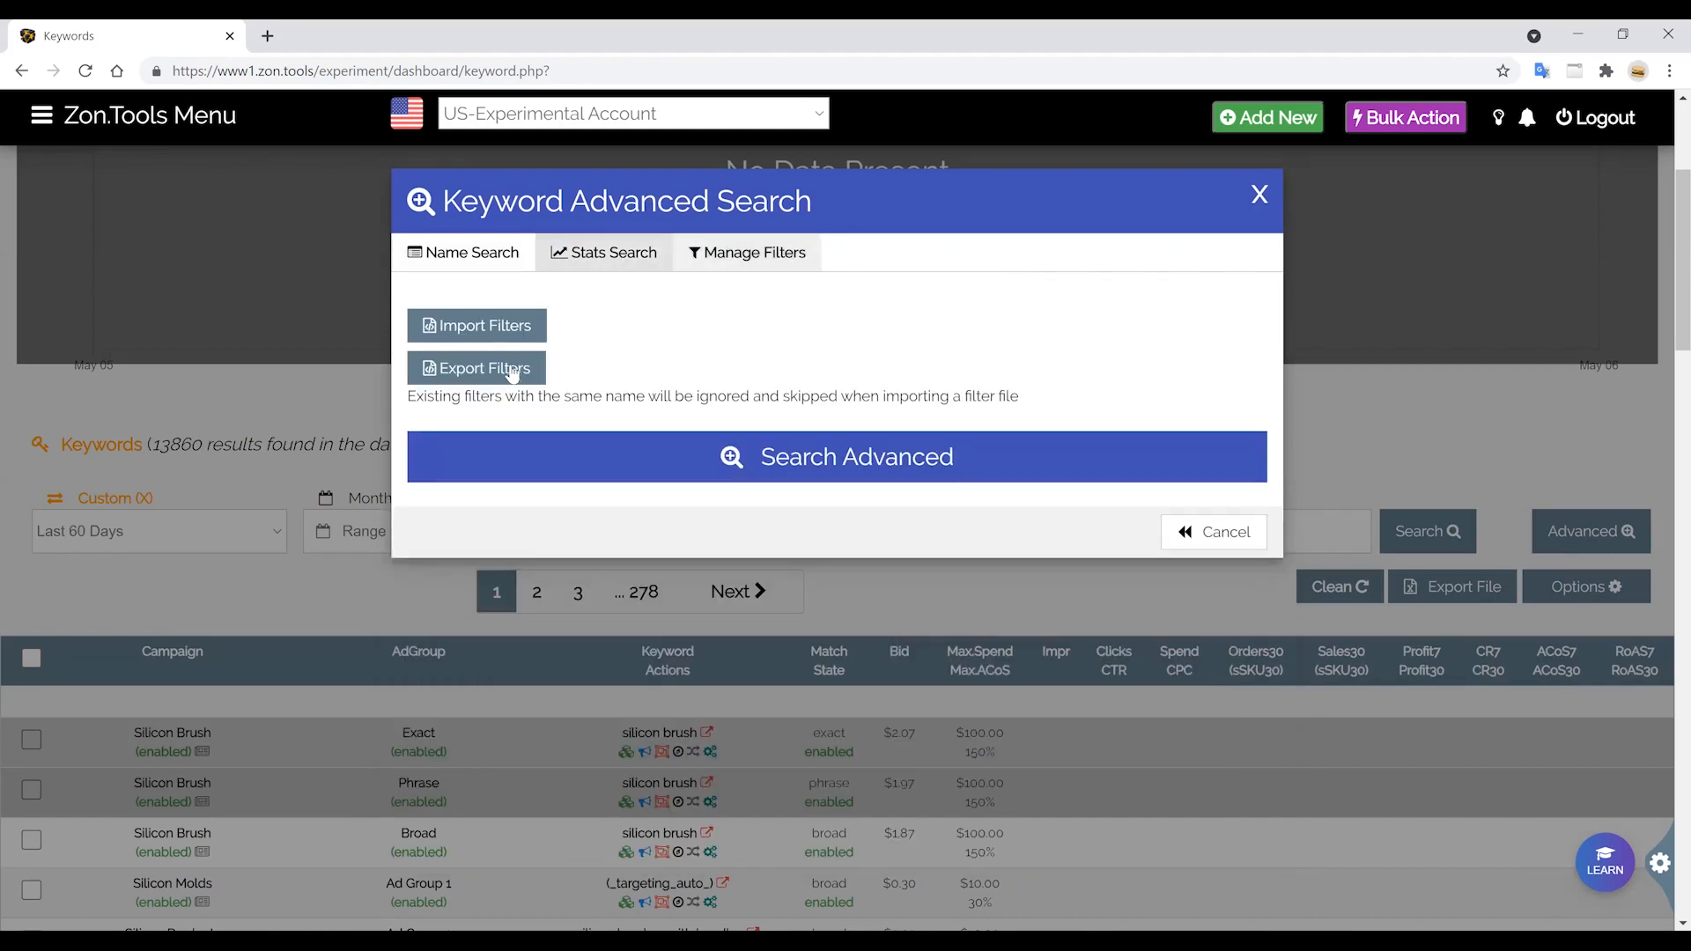
click(597, 262)
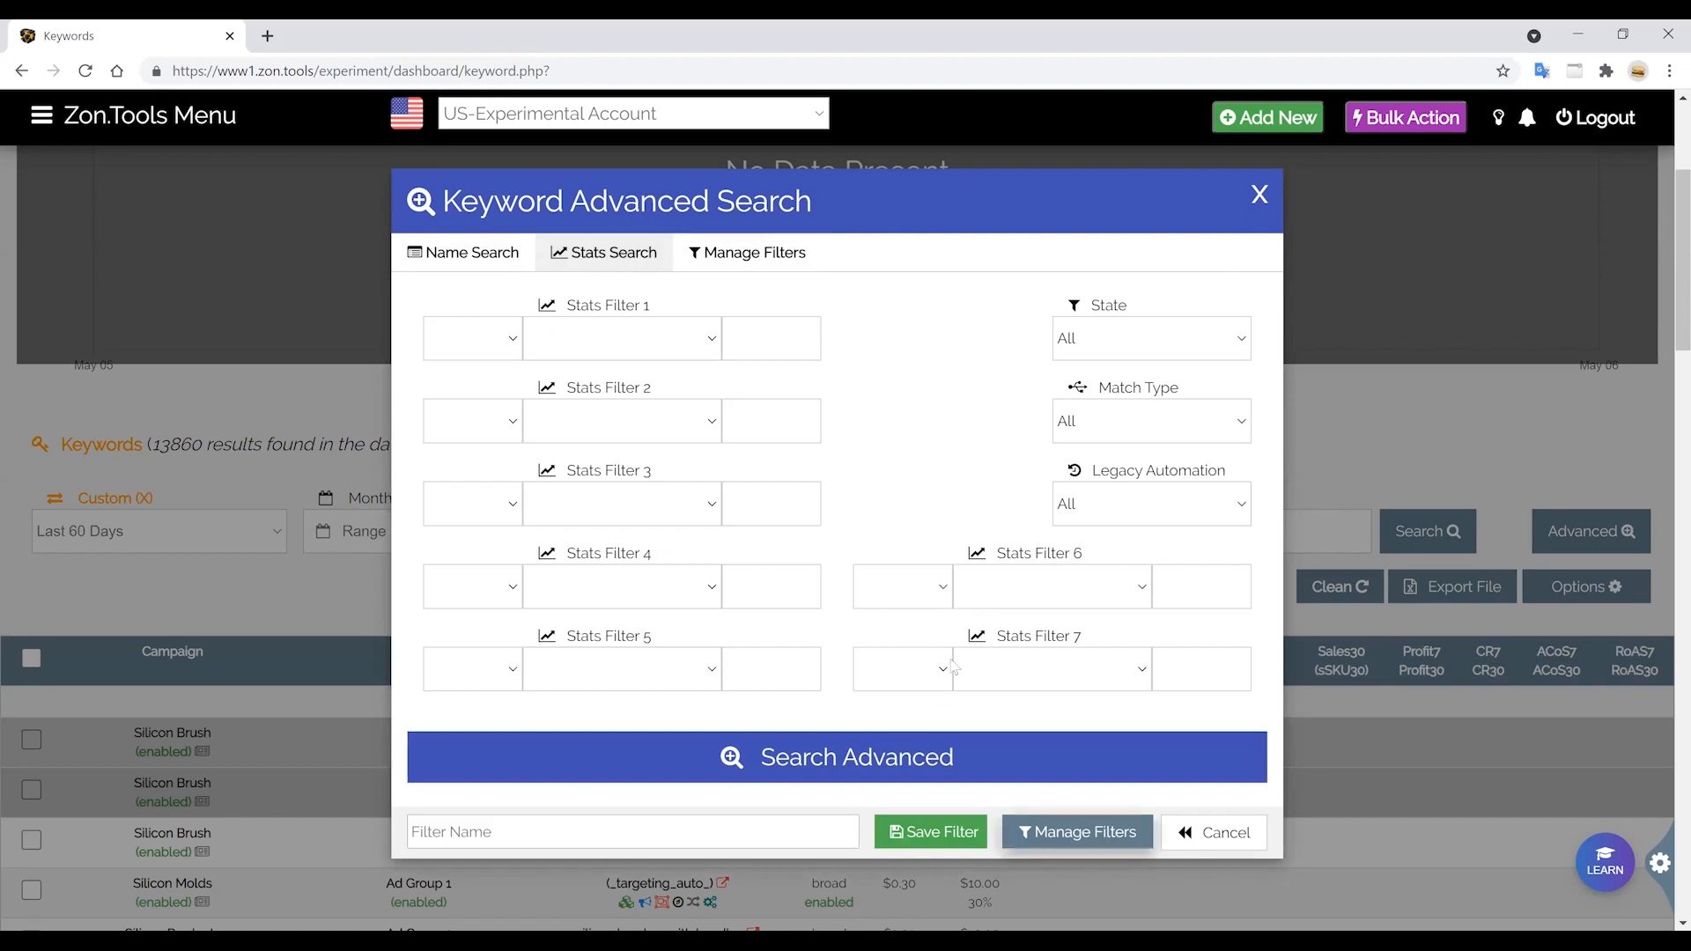
click(1105, 847)
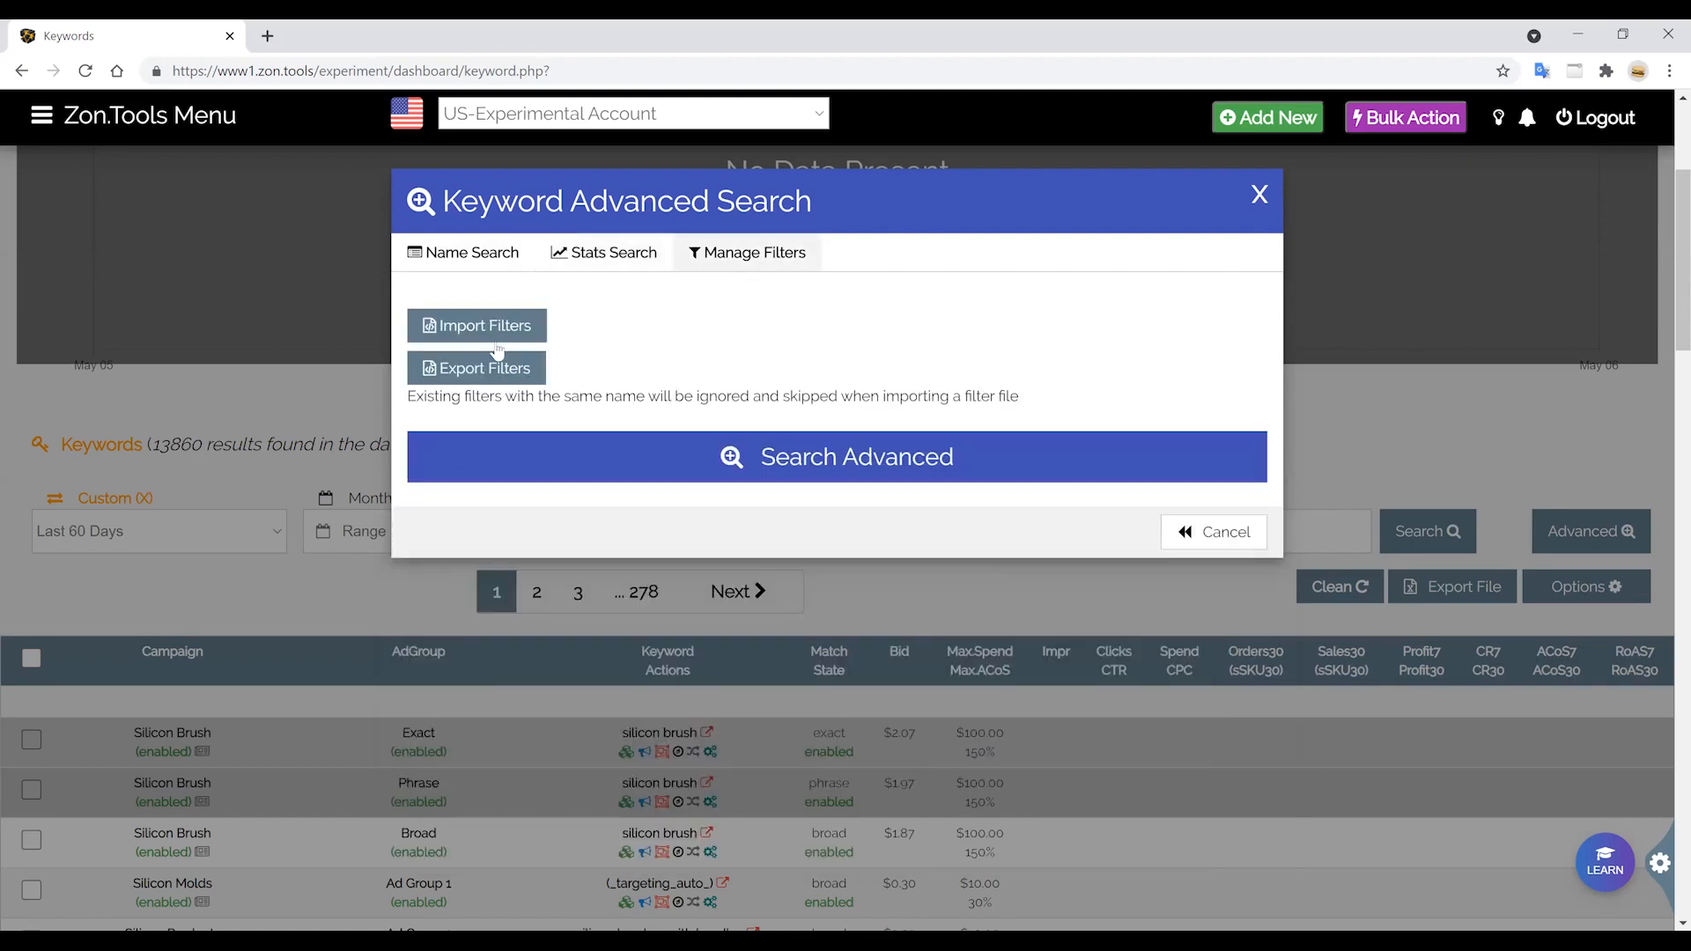
click(1358, 272)
Select the first four keywords in the table individually, and extend the selection to every keyword on the page.
scroll(1410, 401, up, 1)
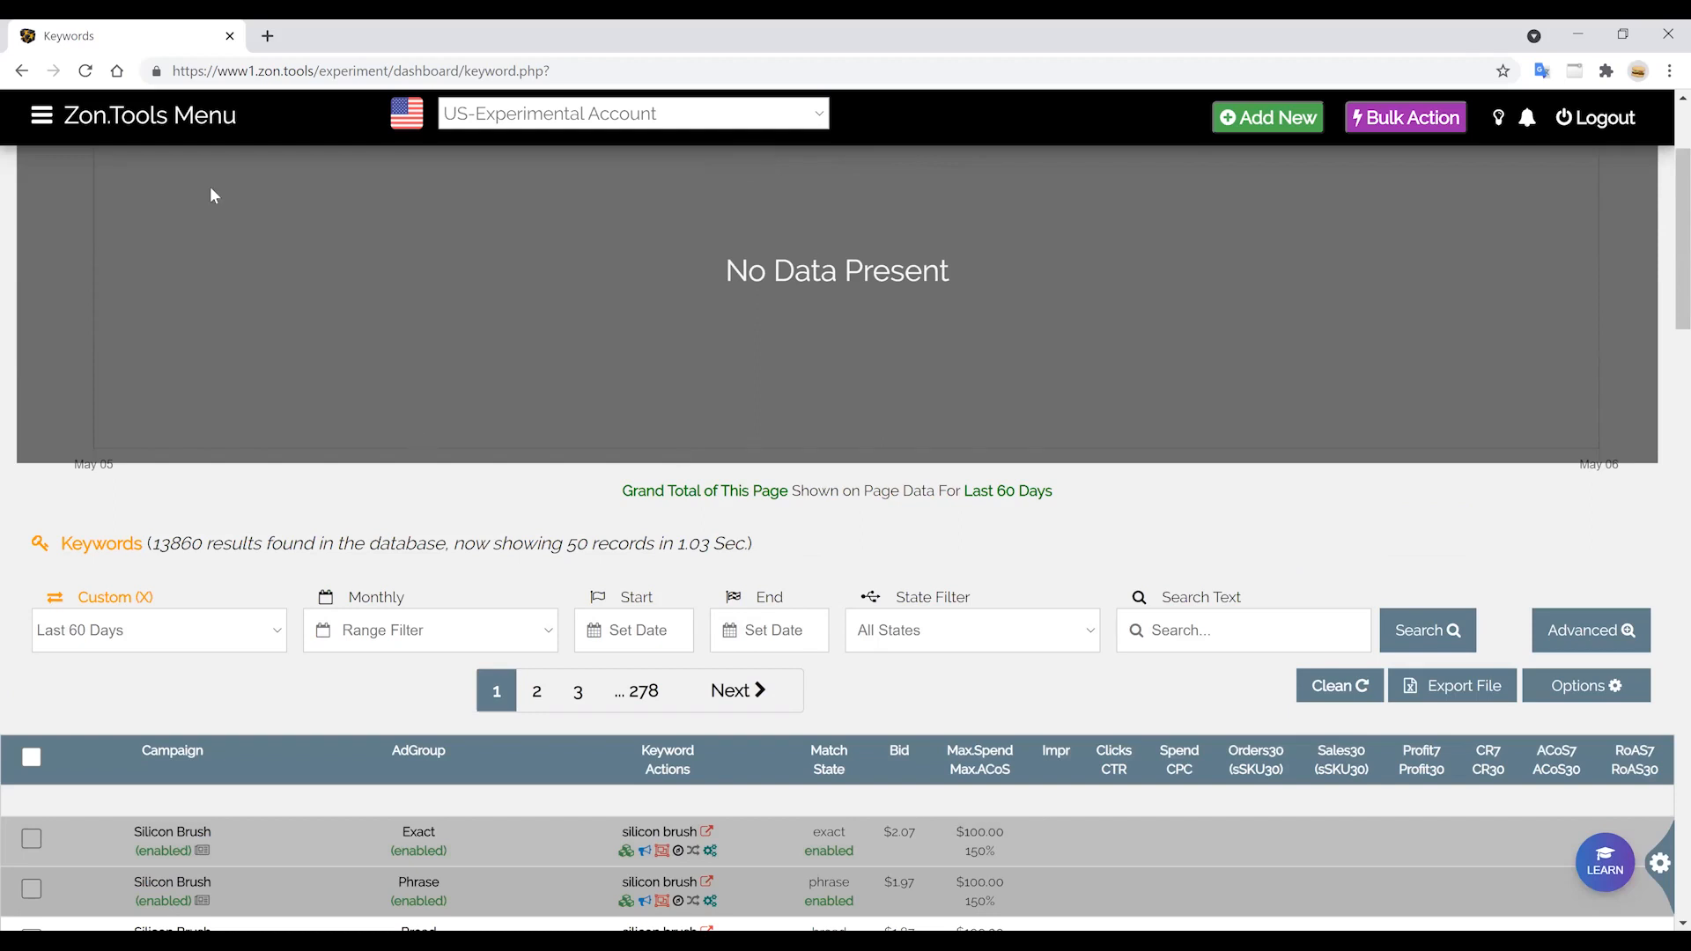
scroll(30, 468, down, 3)
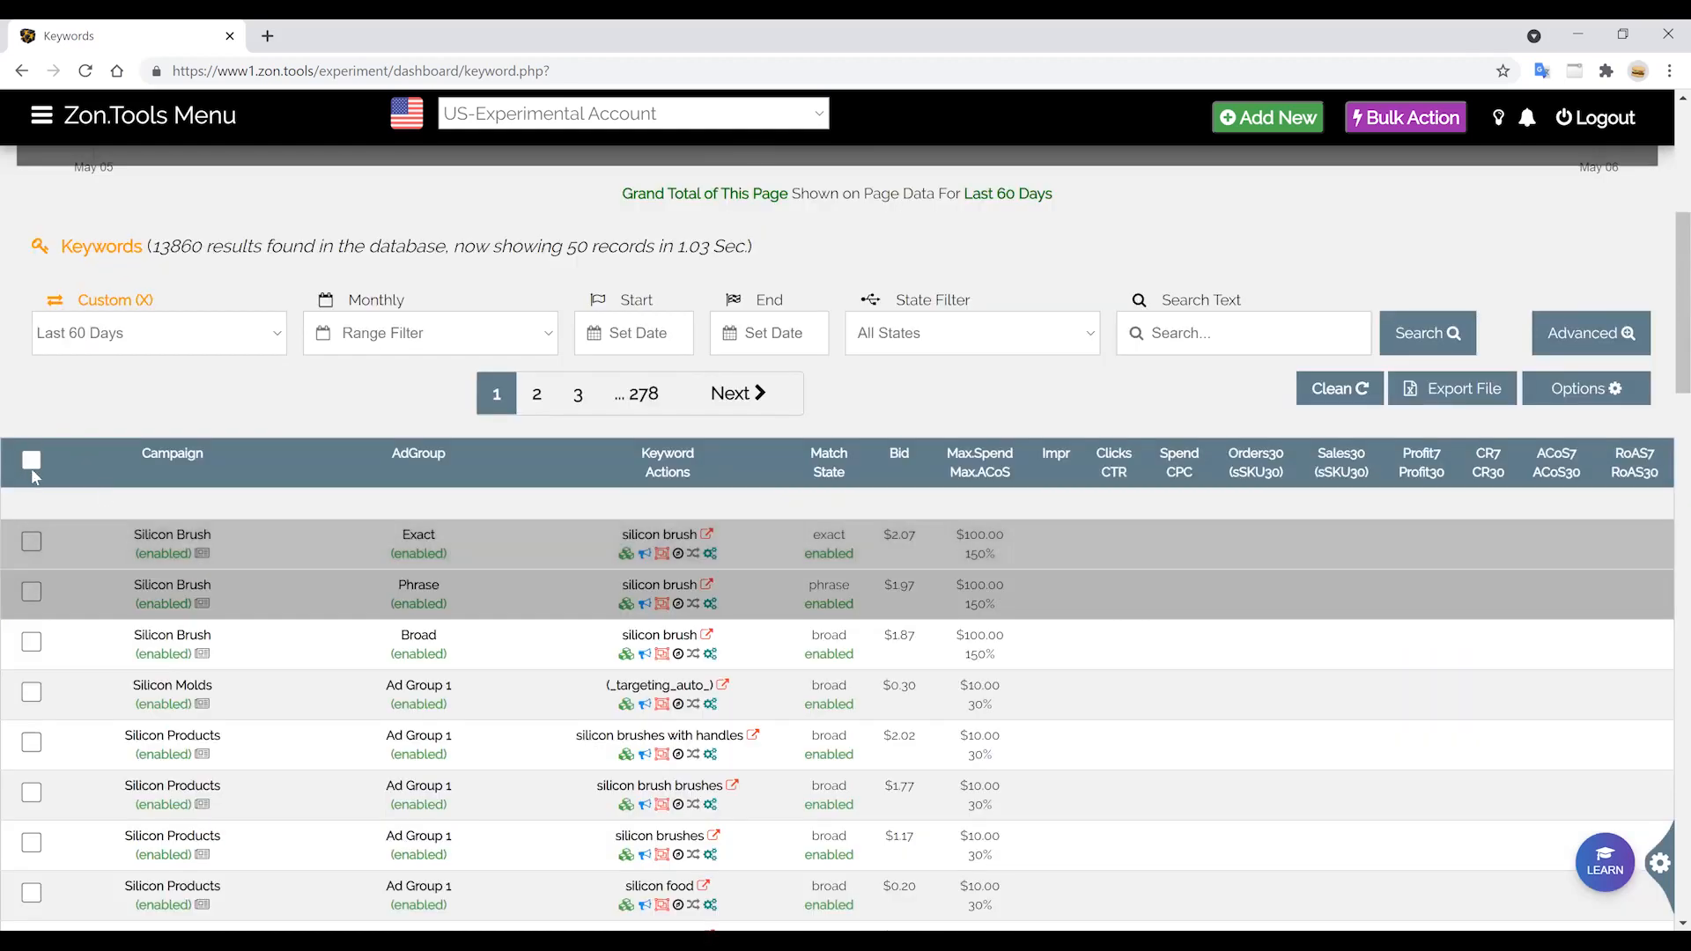
click(36, 644)
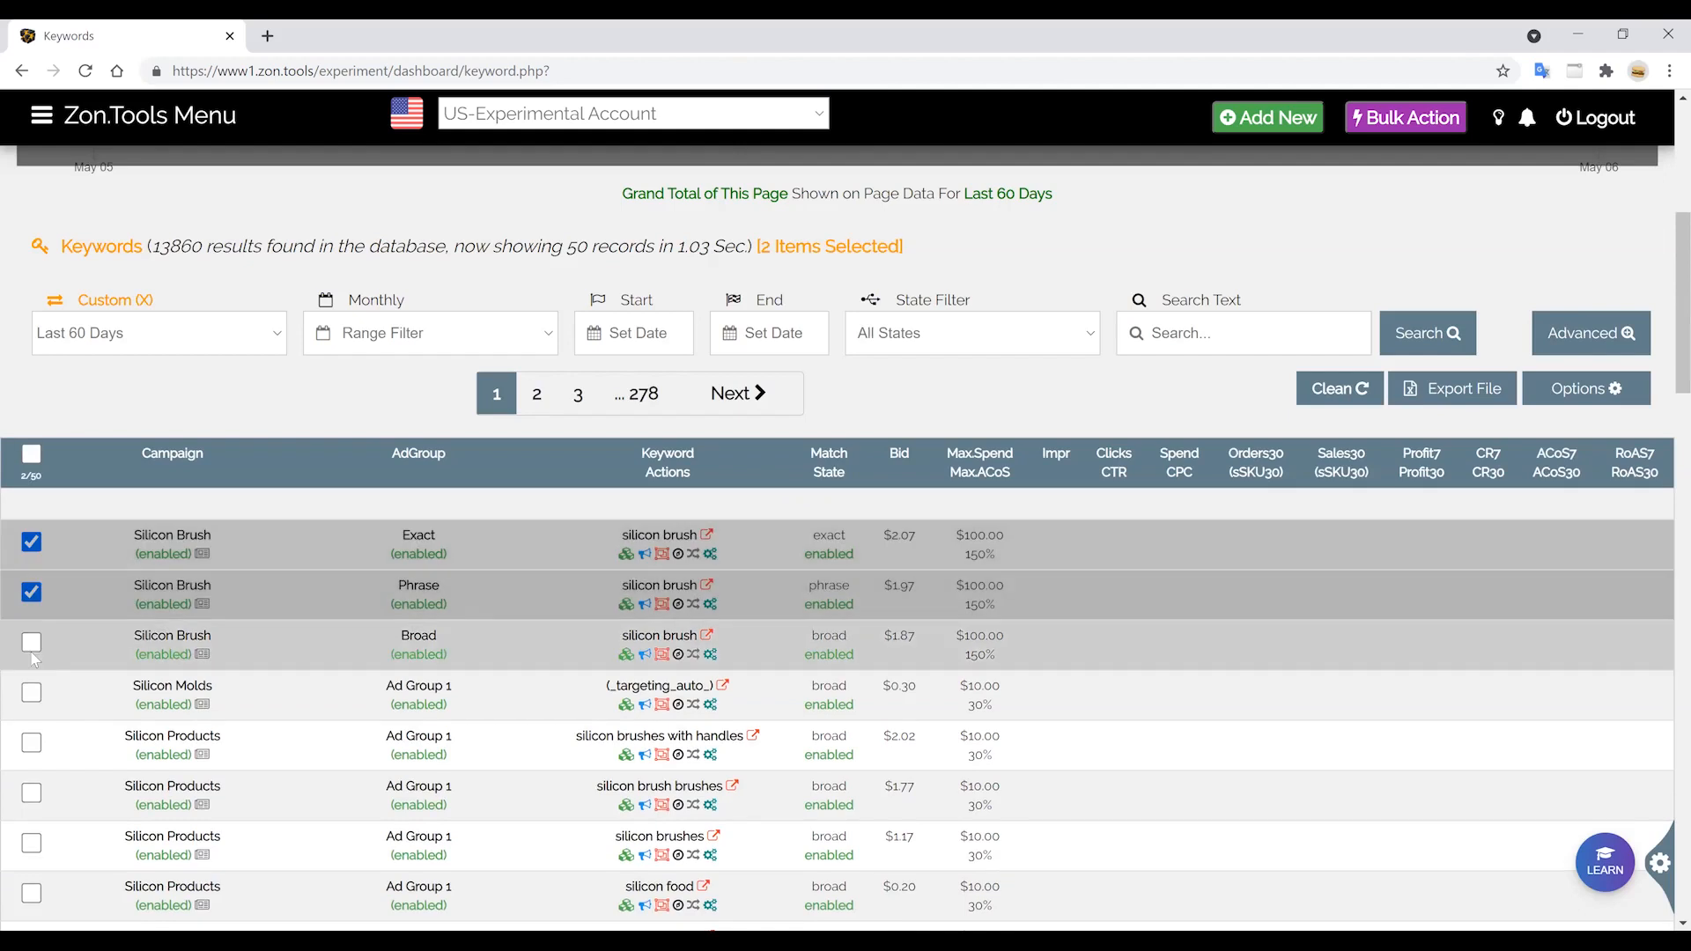
click(33, 691)
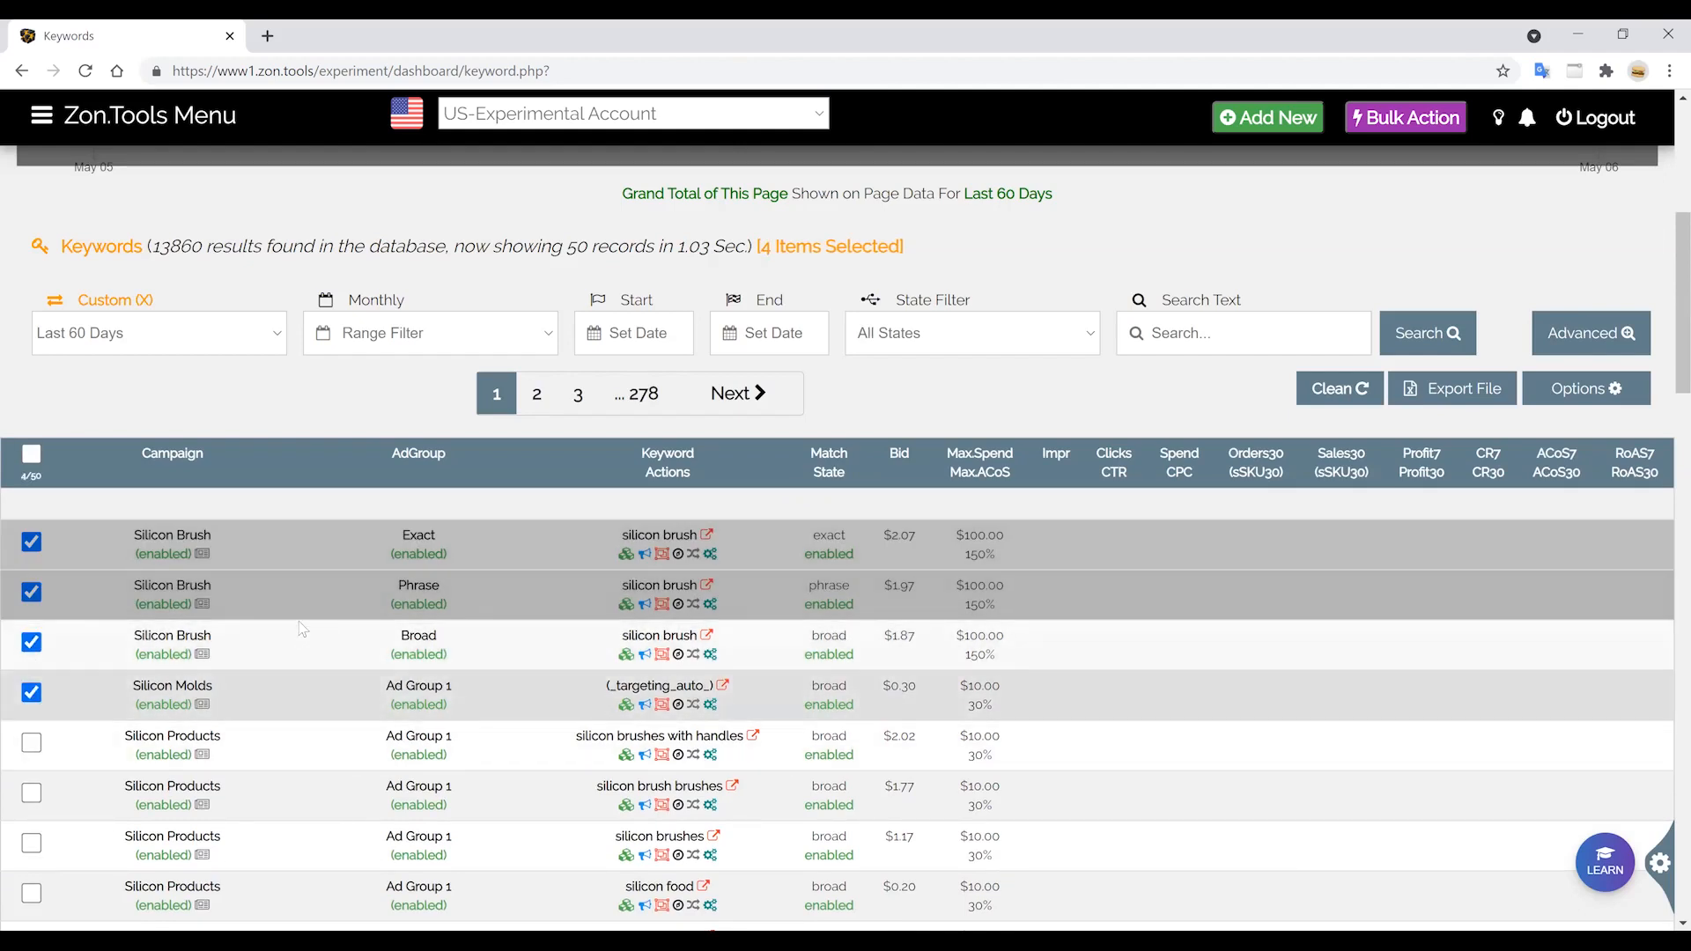
scroll(144, 416, down, 2)
scroll(40, 465, up, 2)
click(31, 453)
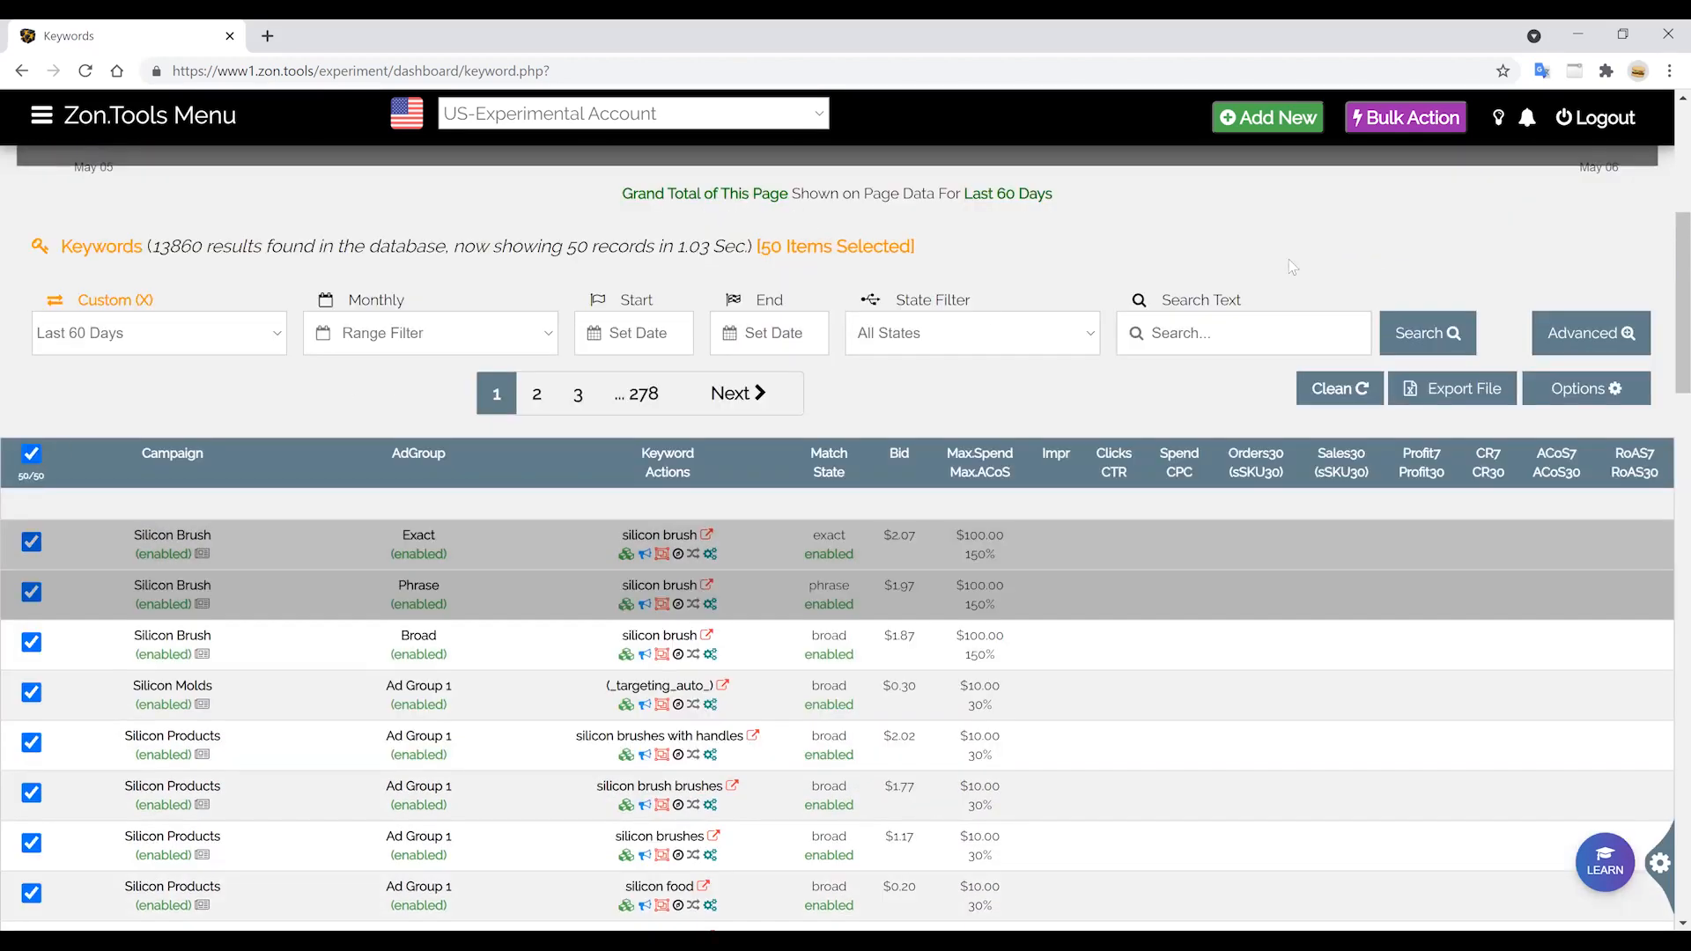
Open the bulk actions for the selected keywords, view the Change Bid options, and close the dialog.
click(1393, 125)
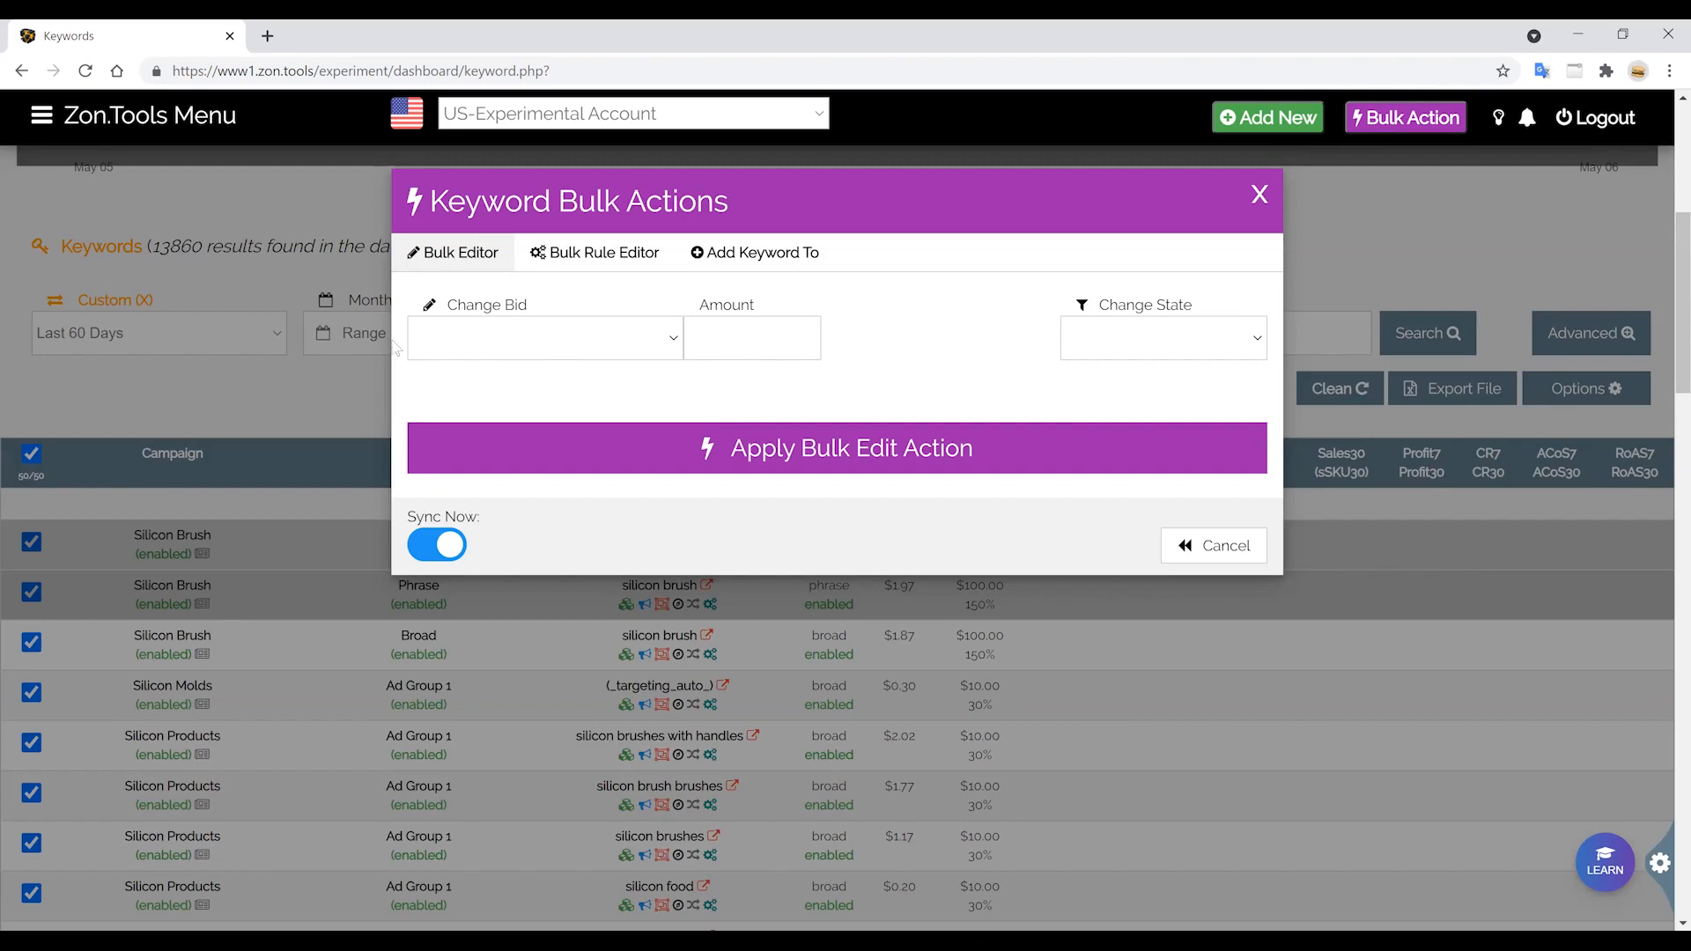
click(518, 346)
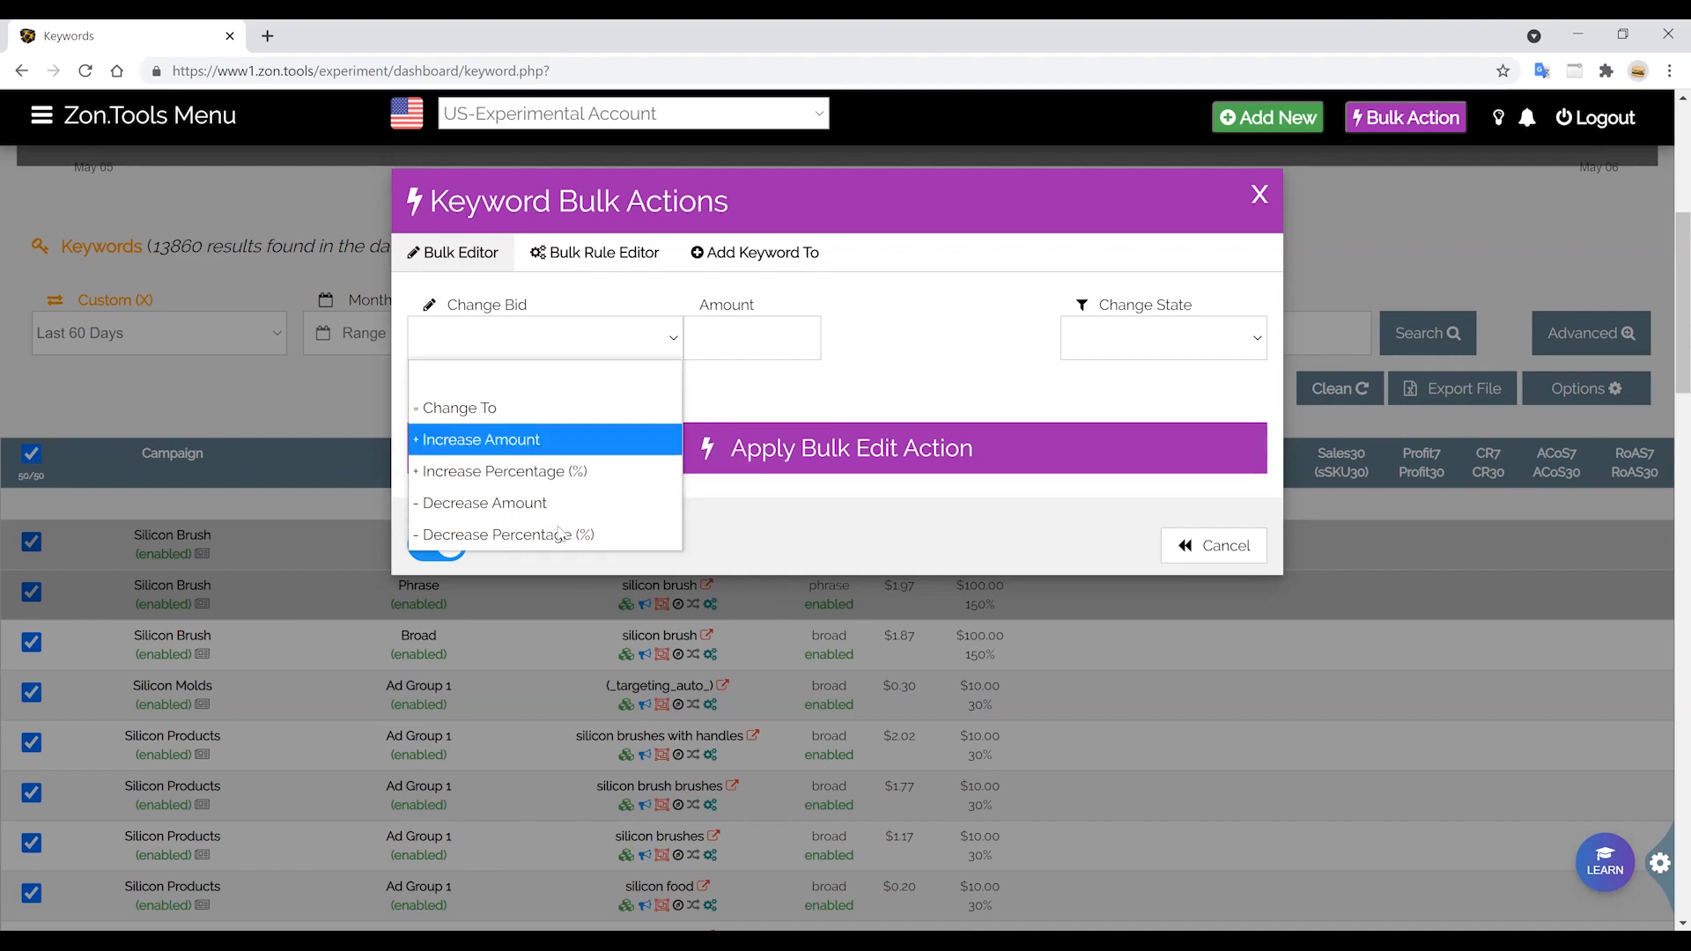
click(505, 336)
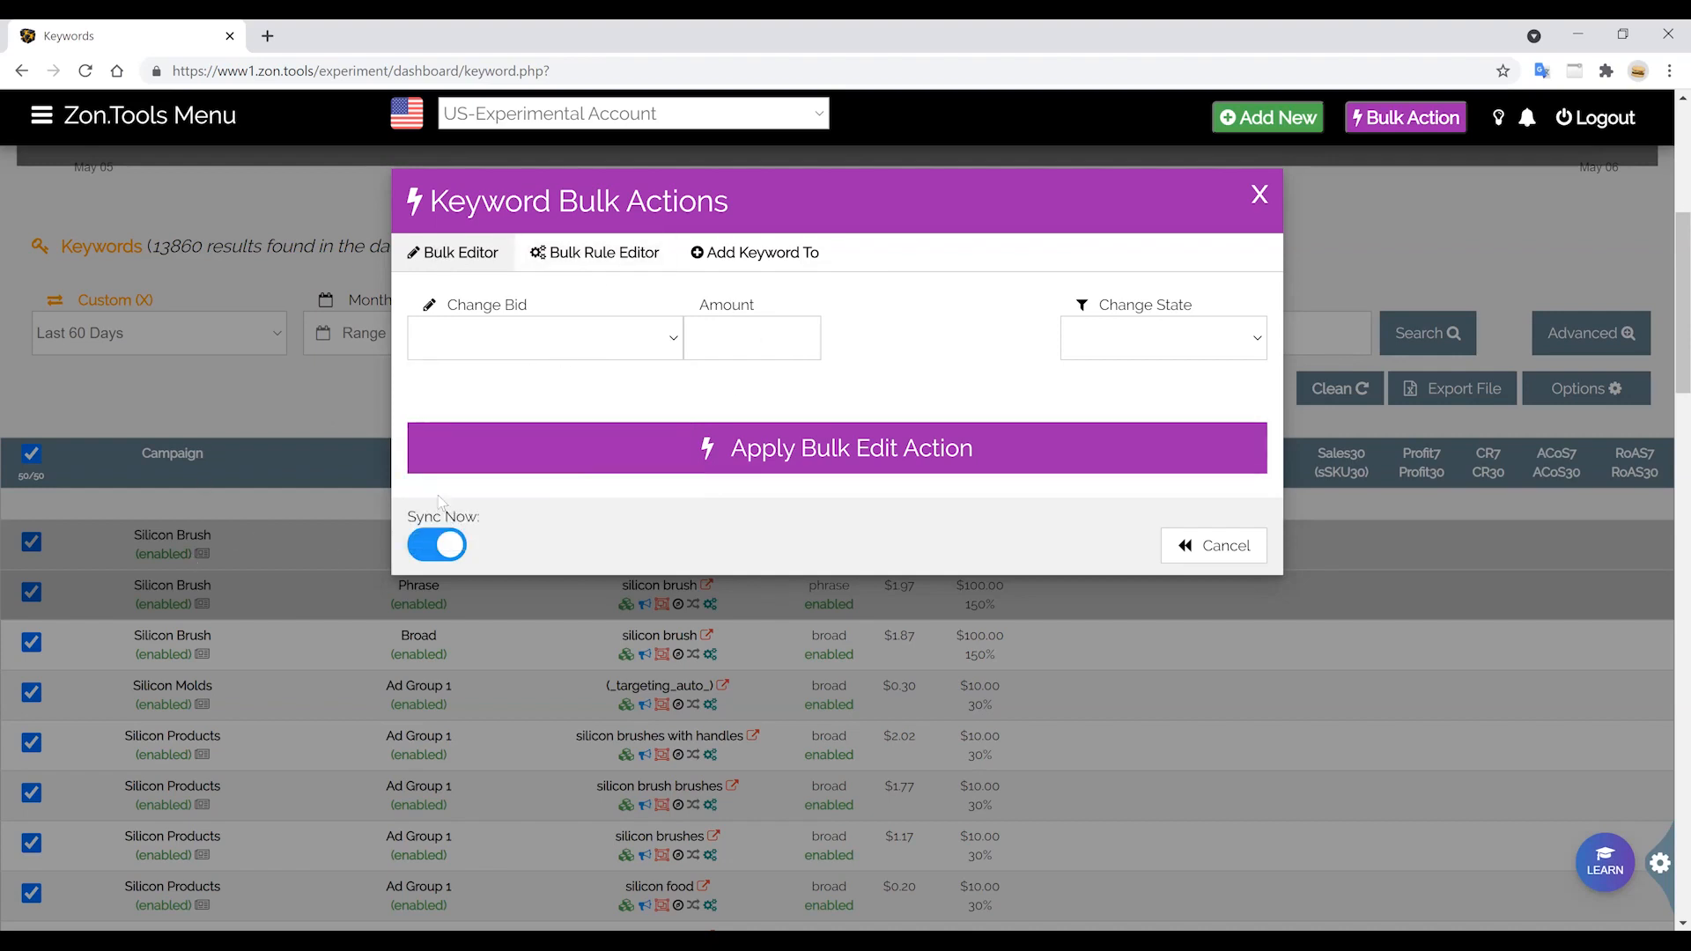
click(1264, 202)
Set the number of rows per page to 500 in the table options and apply it.
double_click(576, 246)
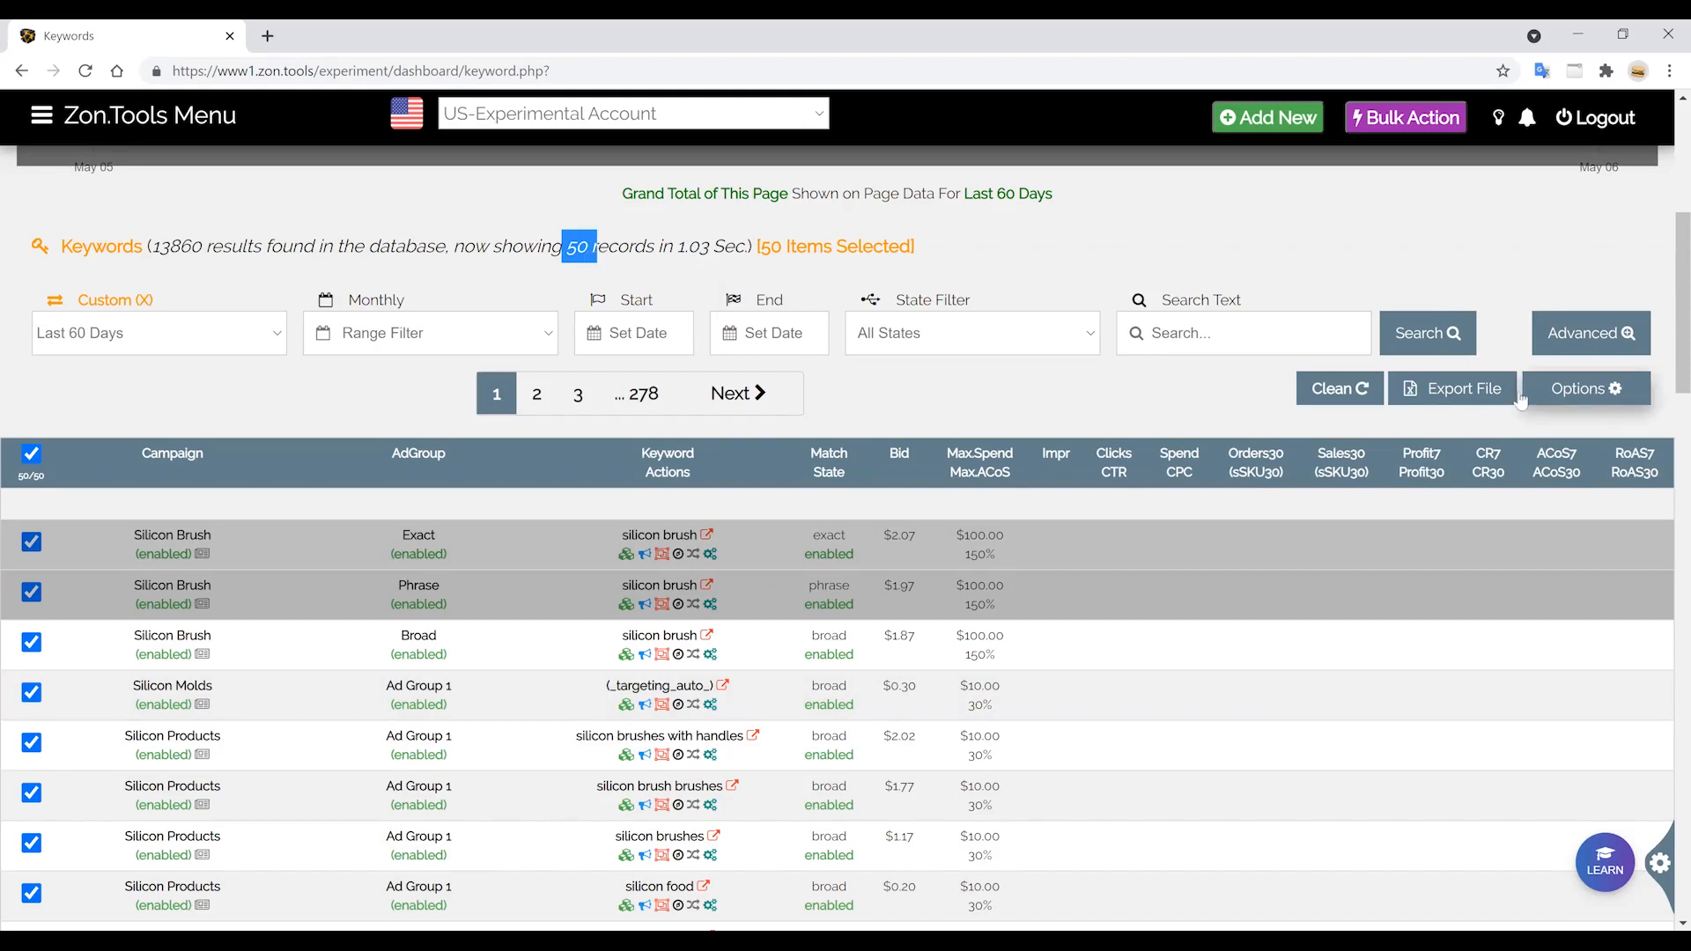
click(1576, 390)
text(500)
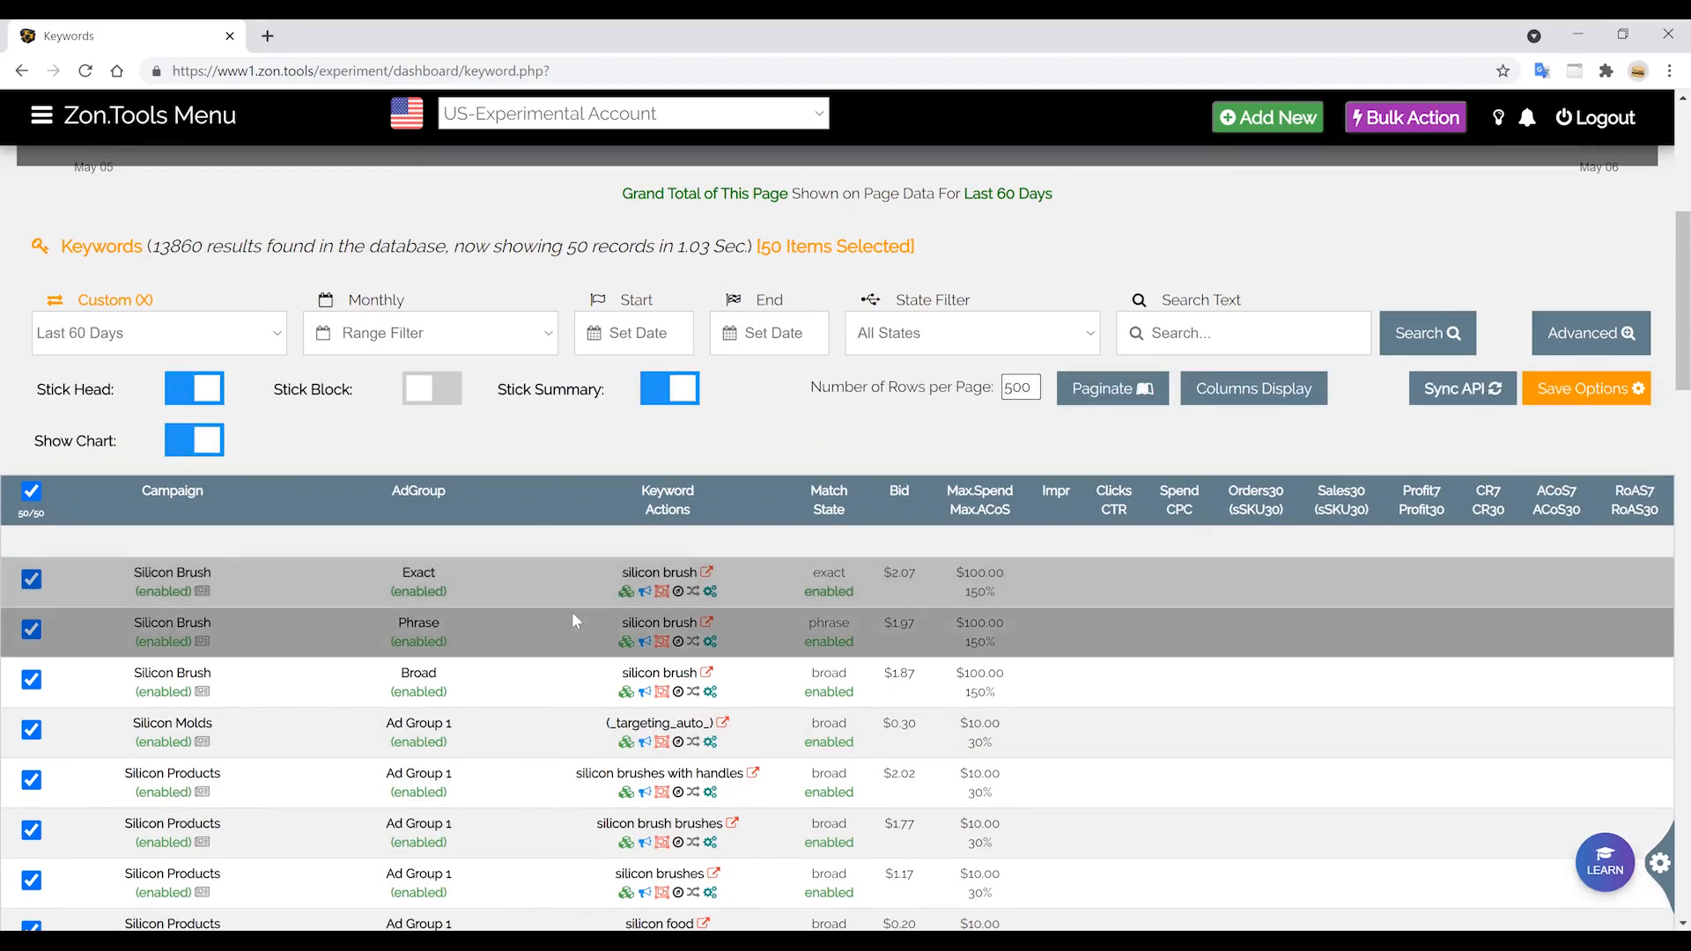
key(Return)
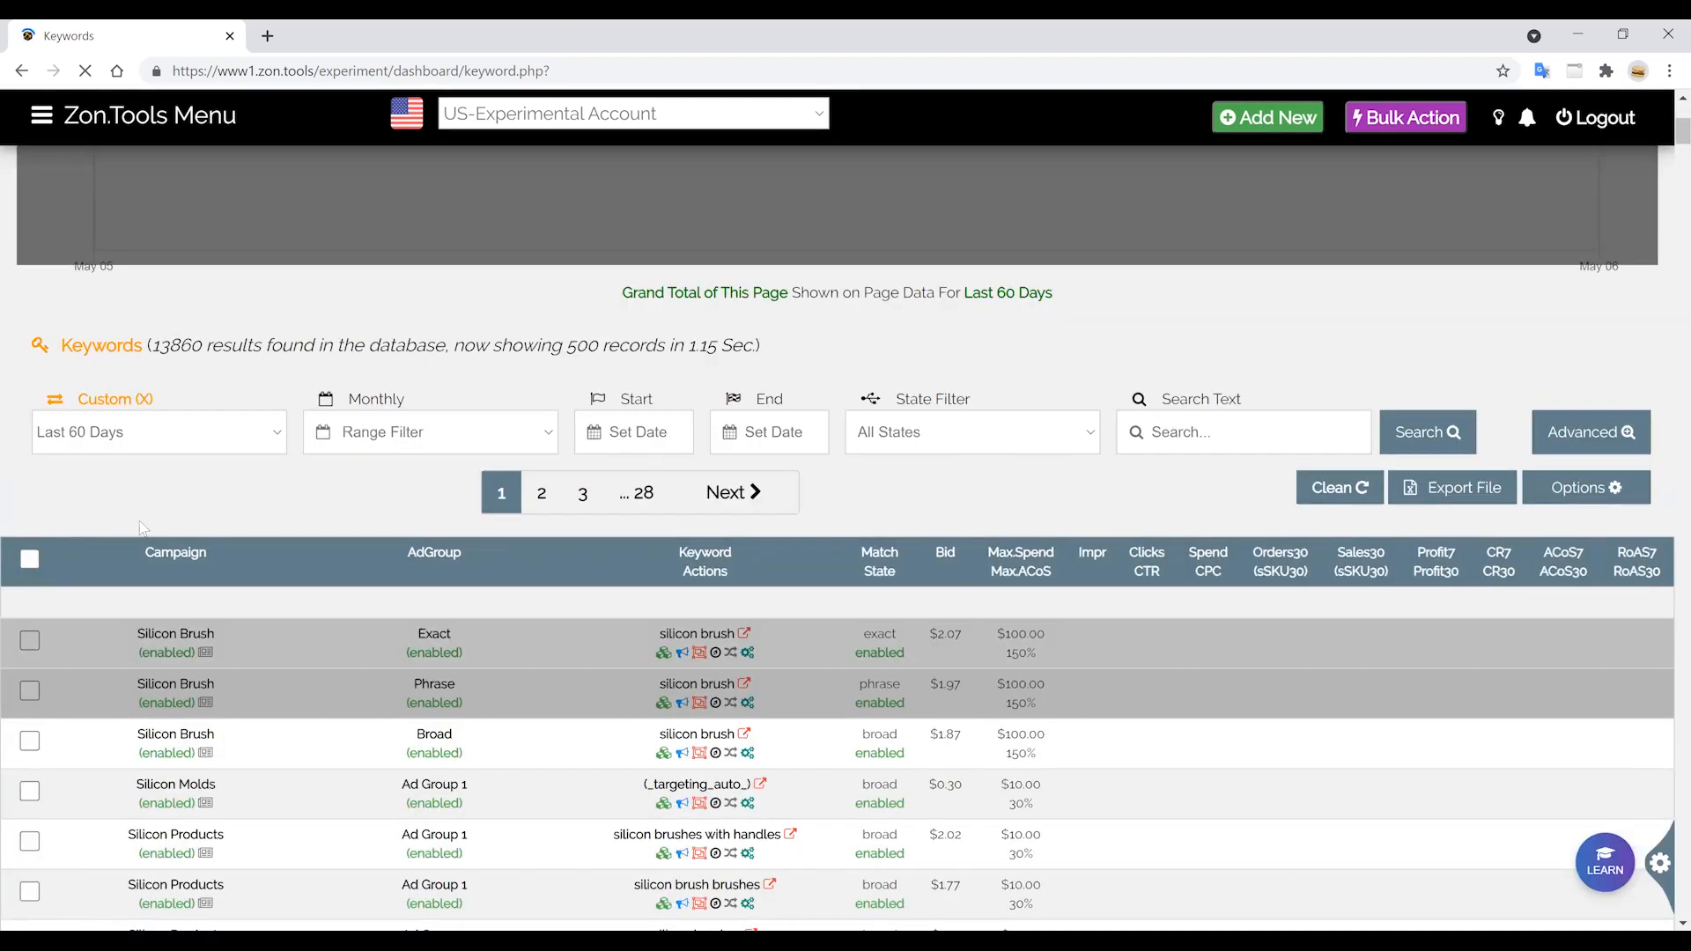
Select the first two keywords in the reloaded table, and extend the selection to all 500 rows on the page.
click(30, 641)
click(30, 690)
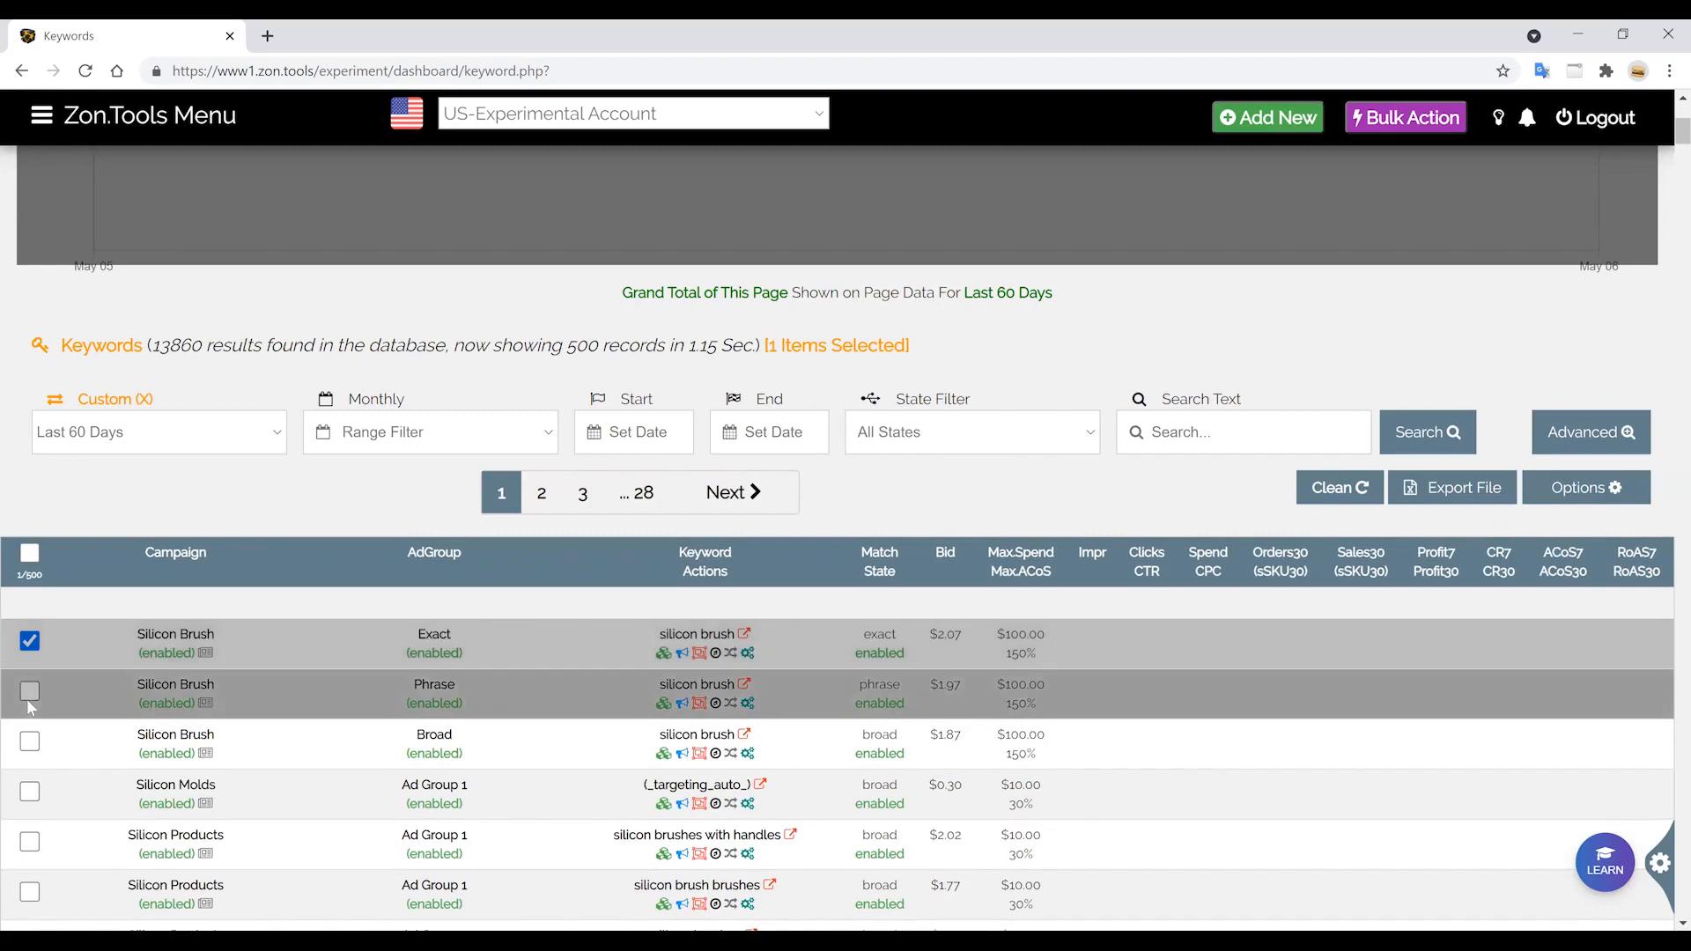
click(31, 555)
View the Change State options in the selected keywords' bulk actions, and set Bulk Rule Editor 1 to increase Max.ACoS by 10 percent.
click(1402, 117)
click(1129, 341)
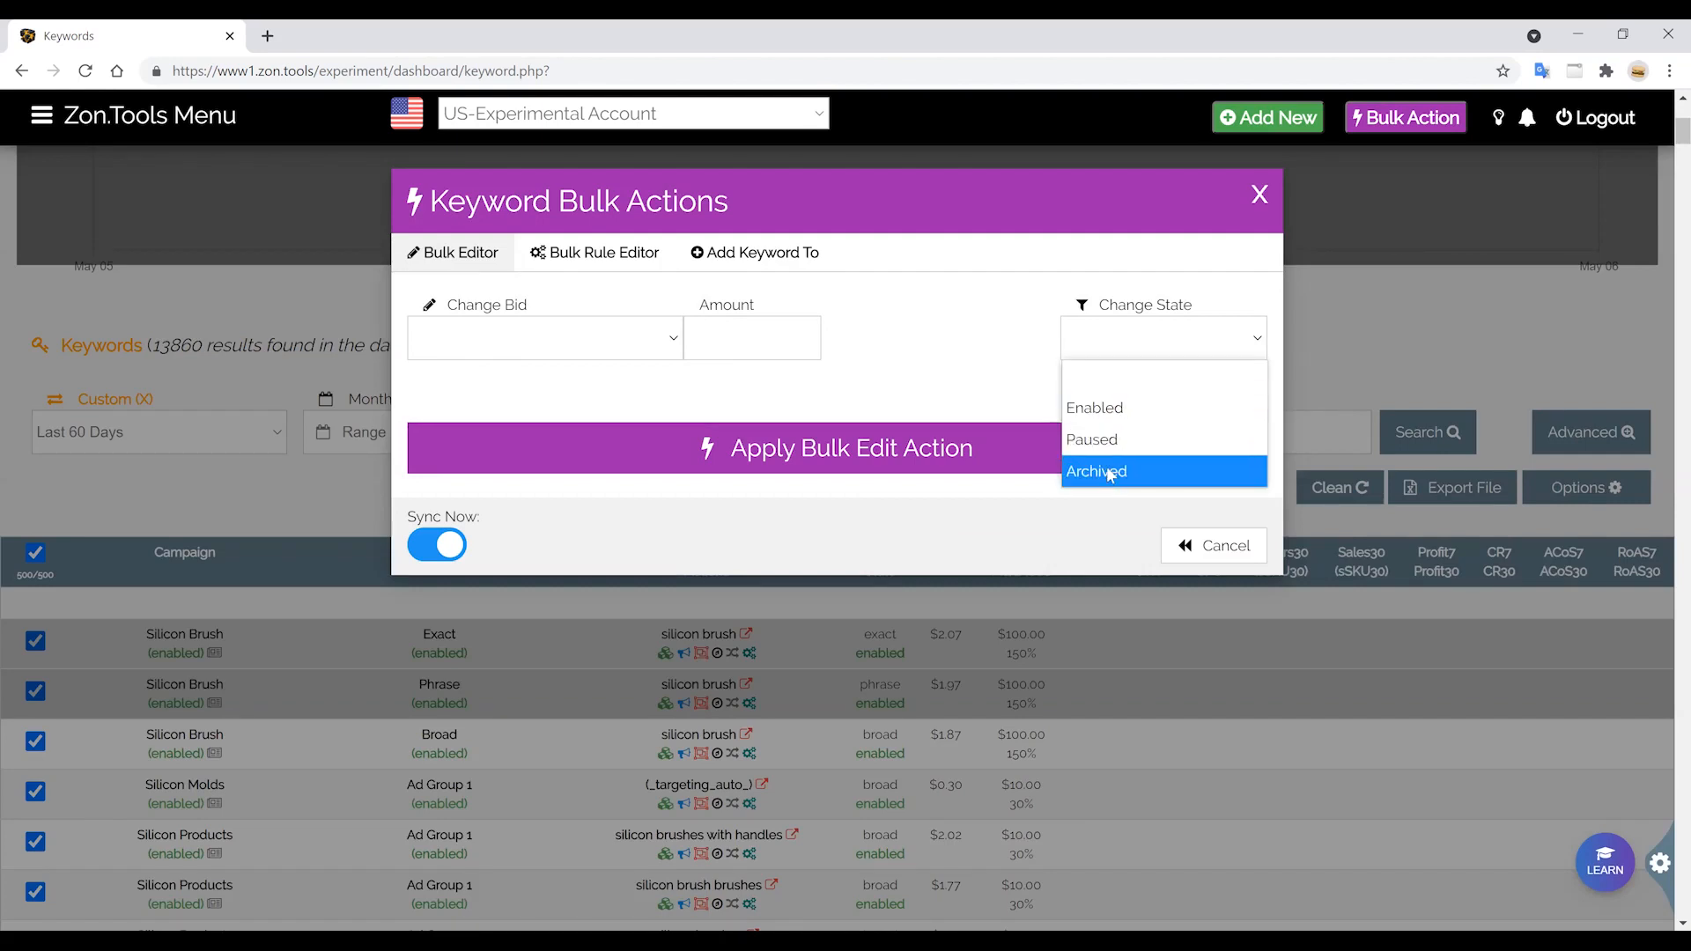
click(621, 263)
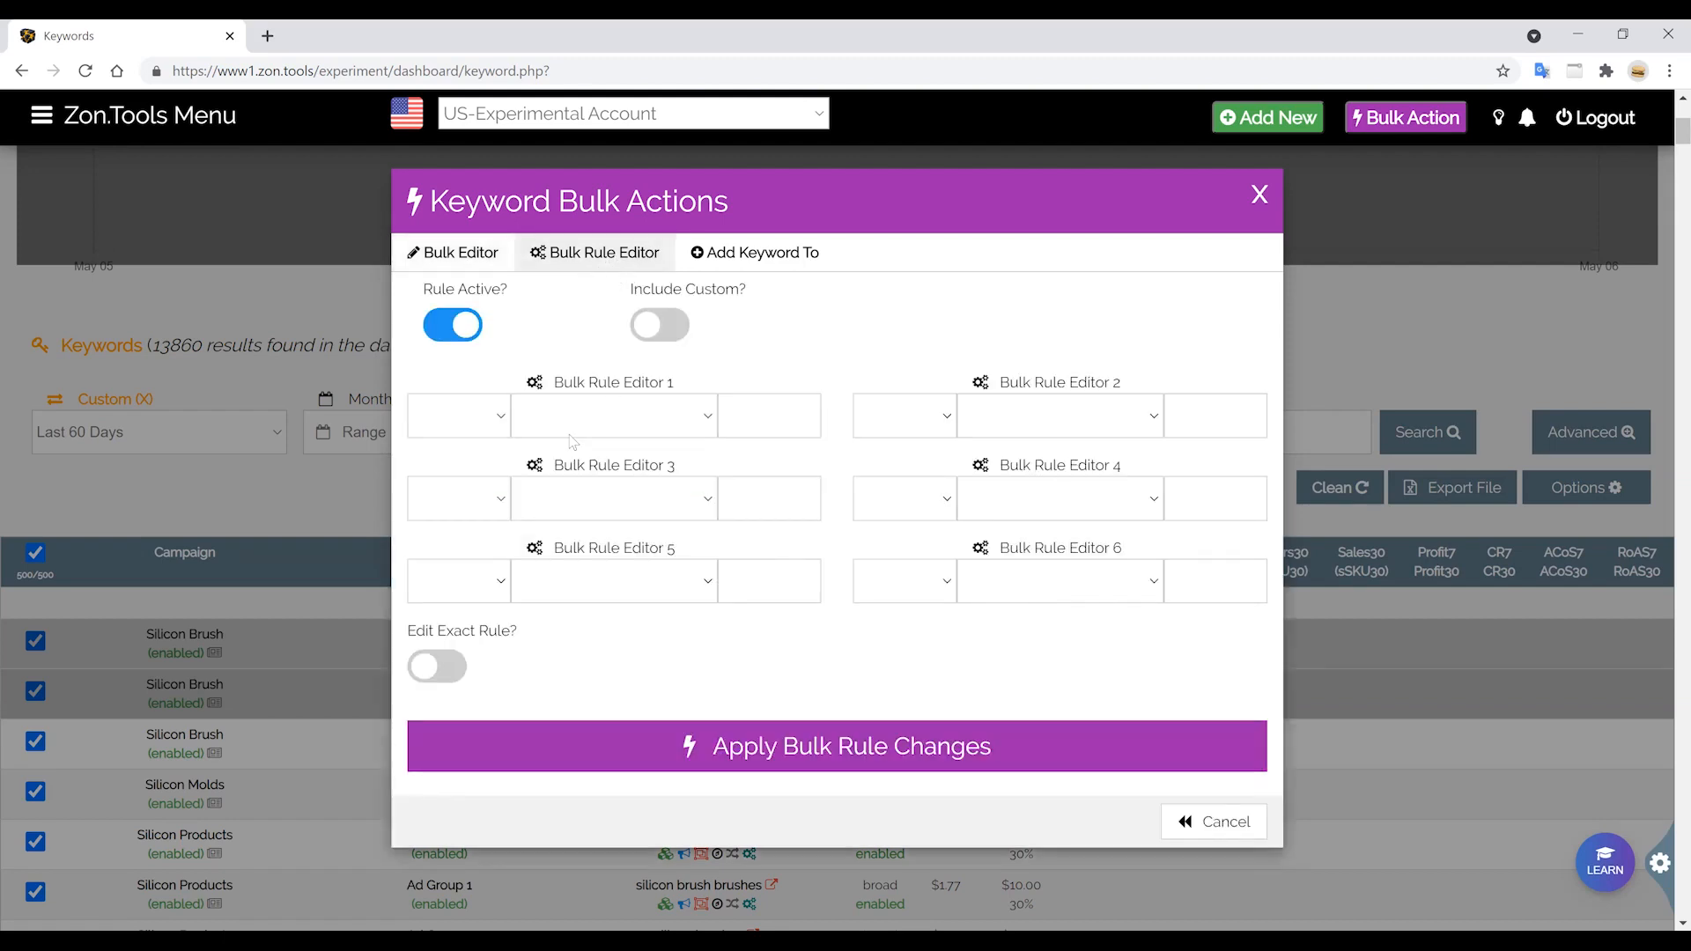
click(476, 420)
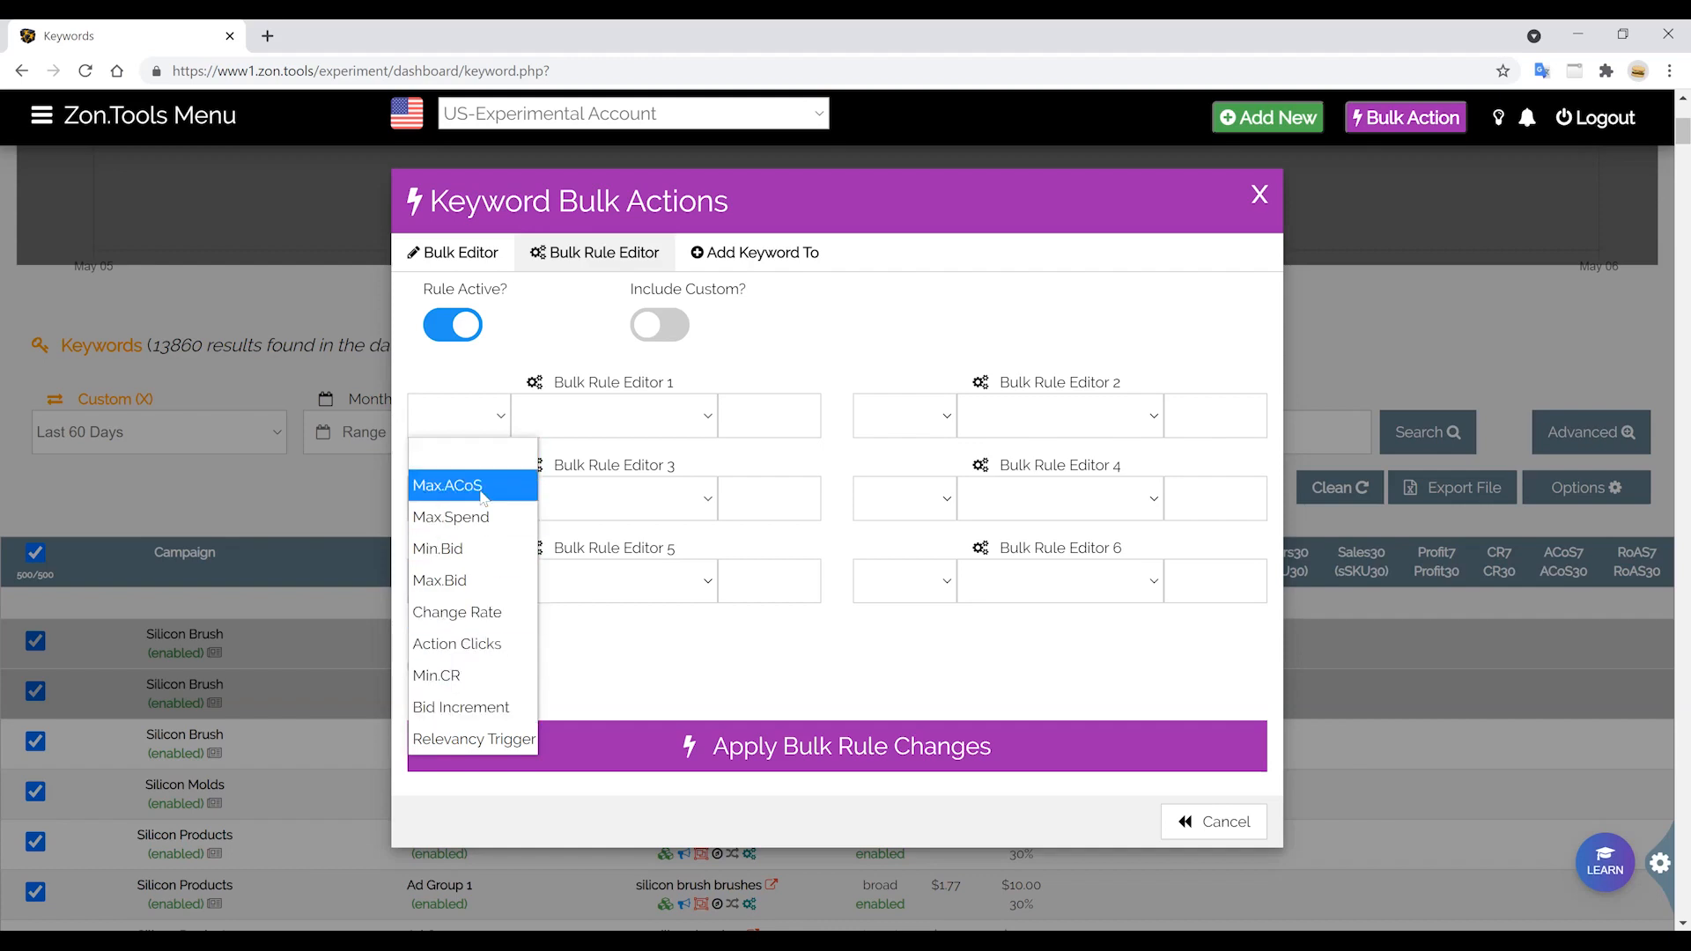
click(580, 424)
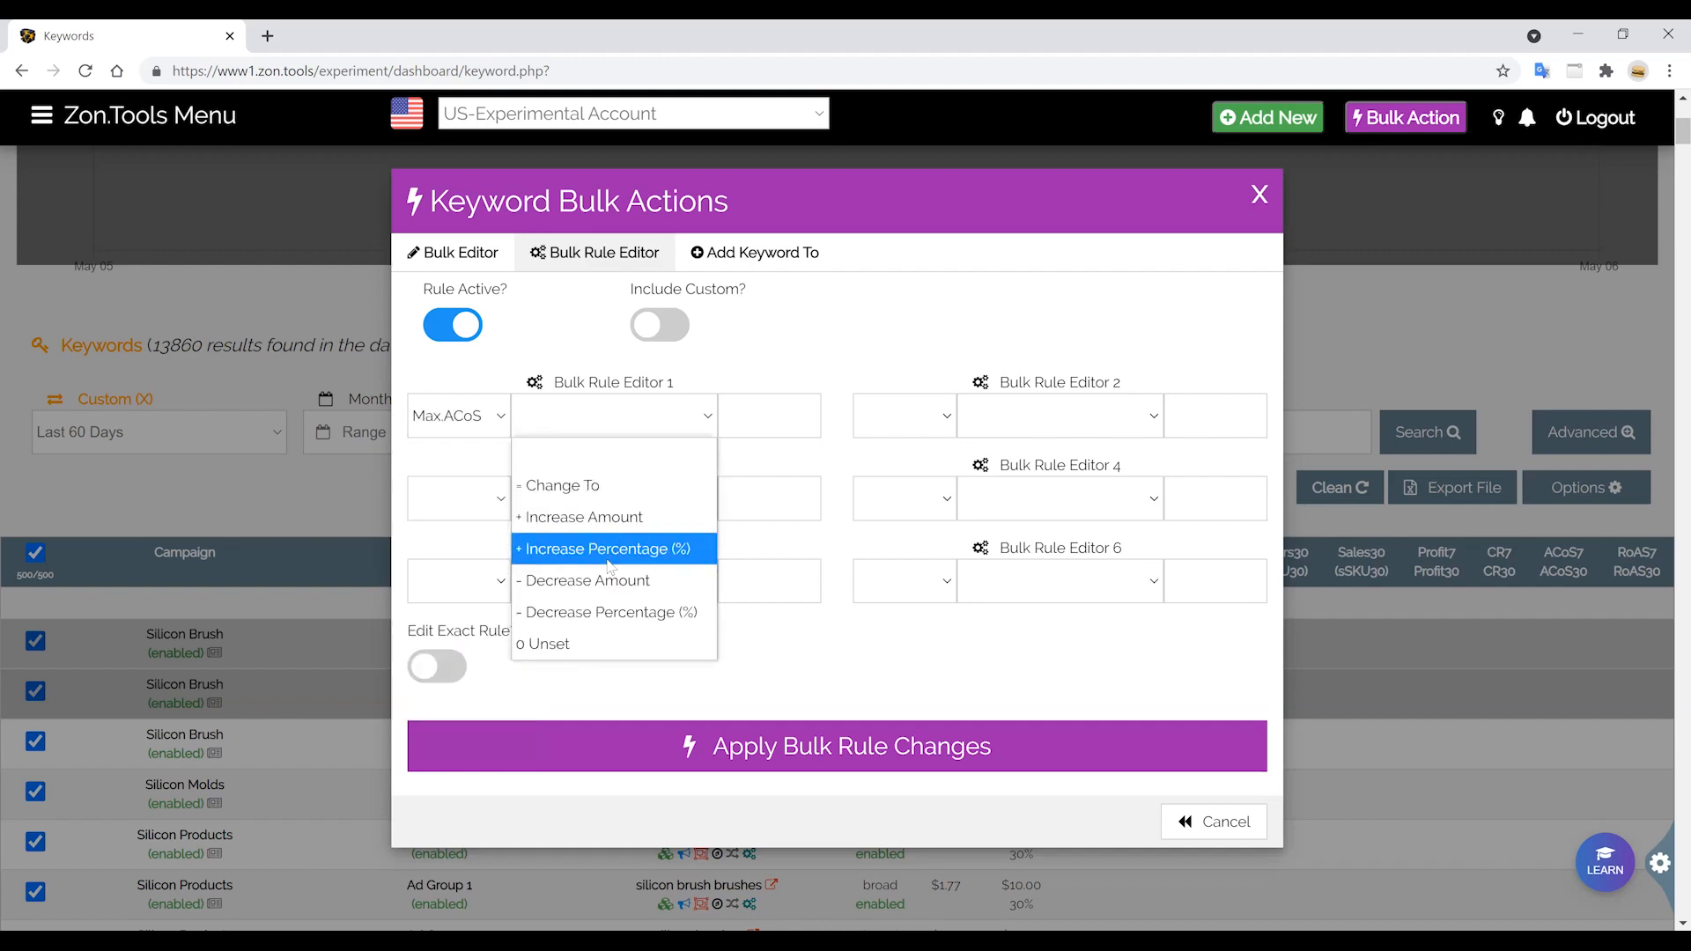
click(608, 559)
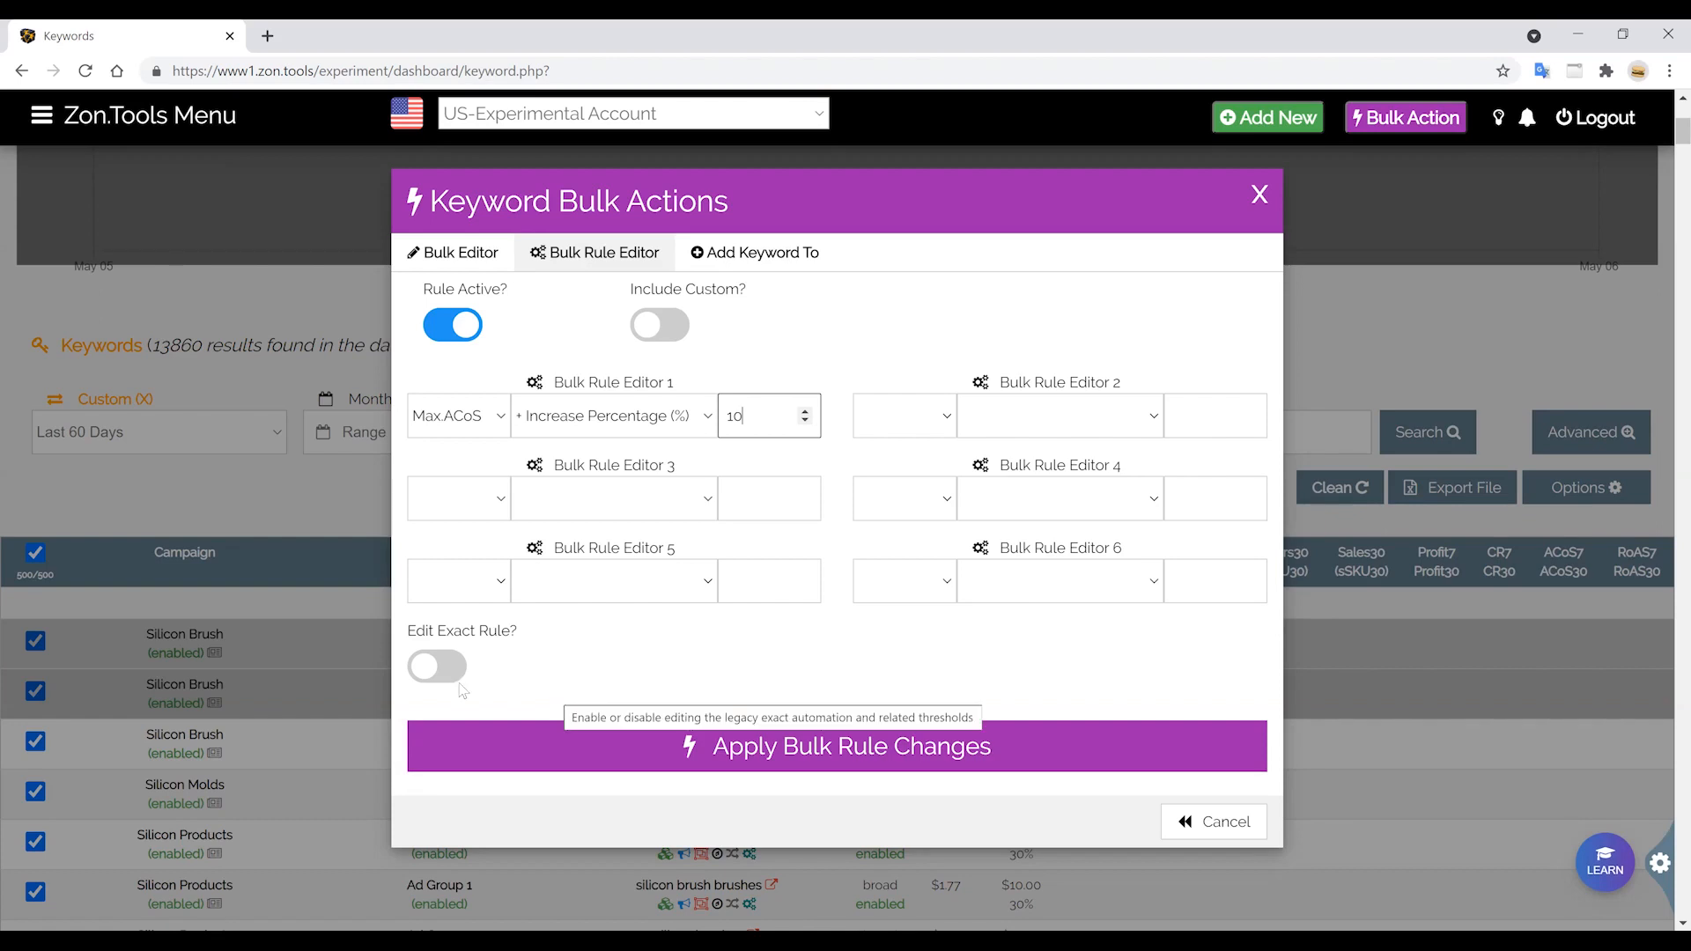
Choose PHRASE-1-Facial Wash ZT PGN as the single ad group for adding the selected keywords.
click(744, 257)
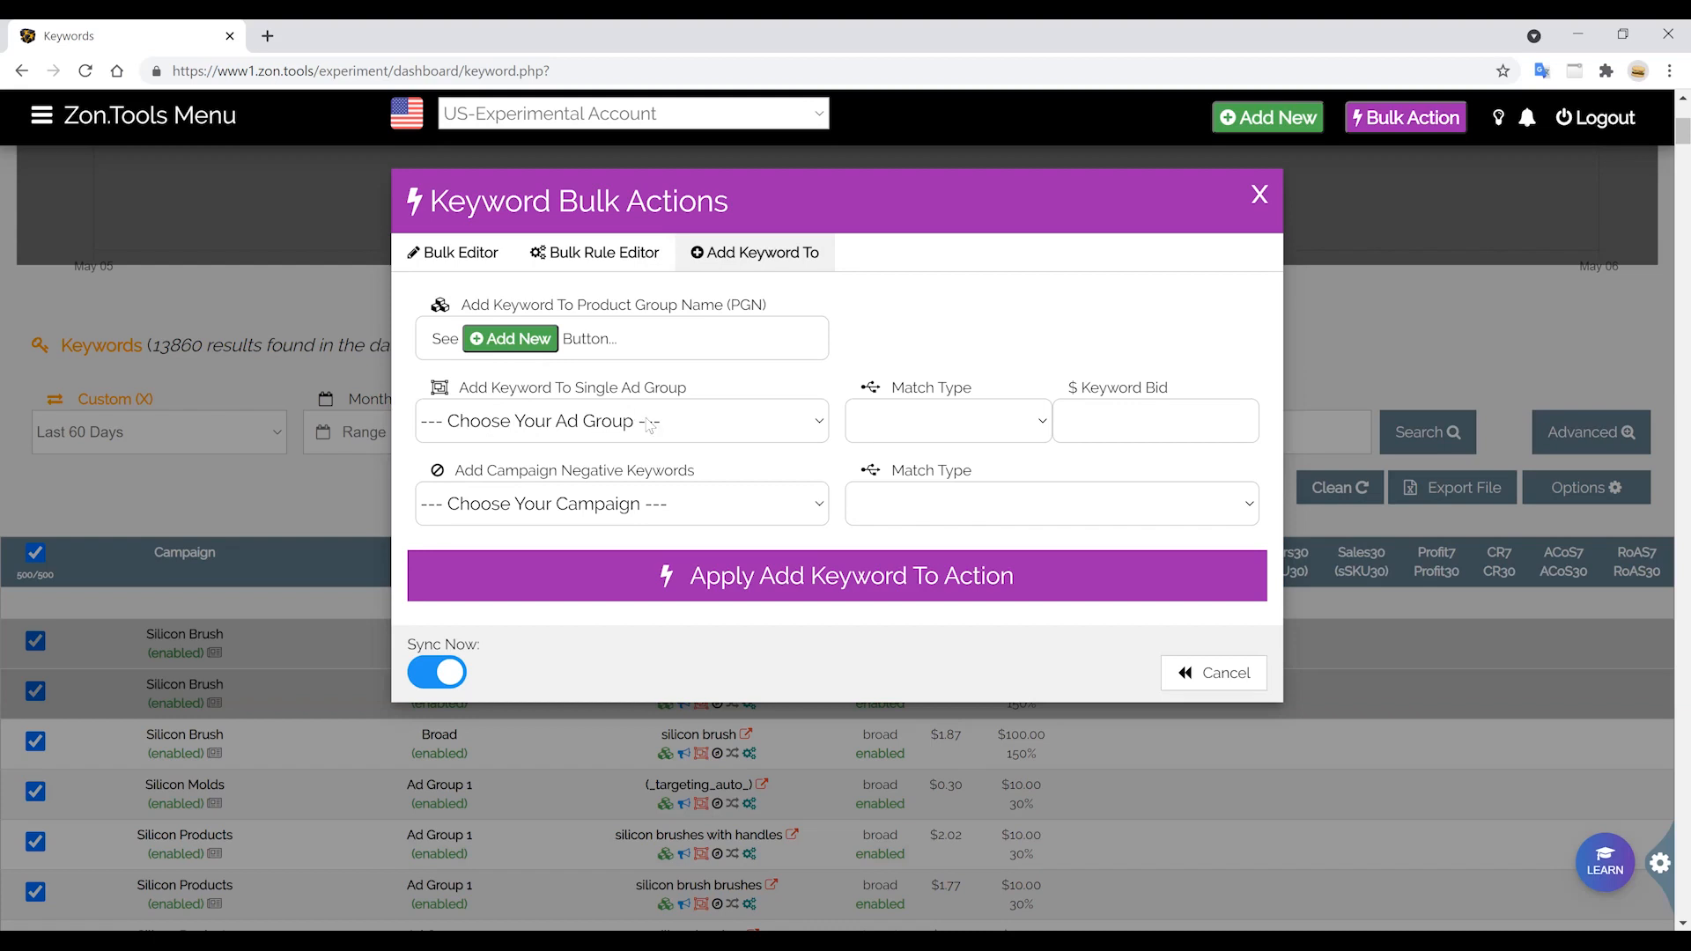
click(608, 422)
scroll(662, 671, down, 10)
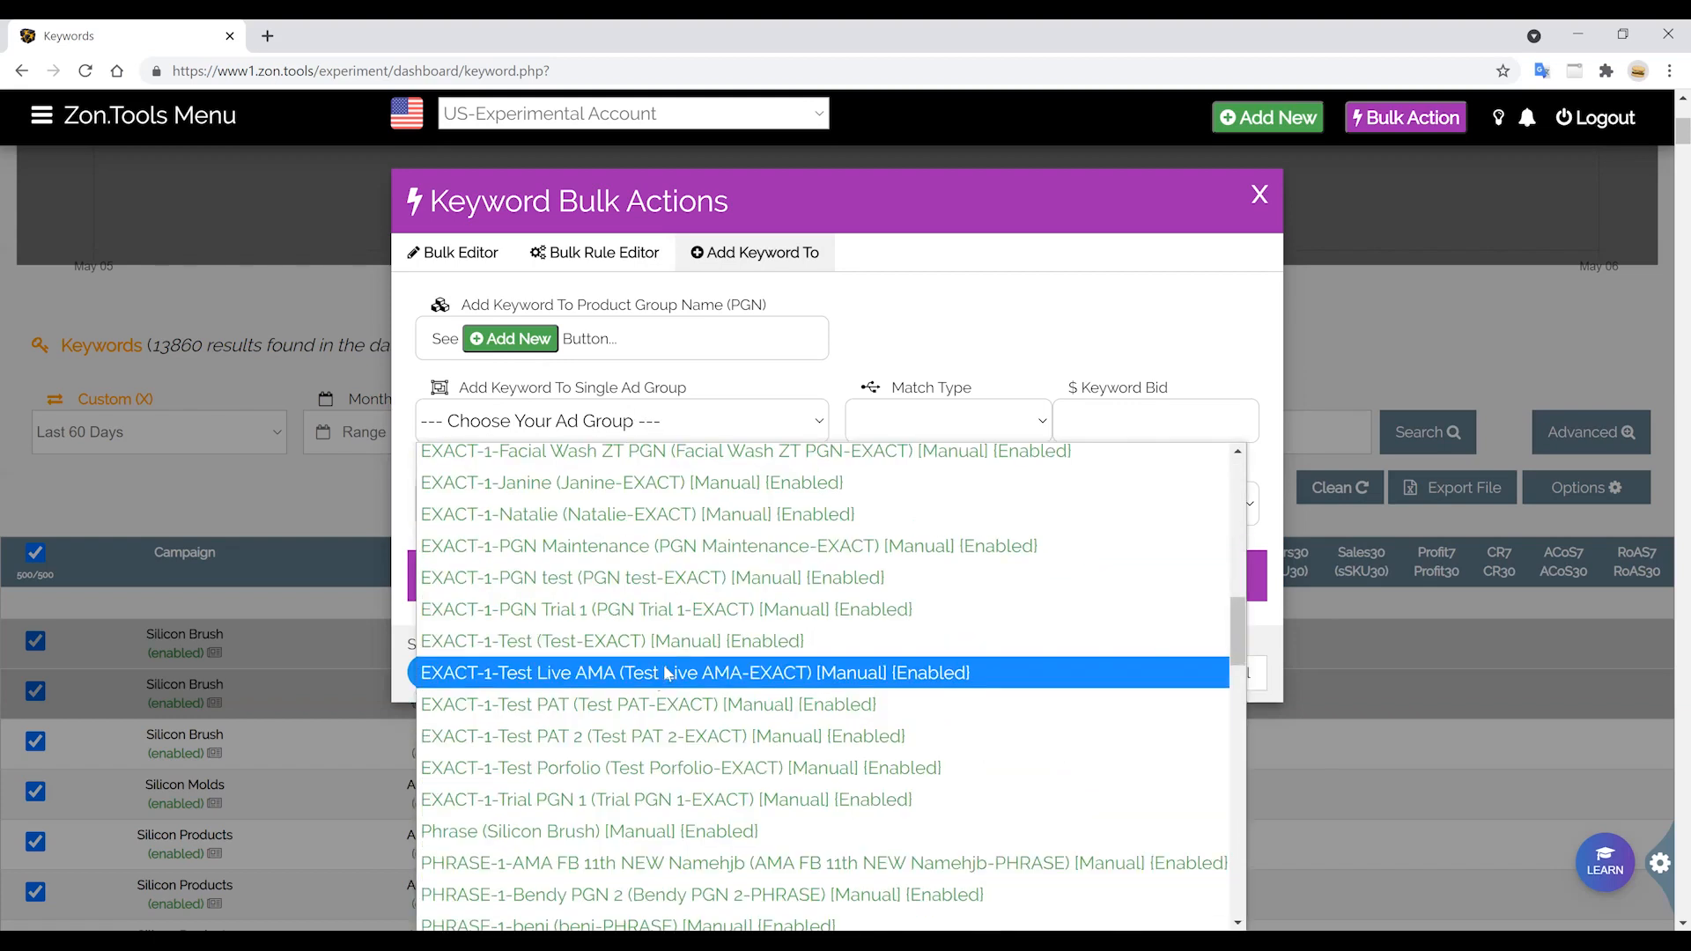
scroll(740, 608, down, 8)
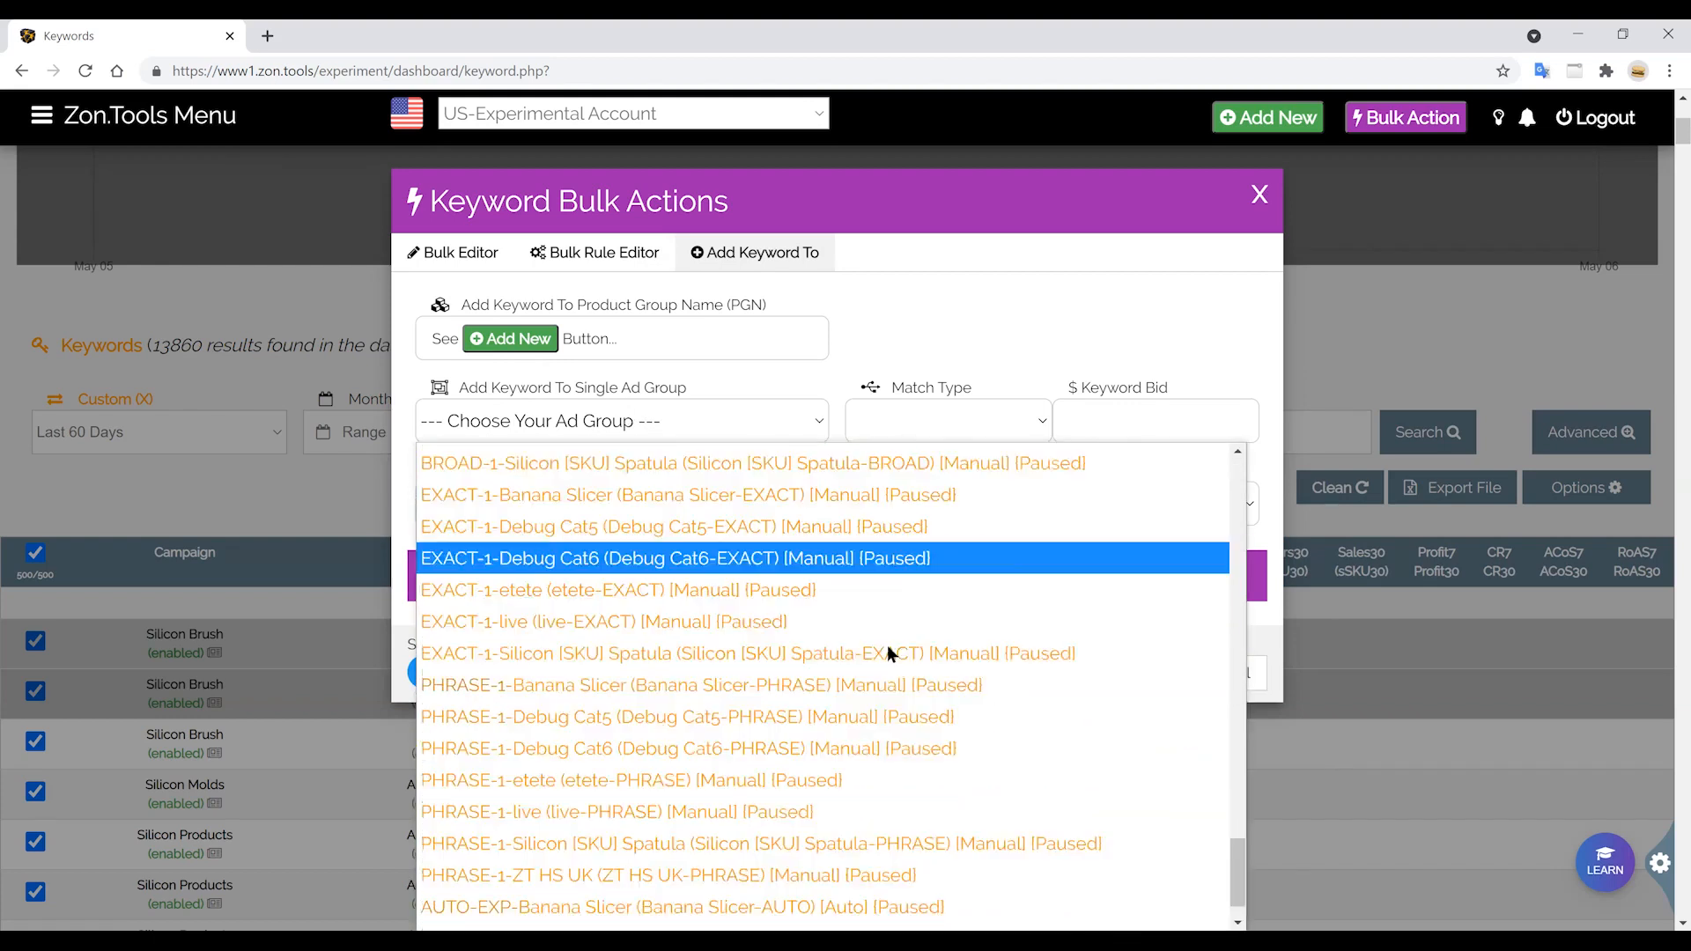
scroll(799, 581, up, 4)
scroll(799, 582, up, 4)
scroll(748, 617, down, 10)
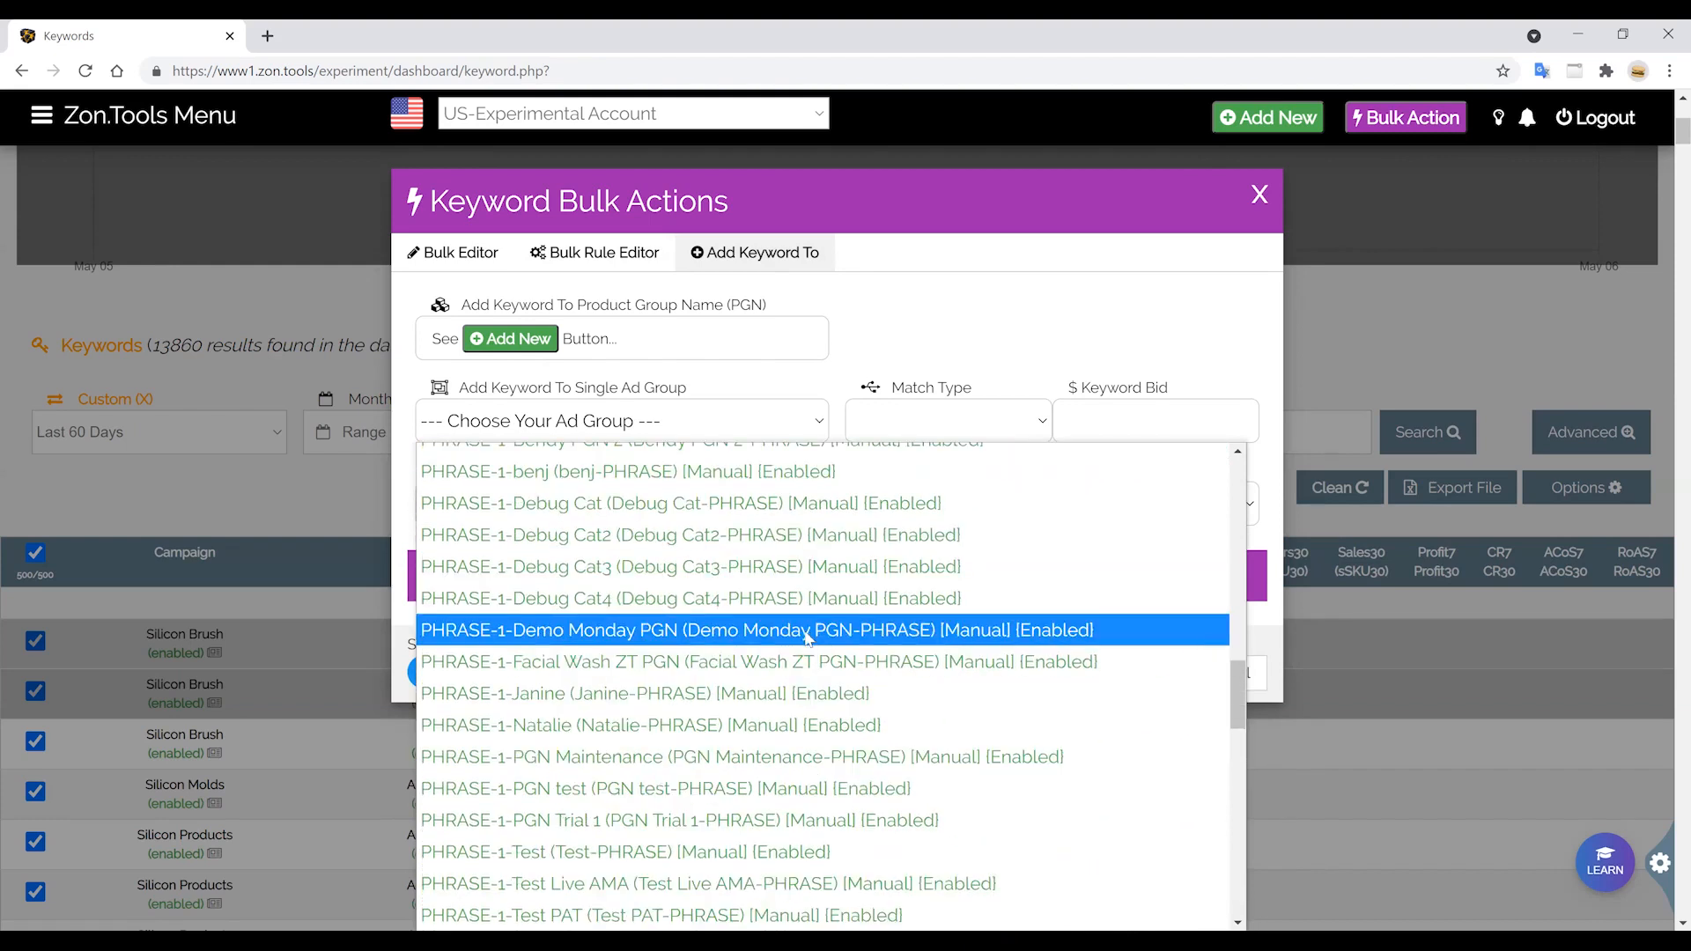
scroll(617, 616, up, 10)
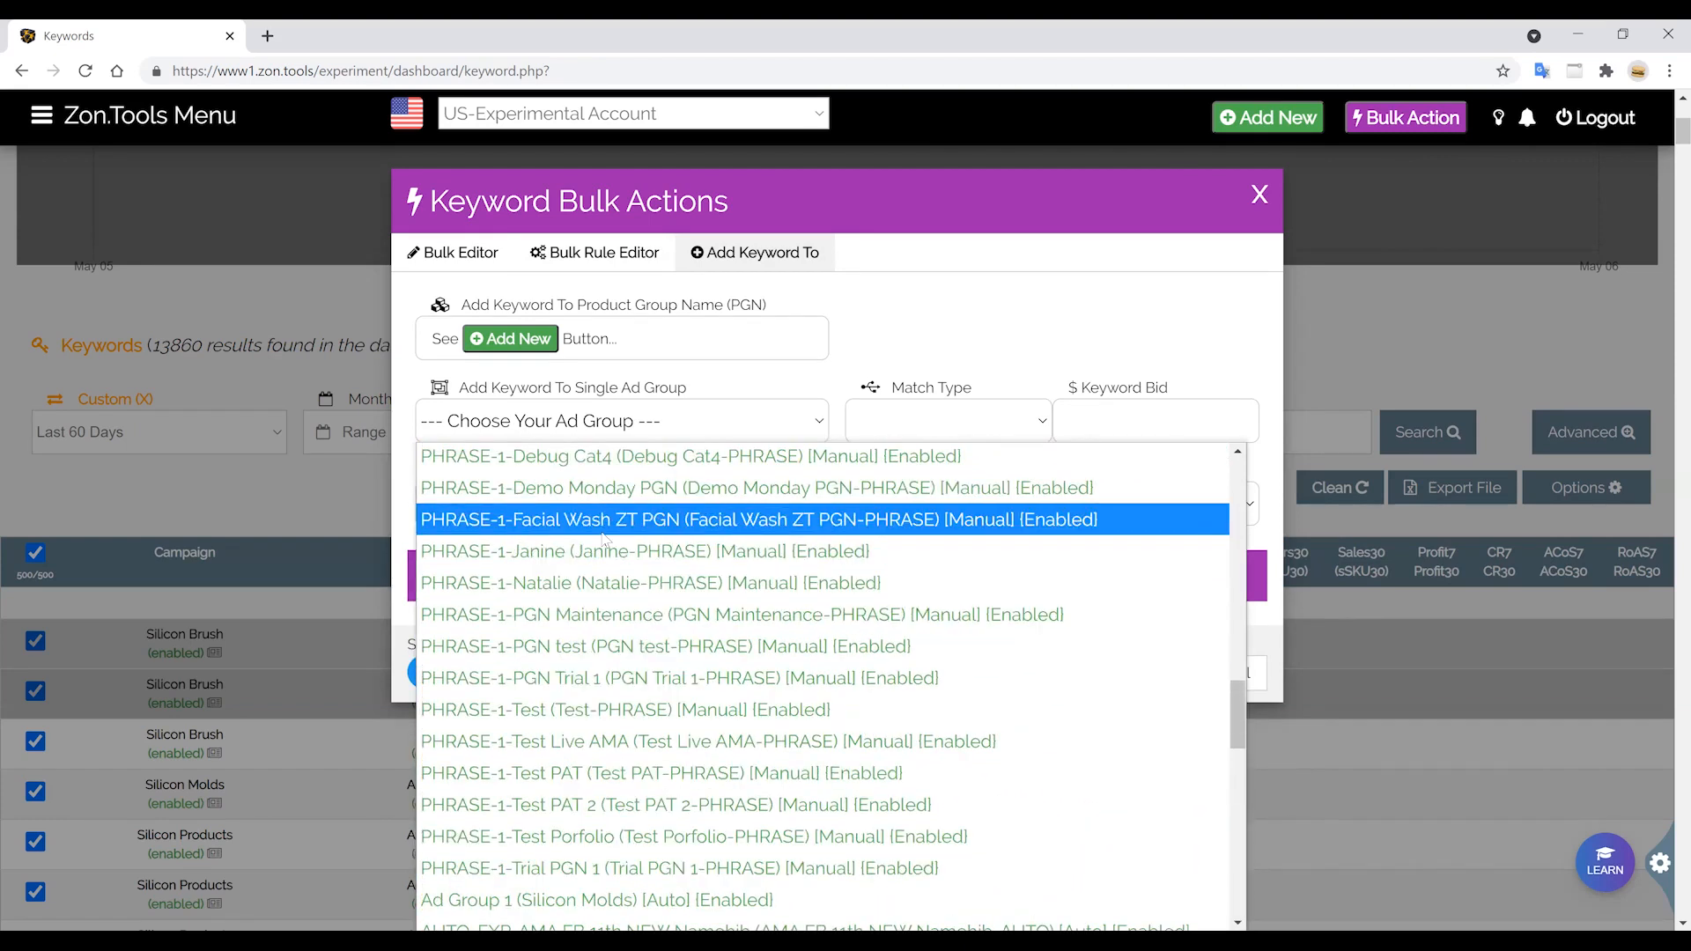
click(584, 519)
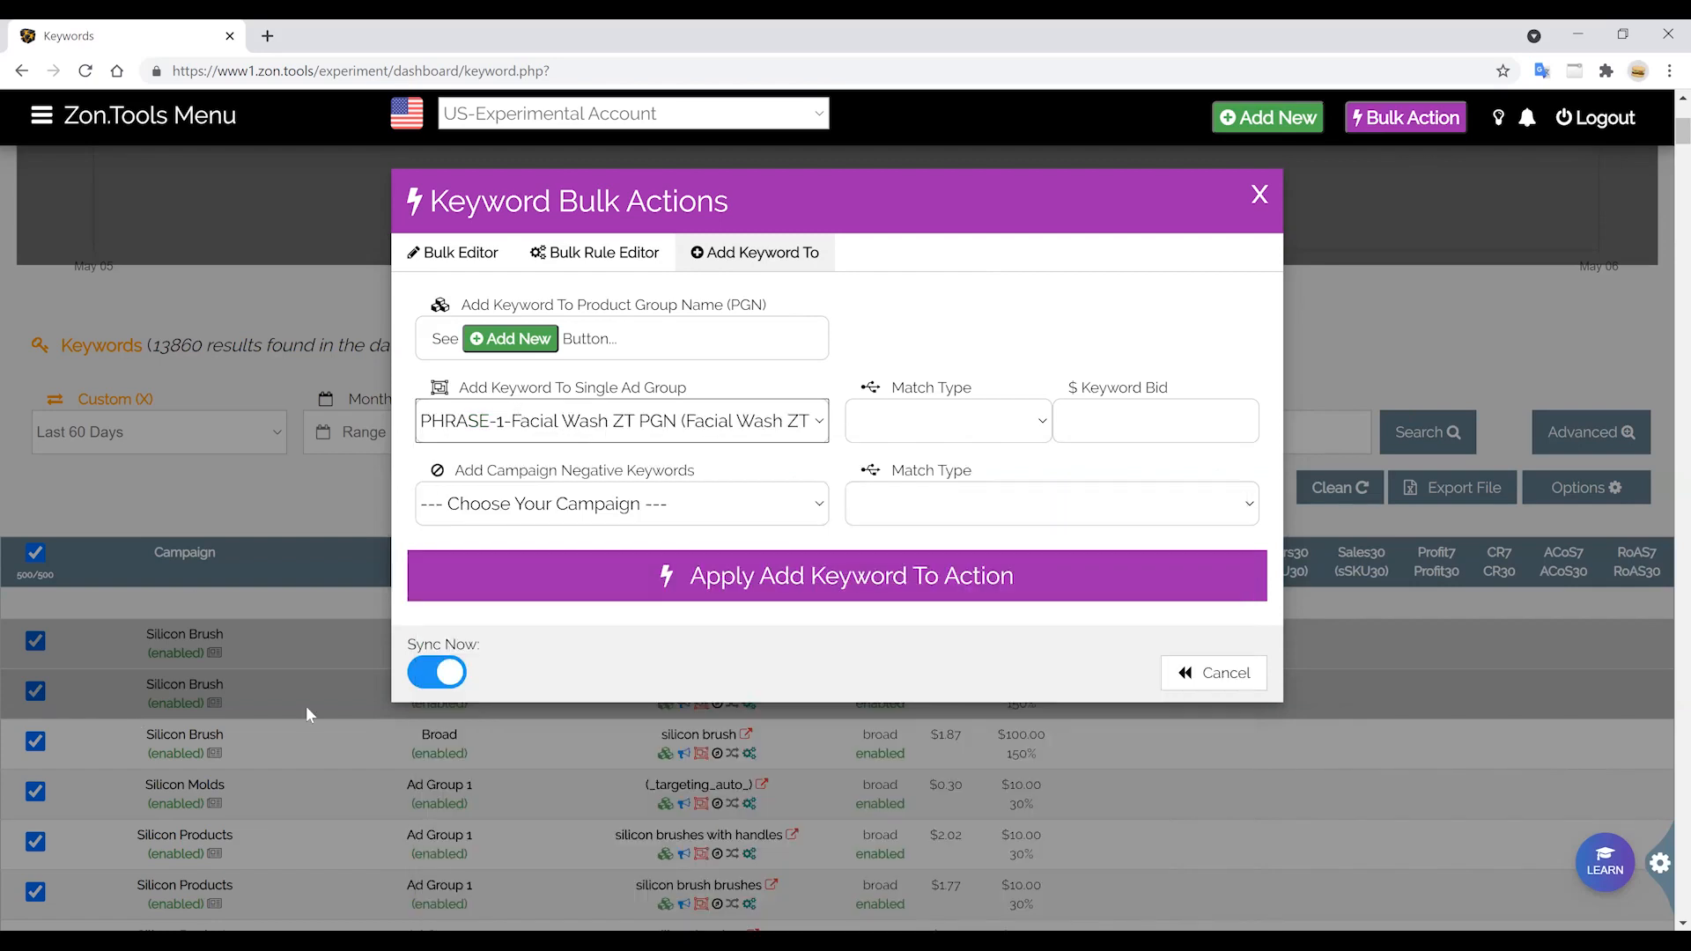
Set the ad group's keyword match type to Exact and the keyword bid to $1.
click(935, 428)
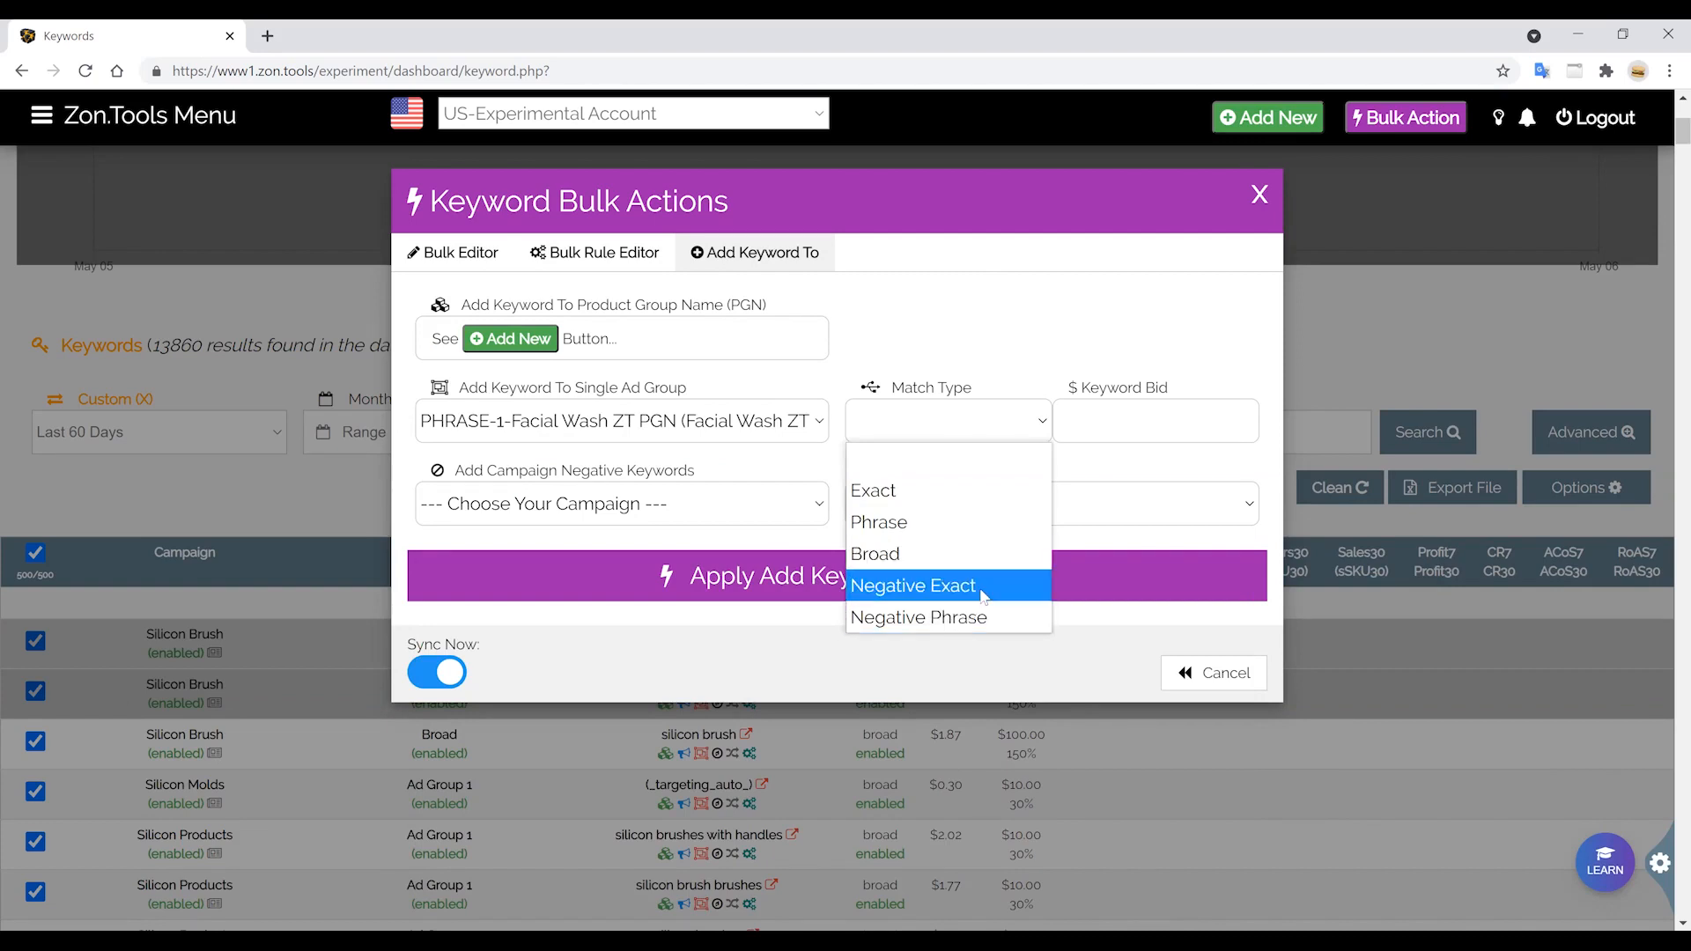
click(928, 497)
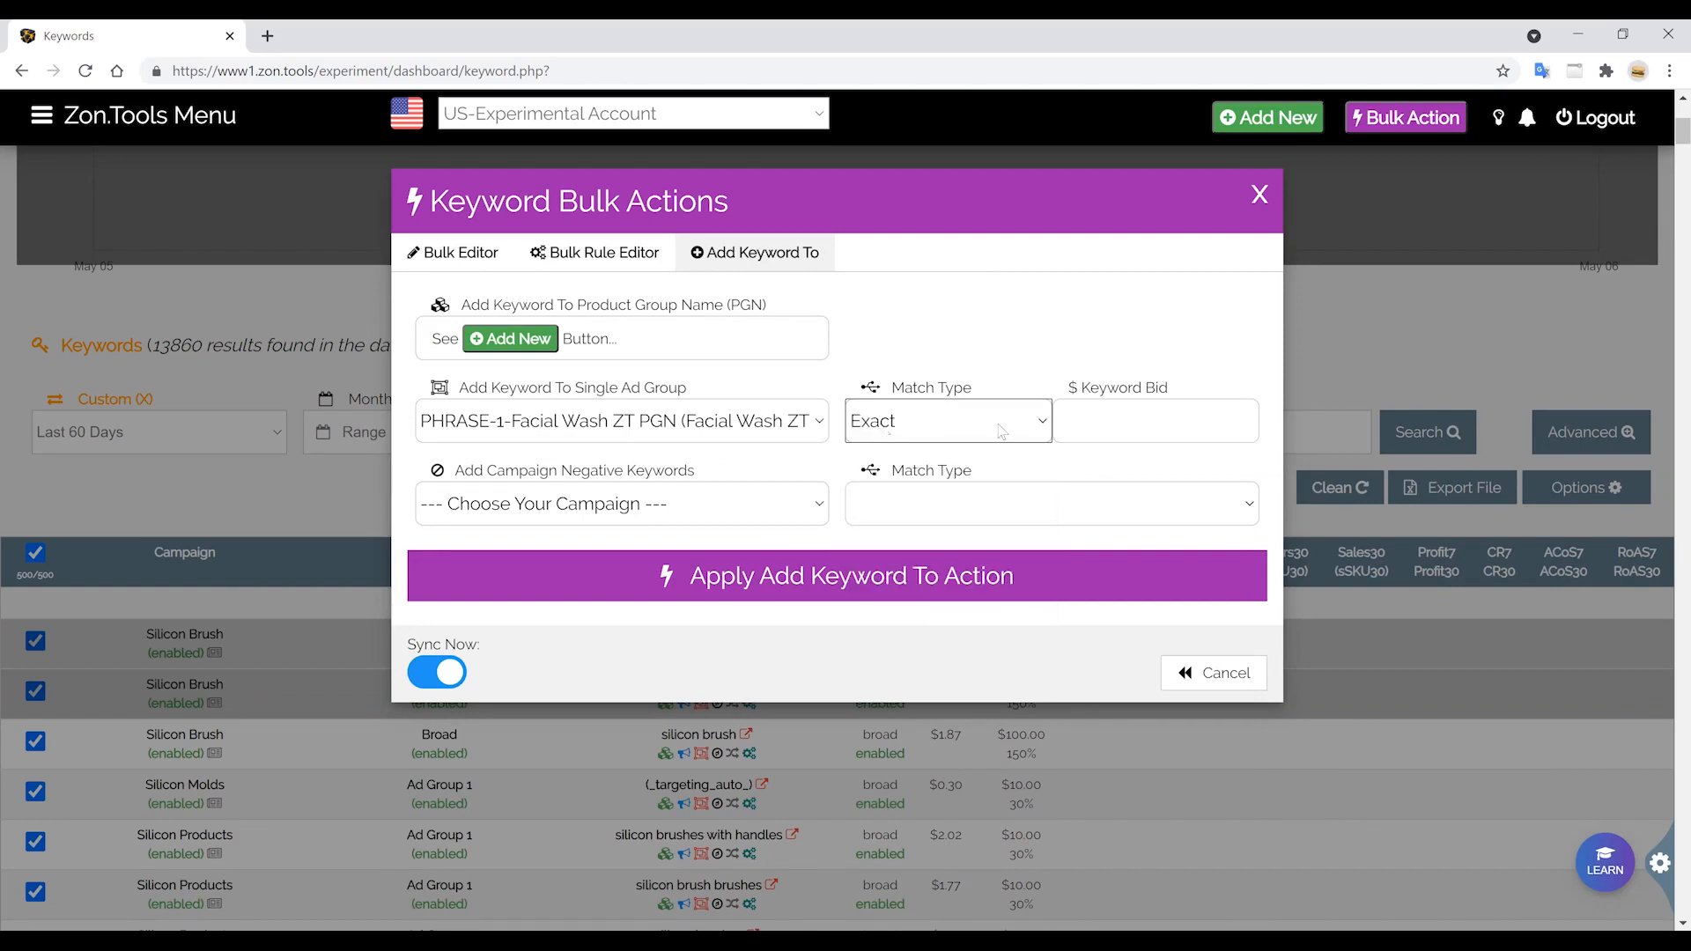
click(1075, 423)
text(1)
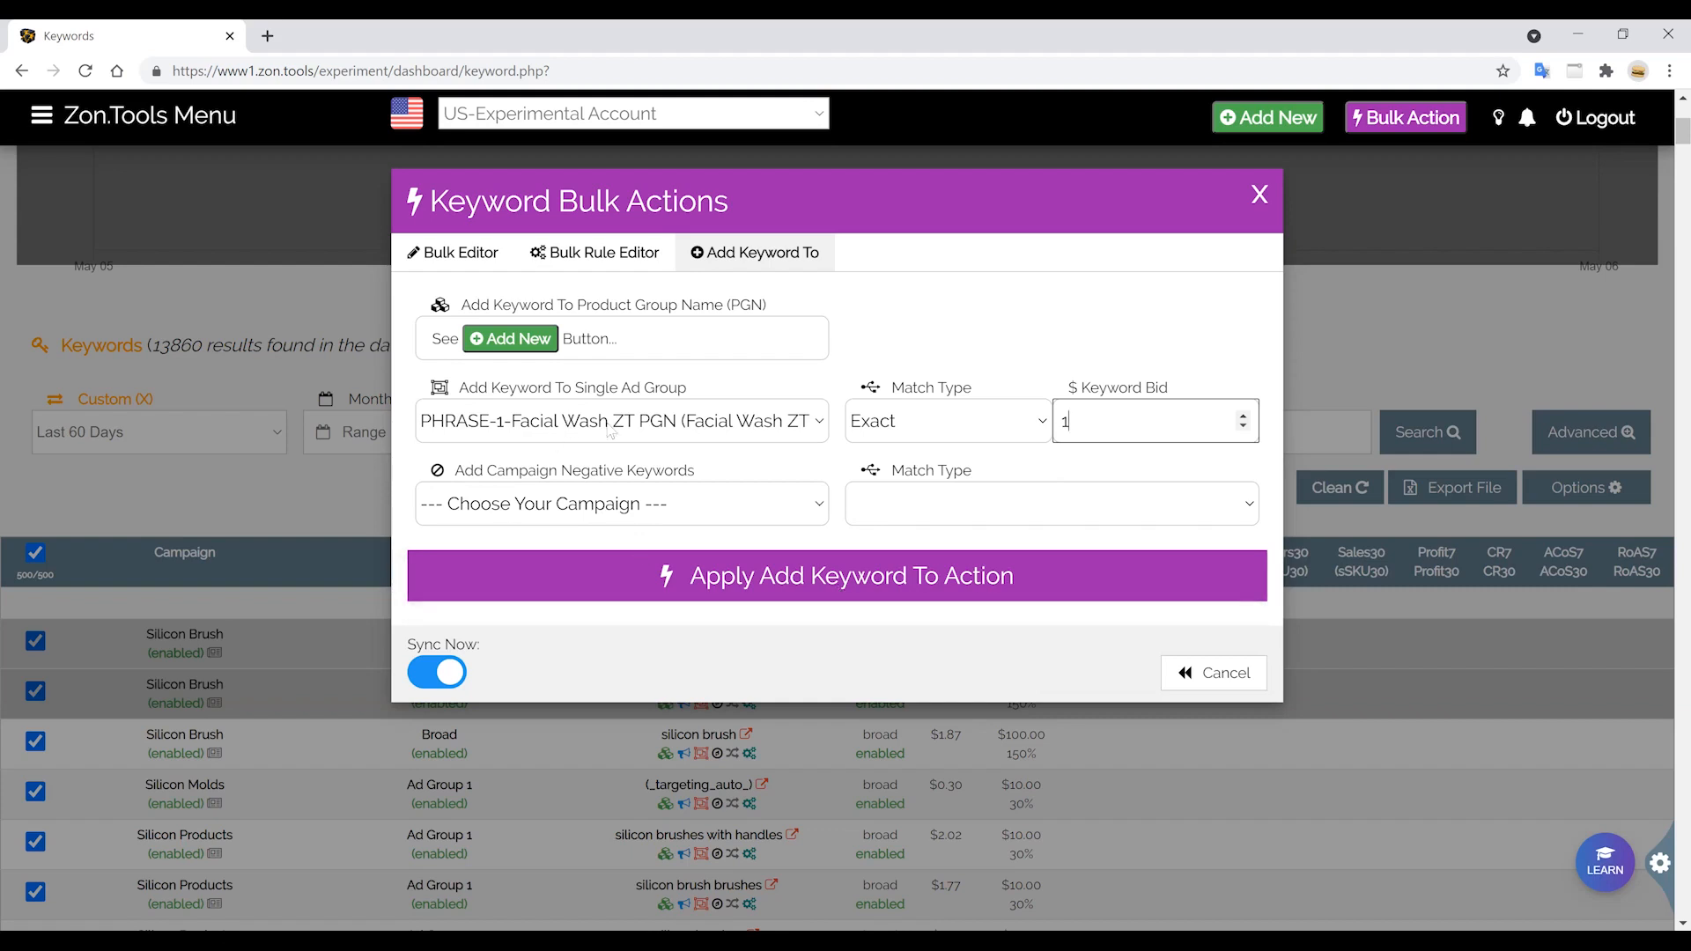
Choose the Debug Cat-BROAD campaign for the negative keywords and set their match type to Negative Exact.
click(530, 506)
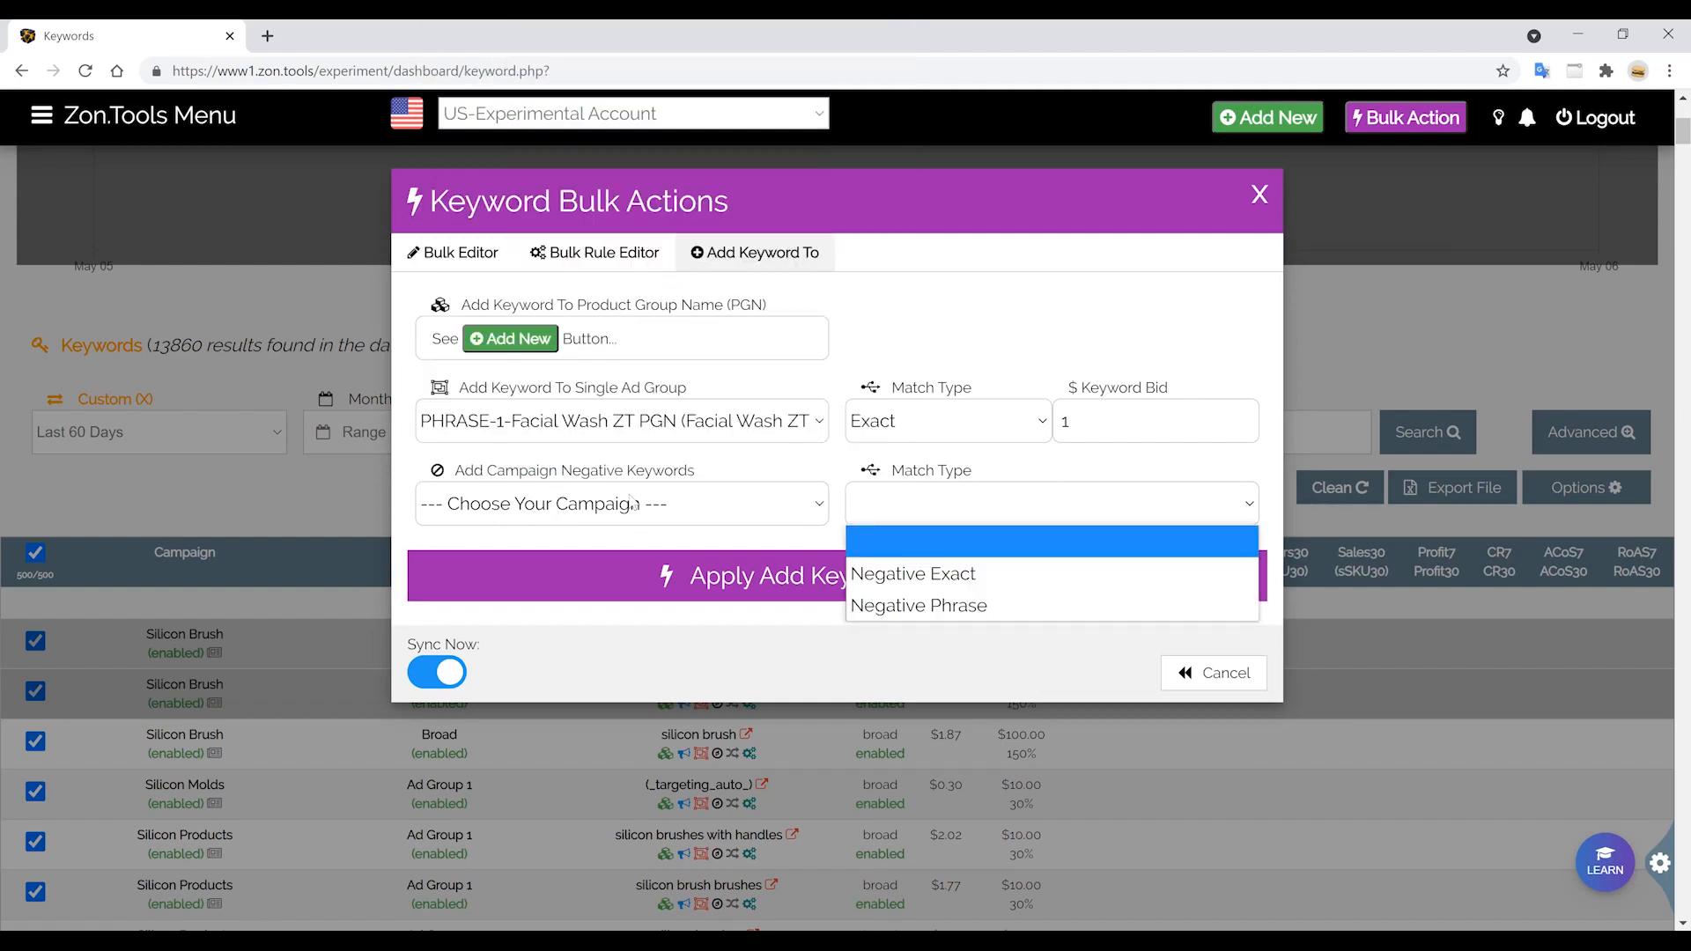
click(632, 503)
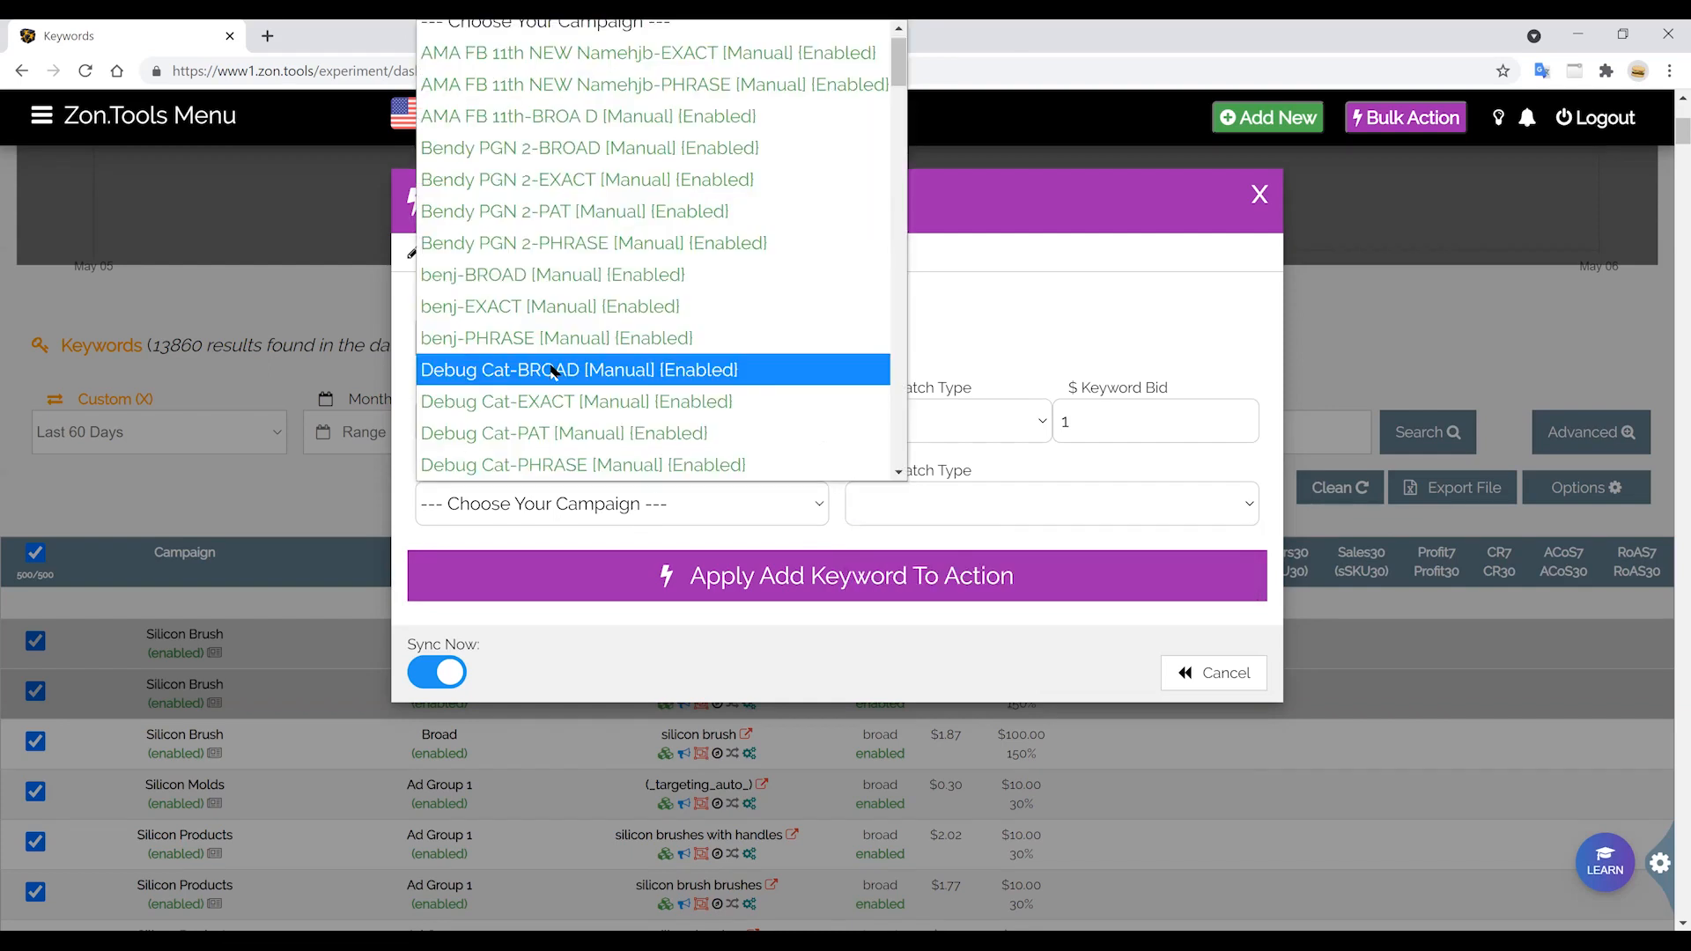
click(554, 370)
click(929, 504)
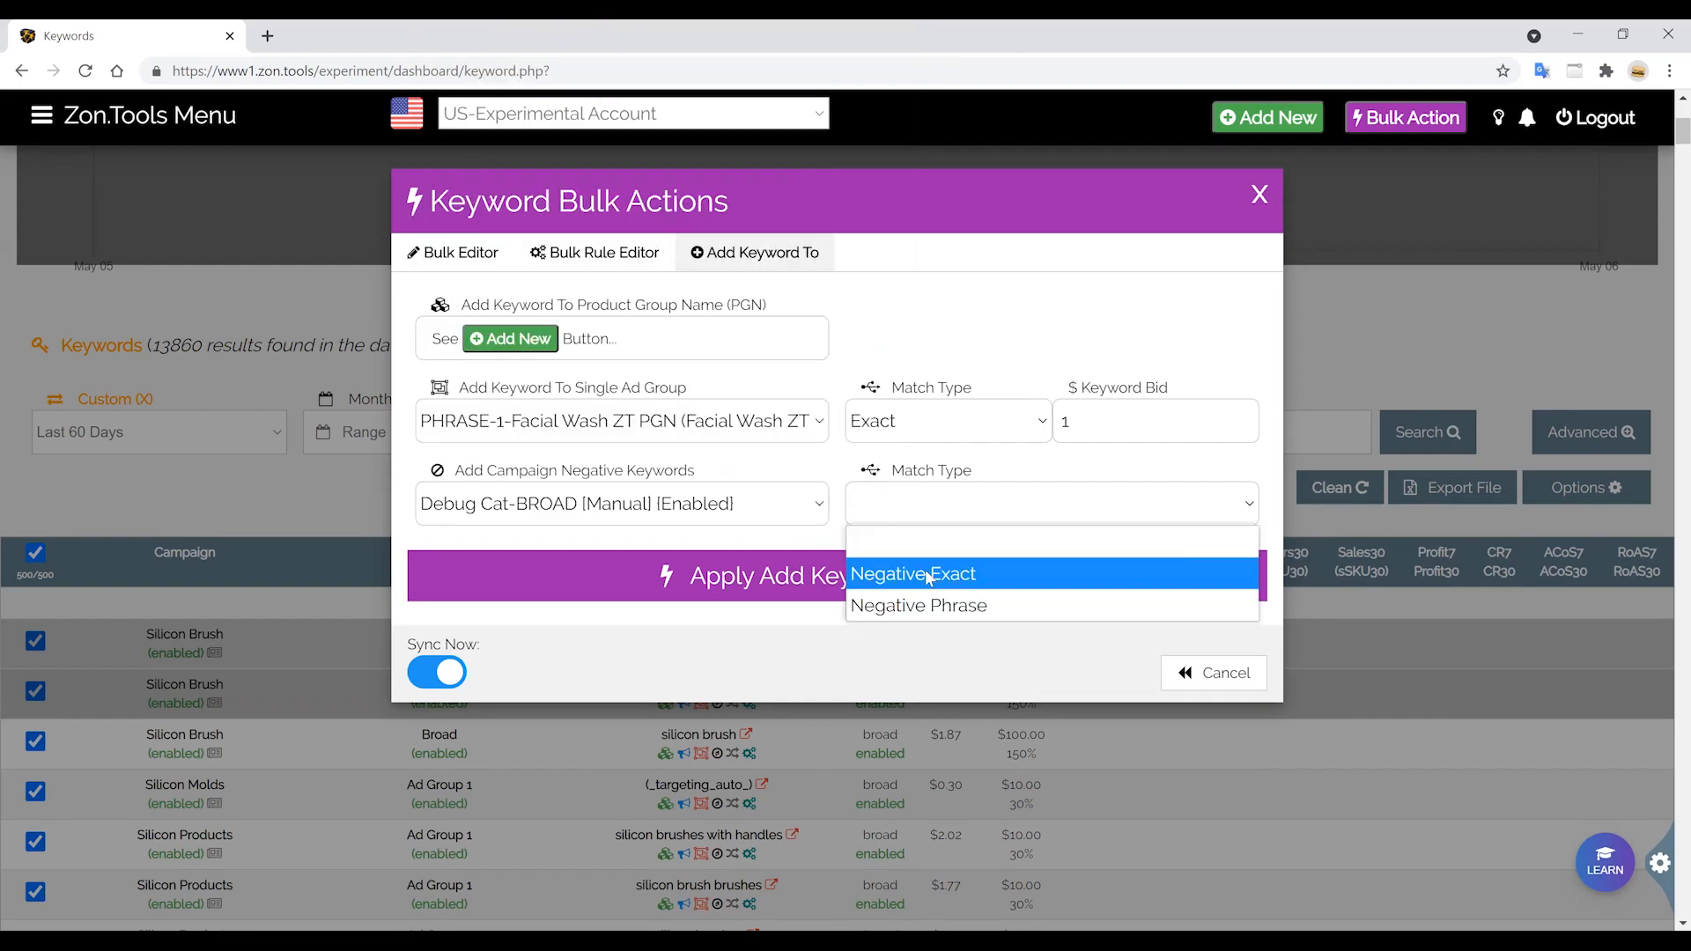
click(925, 573)
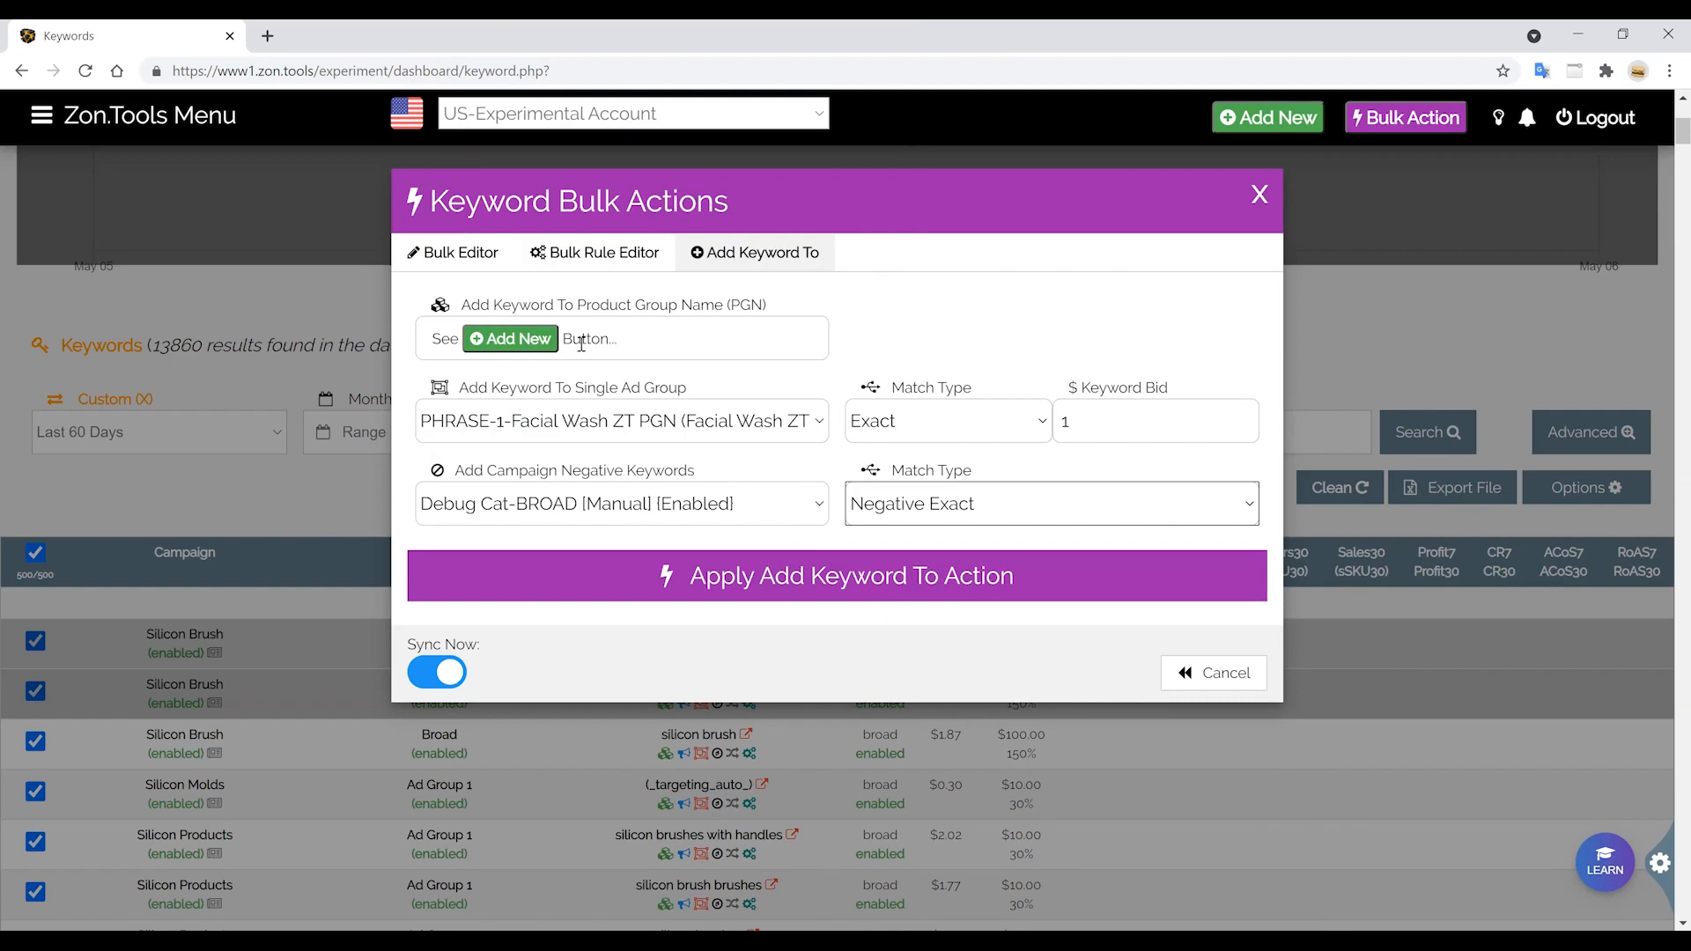
Open the form for adding keywords and targets to product groups, and look through its prefilled keyword list.
click(514, 347)
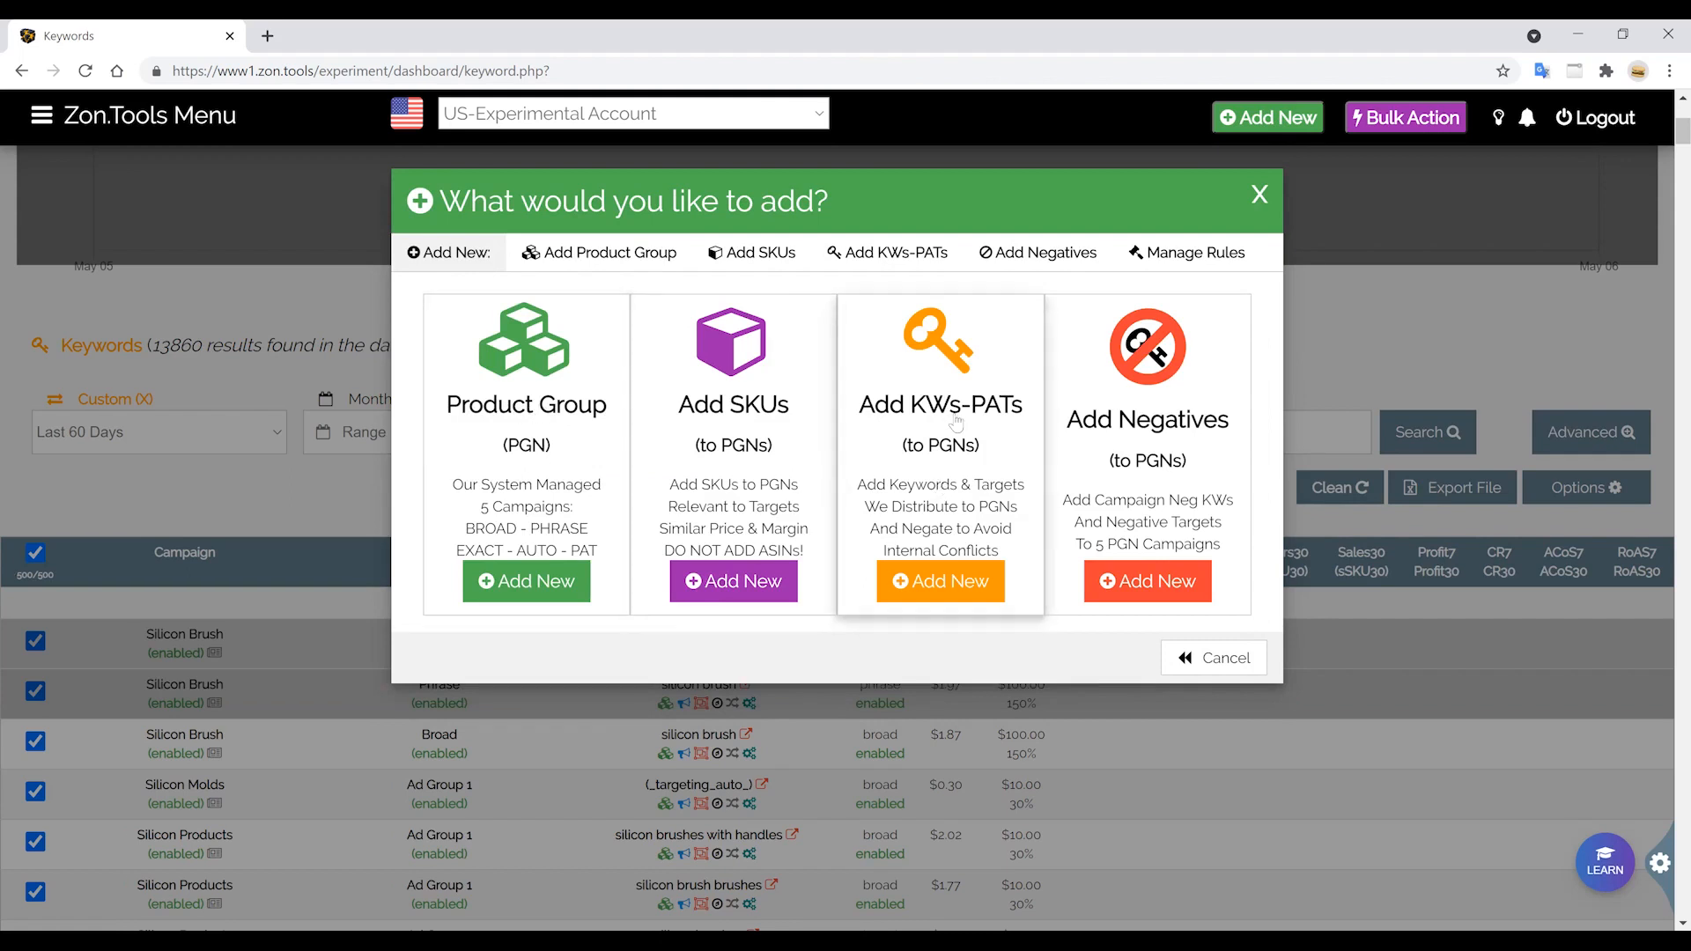
click(913, 382)
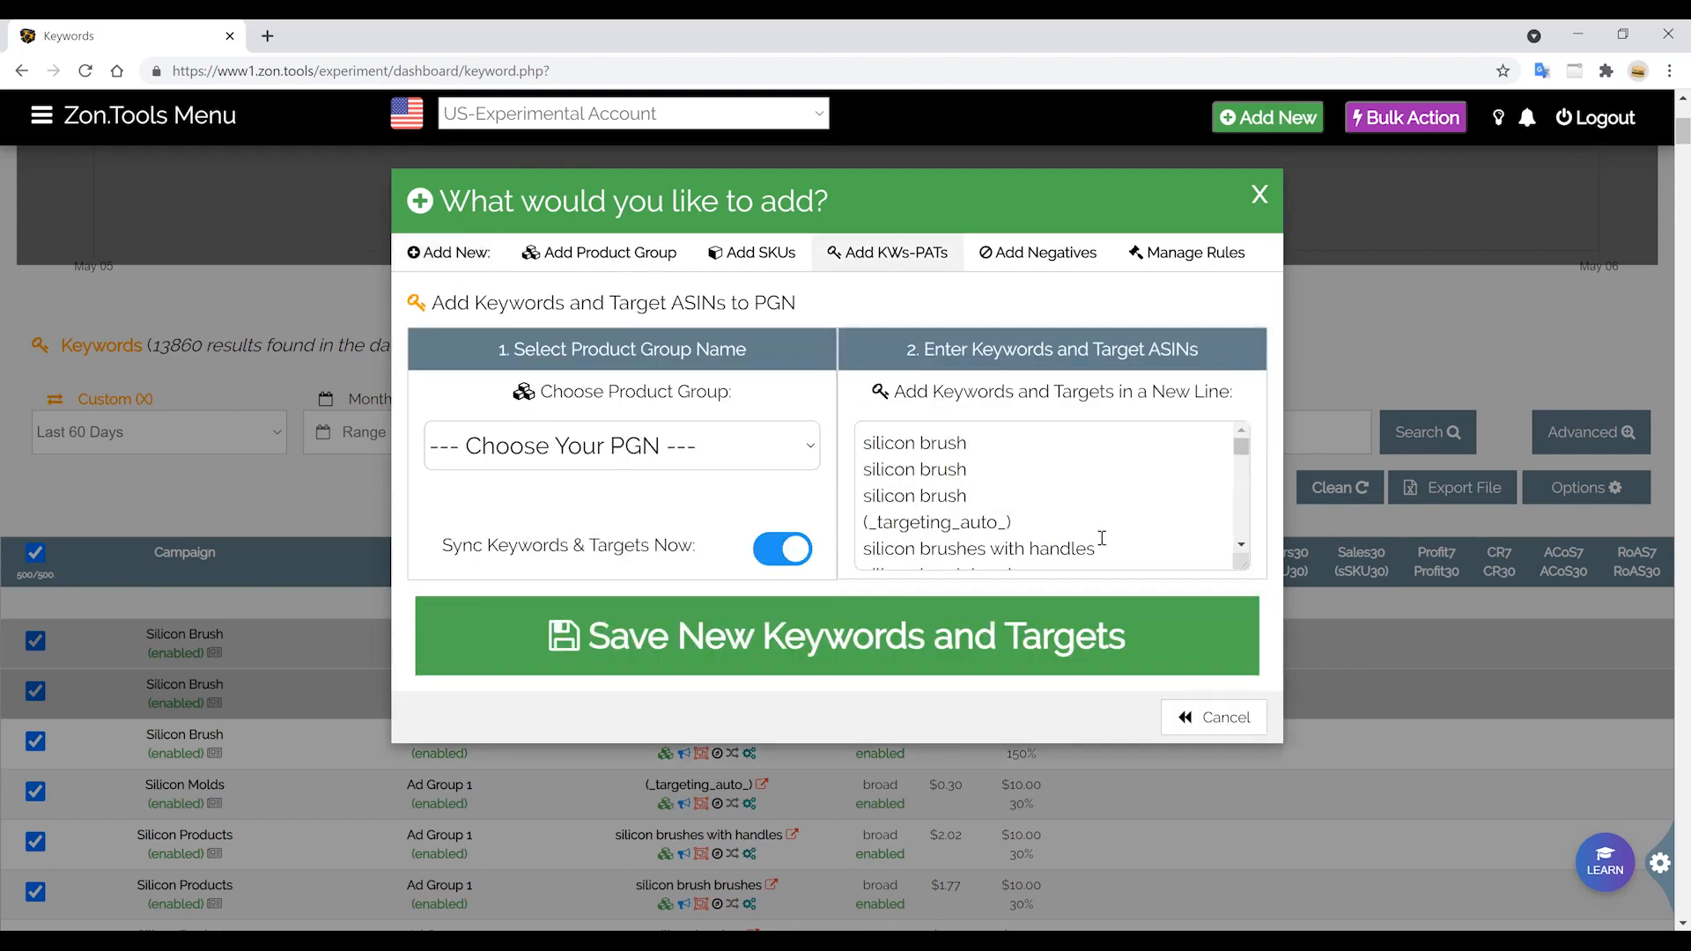
scroll(1101, 529, down, 10)
scroll(1100, 513, down, 4)
scroll(986, 502, up, 3)
scroll(908, 476, up, 2)
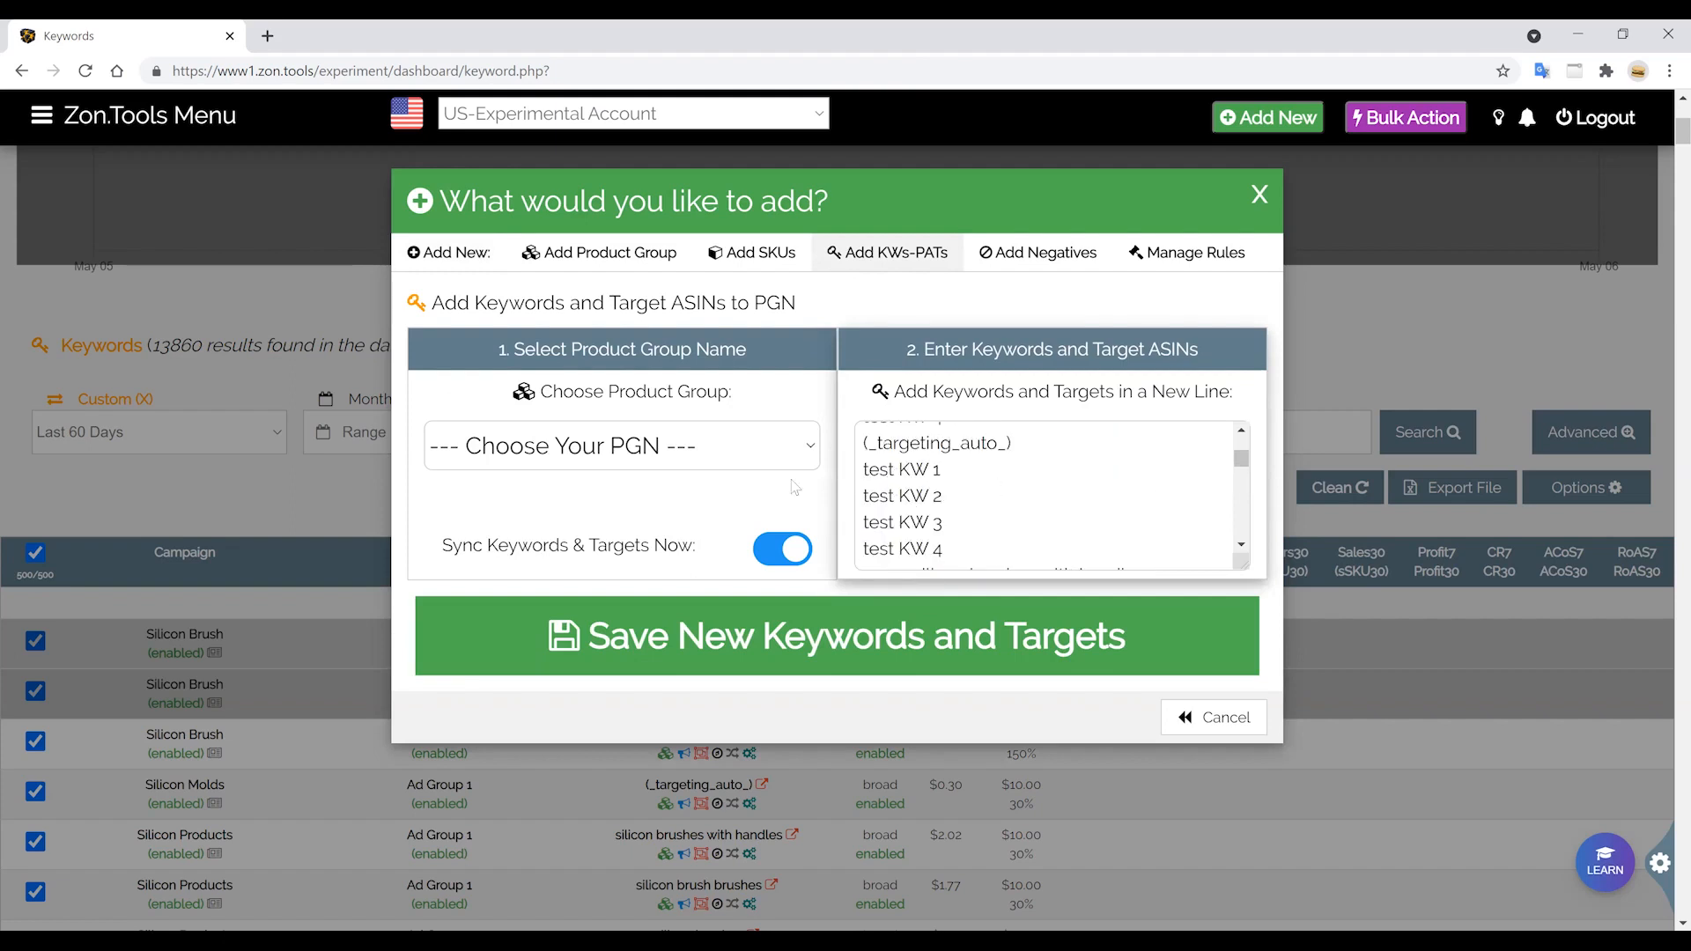
scroll(947, 495, down, 2)
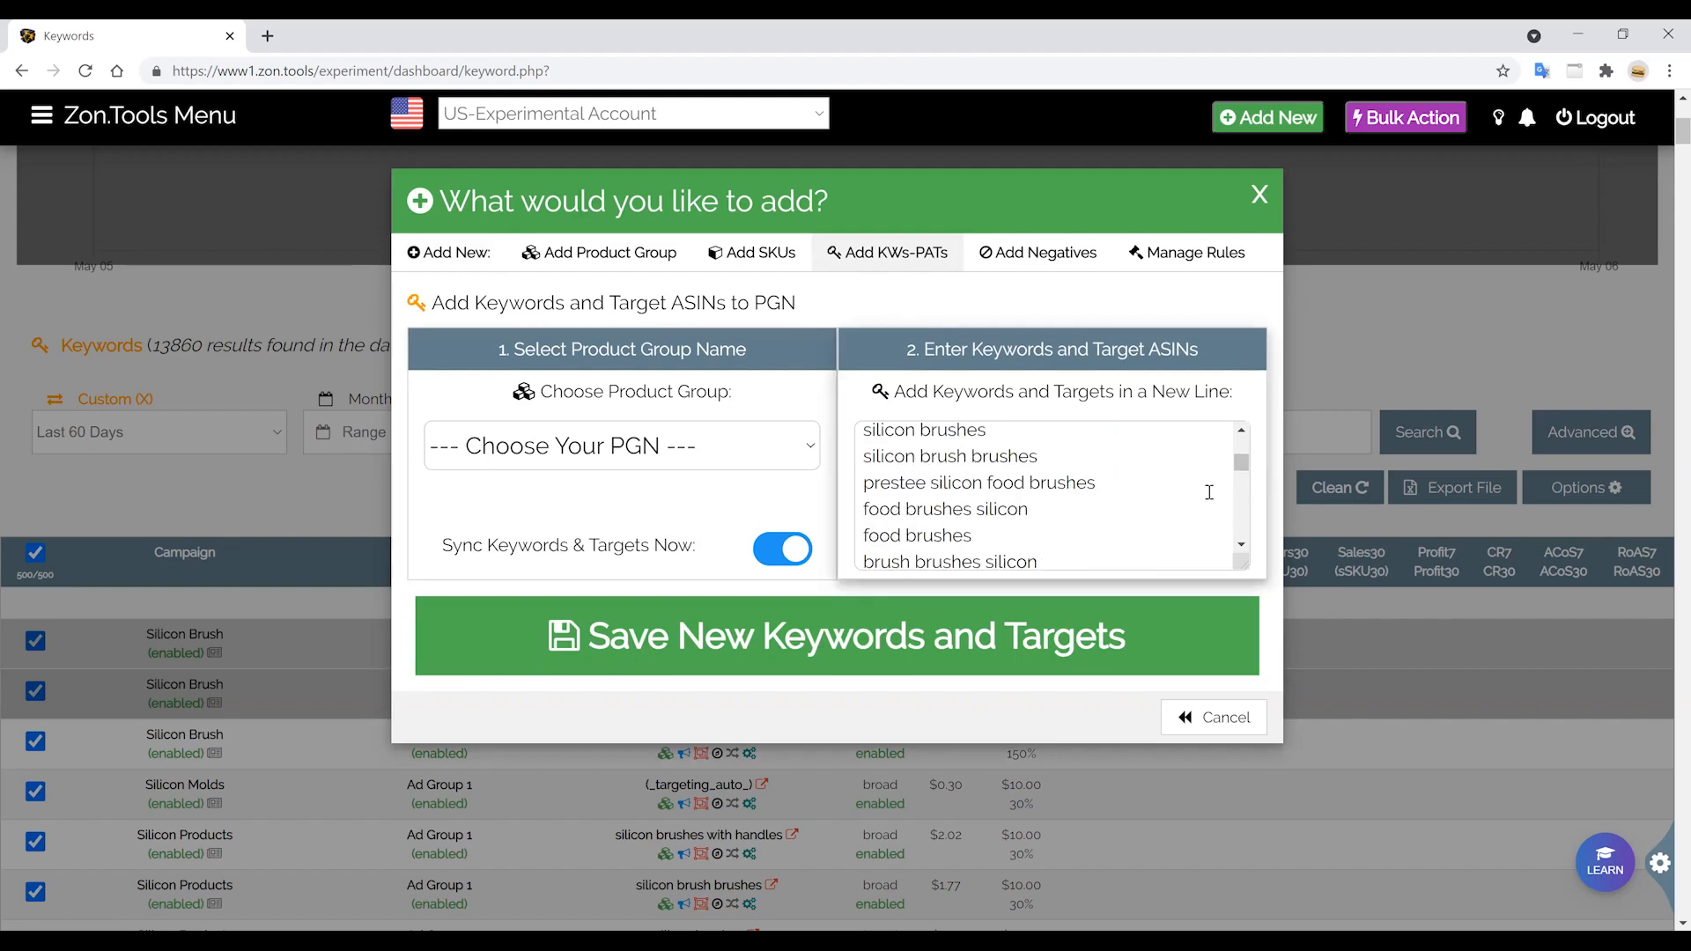
mouse_move(1240, 464)
mouse_down()
mouse_move(1228, 568)
mouse_move(1242, 446)
mouse_up()
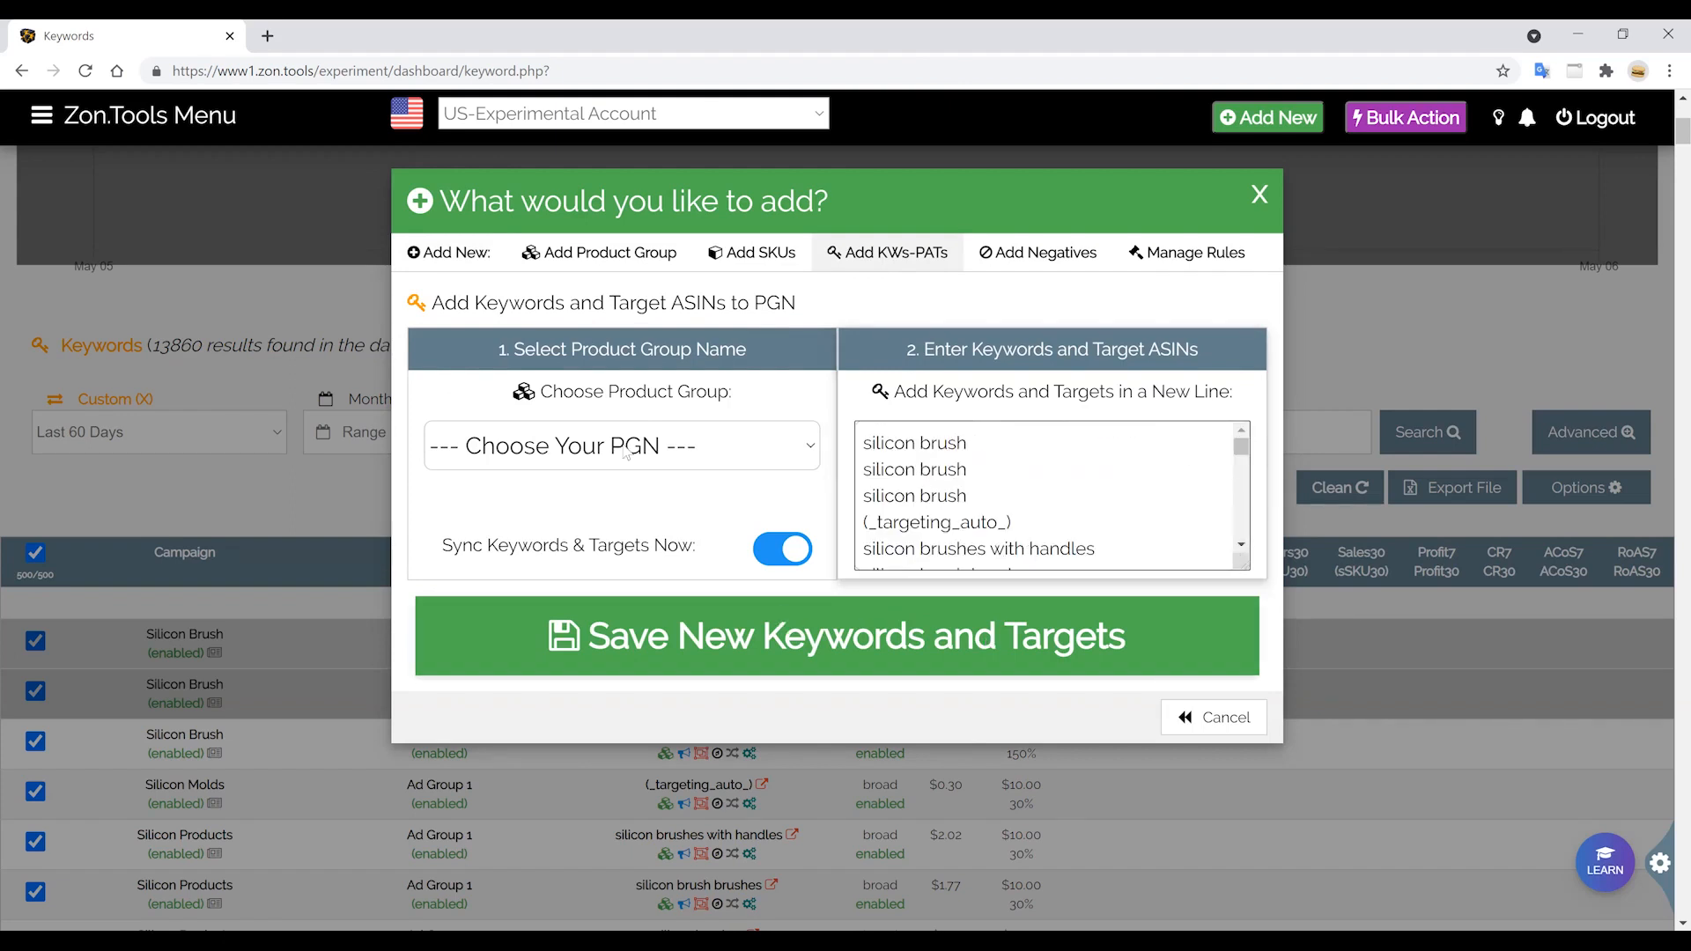
Choose AMA FB 11th NEW Namehjb as the product group for the keywords, and close the form without saving.
click(594, 453)
click(562, 523)
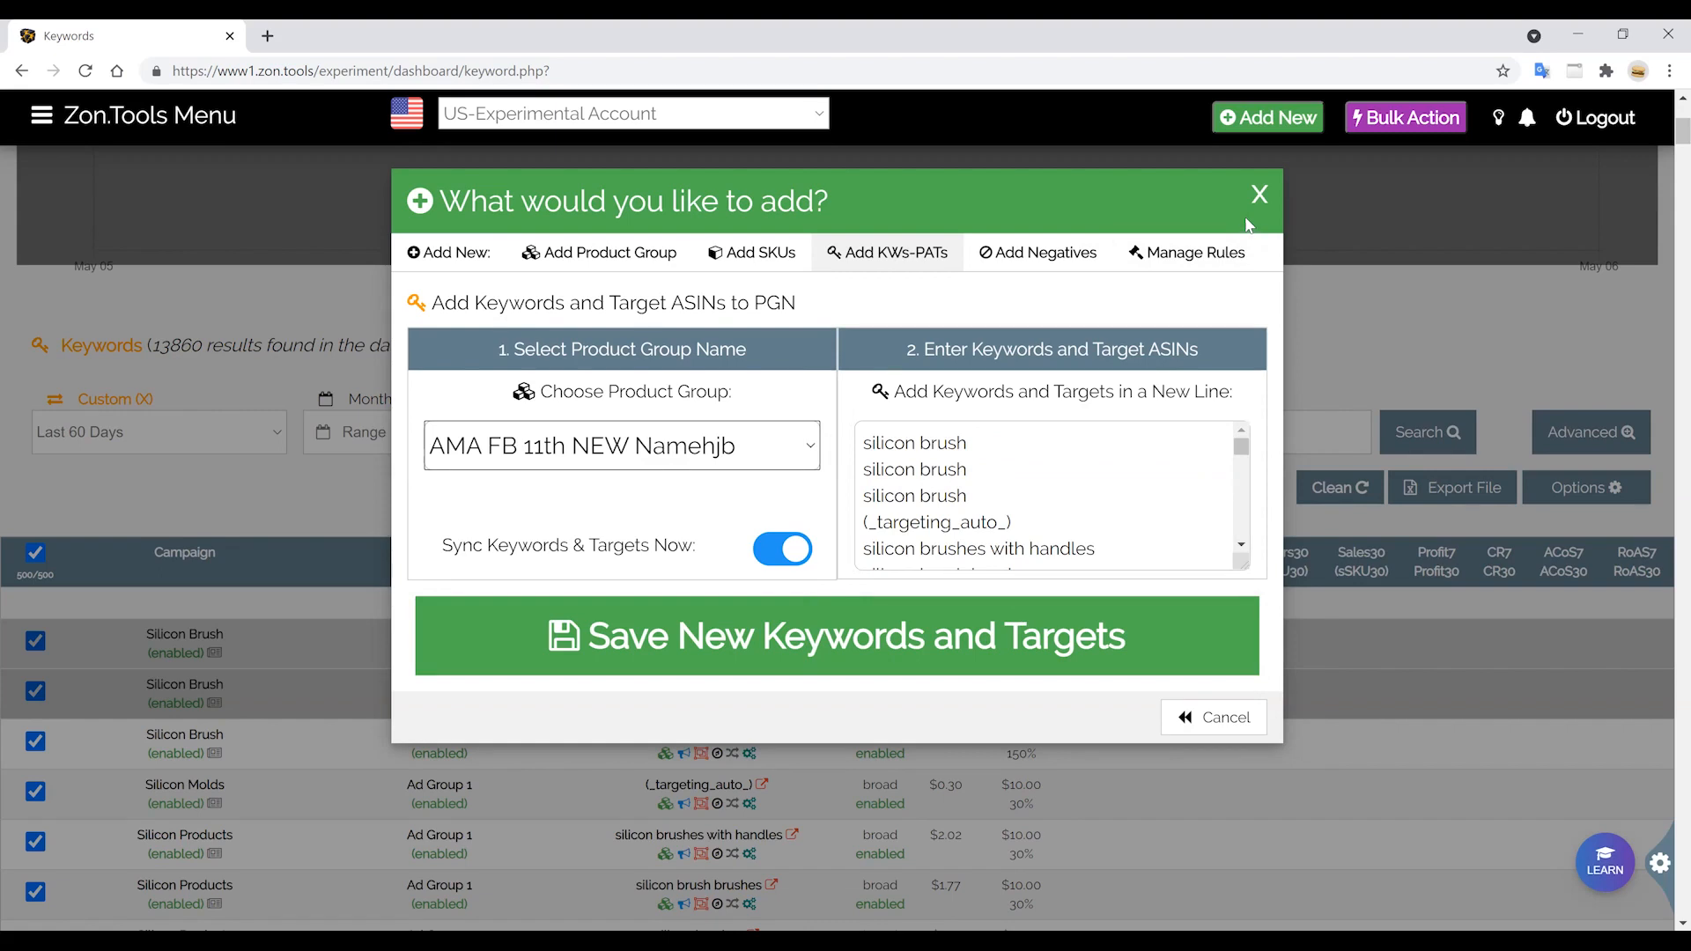
click(1259, 196)
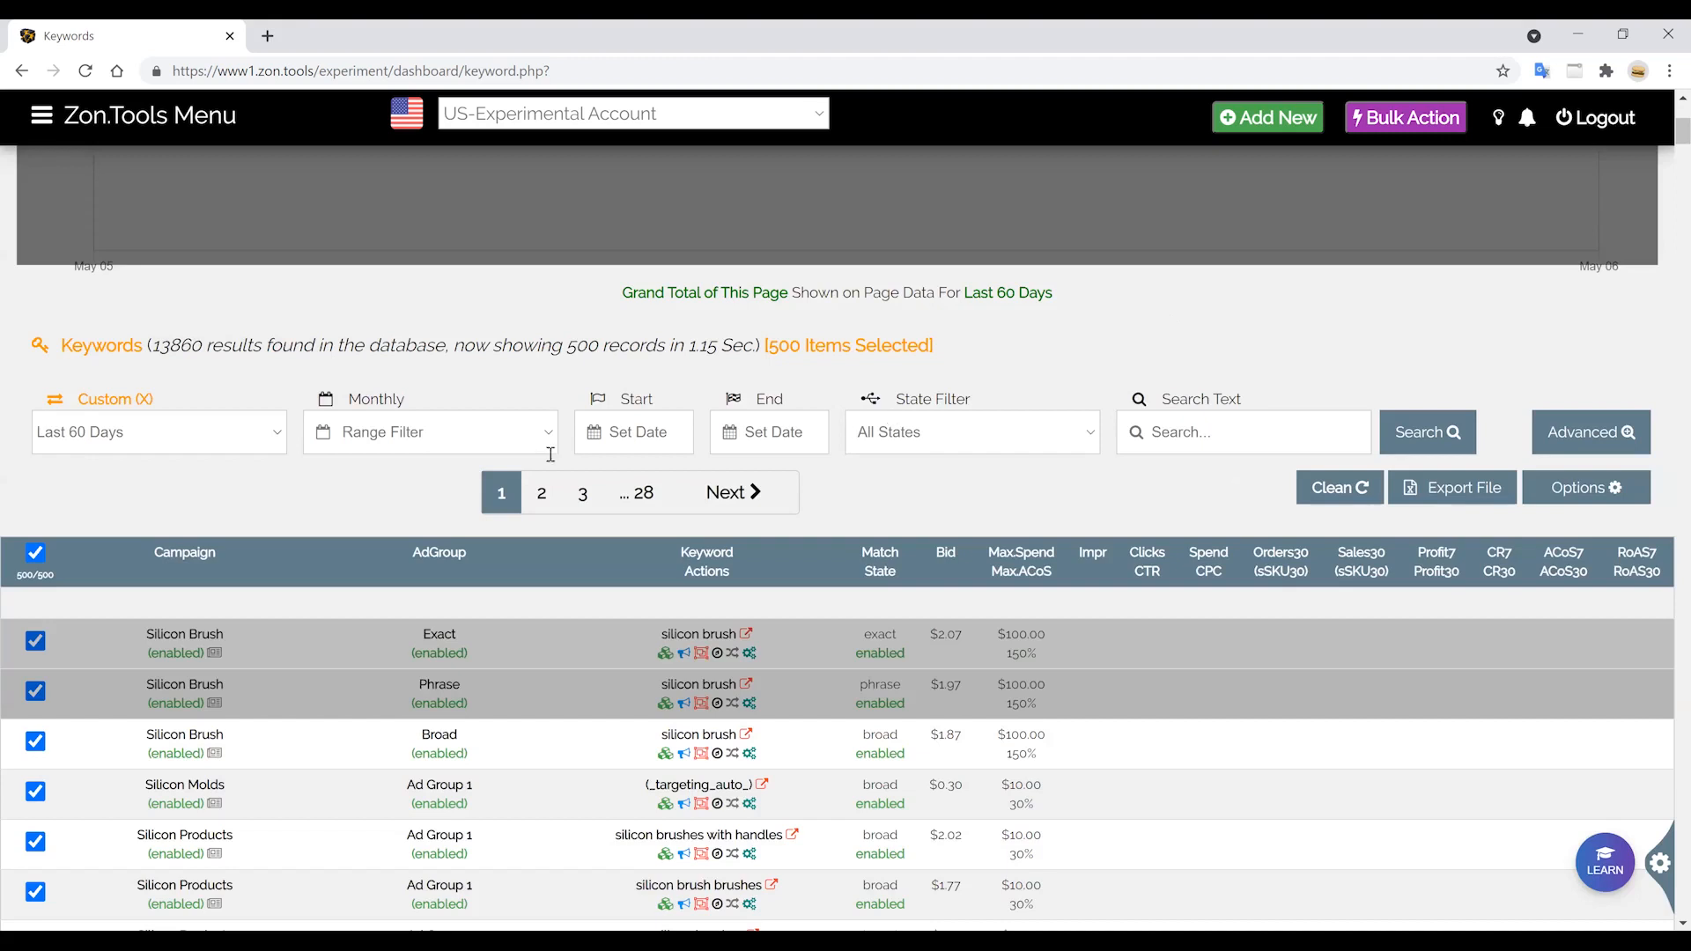
Open the tips list, look through its articles, and close it.
scroll(231, 452, up, 3)
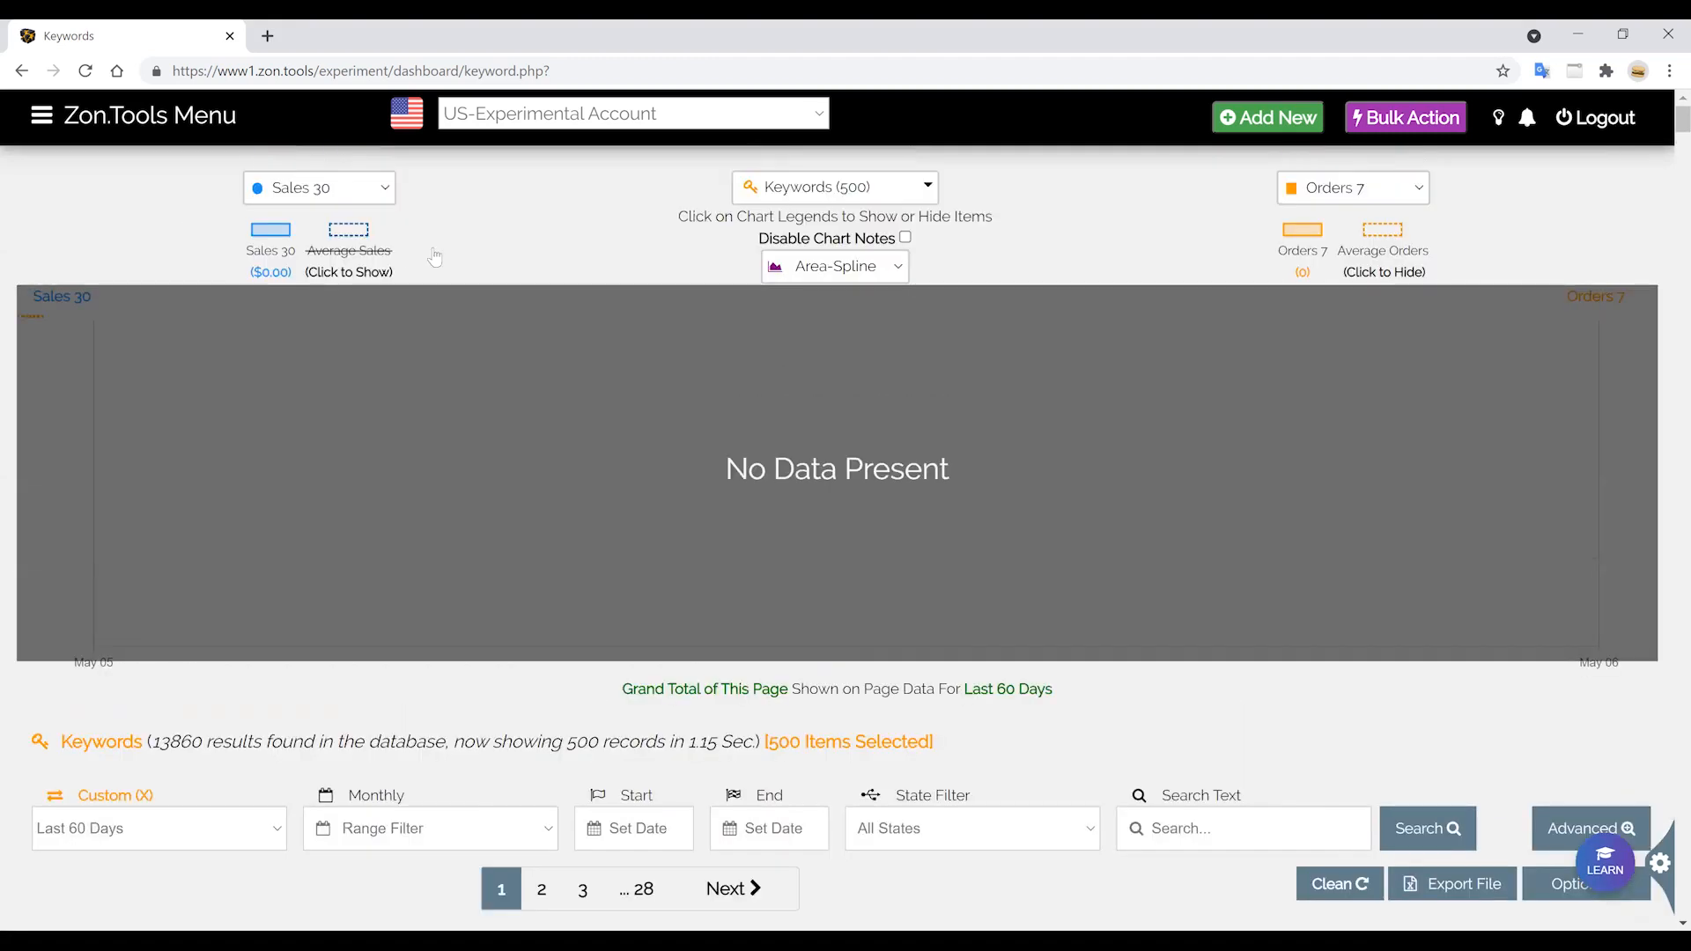
scroll(843, 188, down, 2)
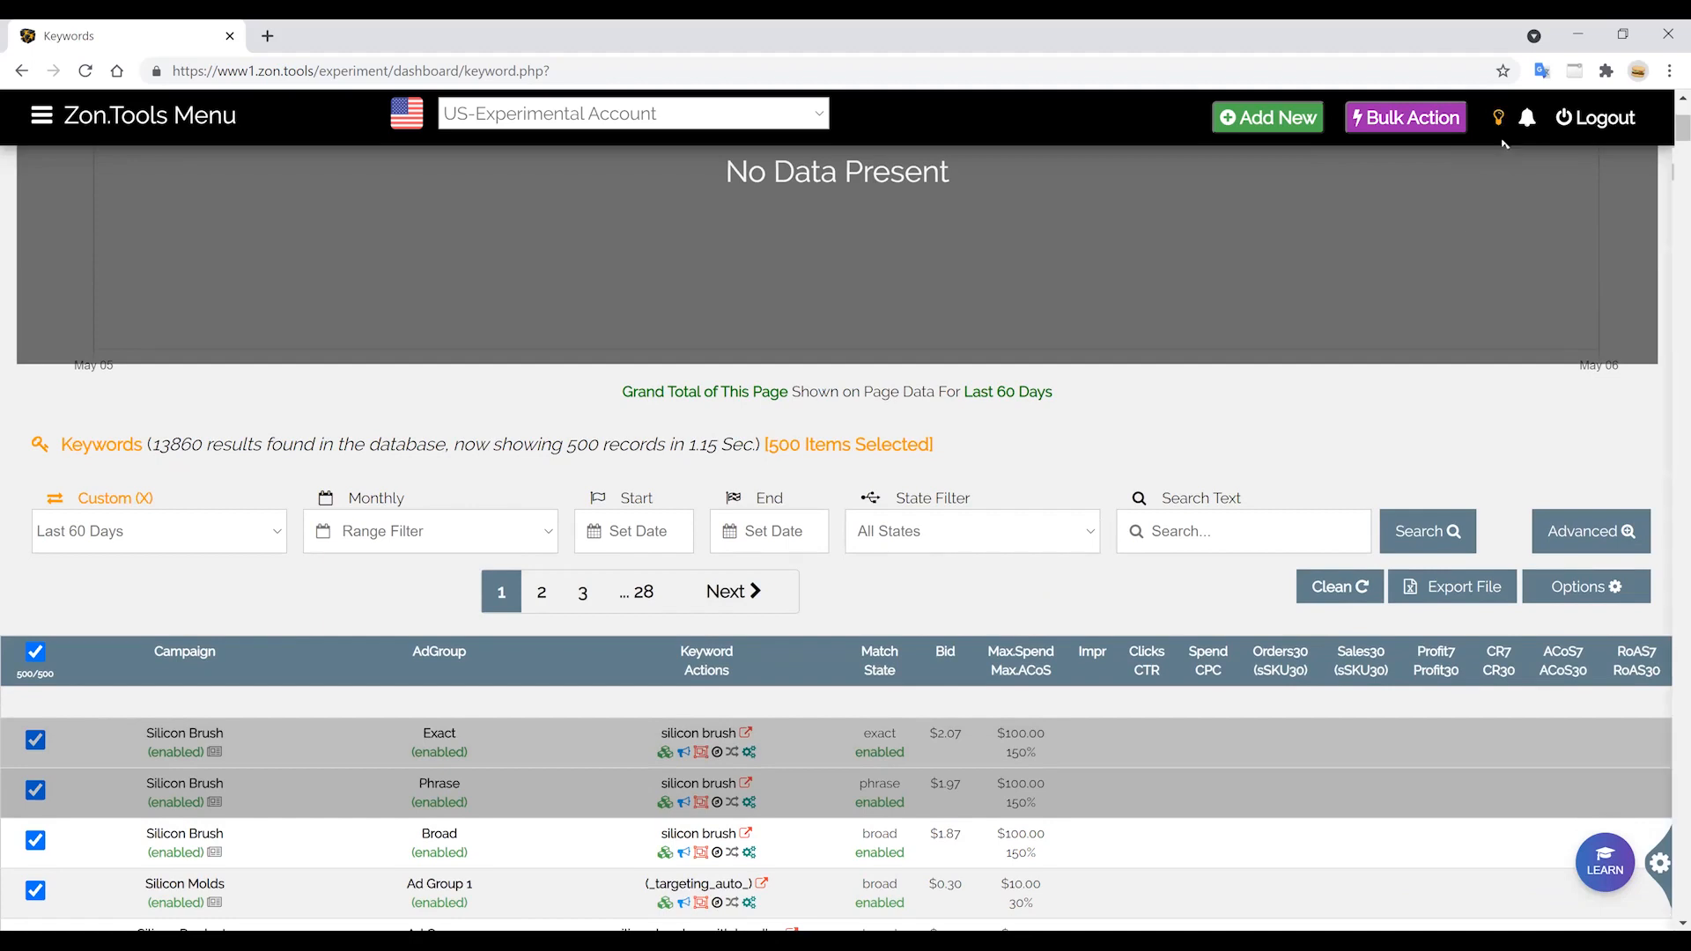
click(1498, 120)
scroll(1457, 357, down, 5)
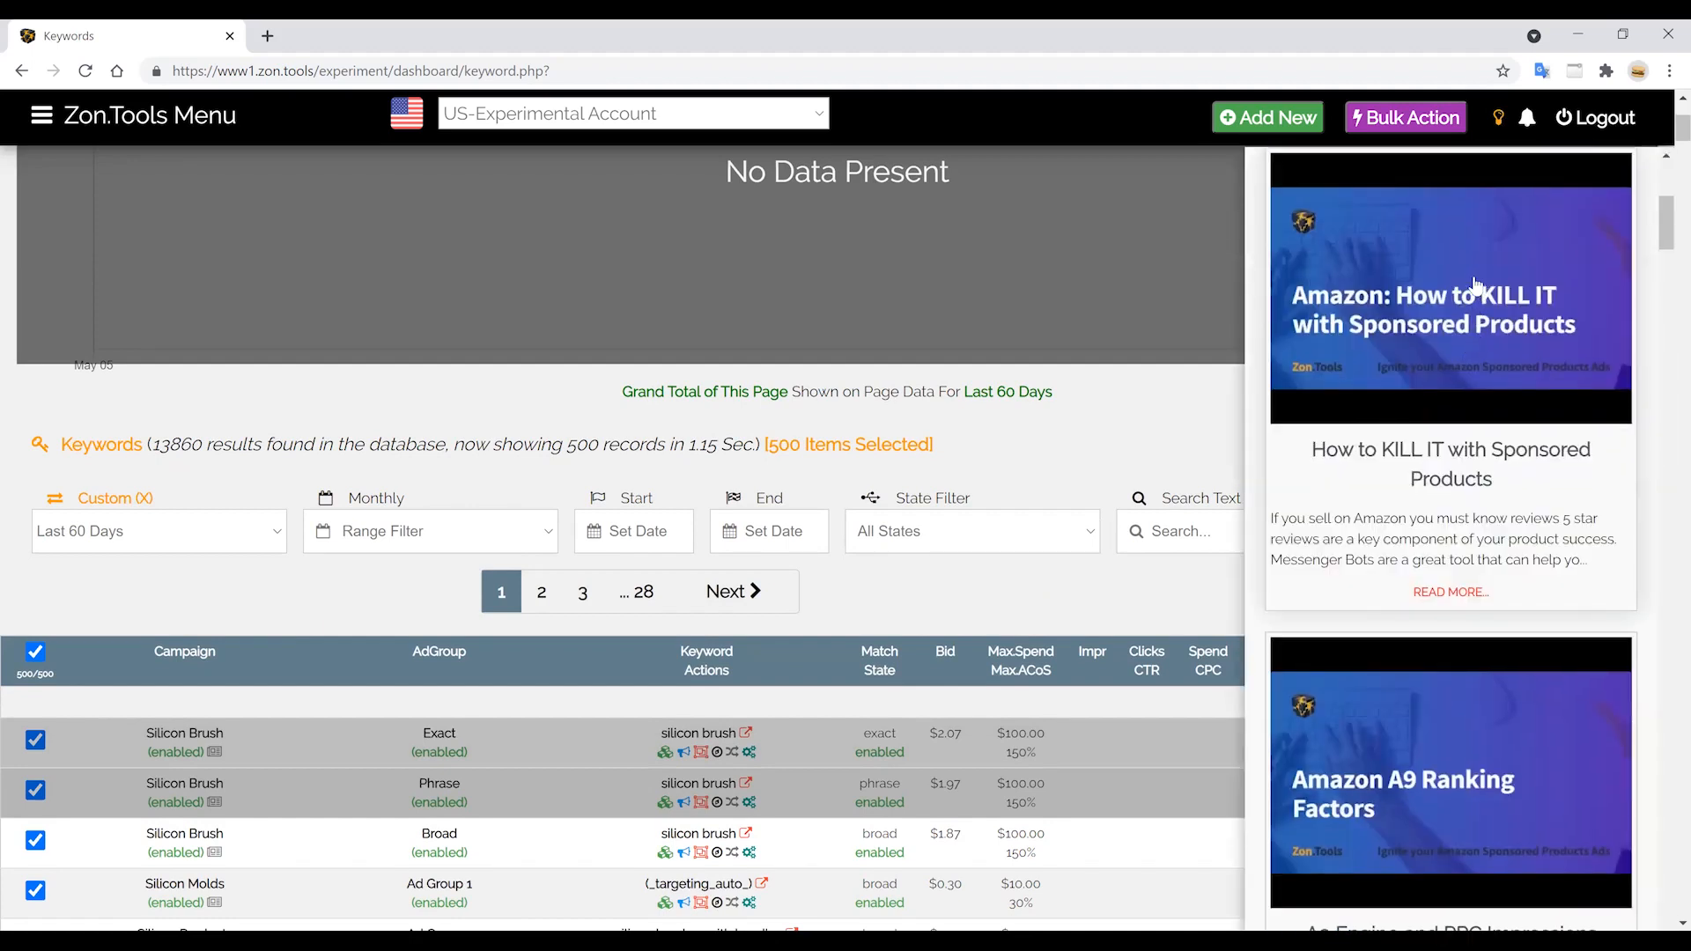
click(1497, 124)
click(1498, 123)
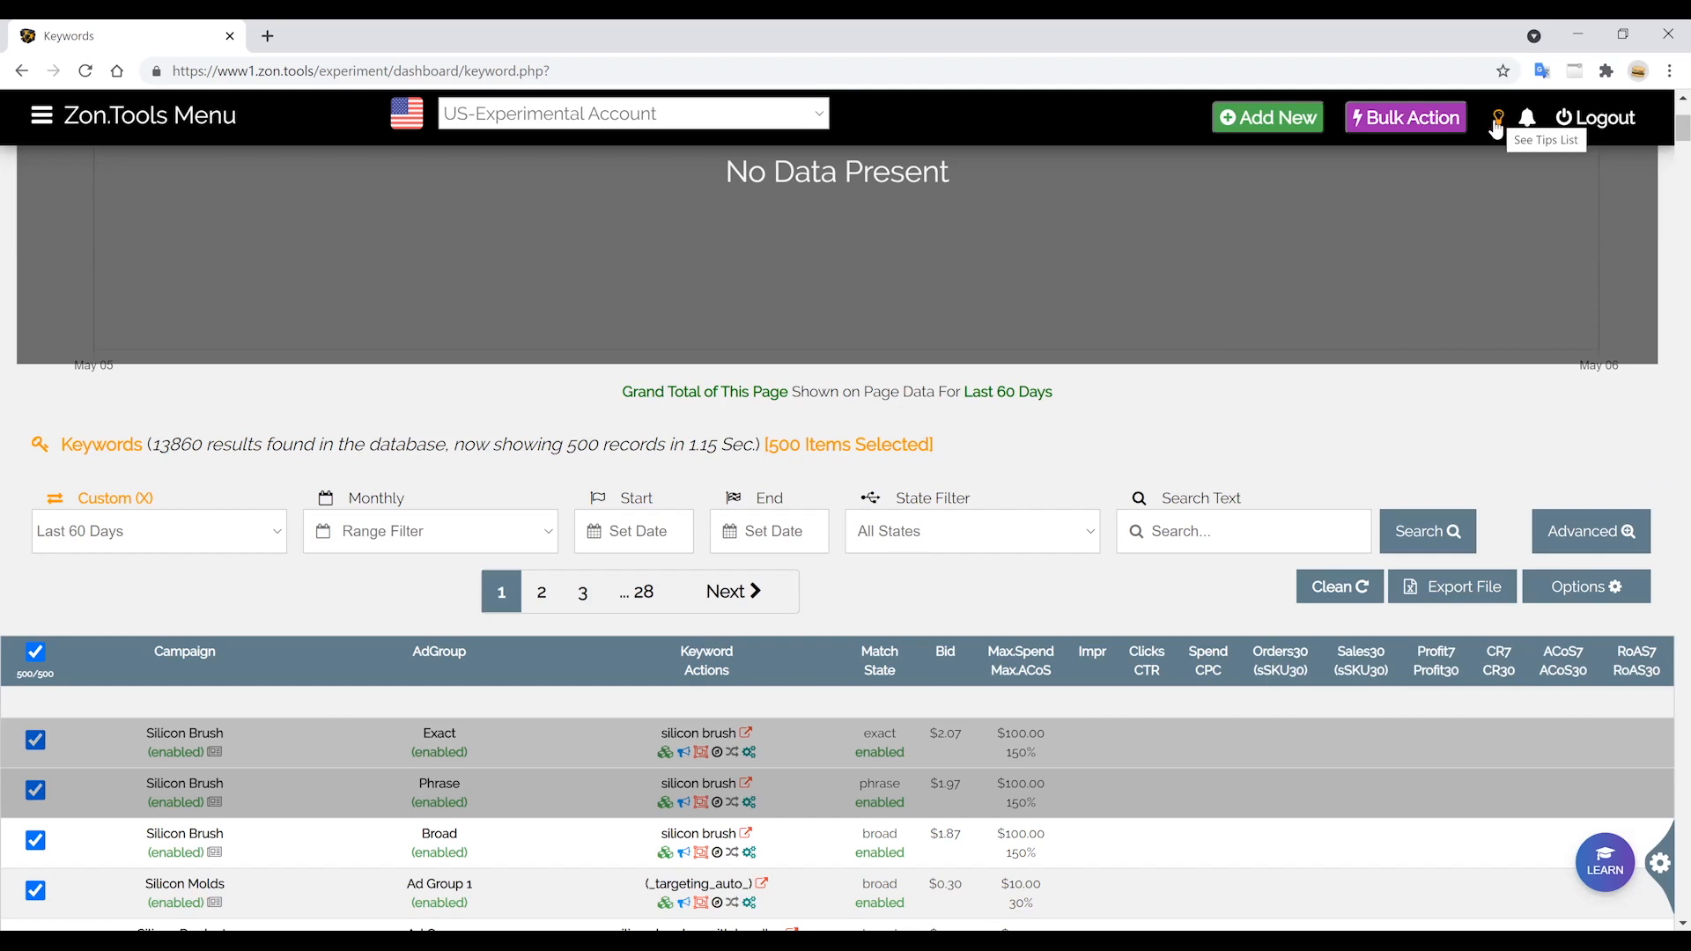
Open the notifications list and look through the feature update announcements.
click(1496, 123)
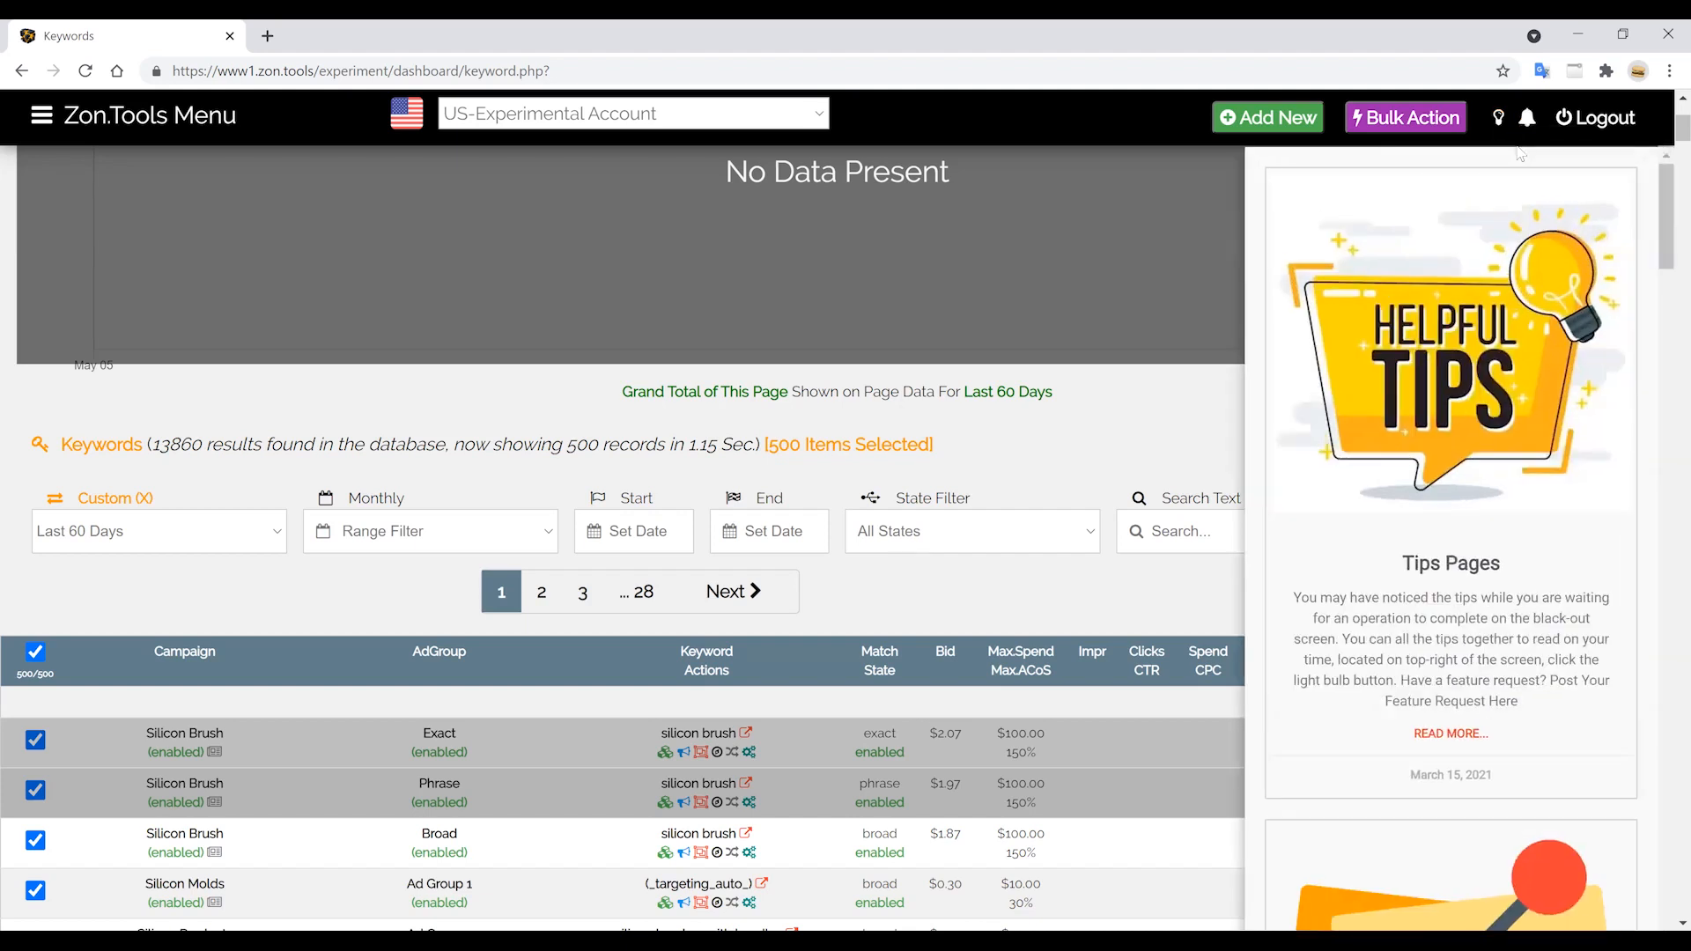
scroll(1471, 309, down, 5)
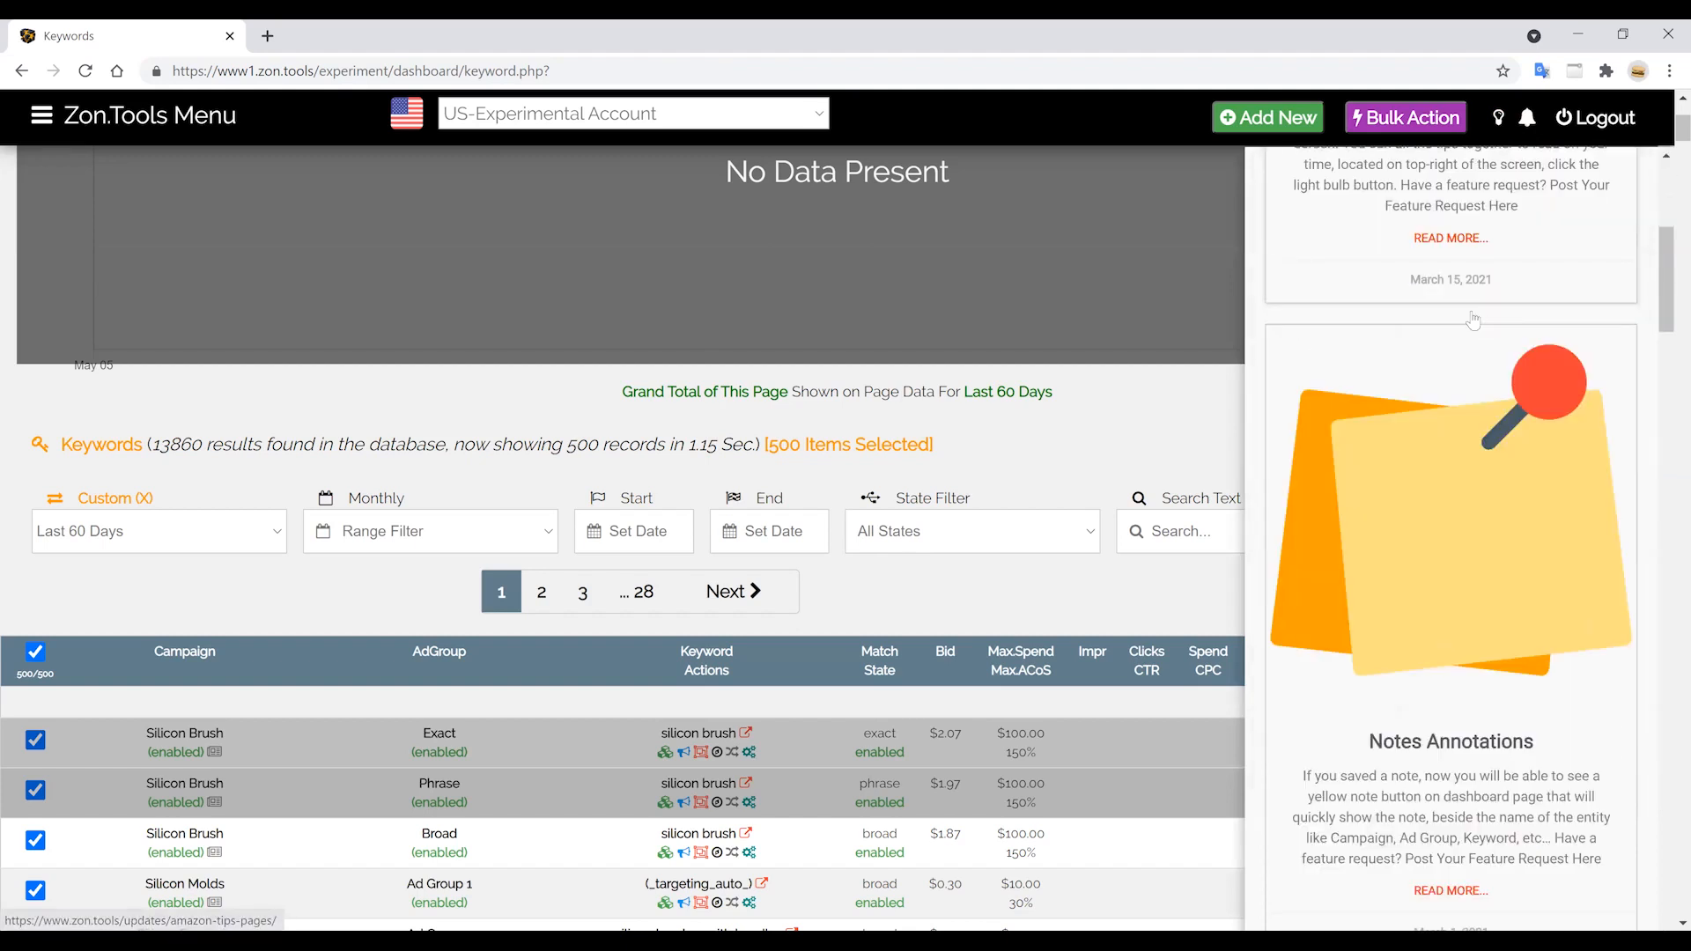
scroll(1472, 320, down, 8)
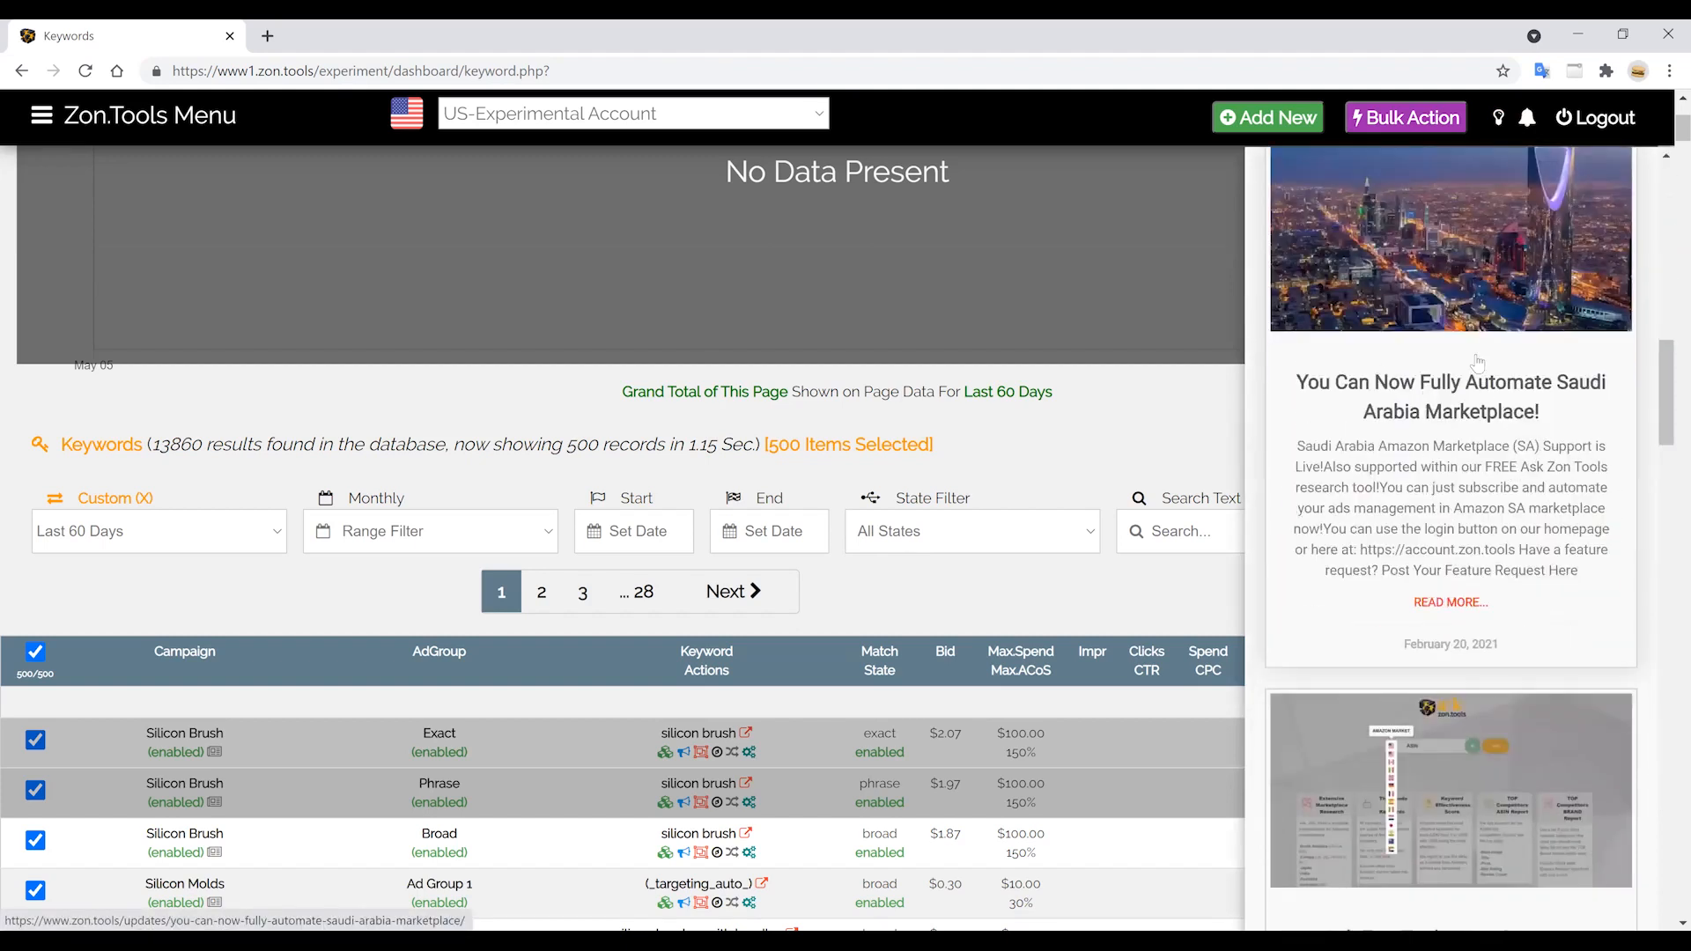
scroll(1488, 440, down, 2)
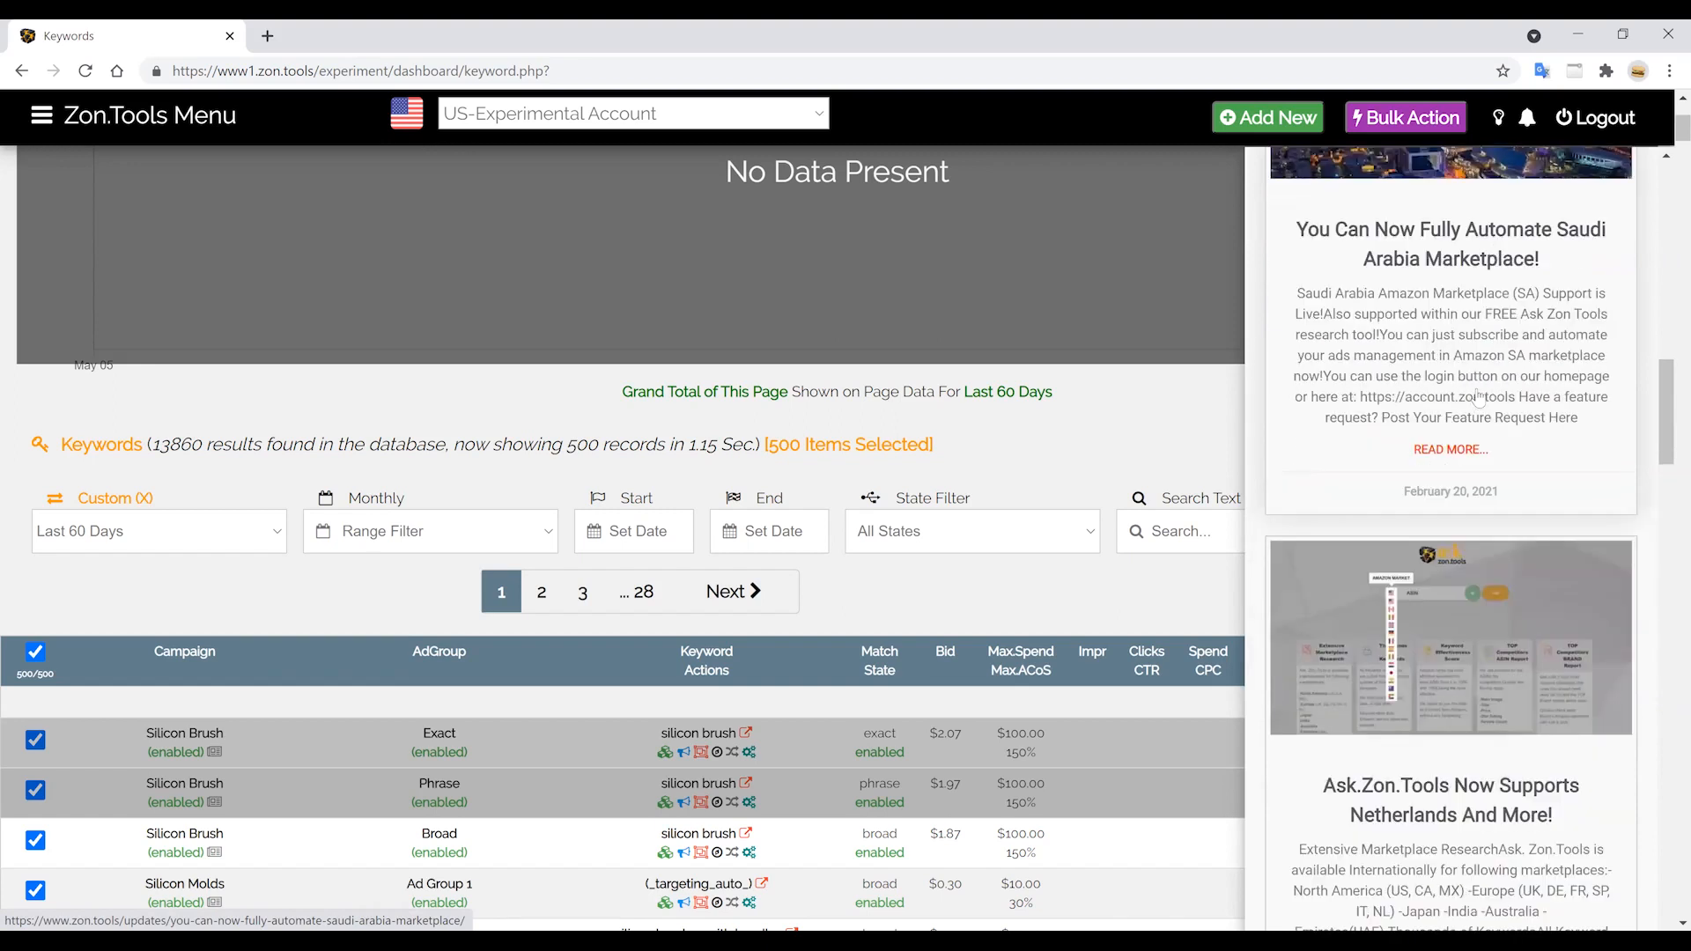
scroll(1478, 397, down, 15)
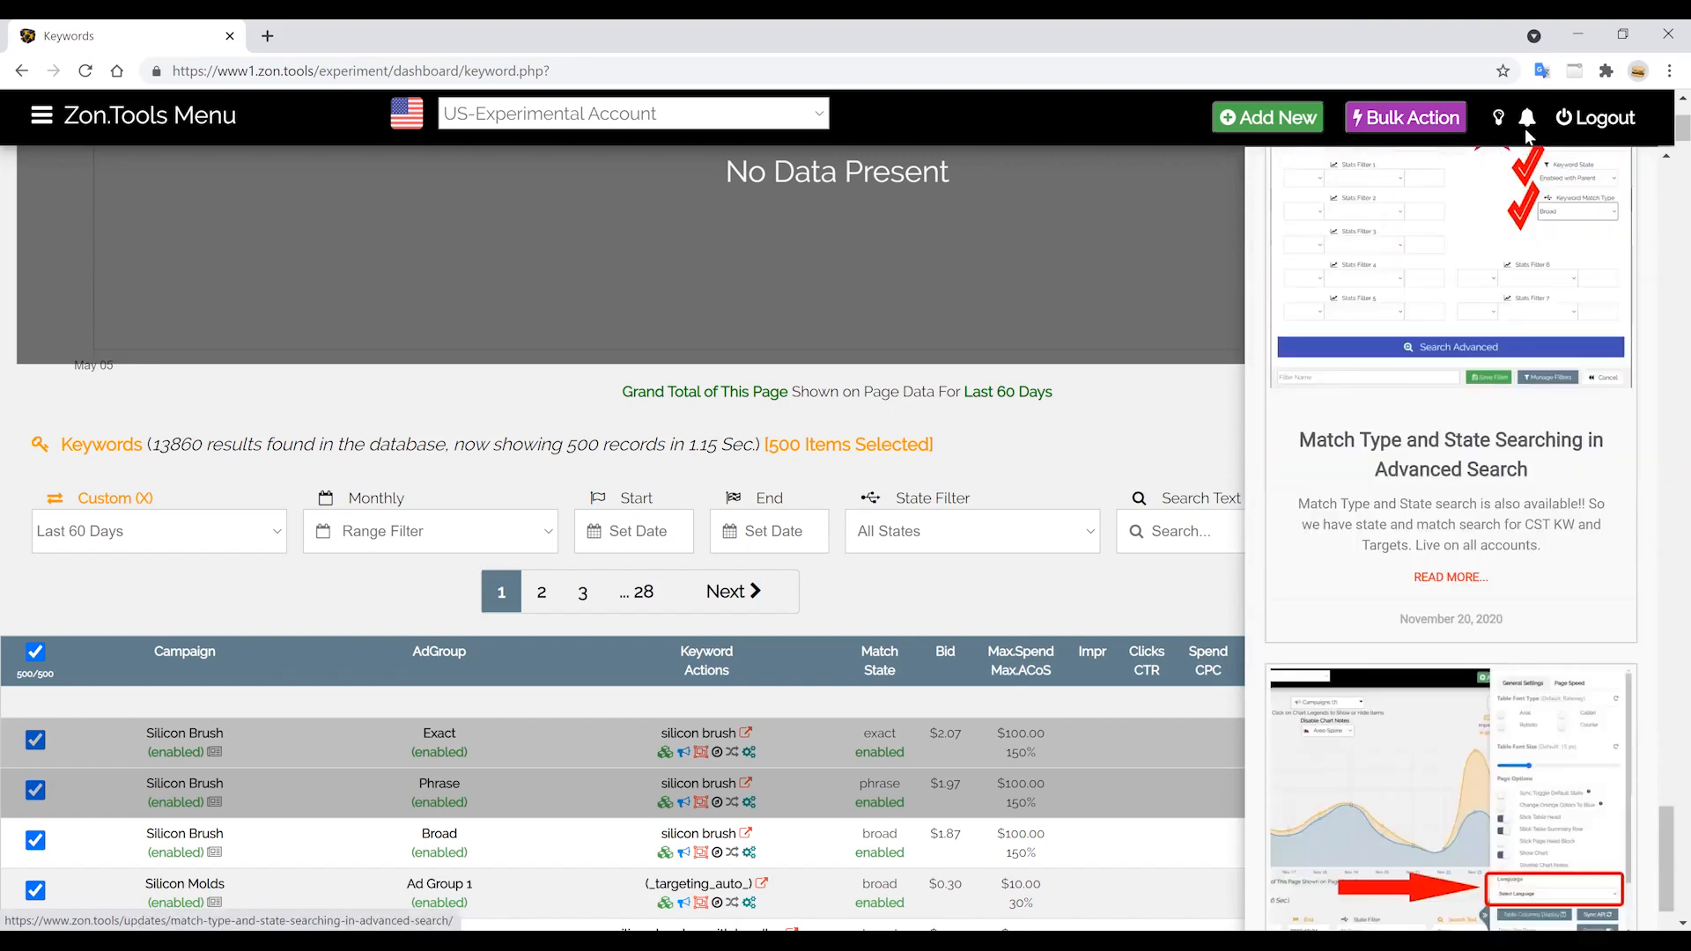
click(1526, 123)
click(1528, 124)
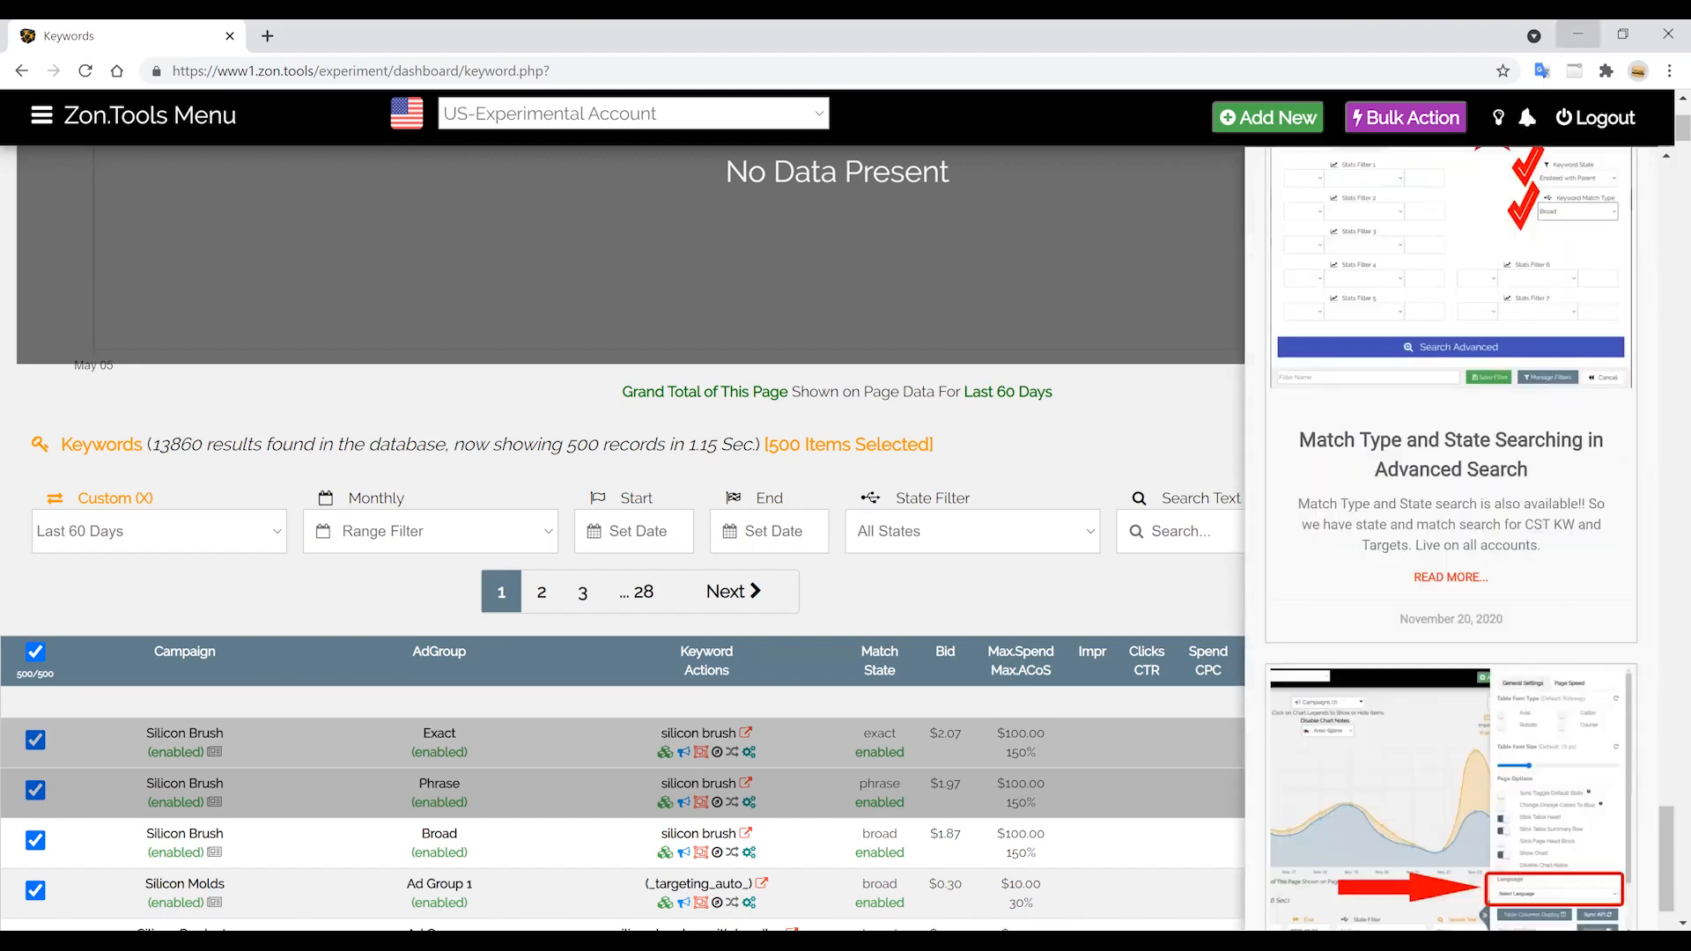
Close the notifications list and deselect all keywords in the keyword table.
click(553, 400)
scroll(334, 400, down, 5)
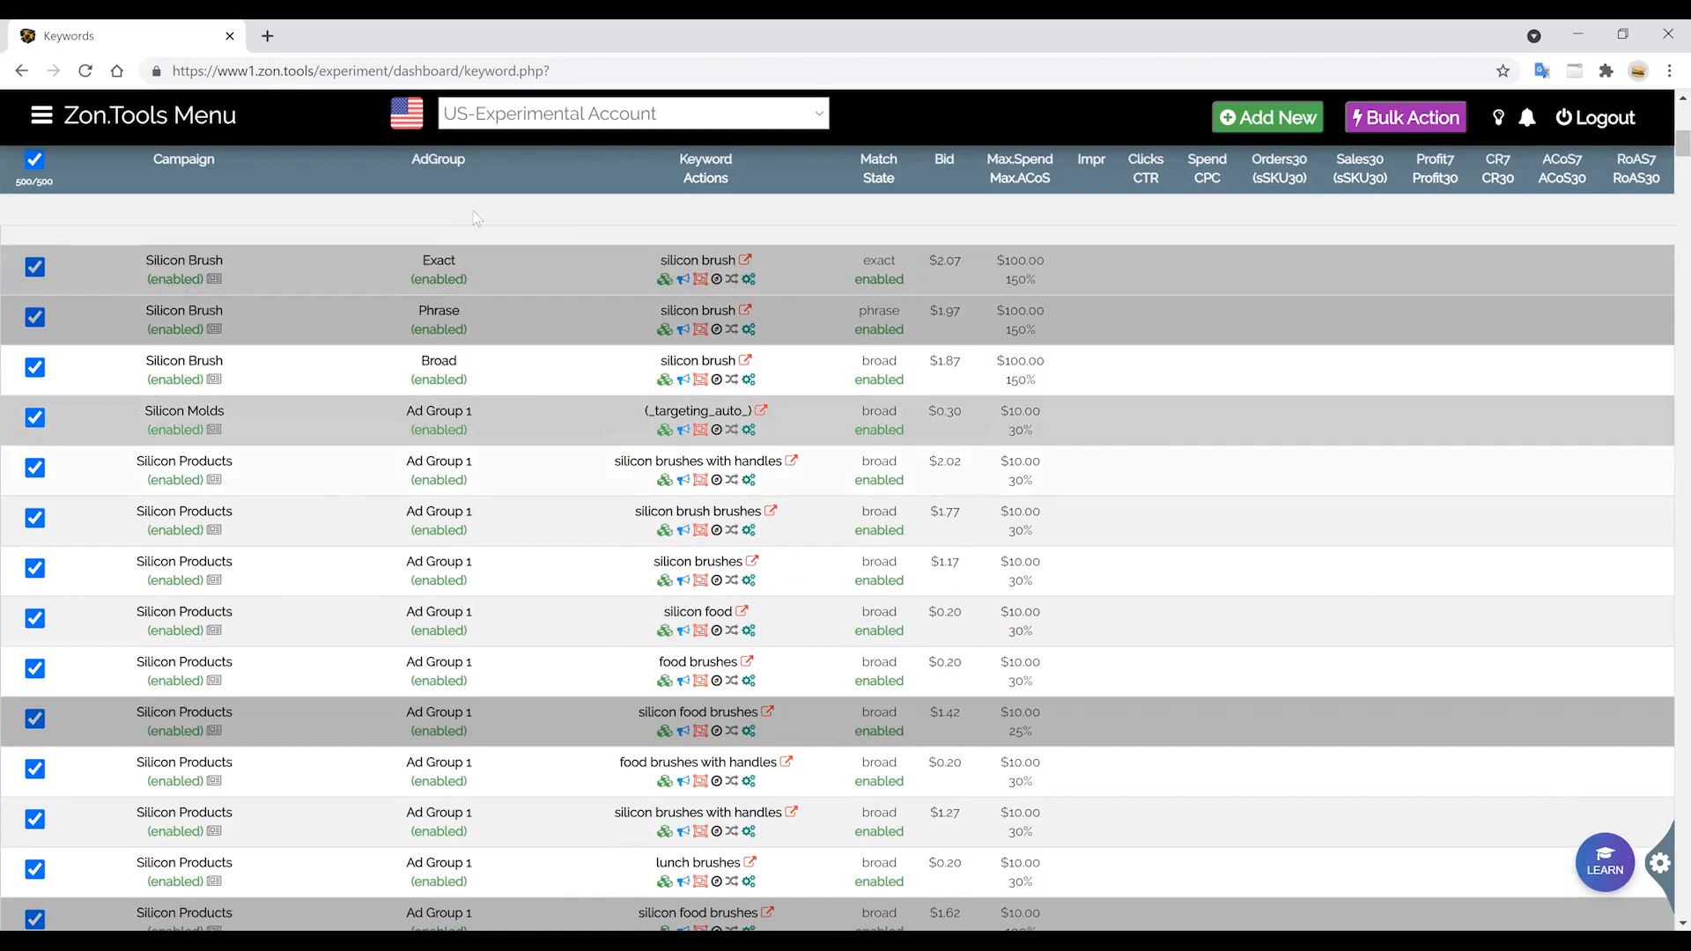
scroll(269, 305, up, 5)
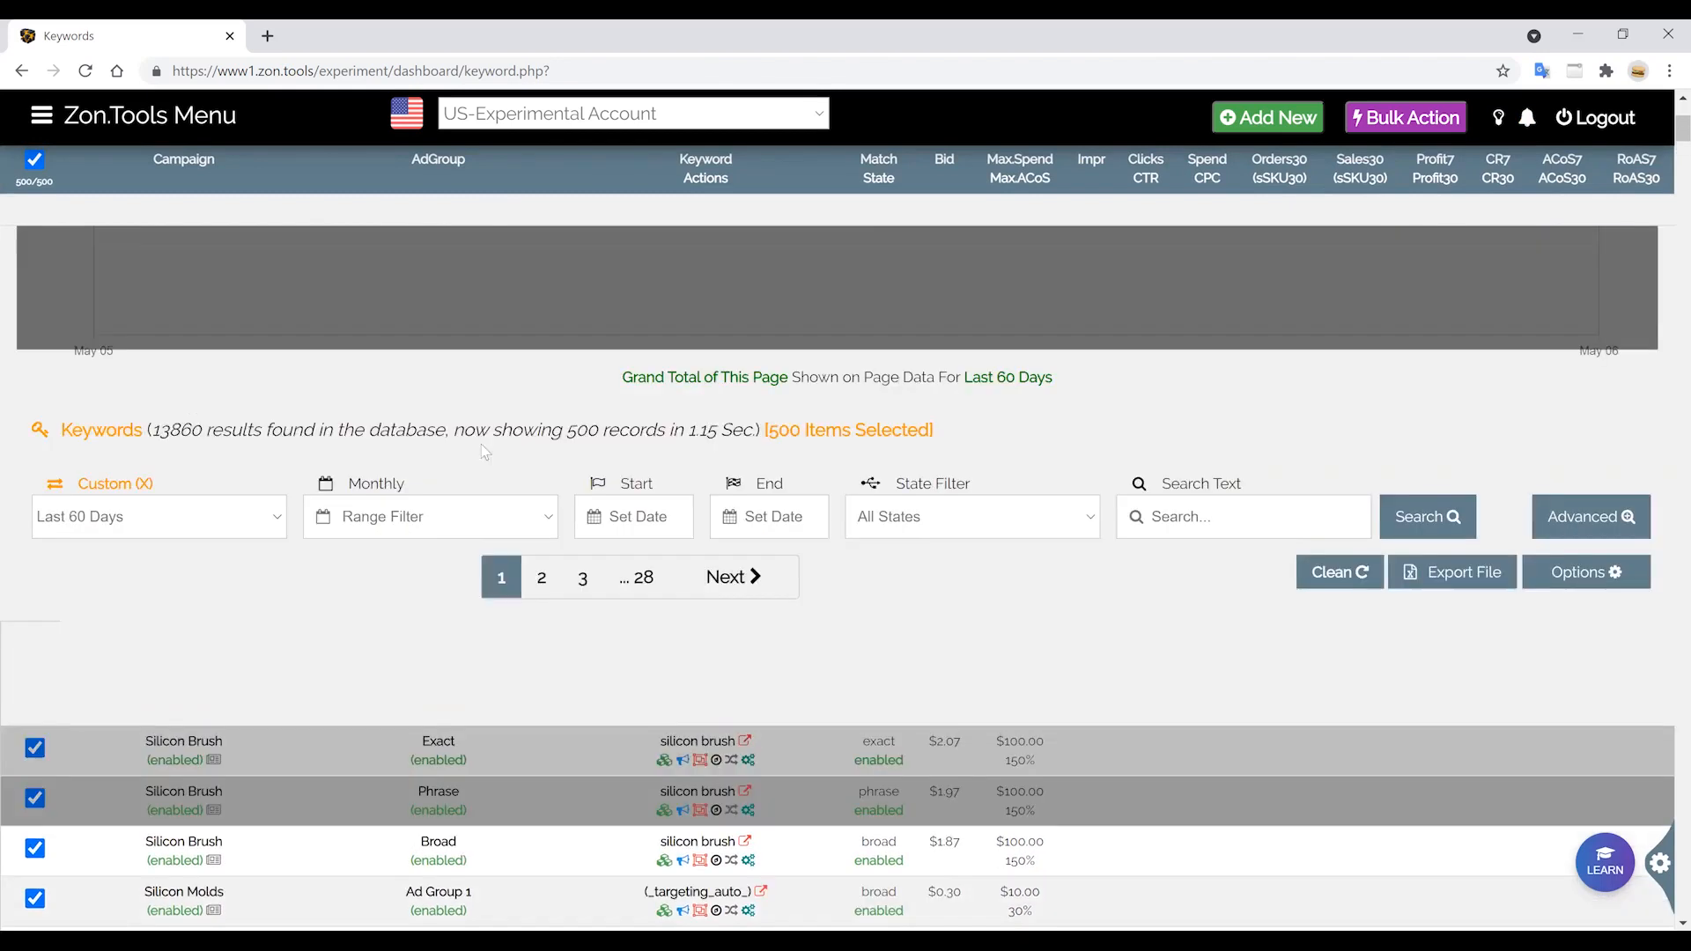
scroll(484, 452, down, 4)
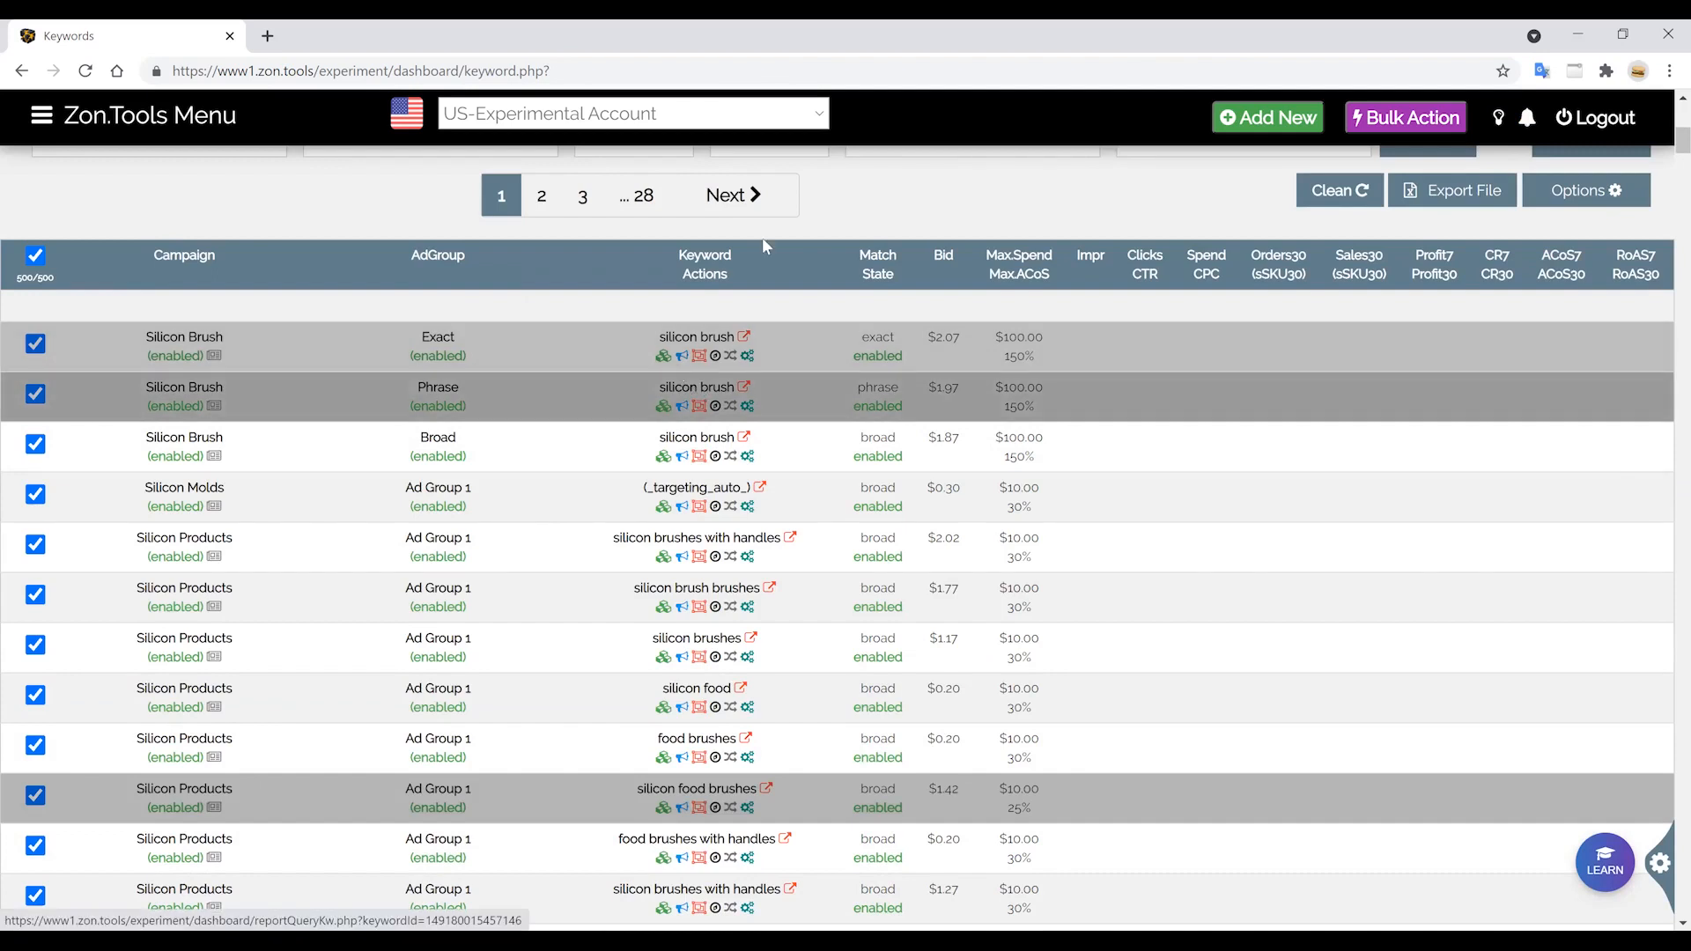
click(36, 258)
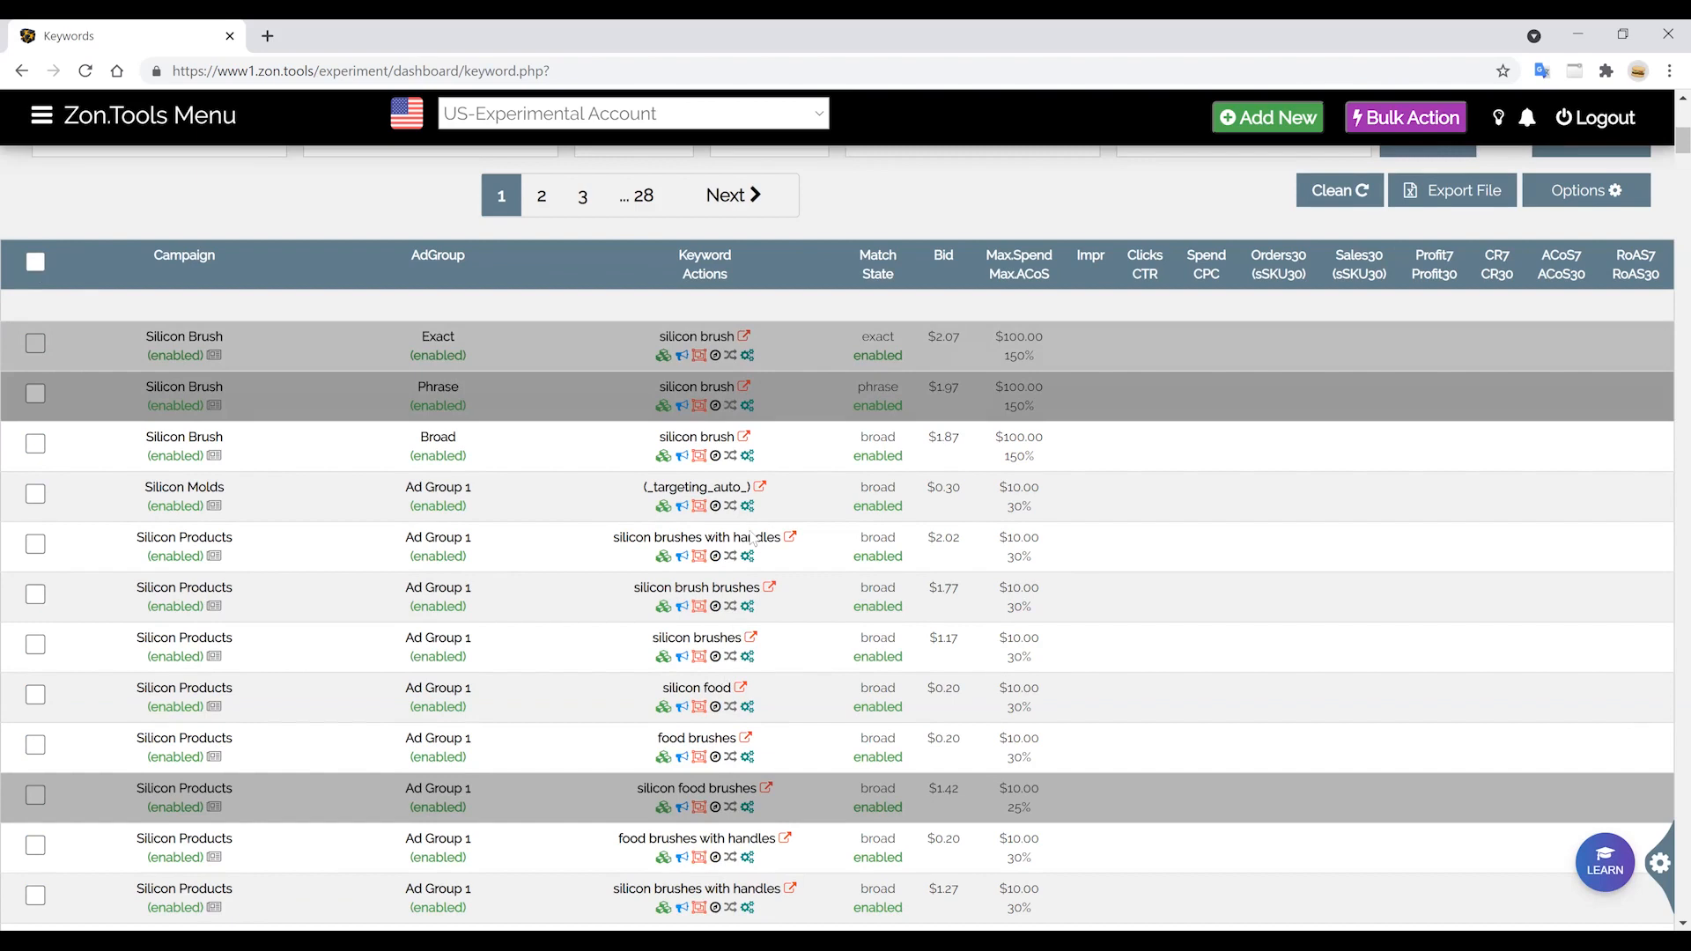
Open the rule configuration of the silicon brush keyword in the Exact ad group and set its Target Max. ACoS to 20%.
scroll(752, 519, down, 5)
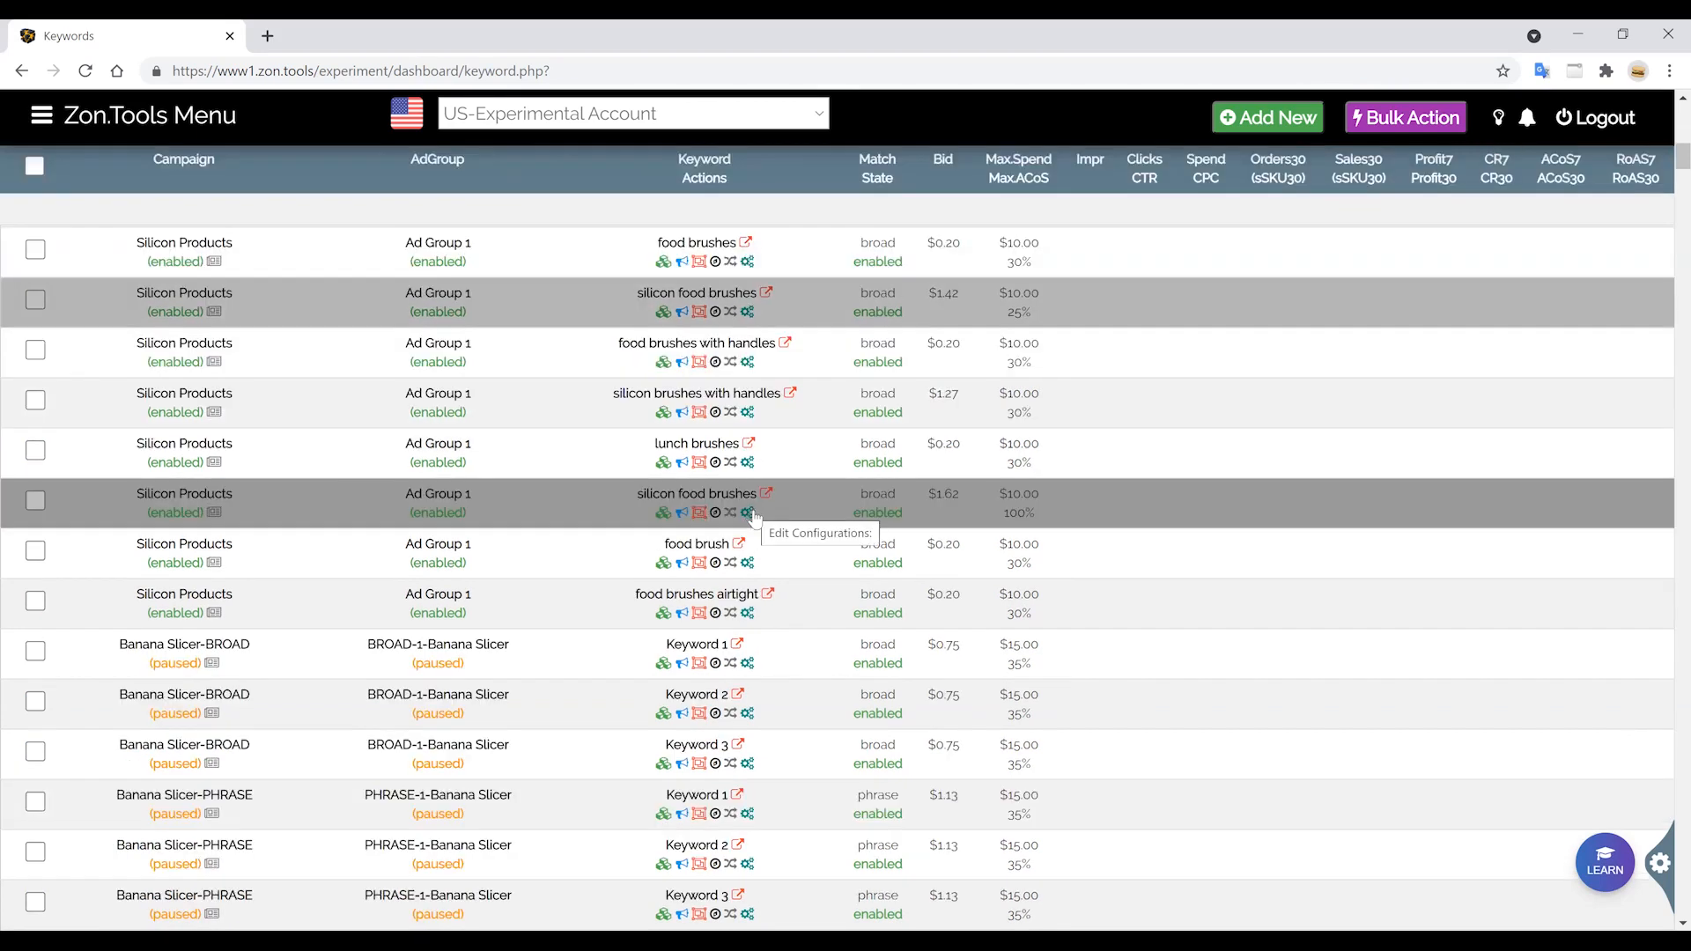
scroll(753, 518, up, 5)
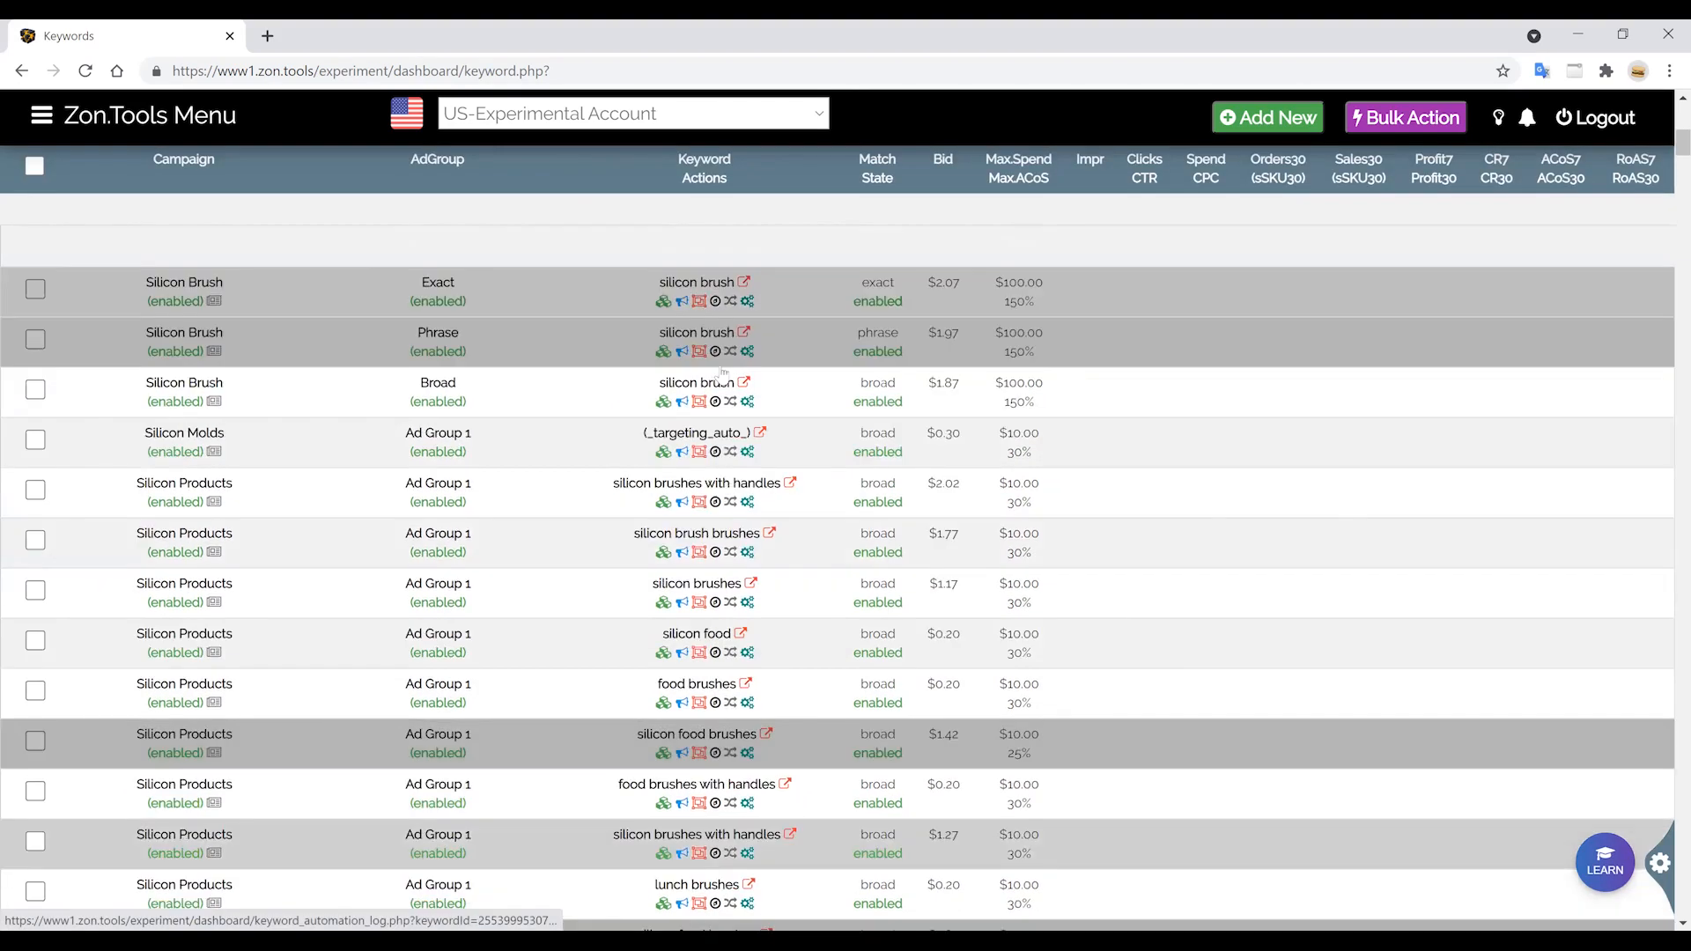
scroll(722, 375, up, 1)
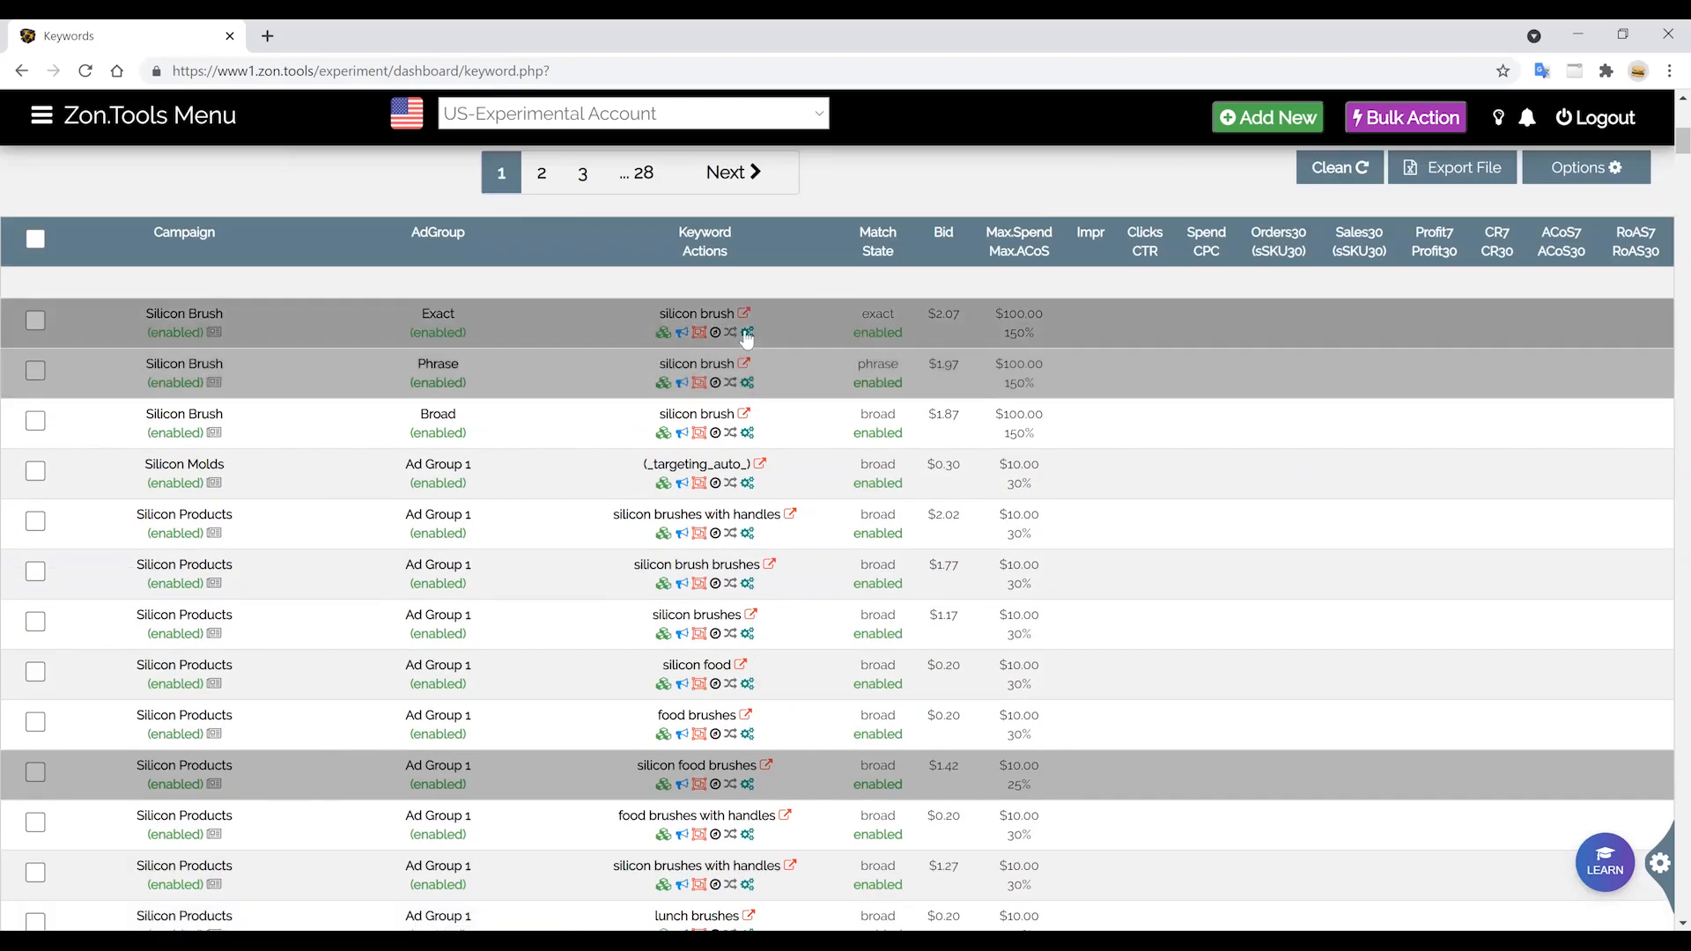
click(747, 333)
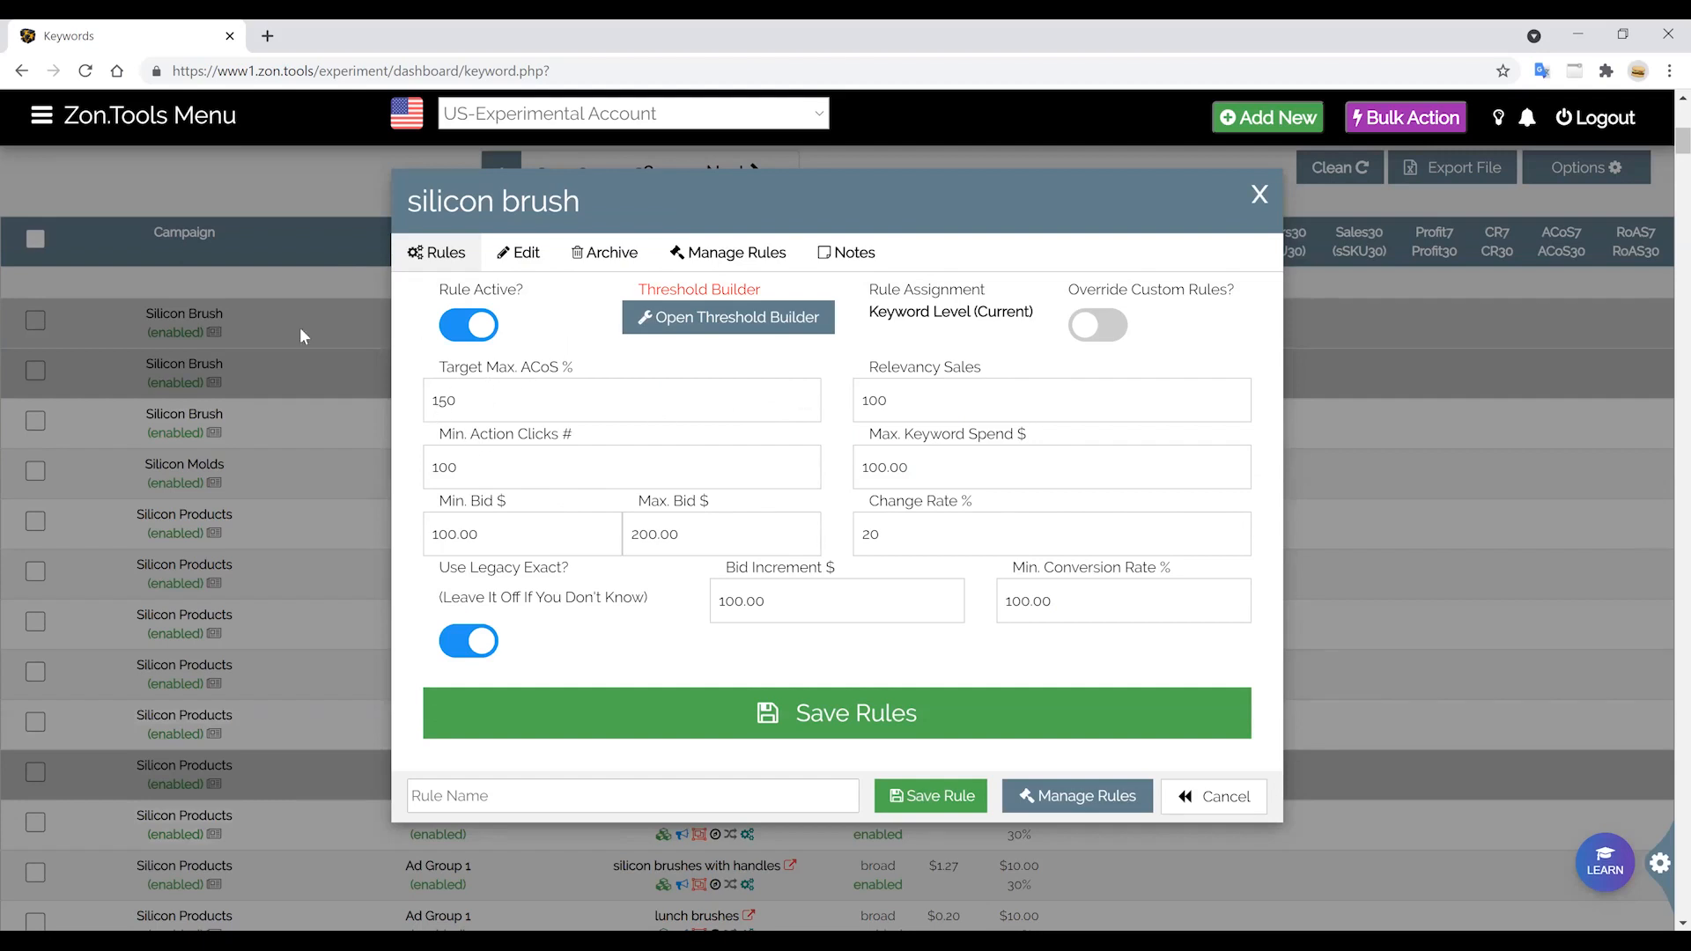
double_click(460, 403)
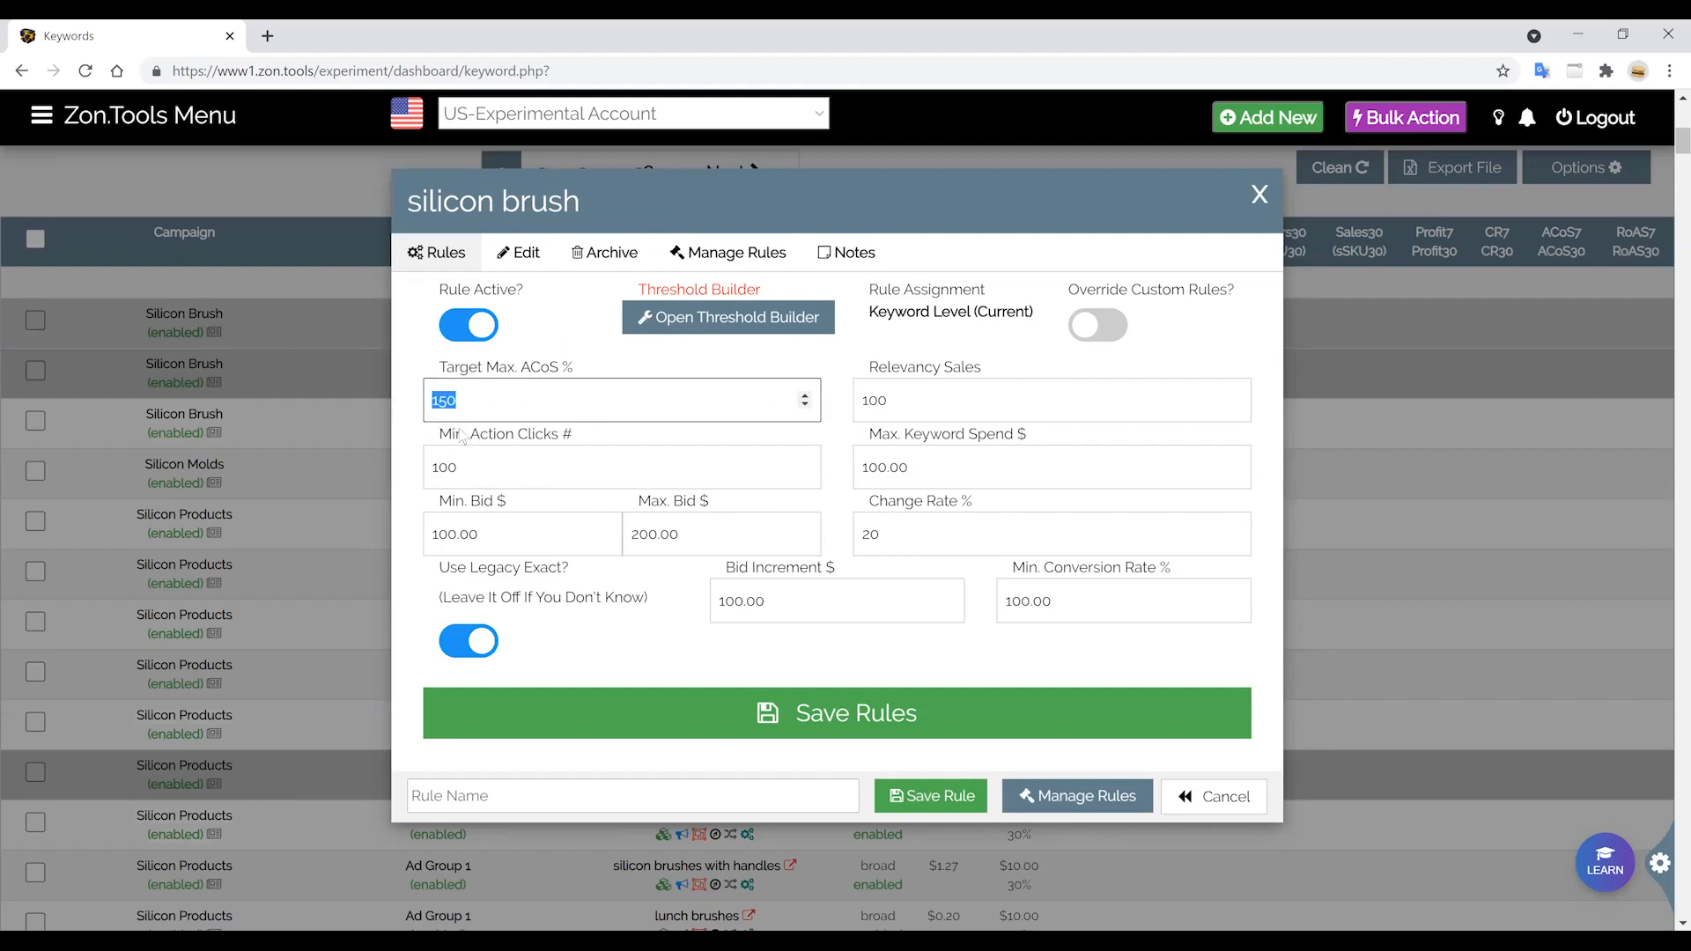
text(20)
Review the Target Max. ACoS setting and read the explanation of the Use Legacy Exact option.
drag(456, 403, 420, 407)
mouse_move(608, 656)
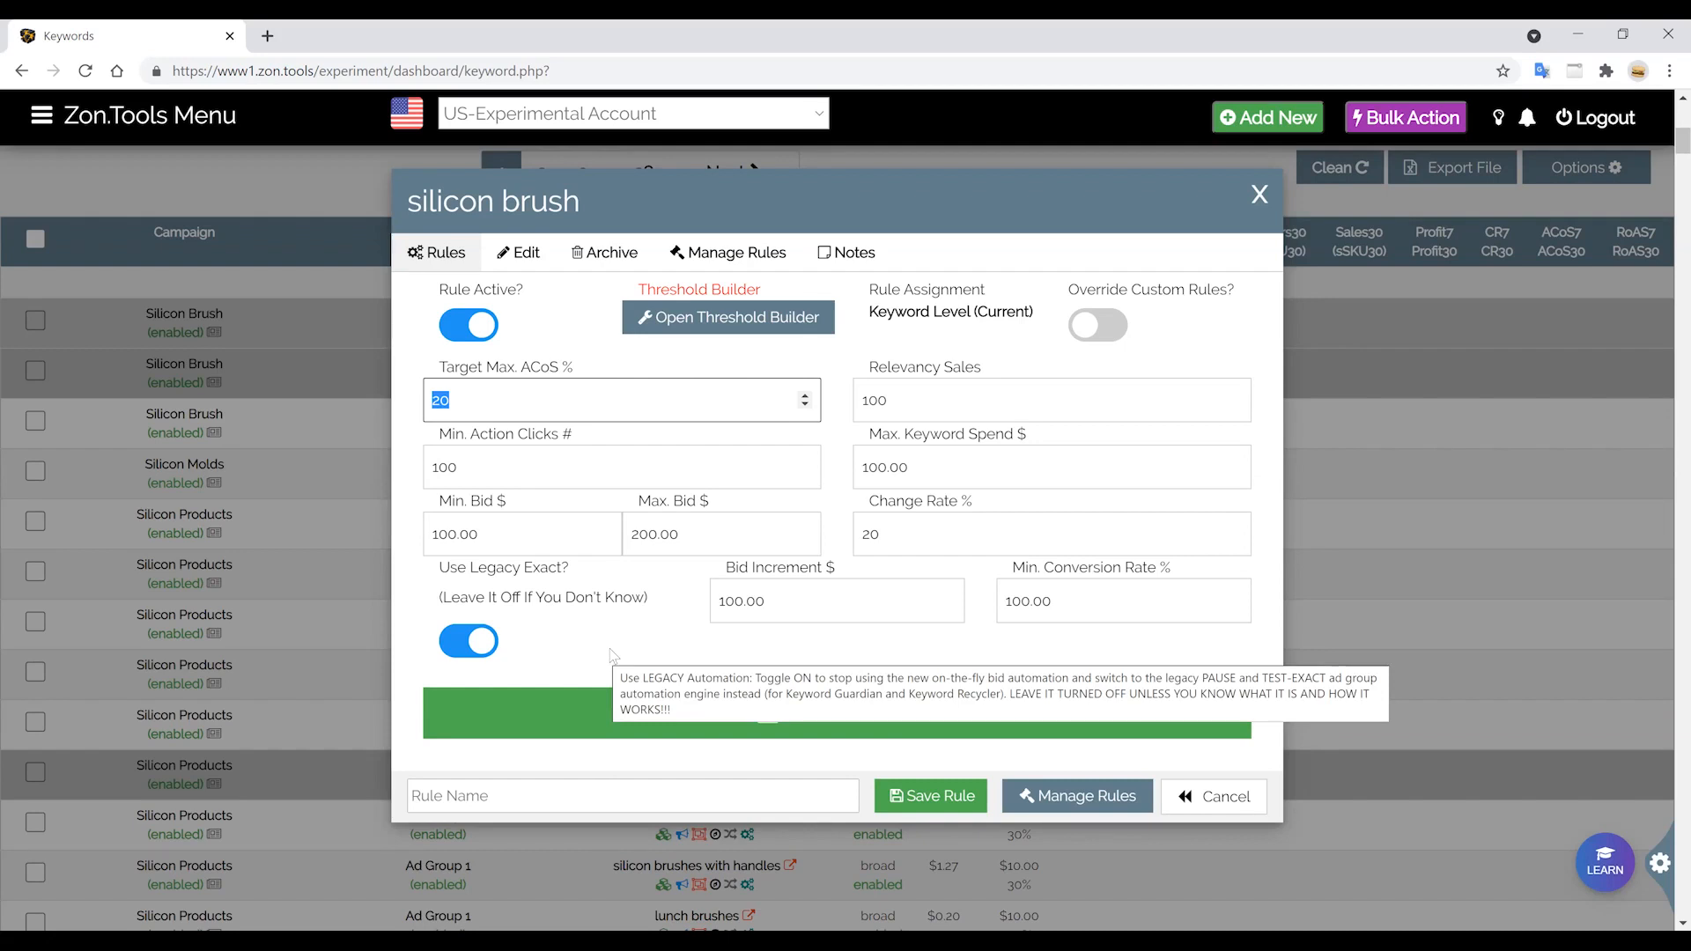
right_click(660, 361)
click(634, 381)
double_click(445, 402)
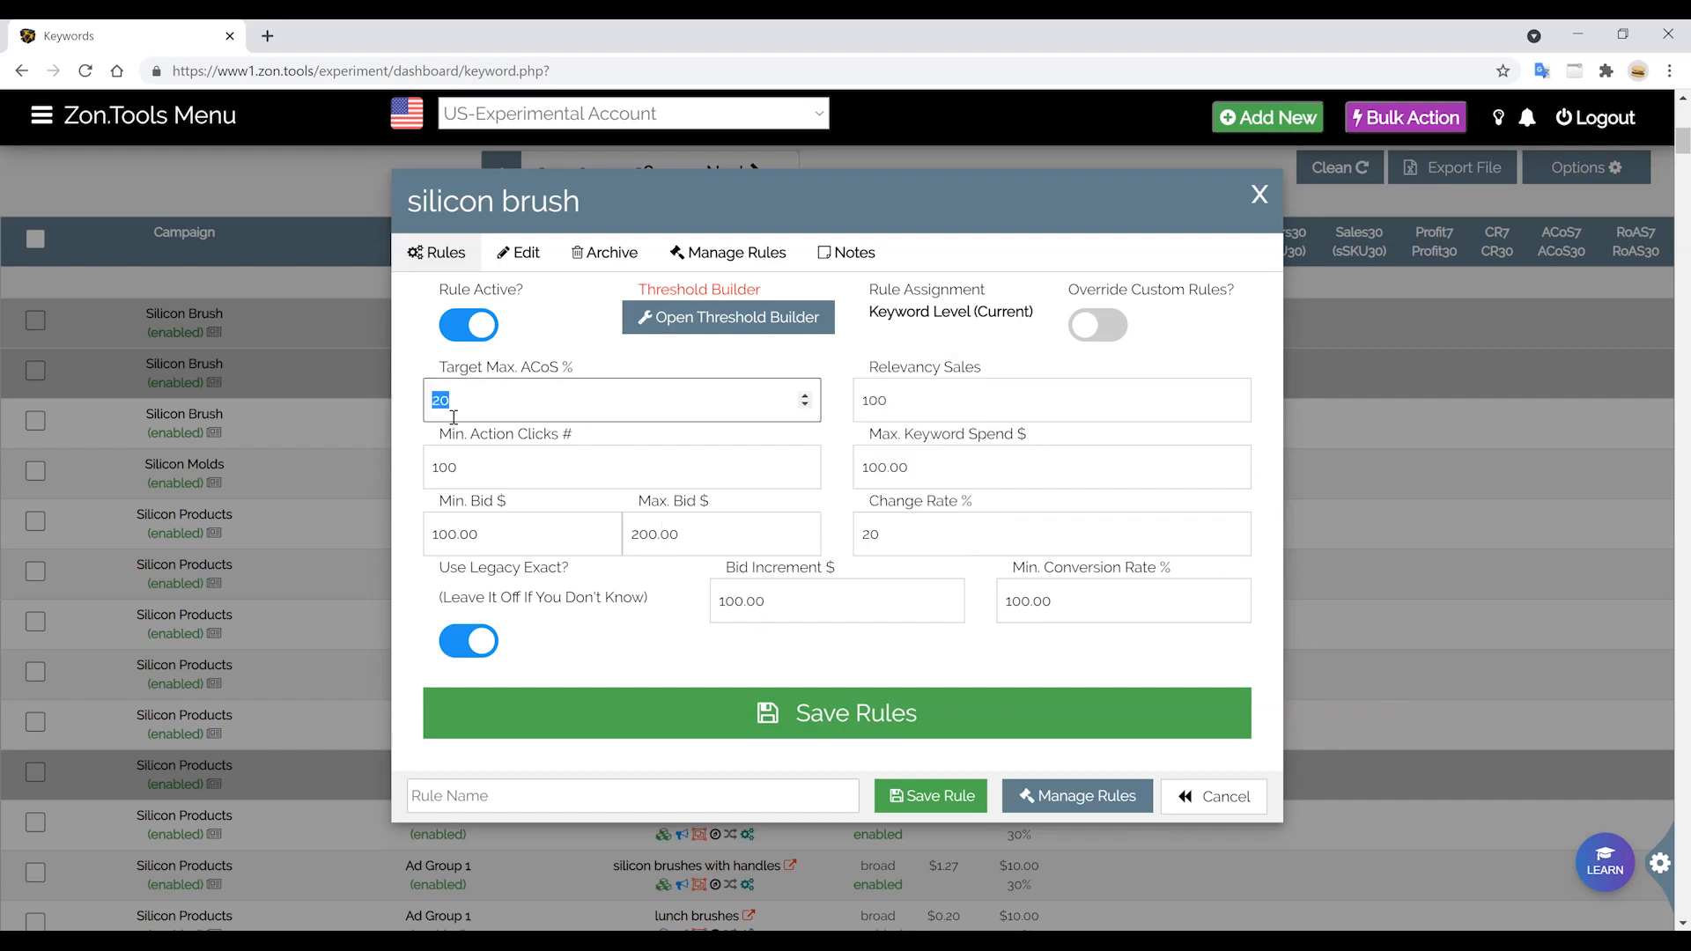
mouse_move(458, 414)
click(966, 681)
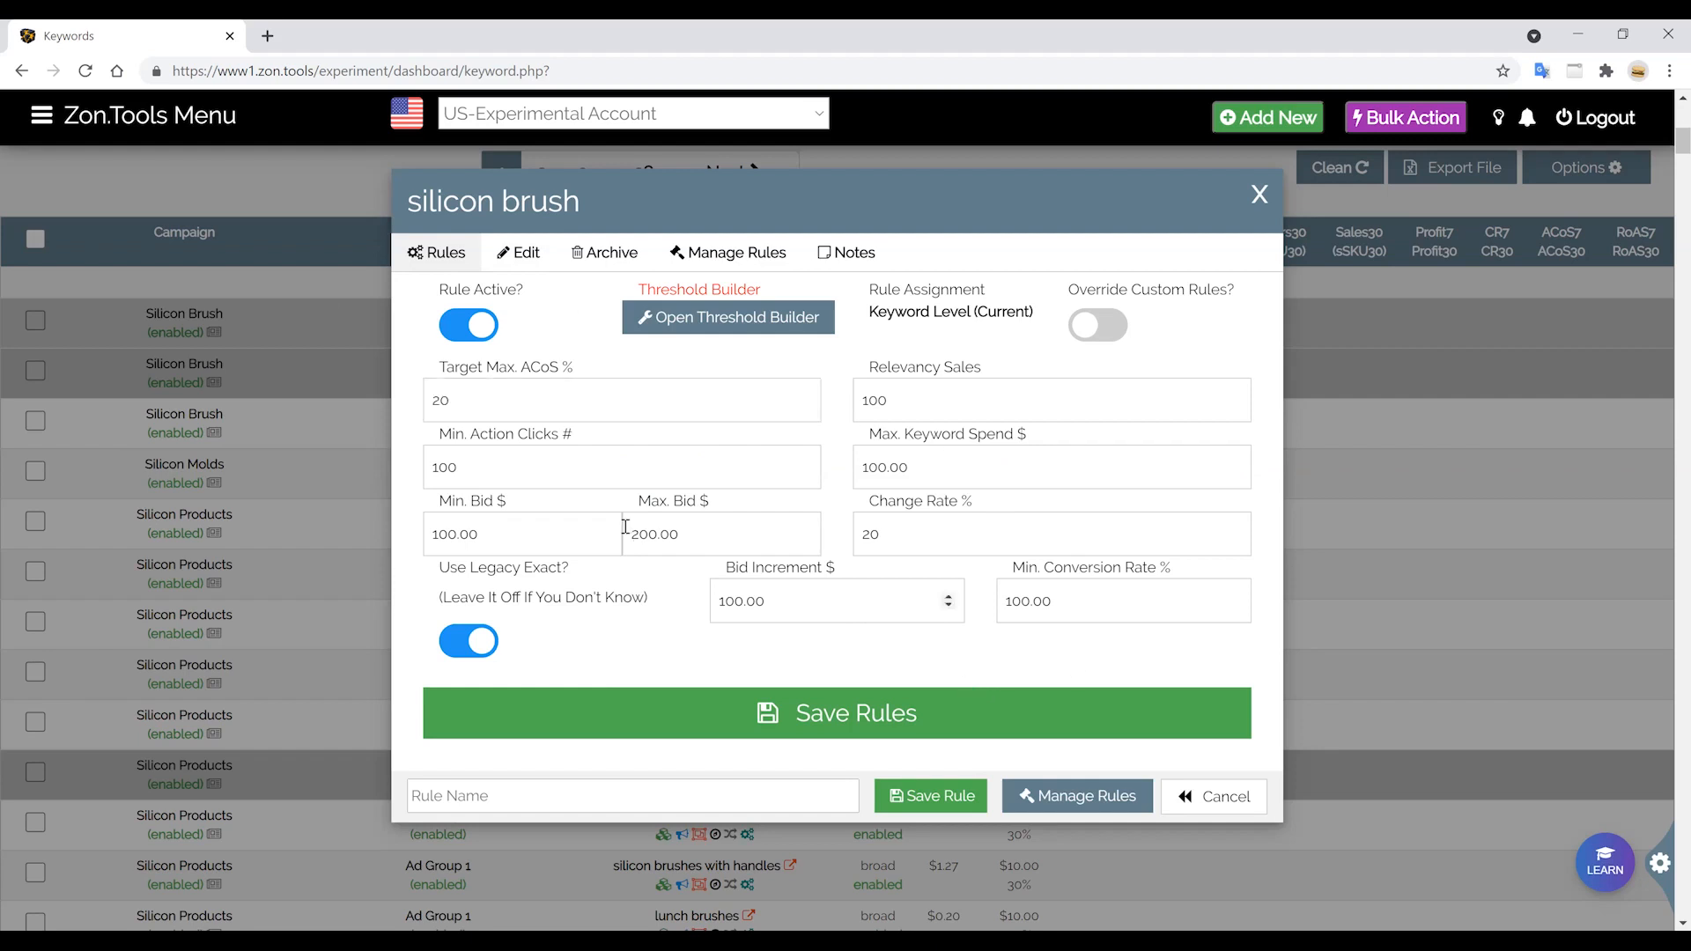
double_click(440, 400)
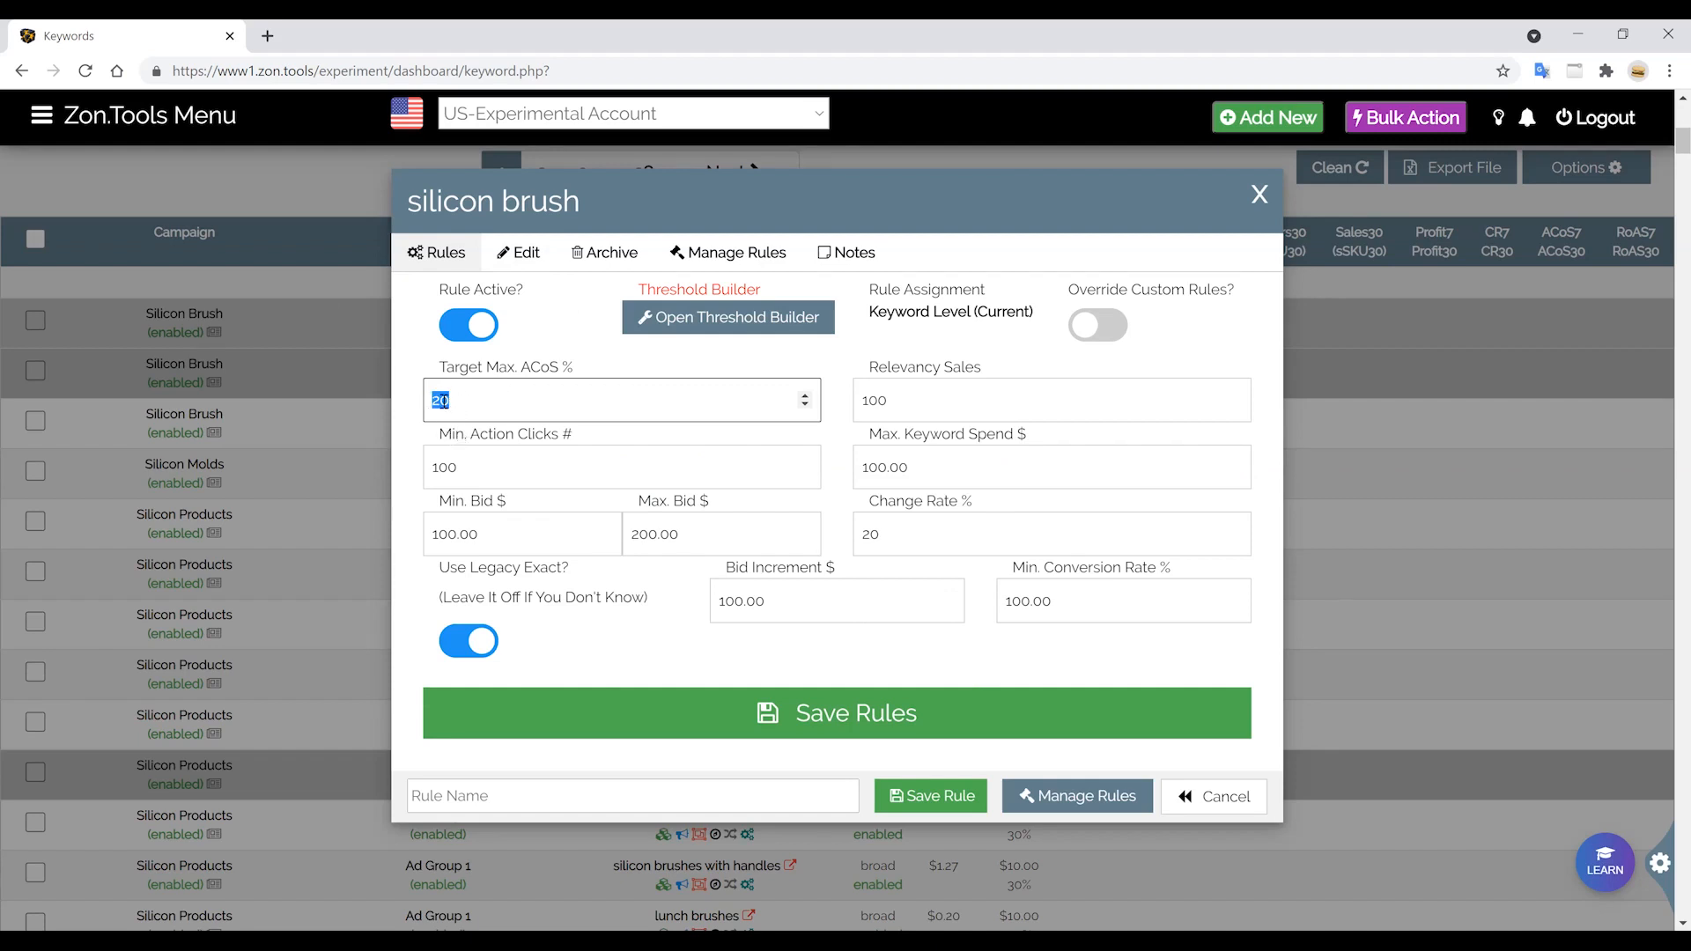
mouse_move(454, 401)
mouse_move(505, 429)
Set Relevancy Sales to 1 in the keyword's rules and read the setting's explanation.
click(922, 396)
key(ctrl+a)
text(1)
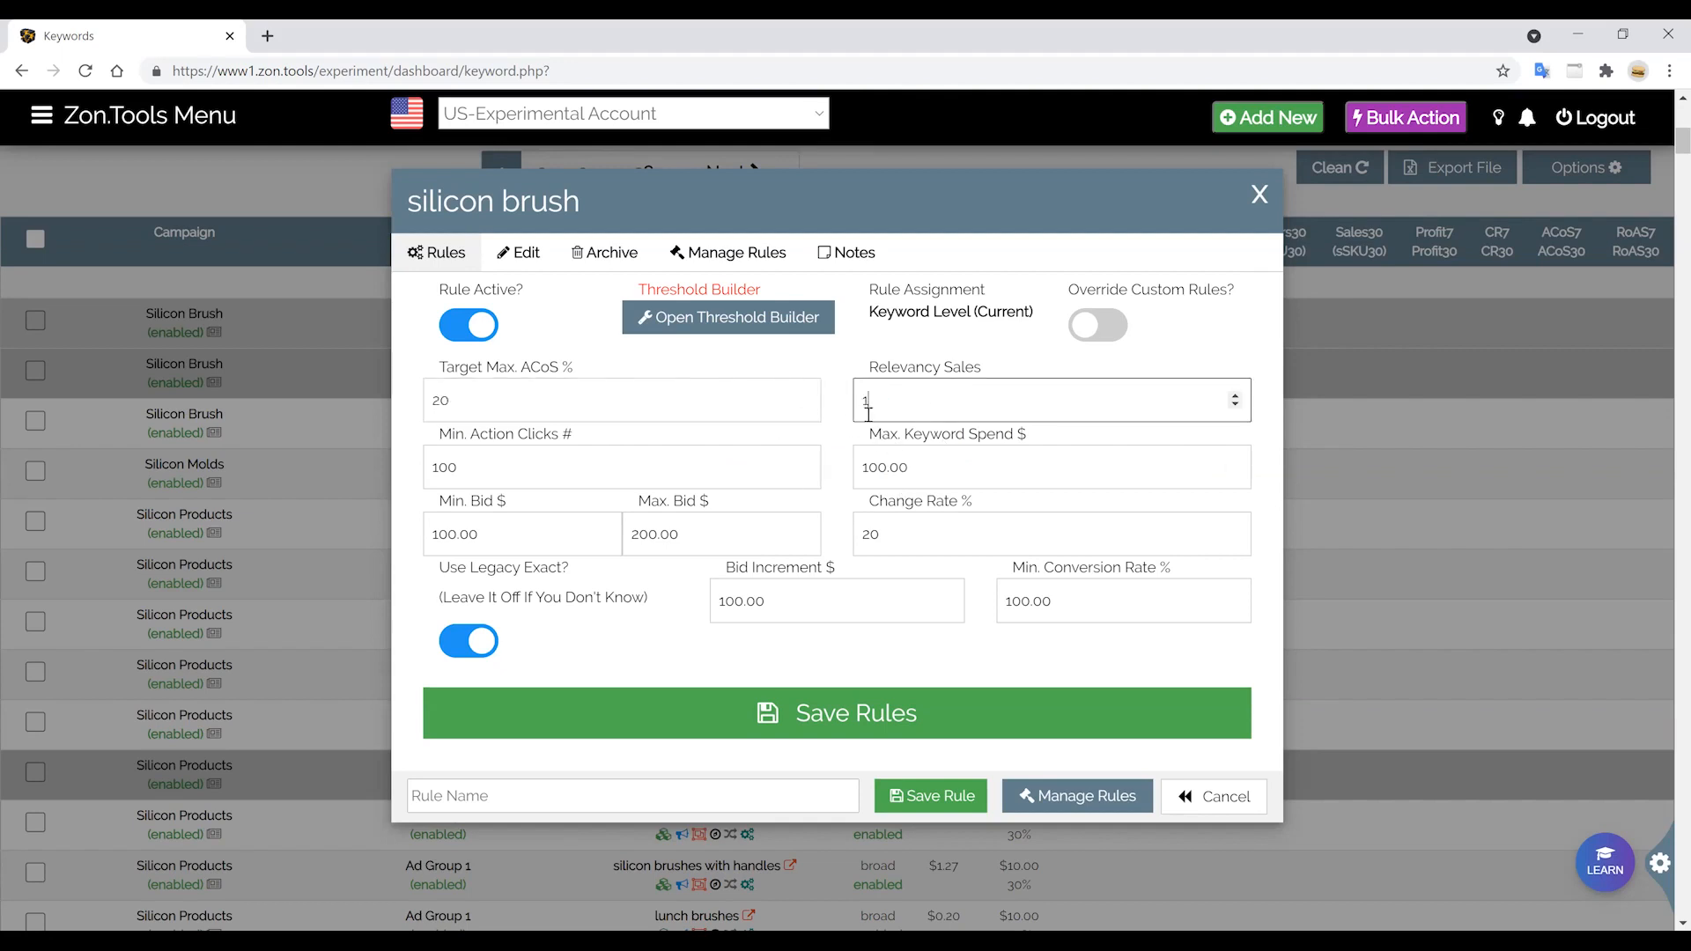
mouse_move(904, 388)
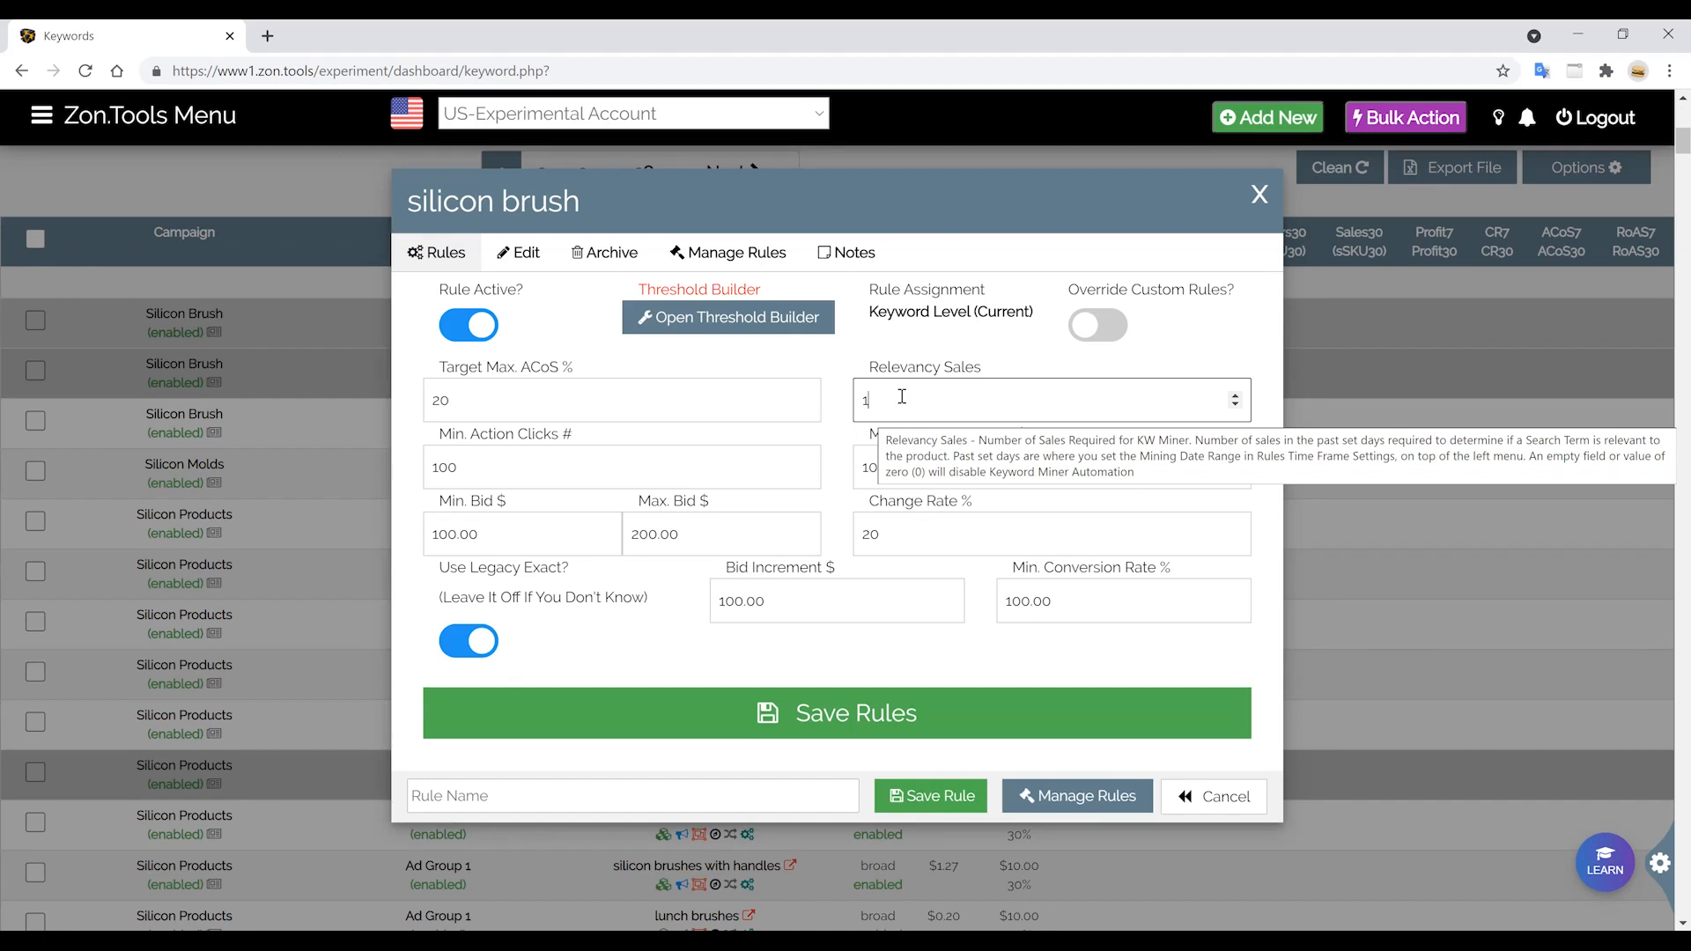
double_click(860, 400)
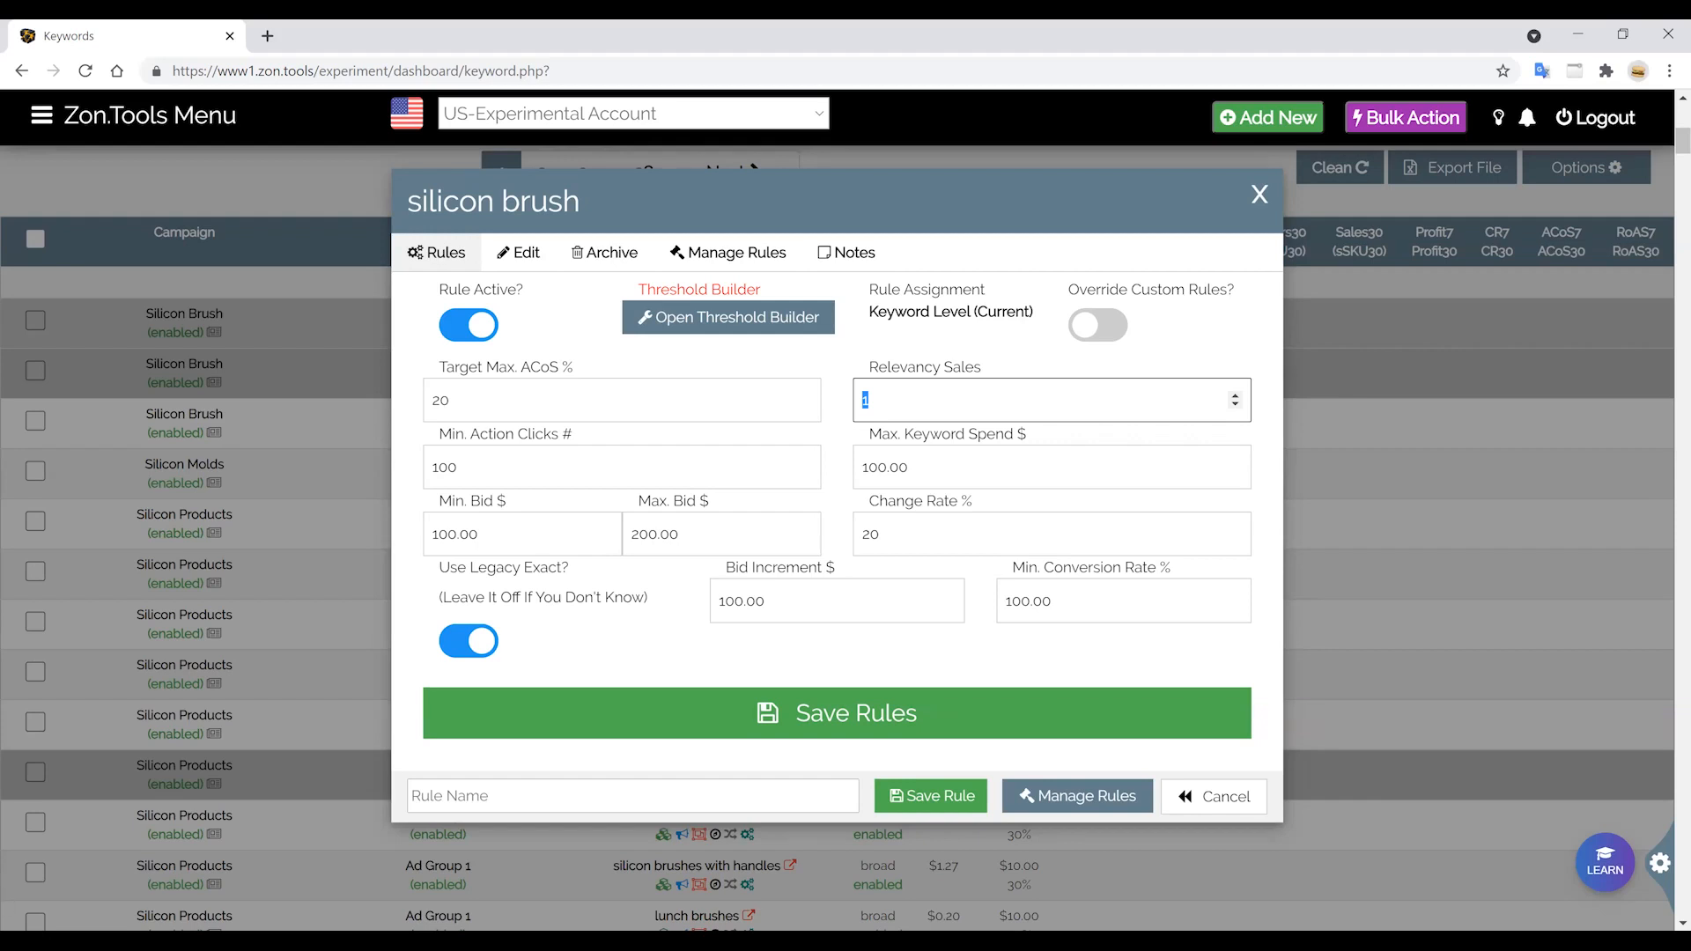
click(882, 402)
double_click(885, 404)
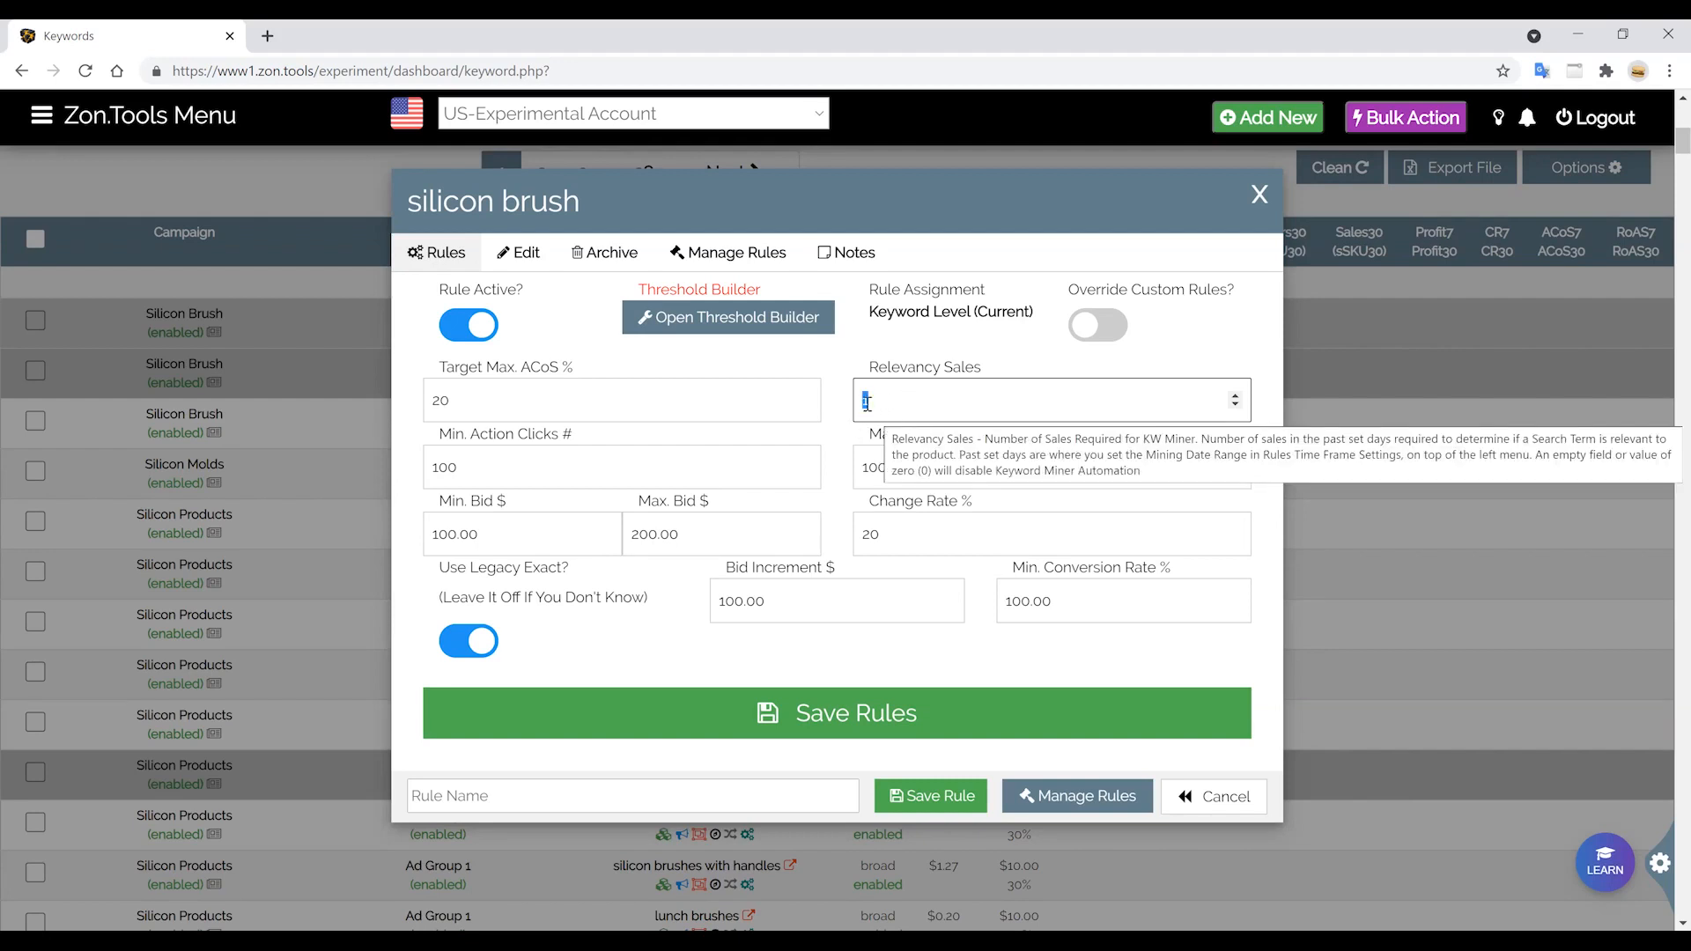
click(869, 400)
drag(869, 400, 833, 402)
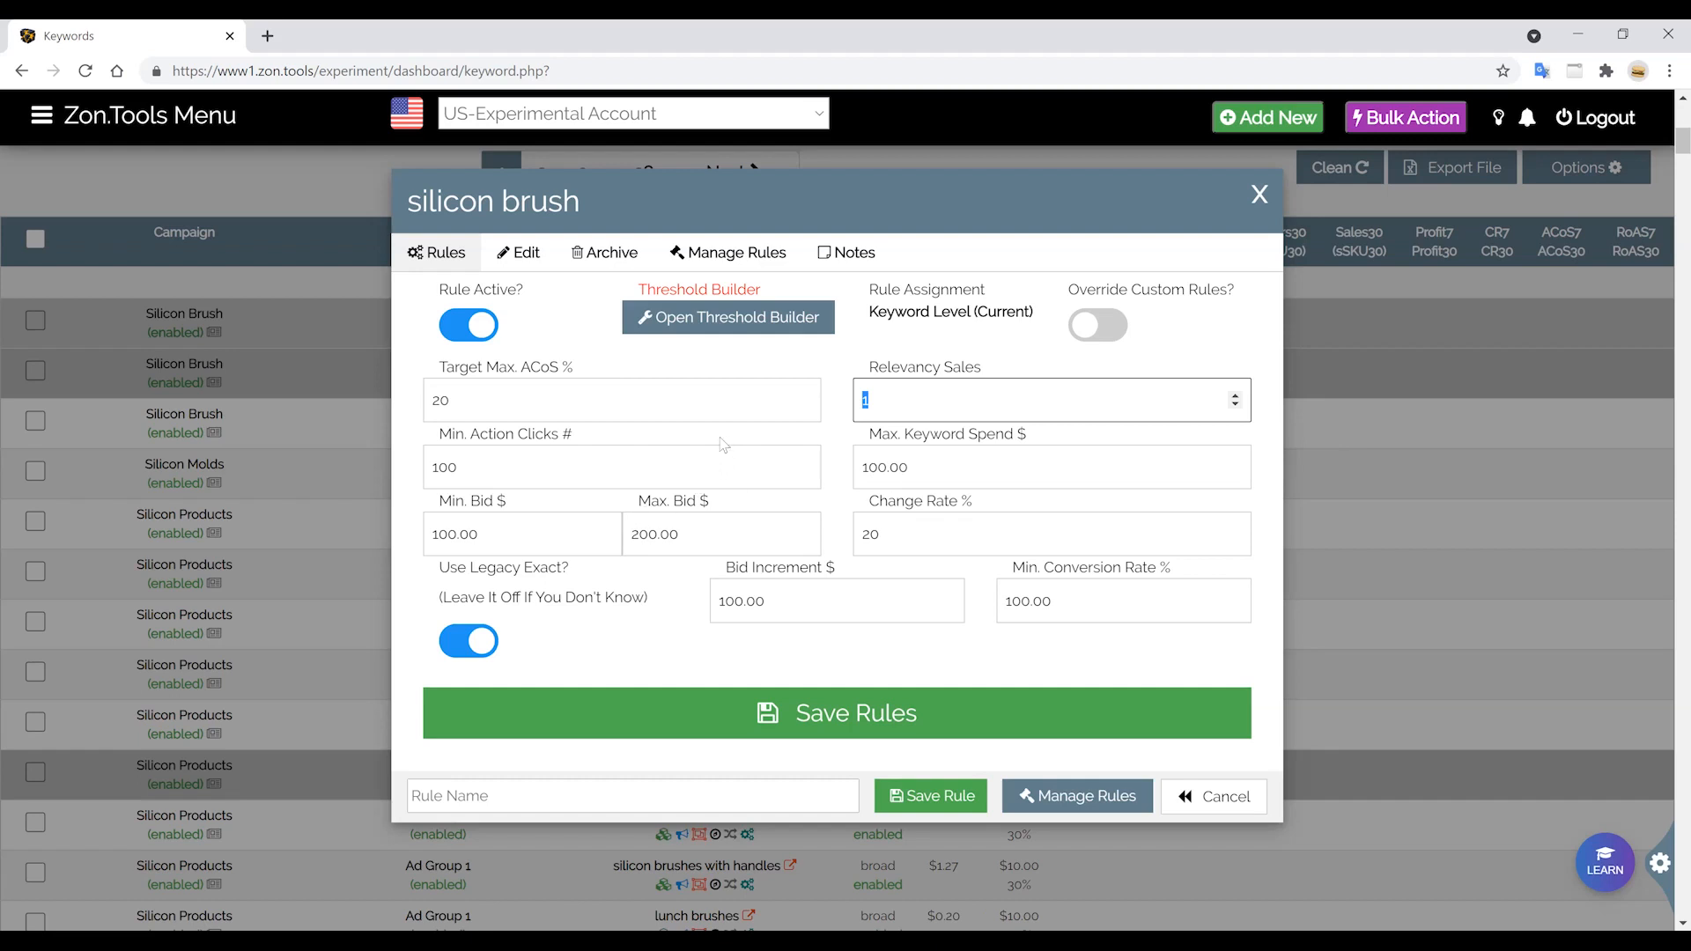
Read the explanation of Min. Action Clicks and set it to 10.
mouse_move(720, 445)
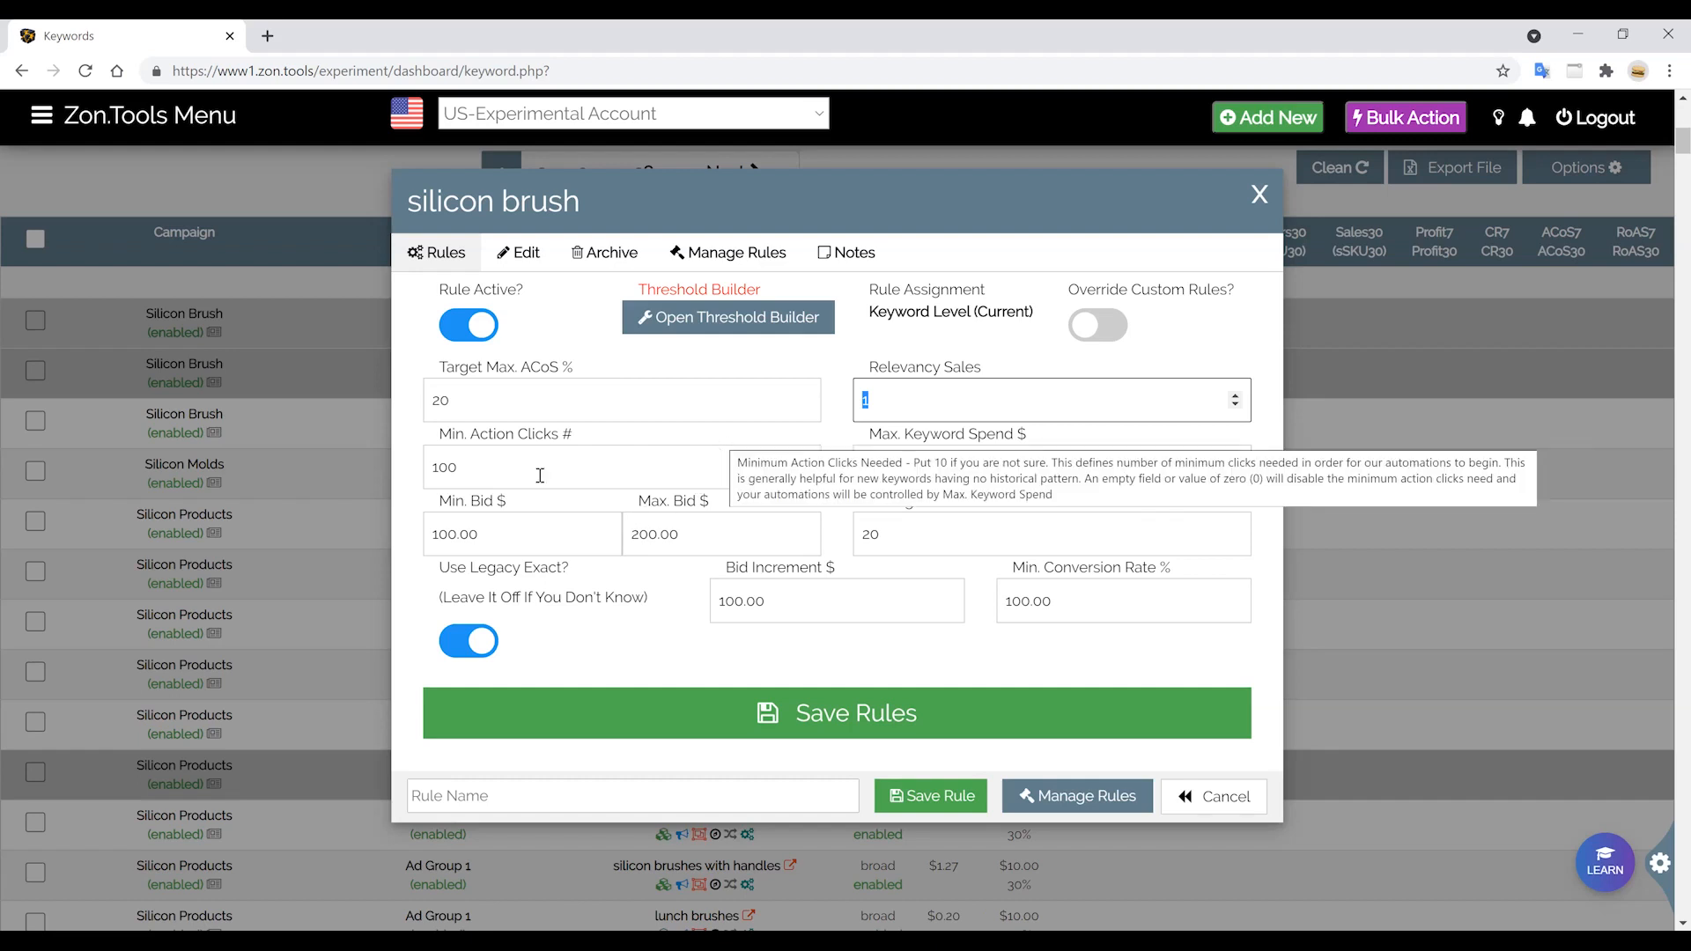
drag(487, 471, 398, 467)
text(10)
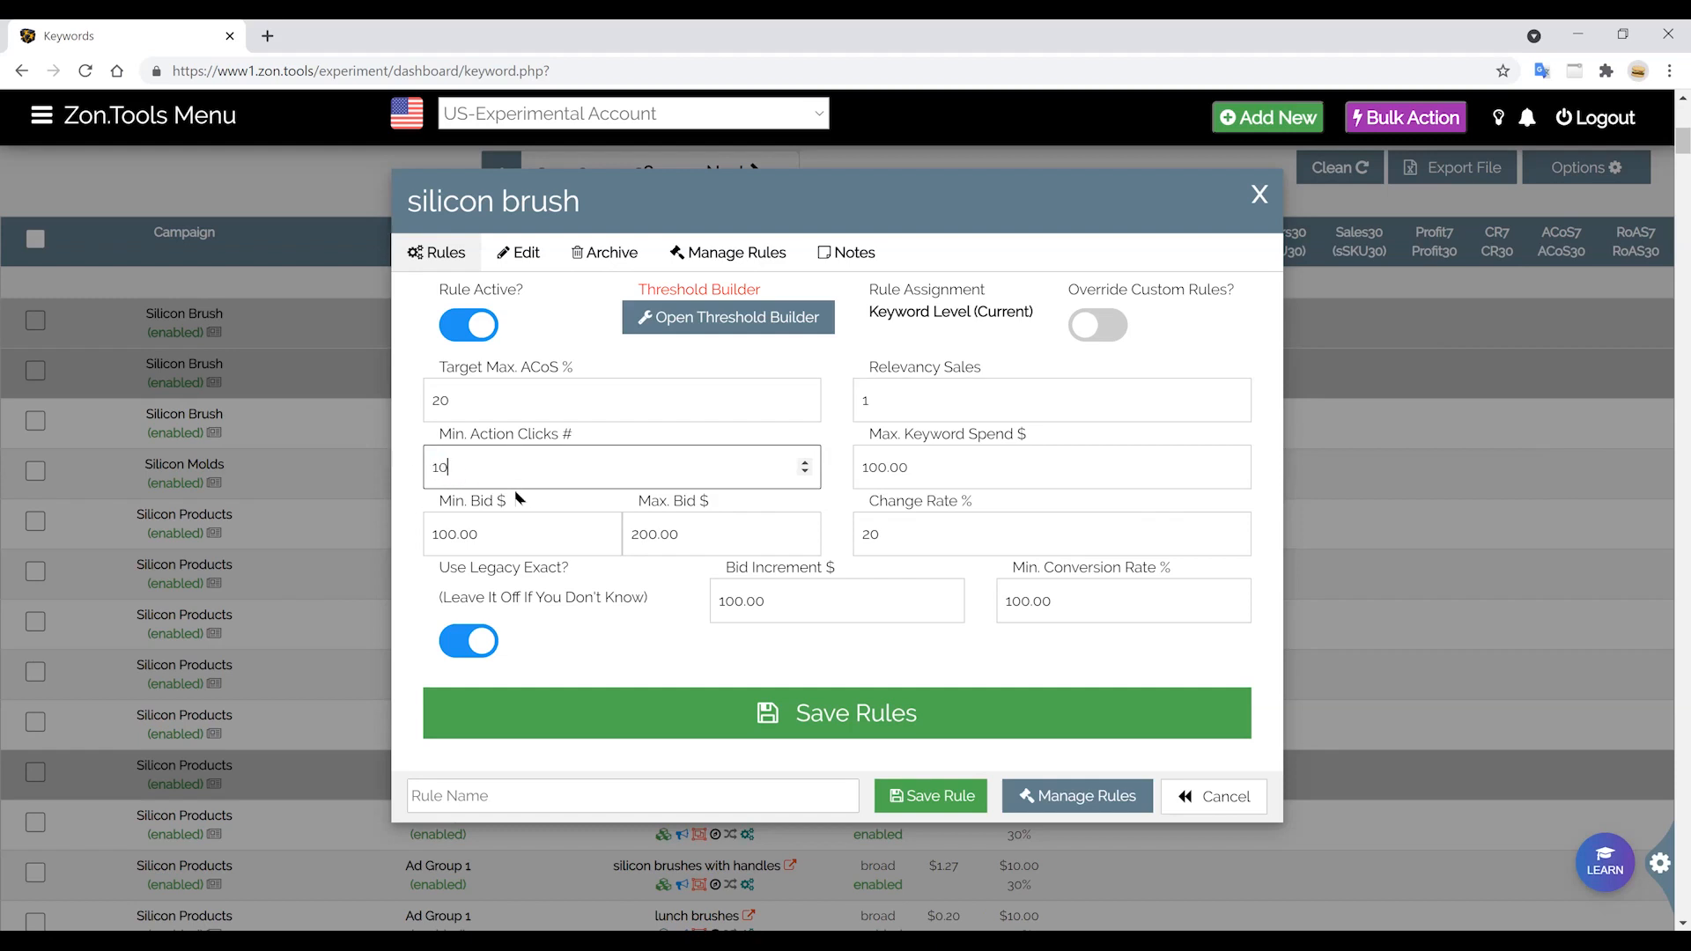
drag(504, 472, 422, 473)
Set the Max. Keyword Spend in the keyword's rules to $20.
key(Tab)
text(1)
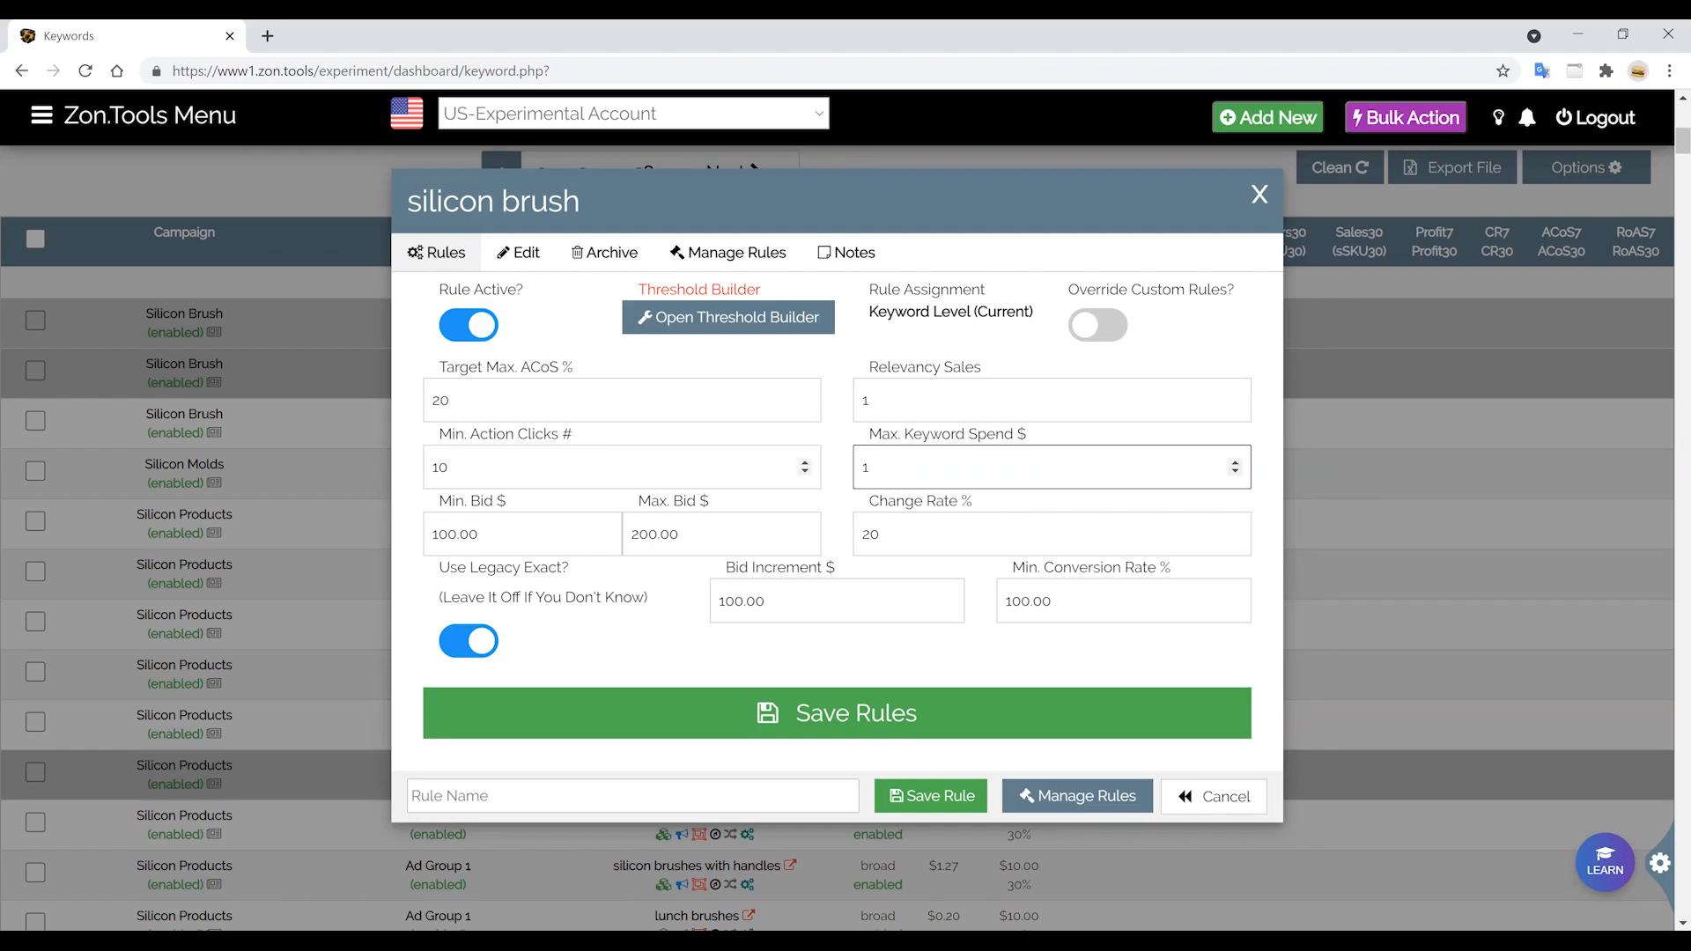
key(BackSpace)
text(20)
double_click(438, 399)
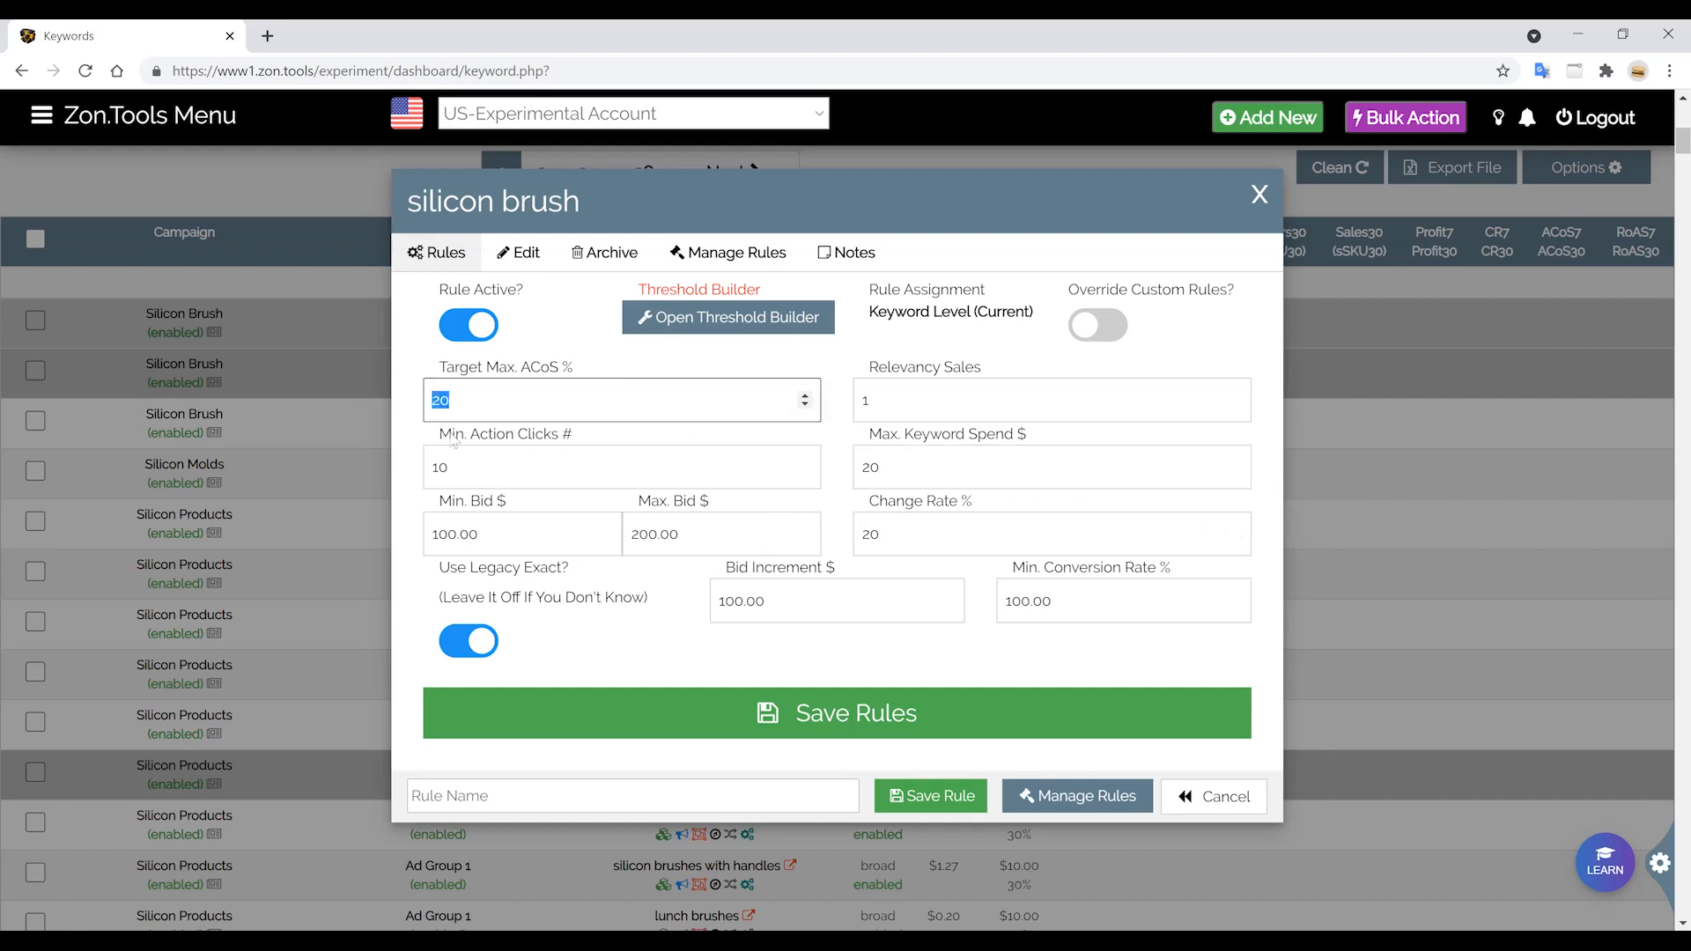
click(959, 470)
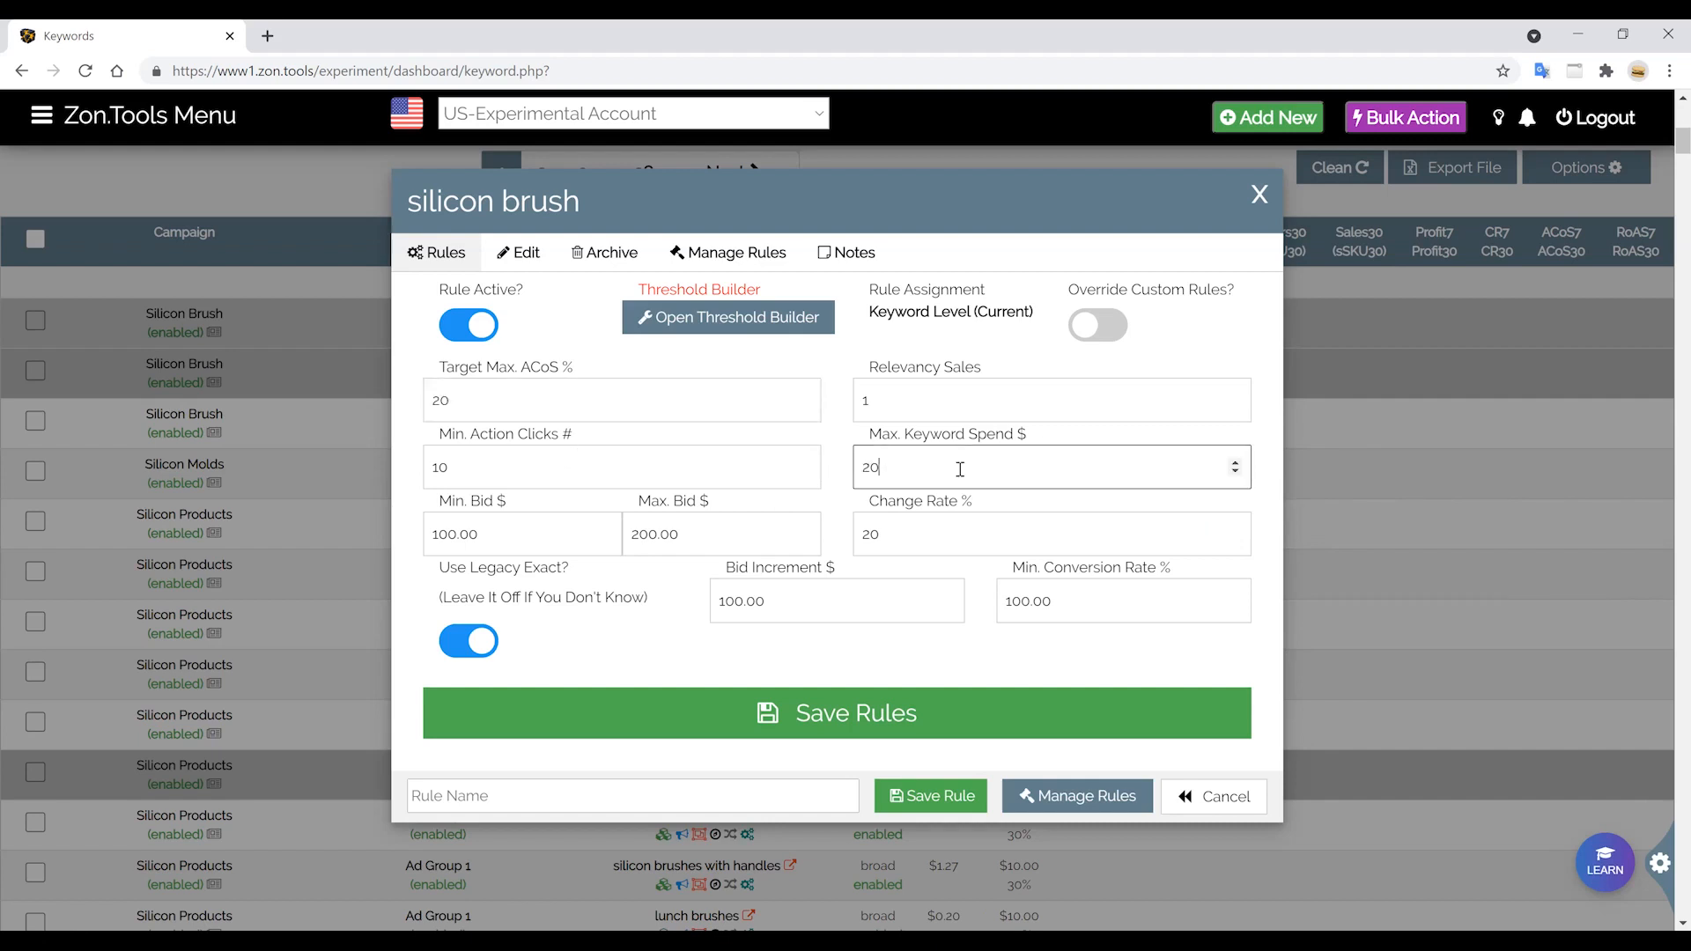
drag(960, 469, 826, 464)
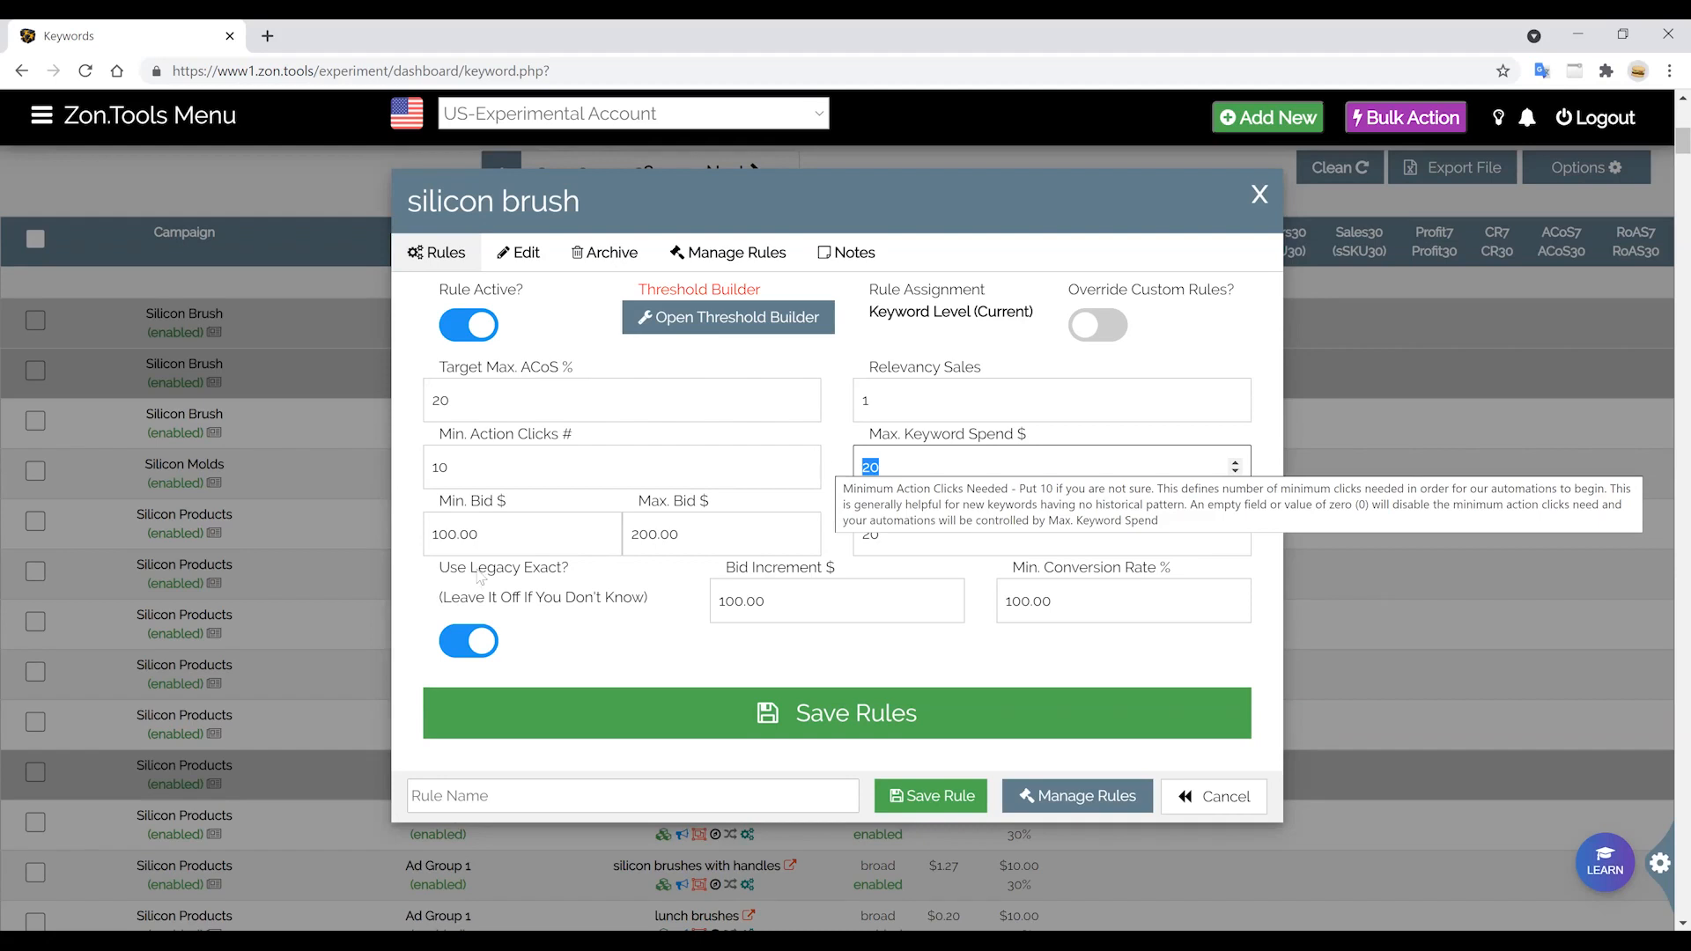
Set the keyword rule's Min. Bid to $0.2 and Max. Bid to $5.
key(Tab)
text(0.02)
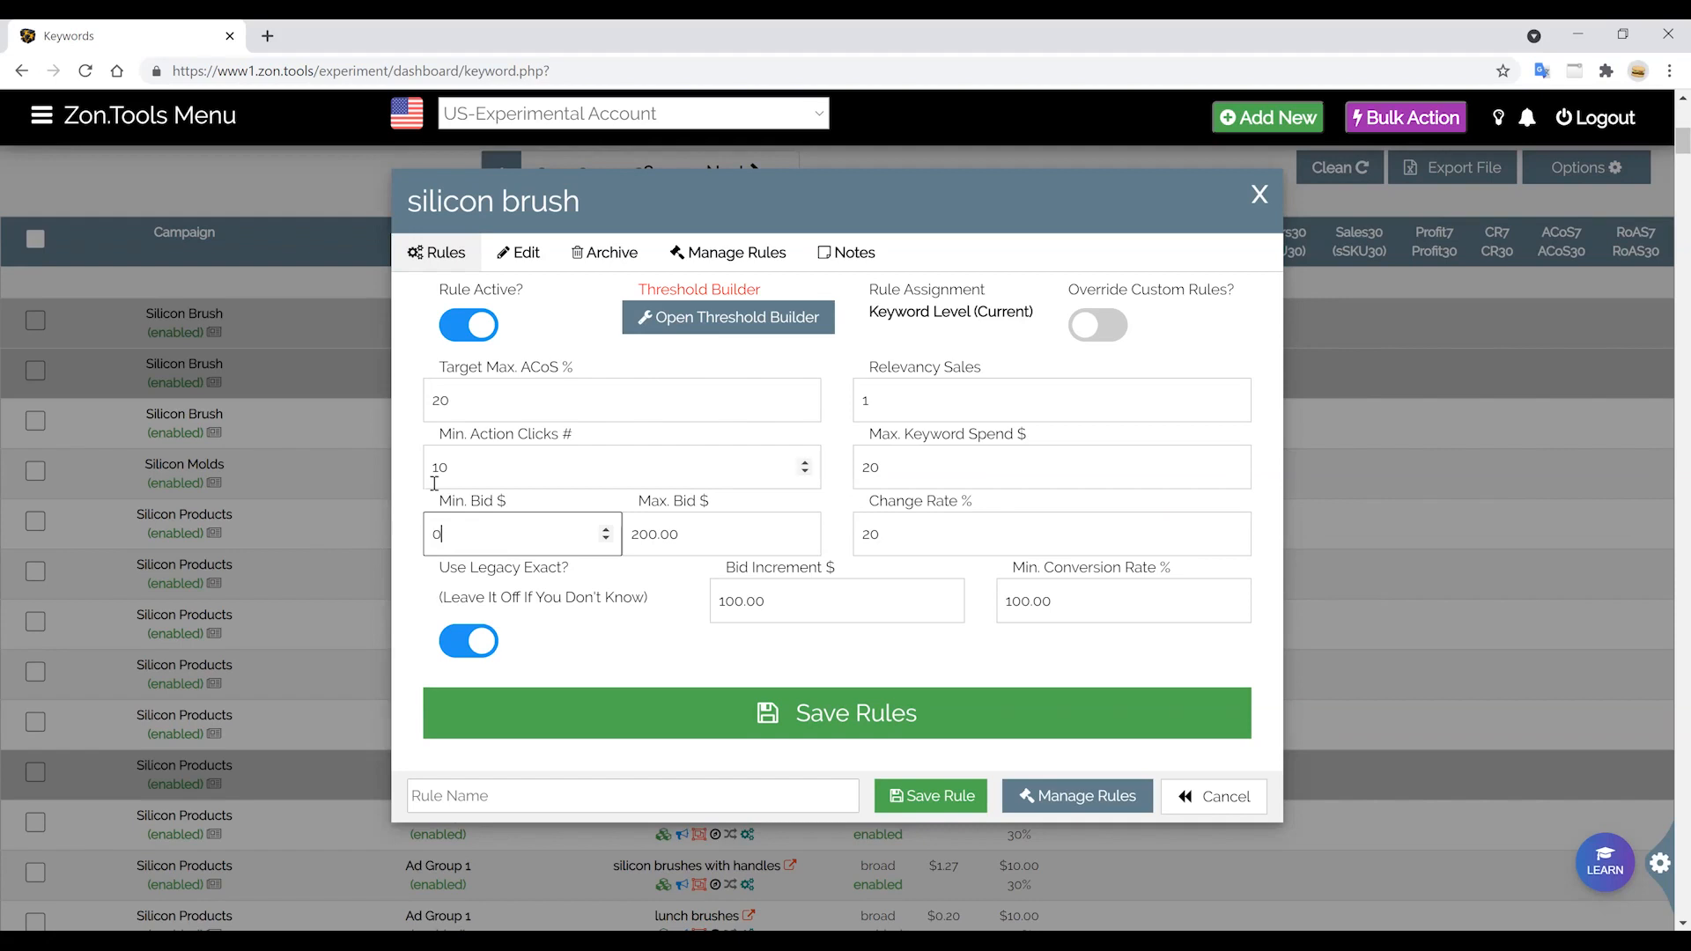
key(Tab)
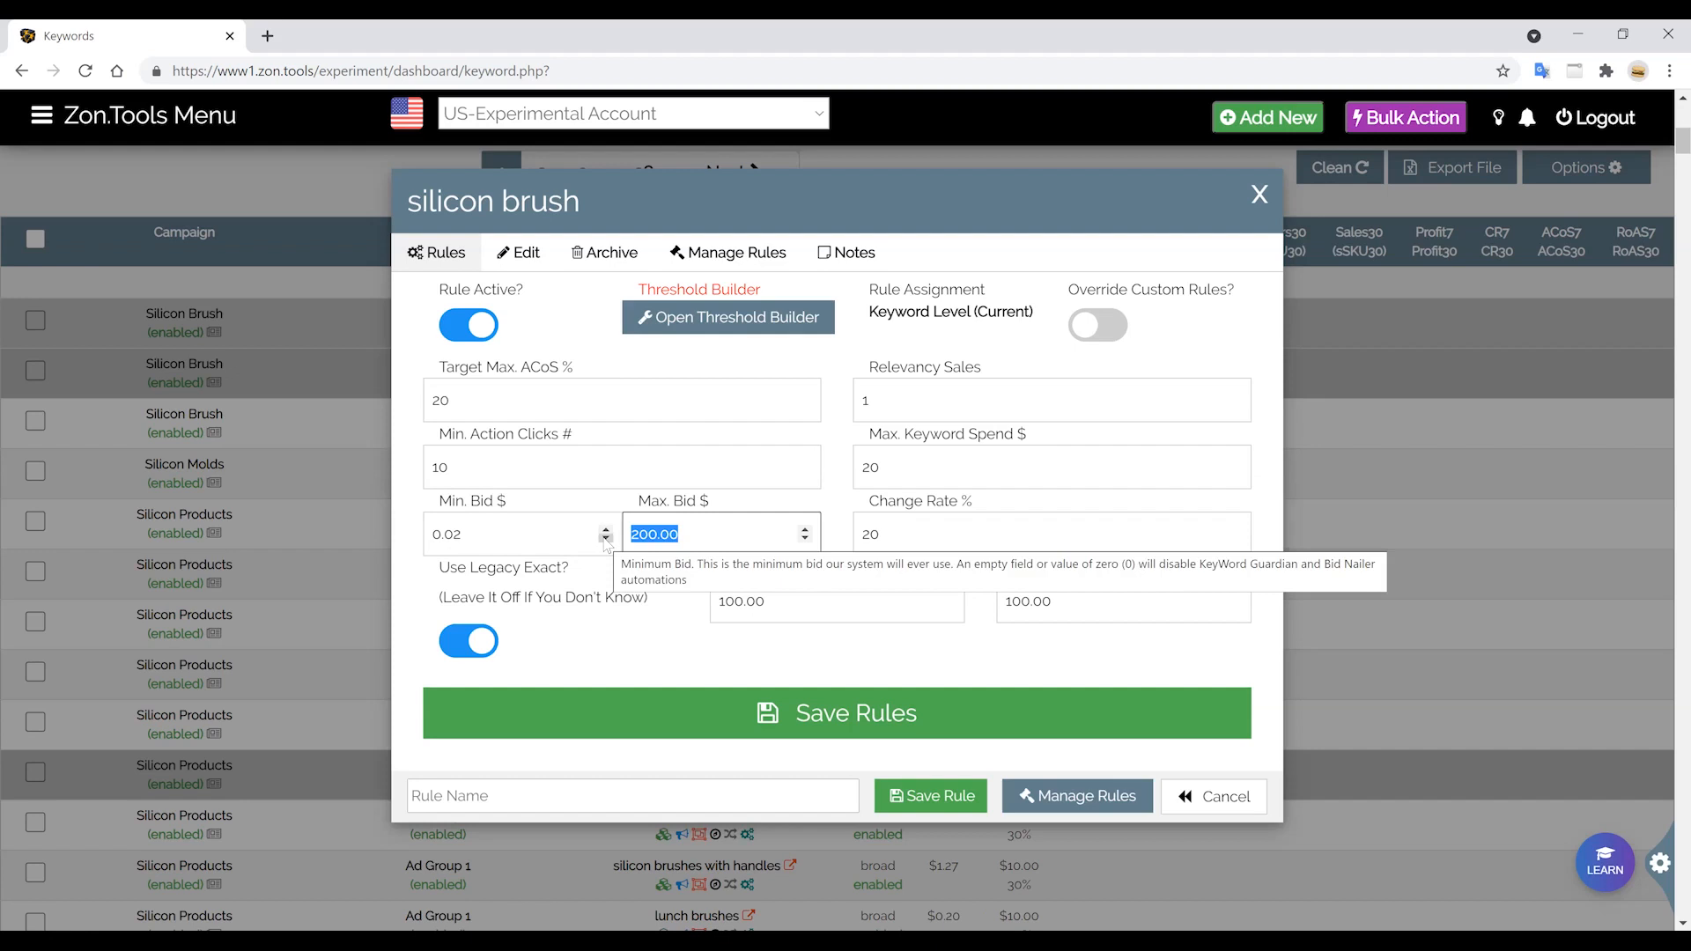
text(5)
click(487, 534)
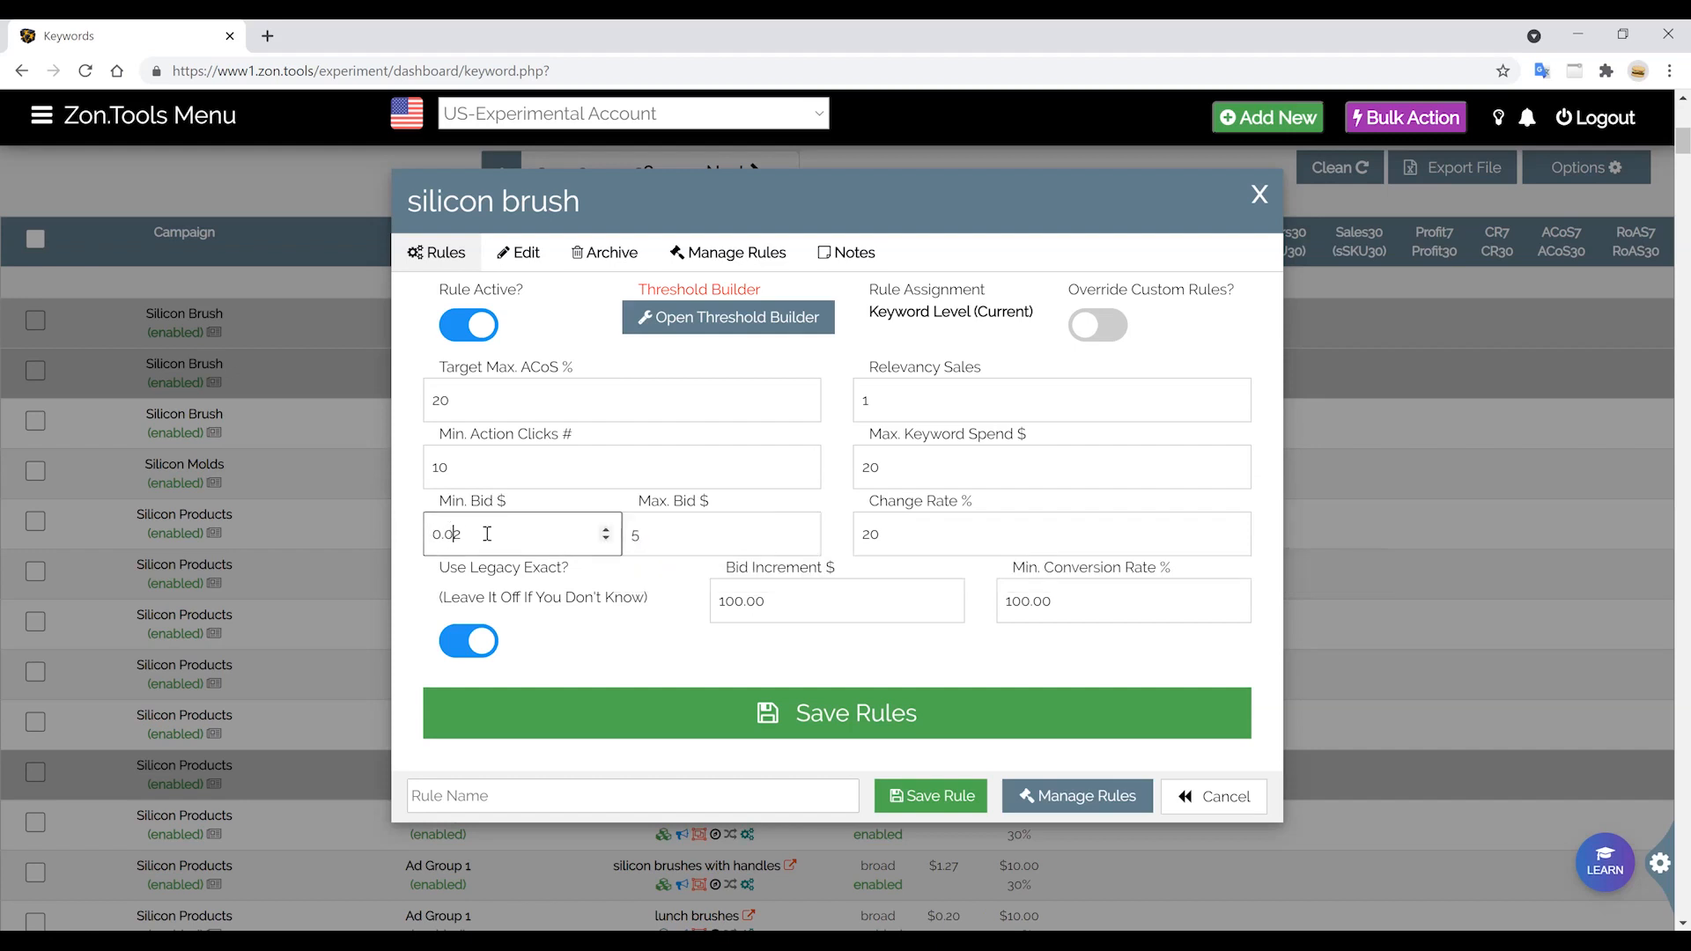
key(ctrl+a)
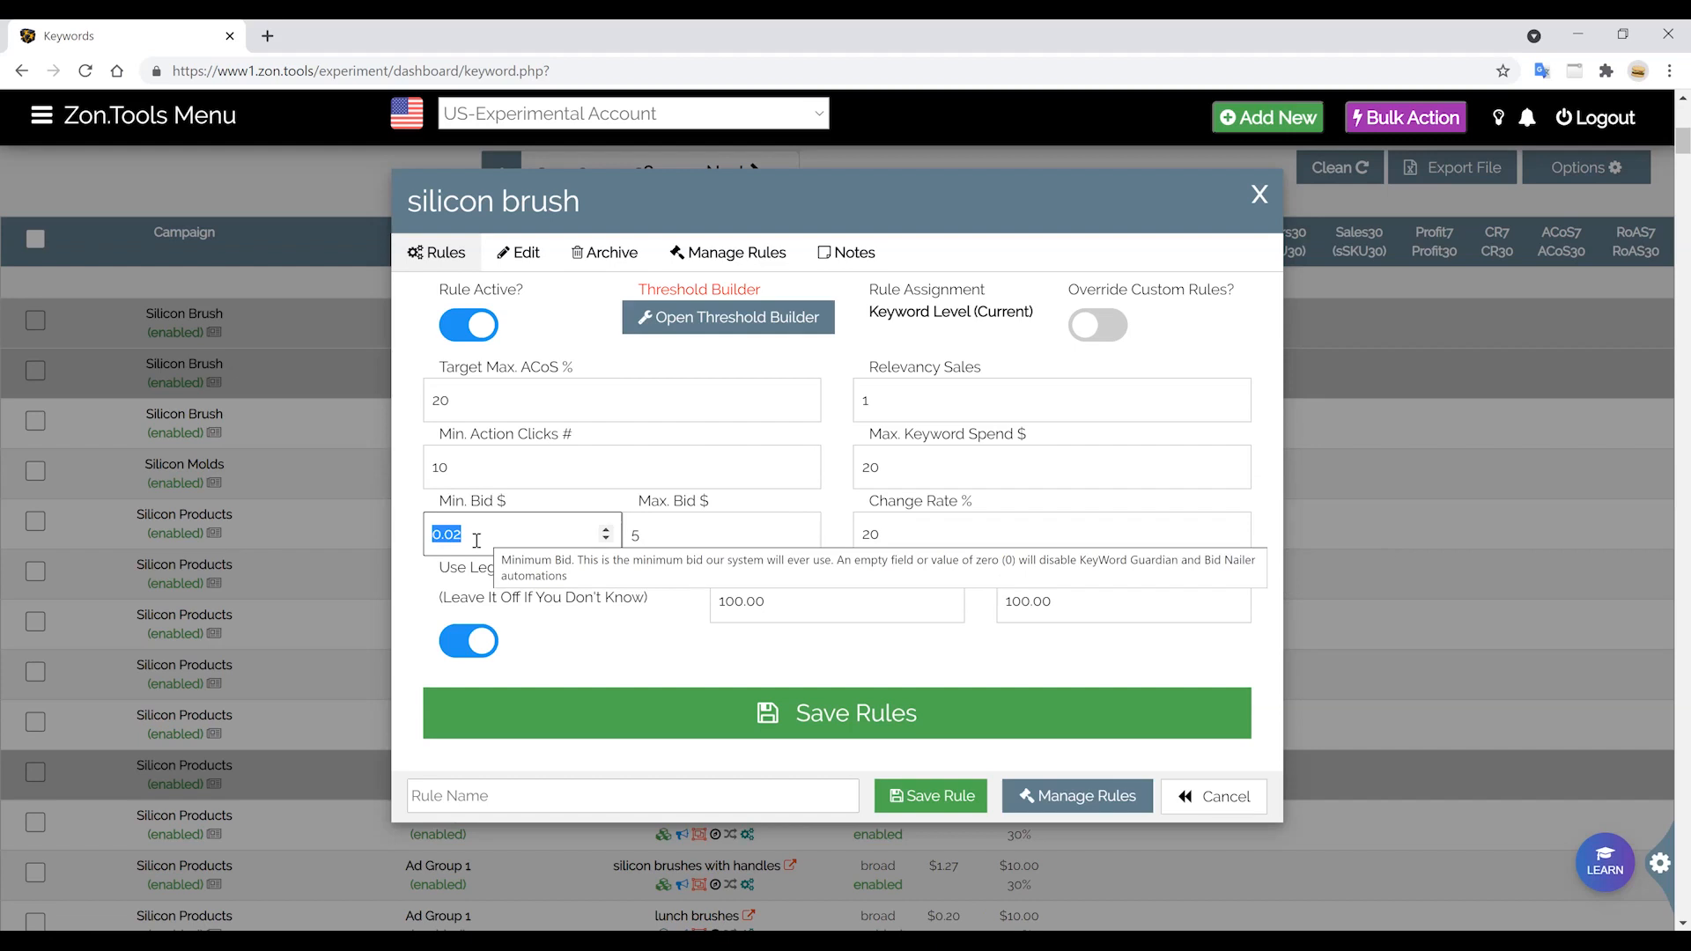
text(0.2)
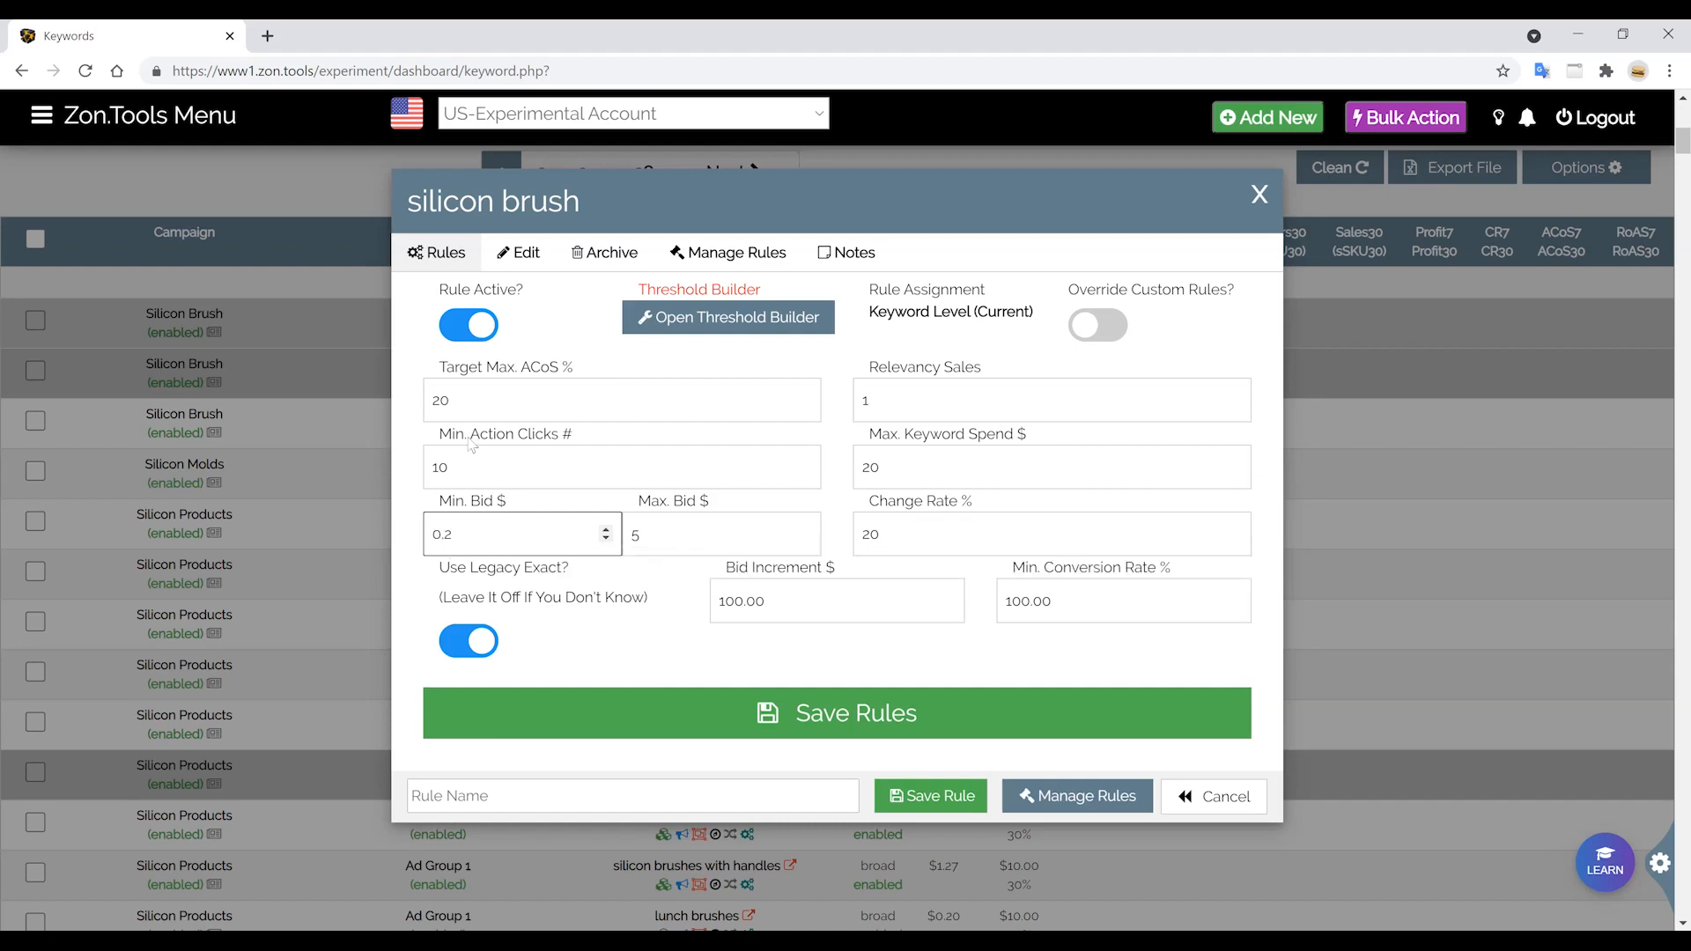
Review the Target Max. ACoS, Min. Bid and Change Rate settings, and read the Change Rate explanation.
double_click(472, 409)
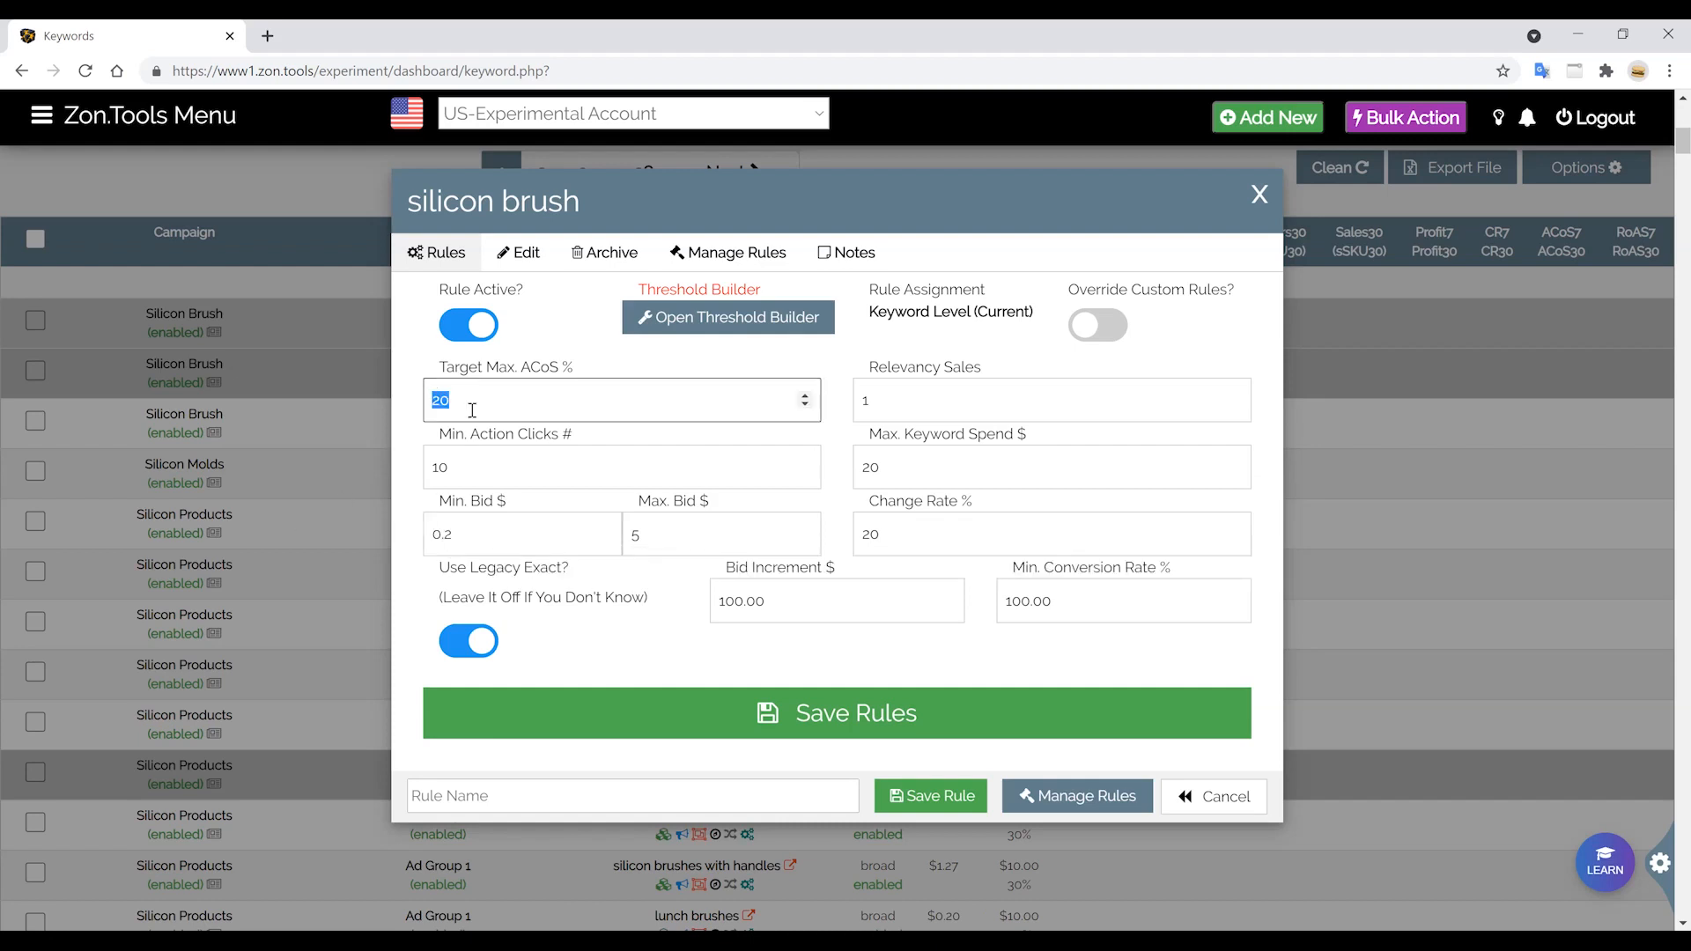
double_click(467, 541)
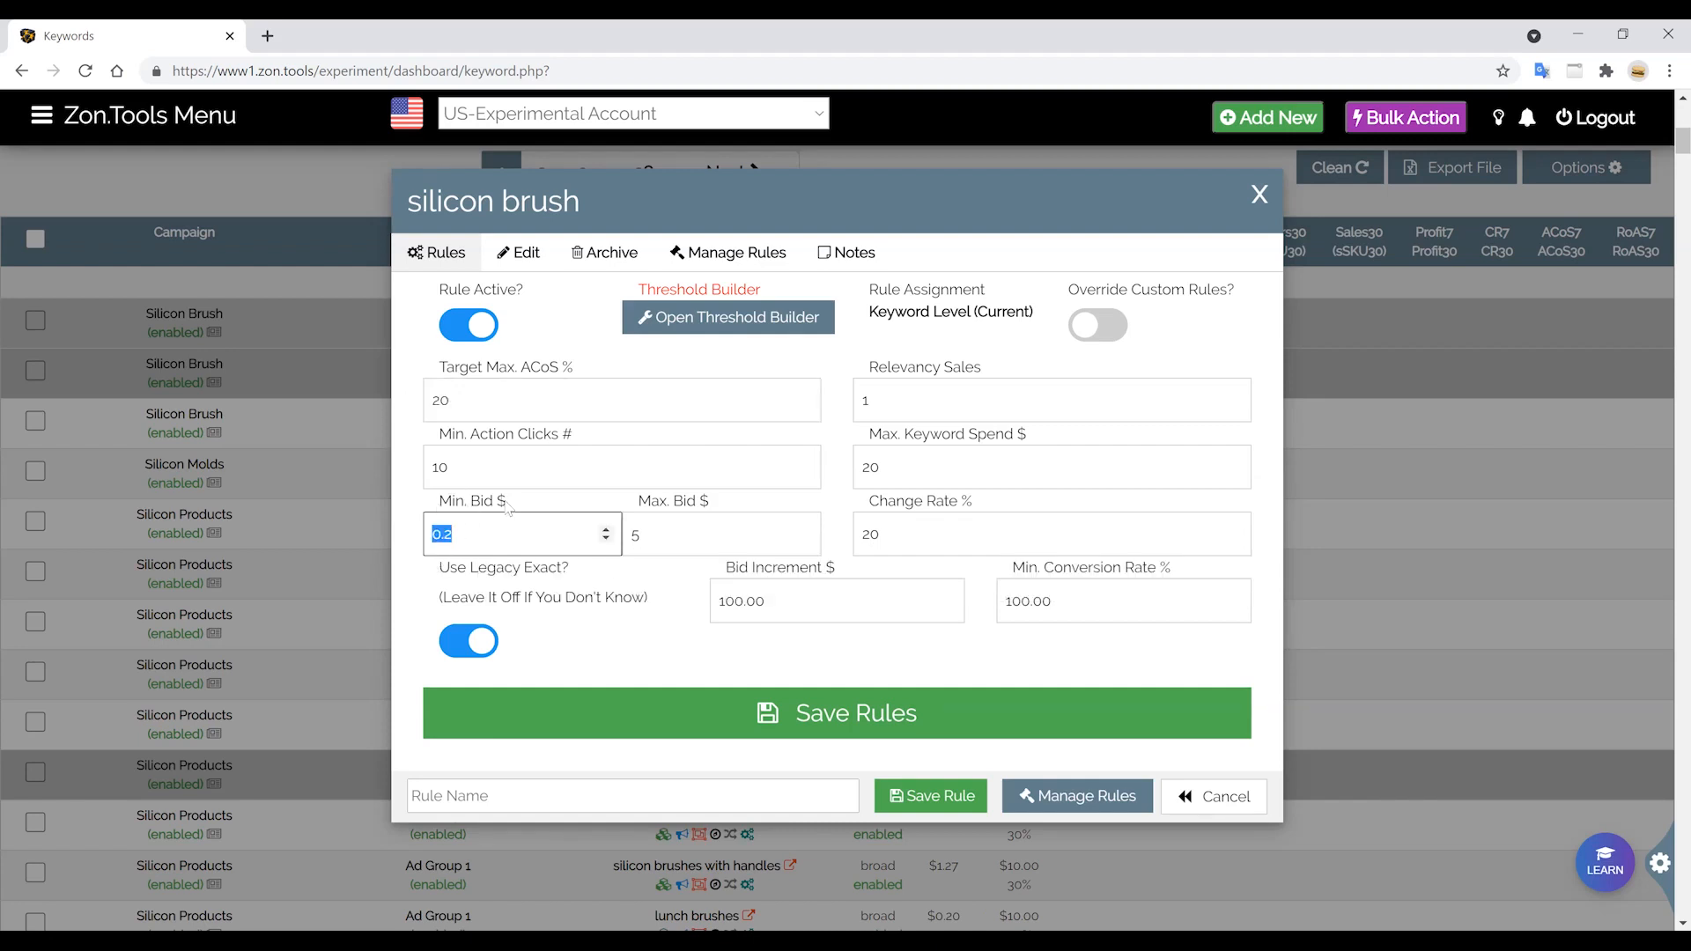
drag(433, 504, 515, 509)
click(572, 547)
click(898, 528)
drag(900, 528, 861, 530)
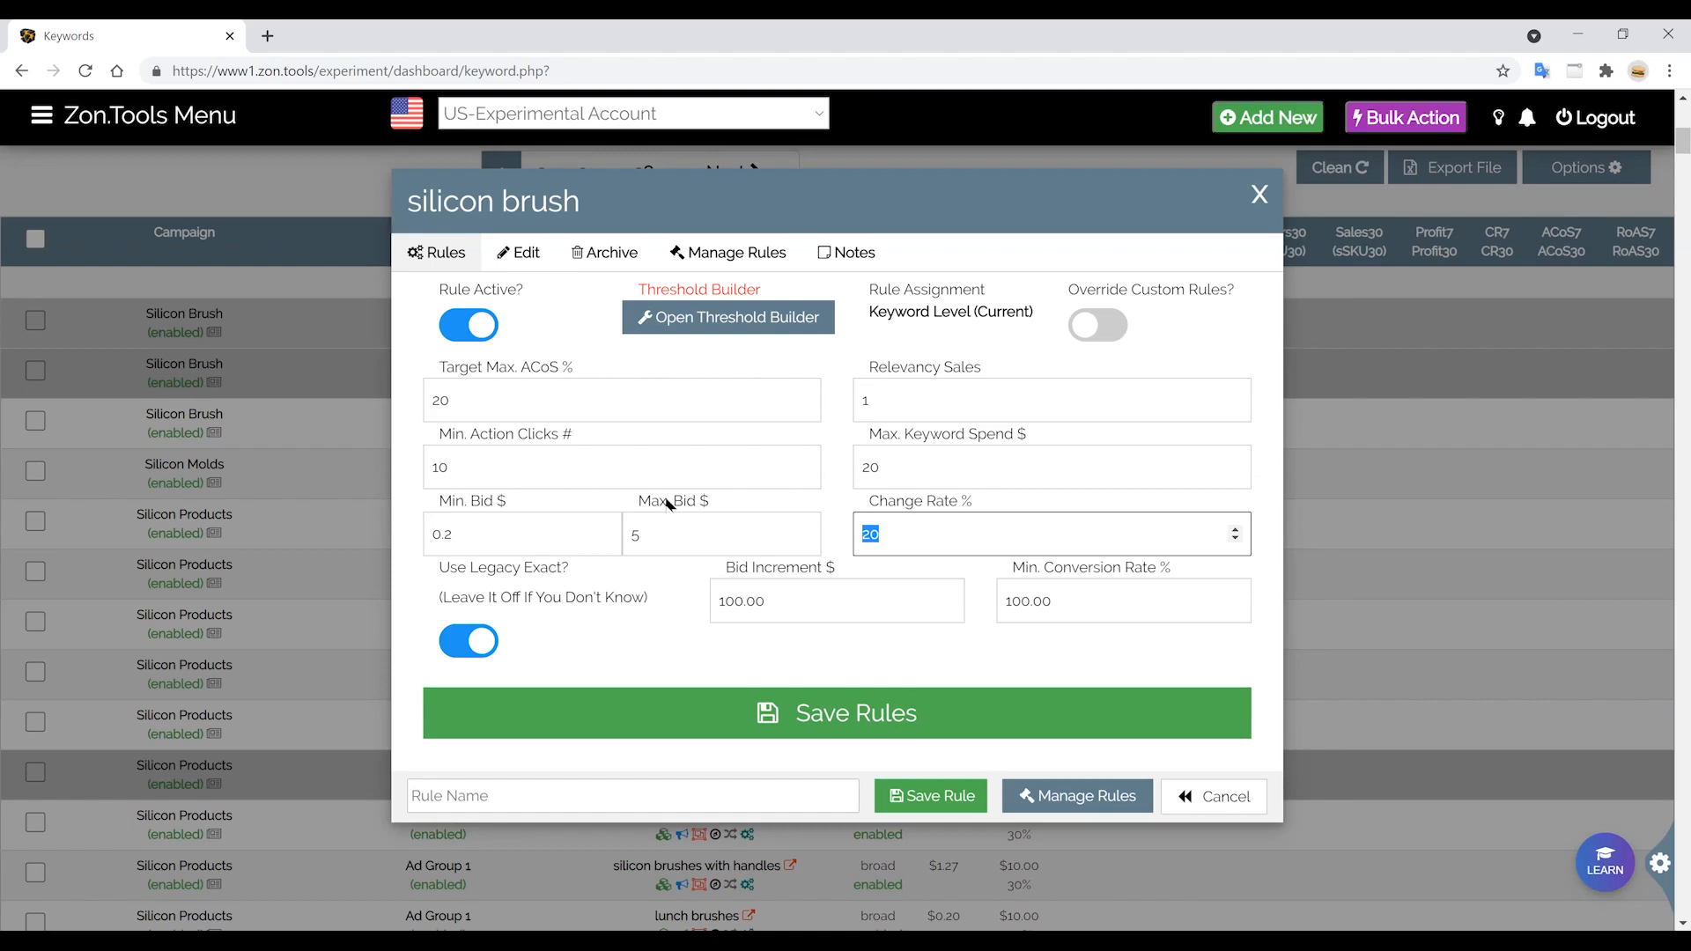
drag(460, 402, 395, 402)
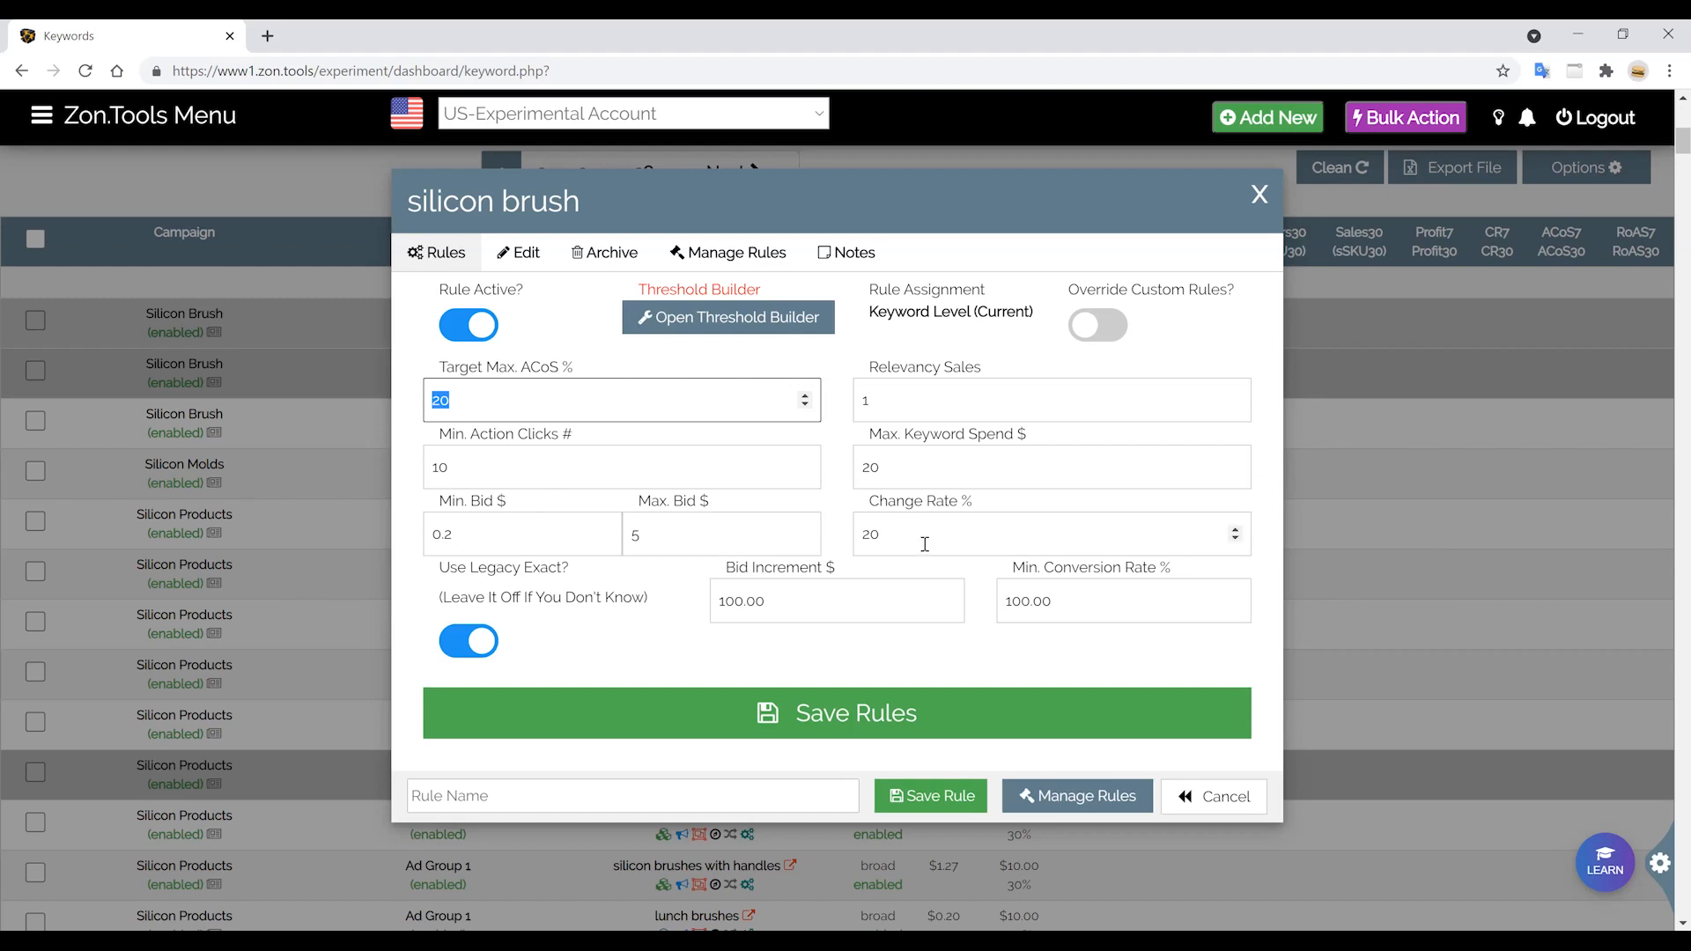
mouse_move(925, 543)
click(916, 537)
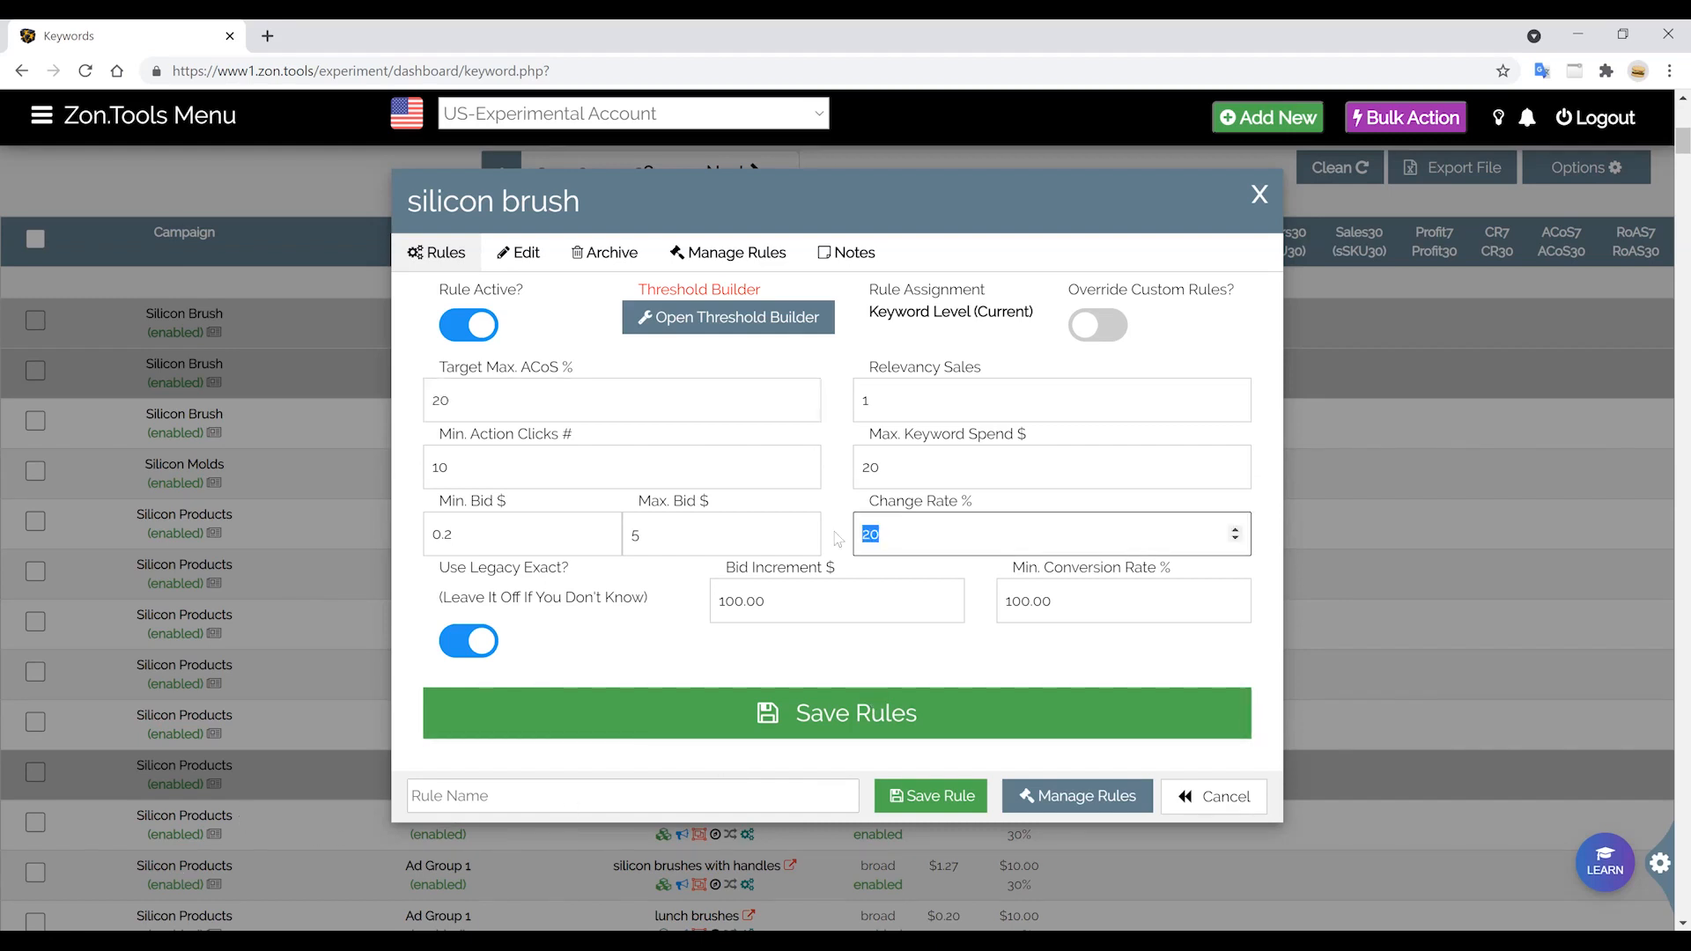
click(895, 530)
drag(895, 530, 851, 532)
mouse_move(537, 535)
mouse_move(907, 535)
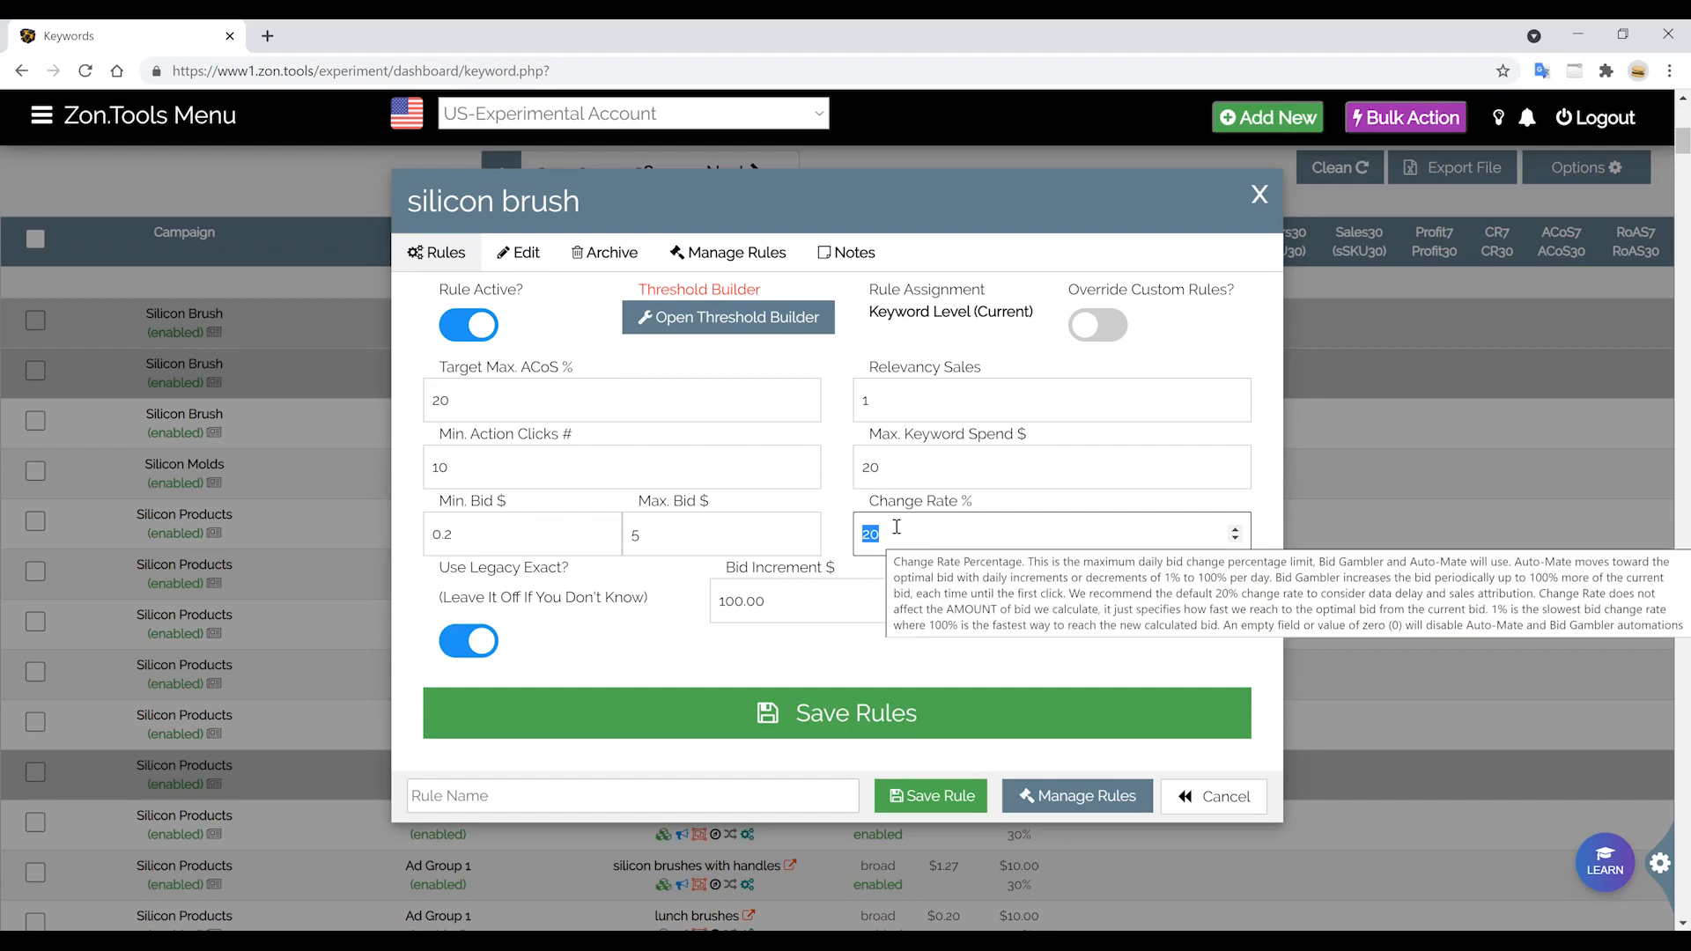
Finish reading the Change Rate explanation and turn off the keyword rule's Use Legacy Exact option.
mouse_move(898, 497)
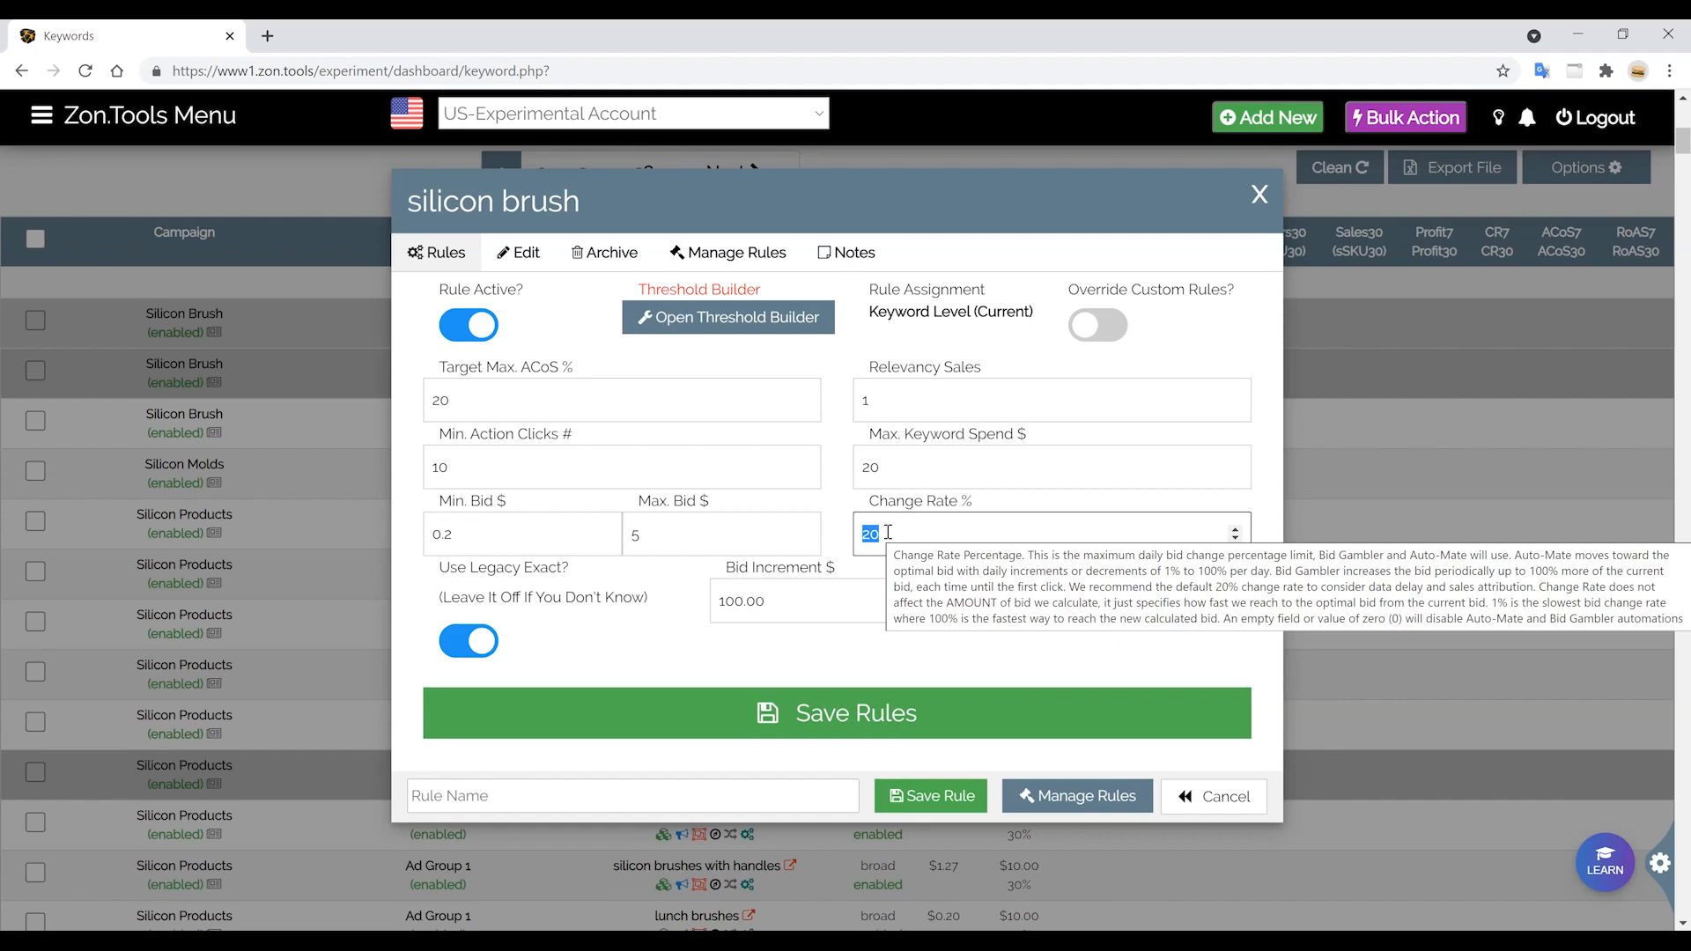
key(Tab)
click(469, 641)
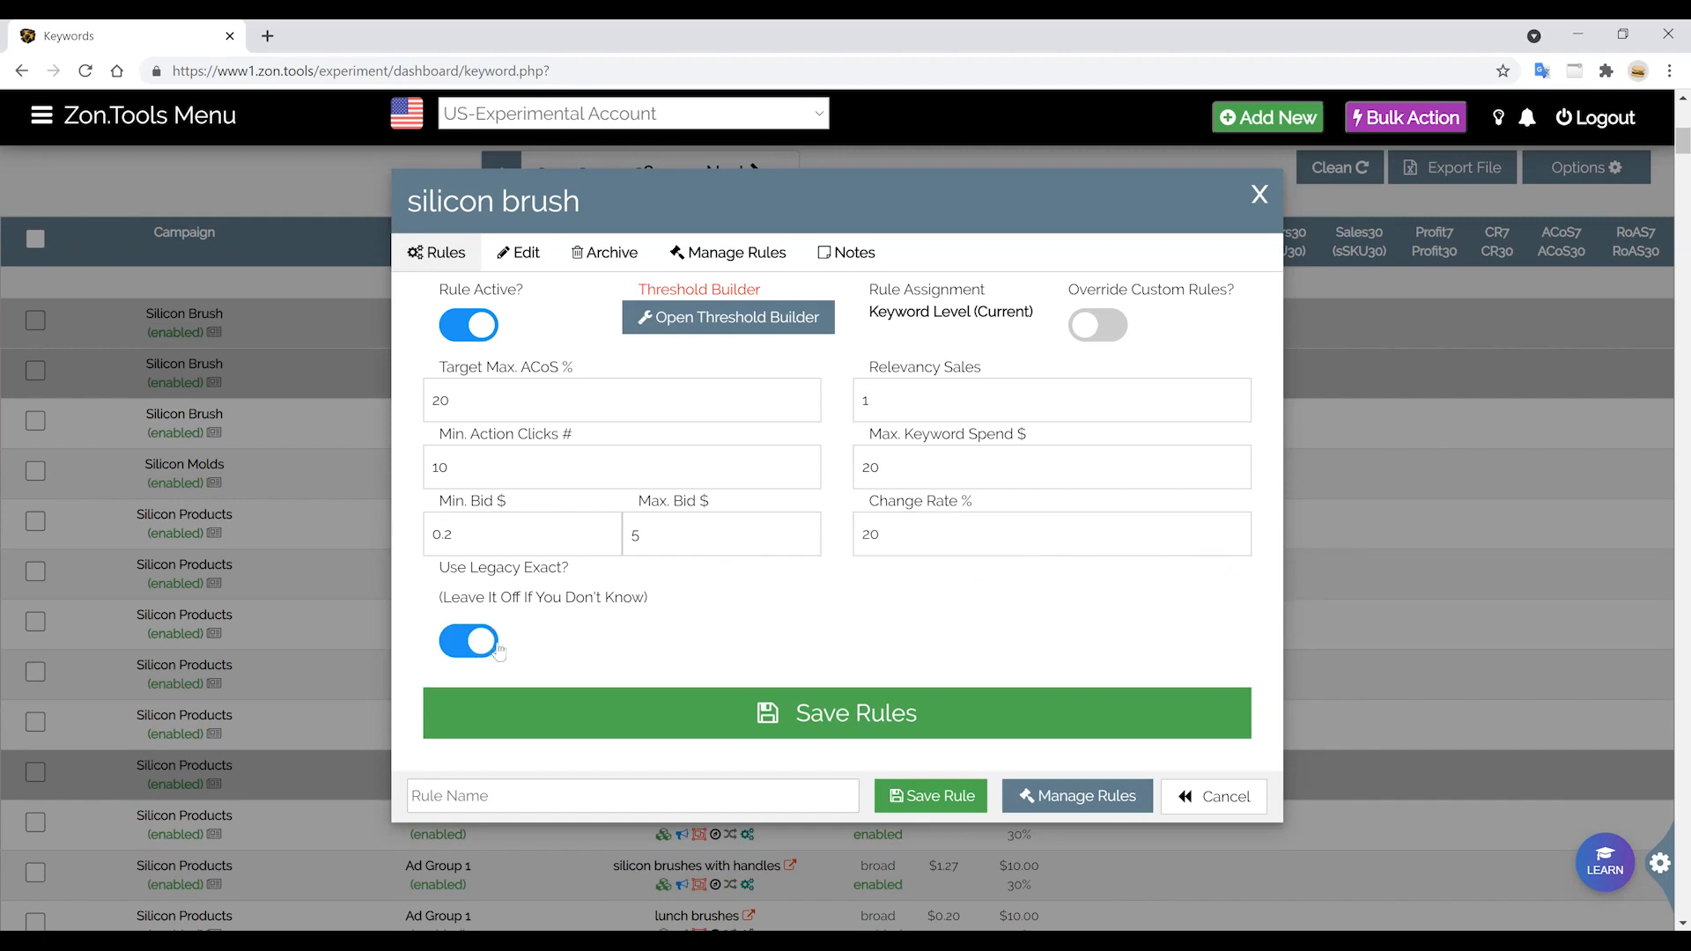
drag(451, 600, 614, 600)
click(531, 617)
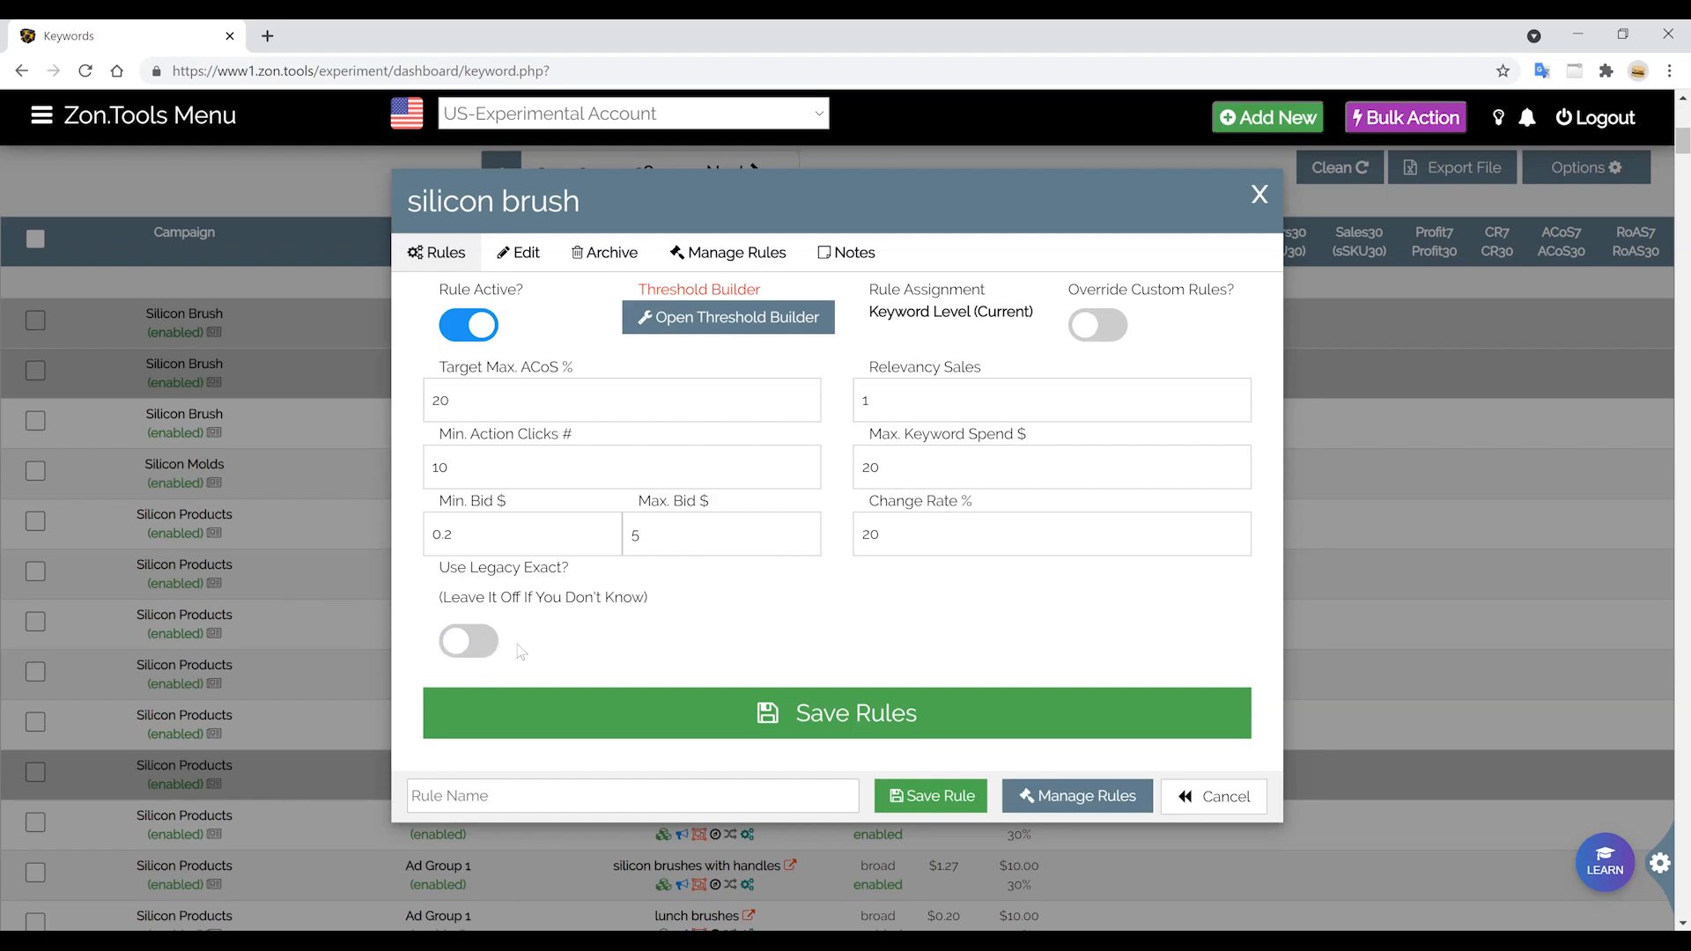
click(465, 653)
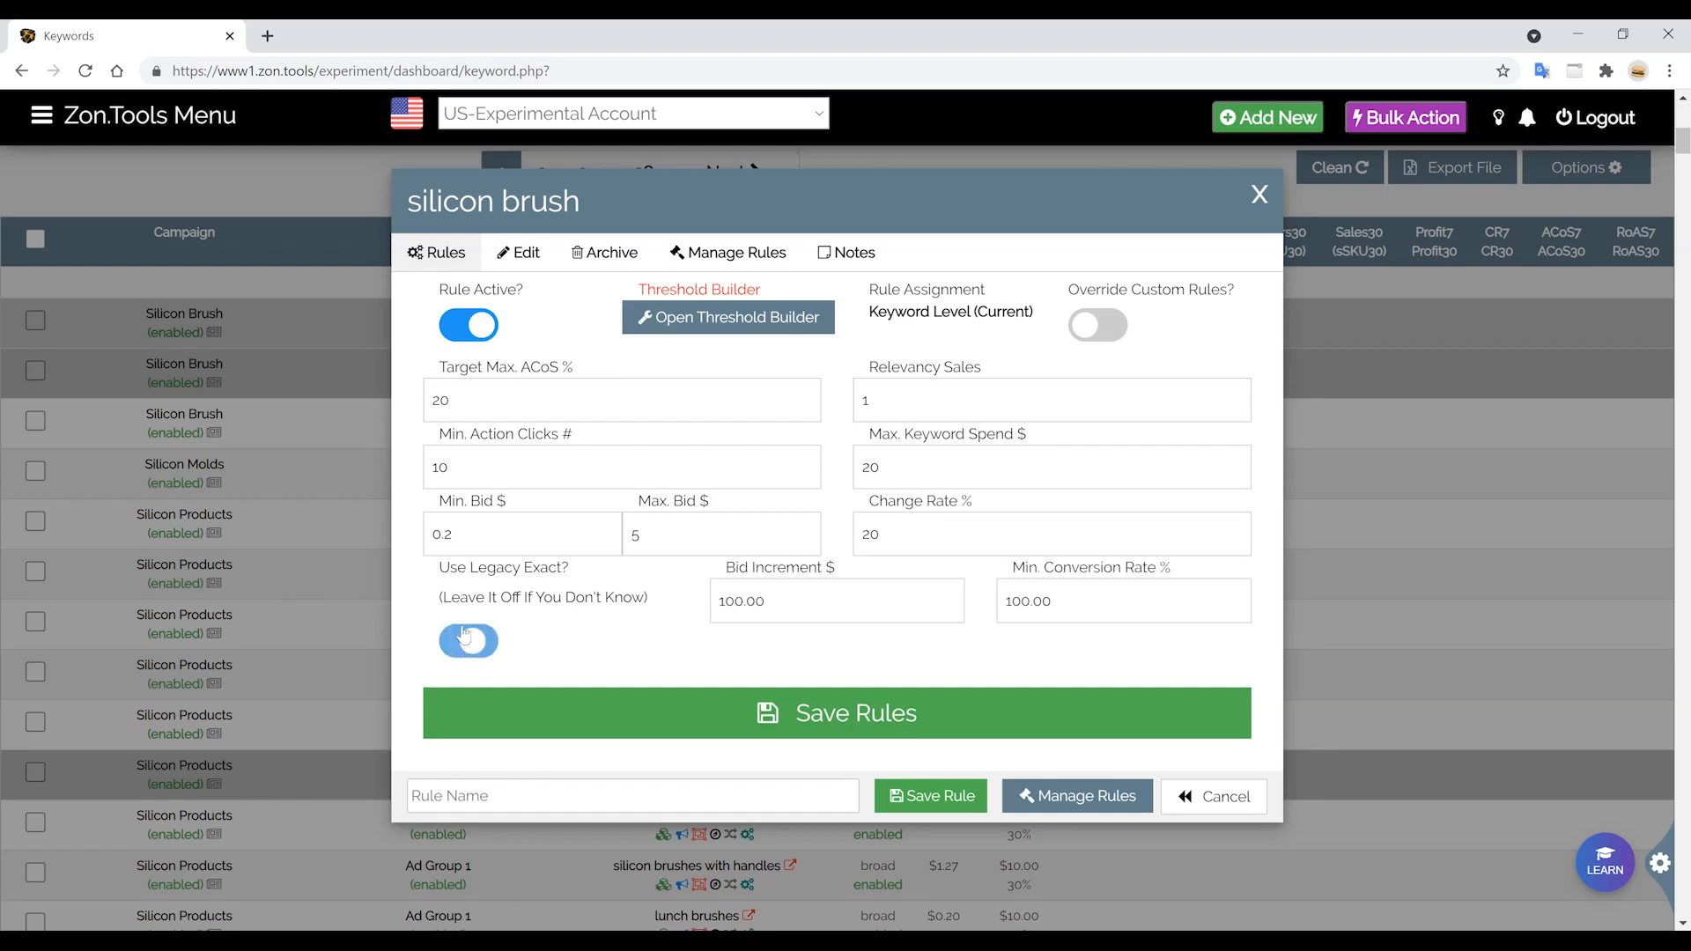
click(467, 638)
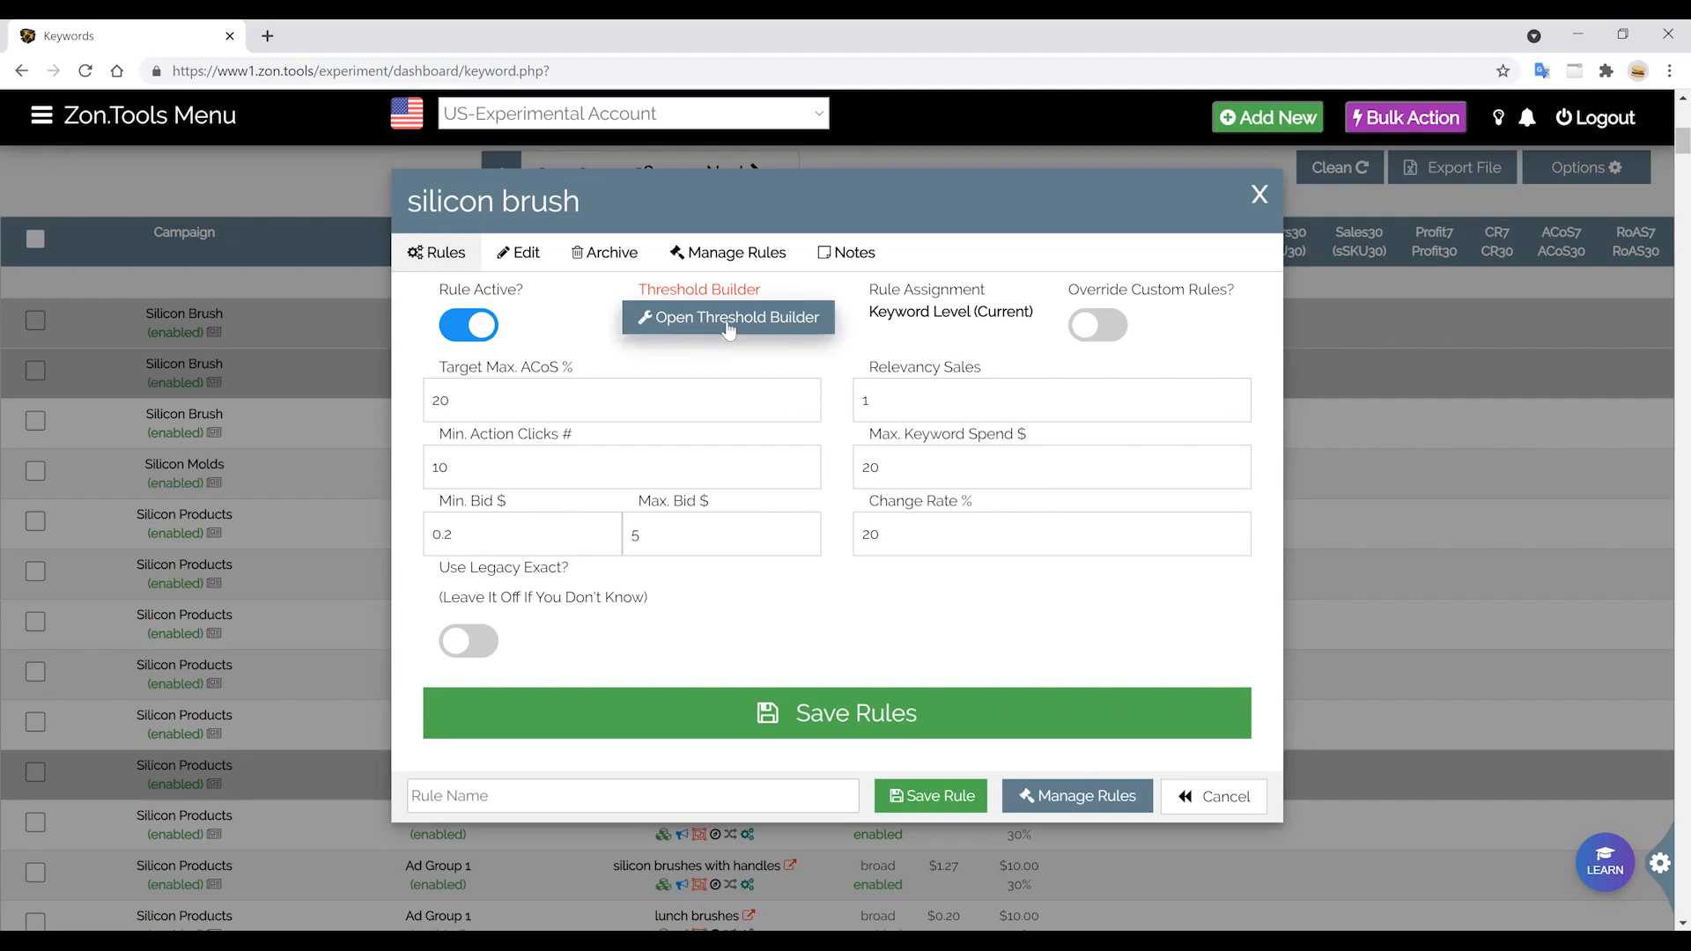
Open the Threshold Builder for the keyword's rules and move its window aside to keep the threshold fields in view.
double_click(498, 399)
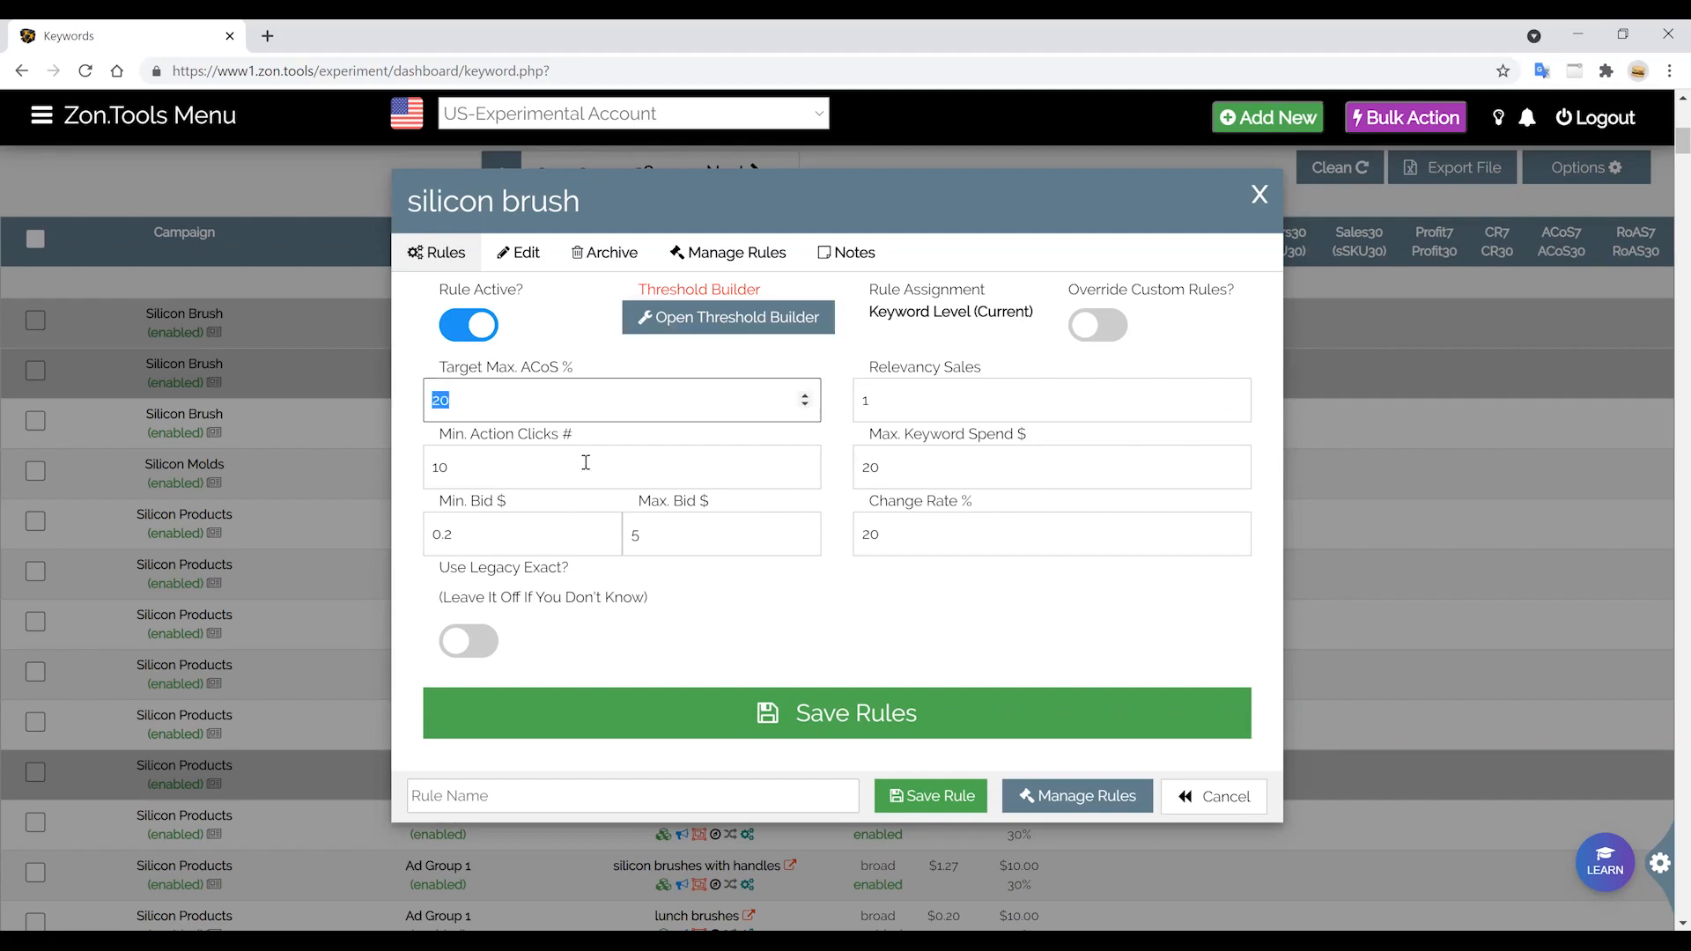
double_click(496, 458)
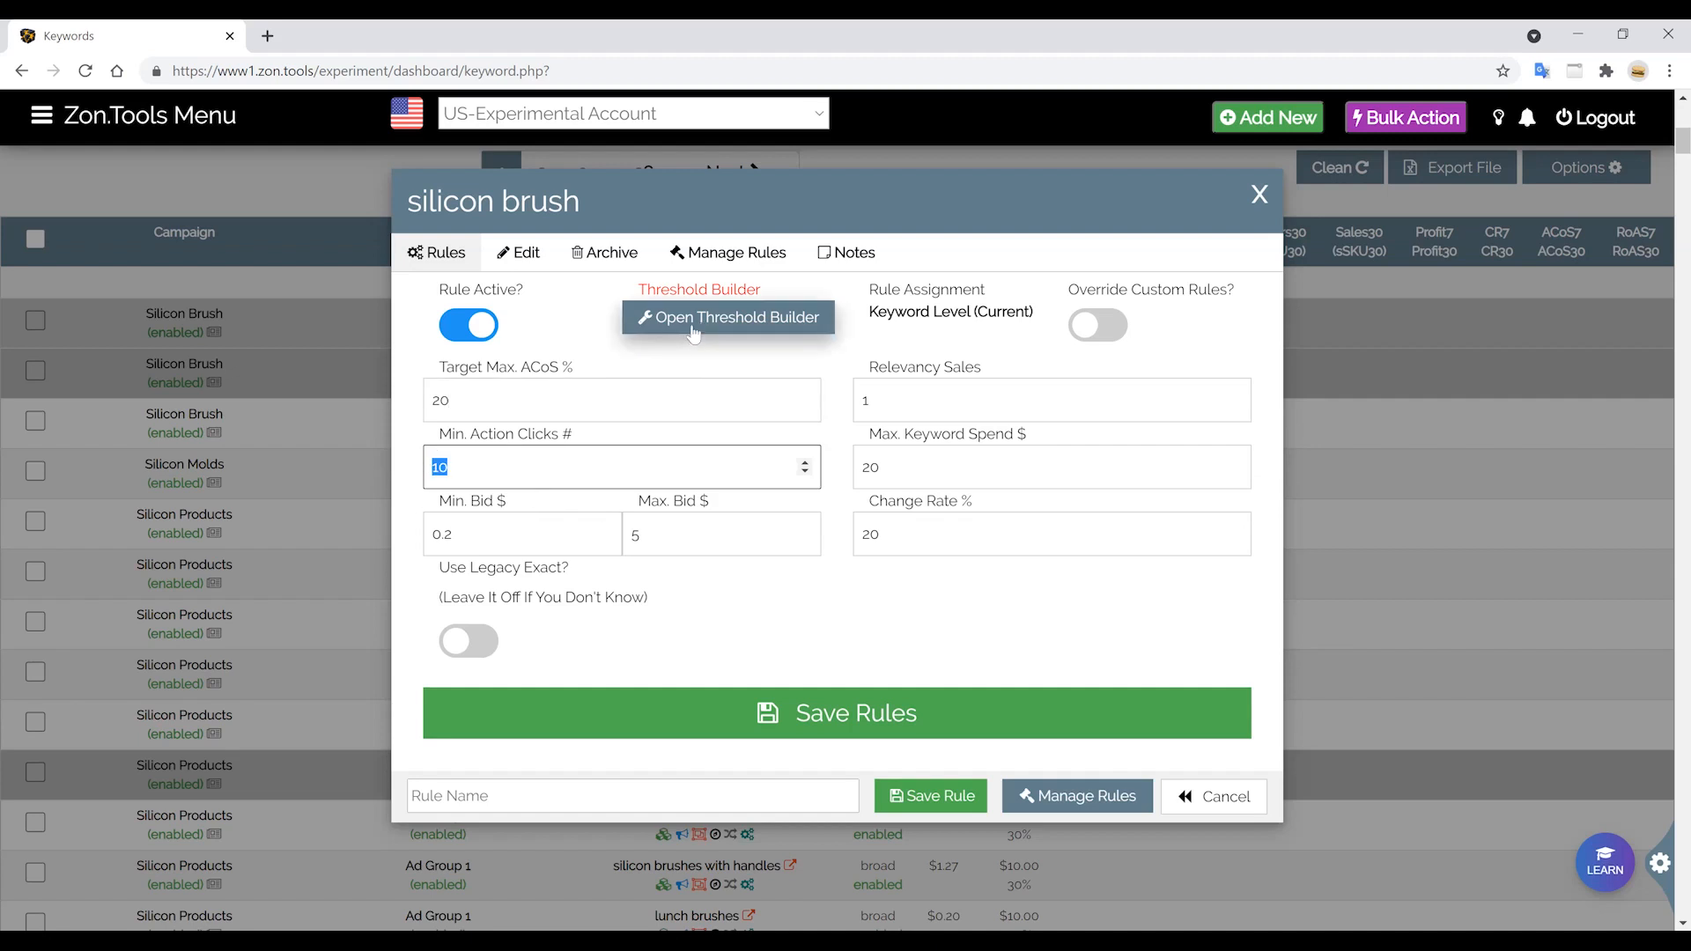
click(757, 319)
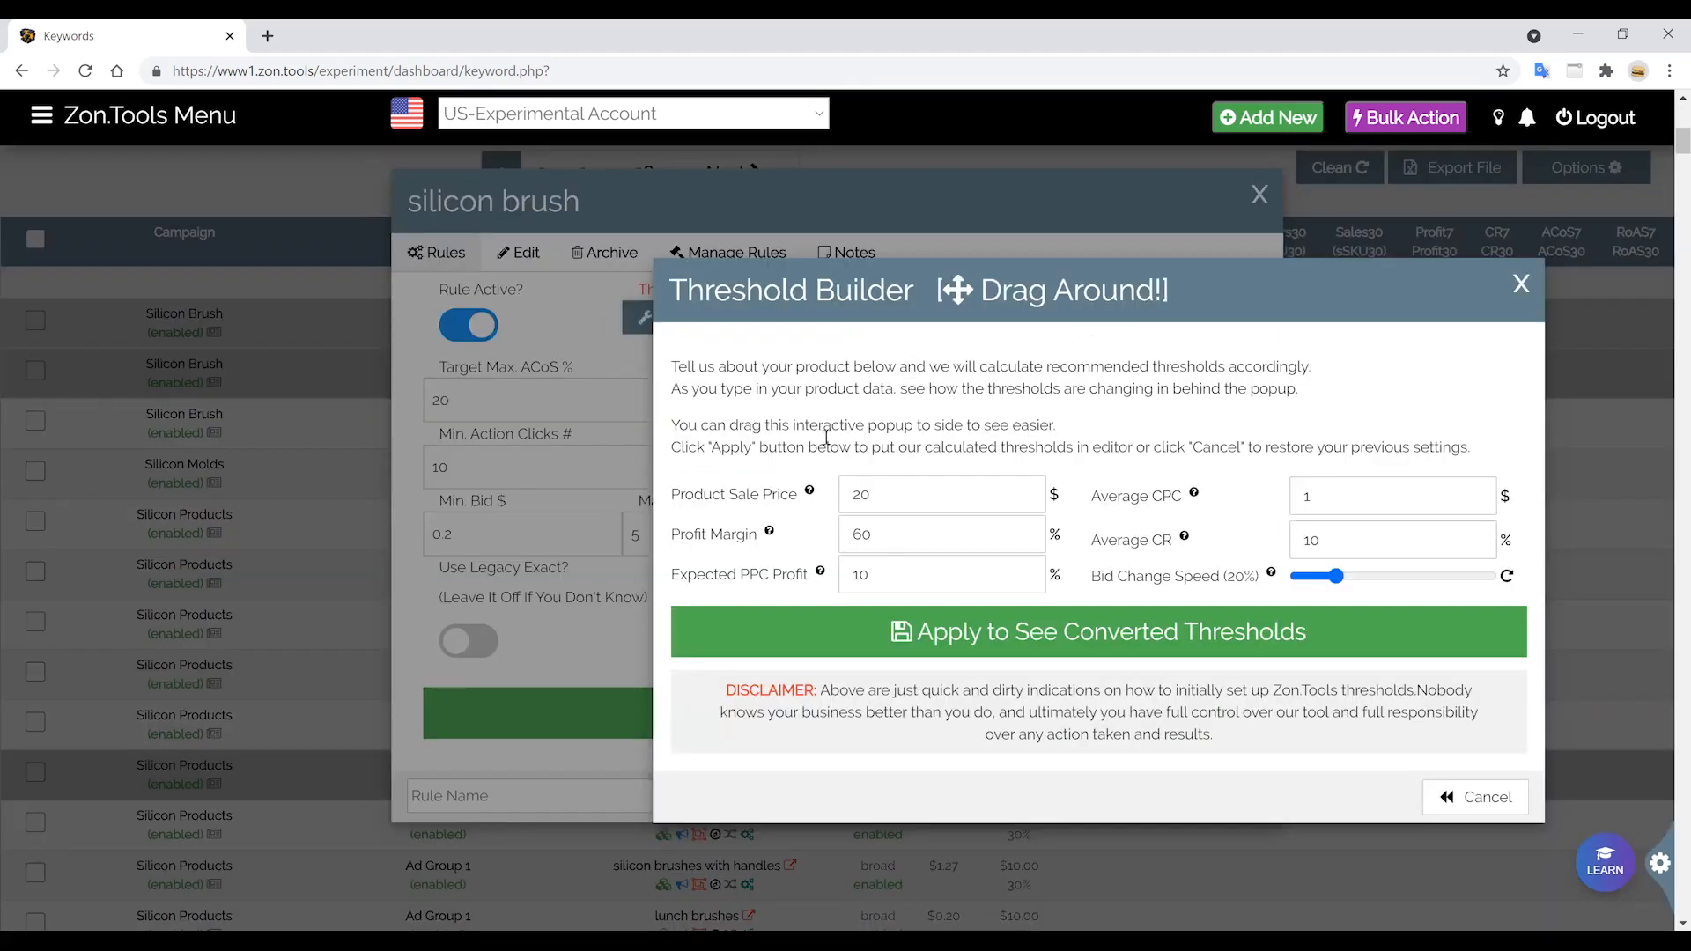
drag(991, 353, 910, 252)
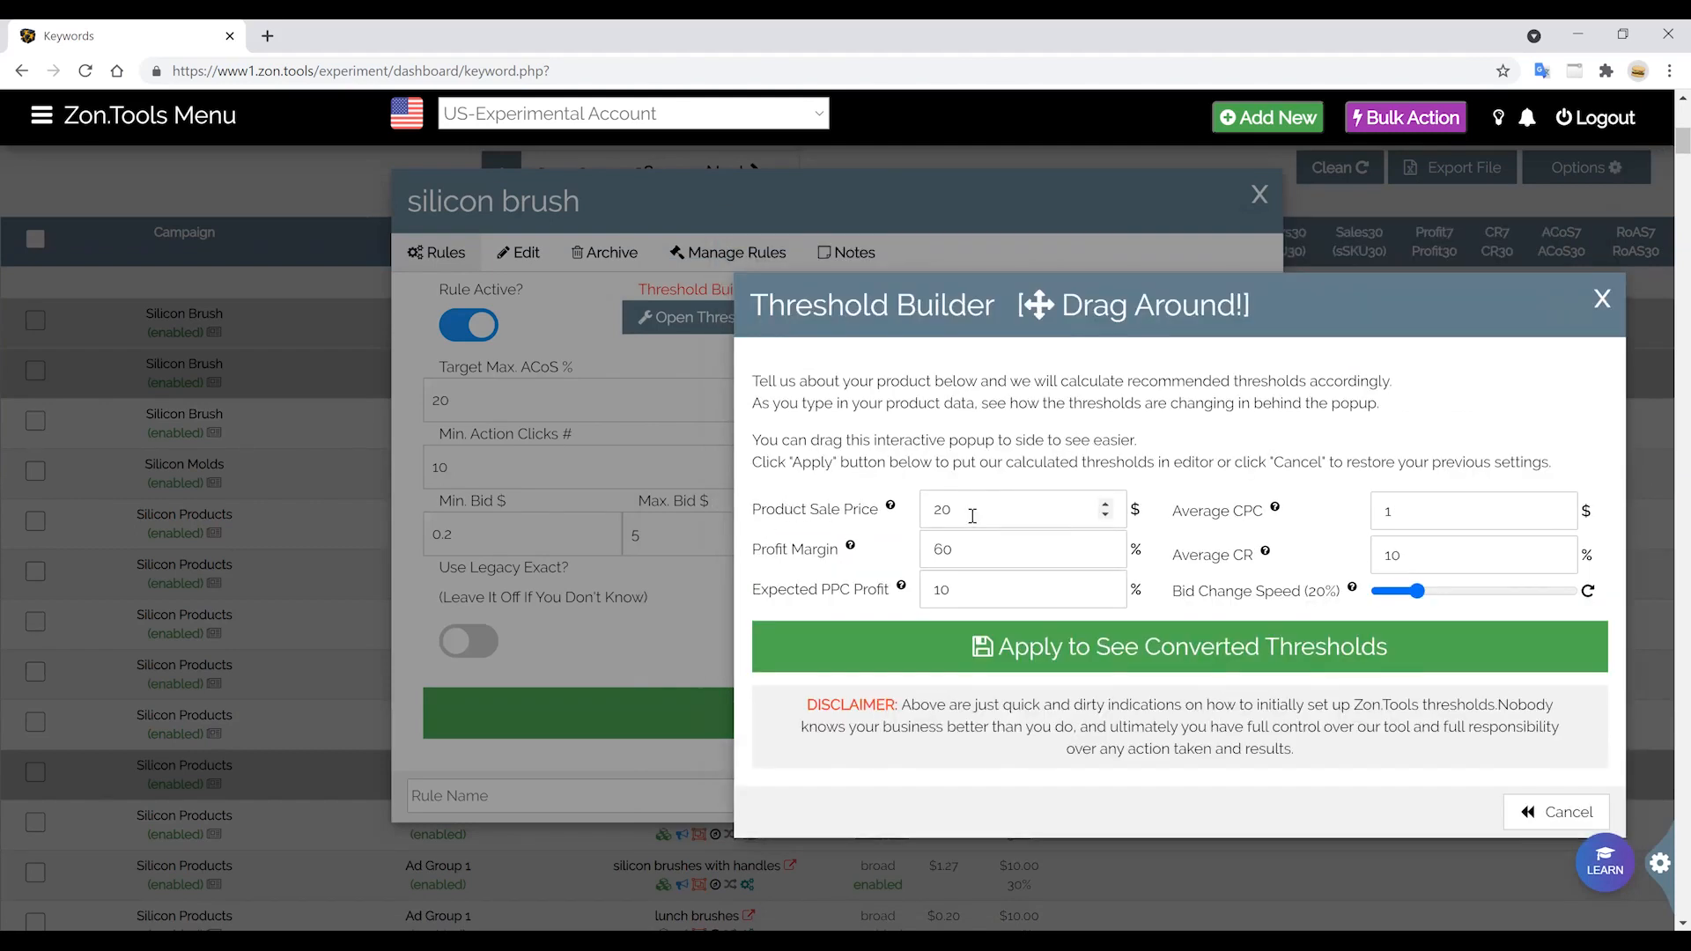
Set the Threshold Builder's Product Sale Price to $25, Profit Margin to 5% and Expected PPC Profit to 2%.
double_click(943, 509)
text(25)
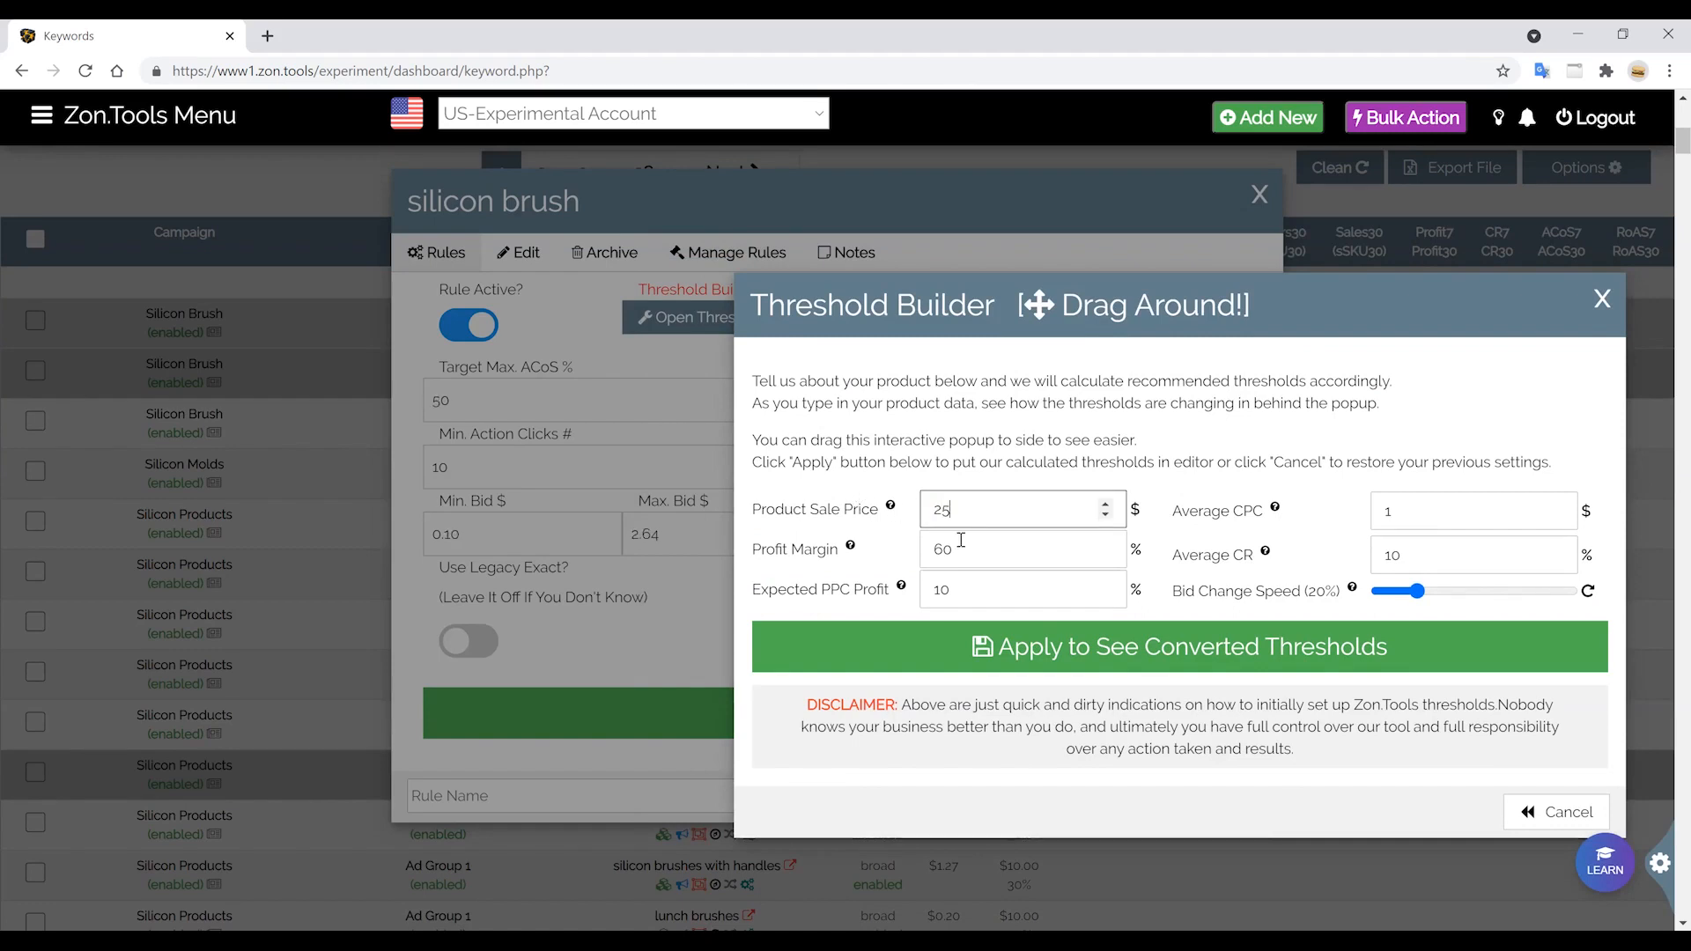
key(Tab)
scroll(805, 512, up, 1)
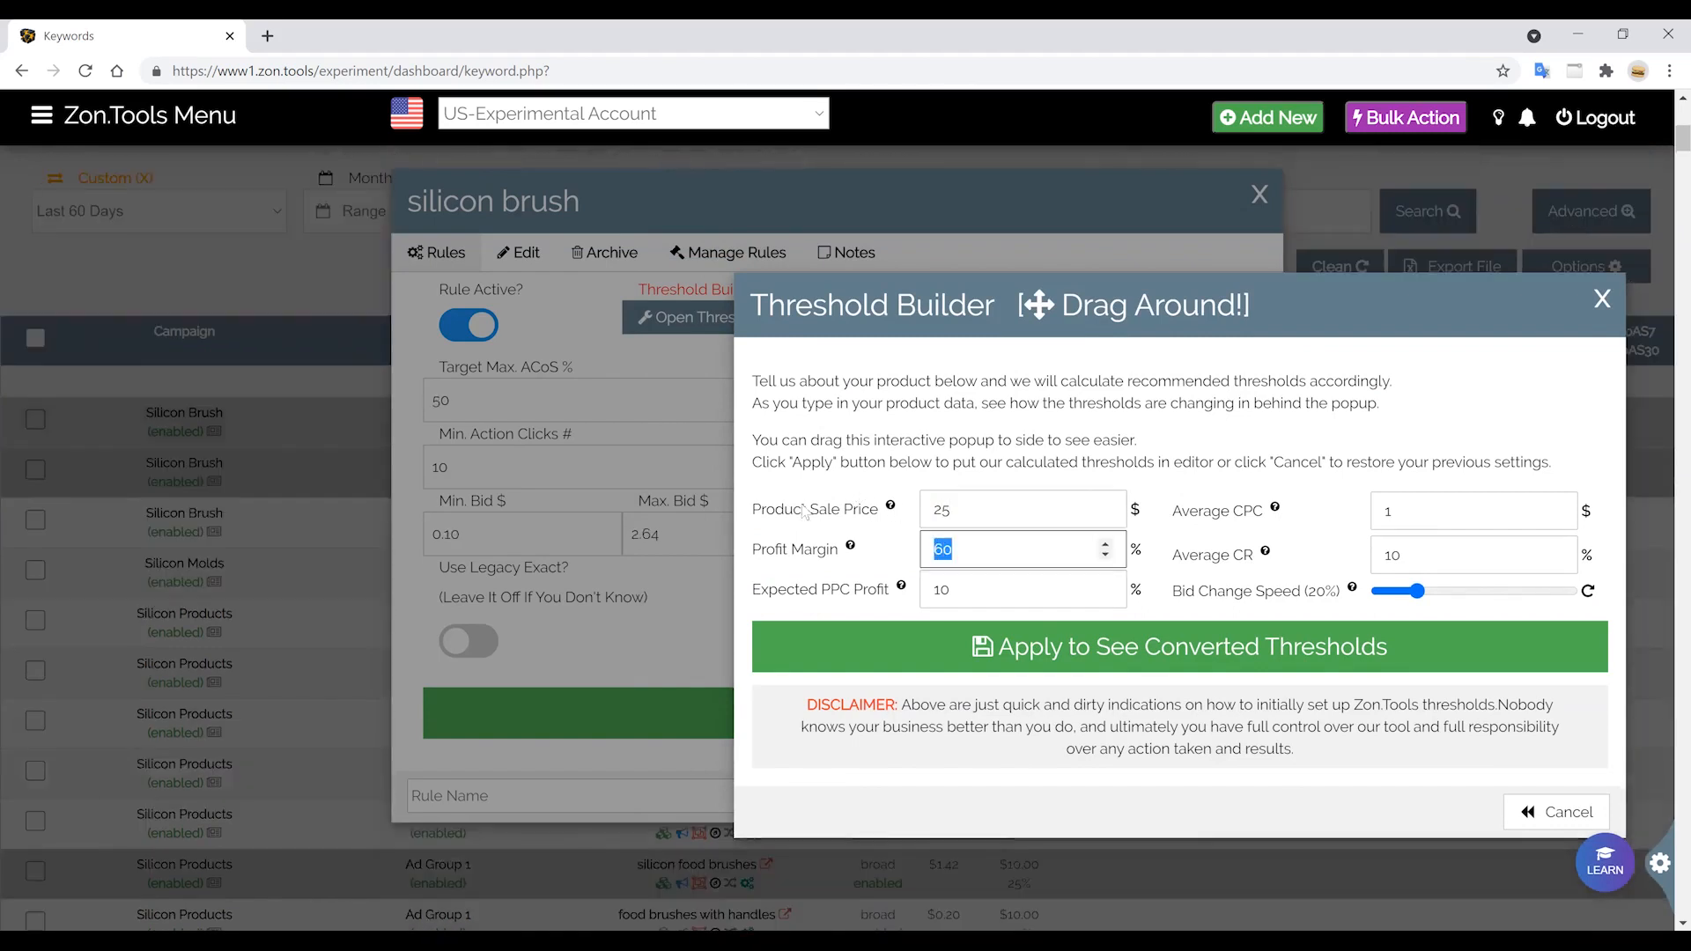
text(5)
double_click(936, 587)
text(1)
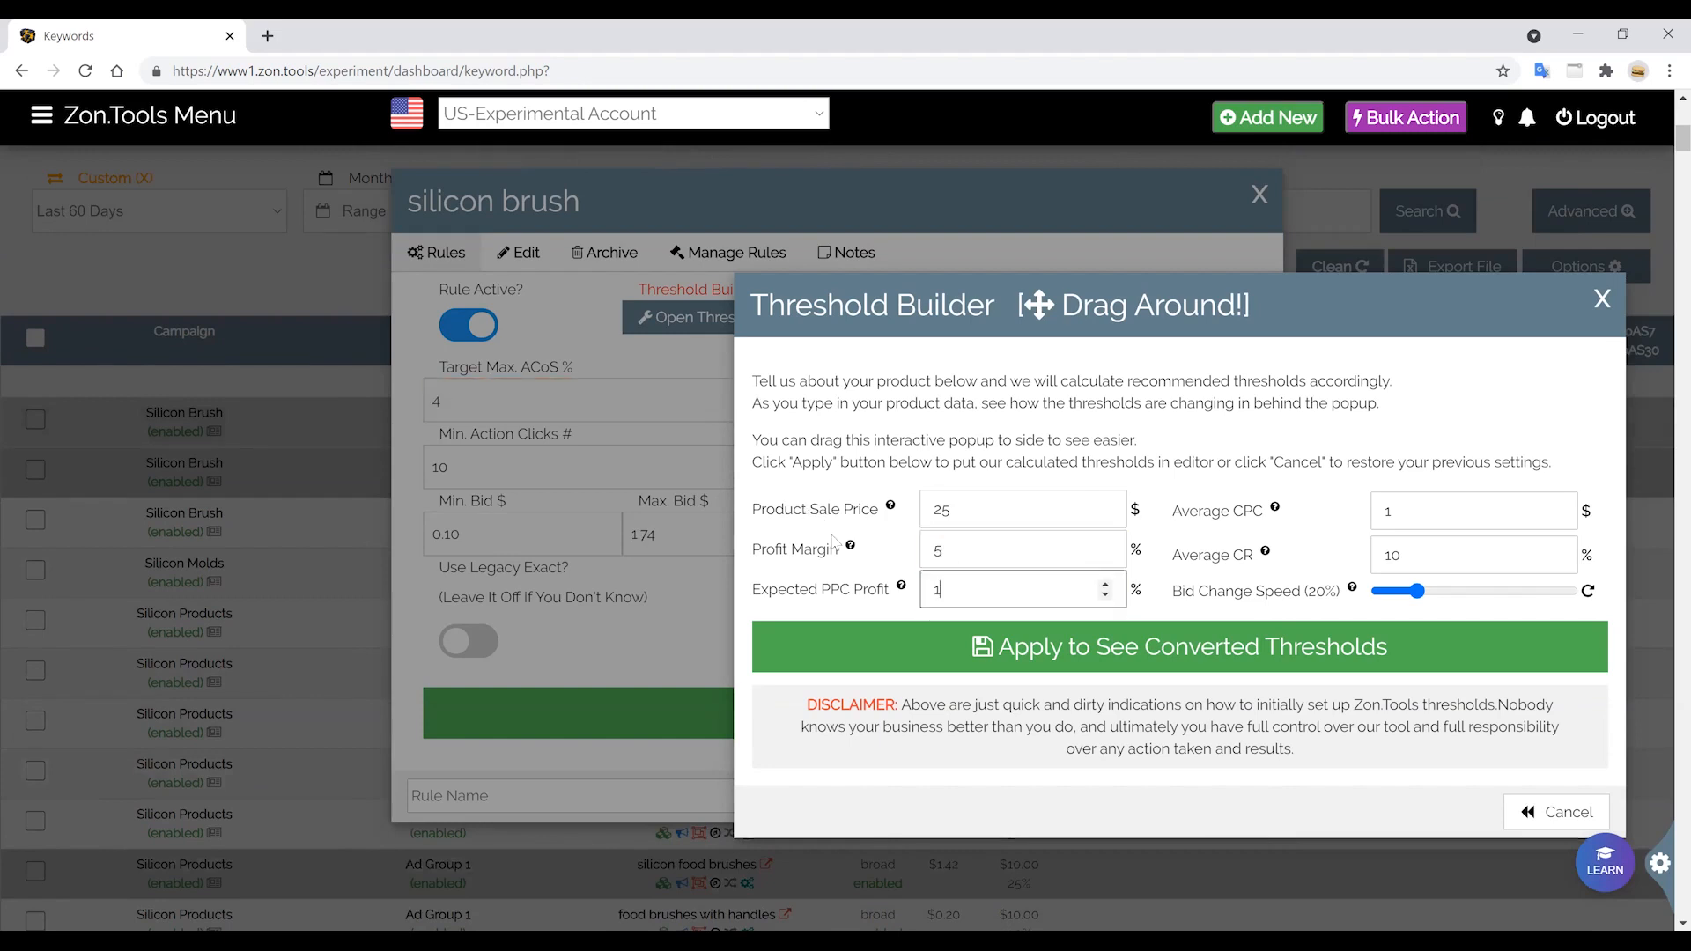
double_click(933, 589)
text(2)
Set the Average CPC to $0.5 and Bid Change Speed to 40%, and apply the converted thresholds.
double_click(1382, 520)
mouse_move(1281, 518)
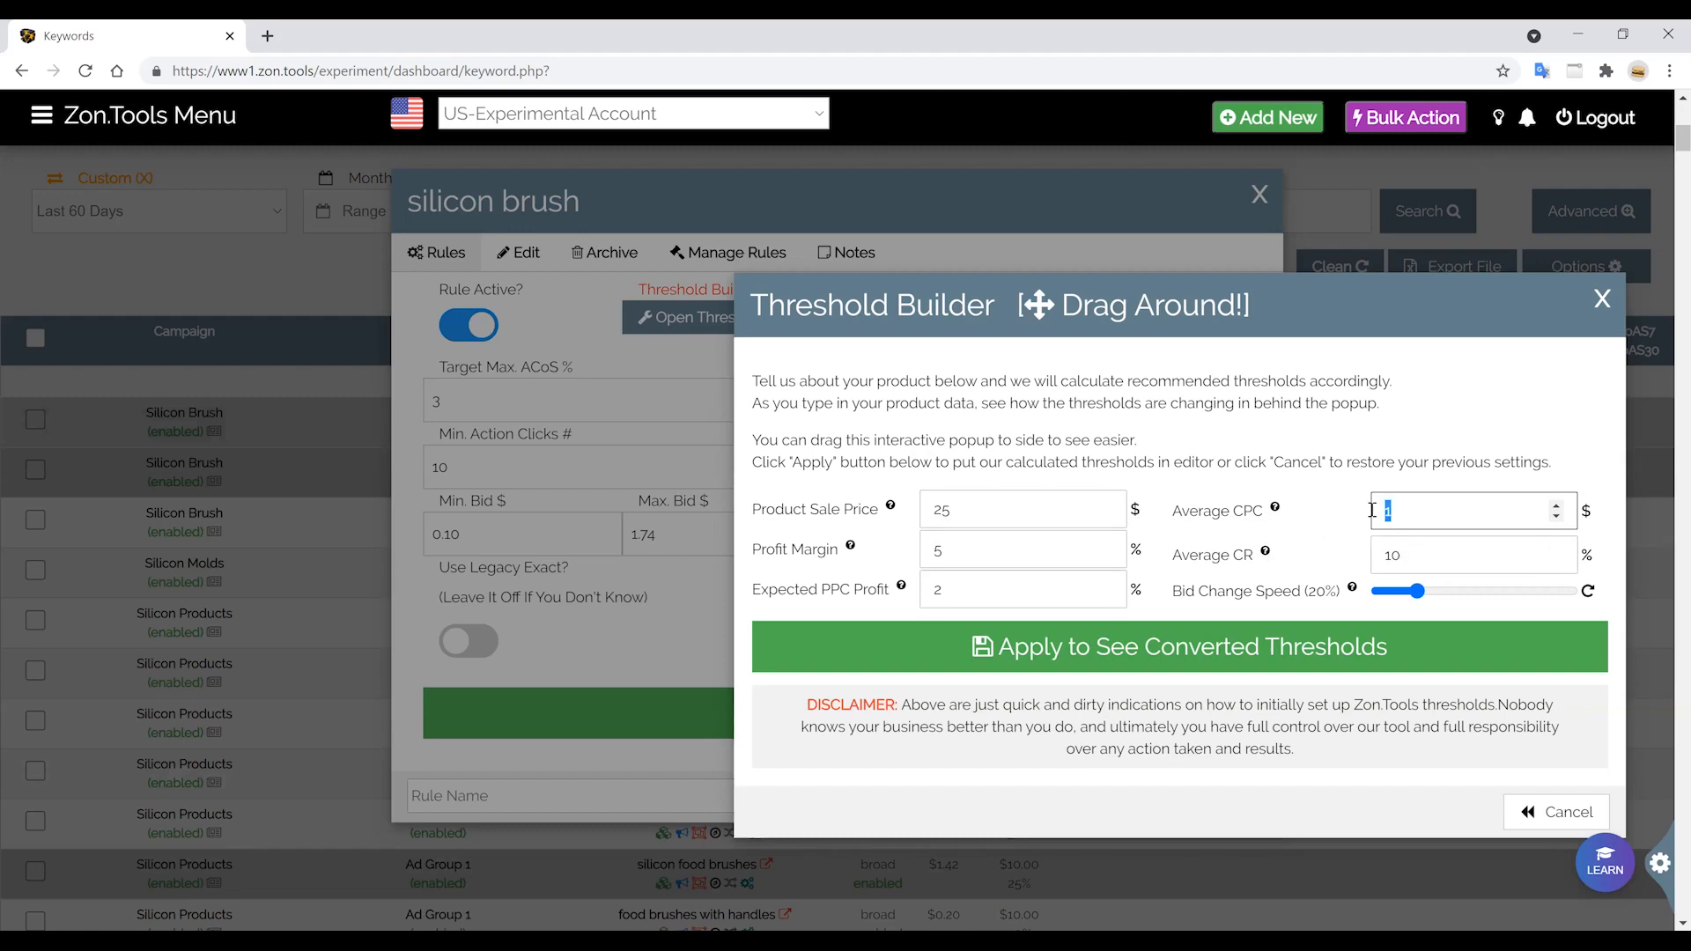
text(0.5)
click(1400, 555)
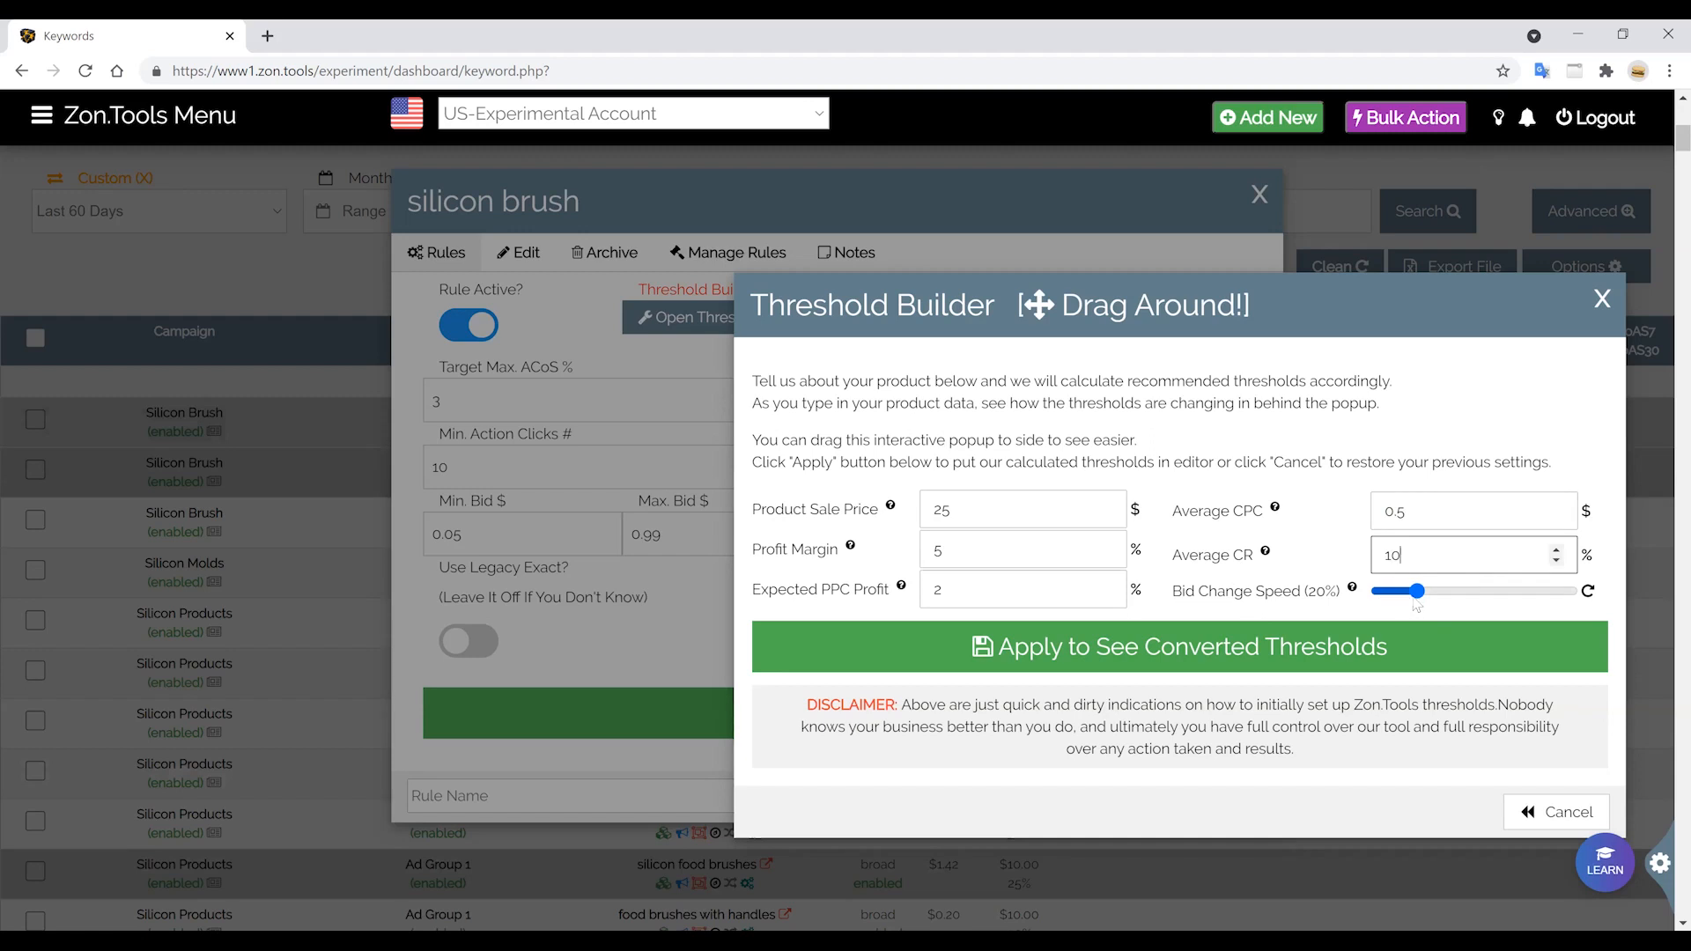
click(1407, 599)
drag(1406, 597, 1459, 608)
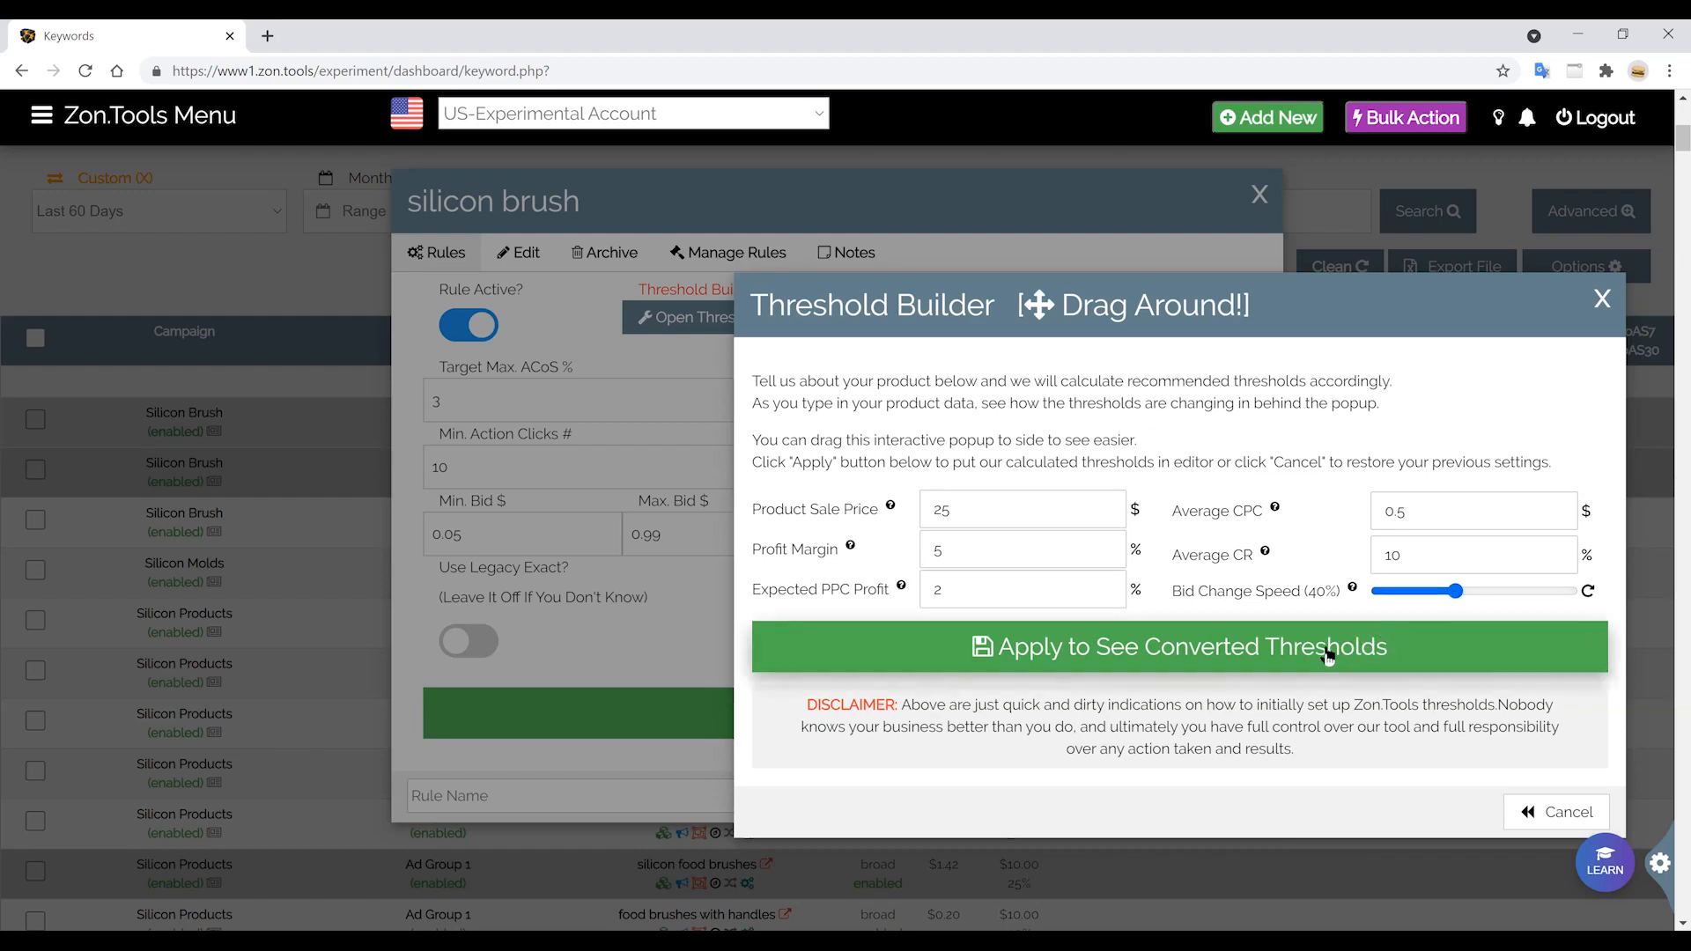
click(1035, 659)
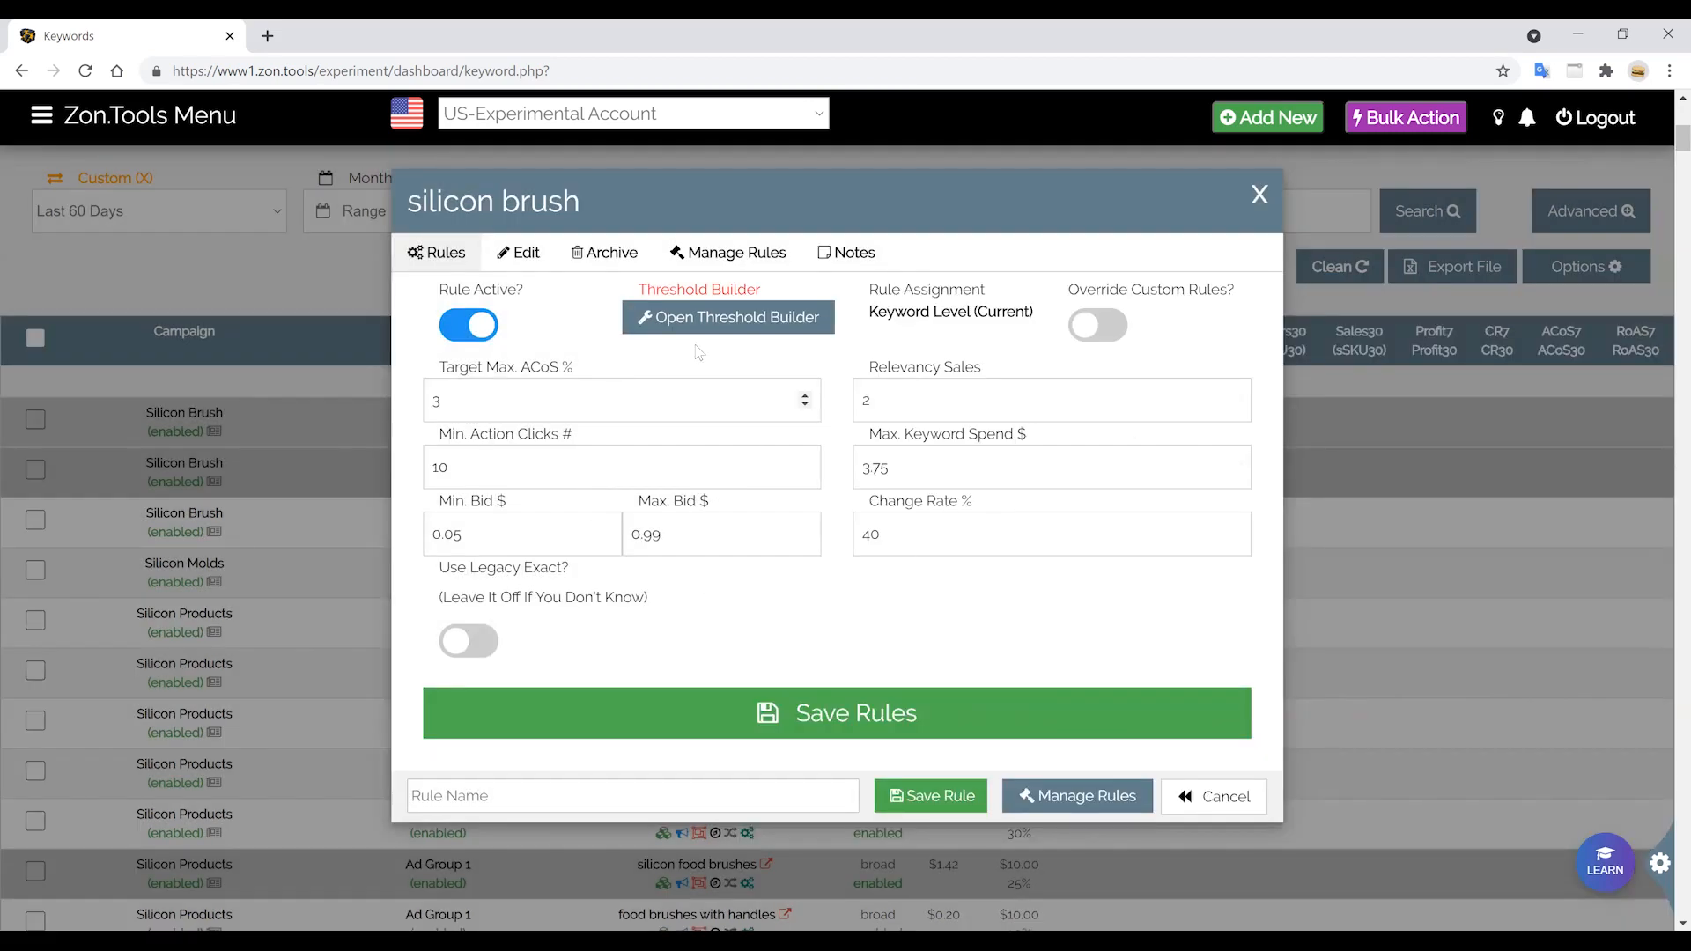
Reopen the Threshold Builder, set the Profit Margin to 10% and apply the converted thresholds.
click(709, 319)
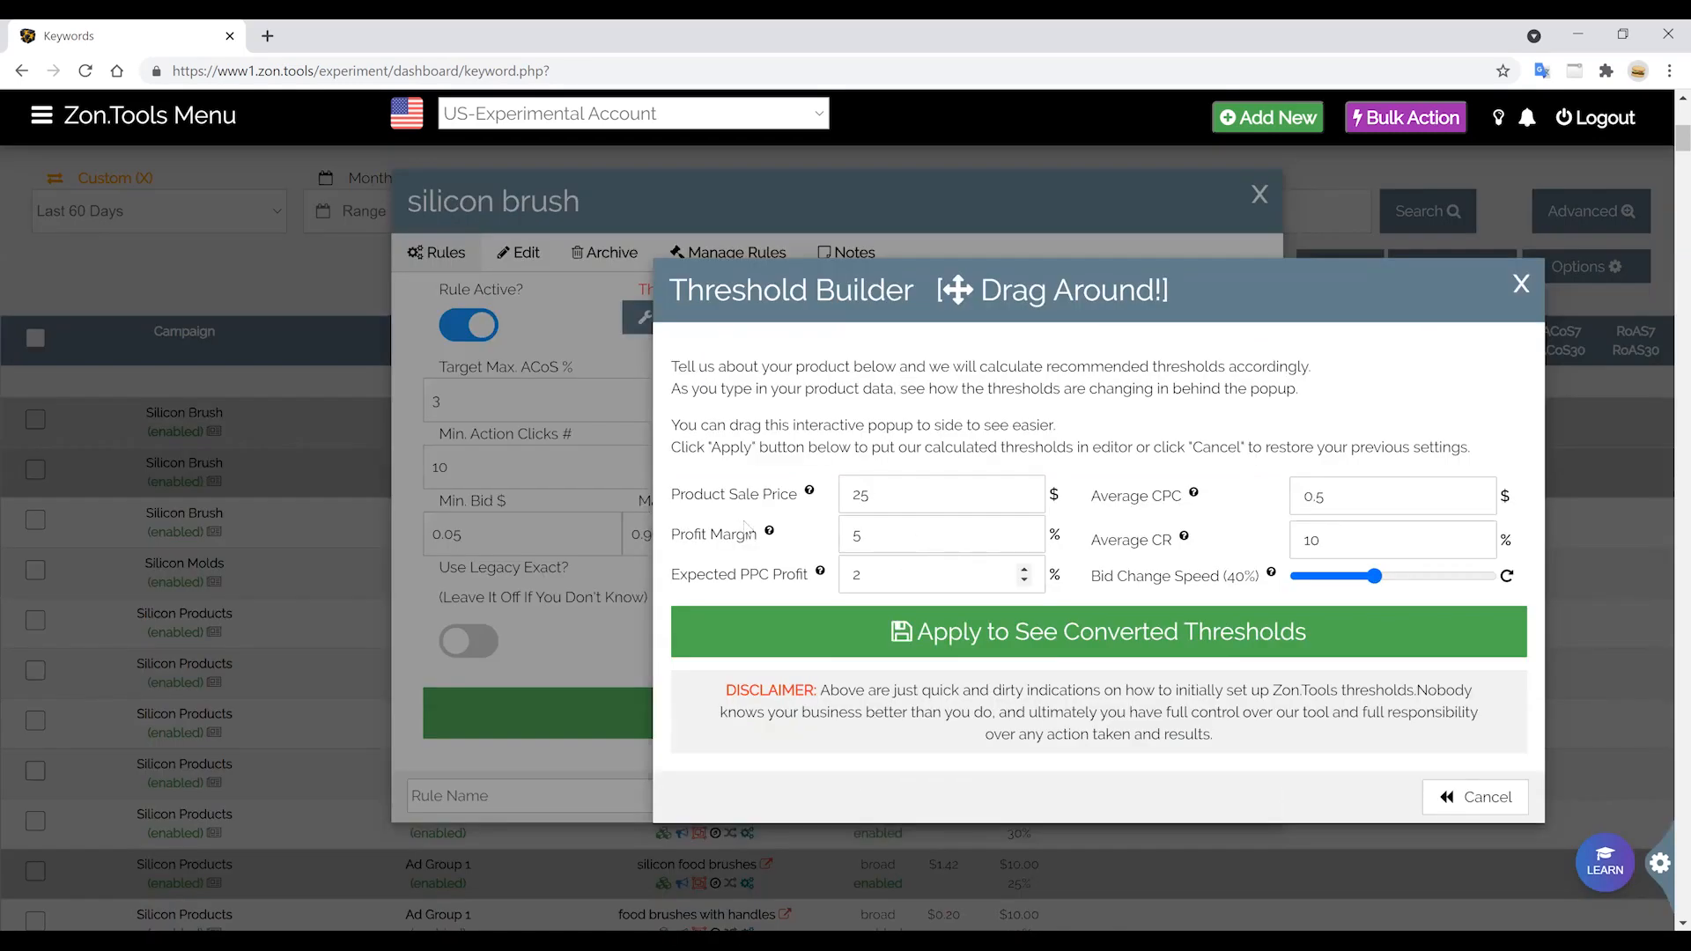
click(725, 486)
key(Tab)
text(10)
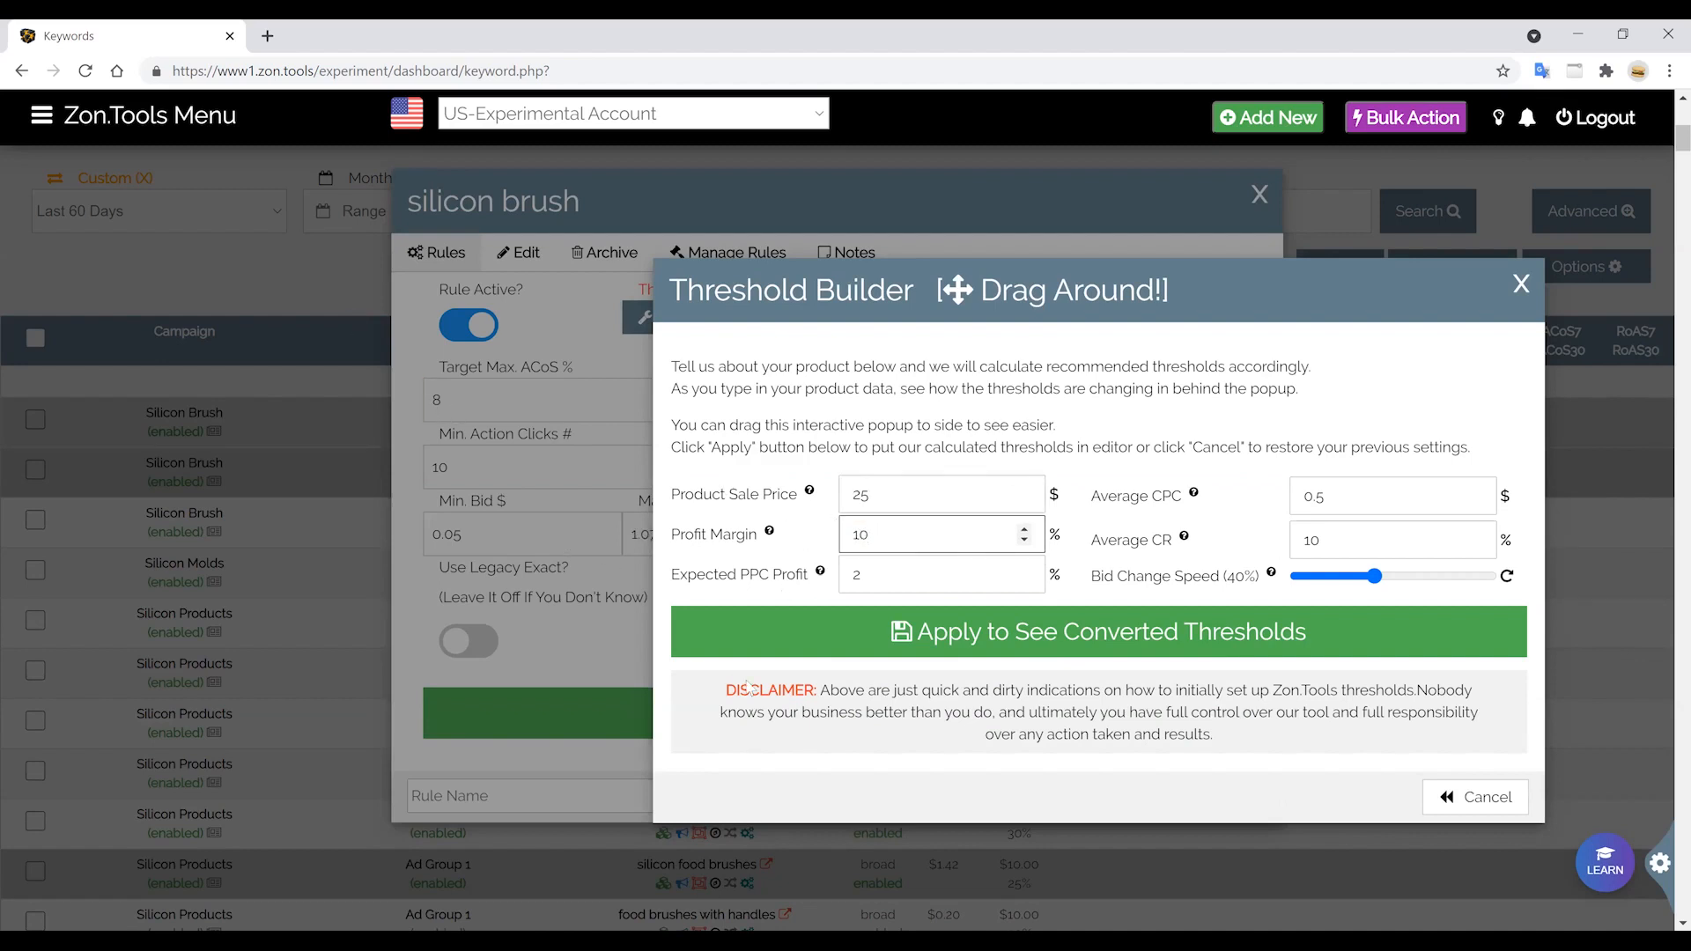
click(819, 650)
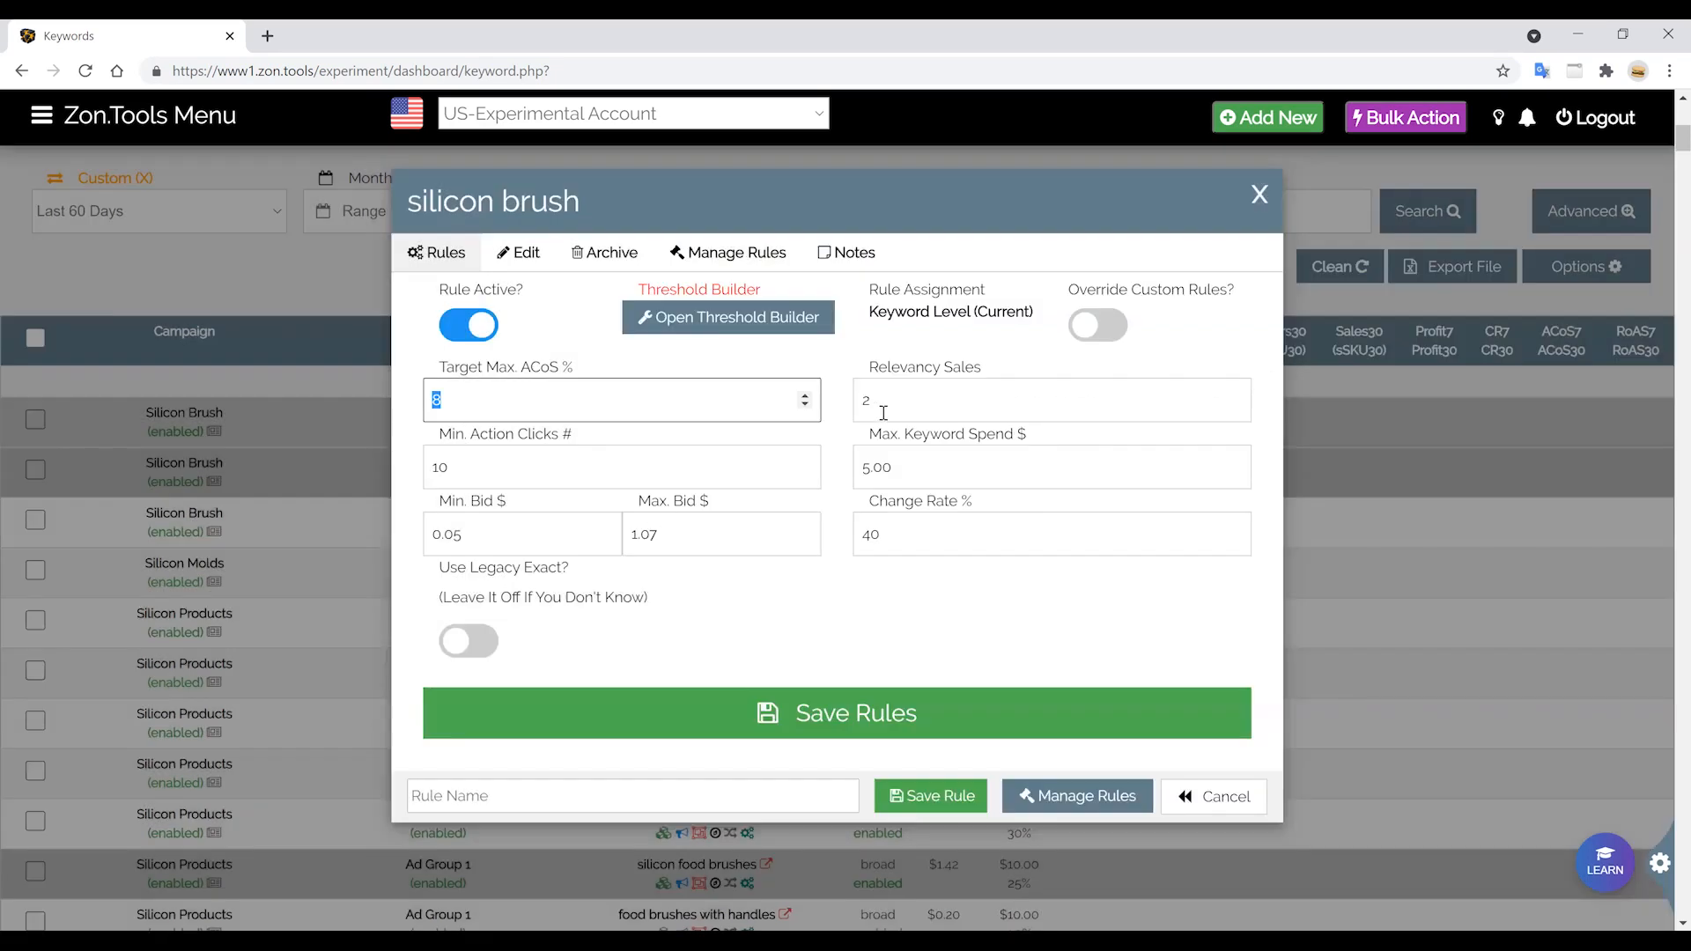
Check the Target Max. ACoS and Min. Action Clicks, reopen the Threshold Builder and close it without applying changes.
click(505, 411)
click(522, 480)
click(712, 322)
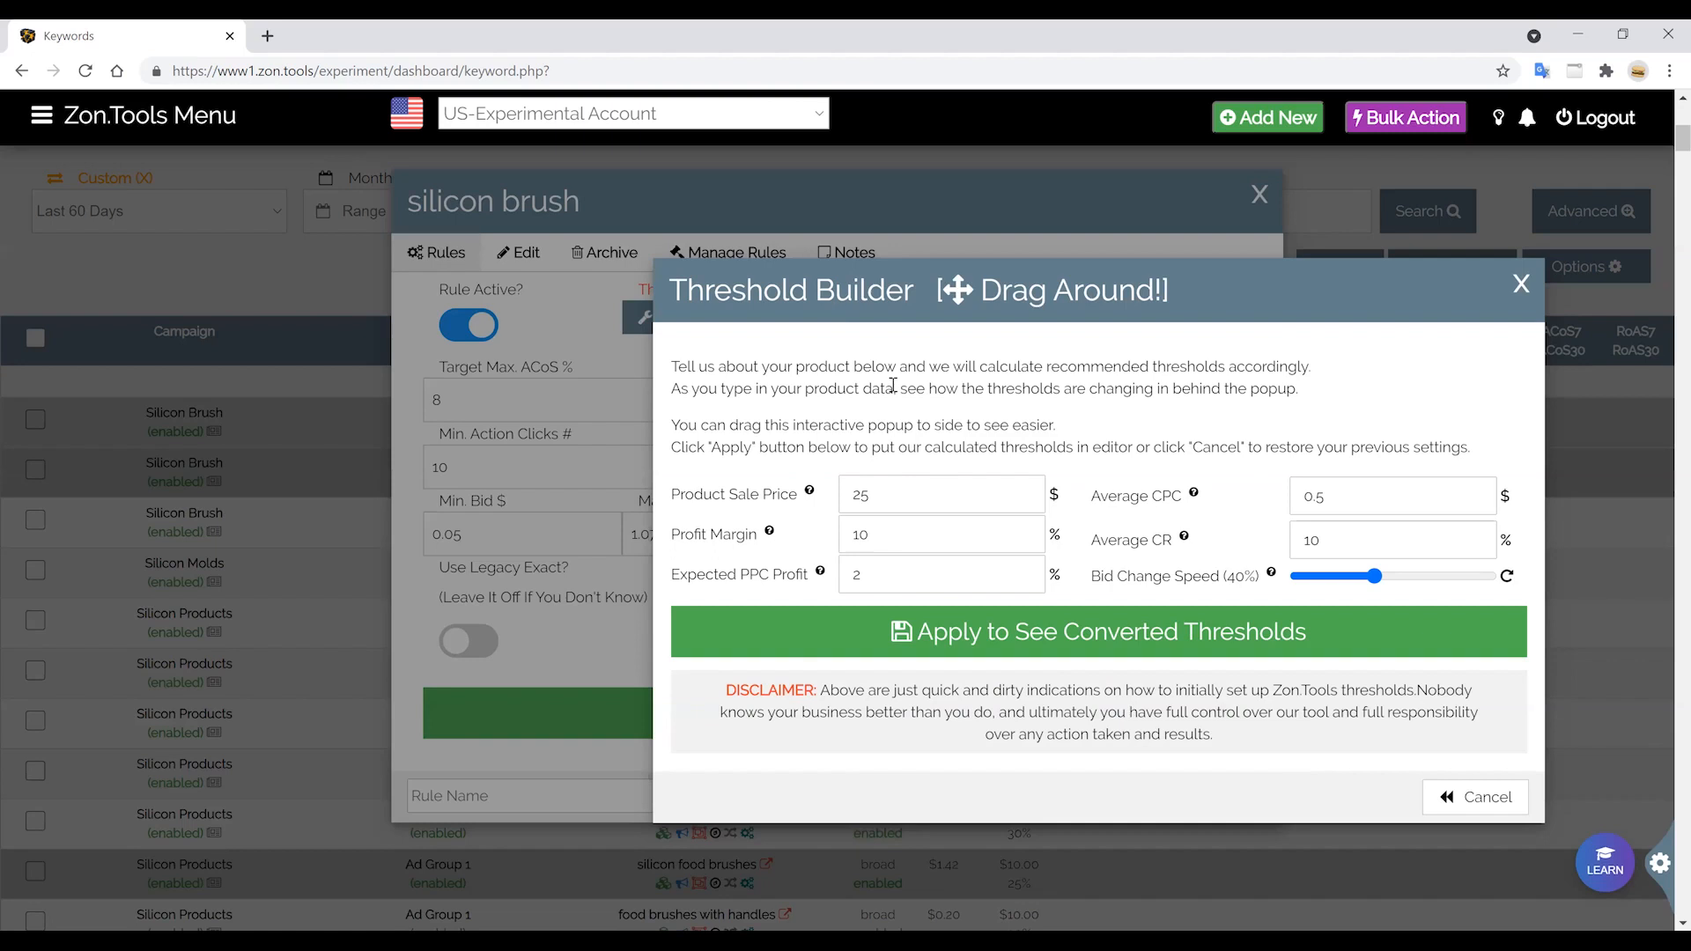
mouse_move(856, 287)
mouse_down()
mouse_move(941, 272)
mouse_move(860, 269)
mouse_up()
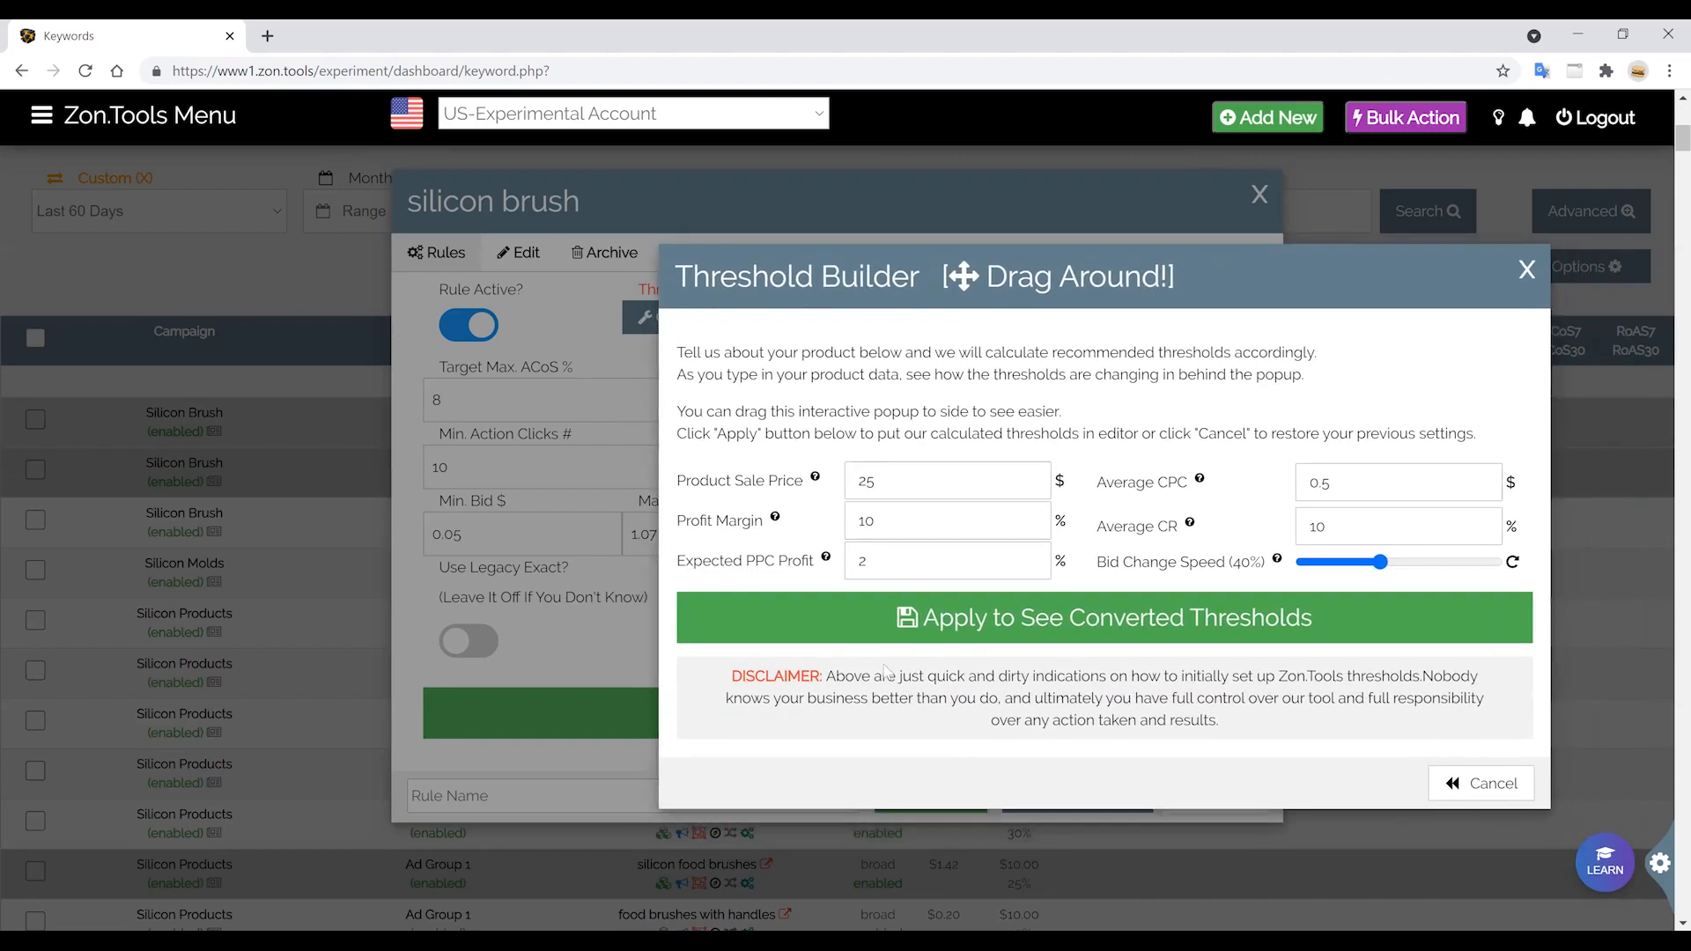
mouse_move(1408, 273)
mouse_down()
mouse_move(1554, 273)
mouse_move(1419, 268)
mouse_up()
click(1536, 268)
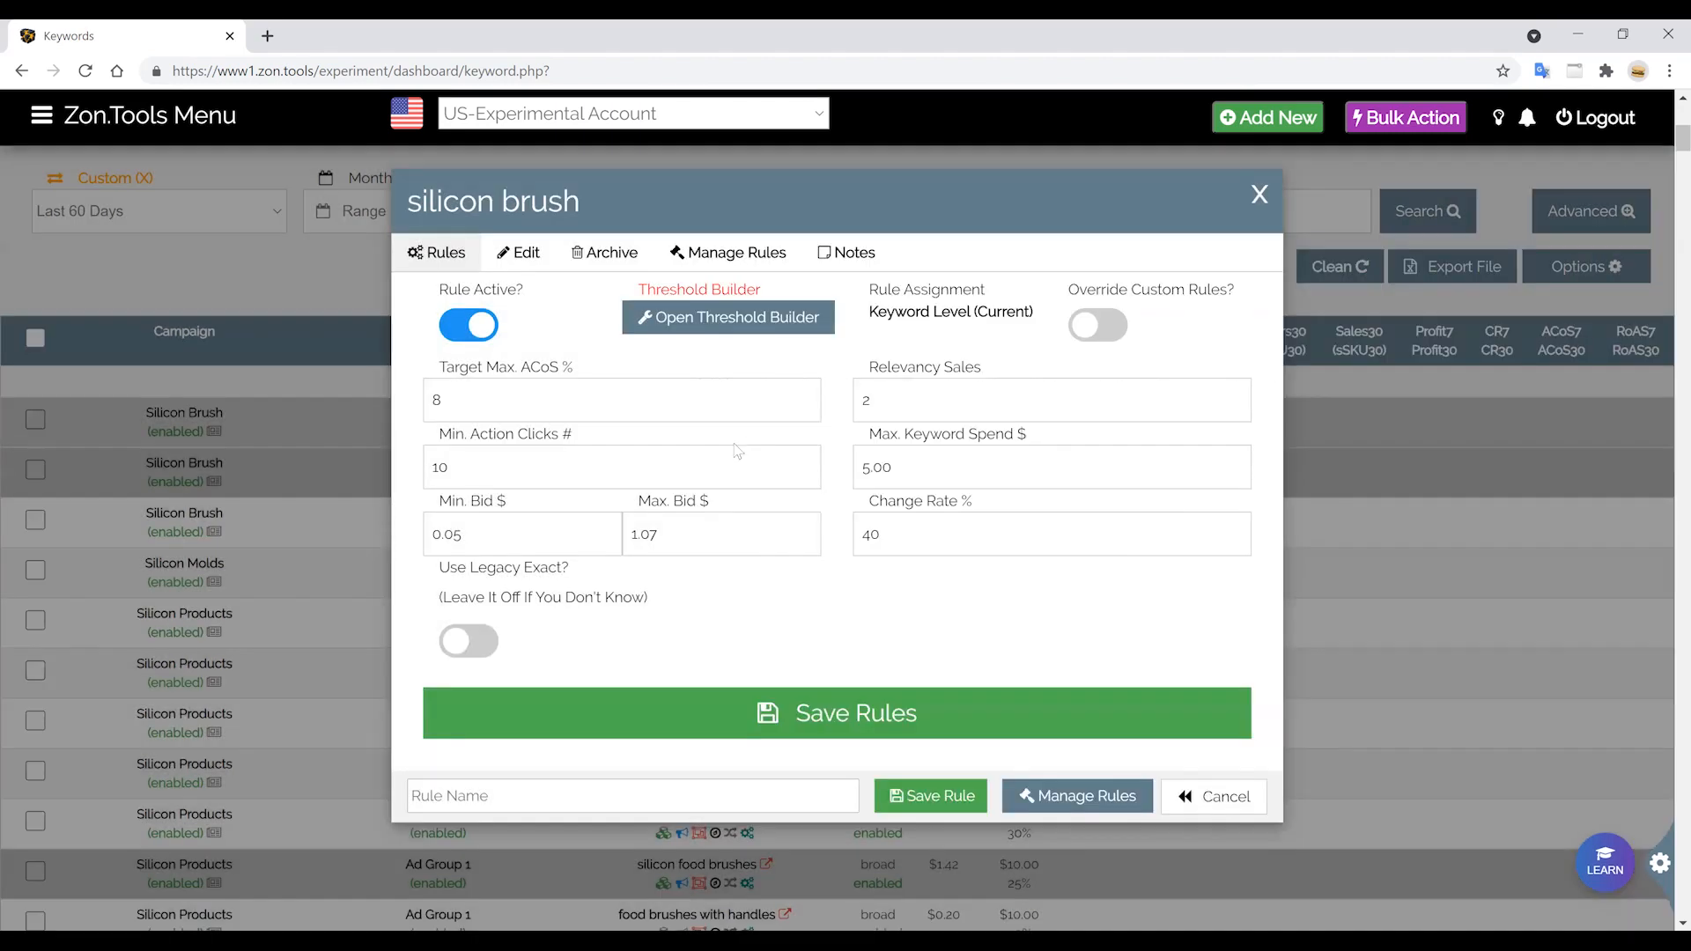
Review the calculated Relevancy Sales, Min. Action Clicks, Change Rate and Target Max. ACoS in the keyword's rules.
click(888, 396)
click(487, 465)
key(Tab)
key(Tab)
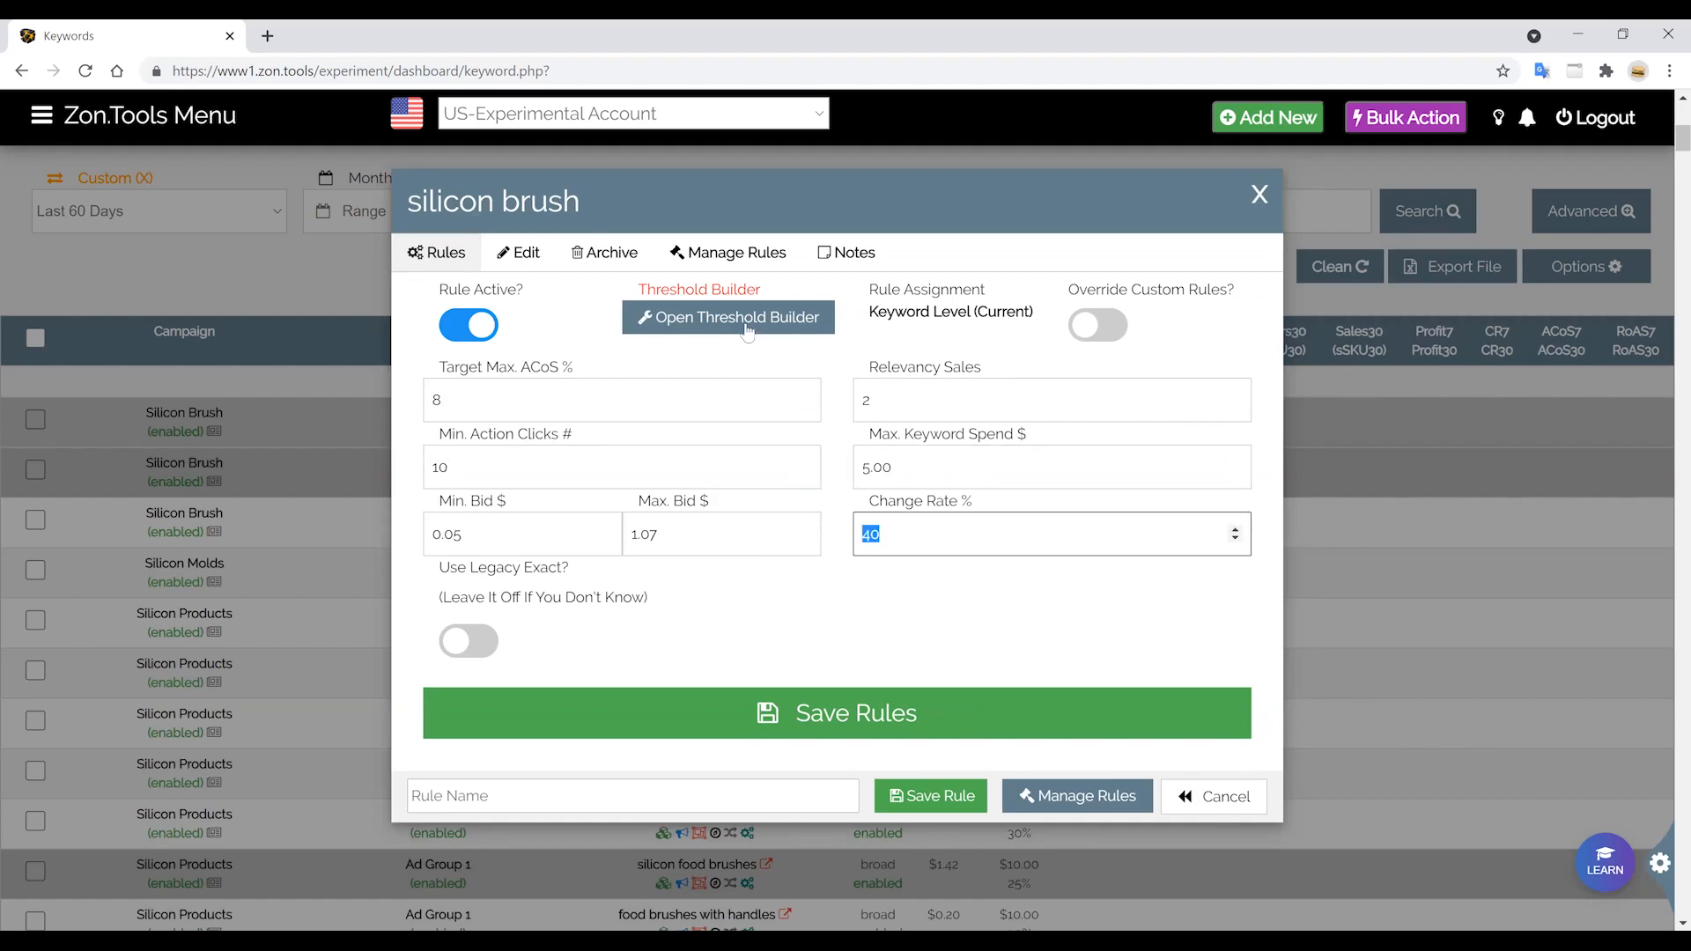
click(510, 389)
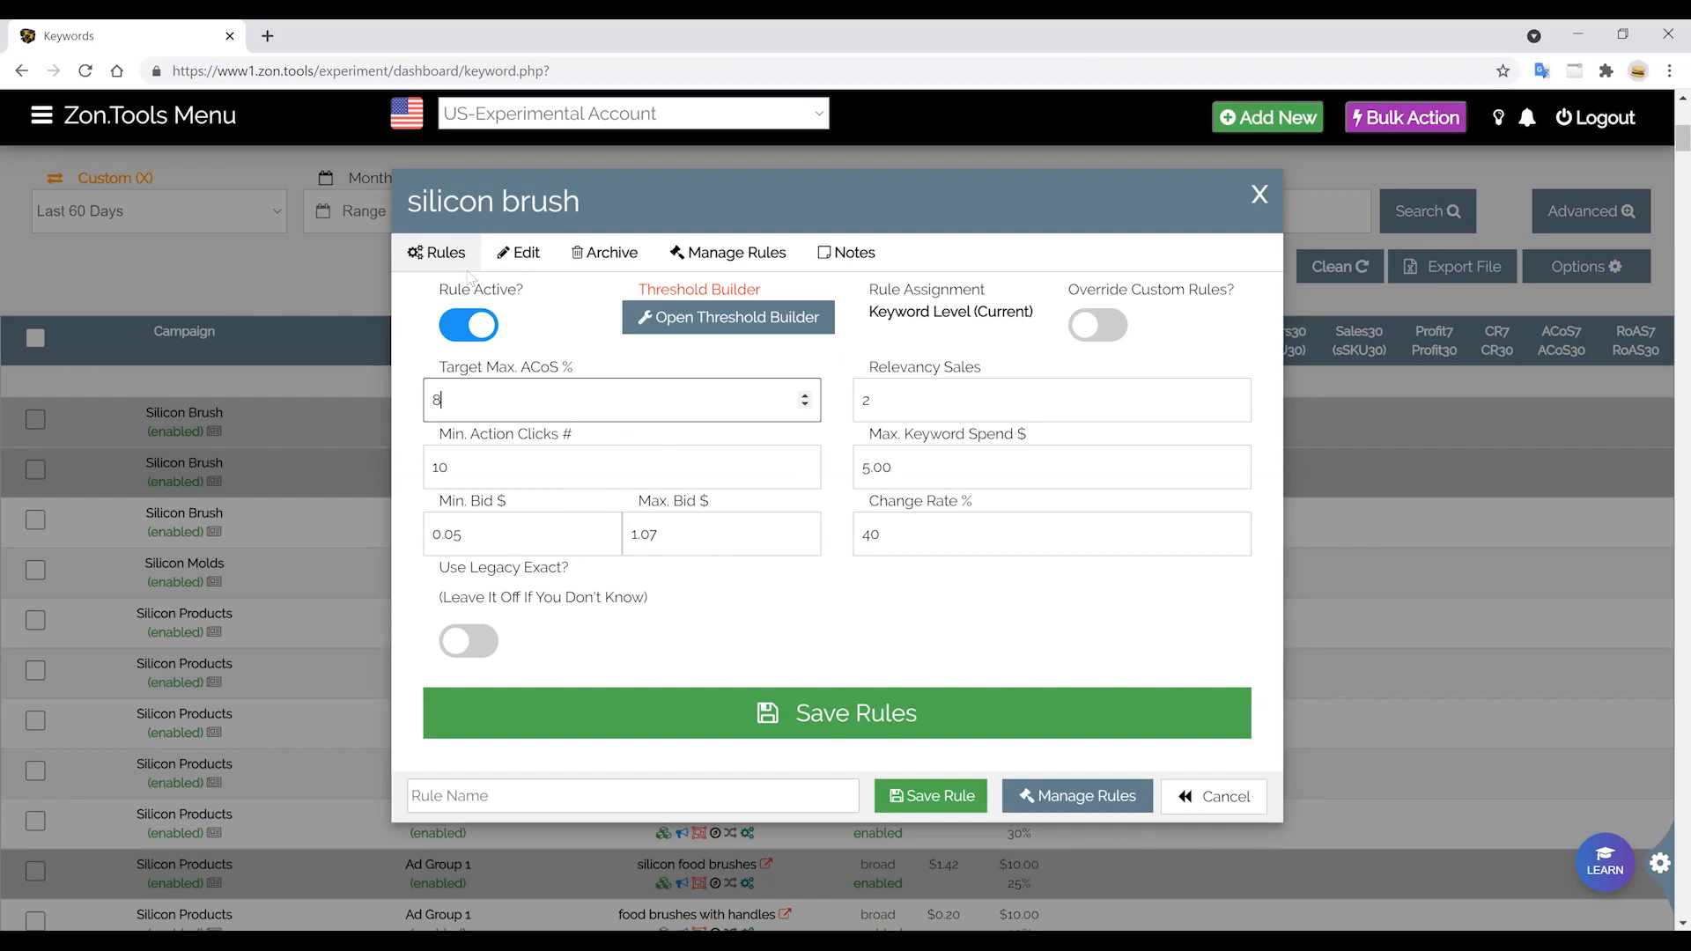
Review the keyword's bid, state status and match type settings, plus its Archive and Manage Rules options.
click(525, 262)
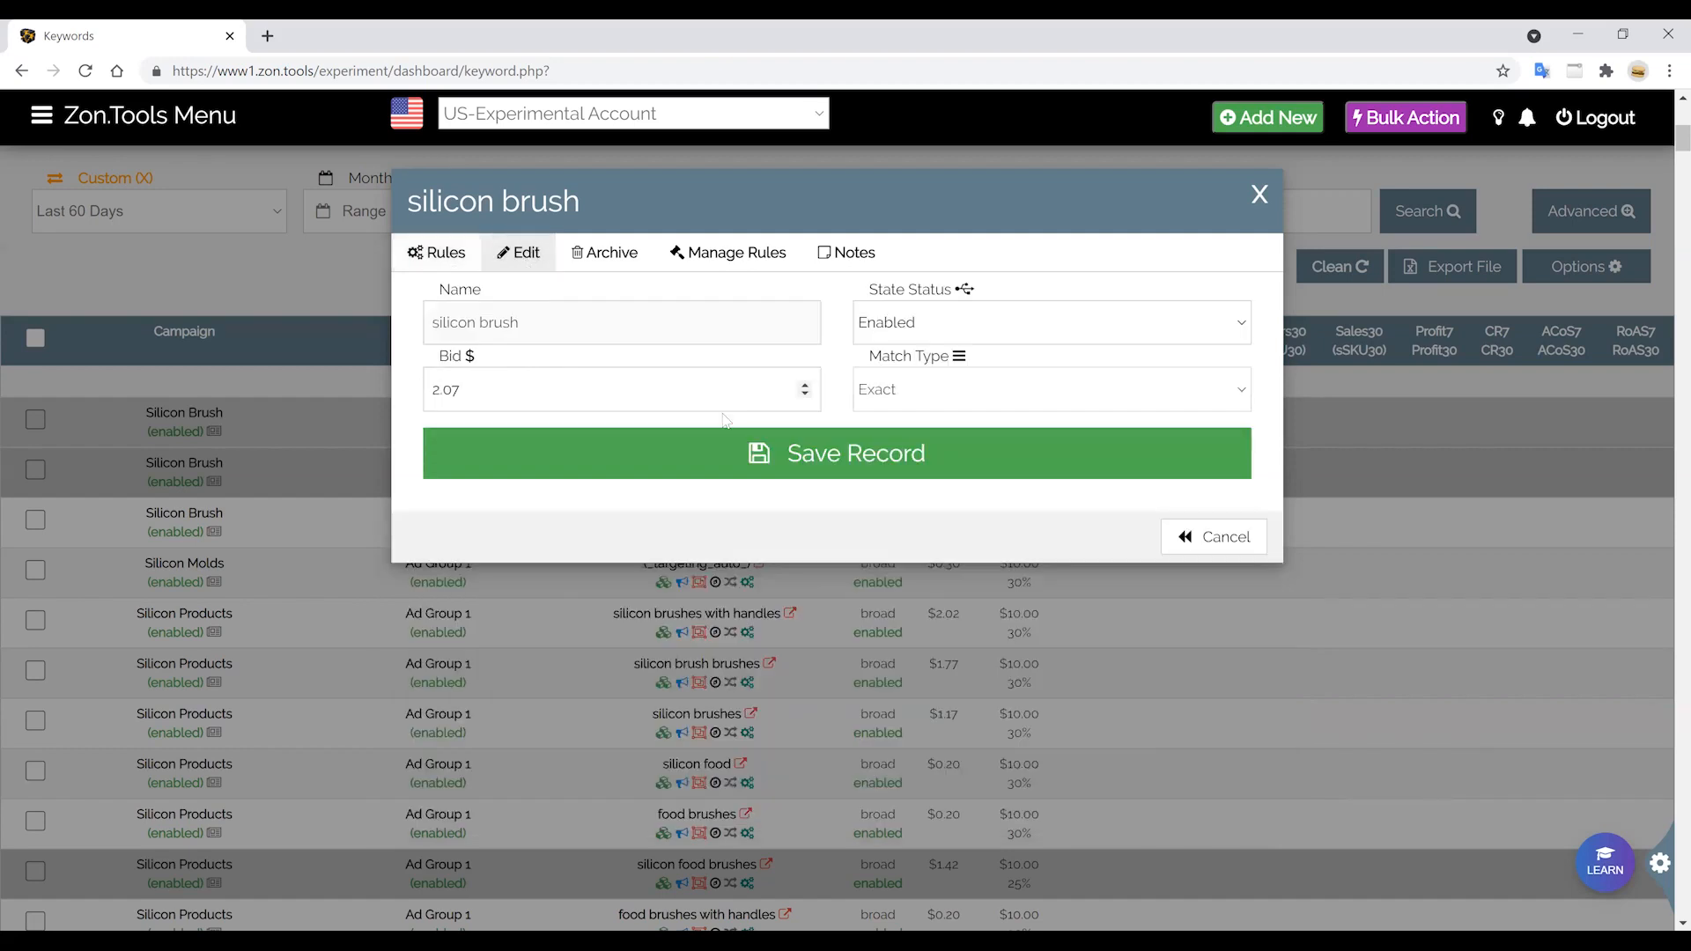
drag(466, 397, 424, 398)
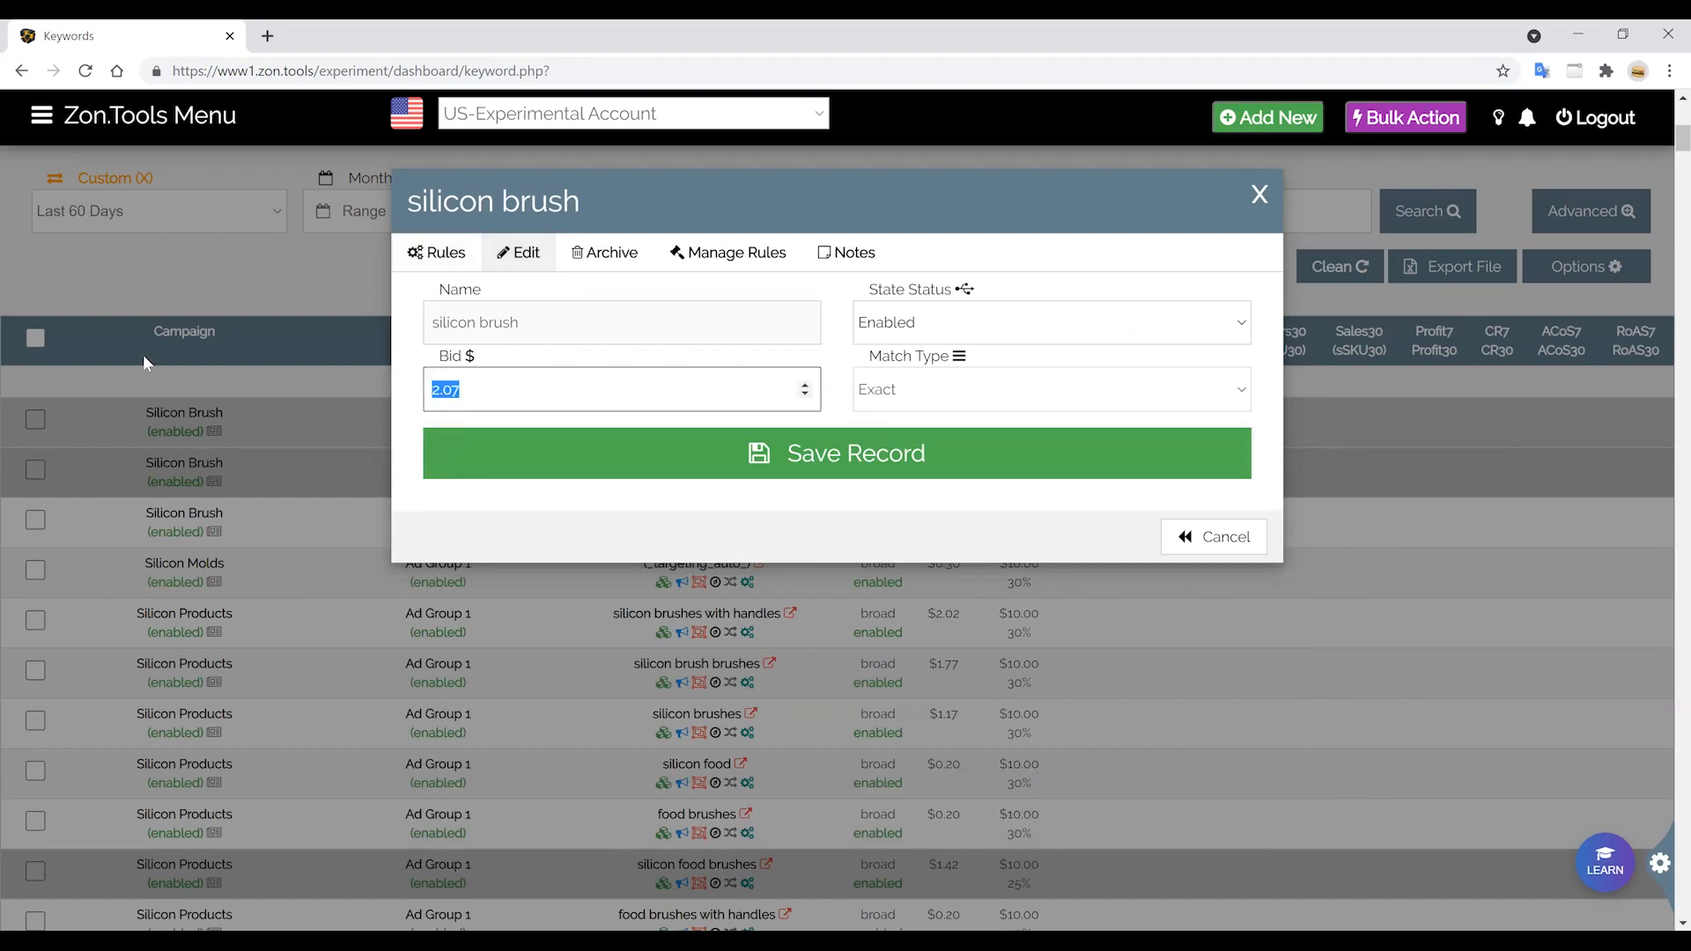
drag(466, 397, 398, 398)
click(870, 347)
click(957, 382)
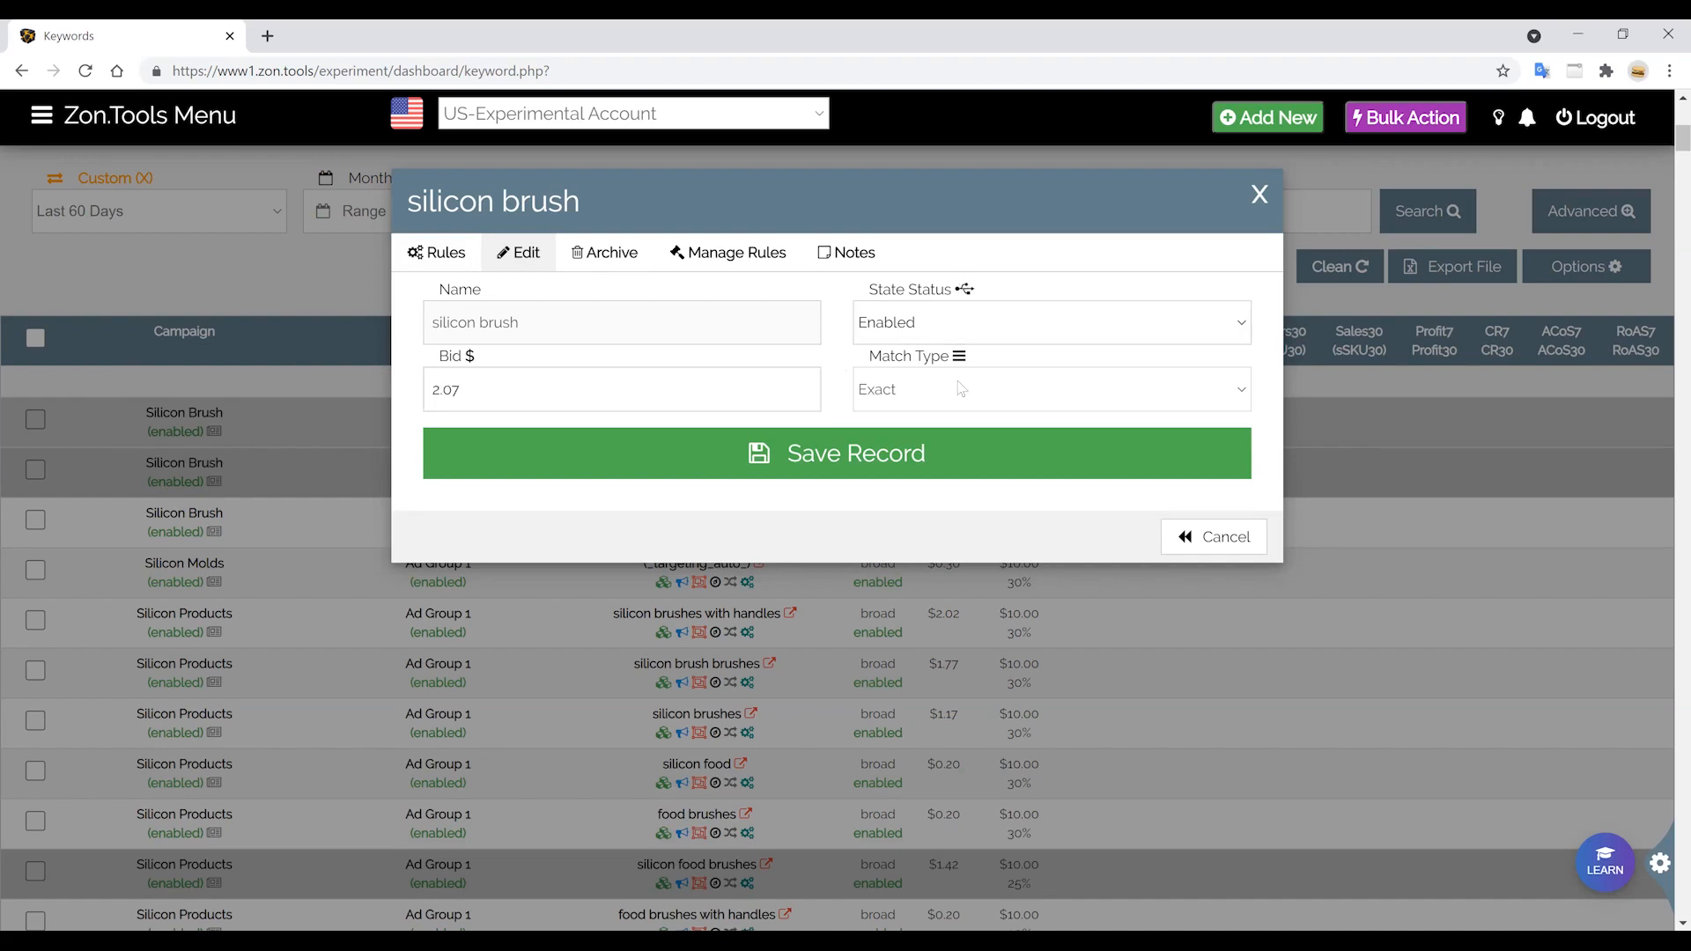
click(604, 257)
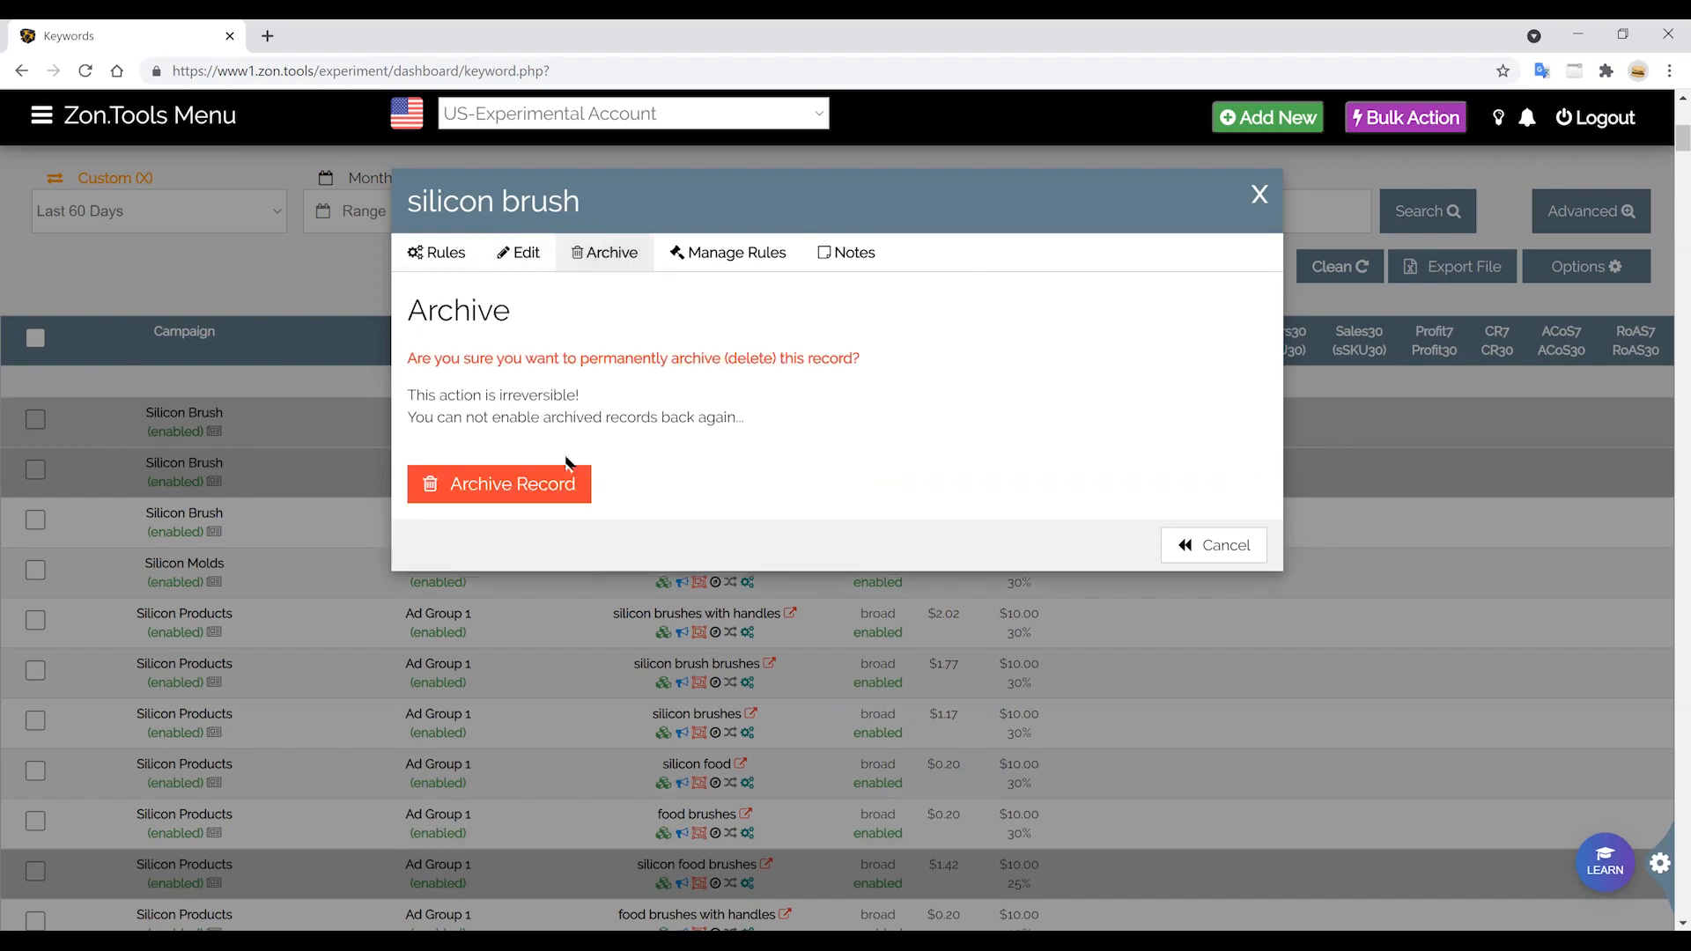
click(705, 262)
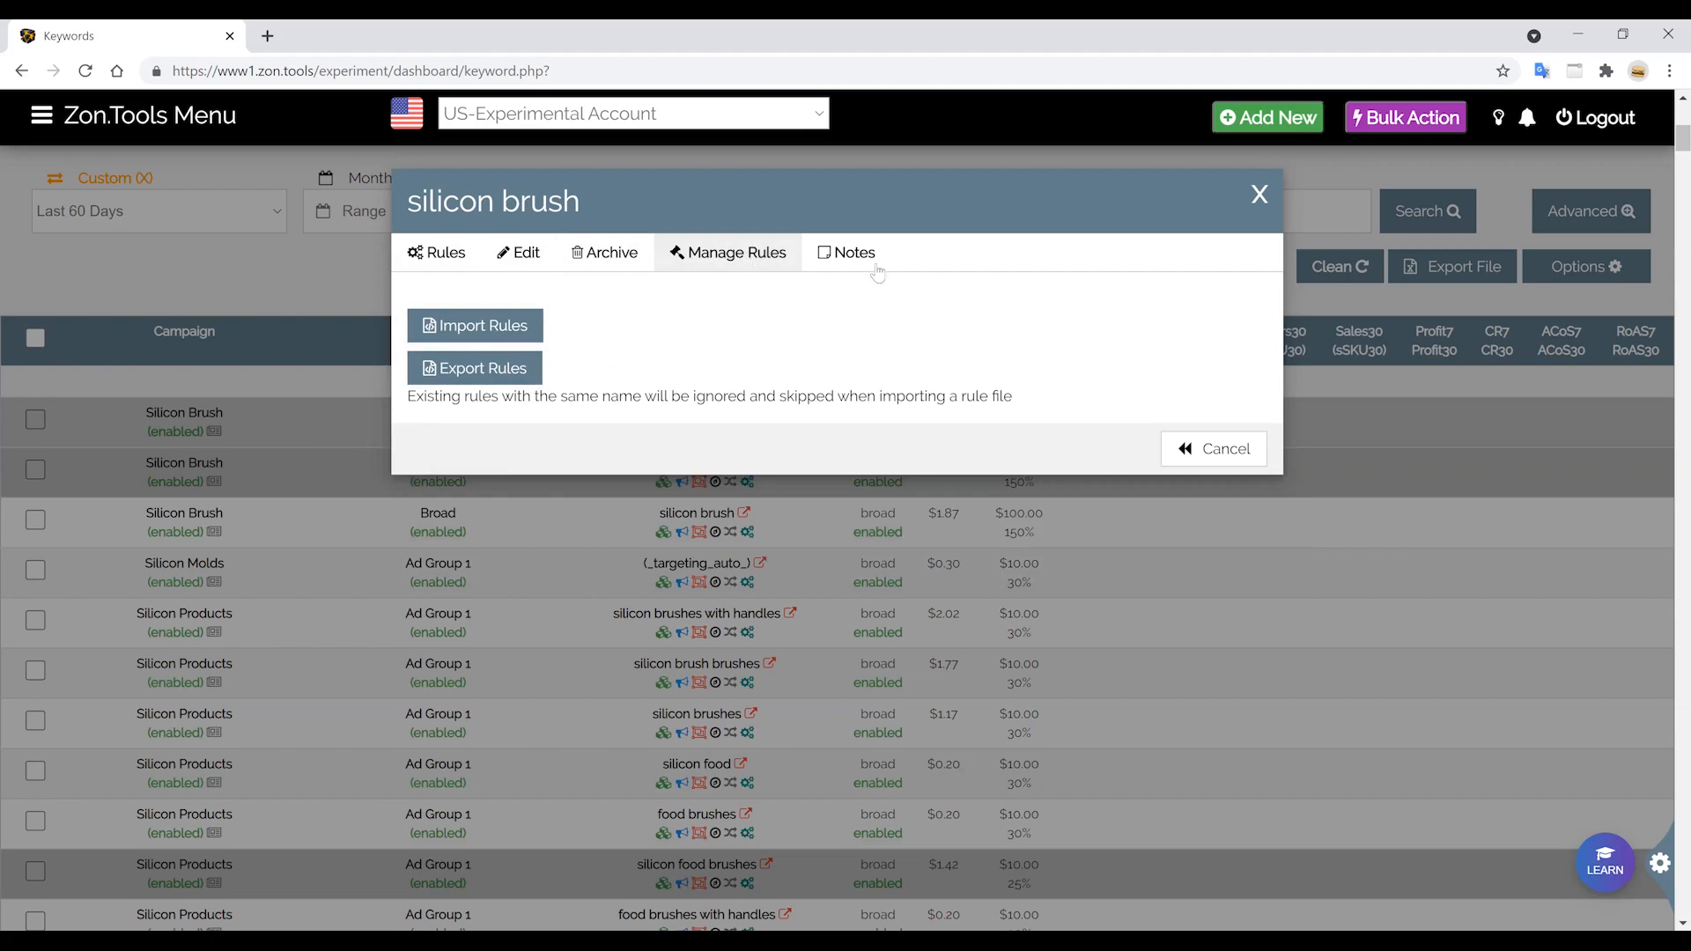
Review the keyword's note title, text, tags and search fields, and close the silicon brush dialog.
click(850, 260)
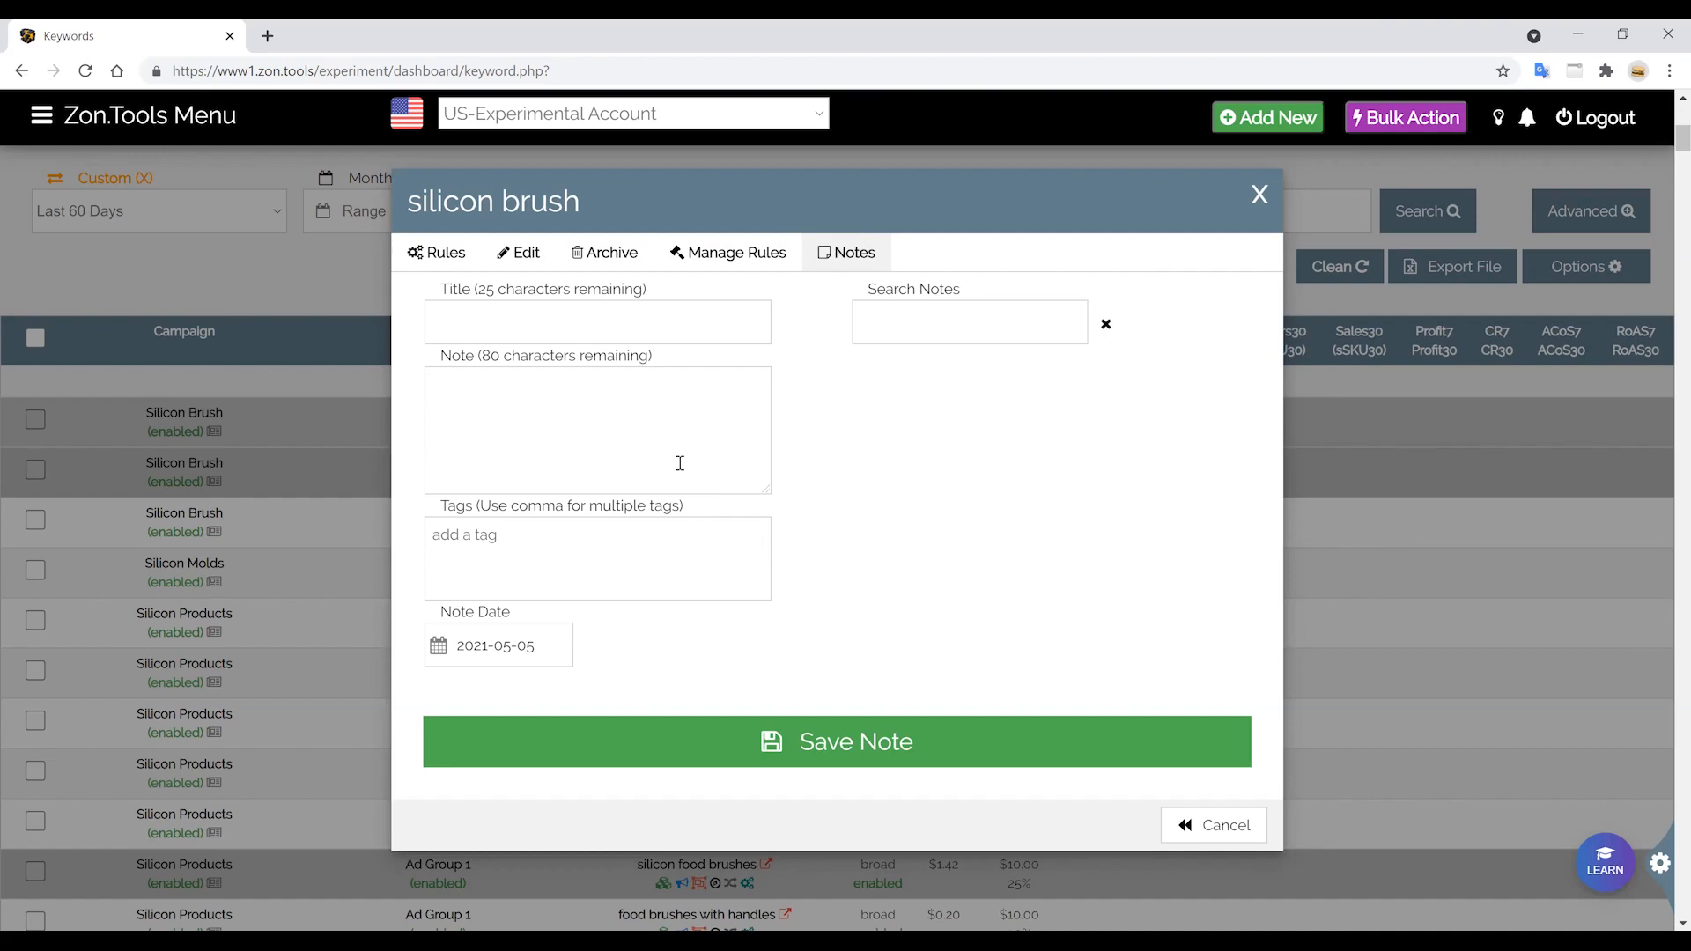
click(476, 331)
click(515, 439)
click(511, 572)
click(922, 329)
click(880, 543)
scroll(295, 324, up, 7)
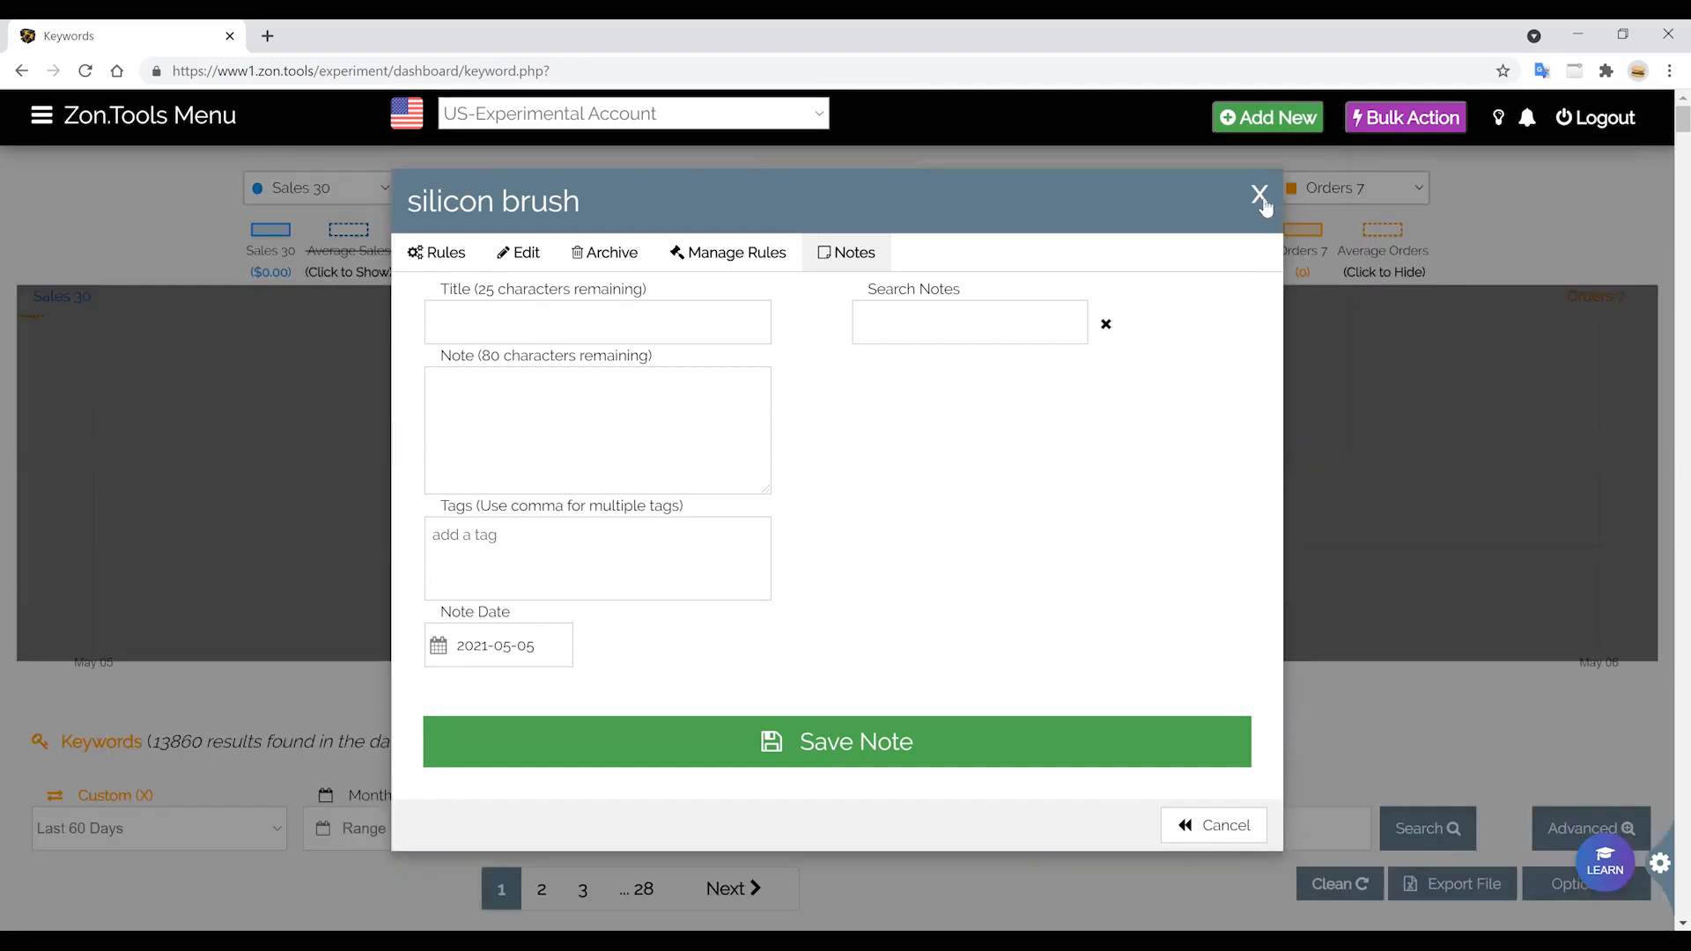
click(1259, 195)
Switch the campaign chart's first metric through Impressions, Spend (Cost) and Sales 7 to ACoS 7, and set the second metric to CTR.
scroll(605, 564, down, 3)
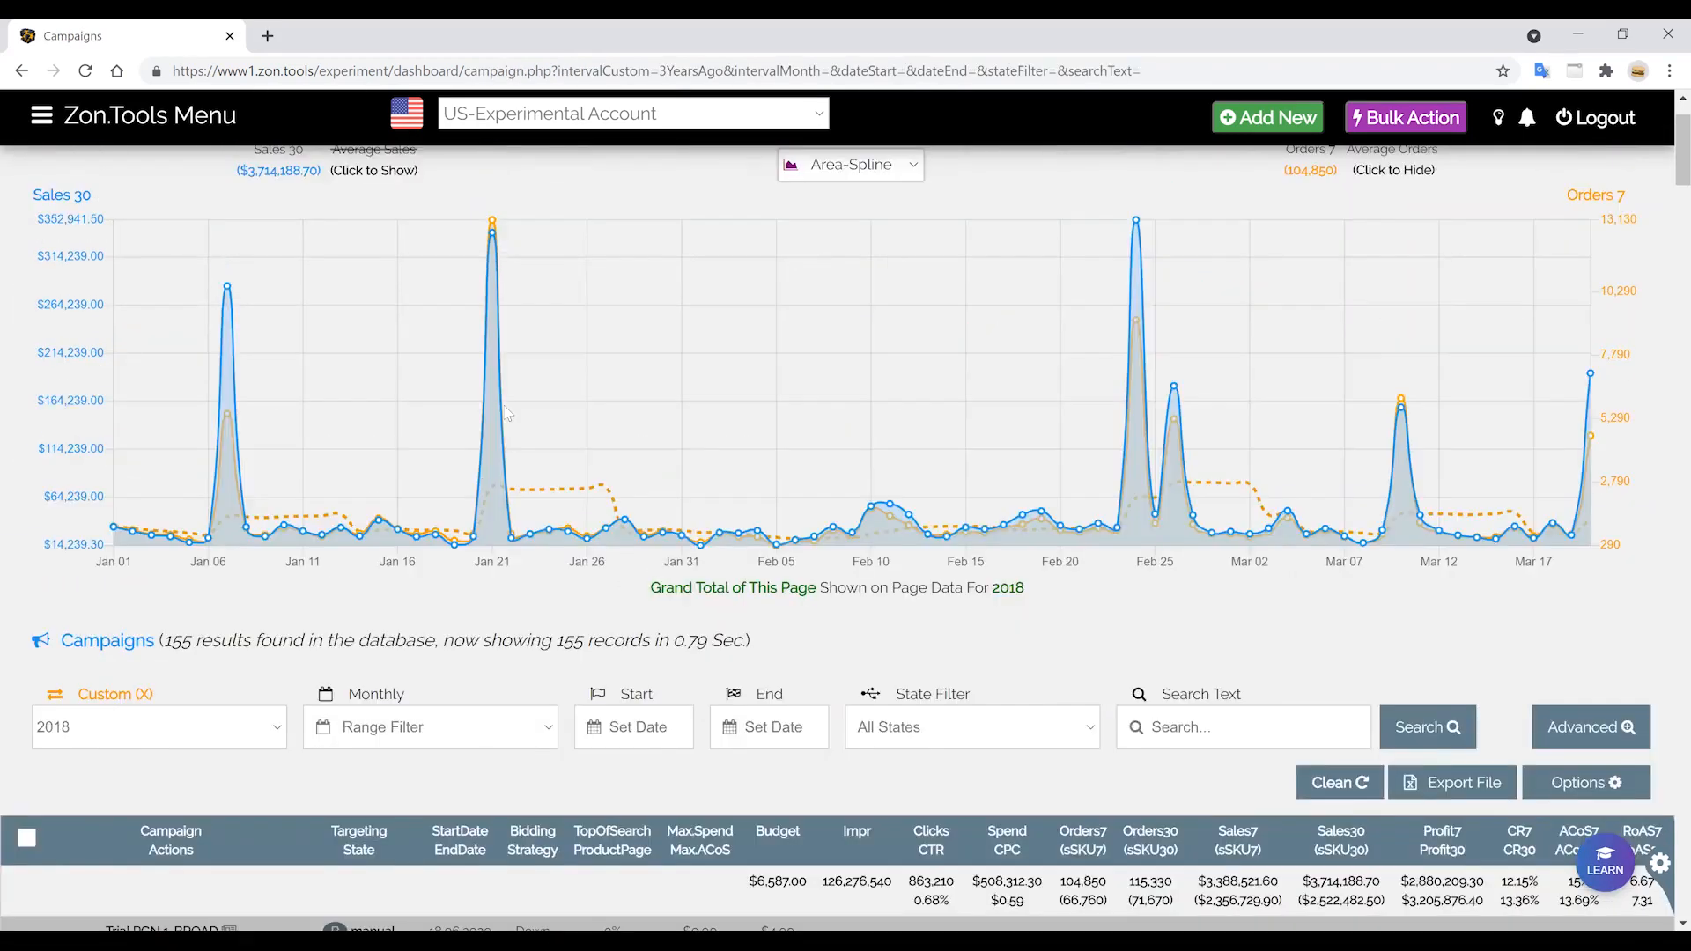
scroll(507, 413, up, 1)
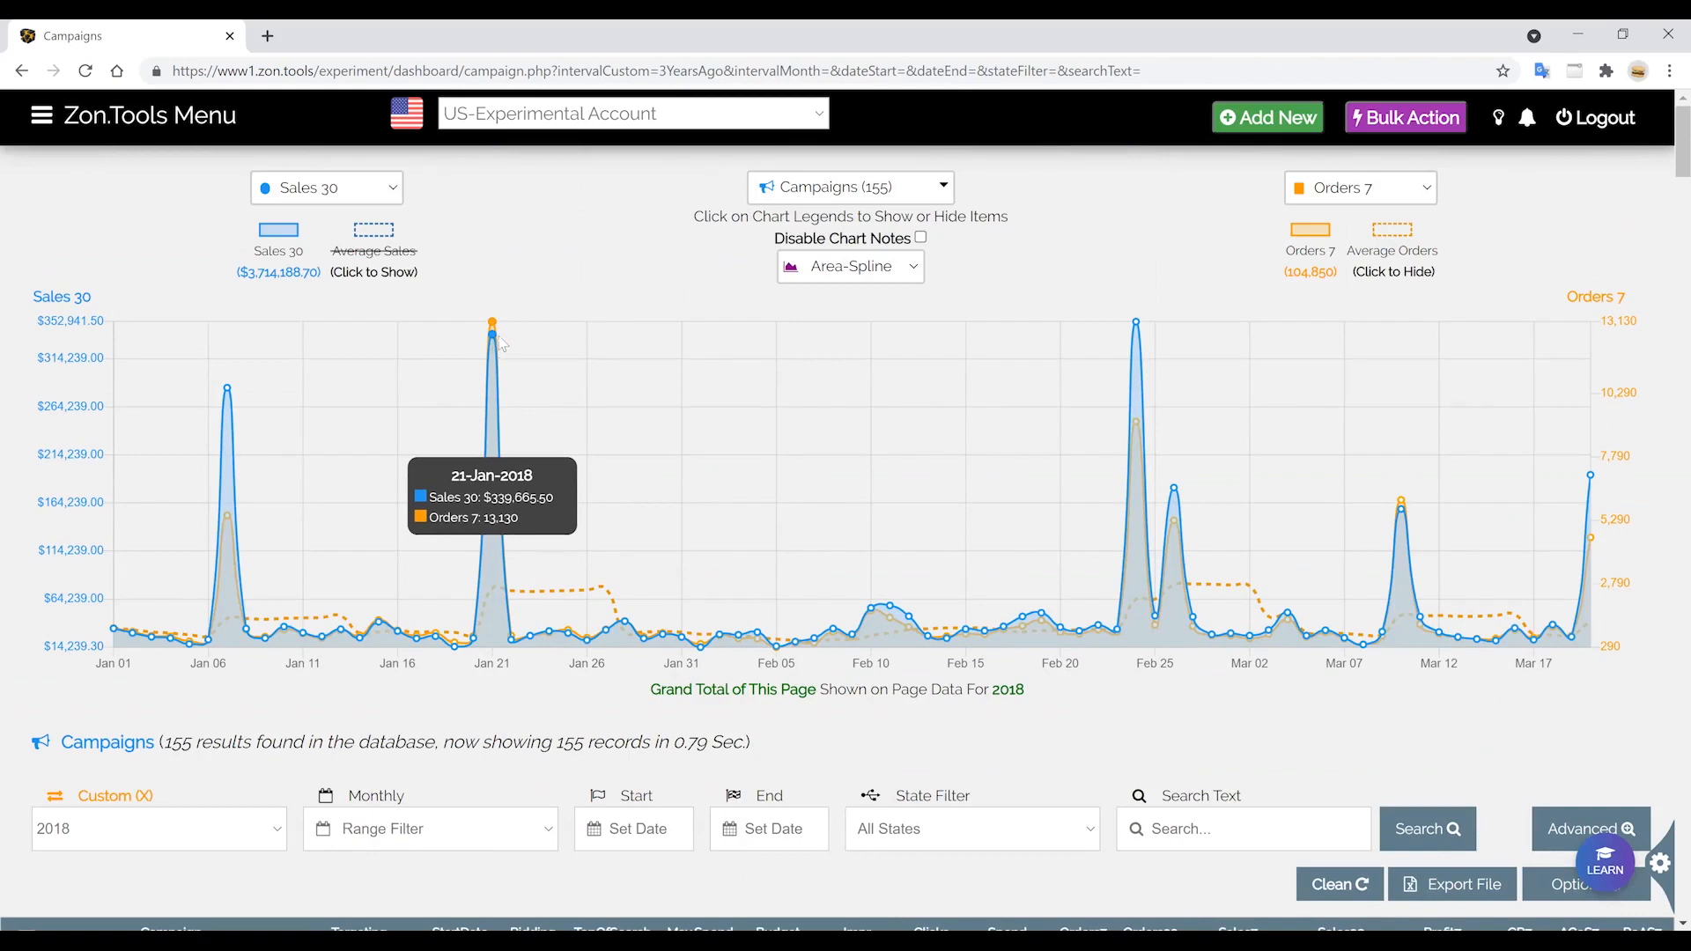
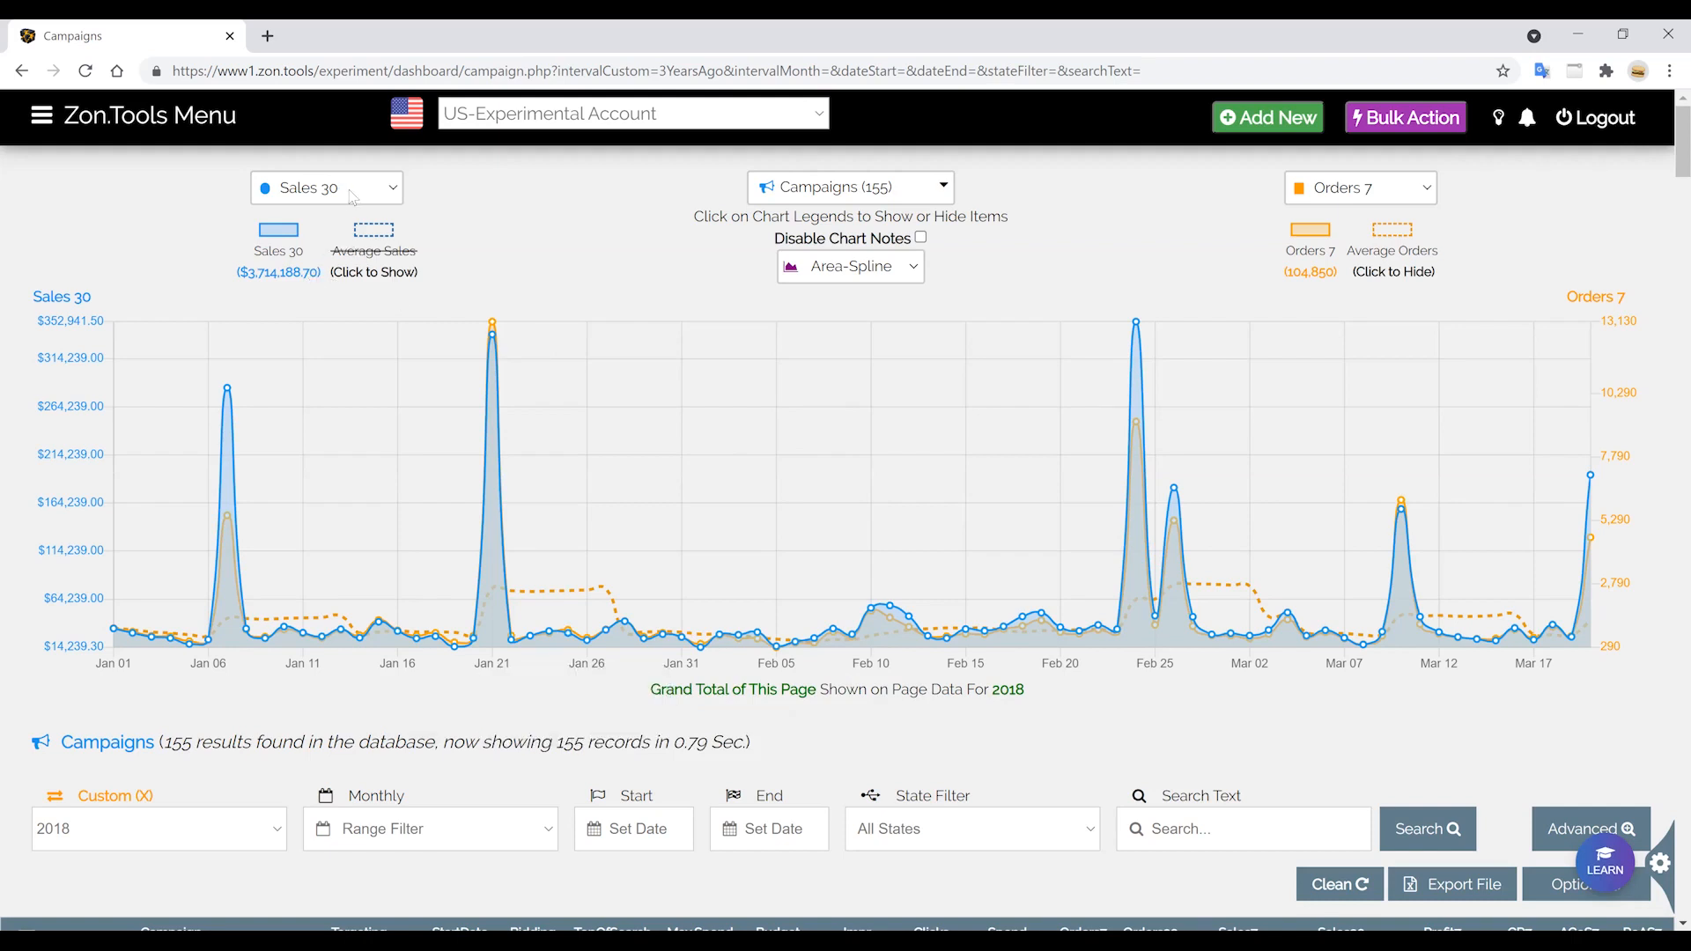
scroll(521, 320, down, 1)
scroll(440, 282, up, 1)
click(324, 189)
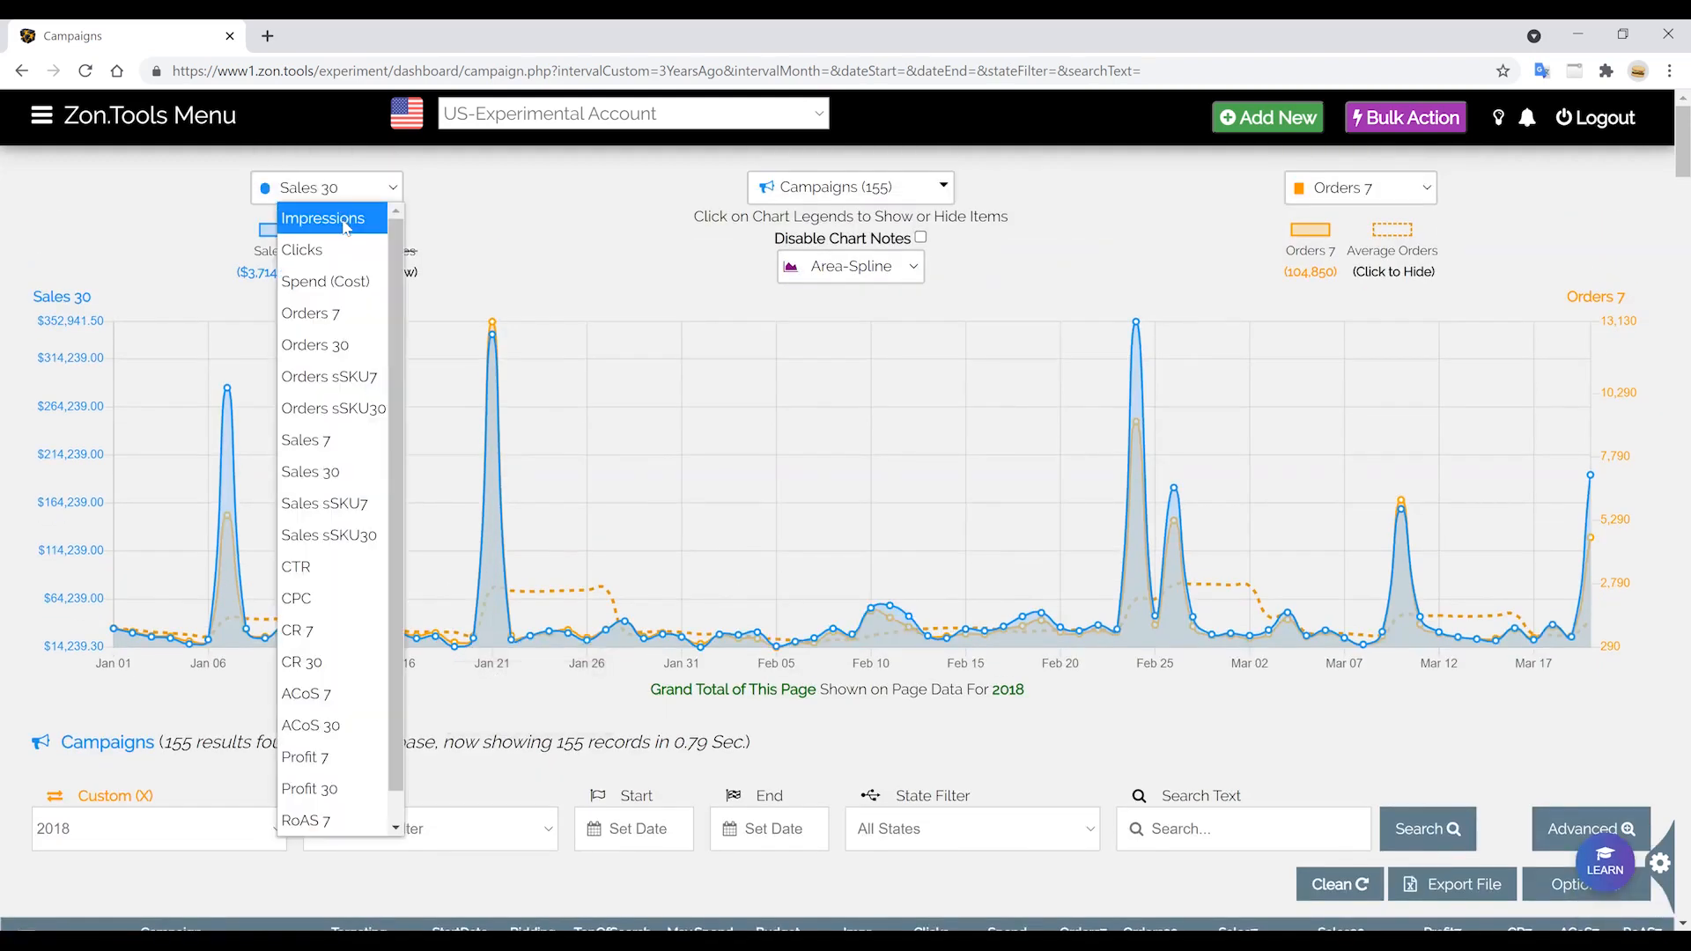
click(345, 226)
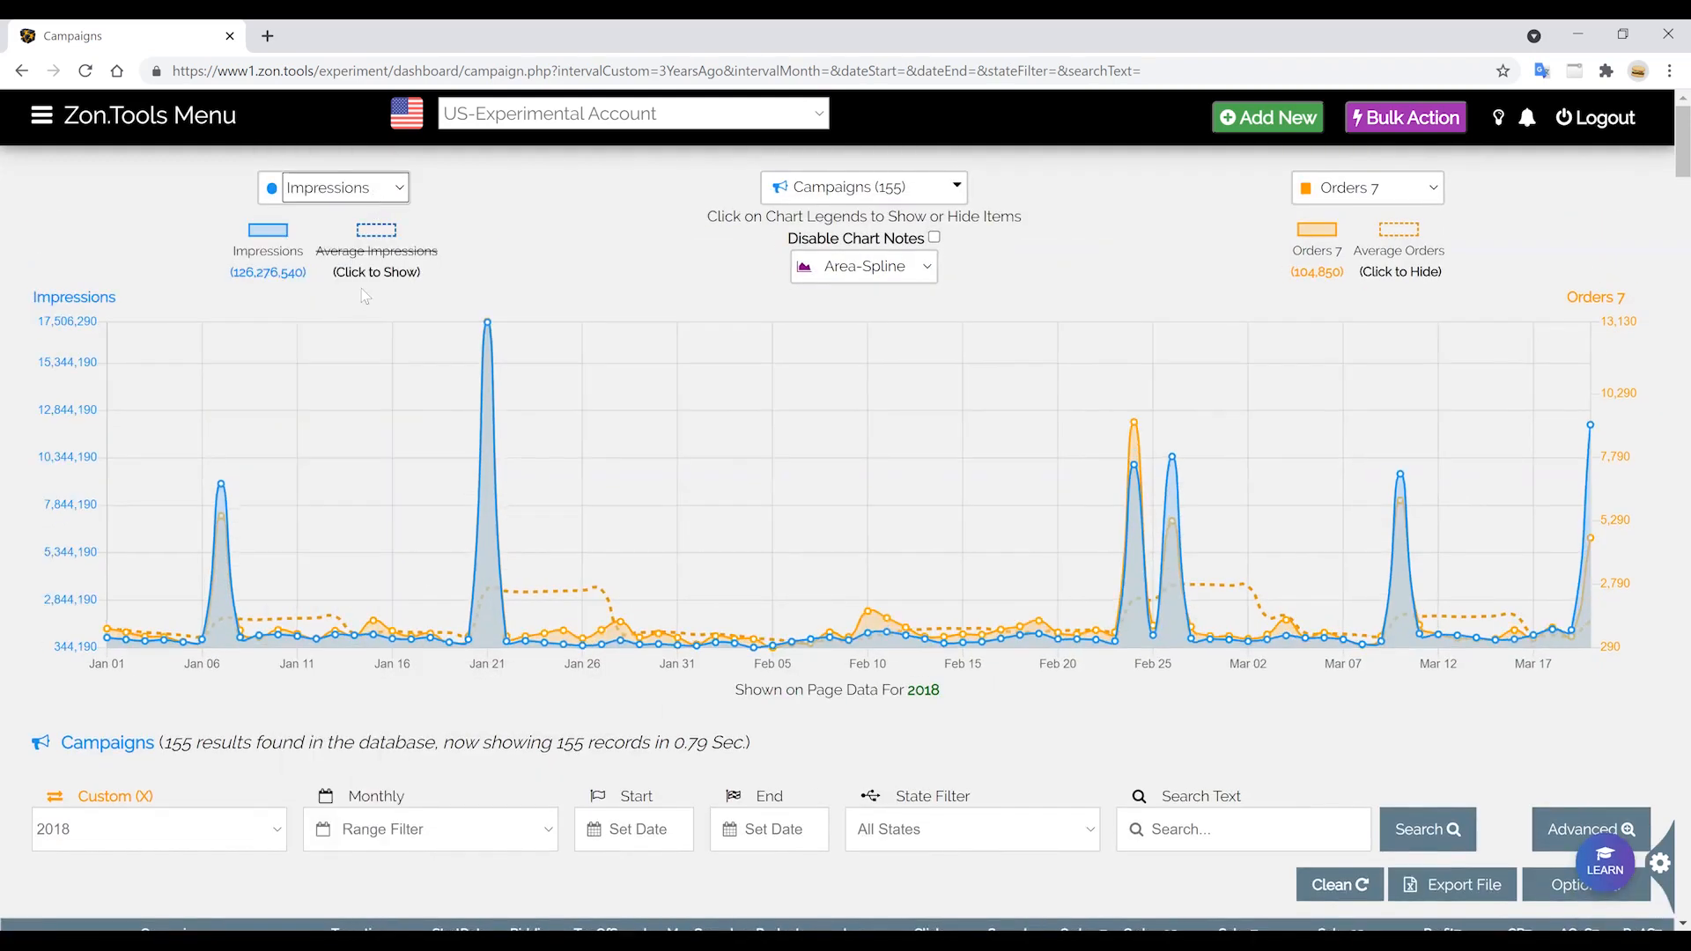
click(363, 190)
click(346, 282)
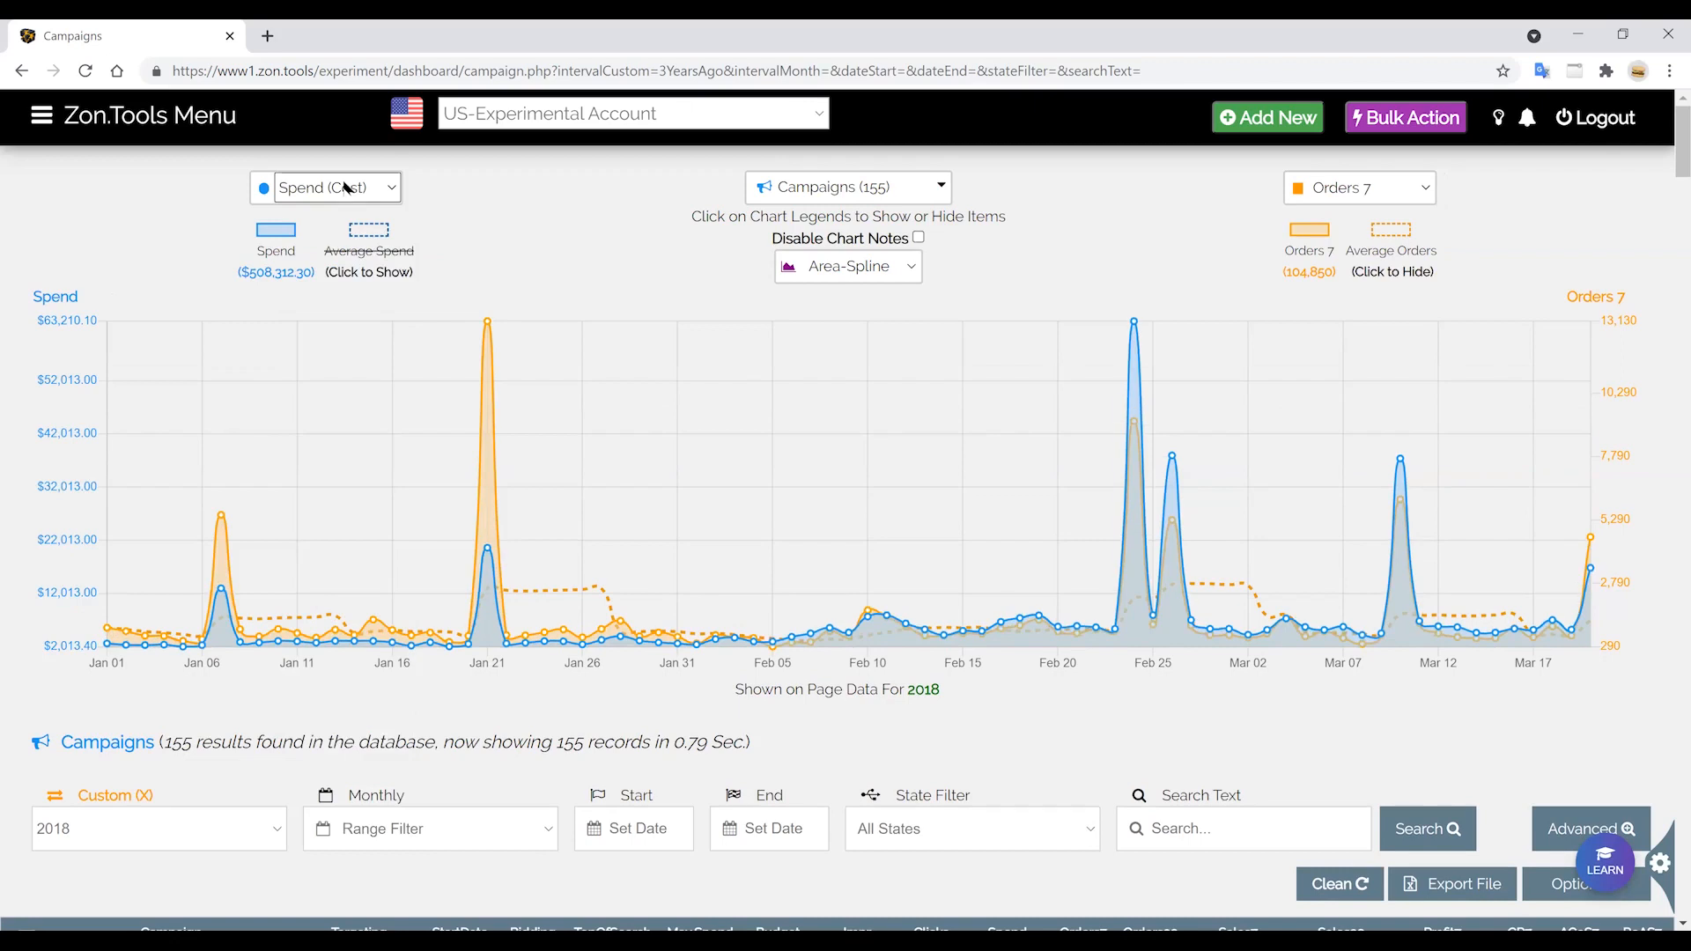
click(333, 440)
click(342, 199)
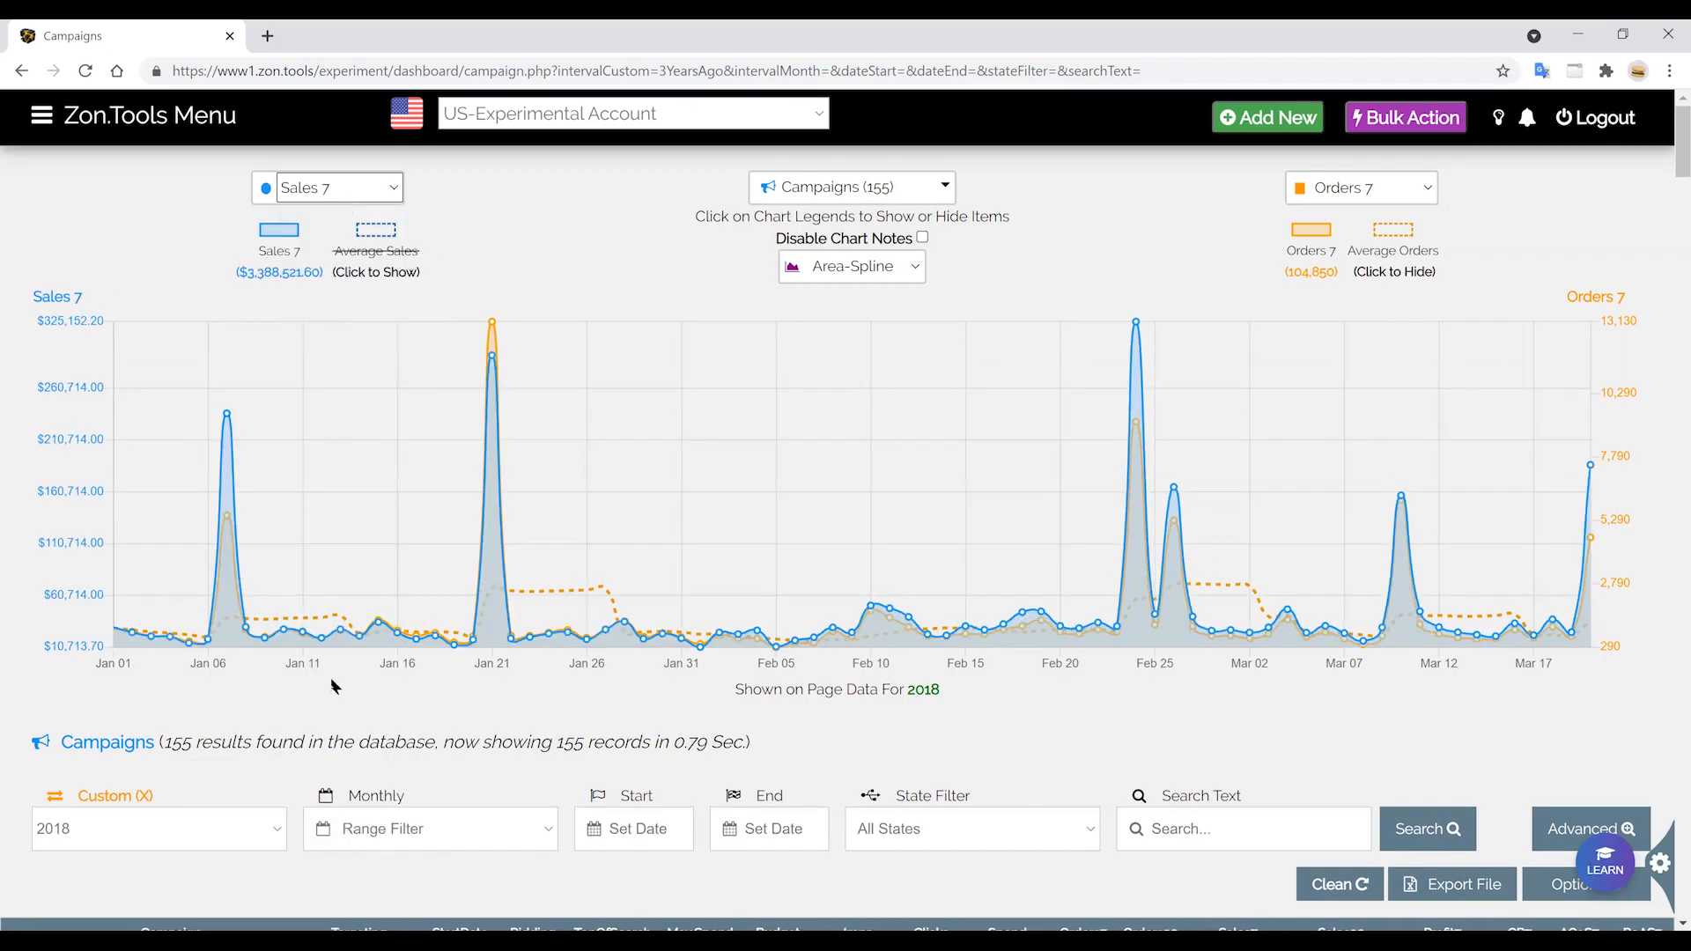
click(333, 693)
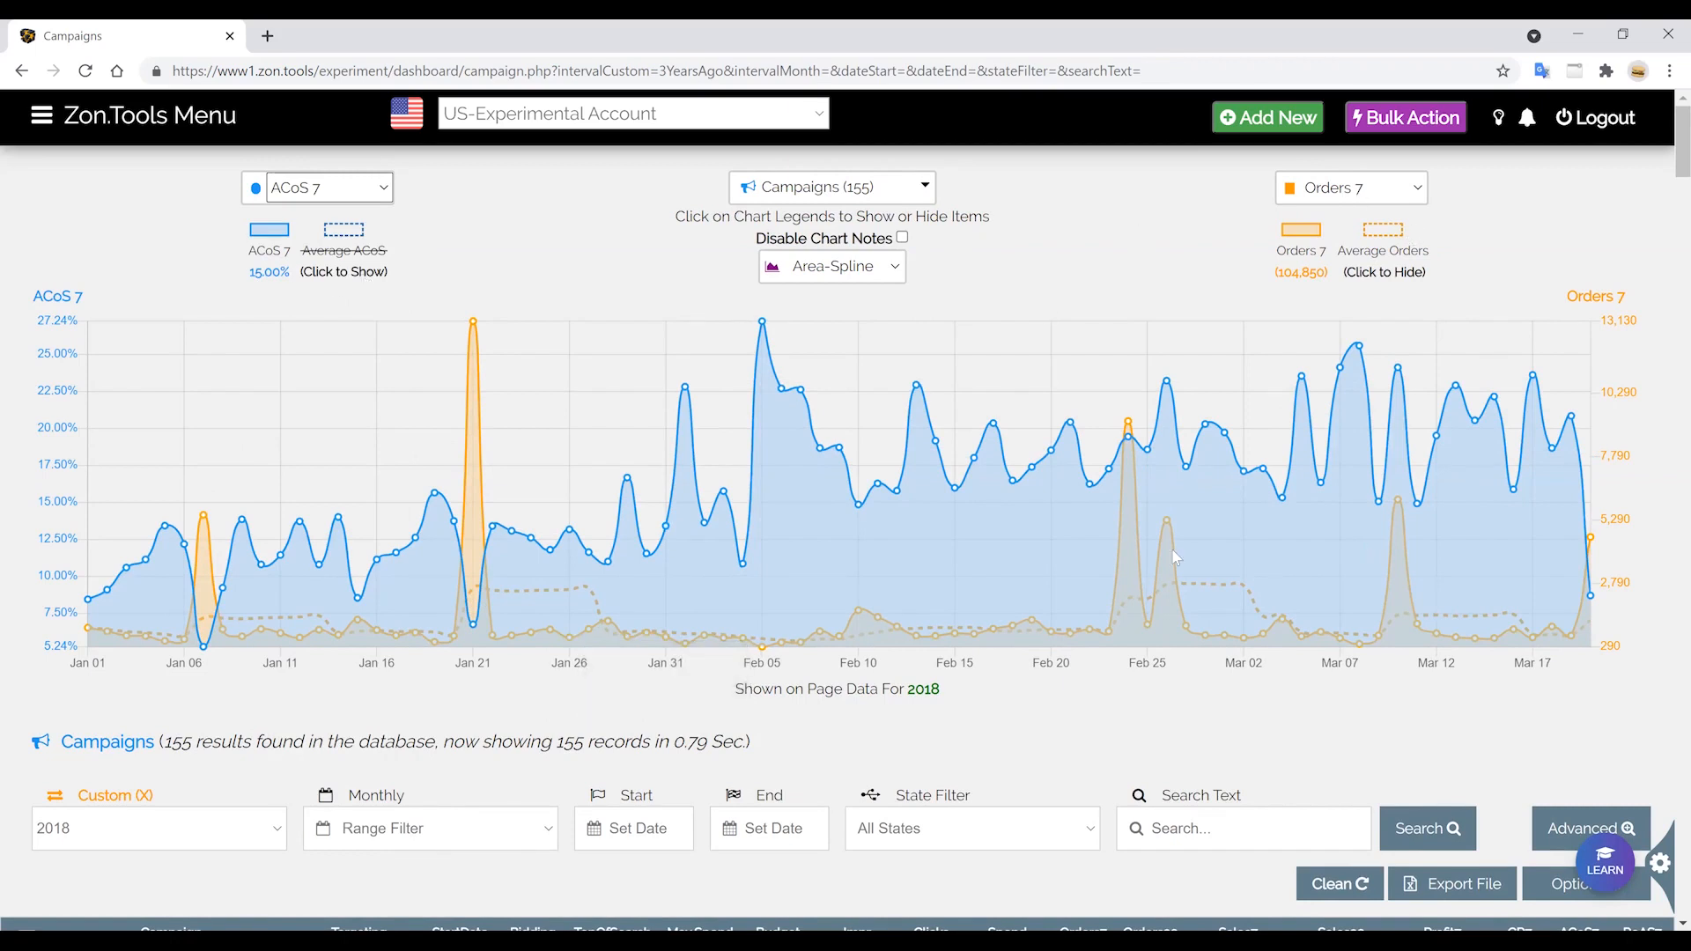
scroll(102, 742, down, 1)
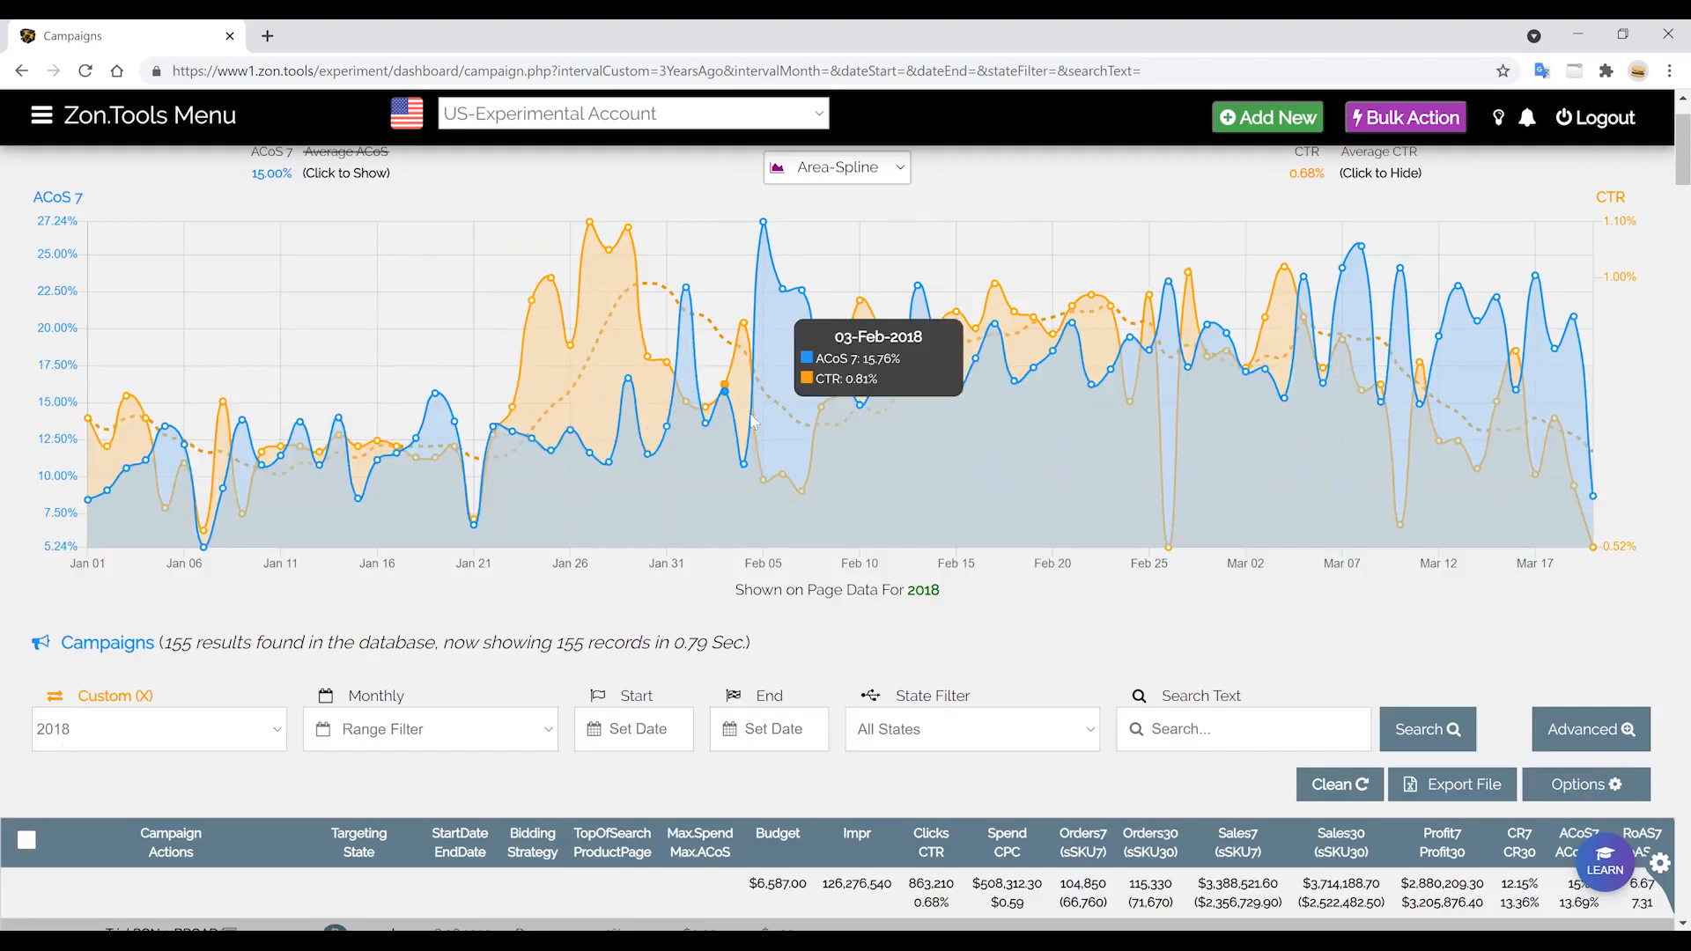
Review the monthly and custom date range options for the campaigns list, from Today through All Times Available, keeping 2018 selected.
scroll(388, 630, down, 2)
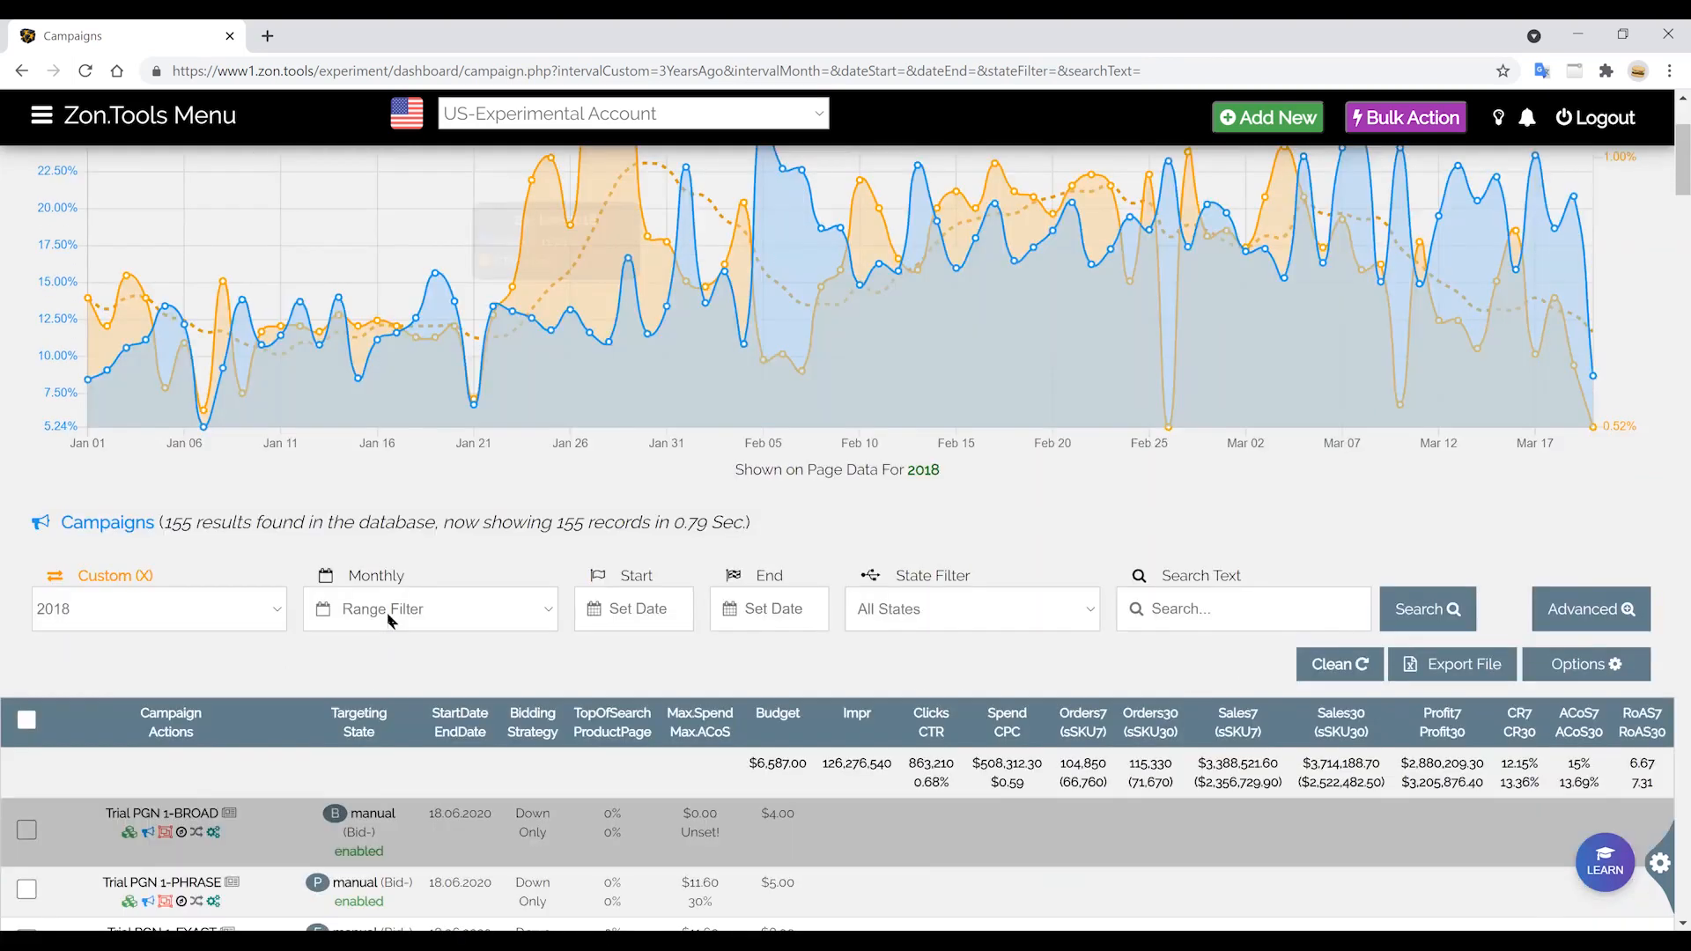
scroll(105, 823, up, 2)
scroll(105, 823, up, 1)
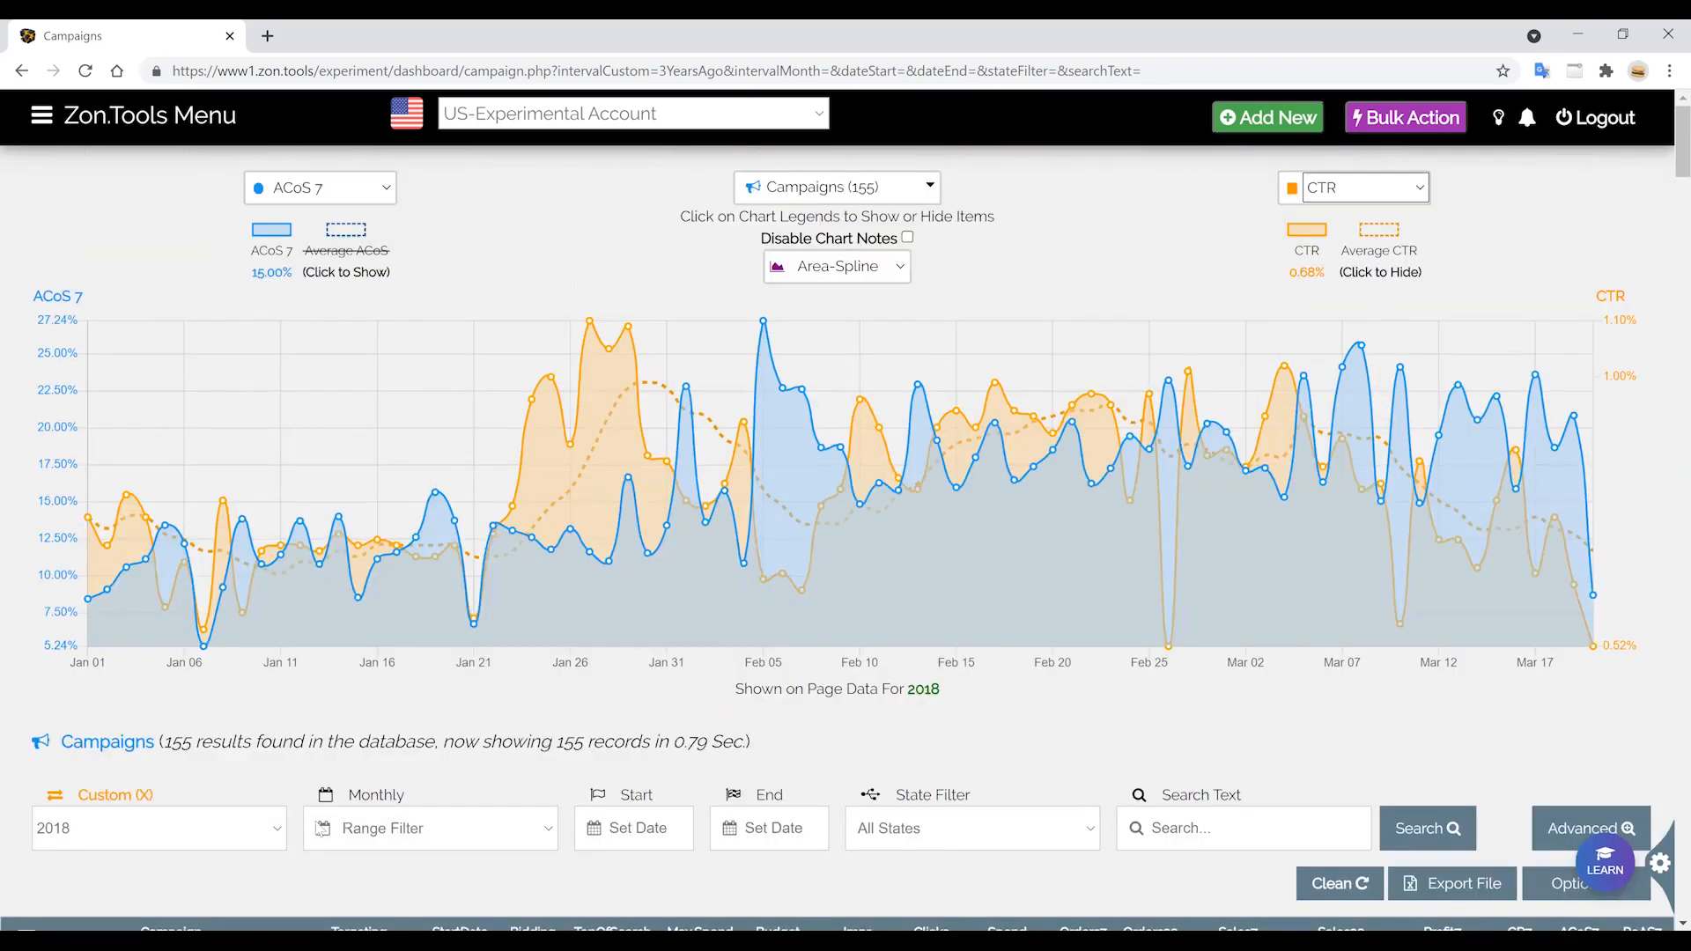
click(411, 841)
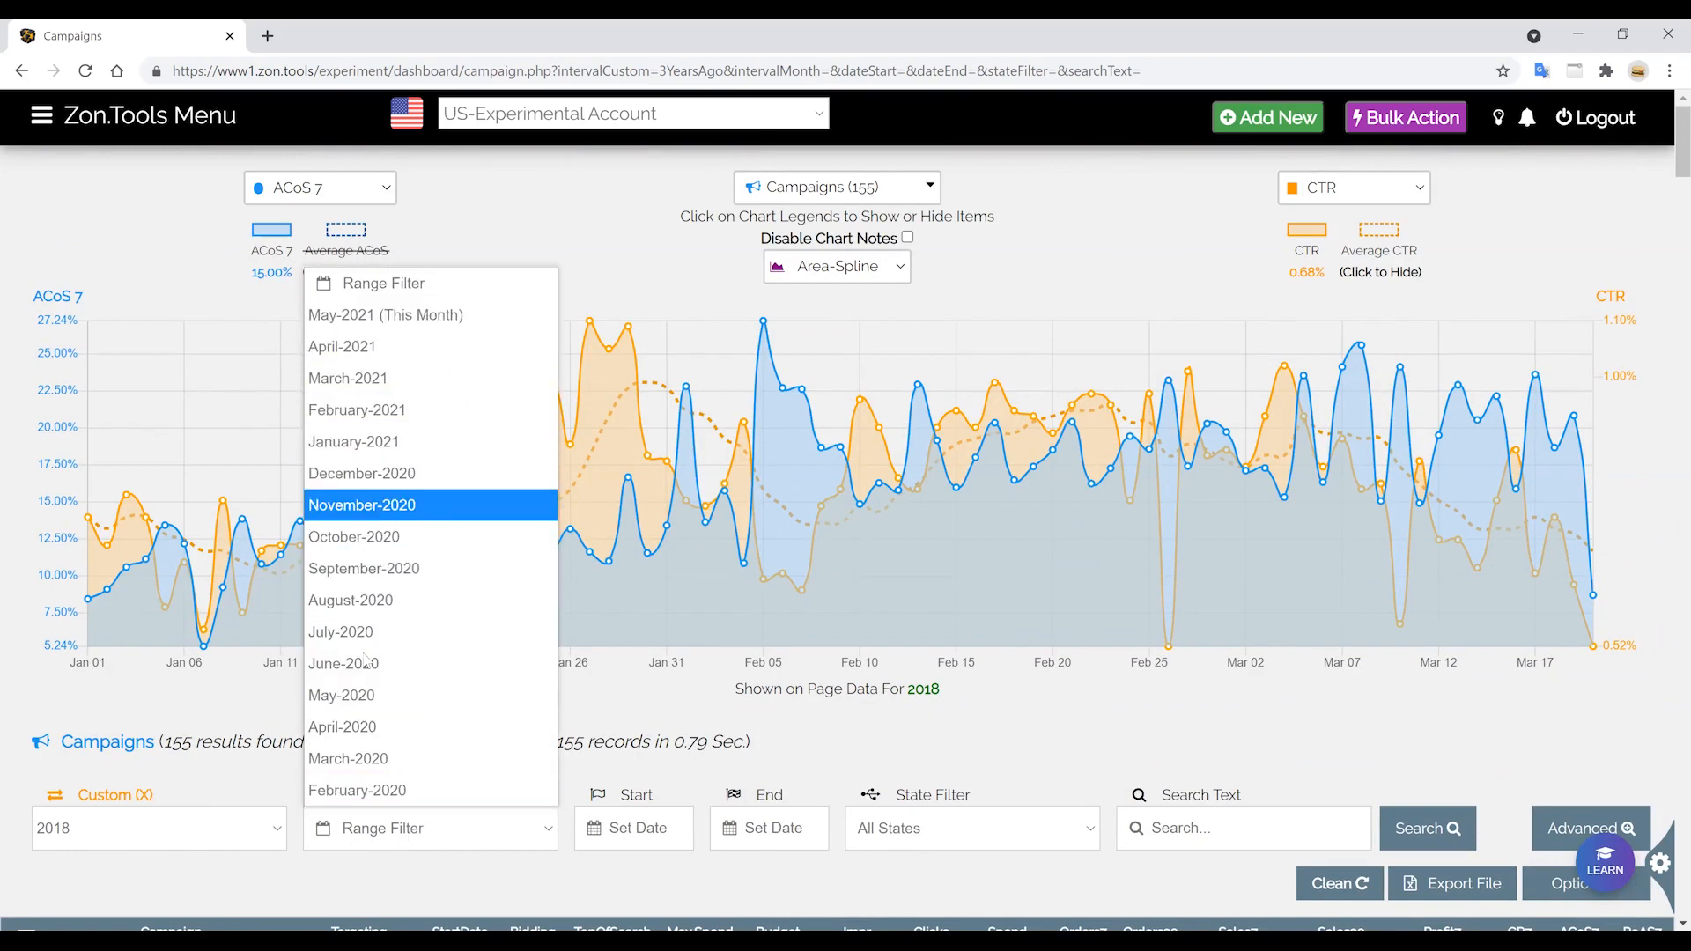
click(211, 845)
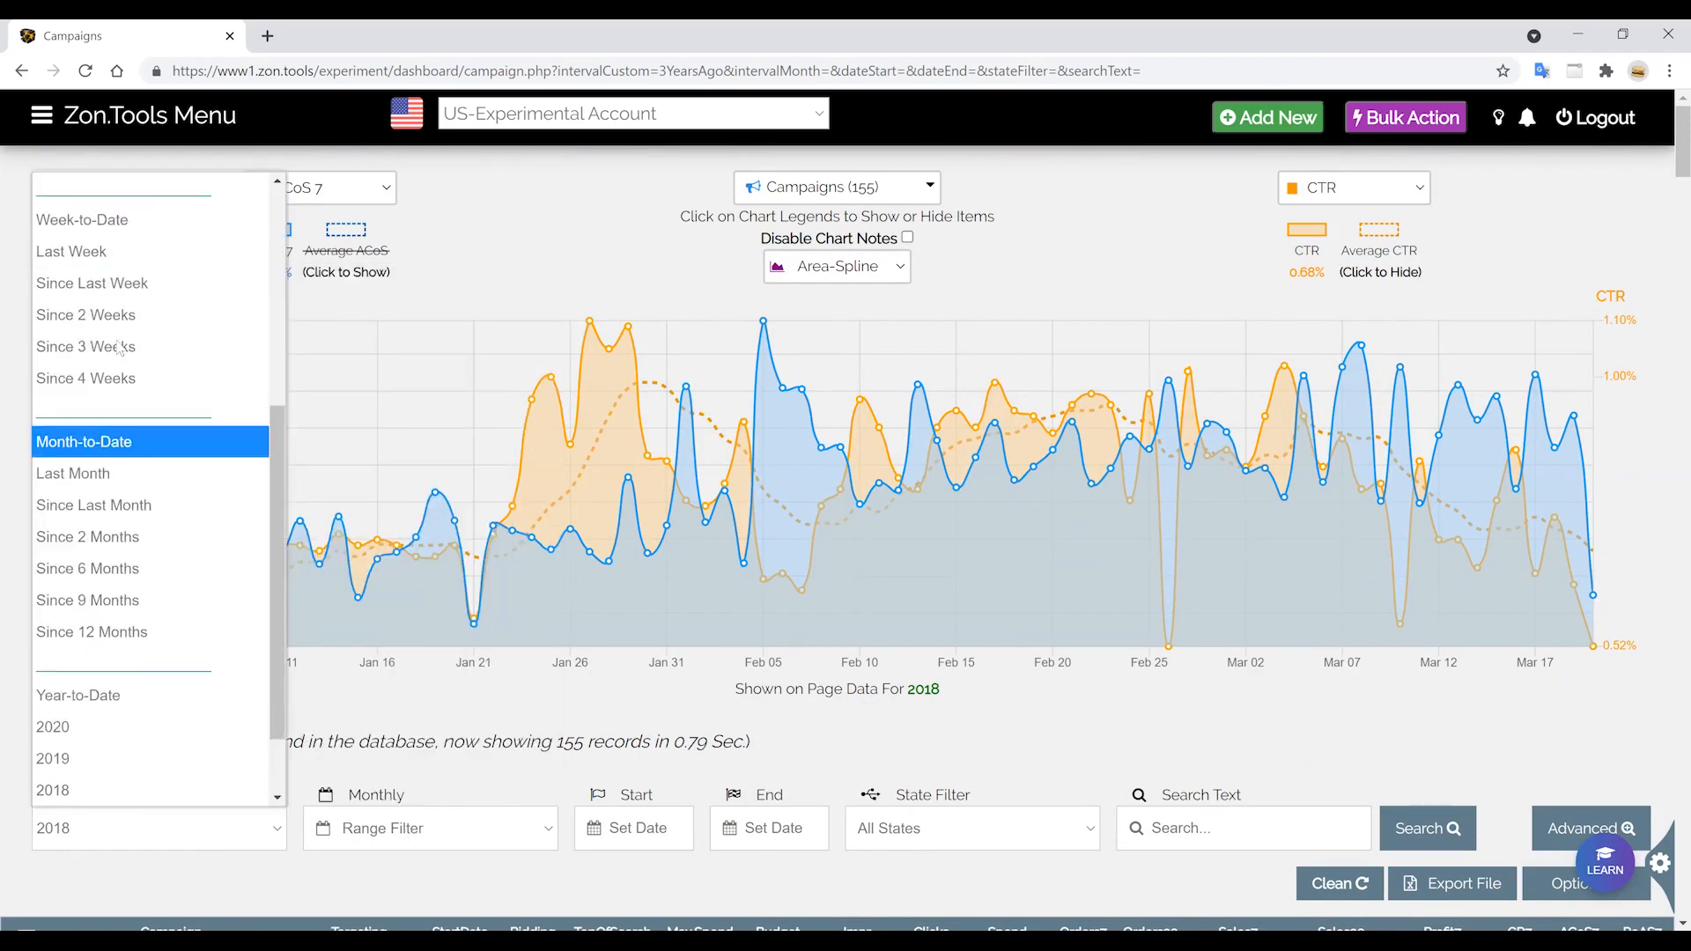
scroll(114, 352, up, 5)
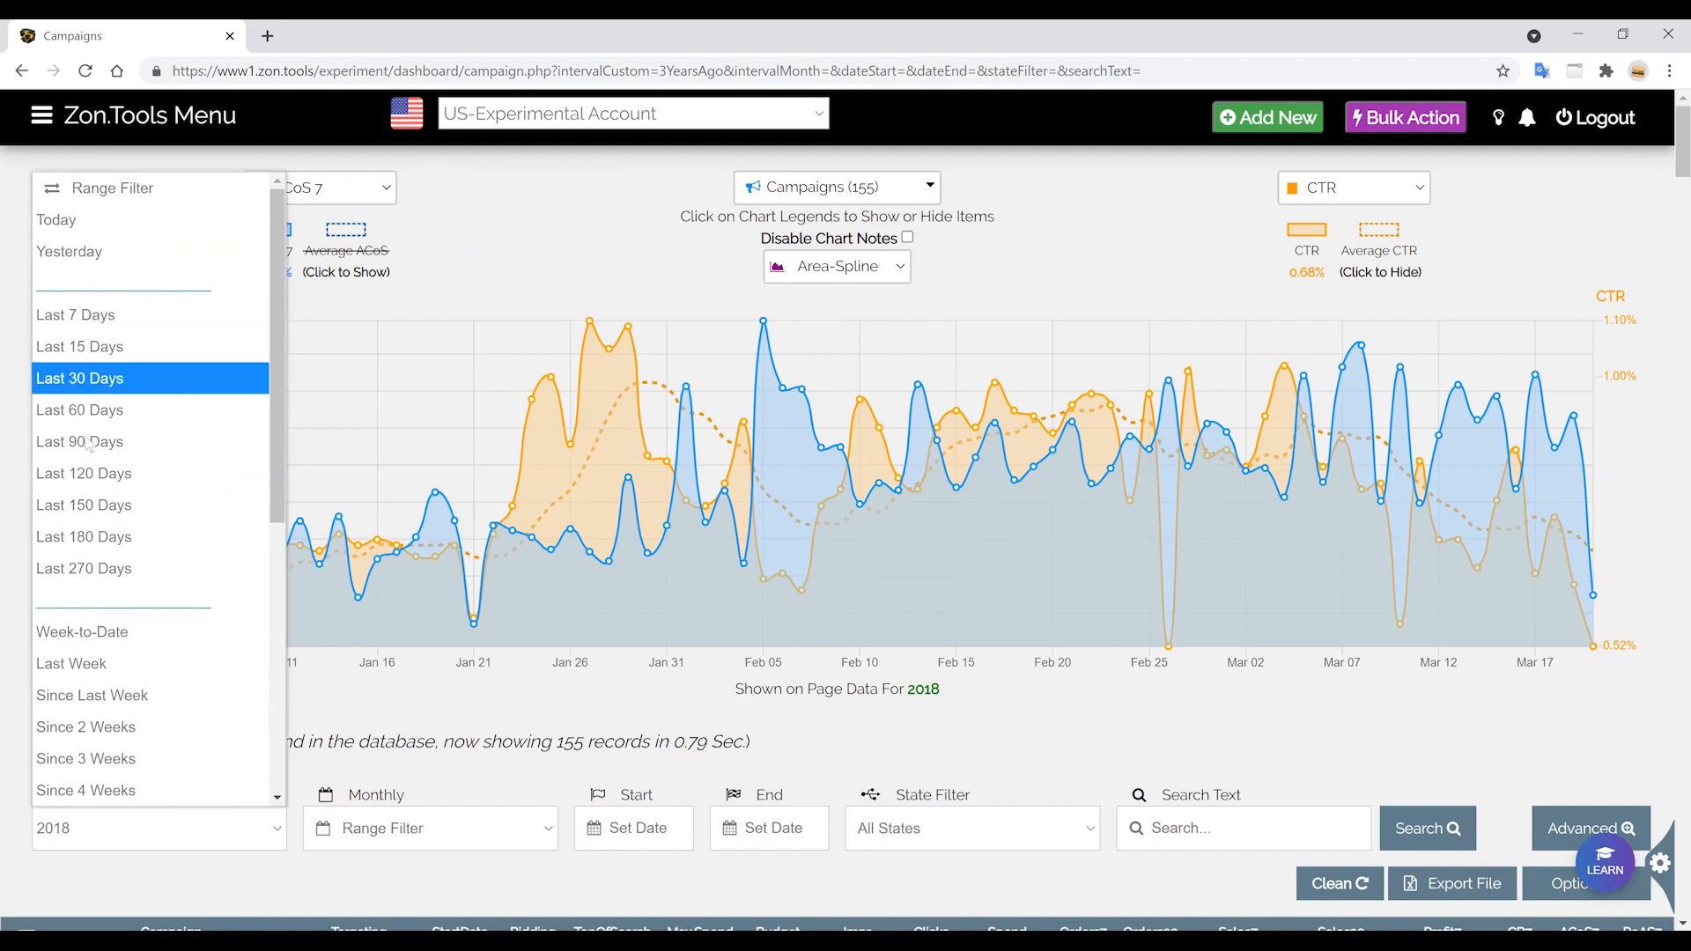
scroll(110, 370, down, 2)
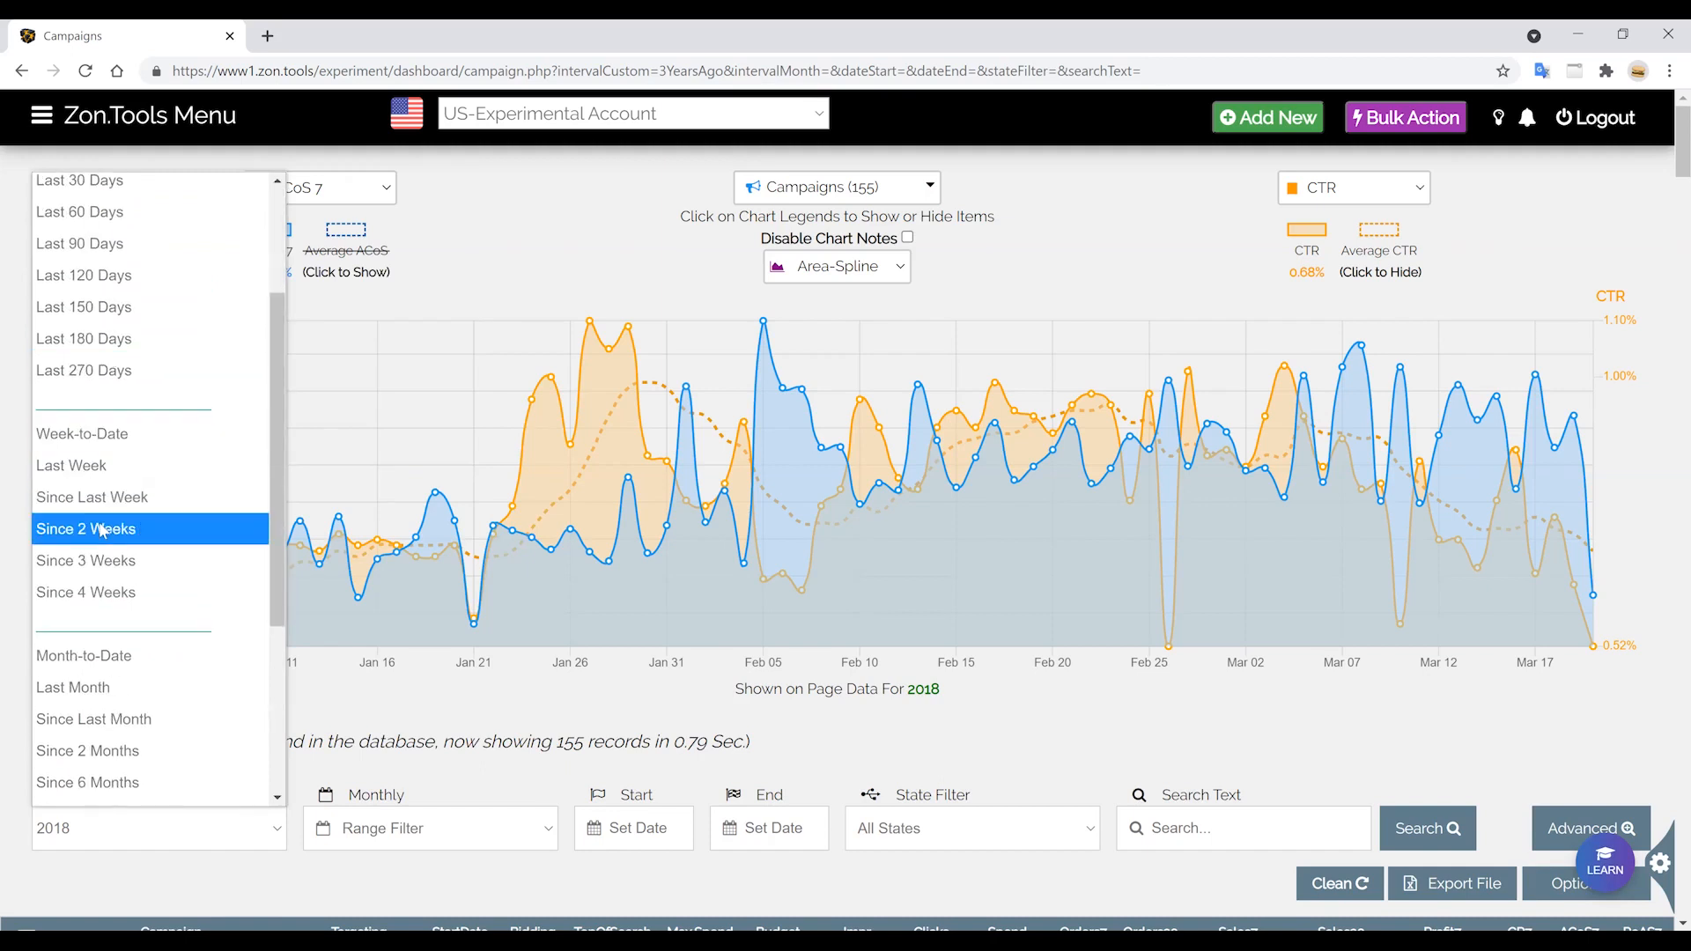
scroll(104, 528, down, 3)
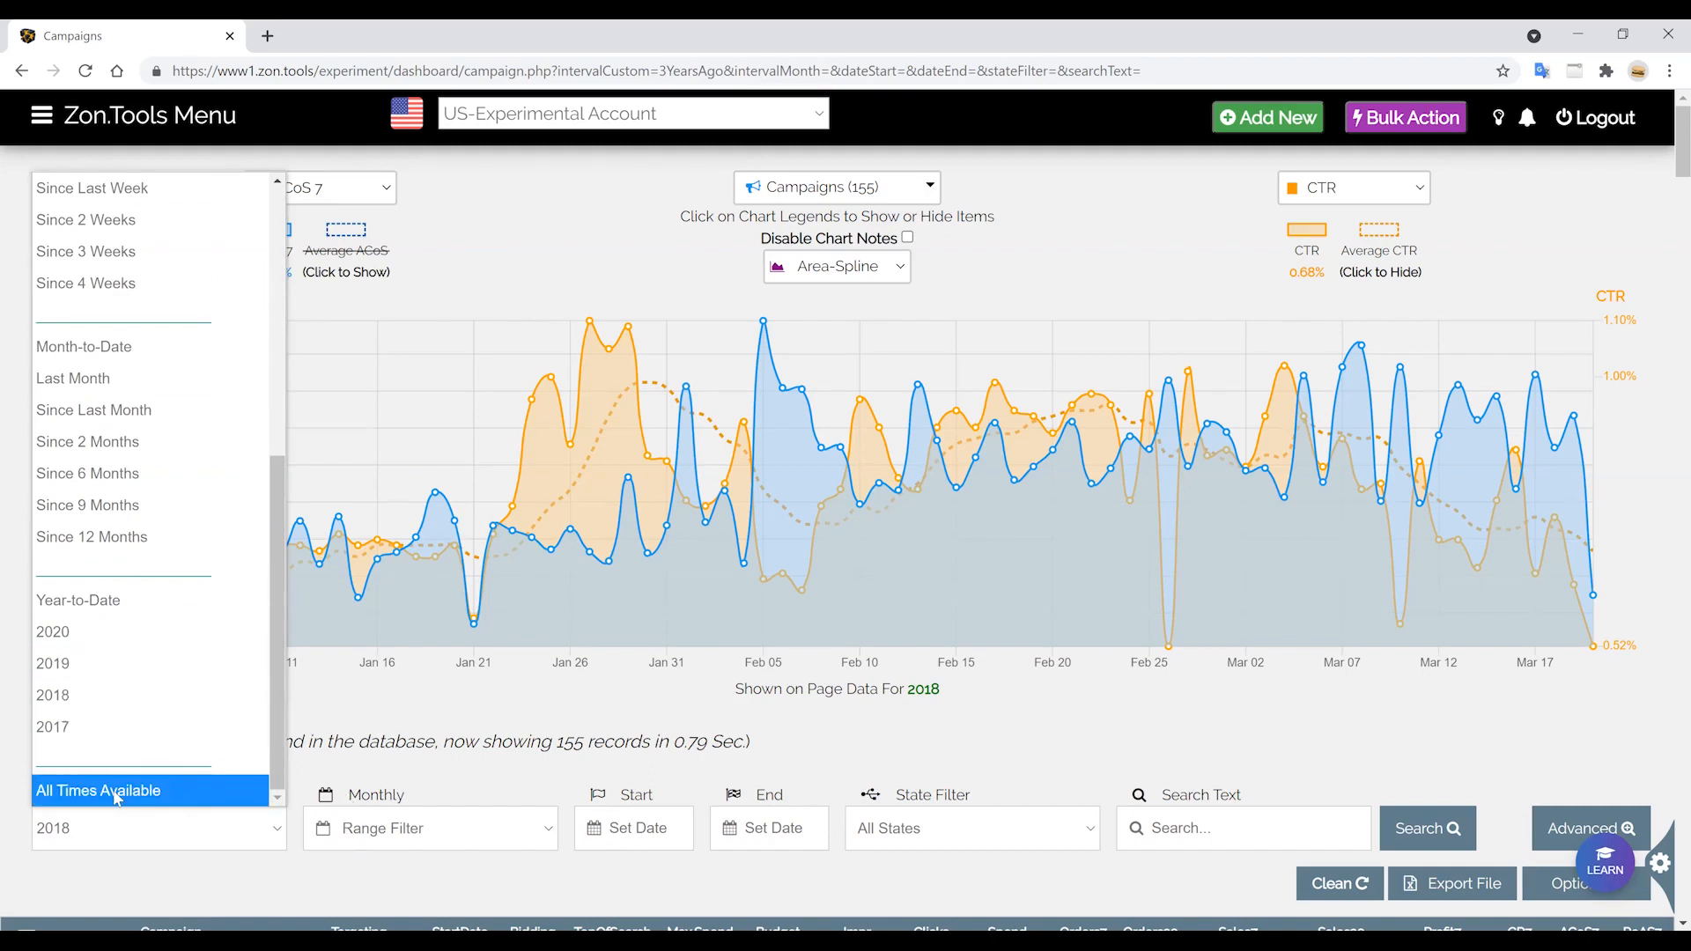
click(160, 848)
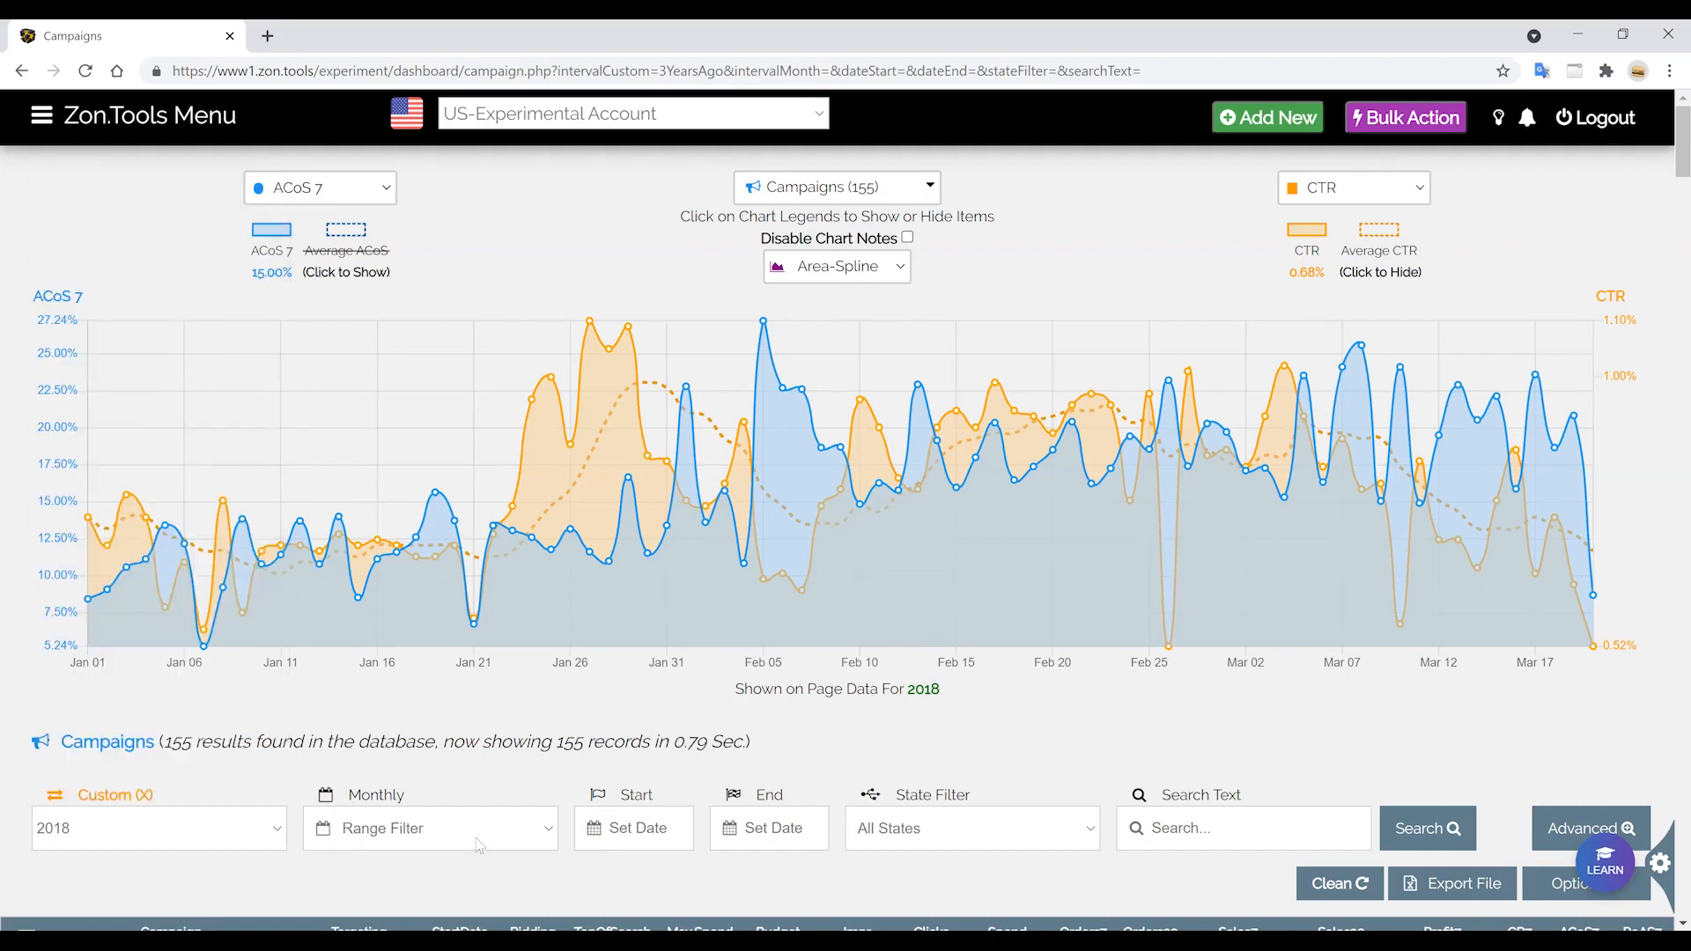
Check the start date calendar, the state filter options and the search text field without changing the campaign filters.
click(634, 831)
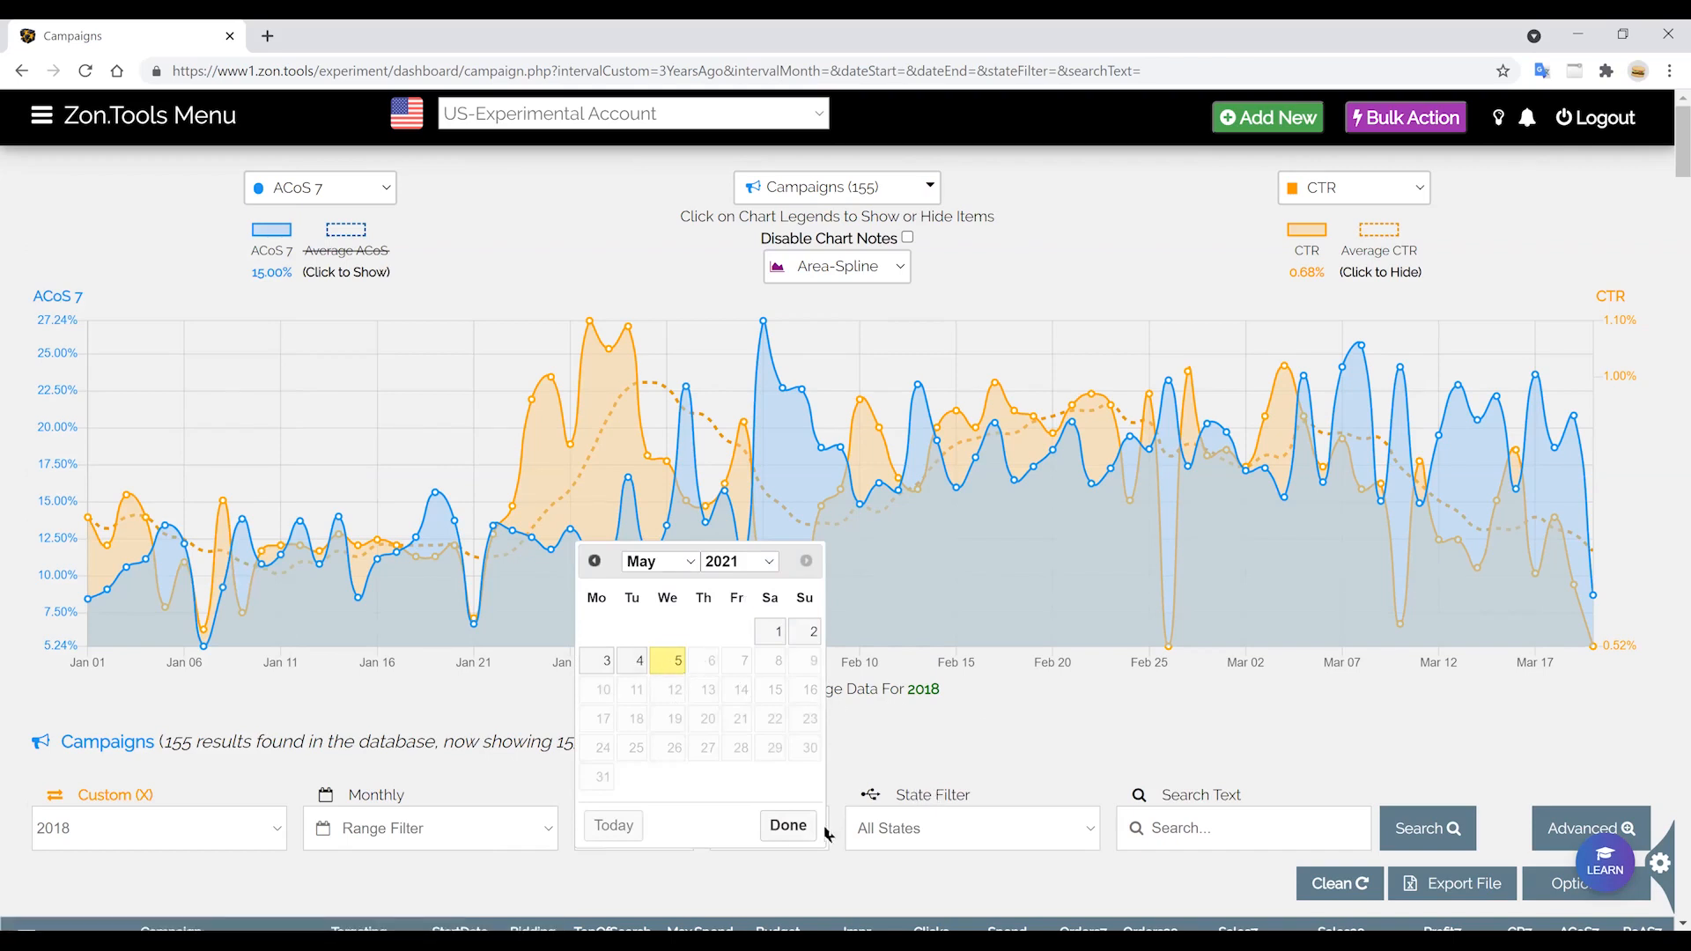
click(788, 825)
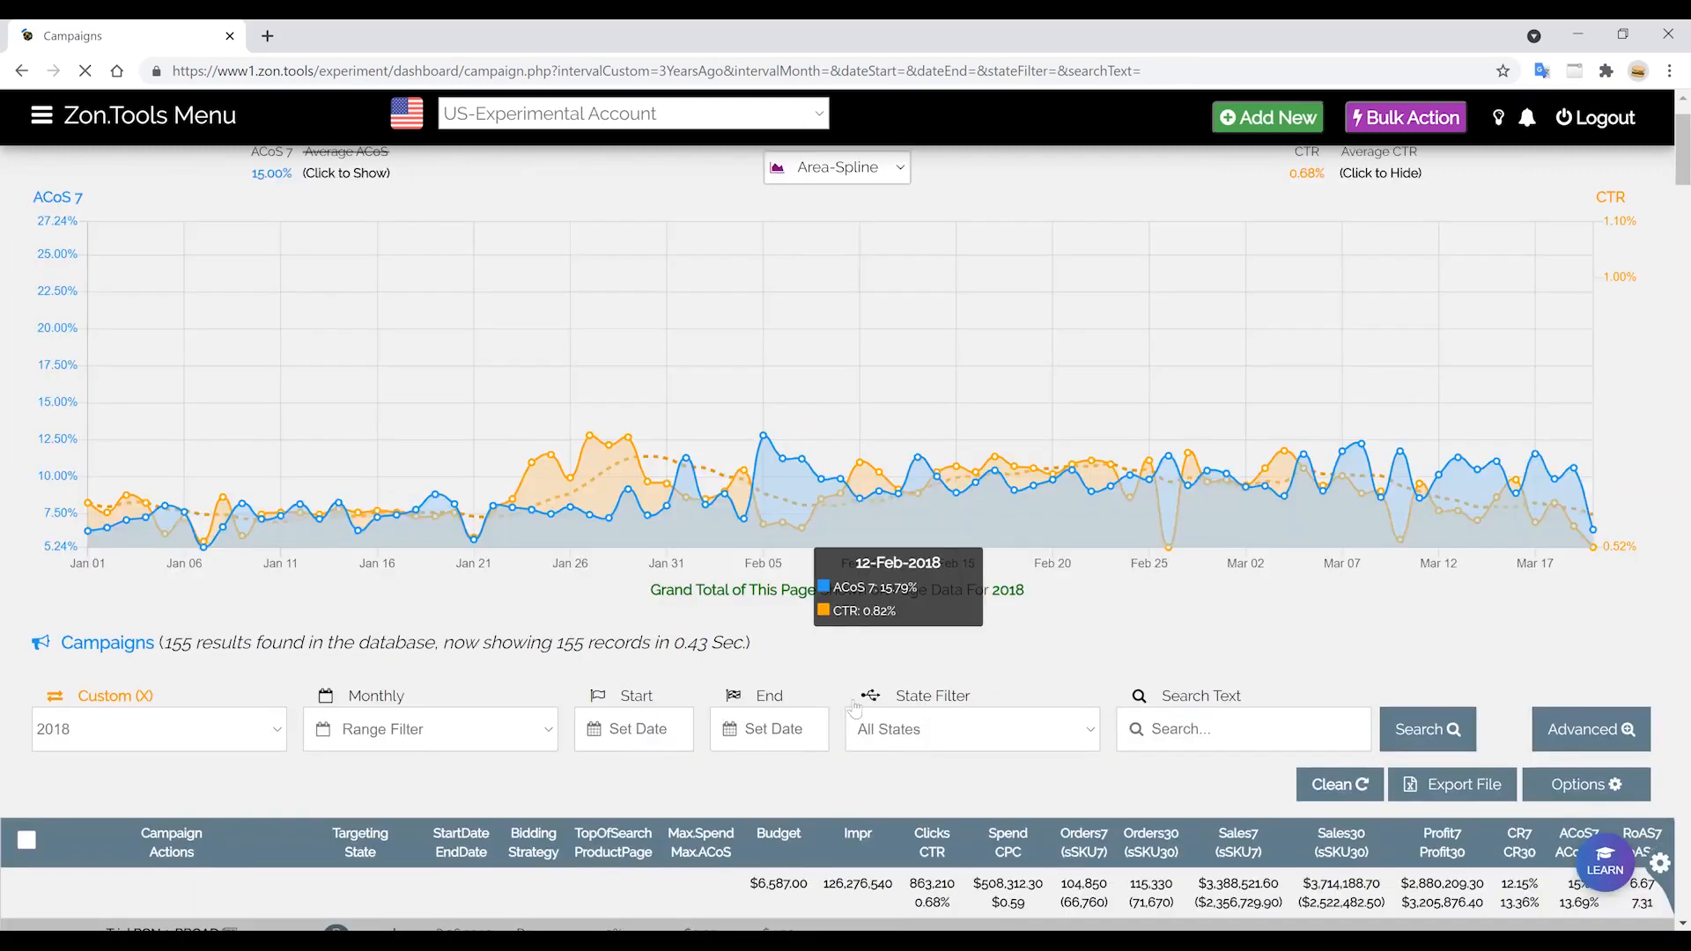
scroll(911, 660, down, 1)
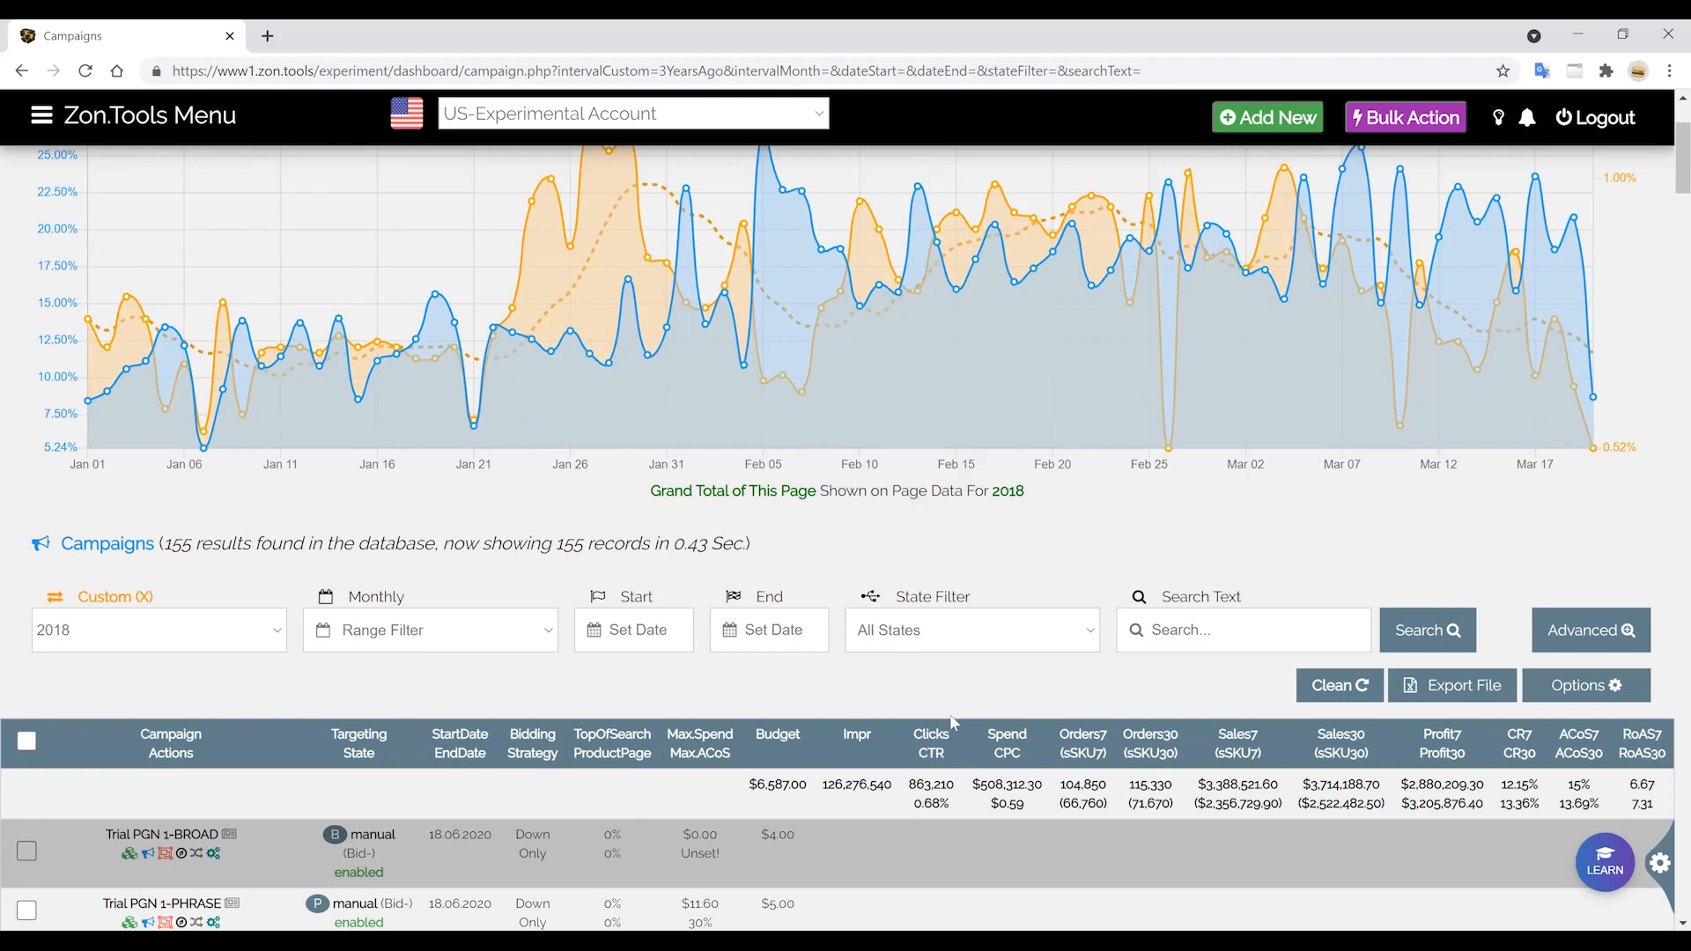
click(956, 629)
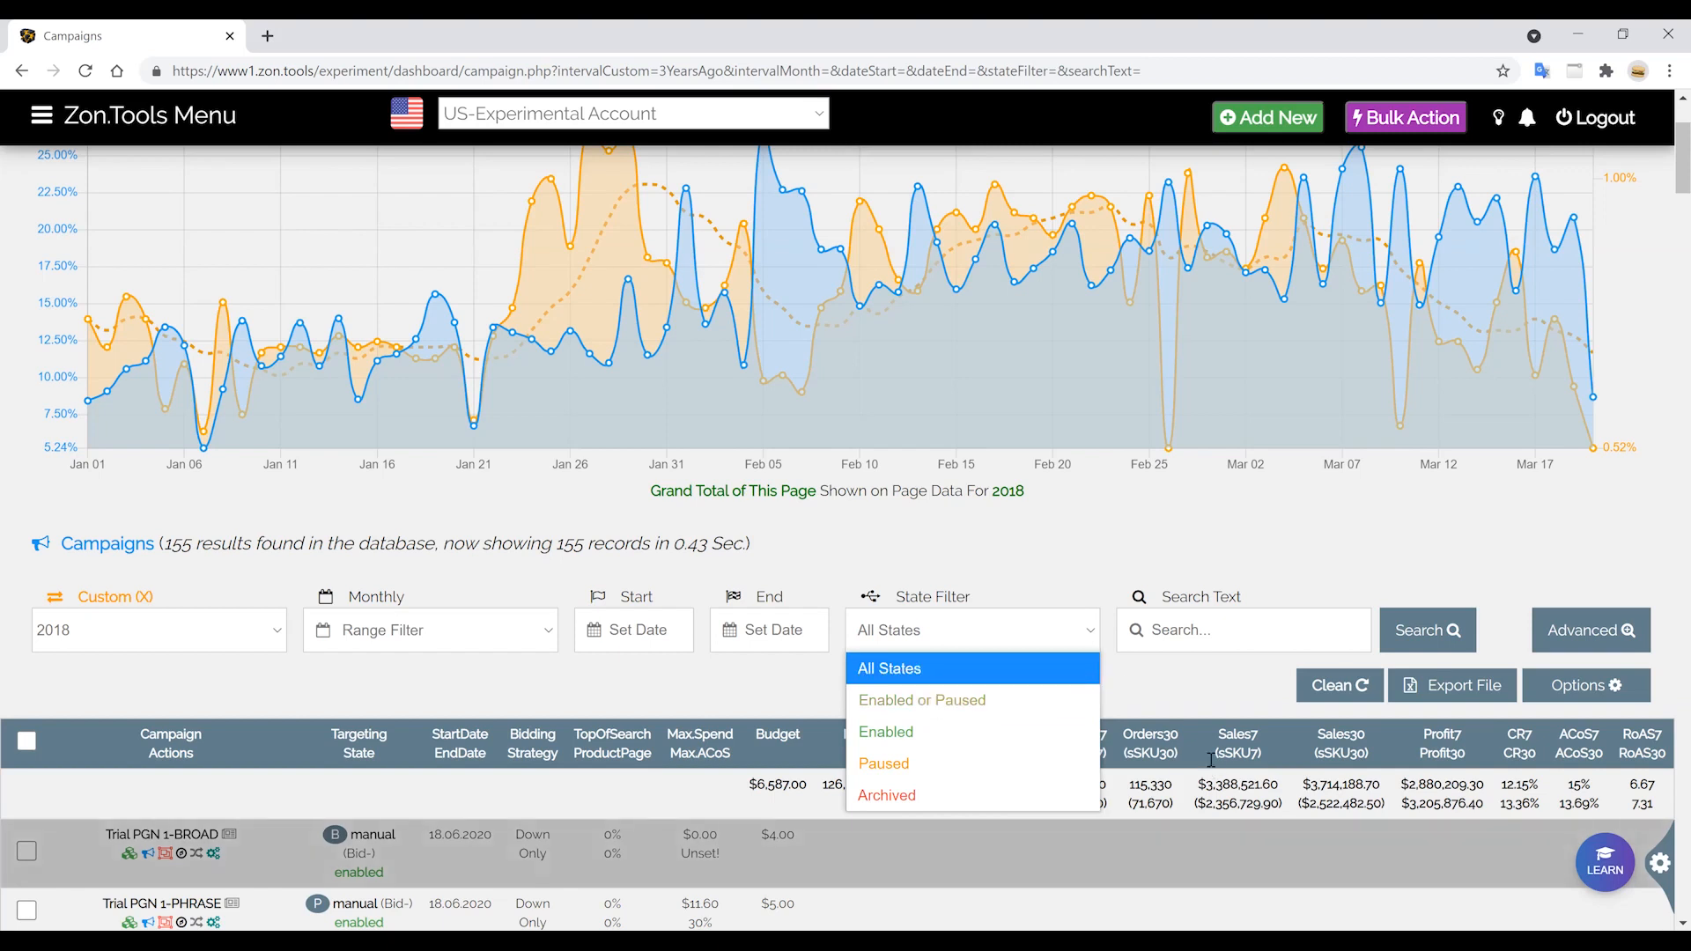
click(1212, 632)
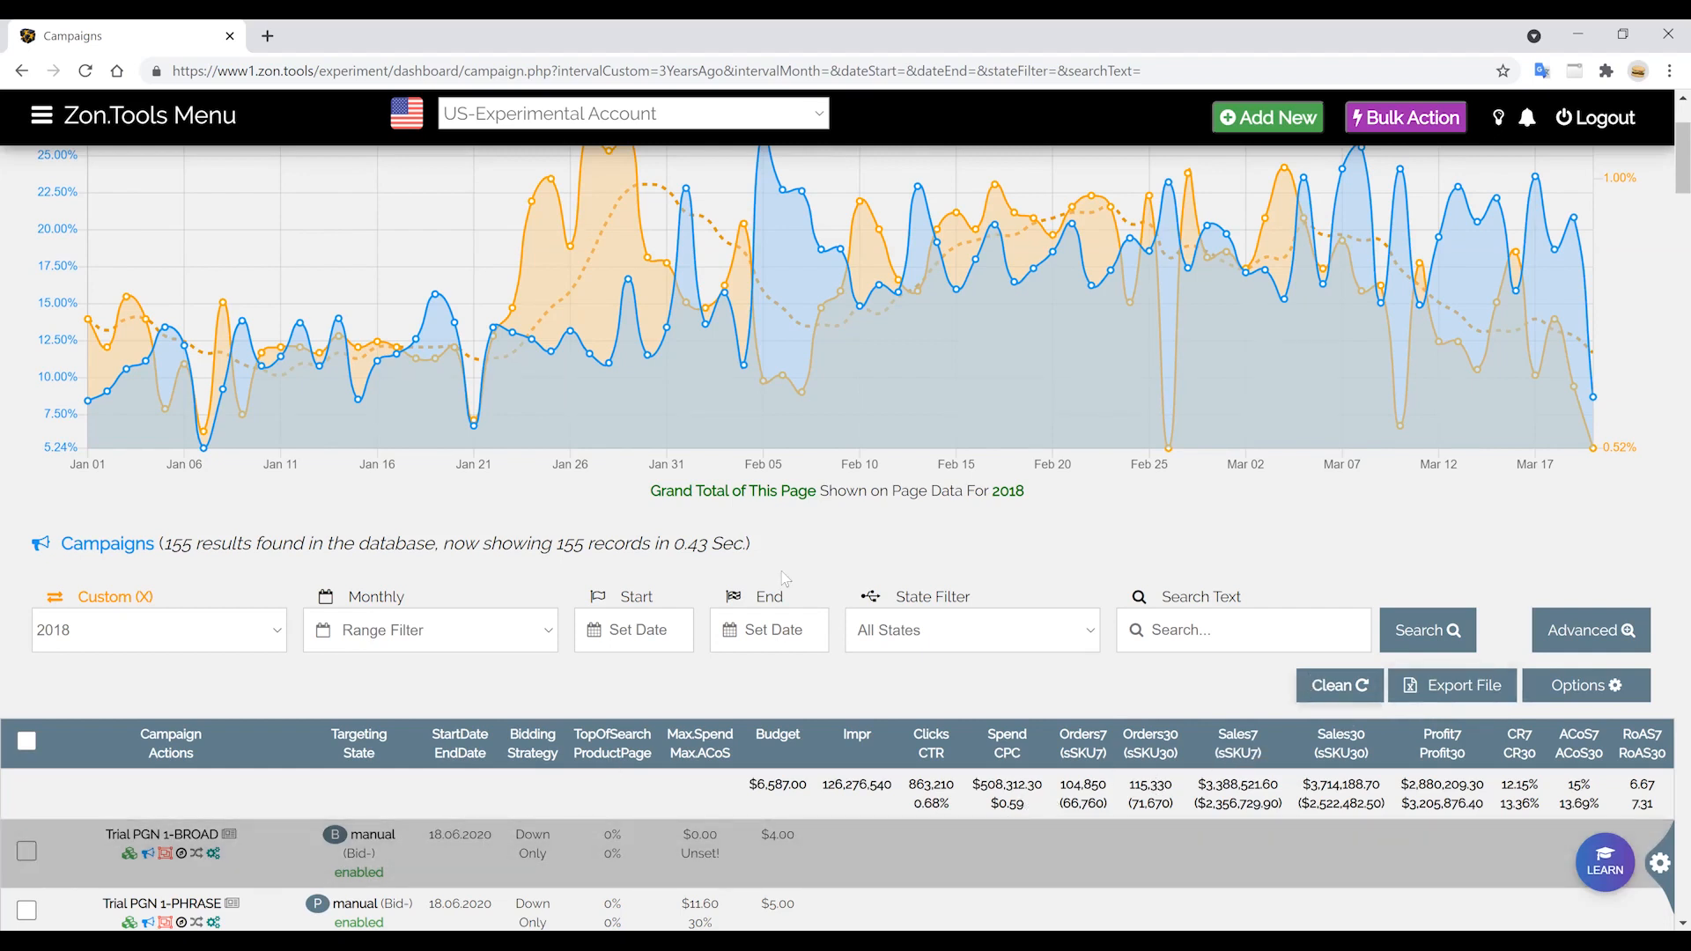
Try the Spline, Area-Line, Line and Bar chart types on the campaign chart and return to Area-Spline.
scroll(621, 464, up, 2)
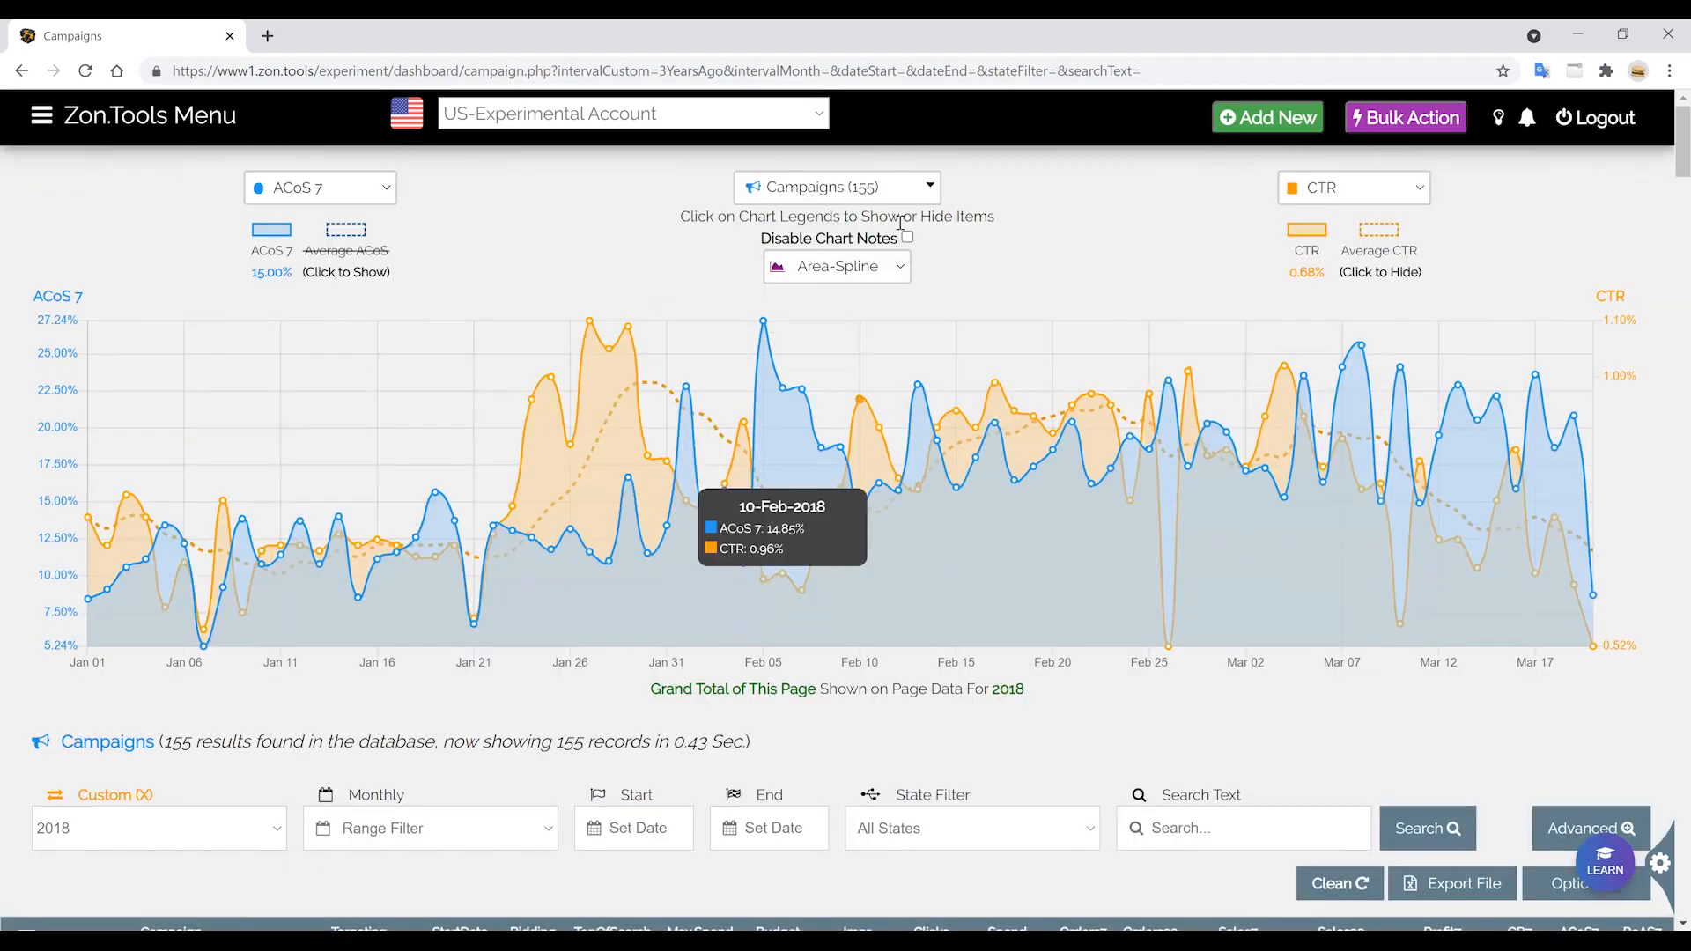
click(838, 266)
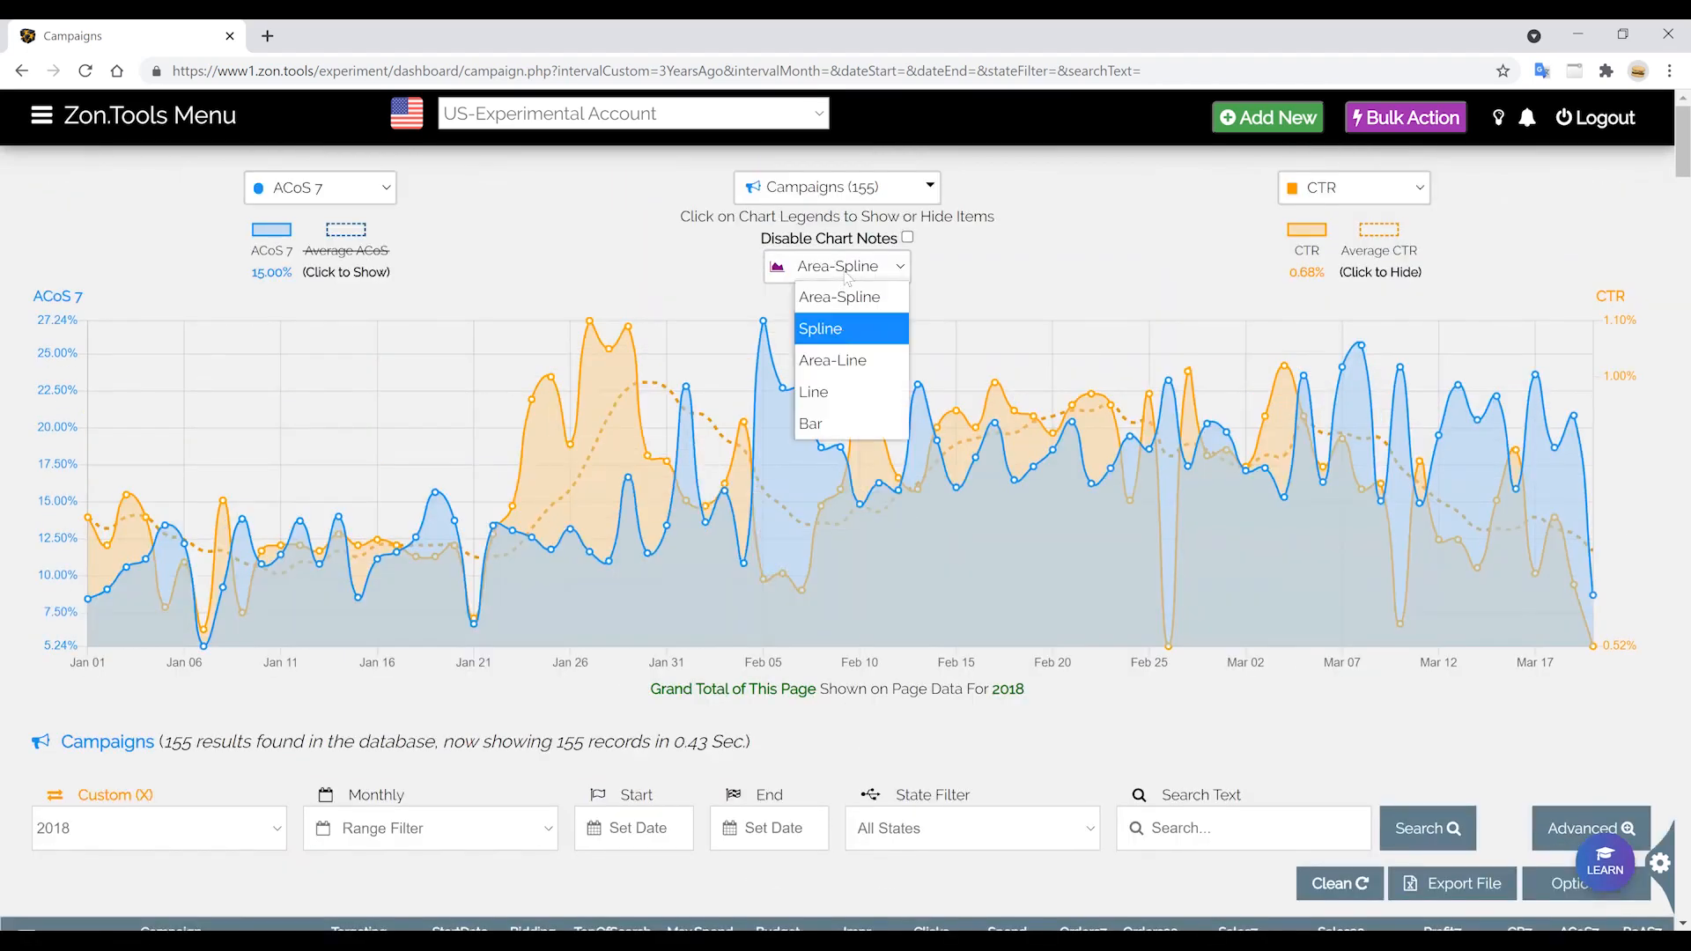
click(853, 327)
click(832, 271)
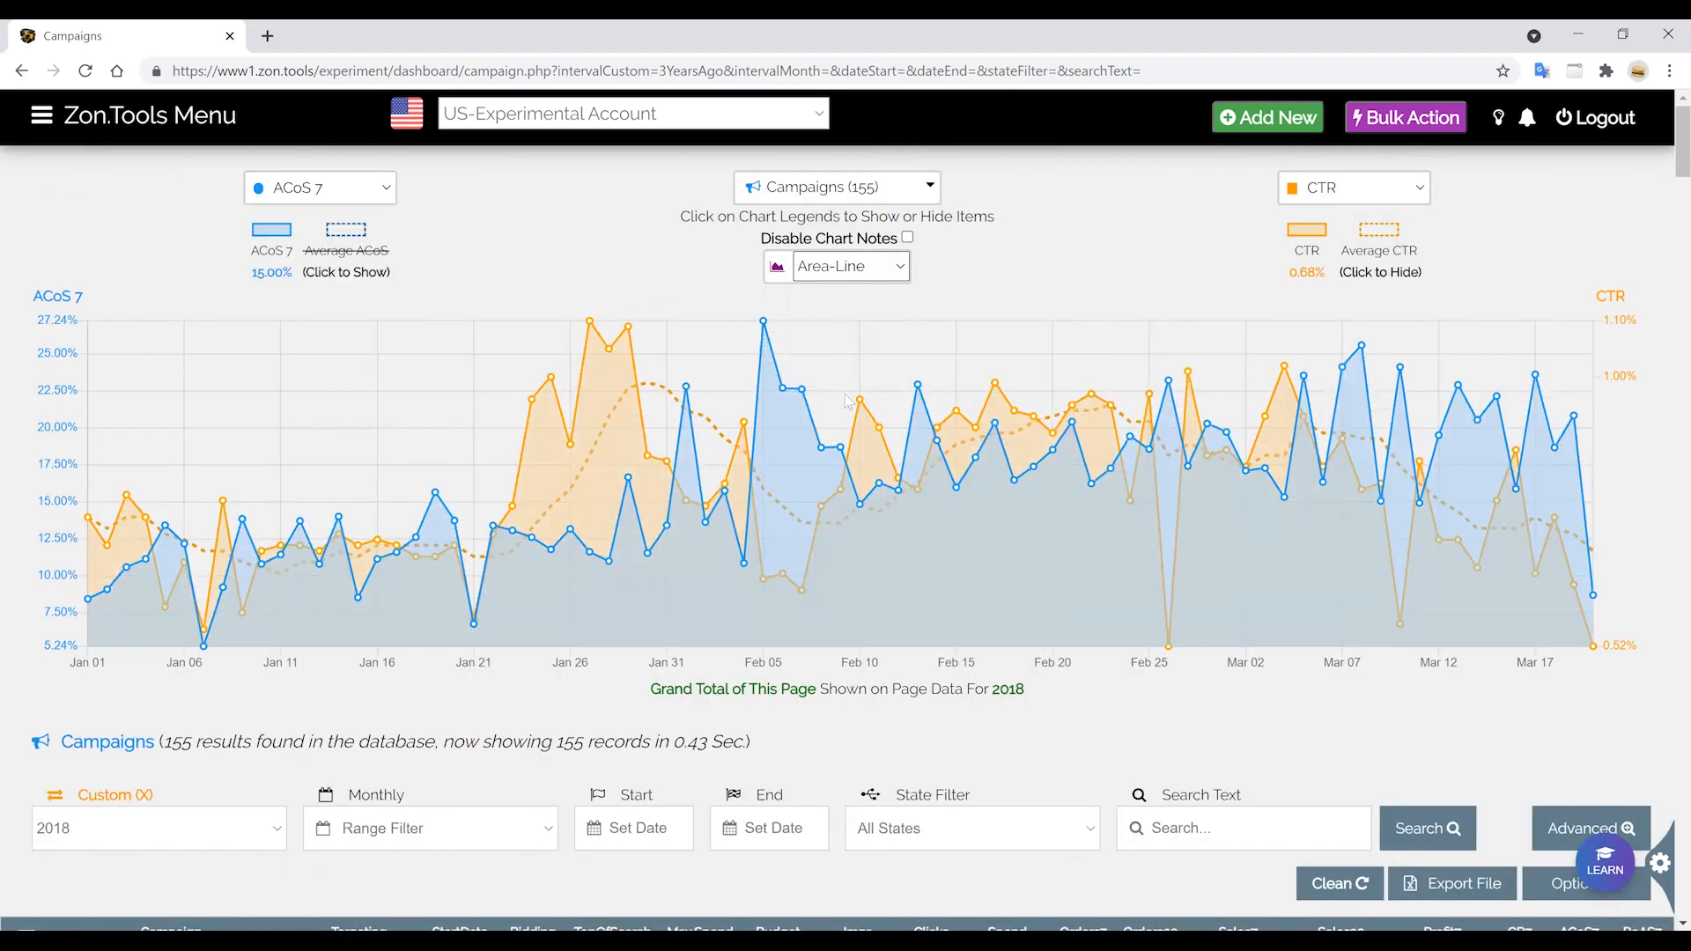
click(841, 391)
click(845, 272)
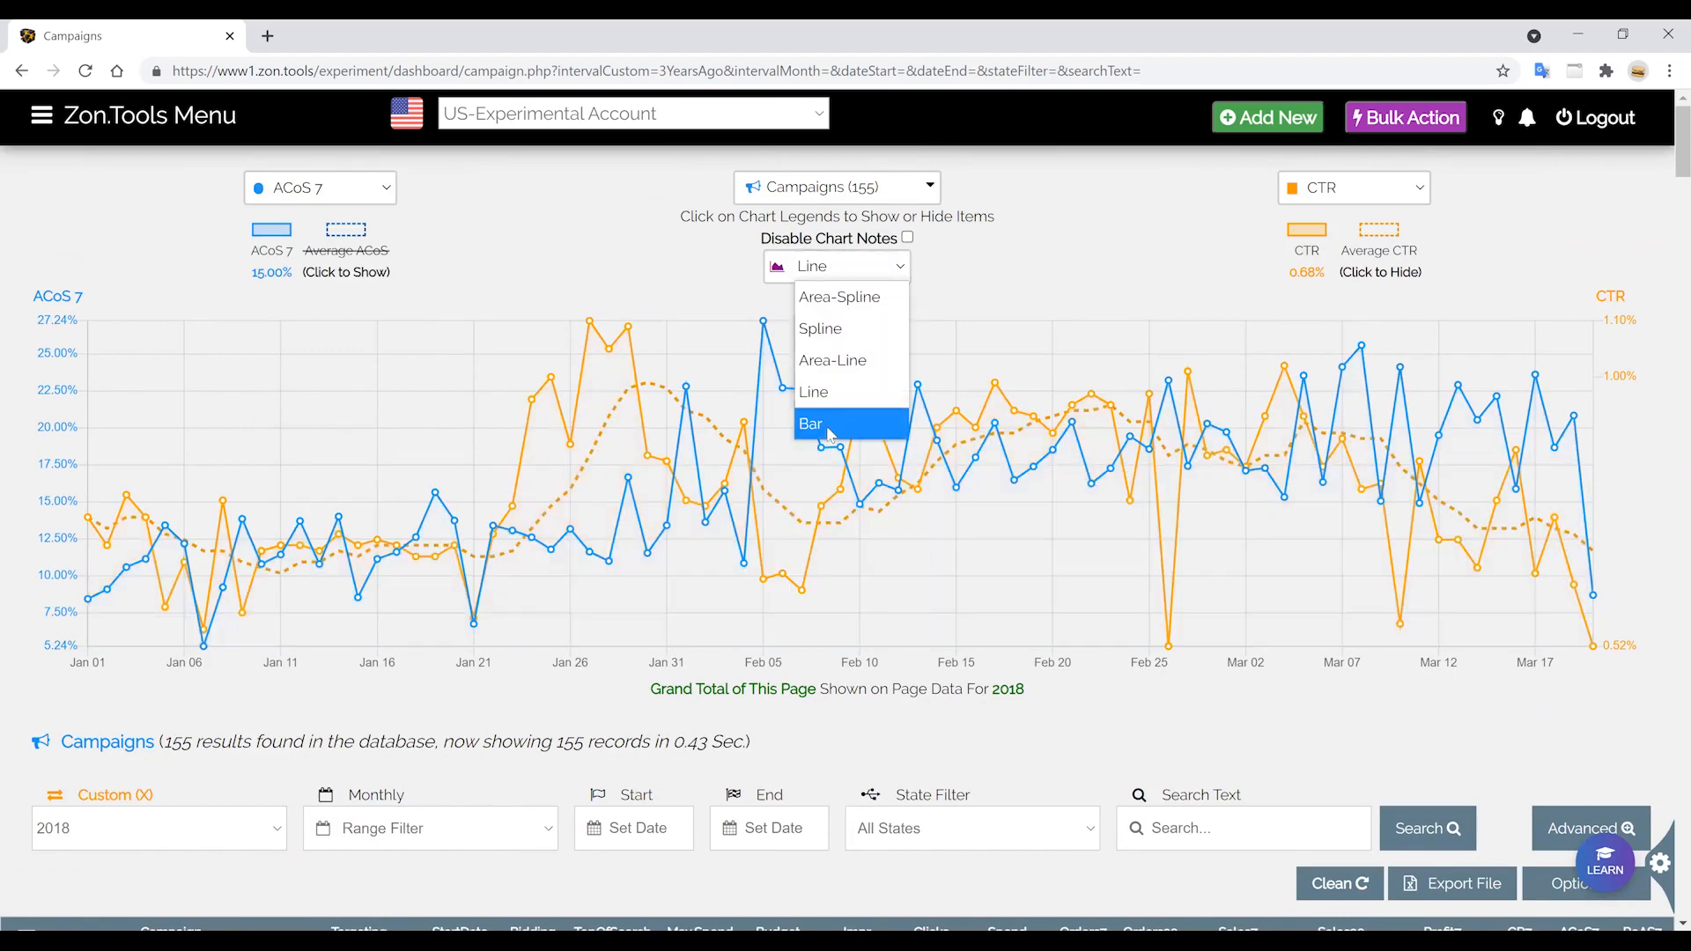
key(Return)
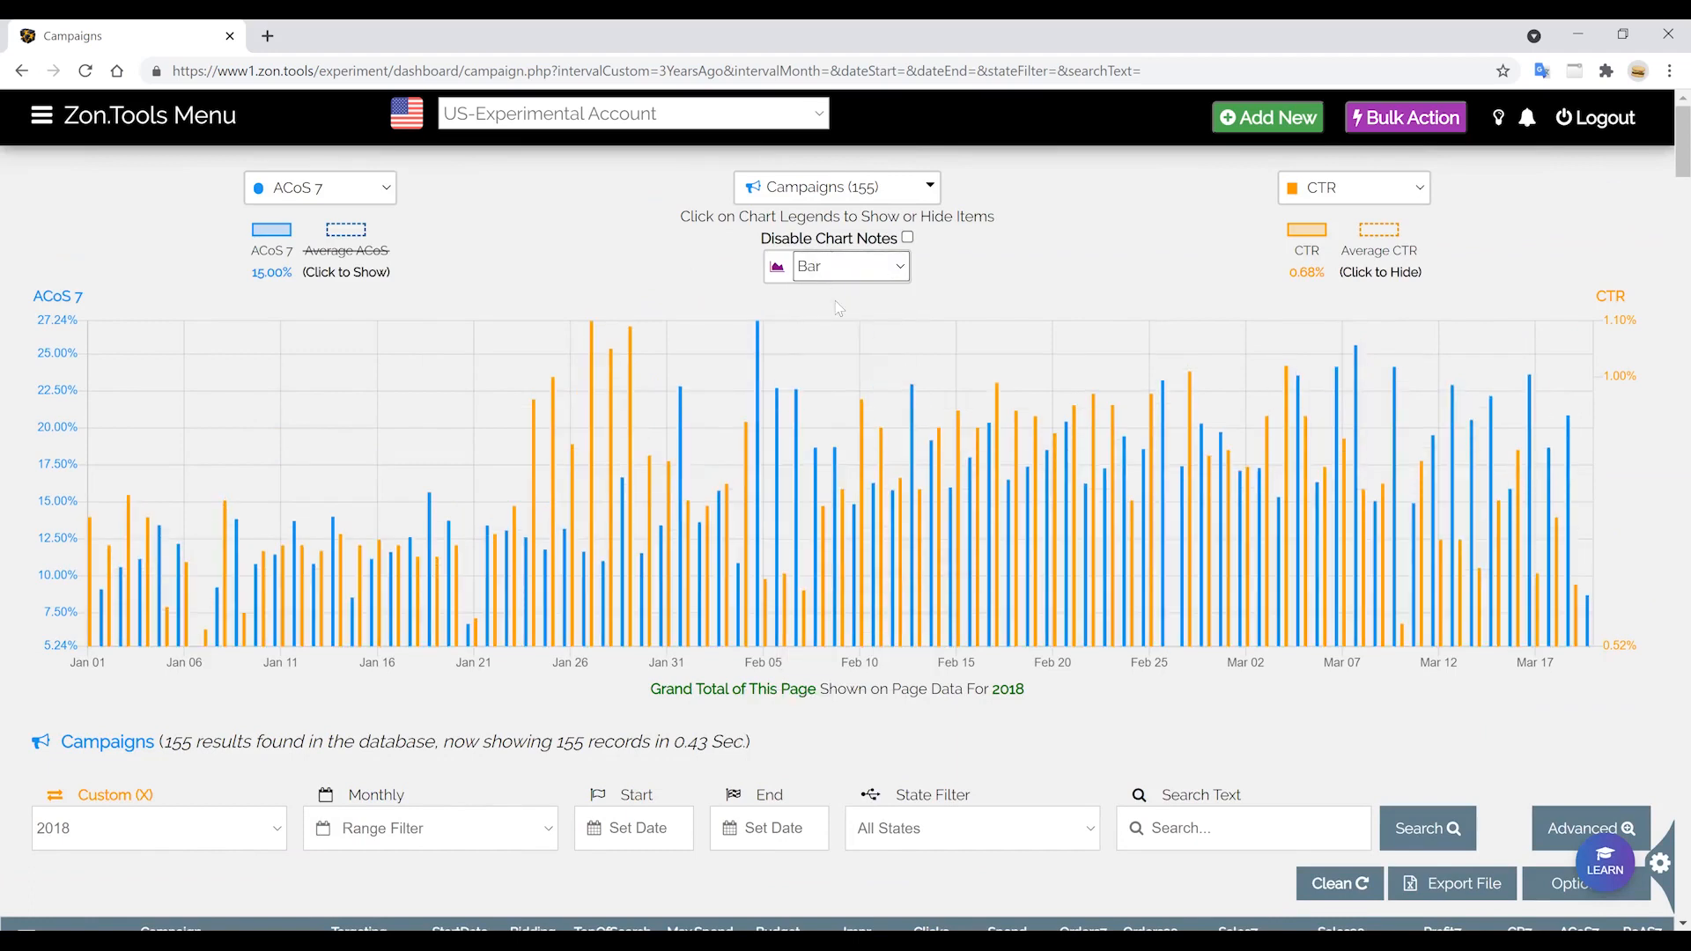
key(Down)
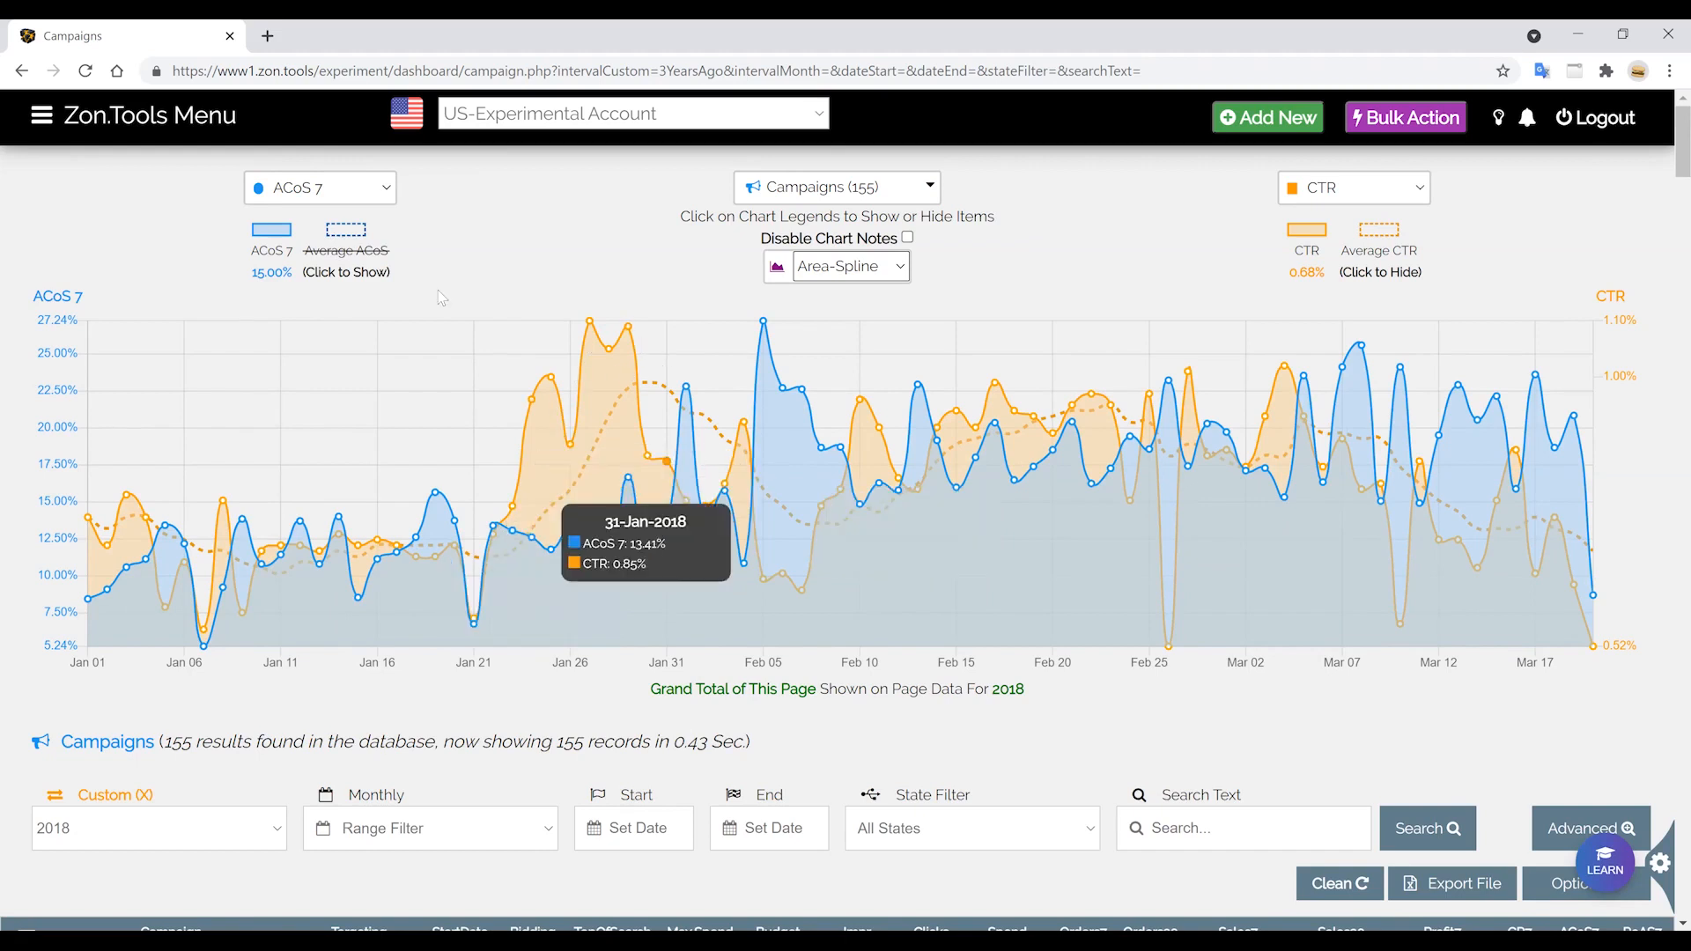
Hide the CTR series, show the Average ACoS line, and toggle the ACoS 7 series off and back on.
click(1305, 231)
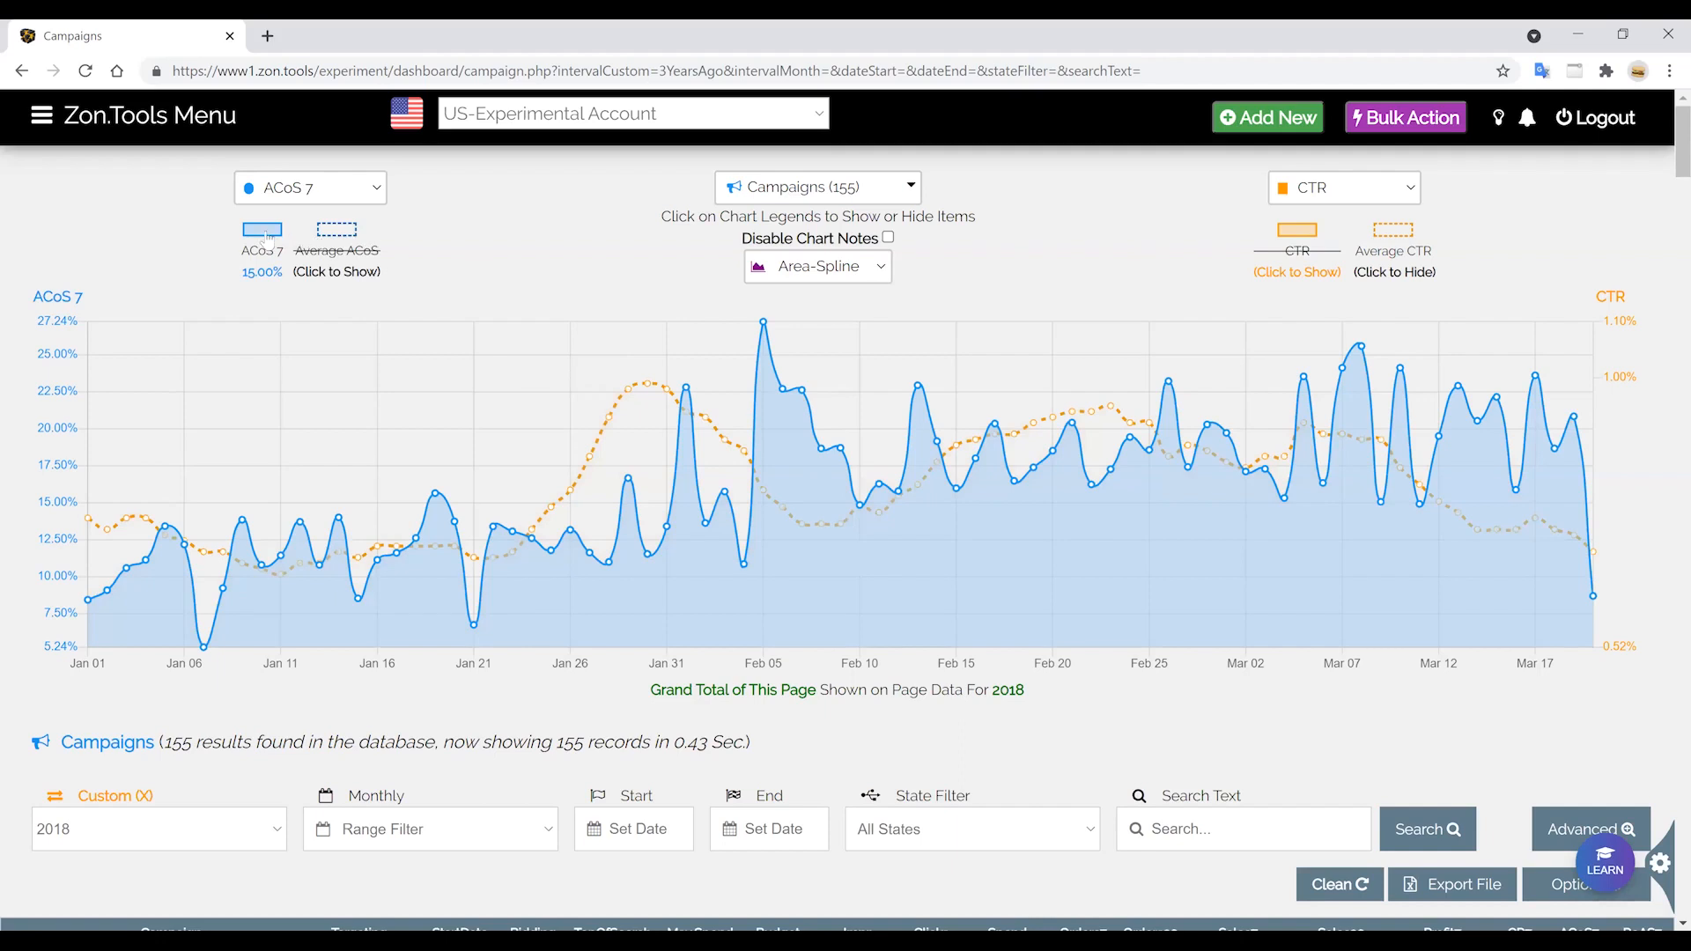
click(264, 232)
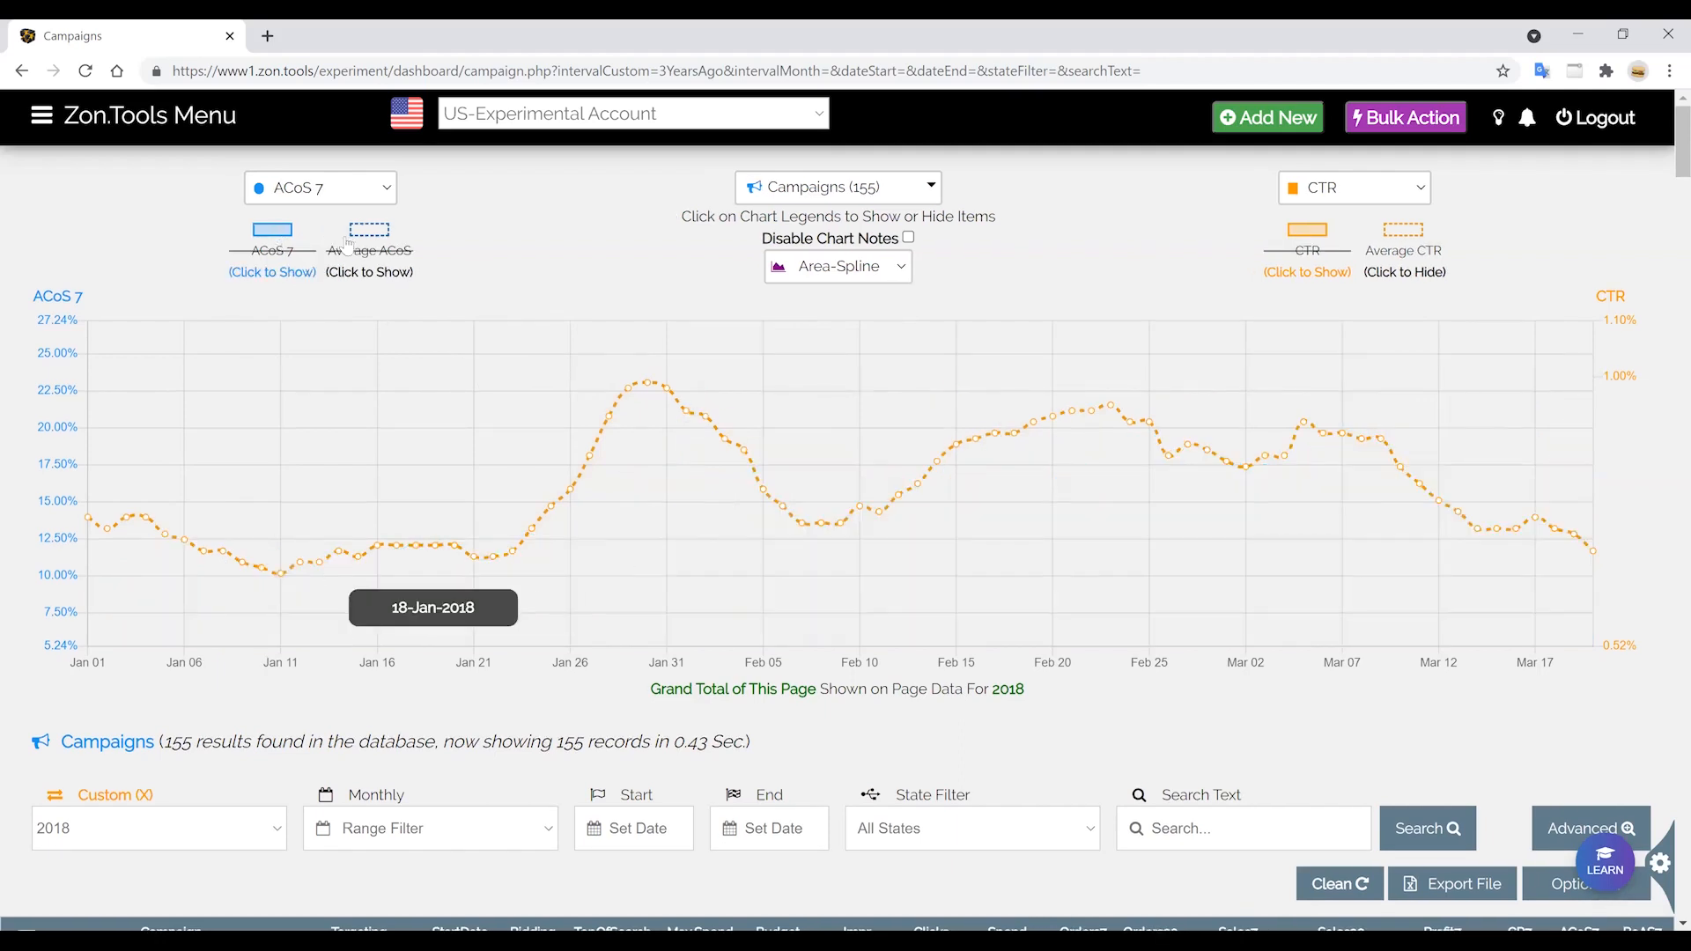
click(377, 232)
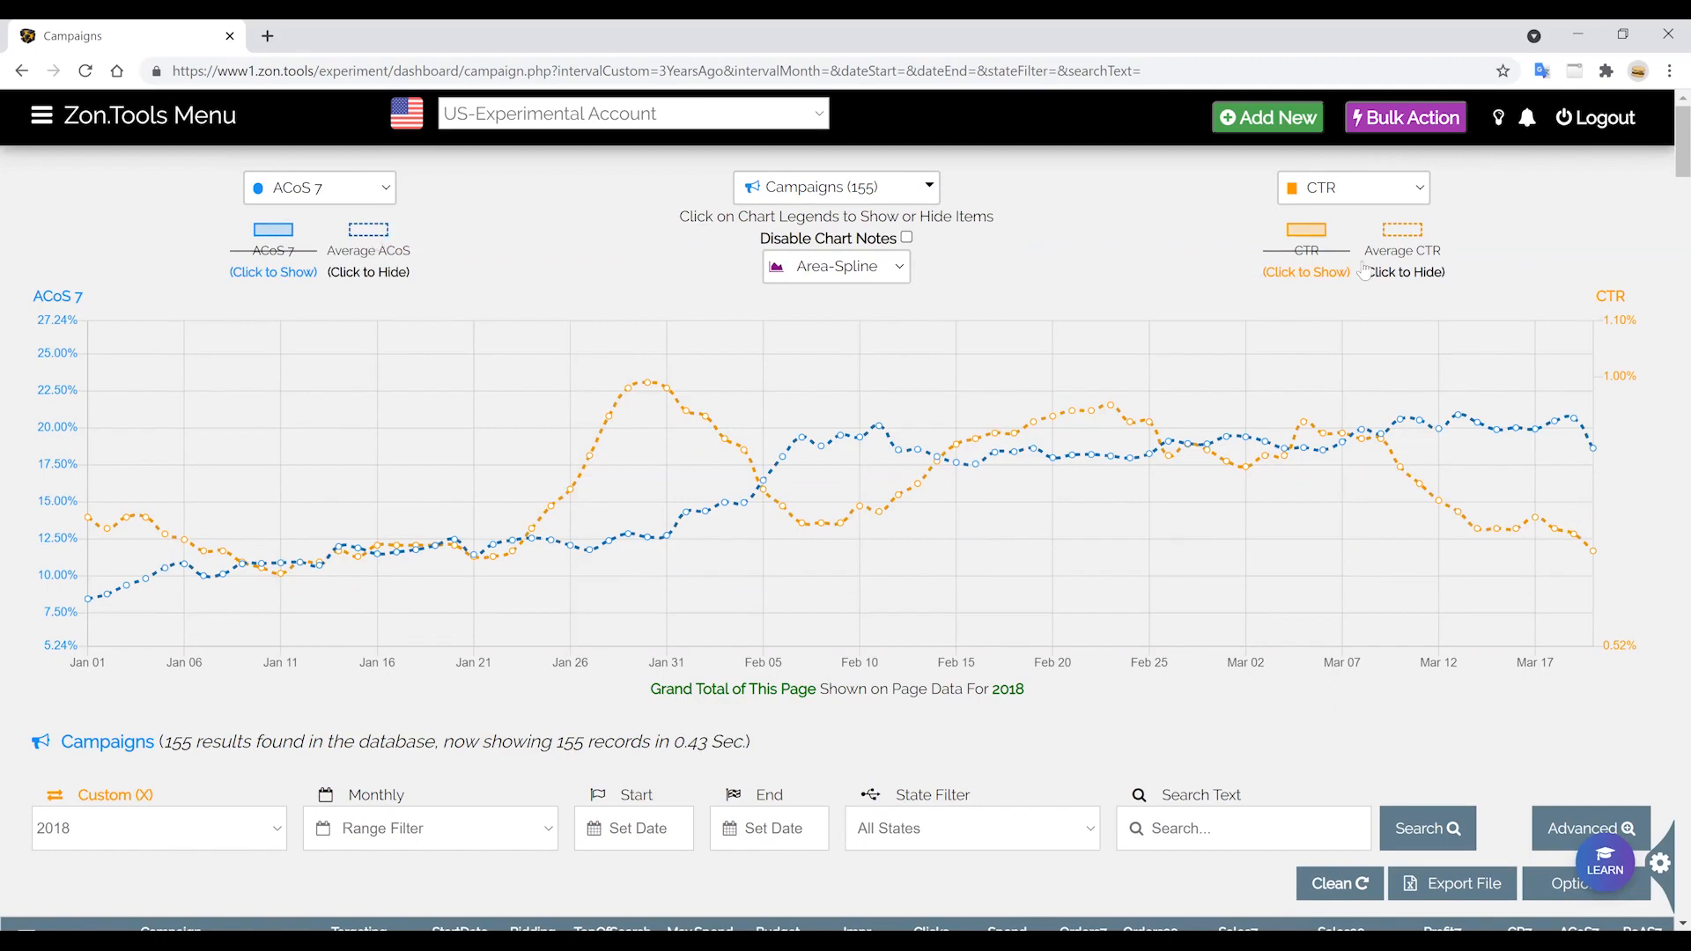
click(270, 233)
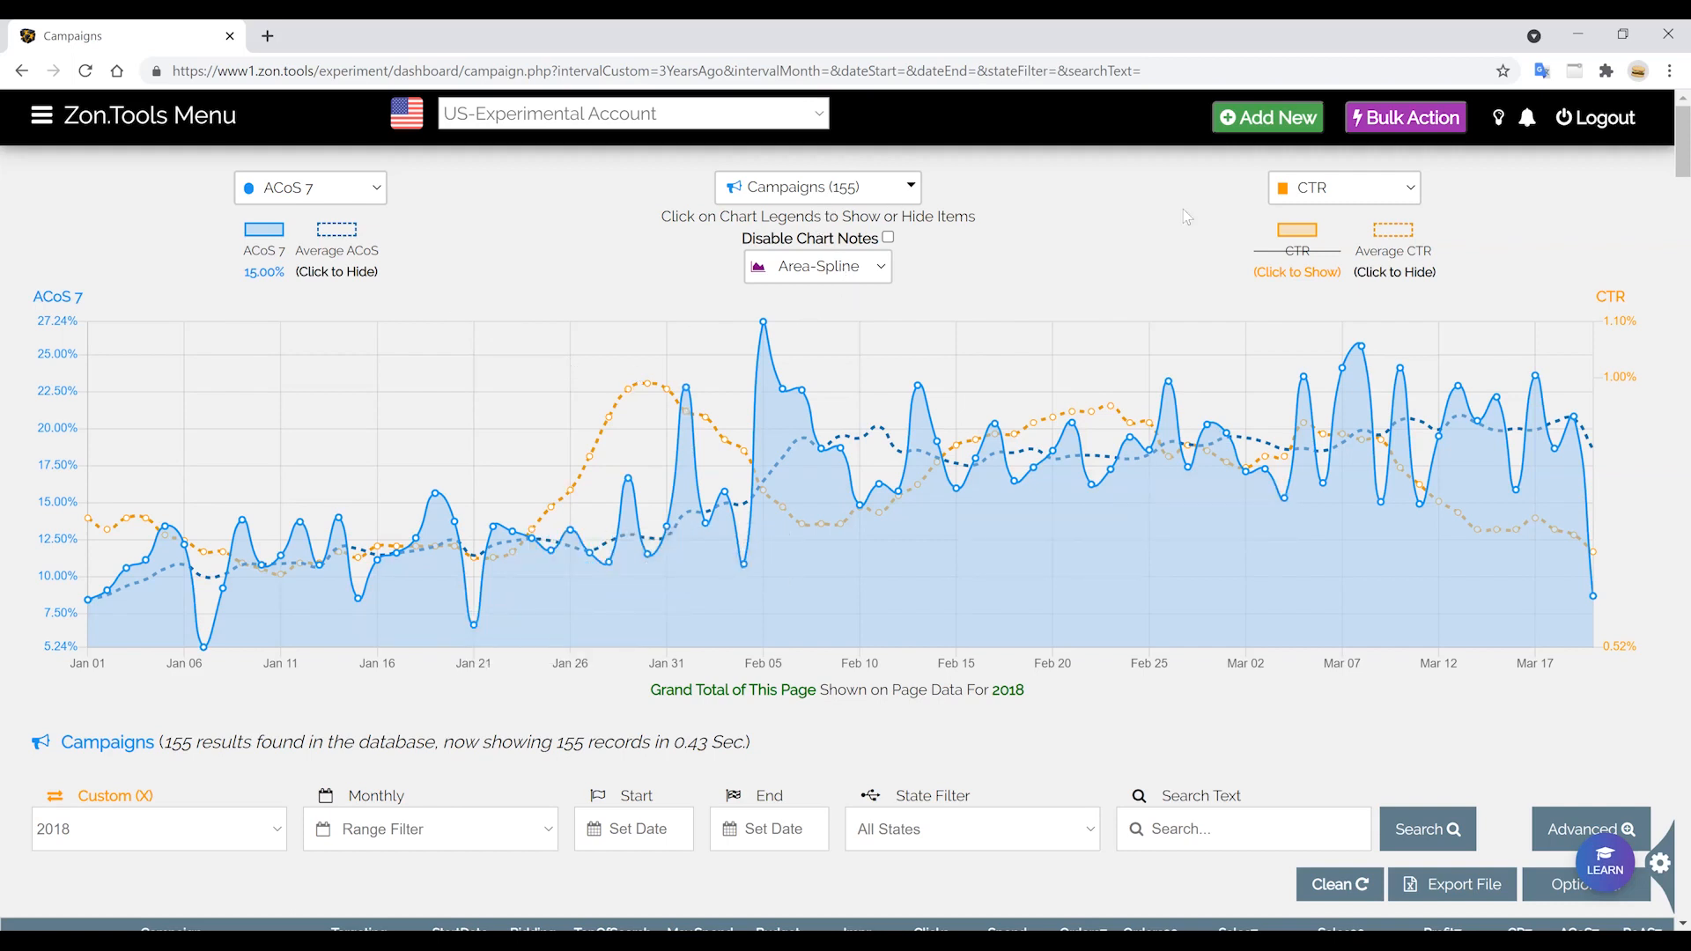
Review the chart's grand total and individual campaign options, and check the record count above the campaigns table.
click(852, 195)
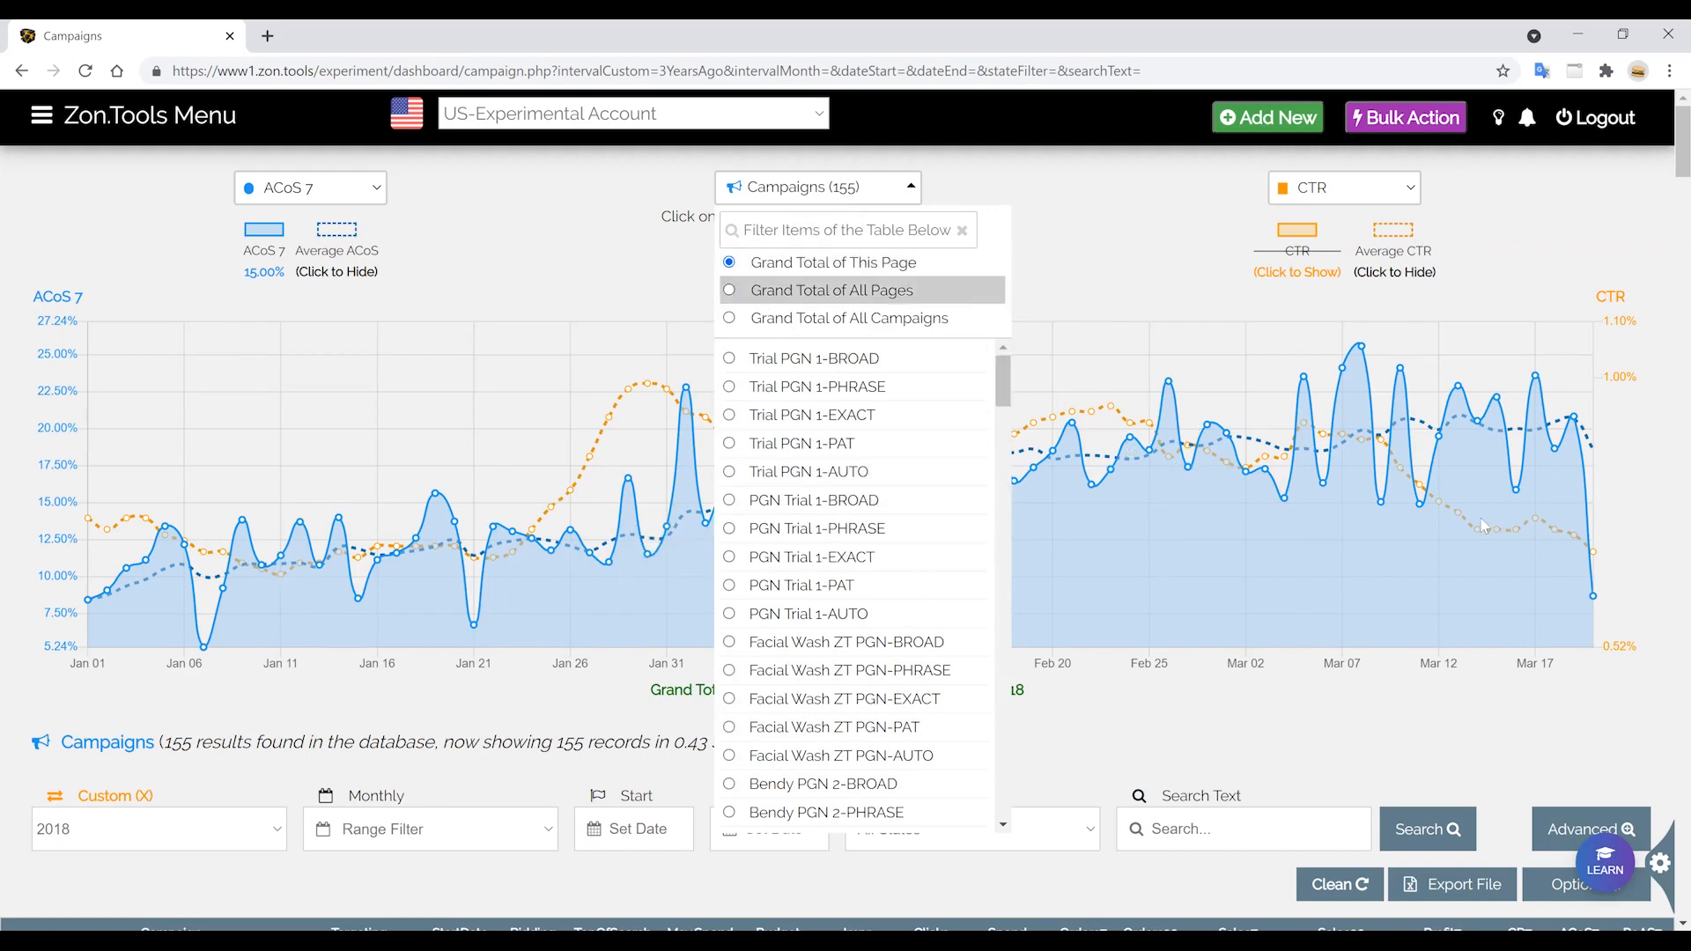
click(295, 764)
scroll(258, 733, down, 2)
drag(171, 543, 200, 543)
drag(556, 543, 669, 544)
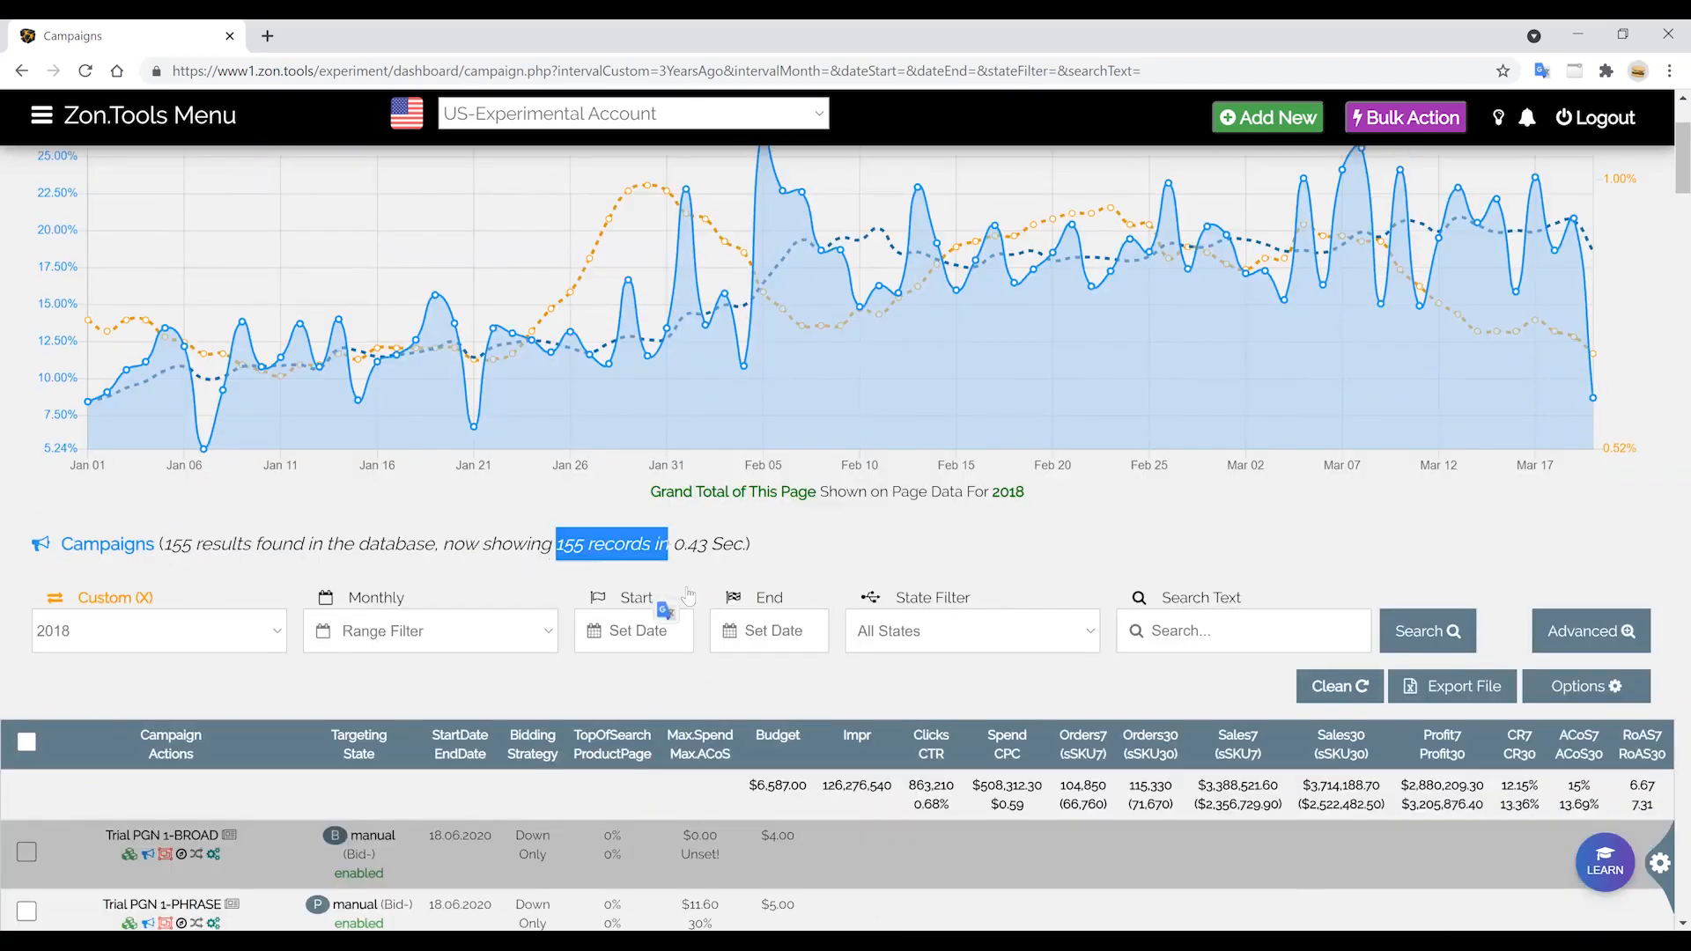
scroll(1057, 573, down, 3)
scroll(1563, 607, up, 2)
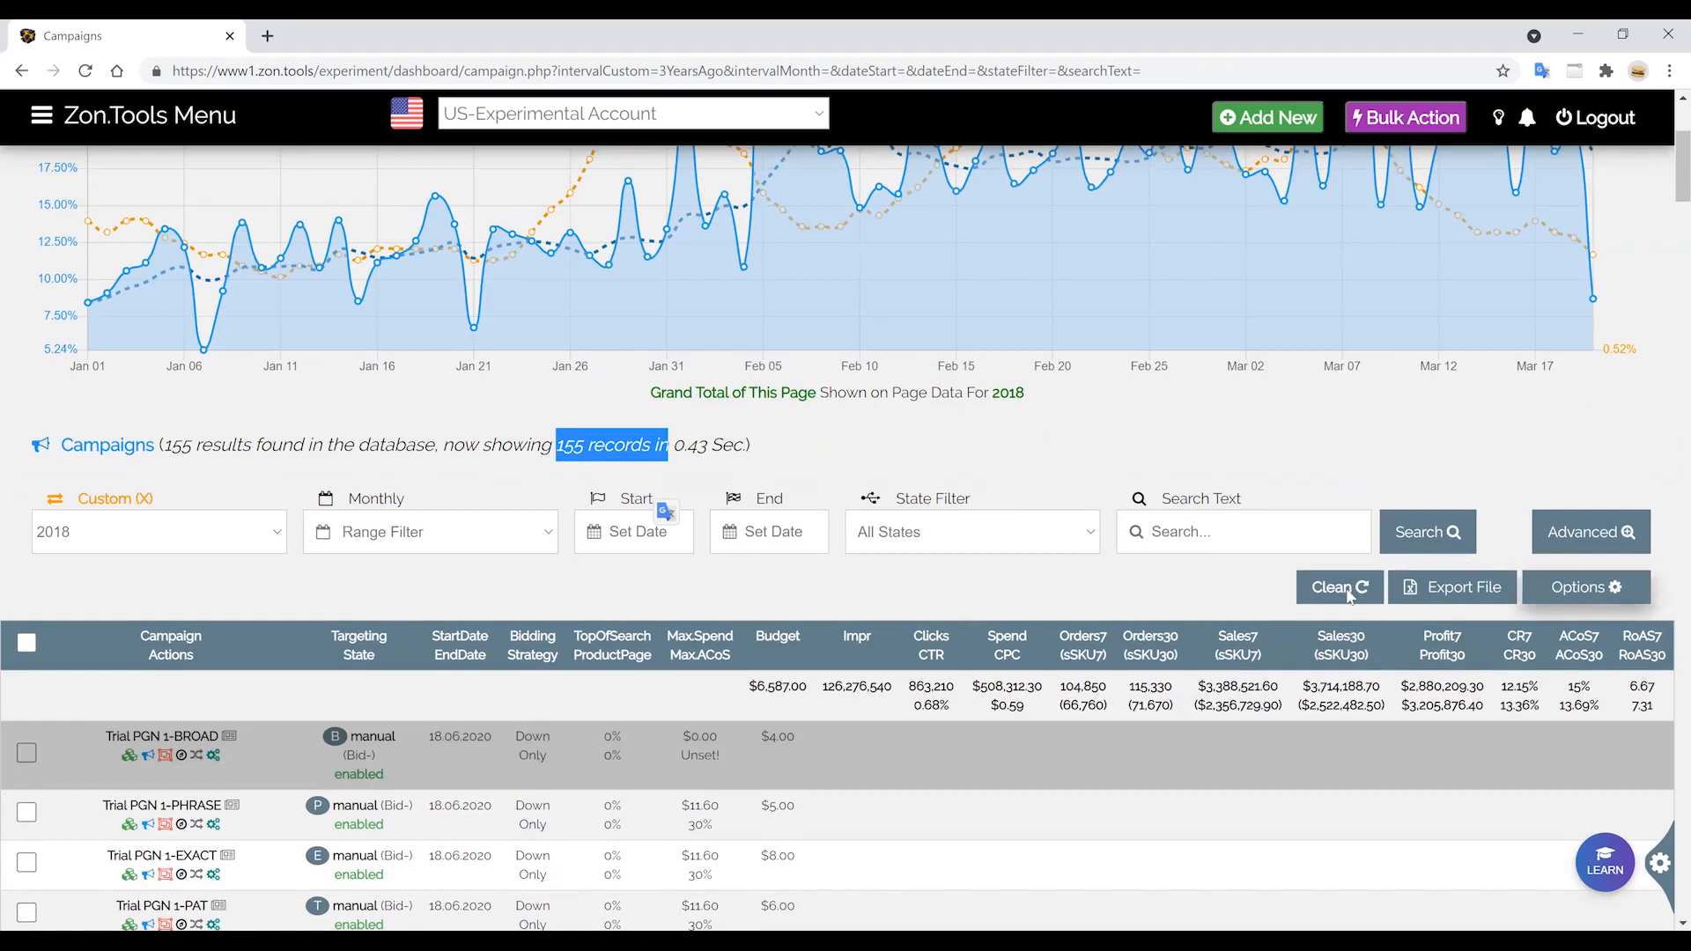
Paginate the campaigns table to 50 rows per page and check the record count above it.
click(1585, 587)
click(1031, 594)
text(50)
click(1111, 587)
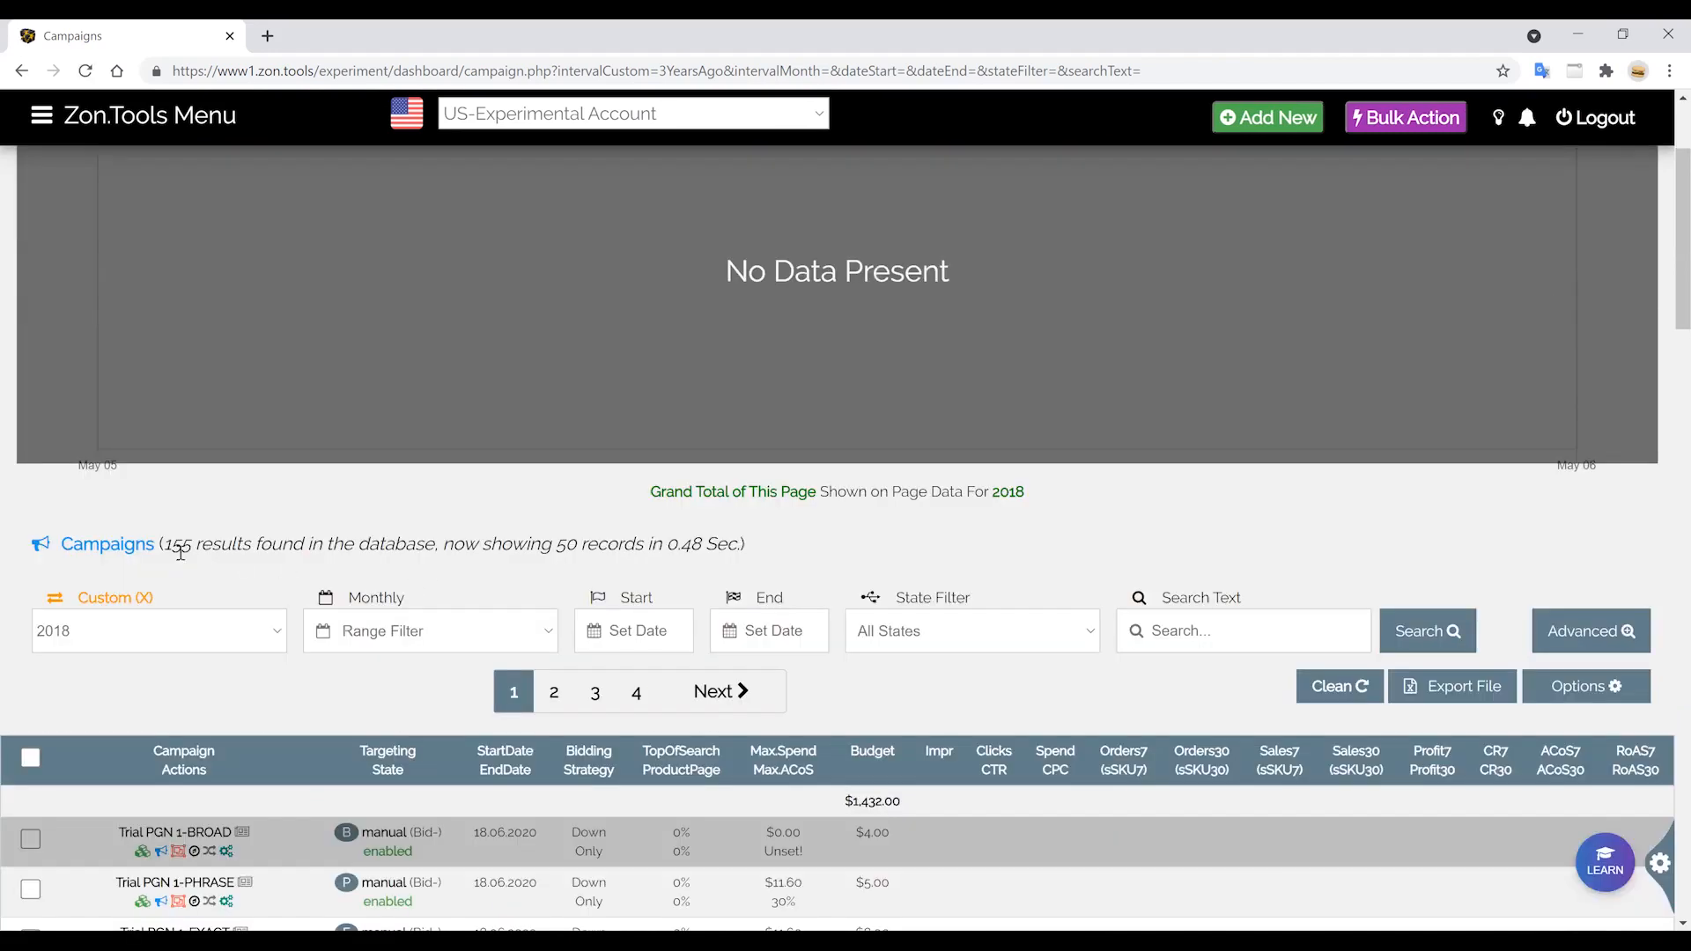
double_click(175, 548)
drag(538, 544, 597, 544)
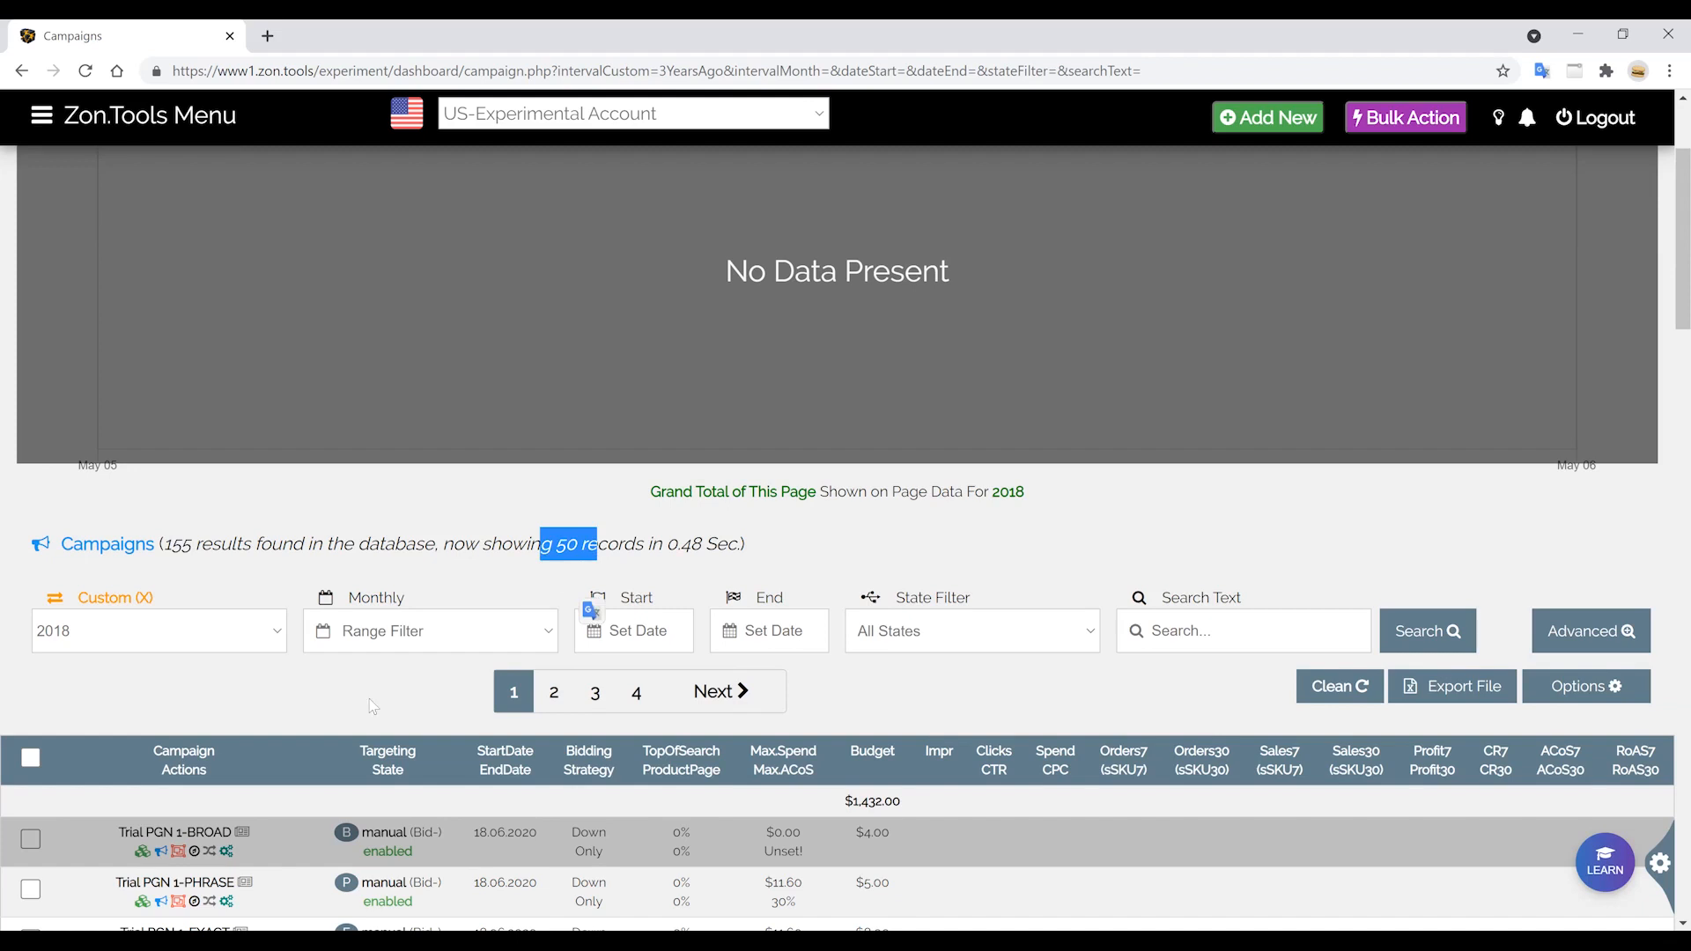
Sort the campaigns table by Spend in descending order and check the chart's grand total options.
scroll(388, 687, down, 12)
scroll(401, 669, up, 7)
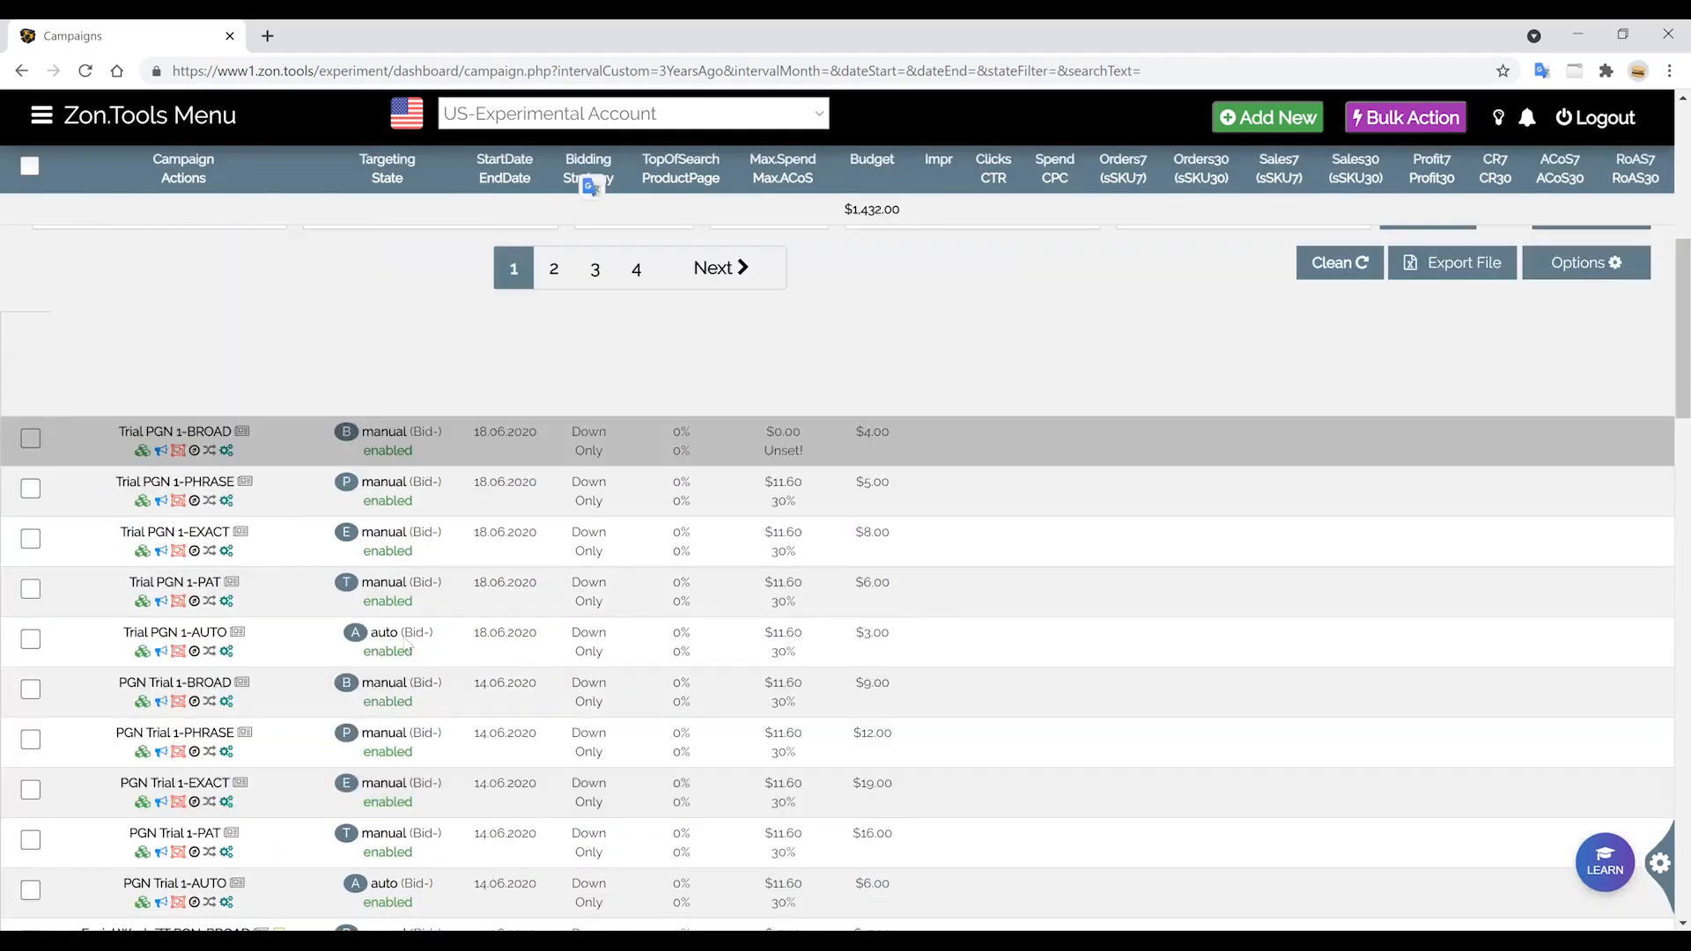
scroll(411, 649, up, 5)
click(1058, 850)
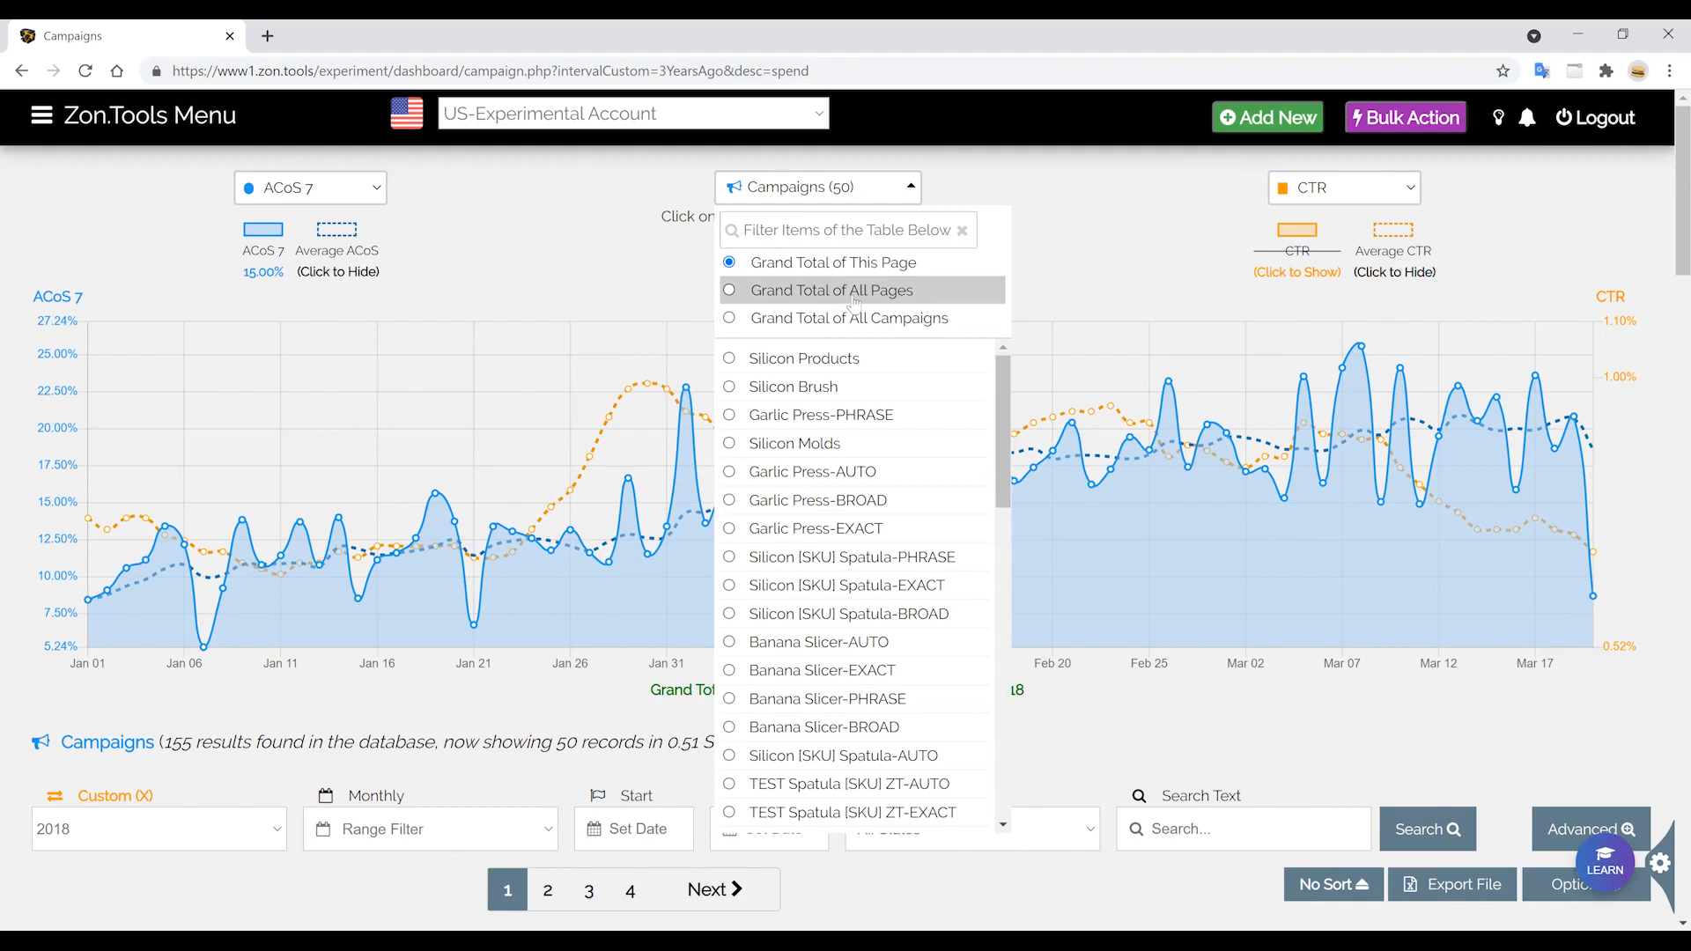
click(483, 744)
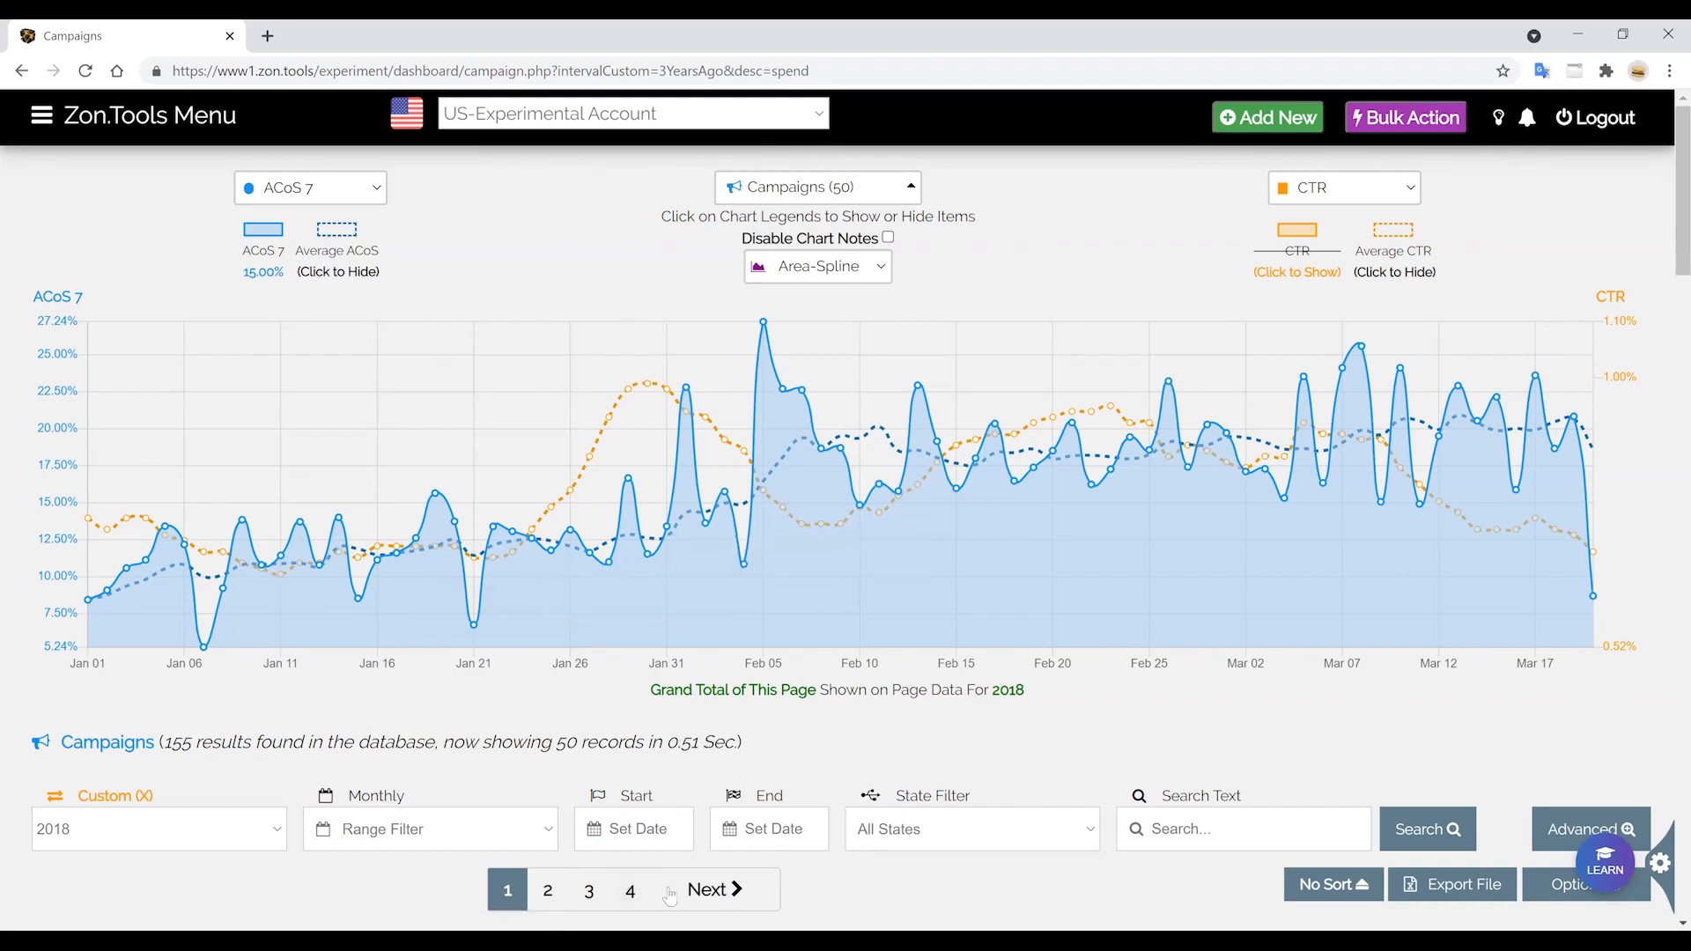
Browse the individual campaigns offered in the chart's campaign selector without choosing another one.
click(811, 188)
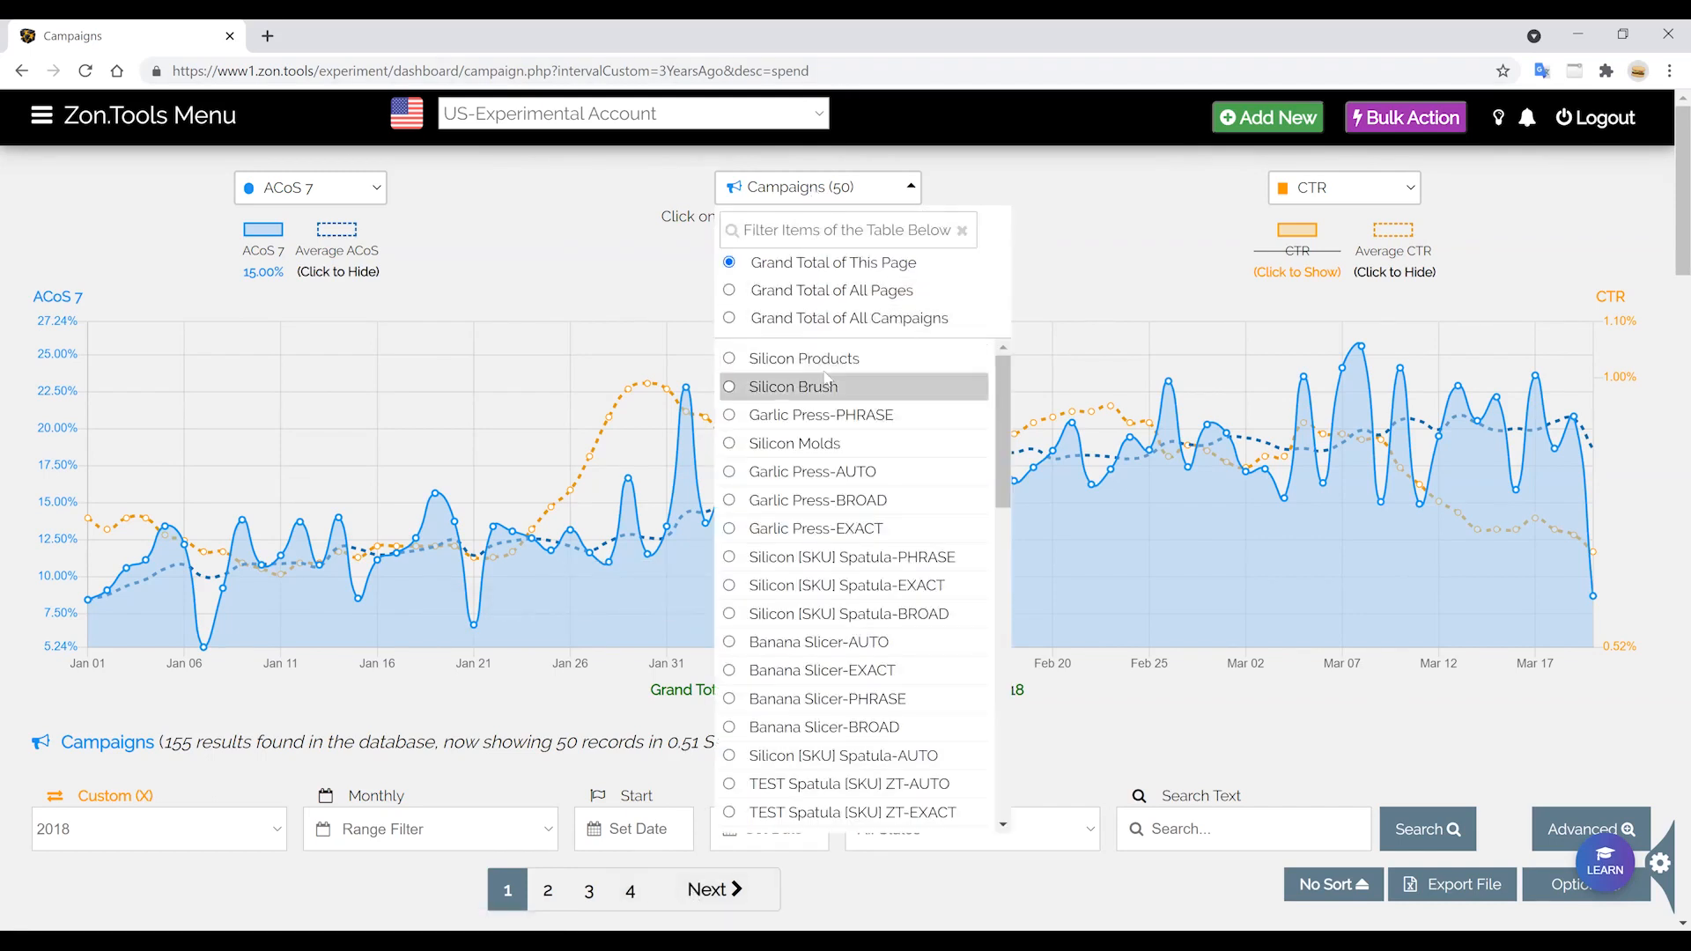
scroll(872, 423, down, 5)
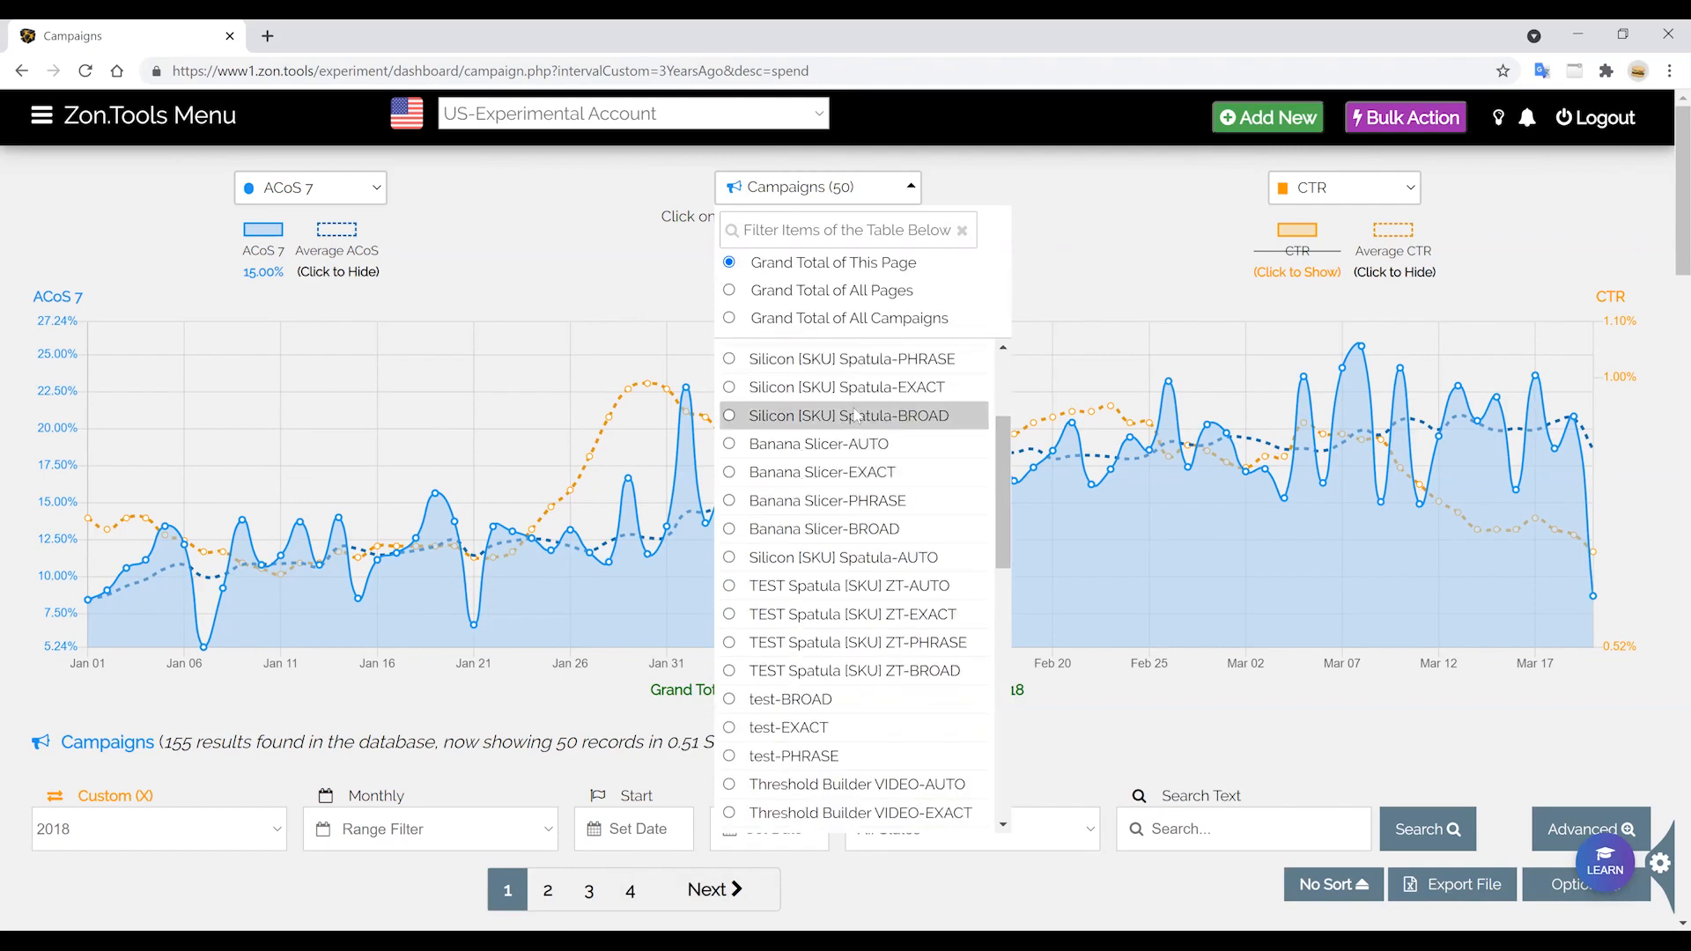
scroll(798, 393, up, 5)
scroll(814, 425, down, 7)
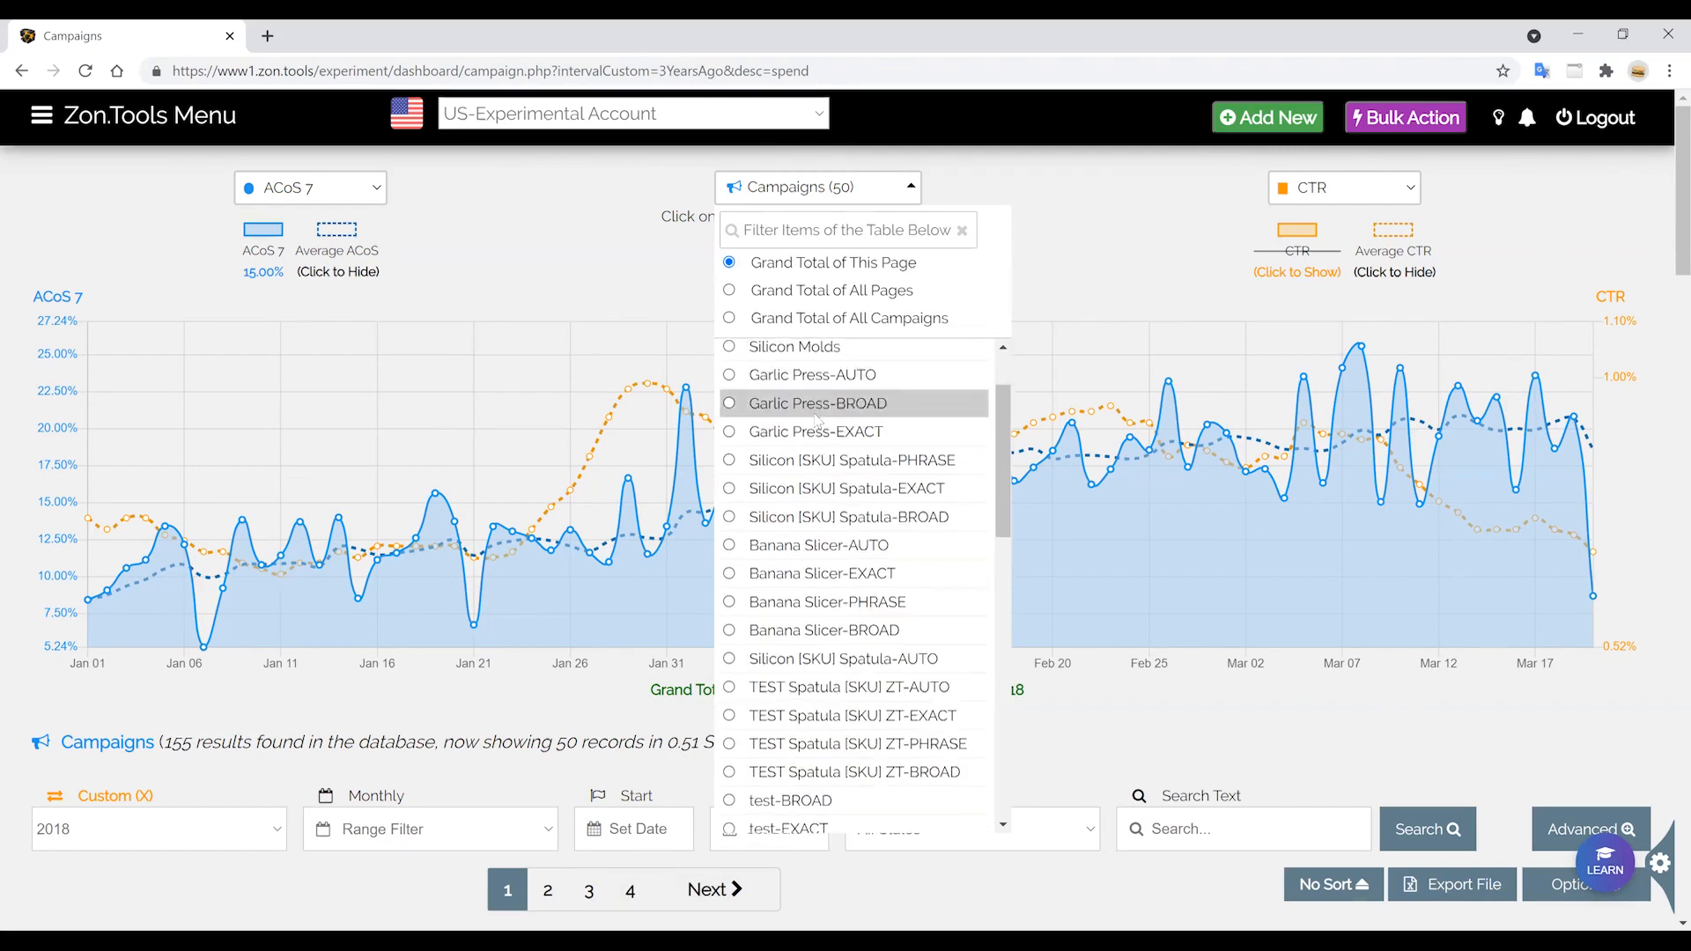
scroll(814, 429, down, 1)
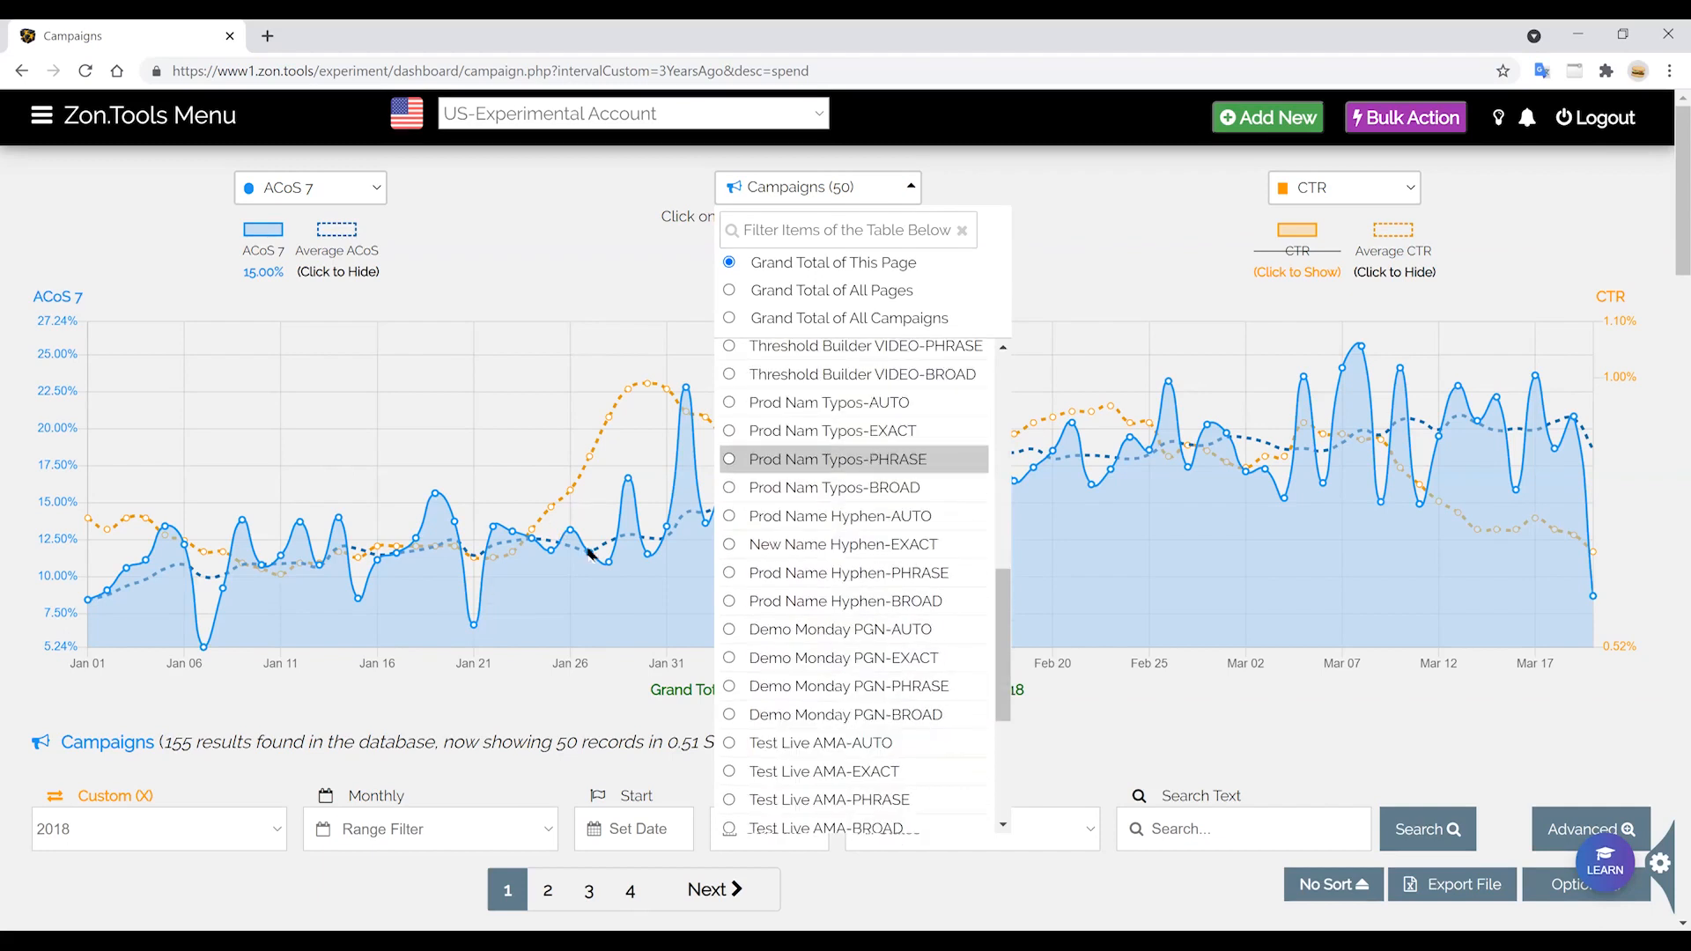
click(604, 286)
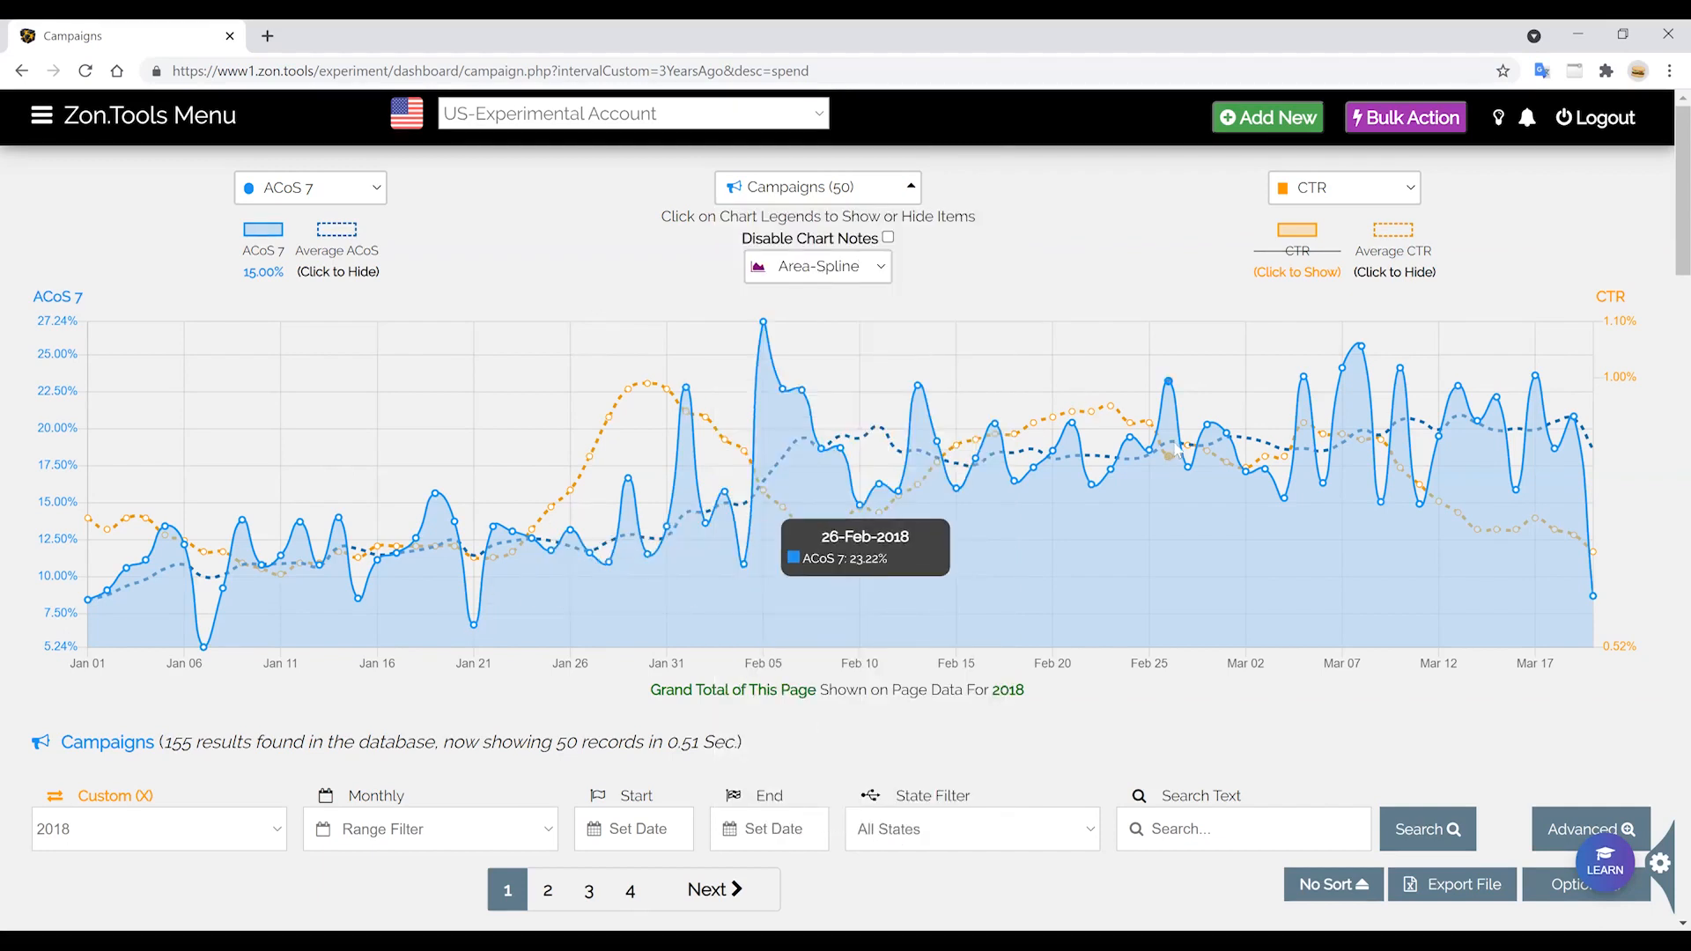
Replace the campaign chart's CTR metric with CR 30.
scroll(1222, 594, down, 2)
scroll(1219, 589, up, 2)
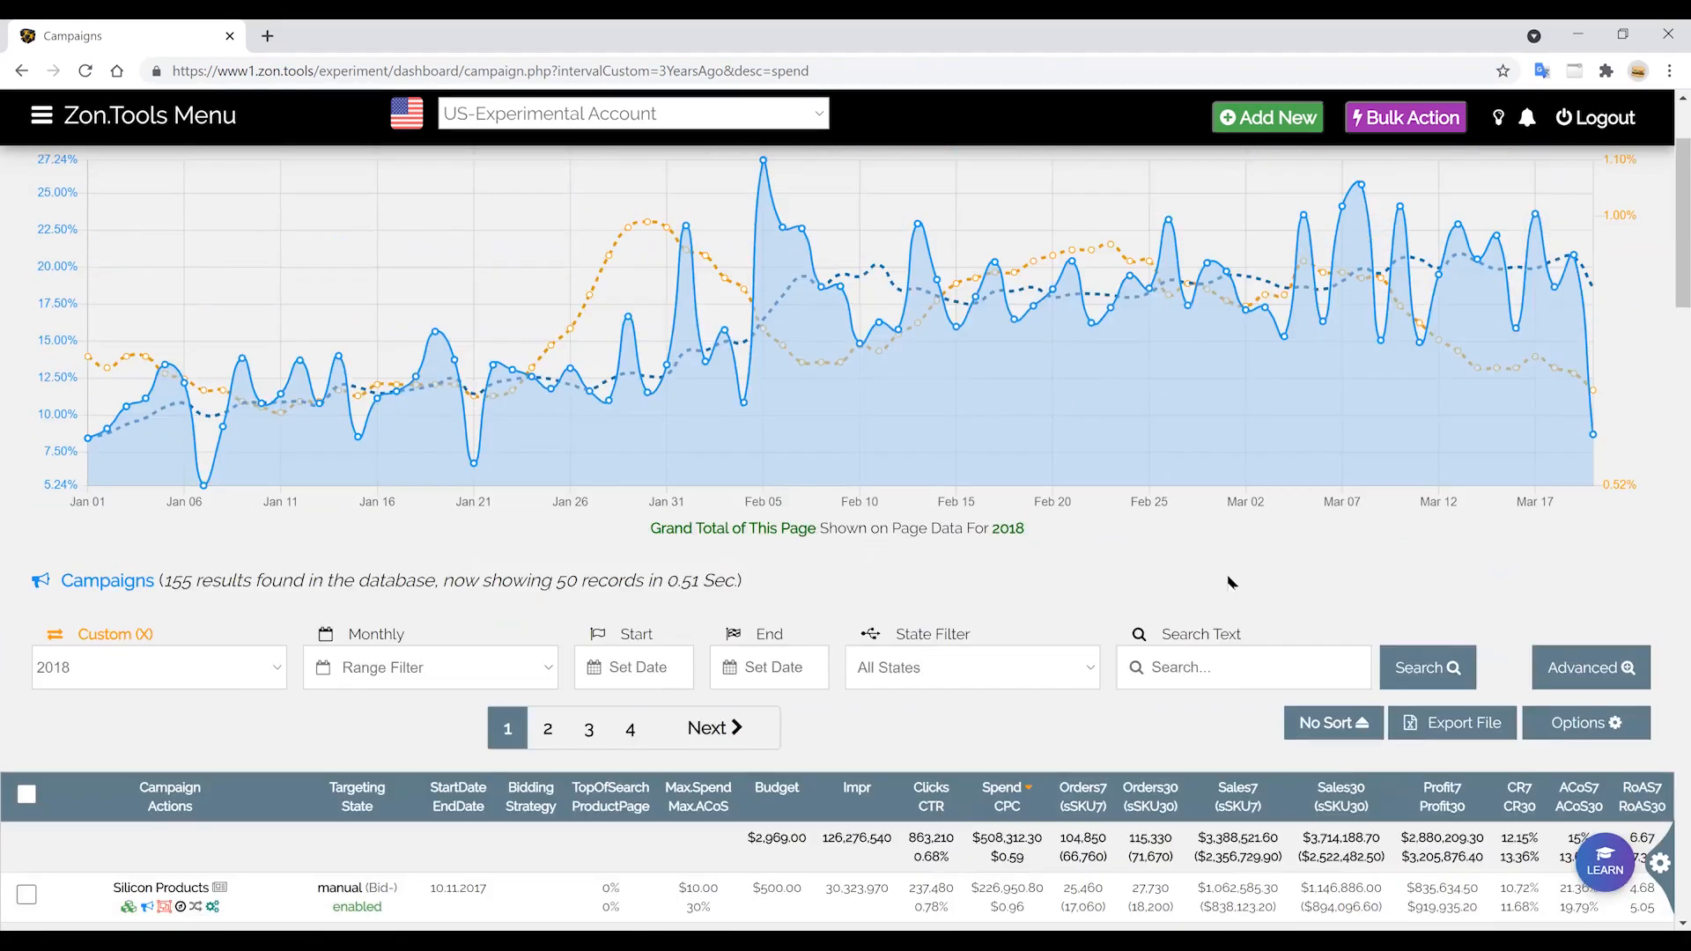
scroll(1304, 246, down, 1)
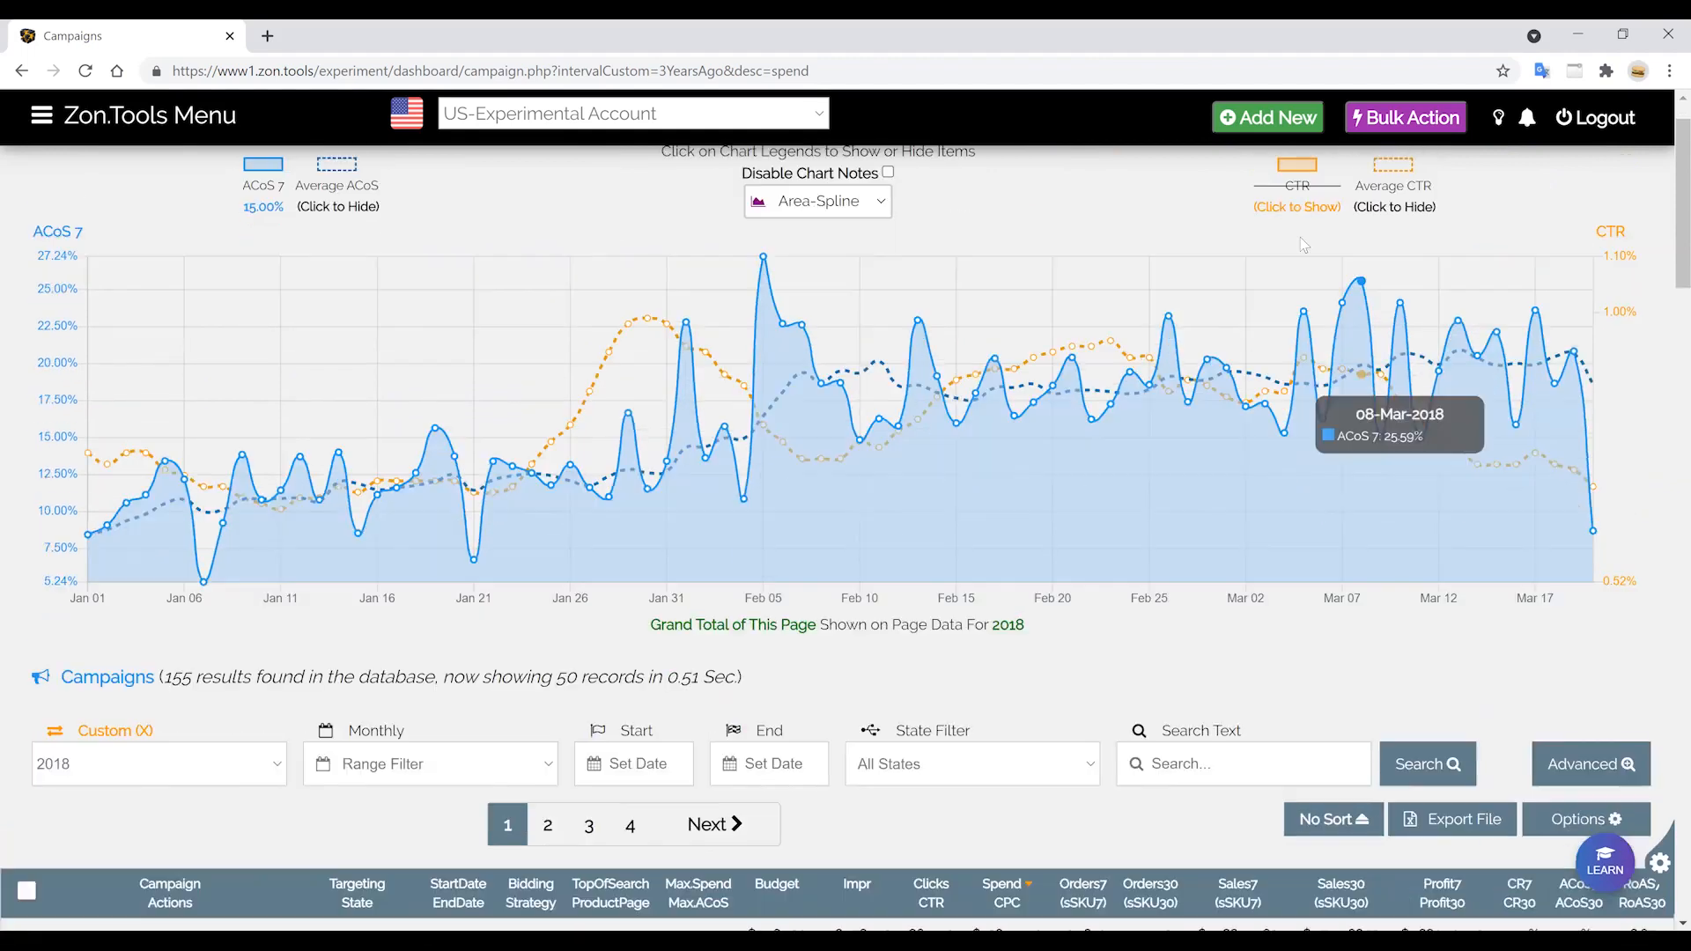
scroll(1304, 250, up, 1)
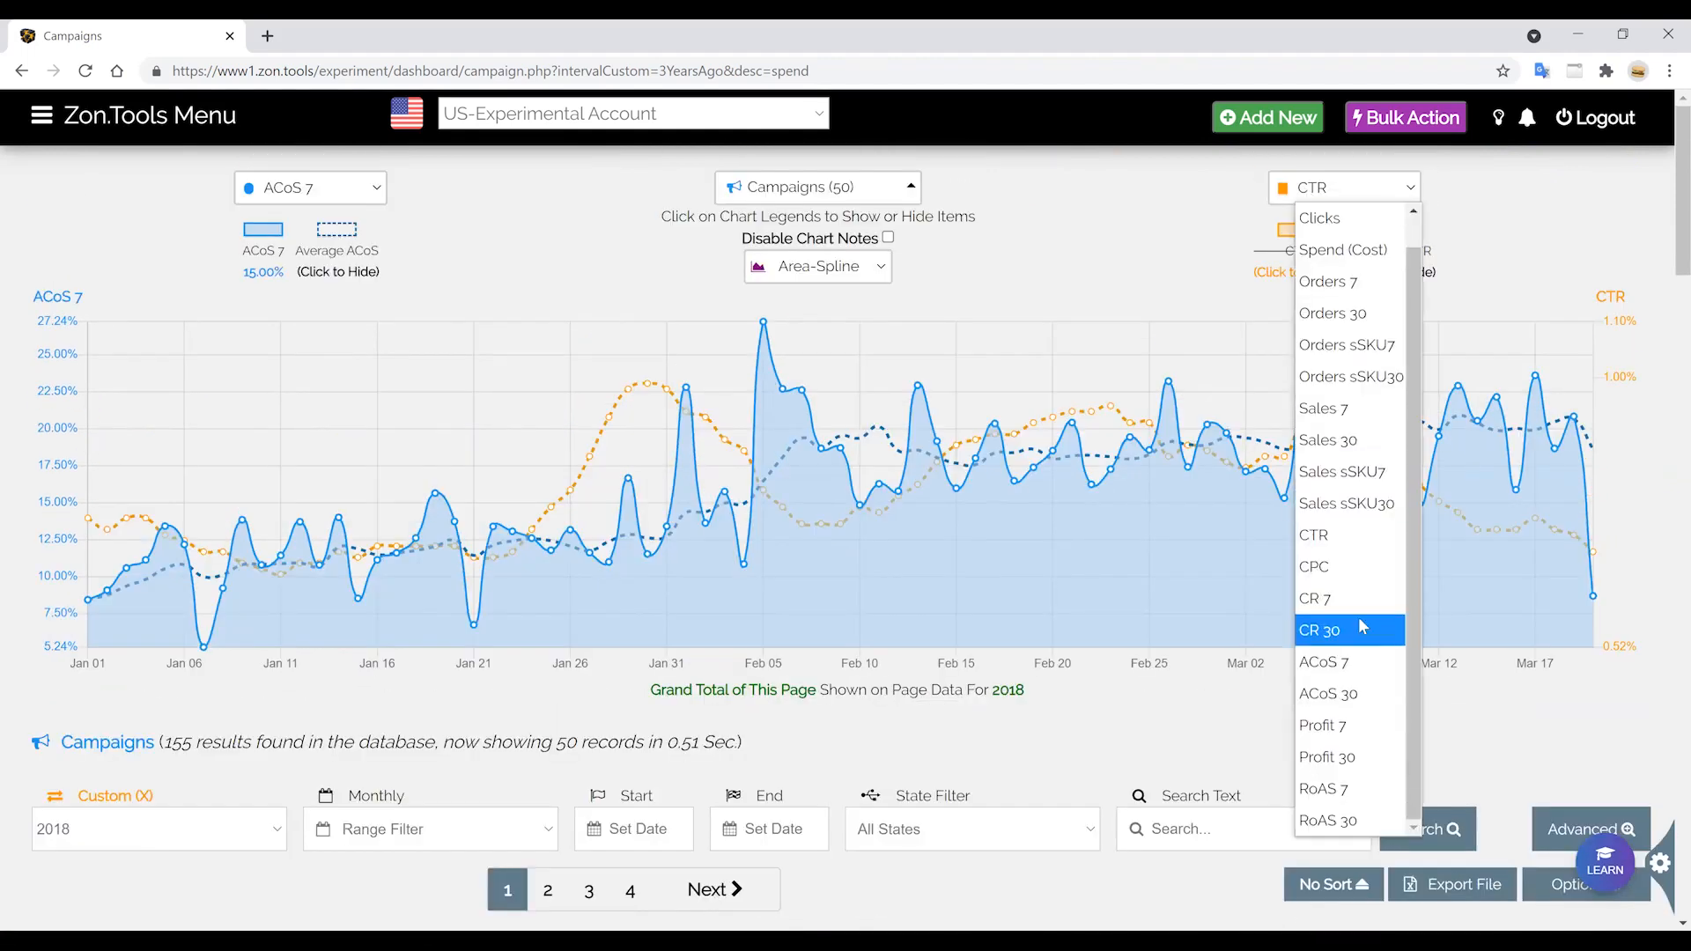
click(1357, 622)
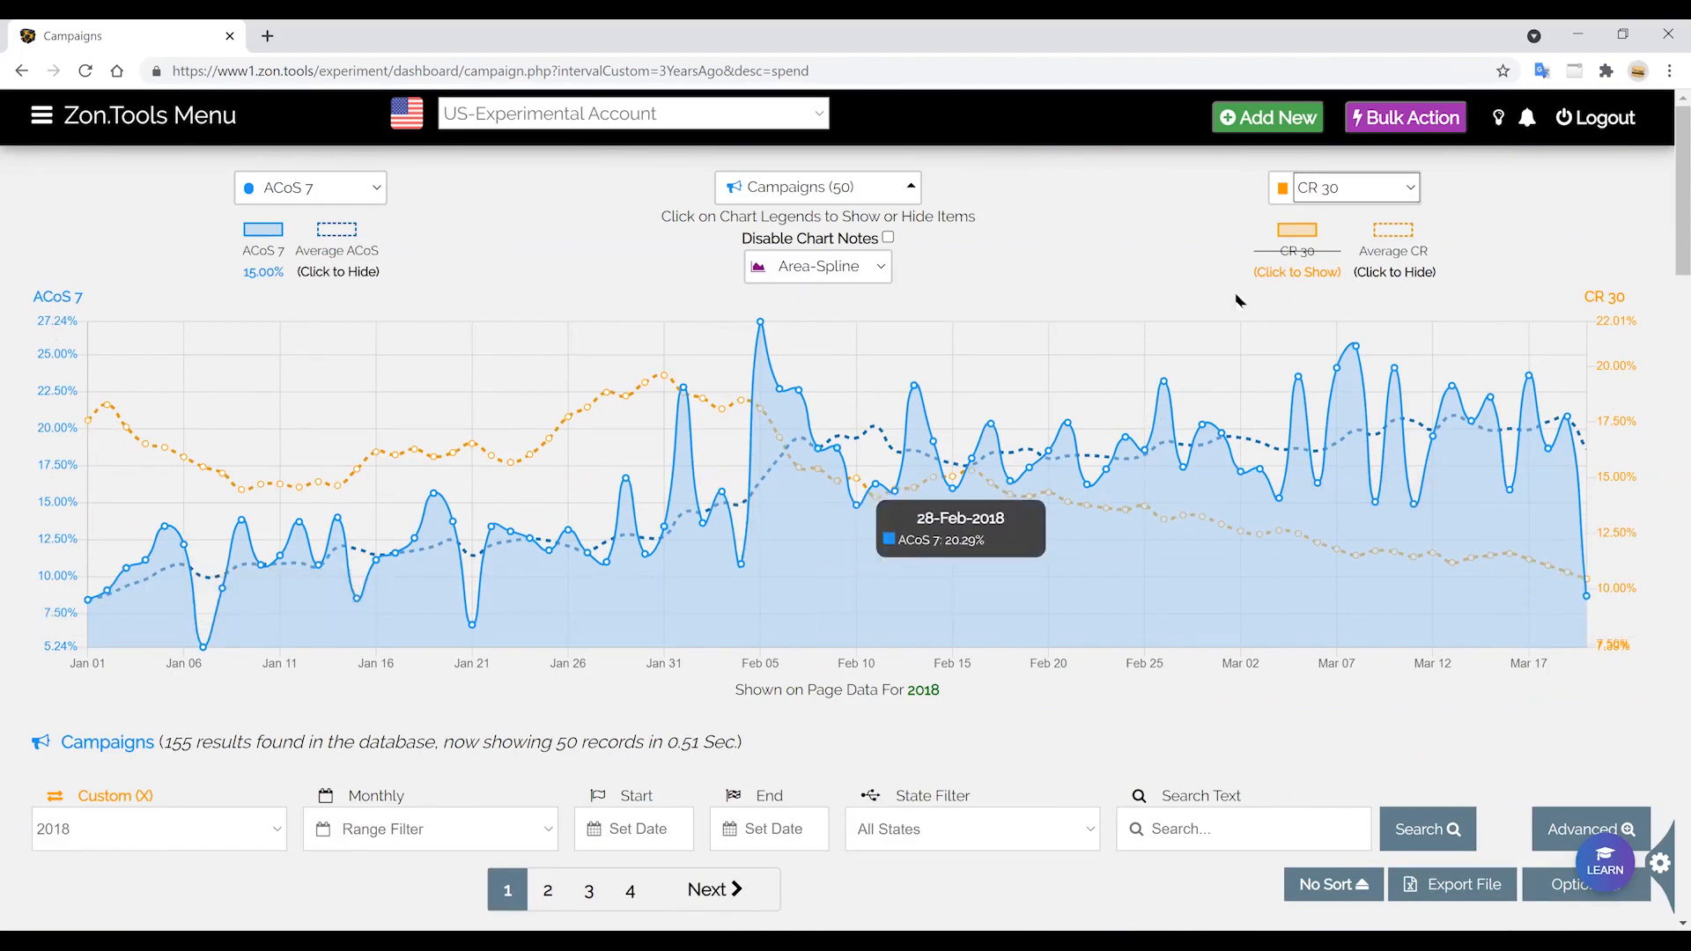
Review the ACoS 7 and CR 30 chart together with the campaign filters, totals and rows below it.
scroll(1127, 380, down, 3)
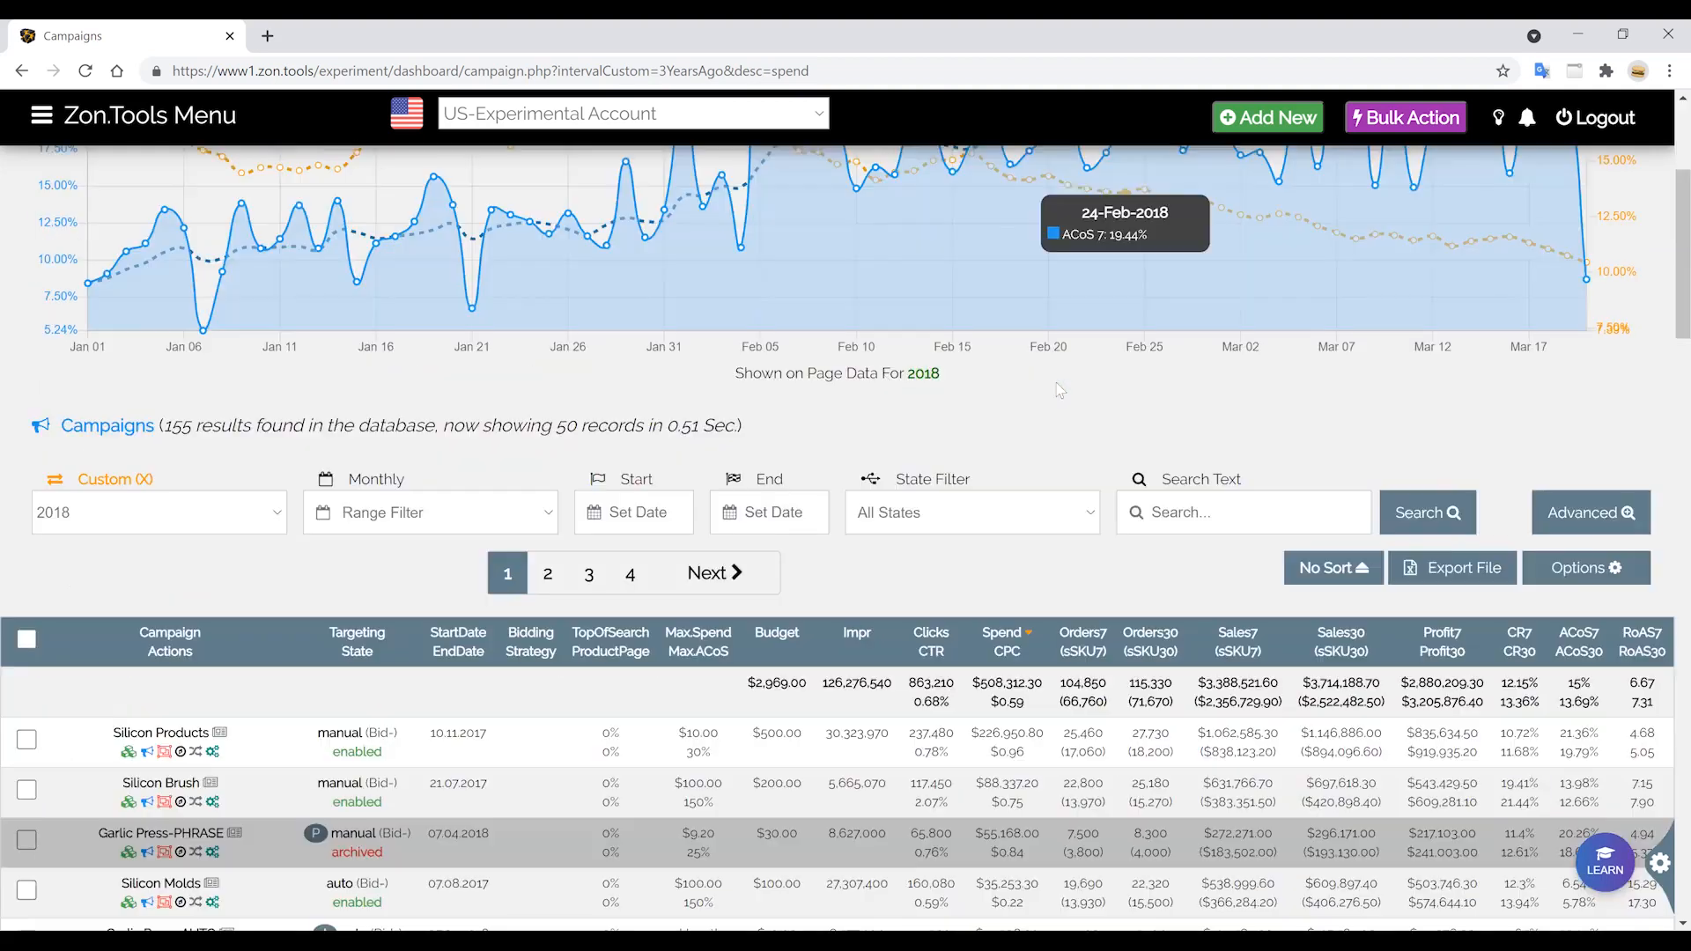
scroll(1092, 414, up, 4)
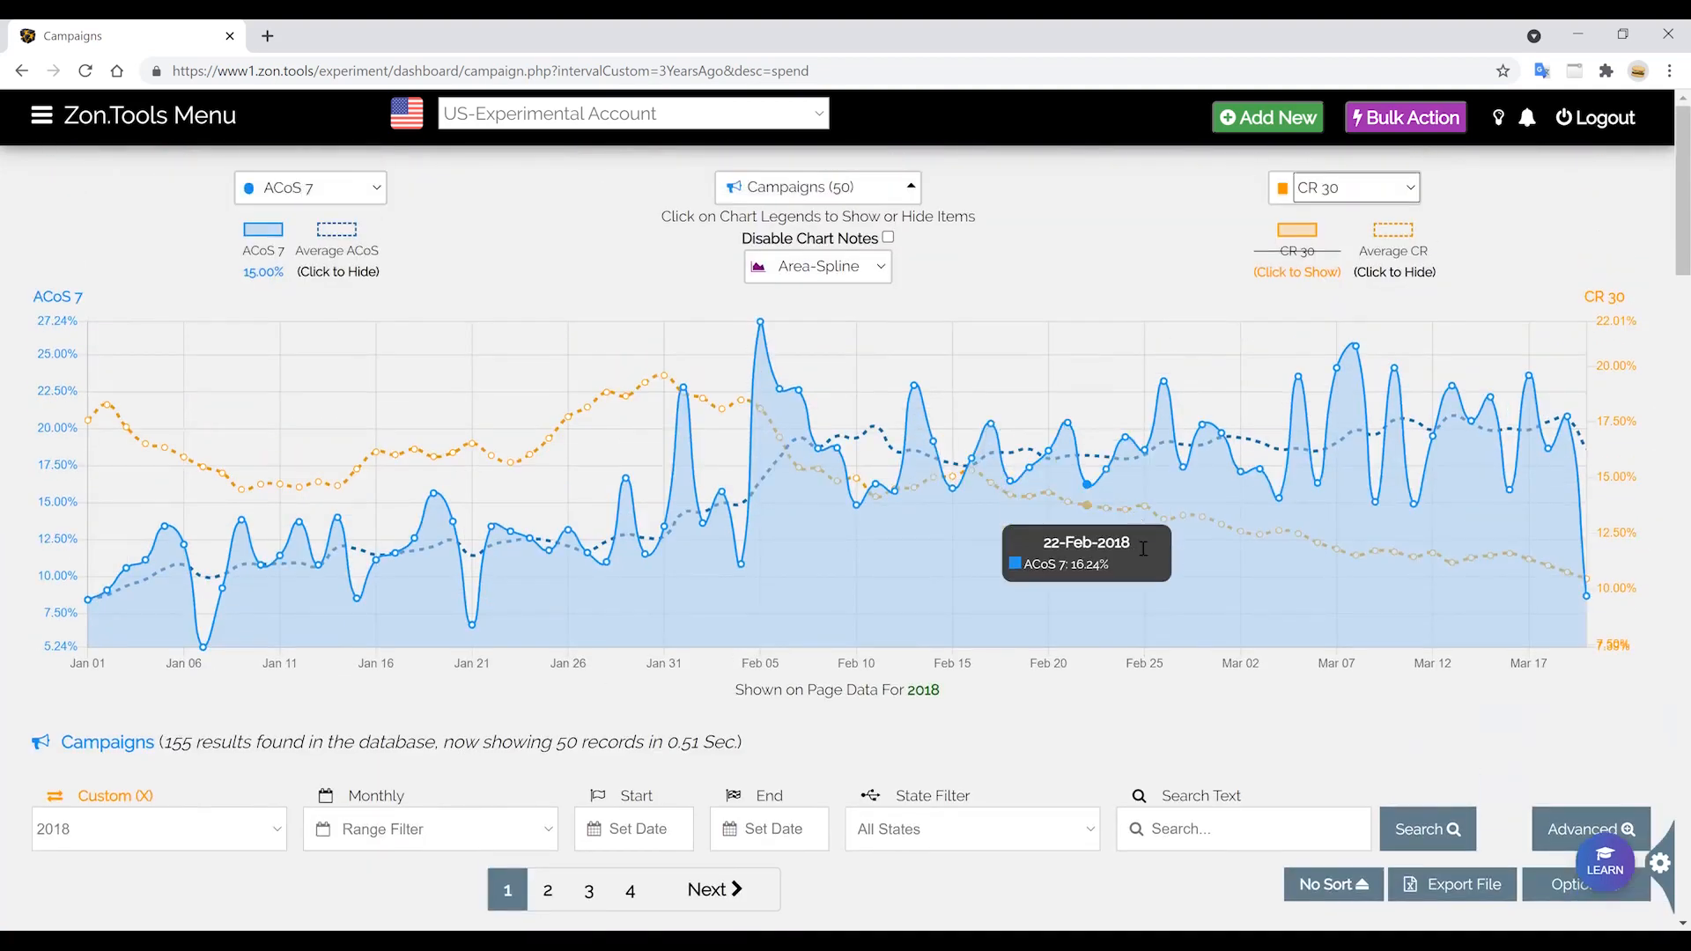
scroll(1144, 545, down, 3)
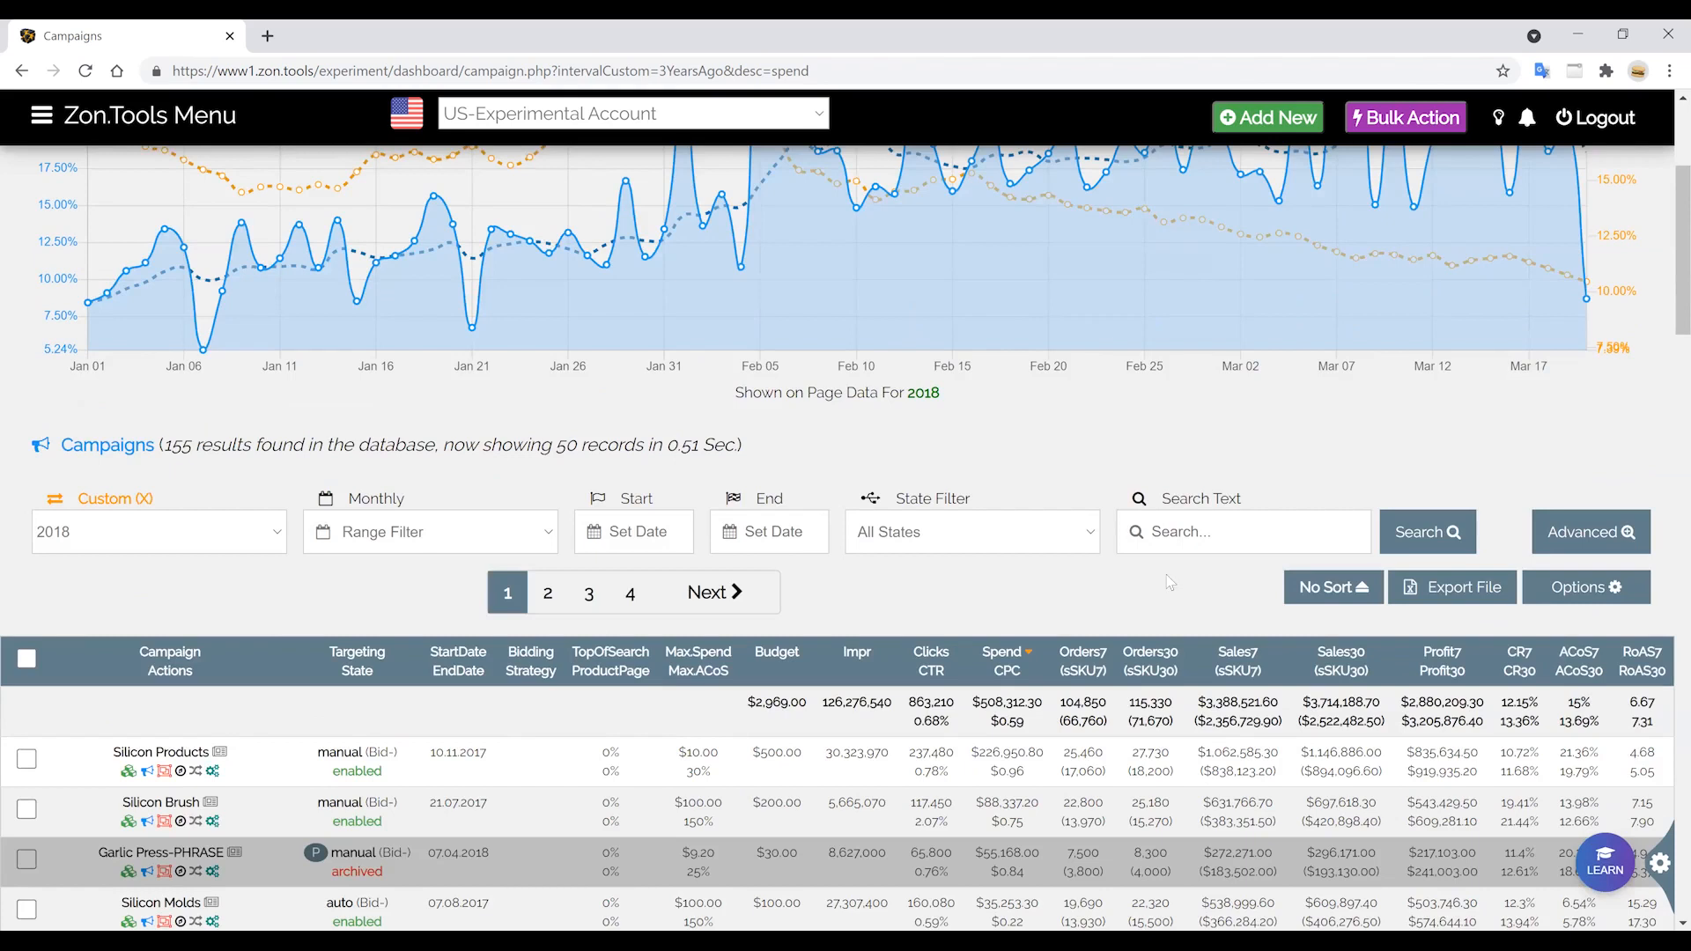
scroll(291, 400, up, 1)
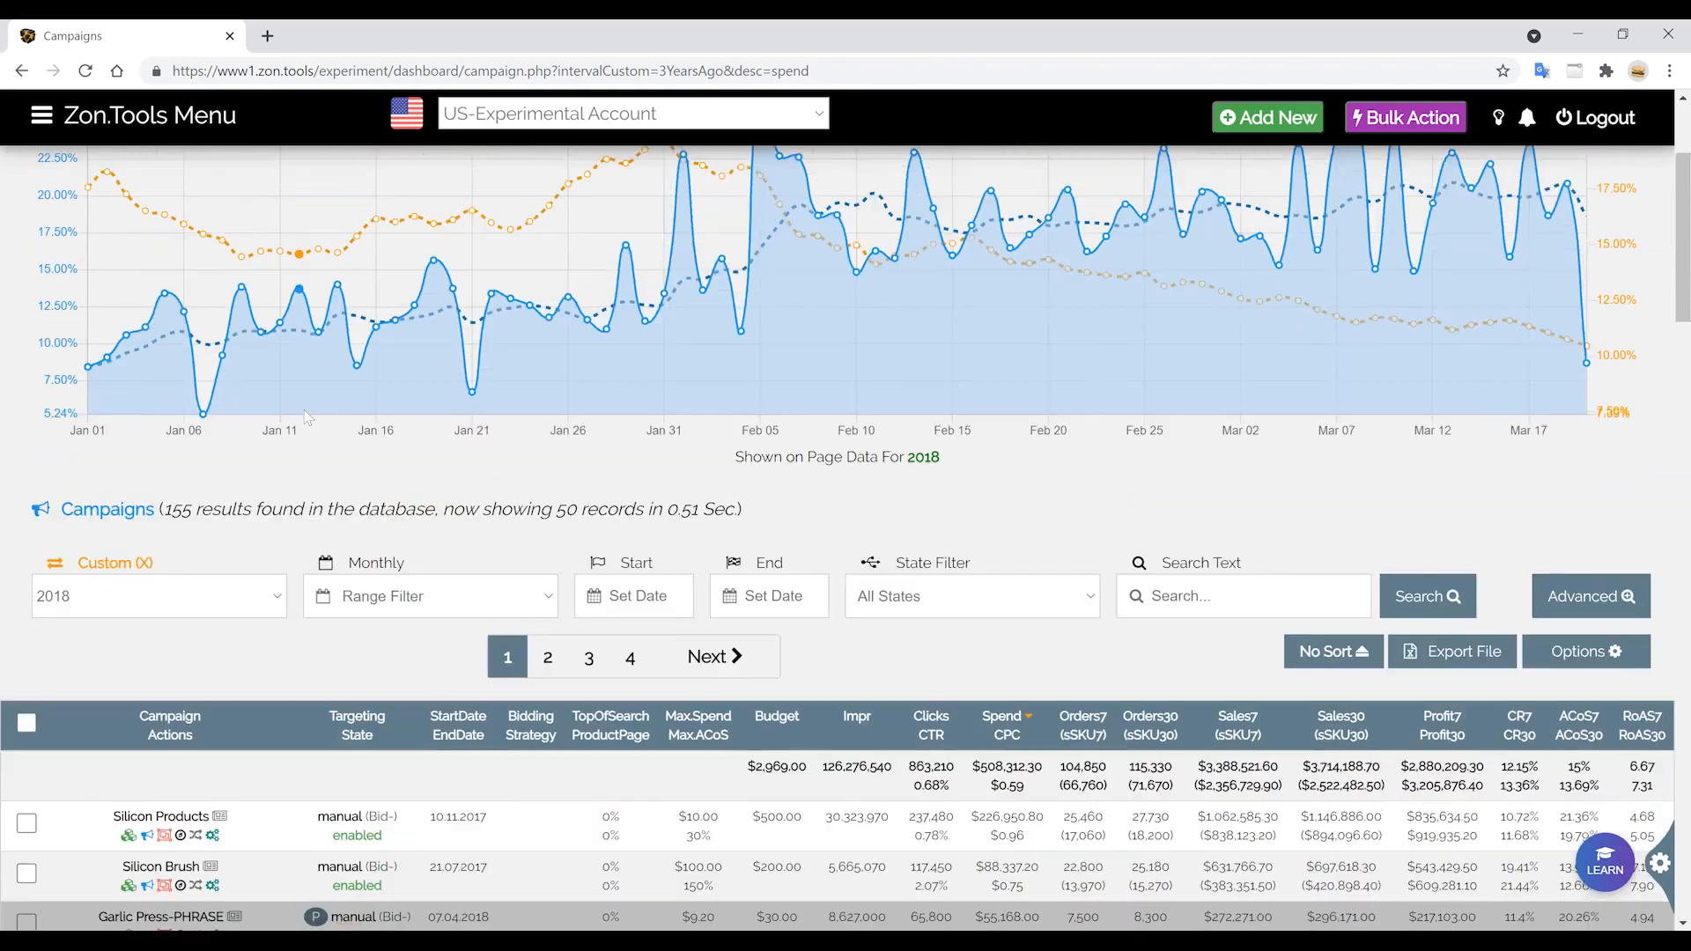
scroll(496, 399, up, 2)
scroll(458, 300, up, 1)
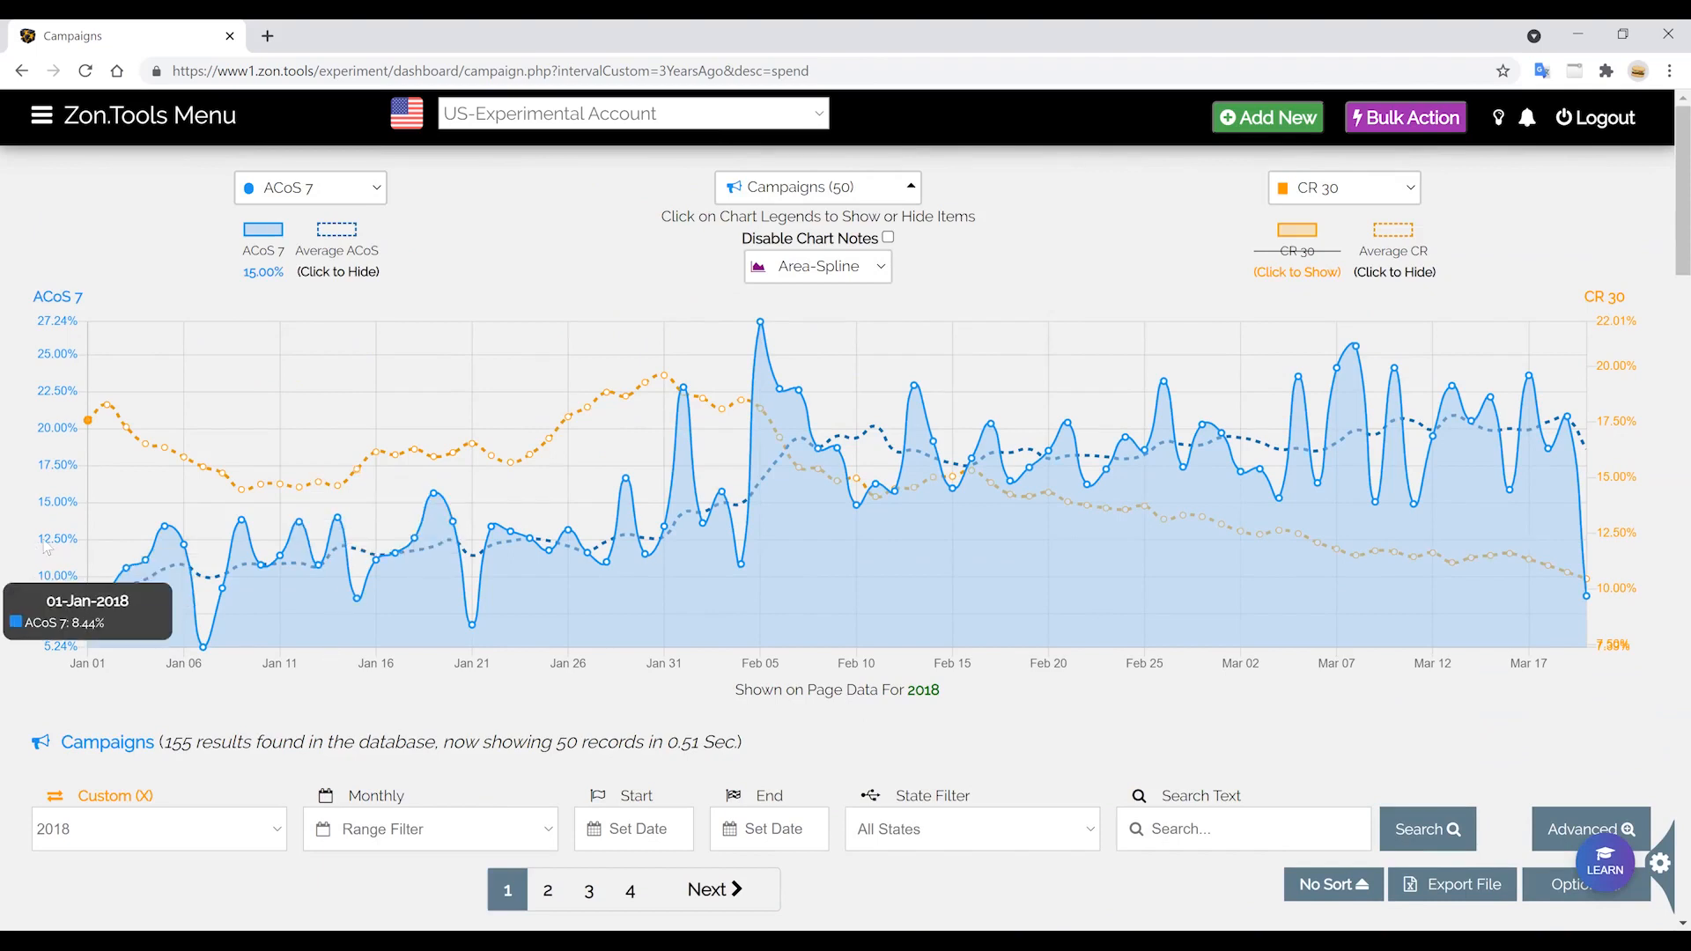
scroll(98, 539, down, 4)
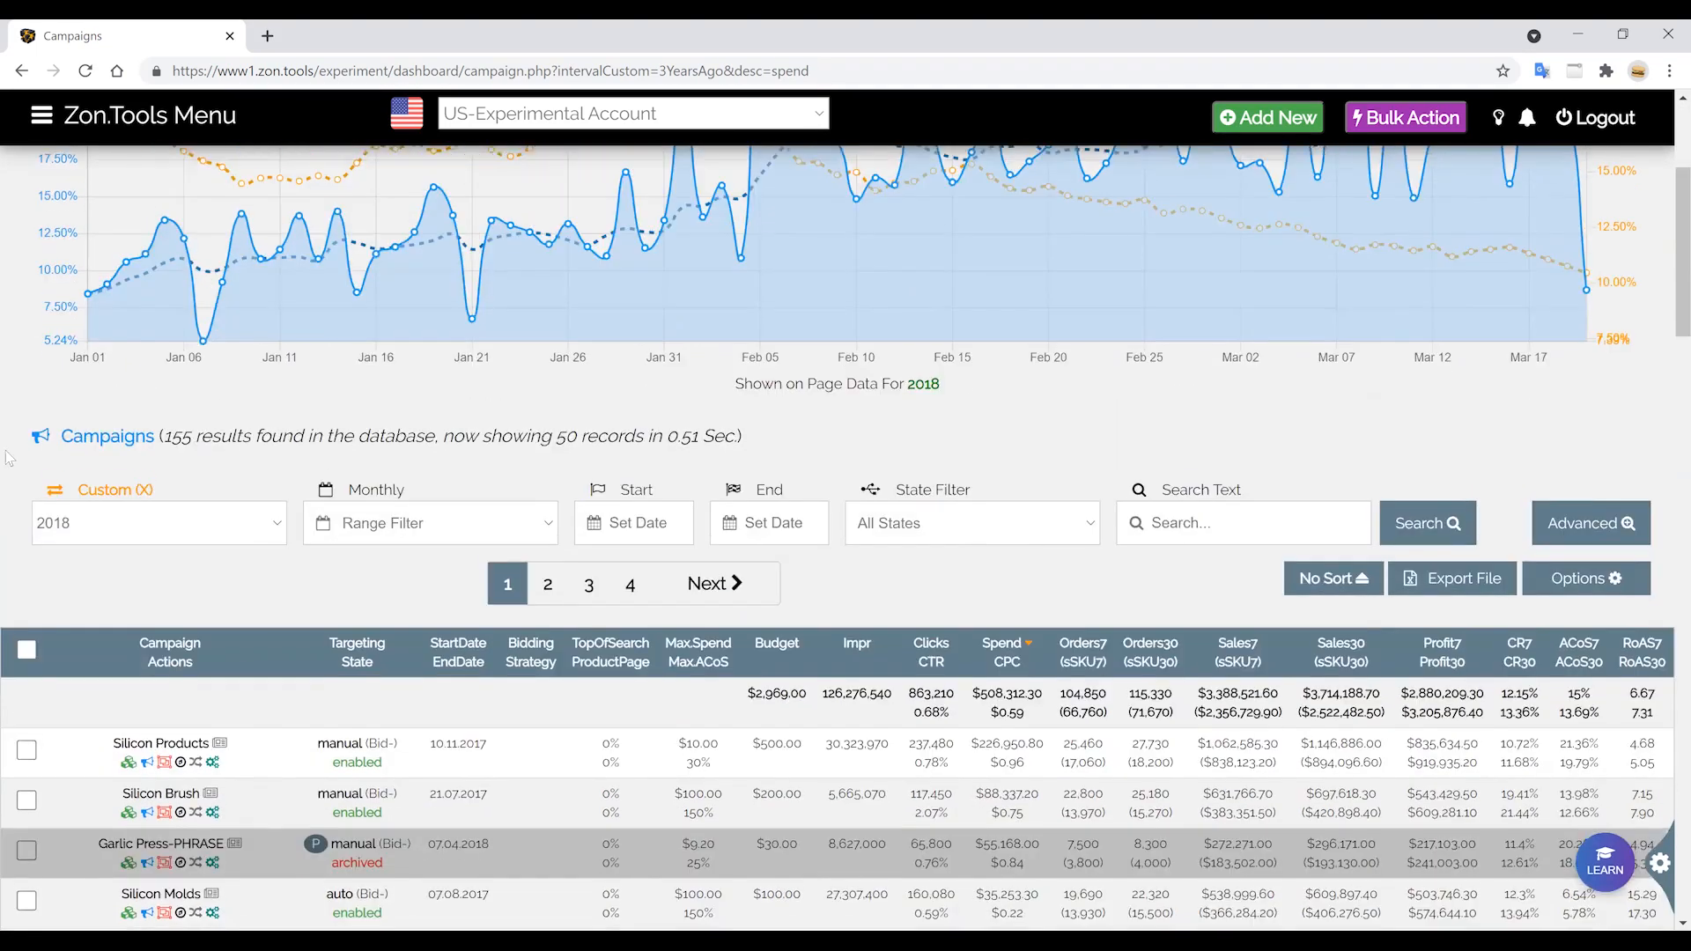
Open the product ads of the Garlic Press-PHRASE campaign and review their rows.
drag(51, 445, 170, 464)
scroll(188, 641, down, 3)
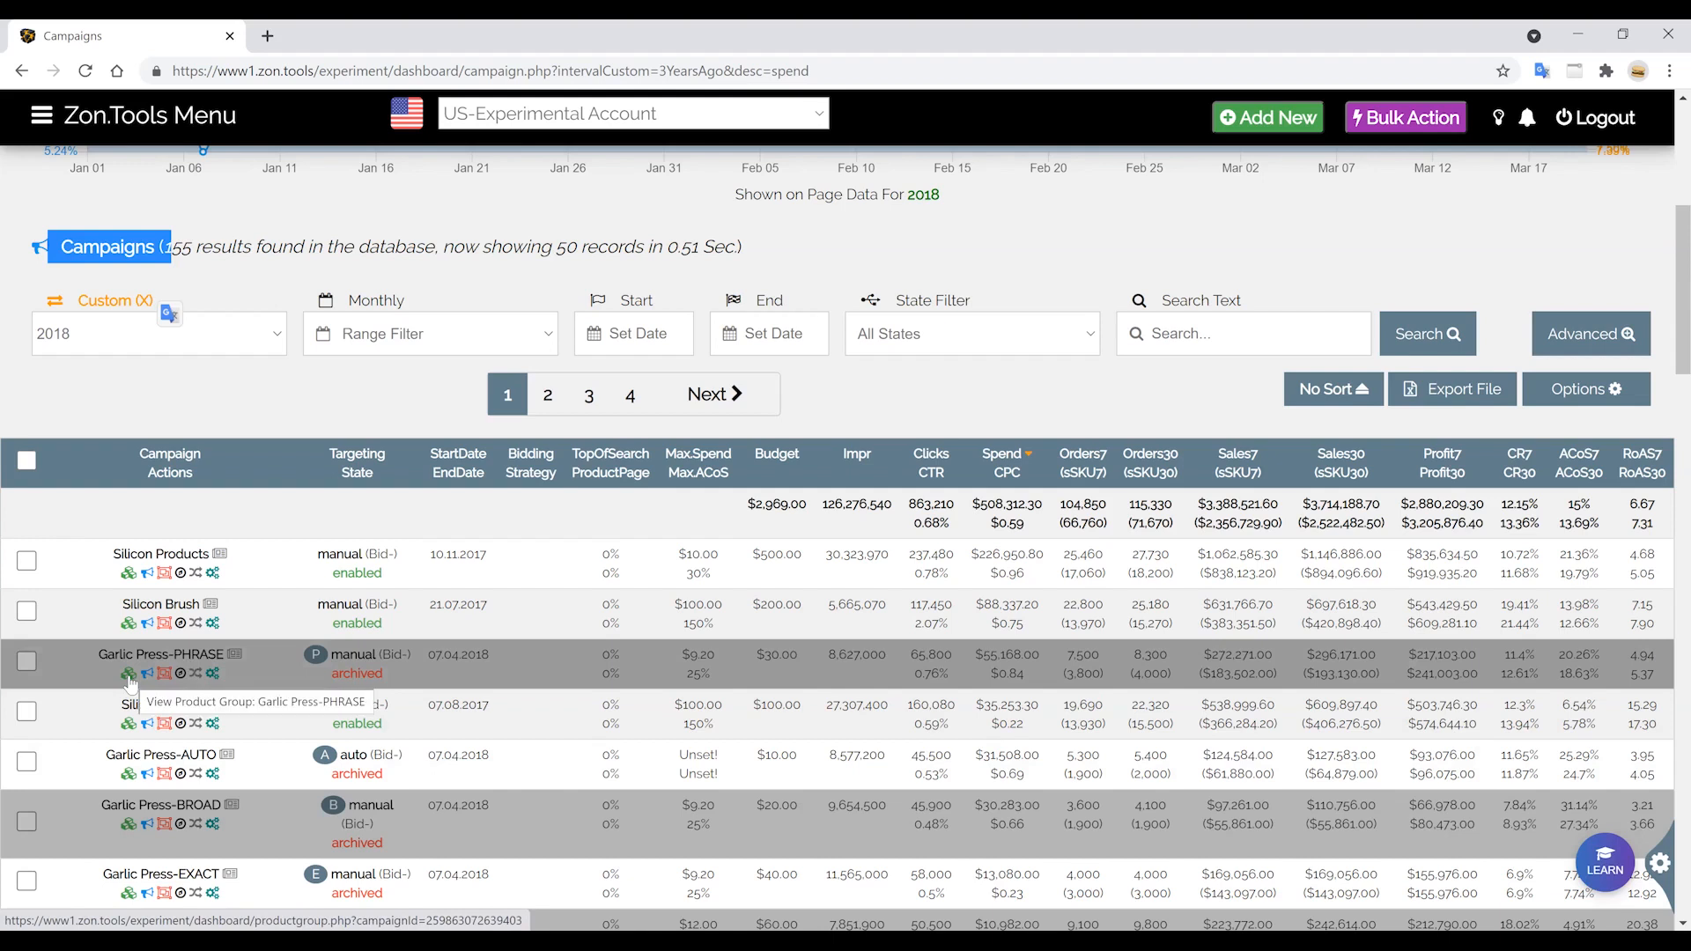
click(179, 675)
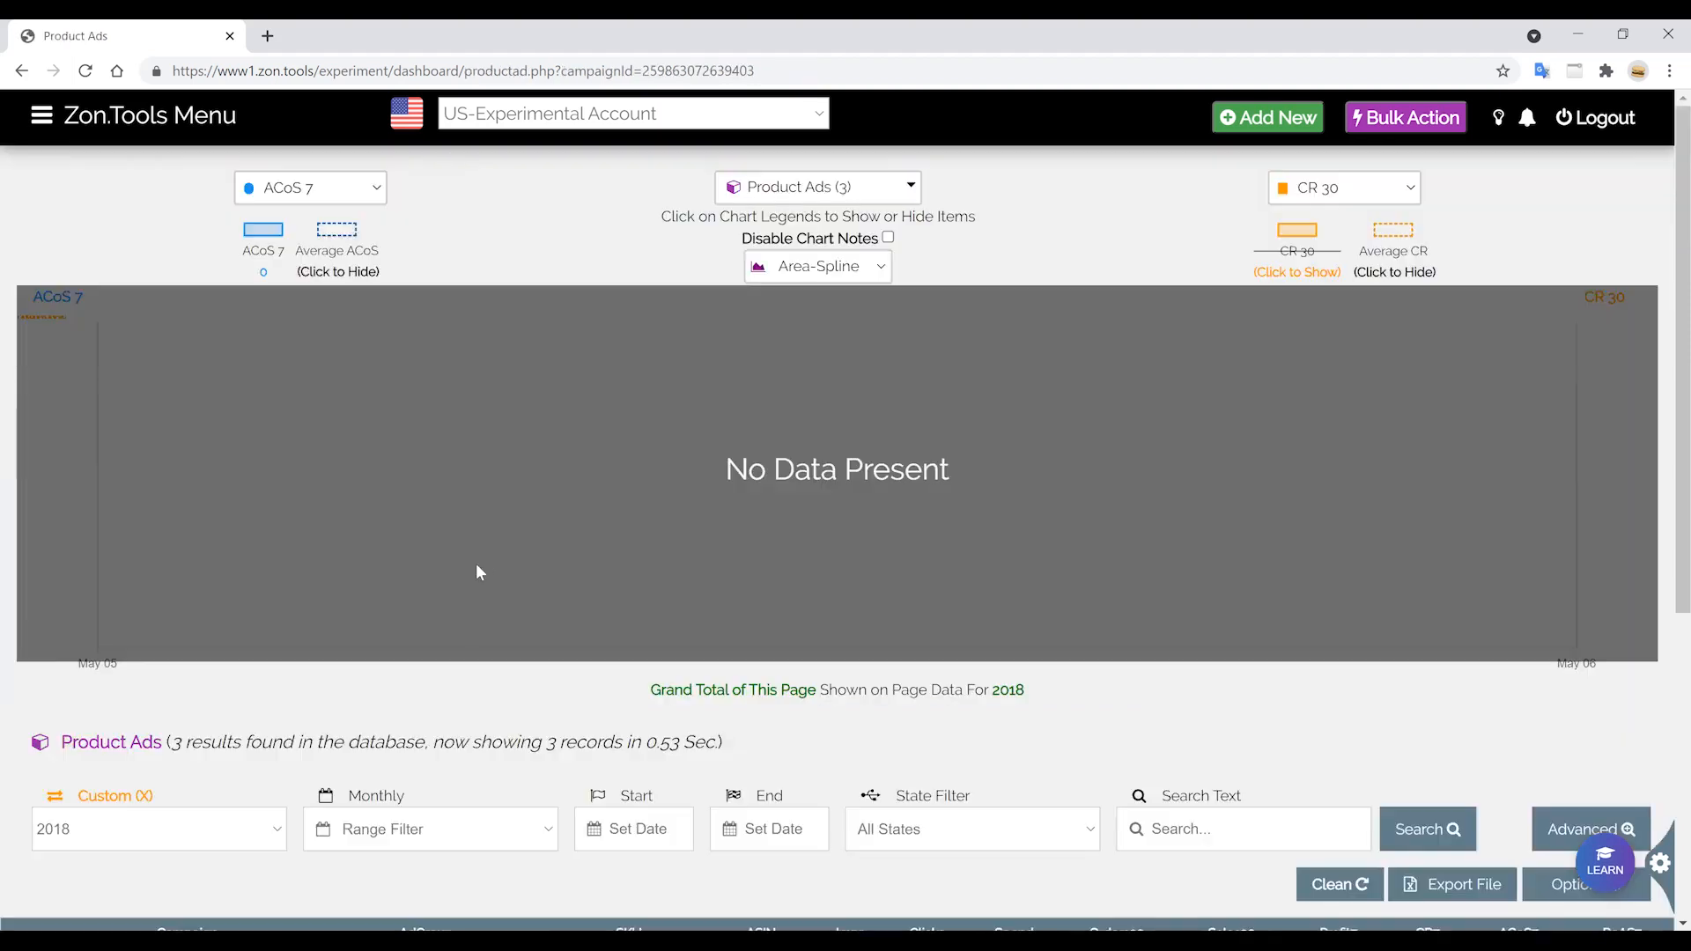
scroll(476, 569, down, 5)
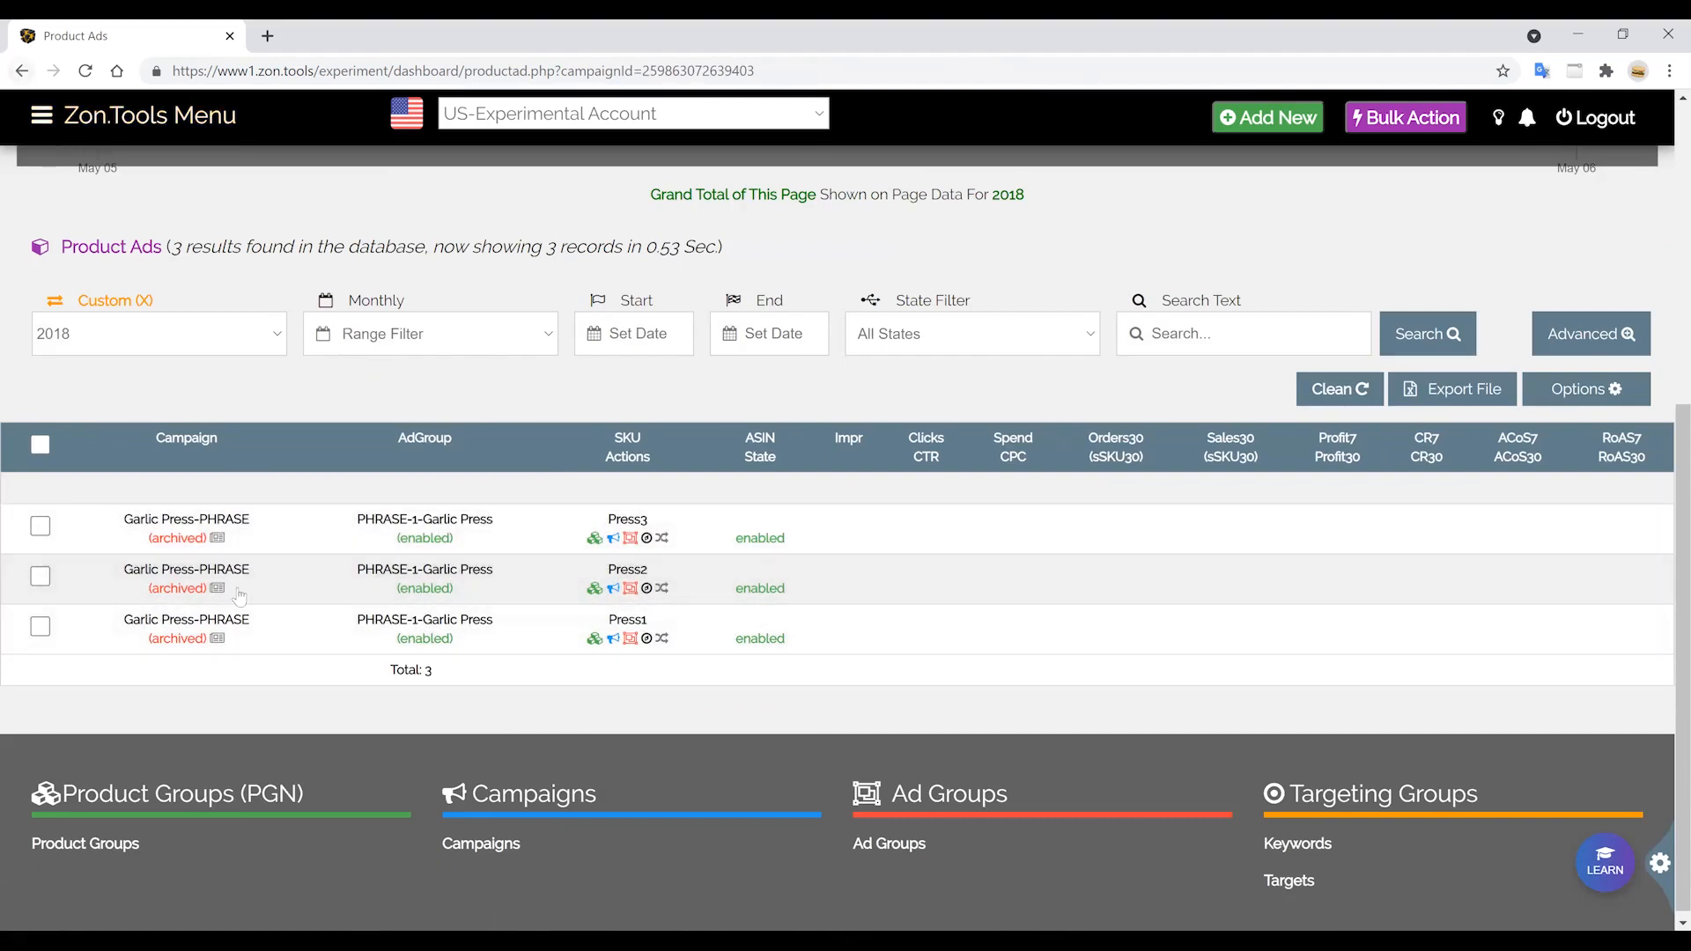
Return to the campaigns list and open the product group of the Garlic Press-PHRASE campaign.
click(22, 72)
scroll(181, 457, up, 10)
scroll(147, 682, down, 3)
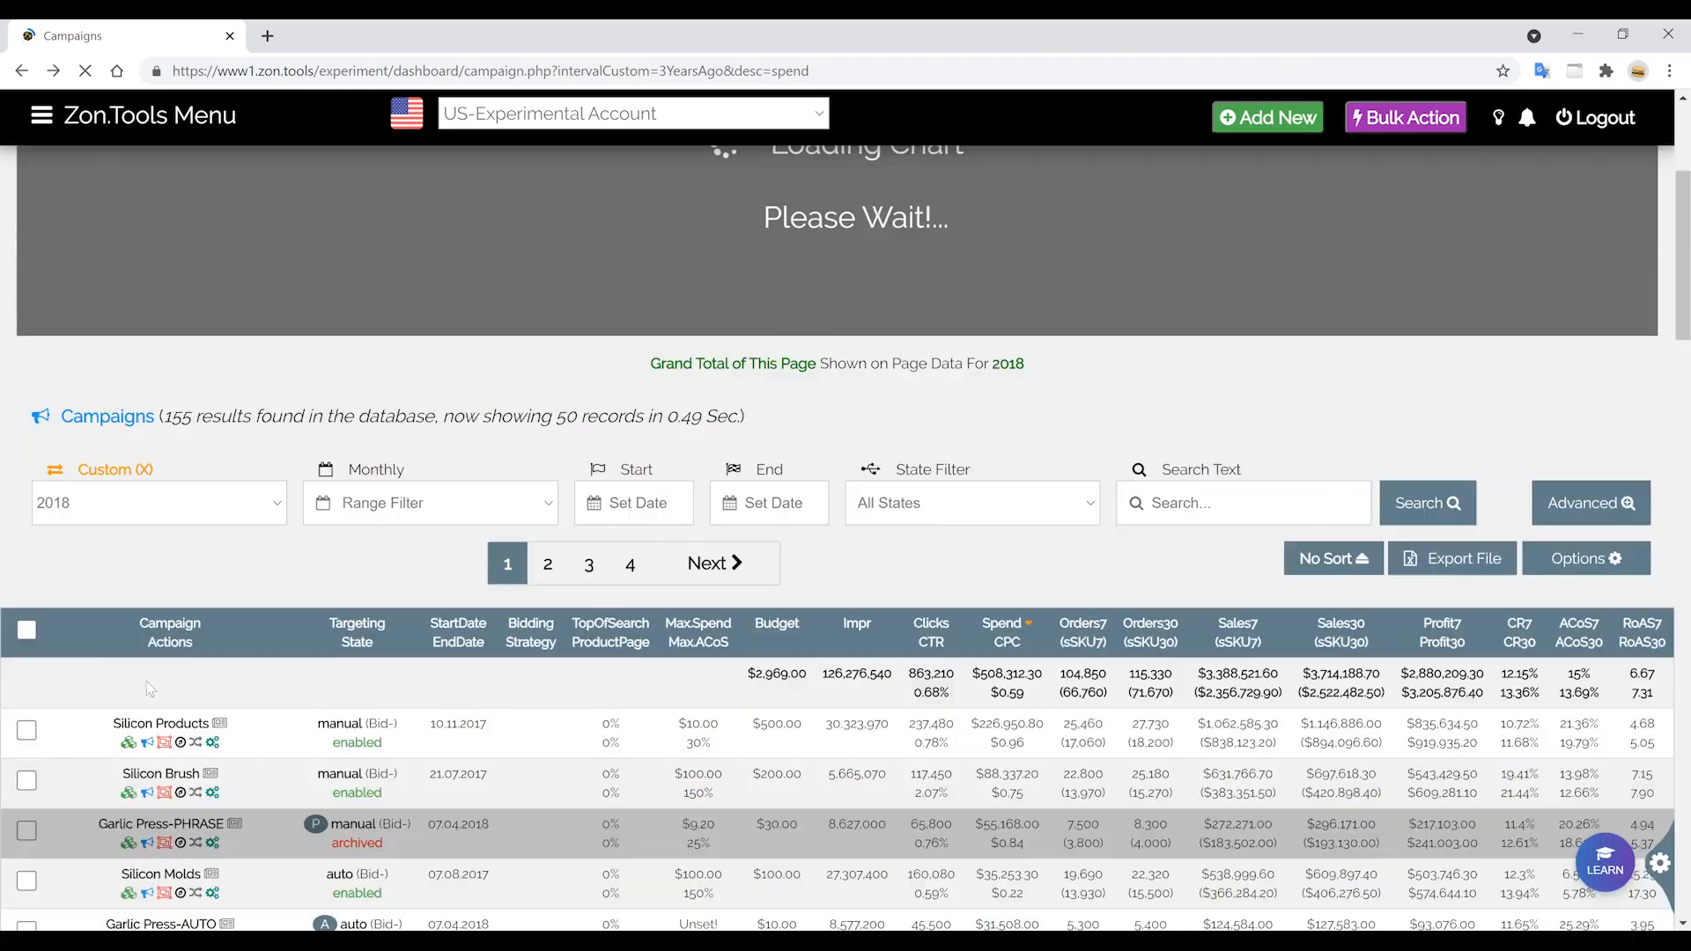
scroll(145, 680, down, 2)
click(129, 674)
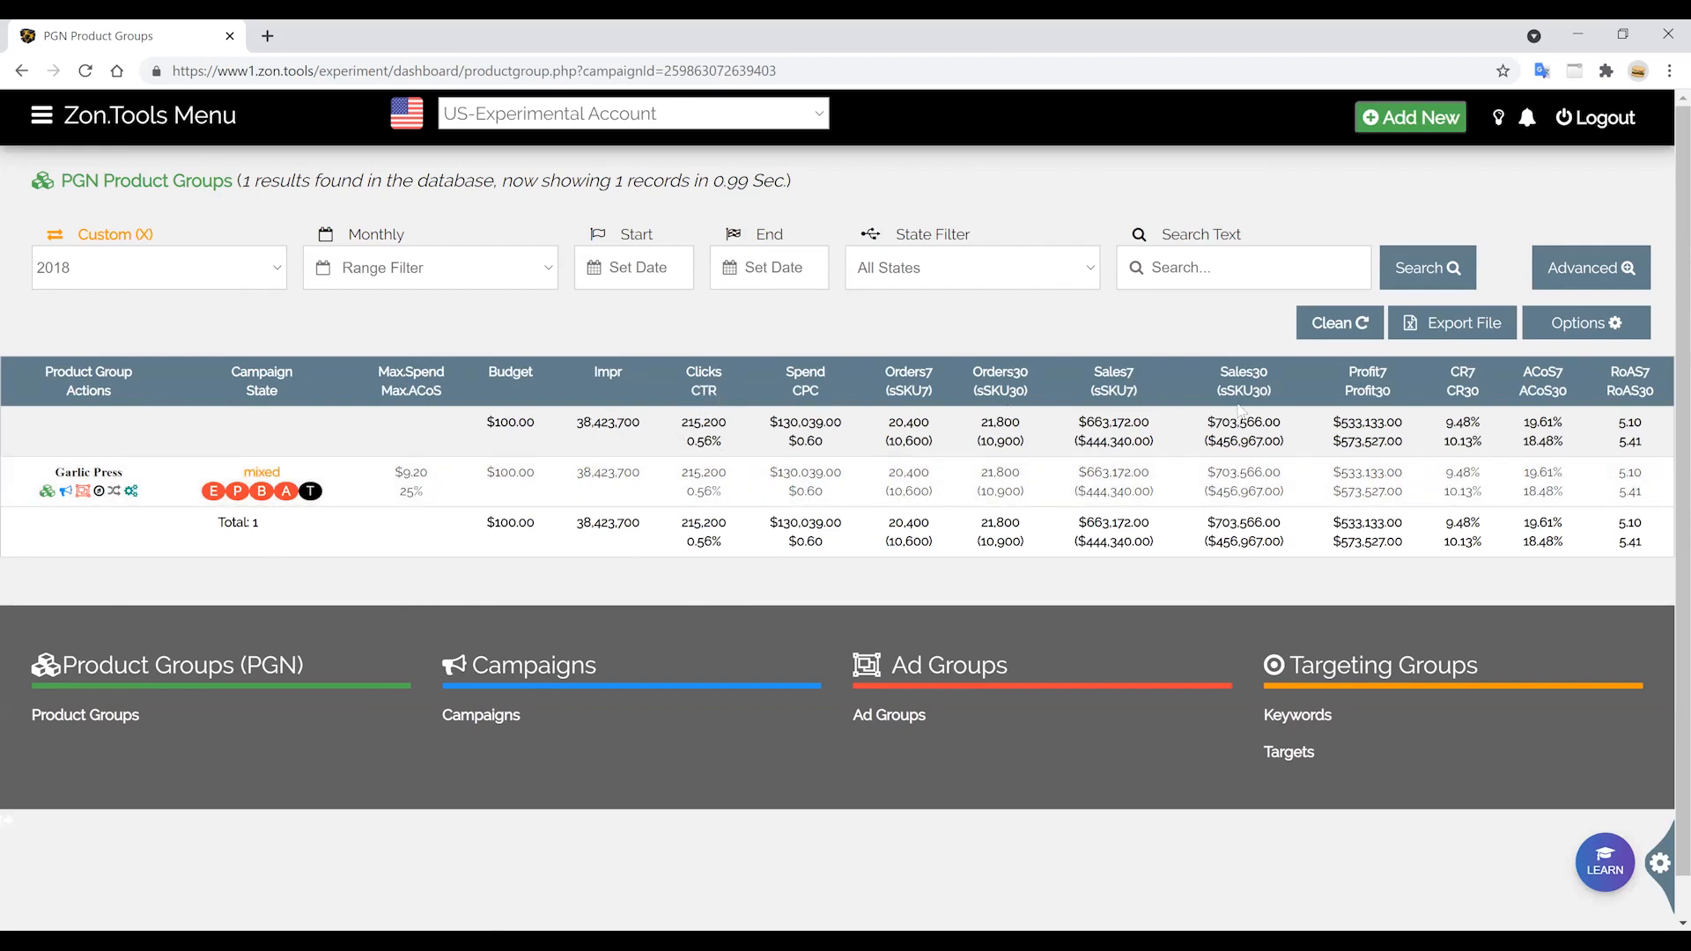
Open the exact-match campaign of the Garlic Press product group and view its chart.
click(213, 492)
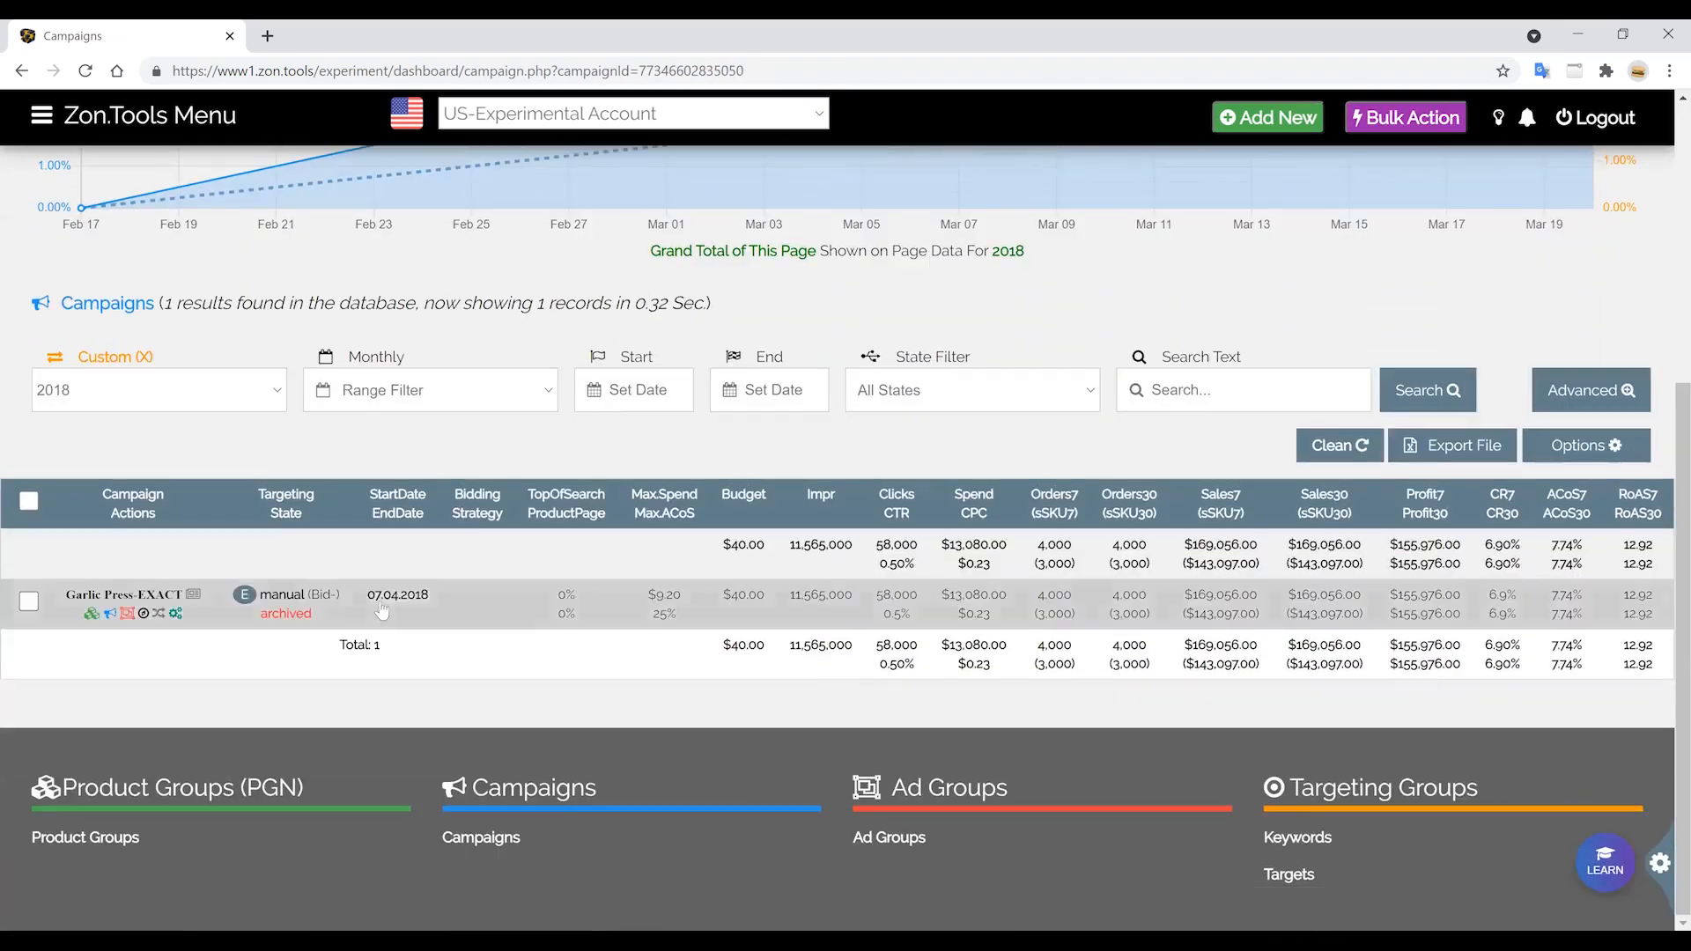
scroll(382, 606, up, 2)
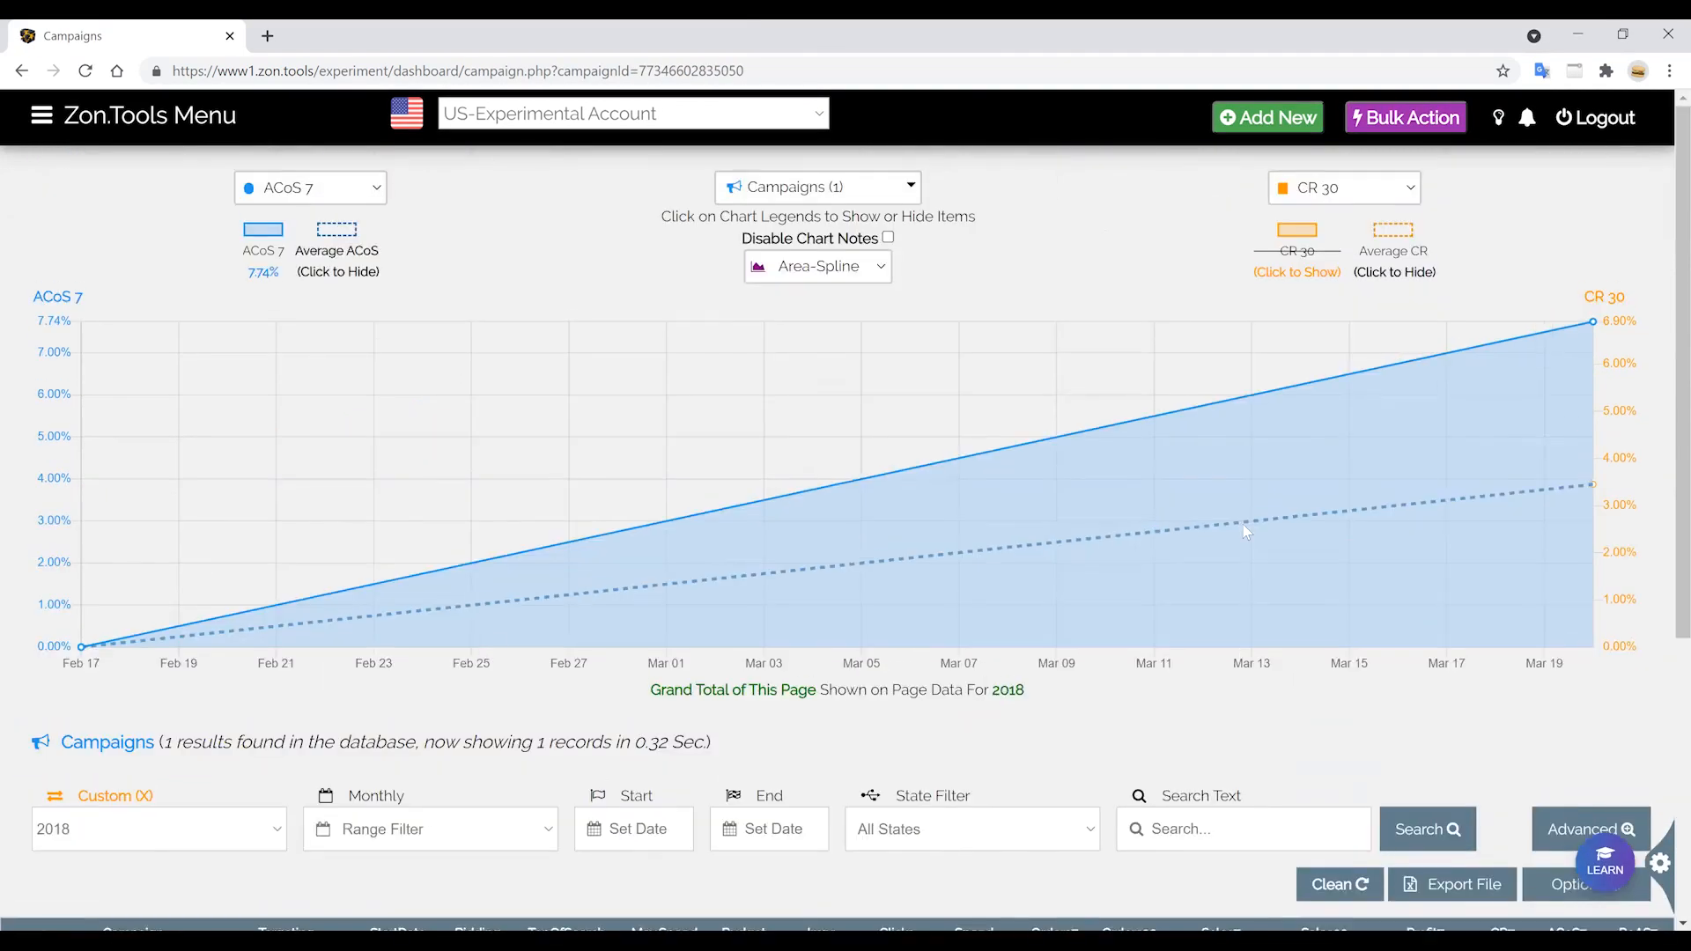
Turn off the Show Chart page option in the general settings and close the settings.
click(1661, 865)
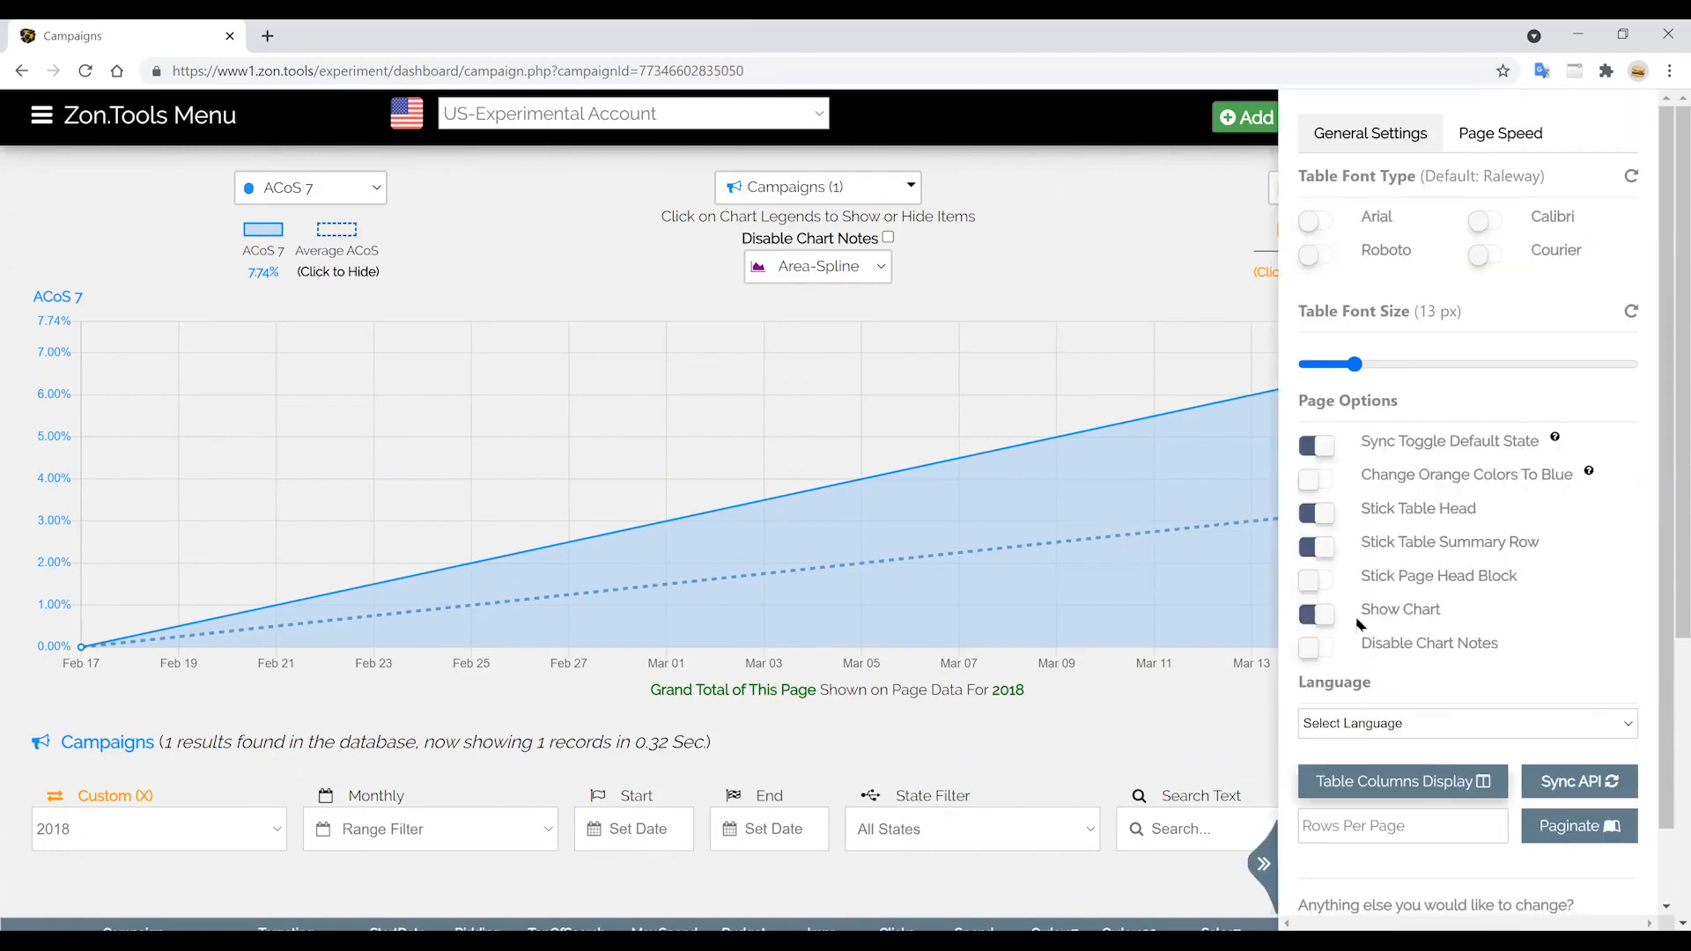
click(1321, 614)
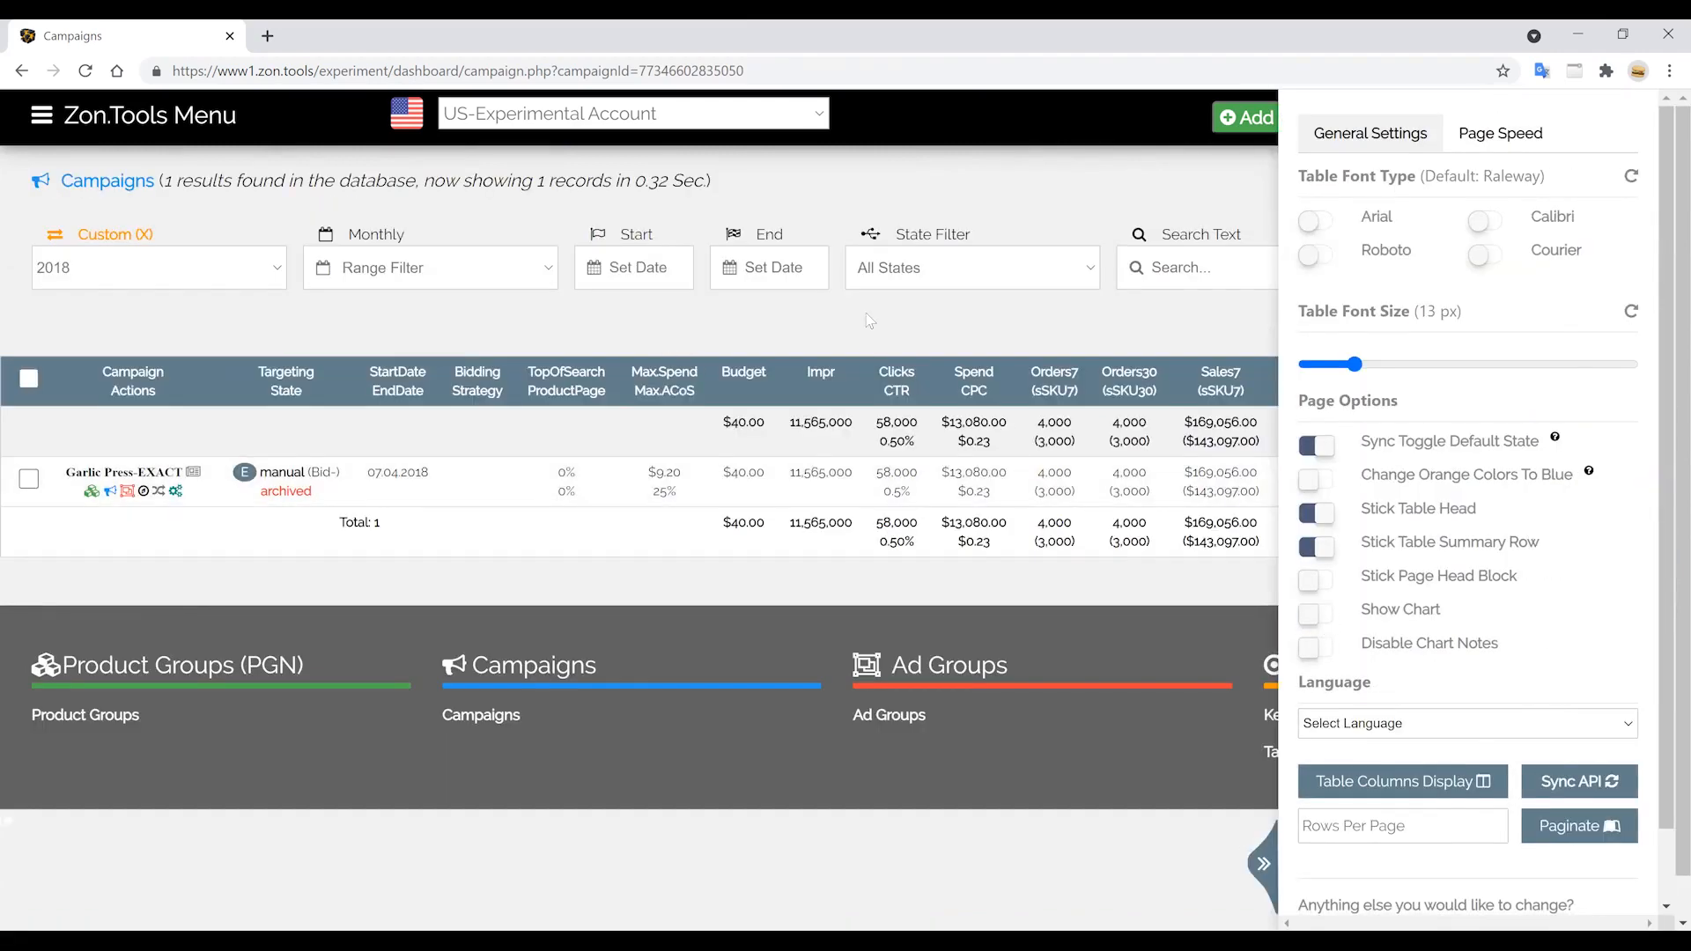
click(1317, 617)
click(1312, 612)
click(885, 340)
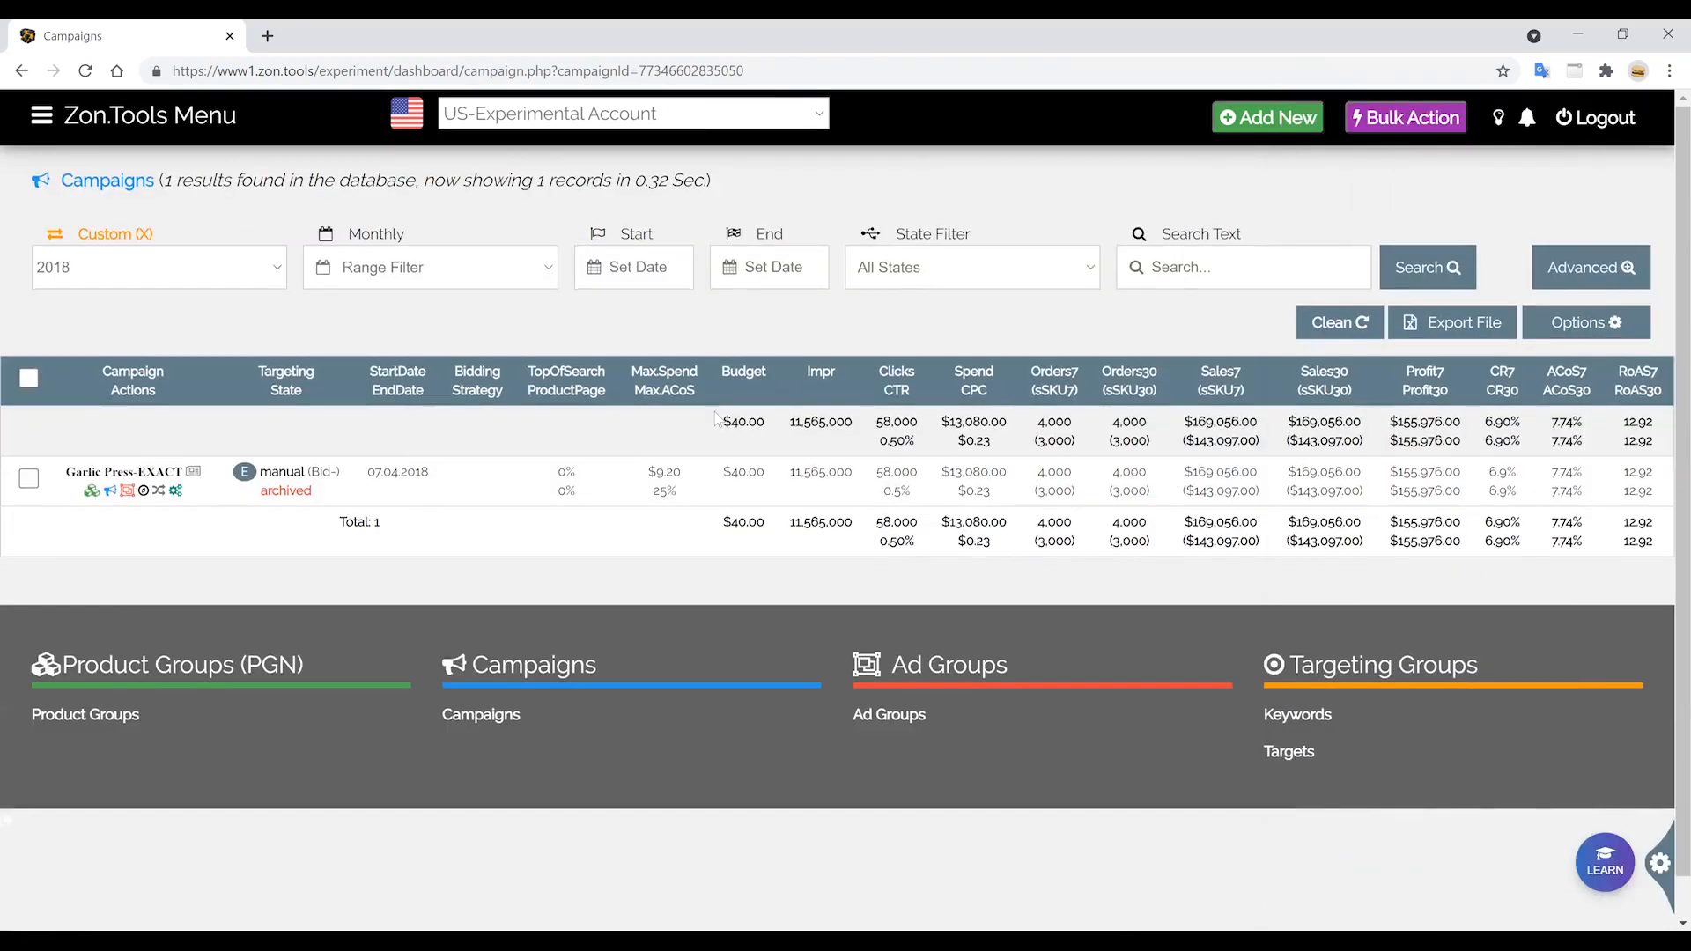